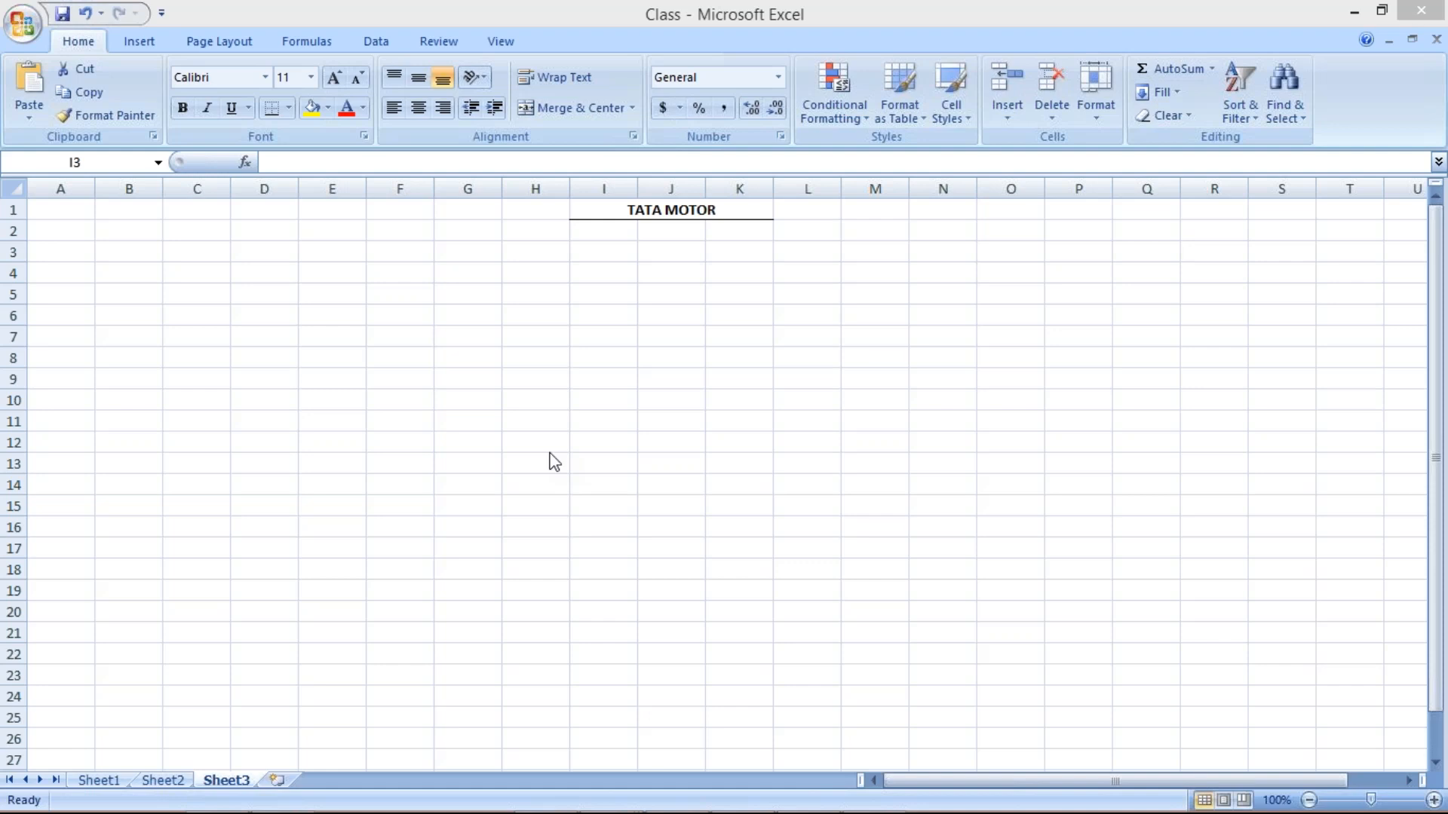
Step: Read the chart of accounts question in the browser's WhatsApp chat and return to the Class workbook in Excel
click(671, 235)
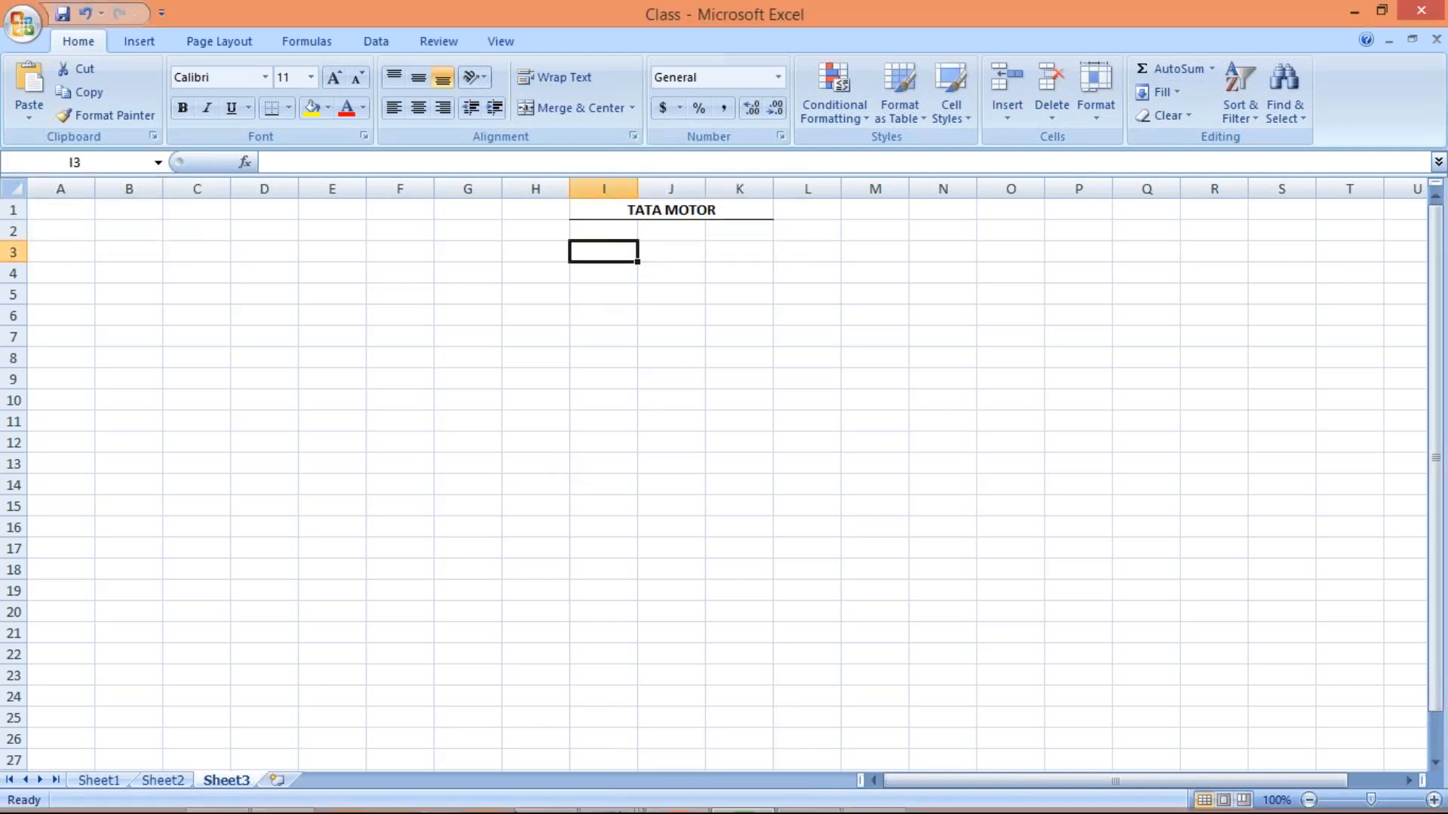
mouse_move(543, 812)
click(282, 793)
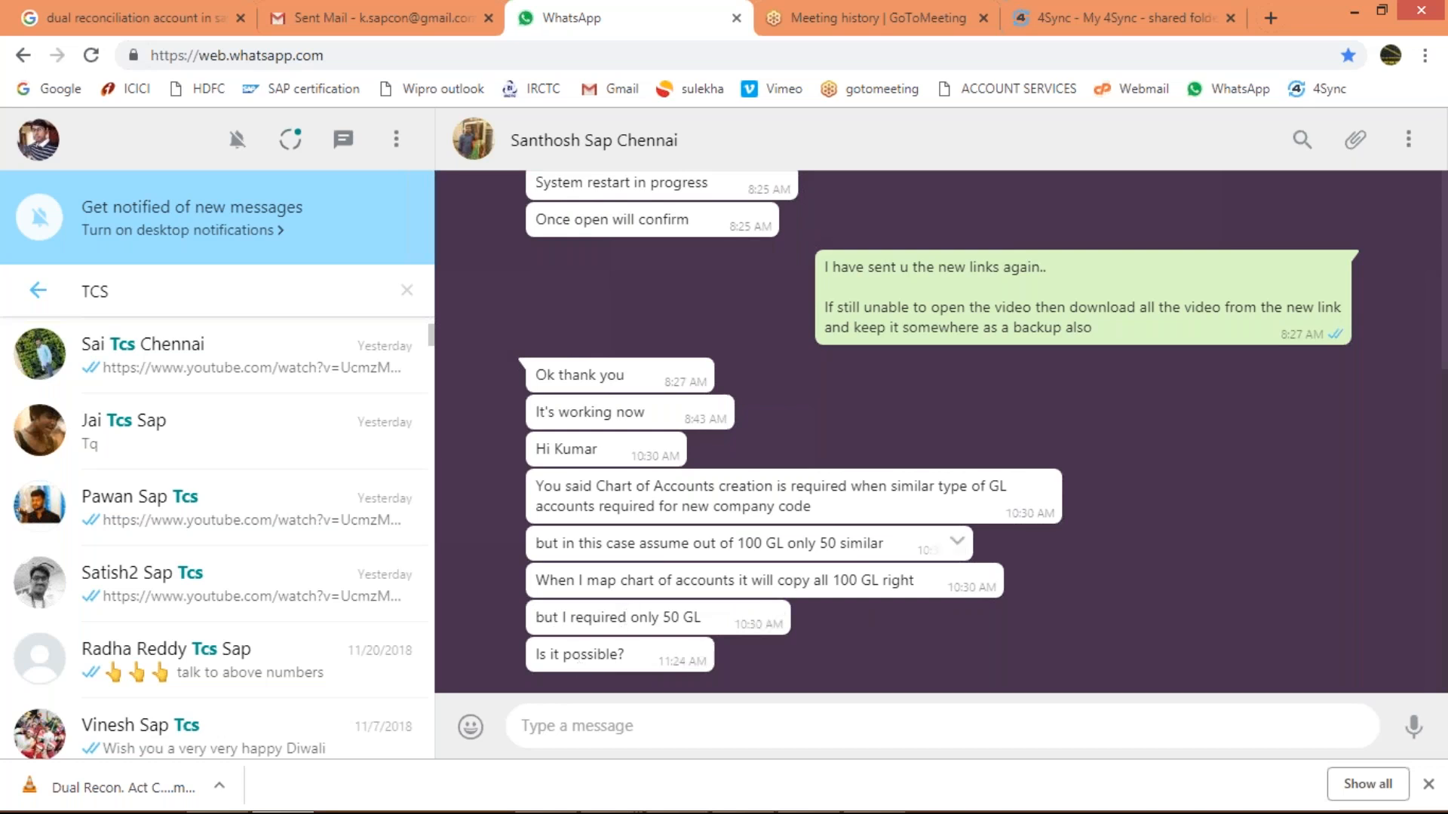
click(742, 796)
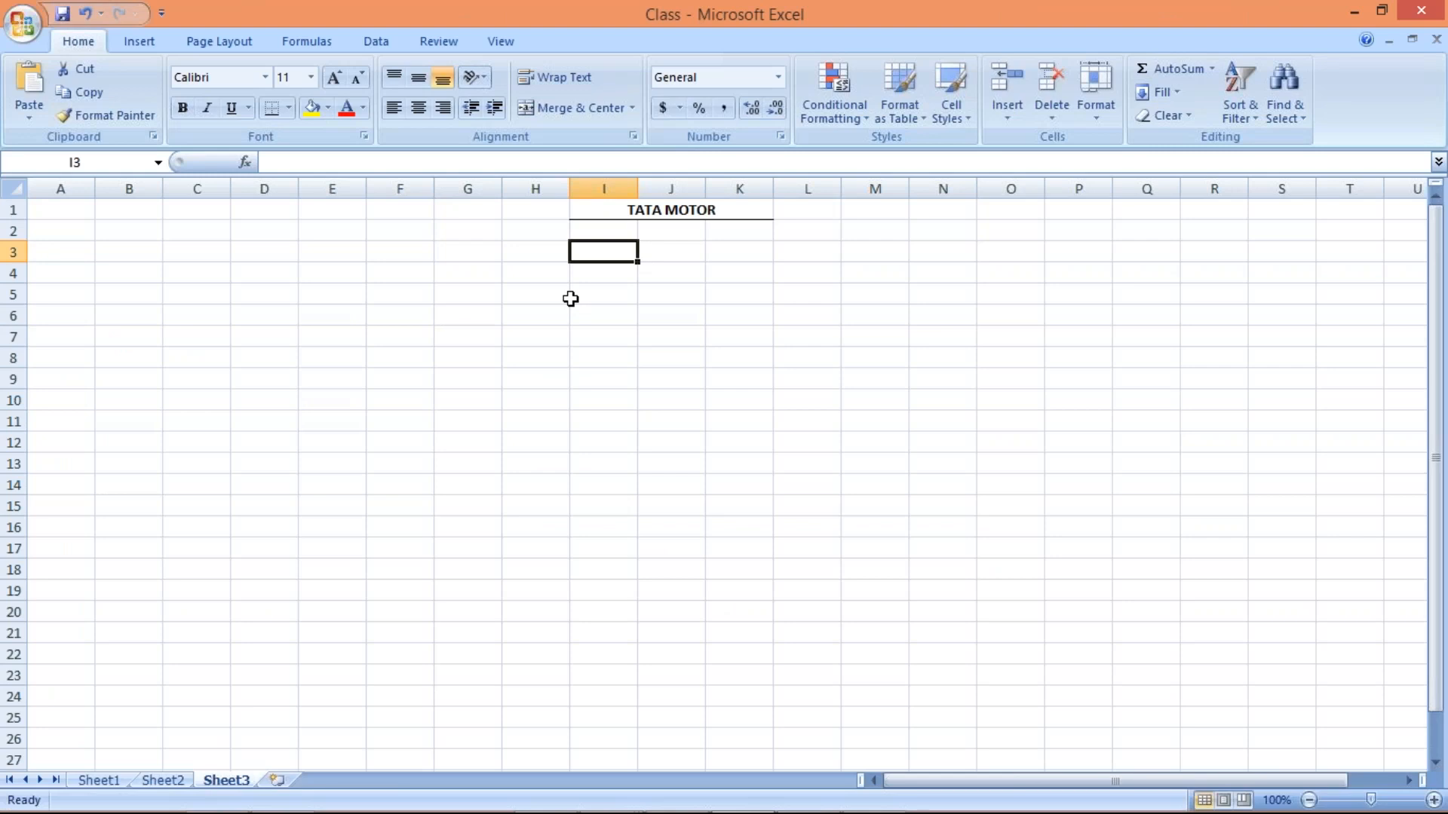
Step: Enter the company code TM01 in cell H3 and 500 in cell J3 under the TATA MOTOR heading
click(544, 253)
click(616, 254)
key(Left)
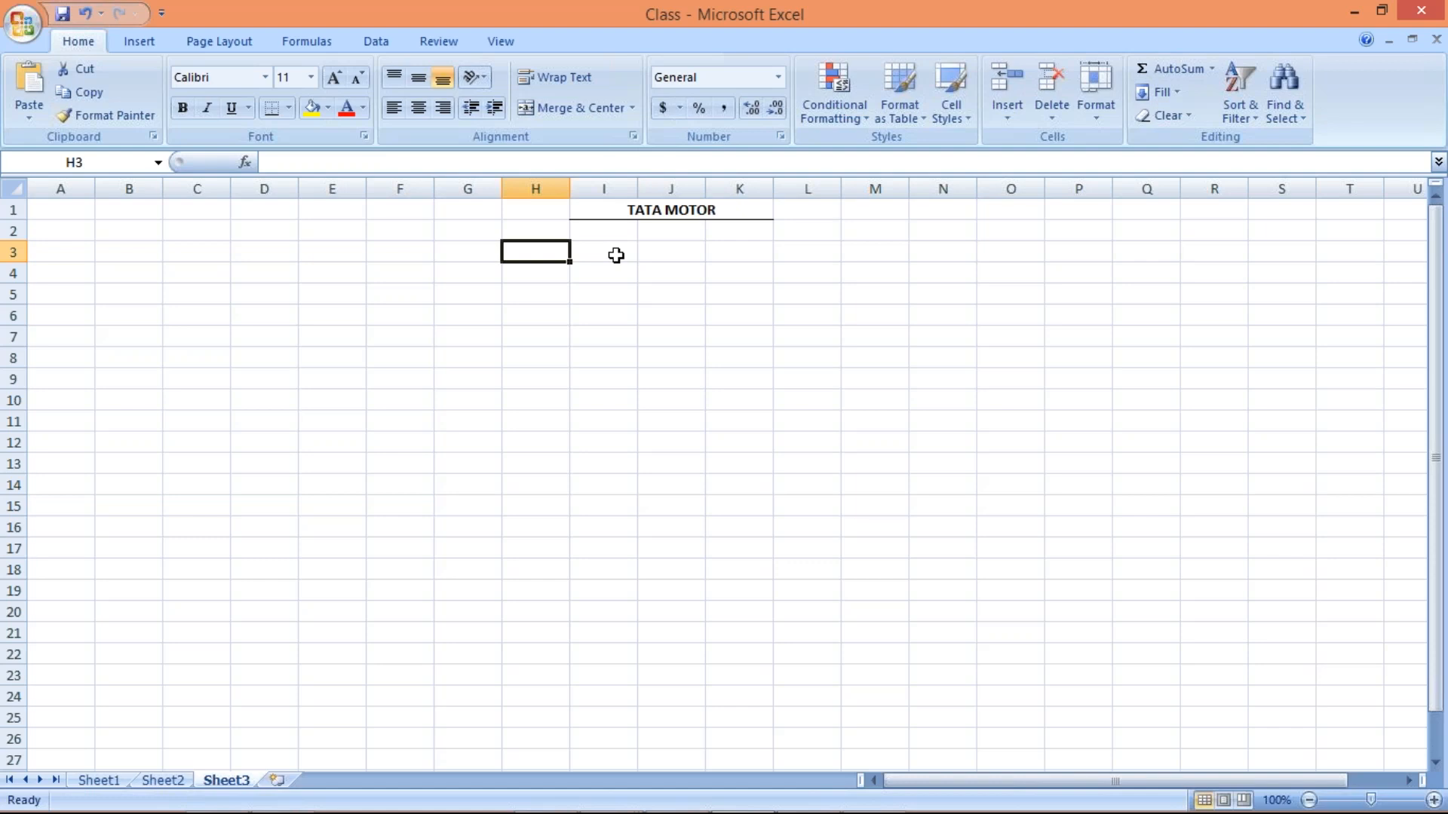
text(TM01)
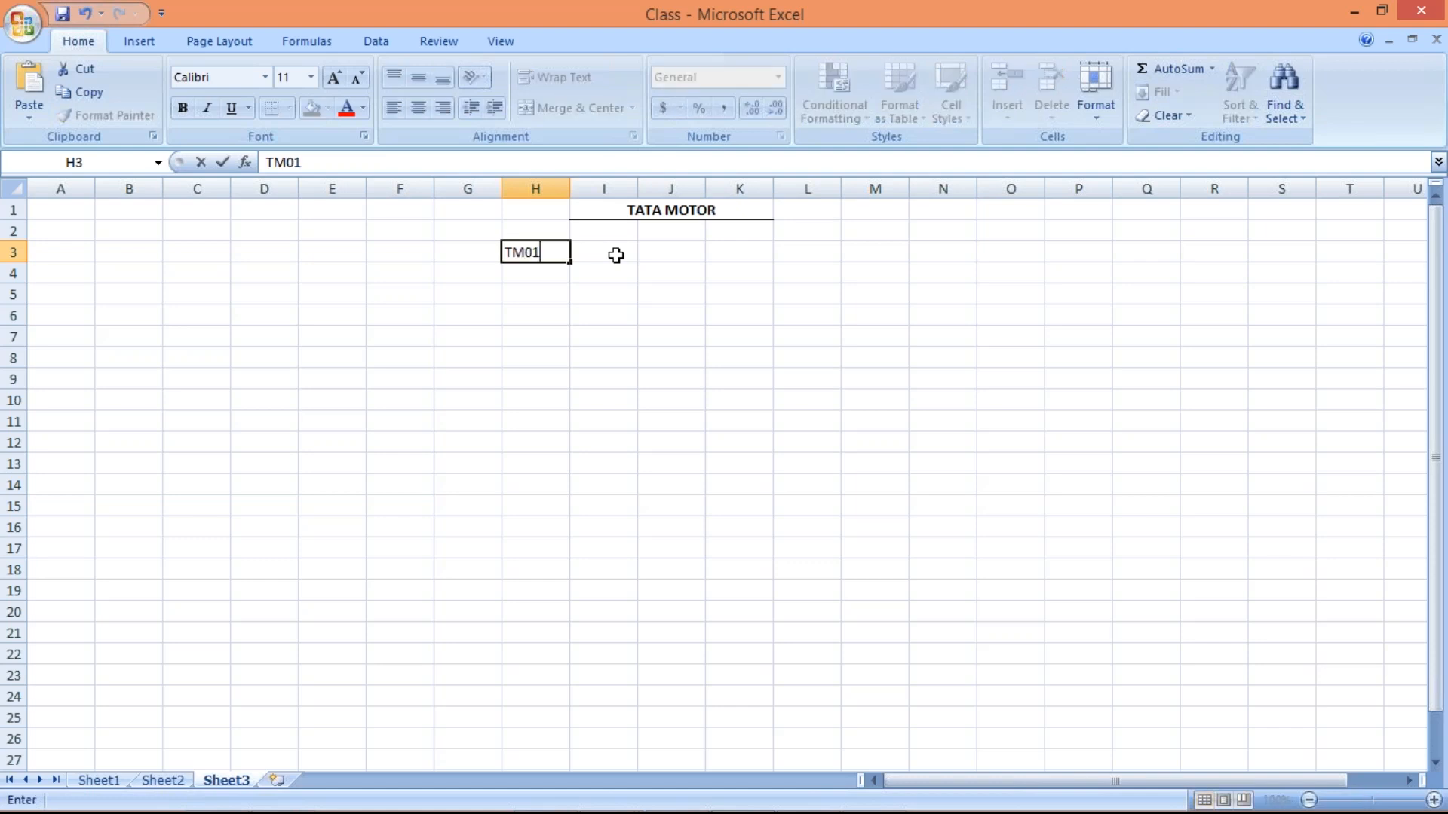
key(Return)
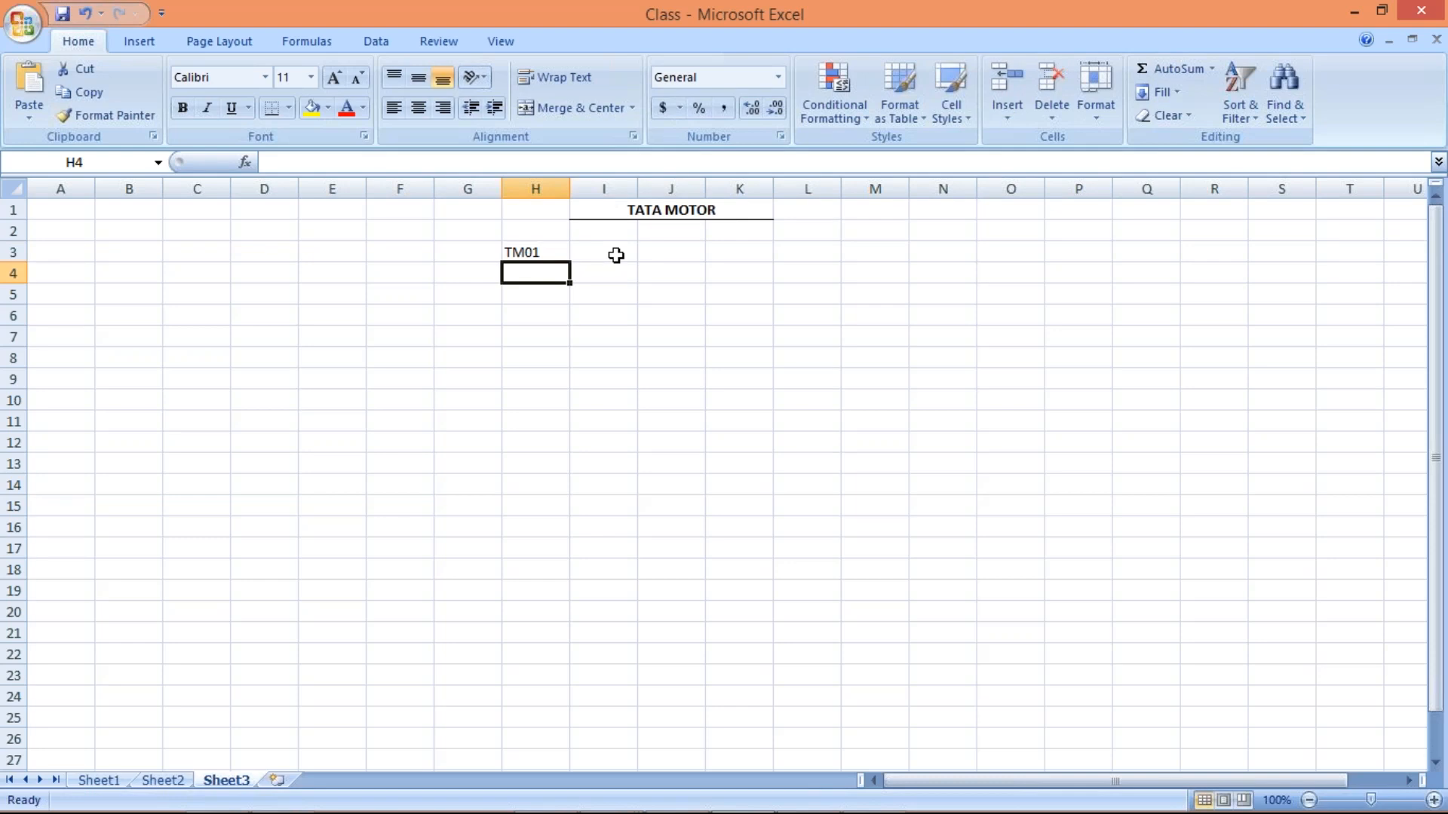
click(660, 255)
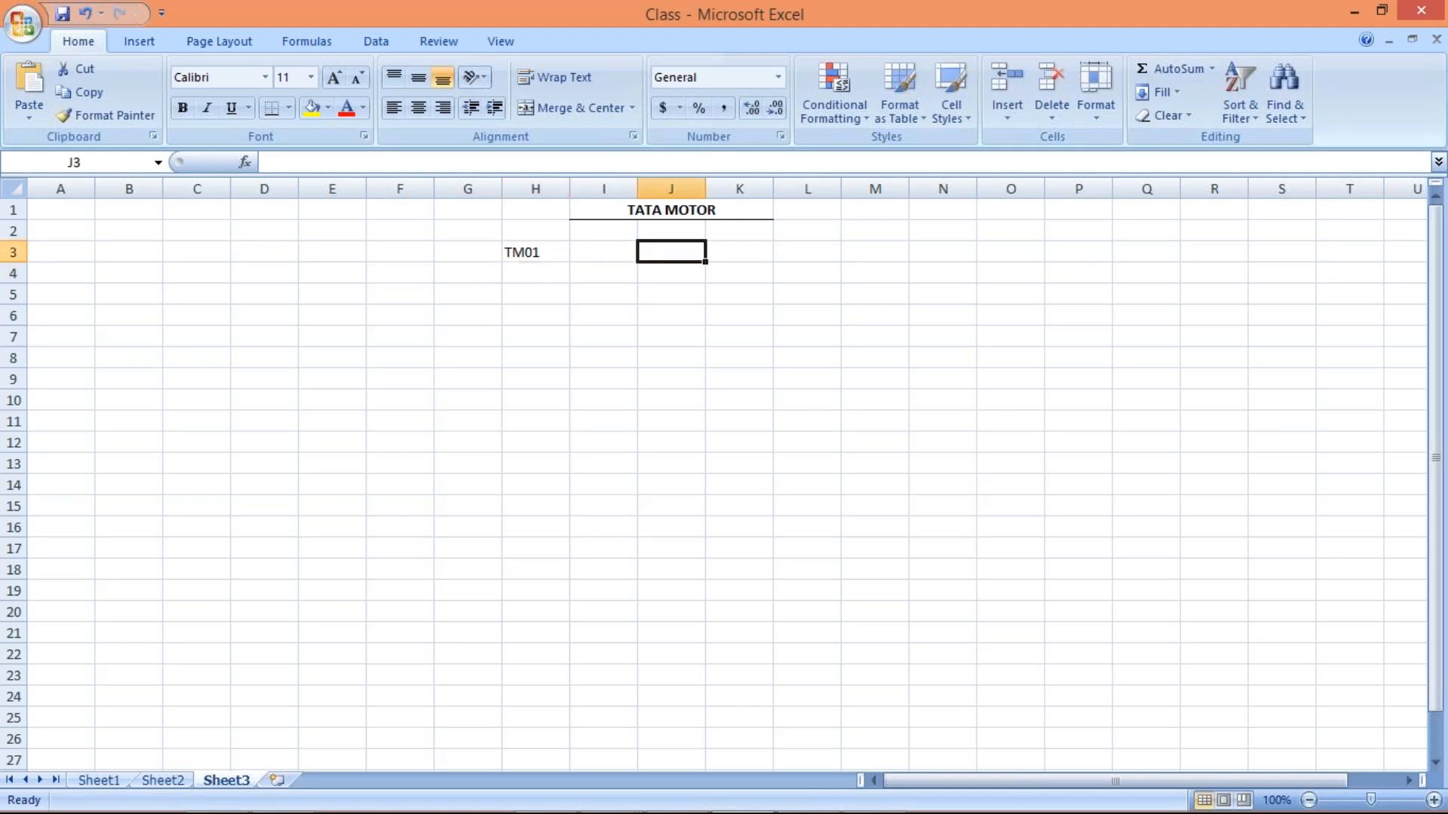
text(500)
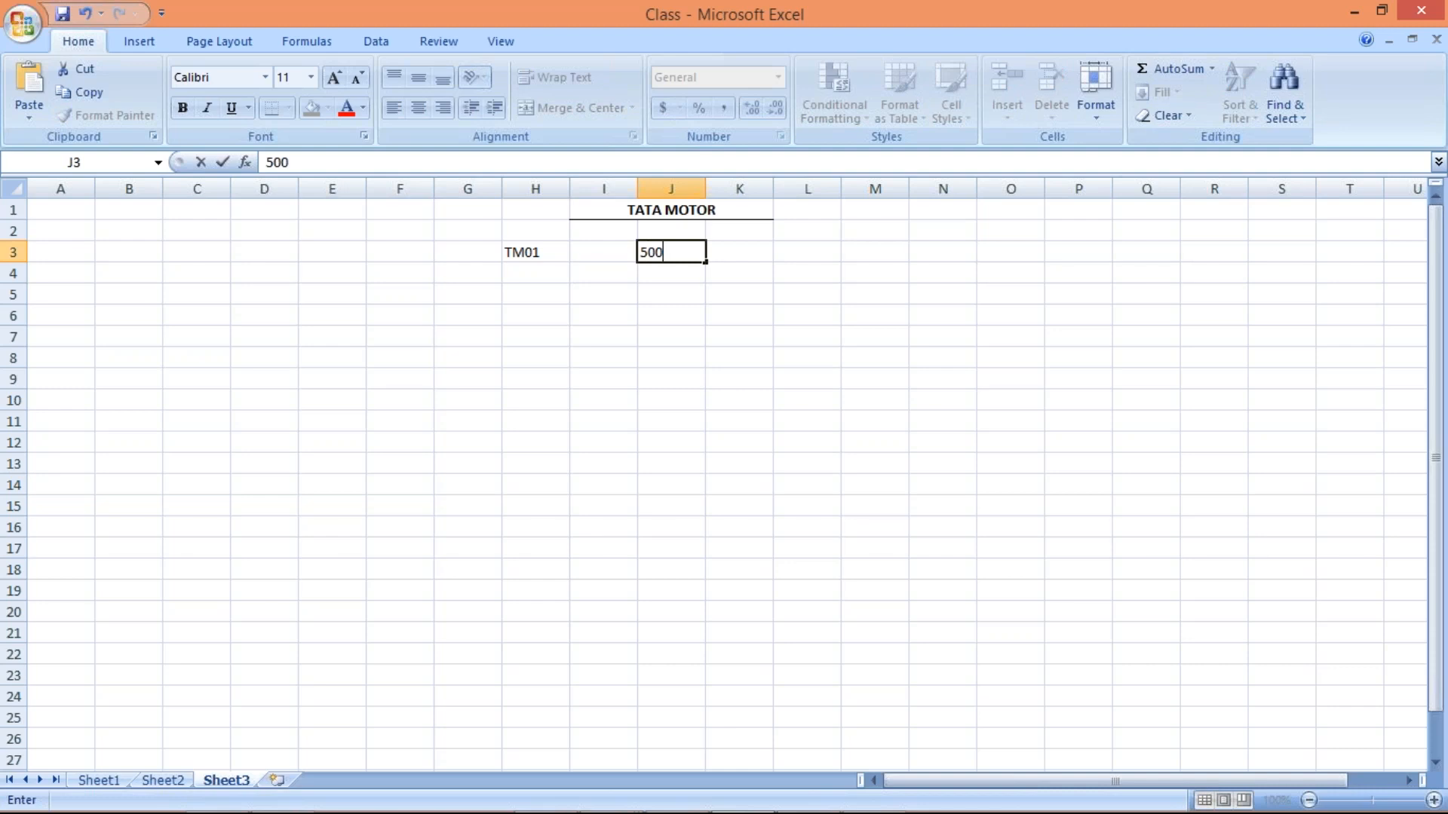
key(Return)
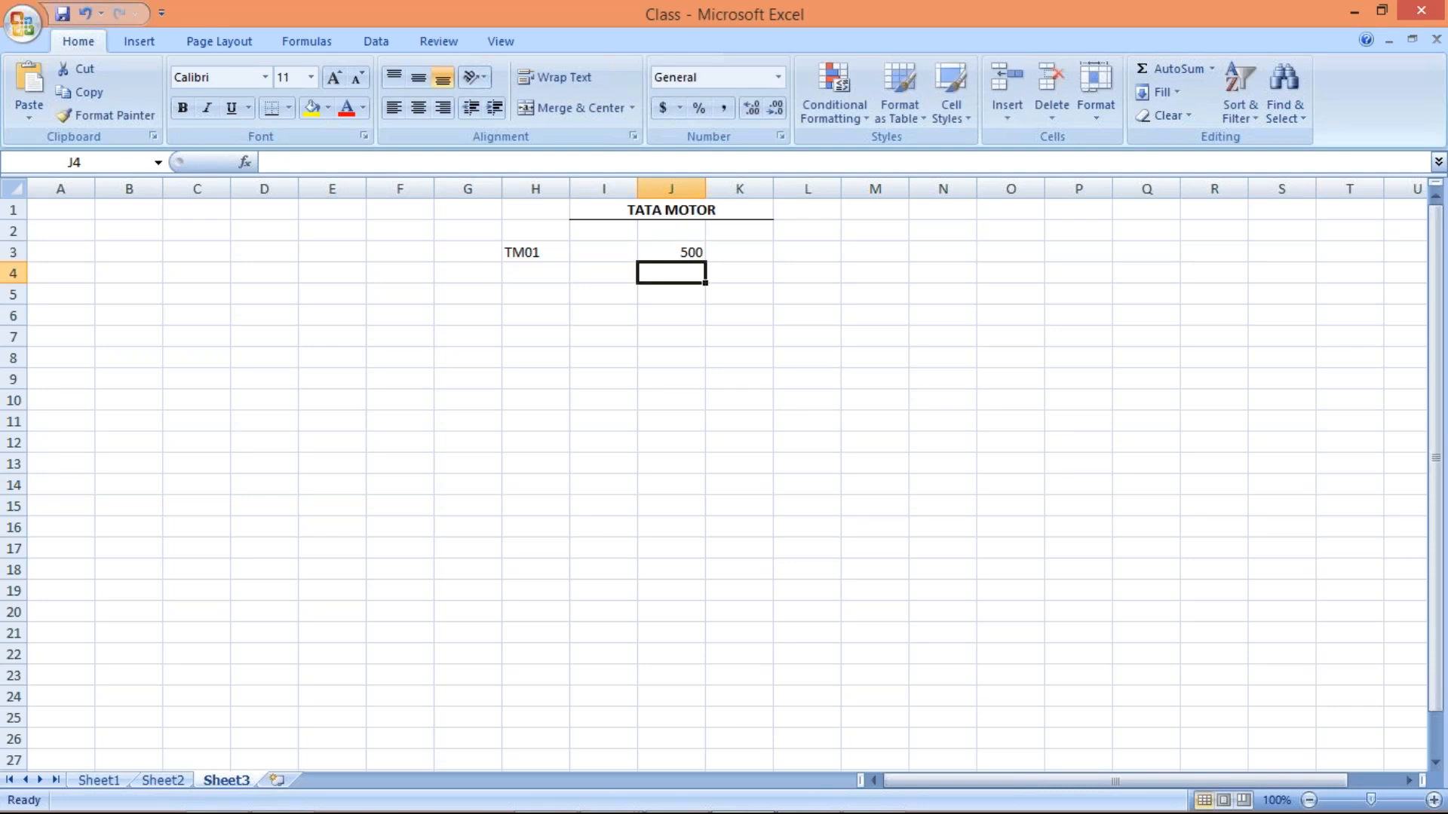
Step: Enter the chart of accounts name TCOA in cell I3, between TM01 and 500
click(685, 259)
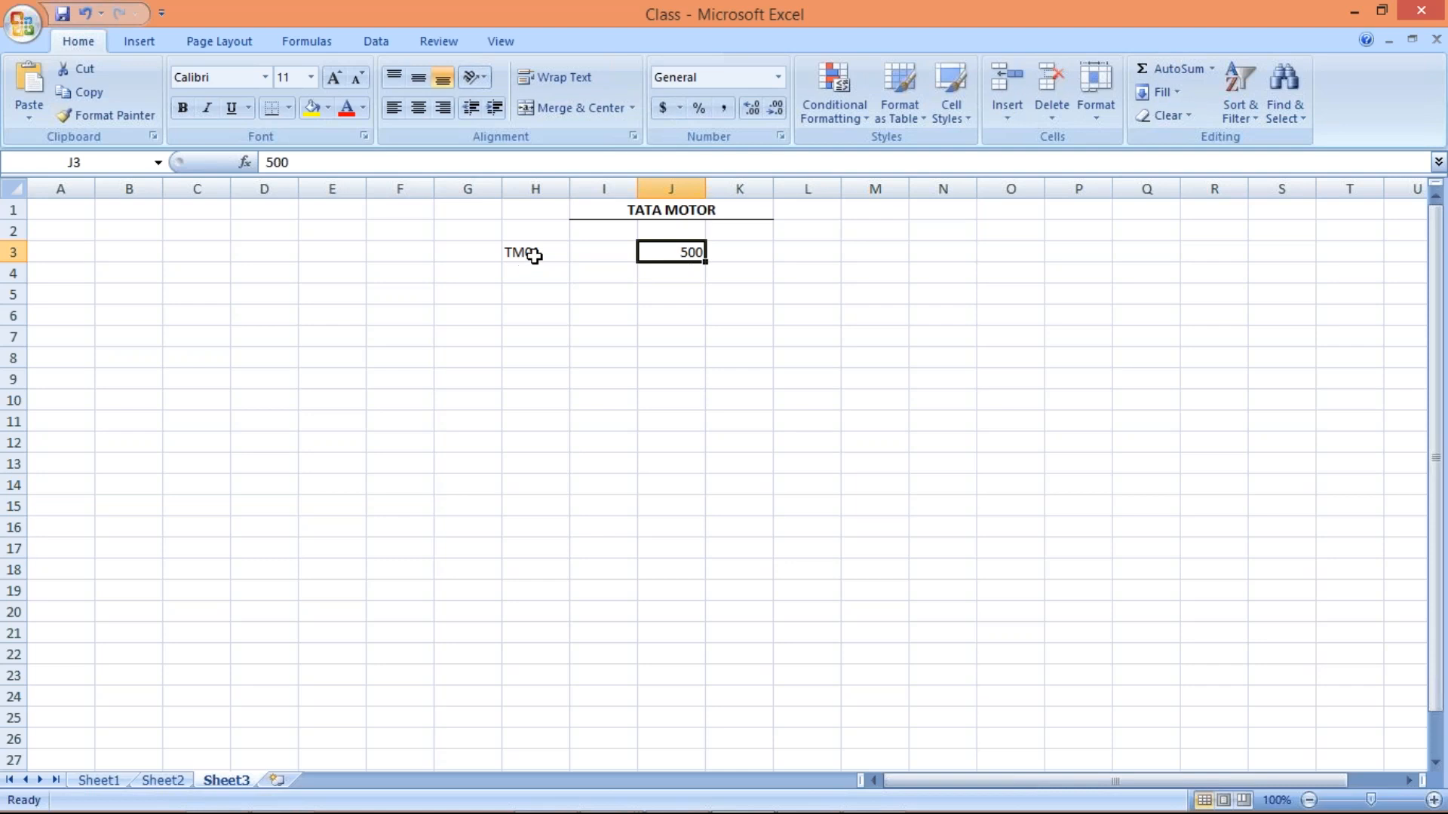
click(534, 255)
click(668, 261)
click(593, 254)
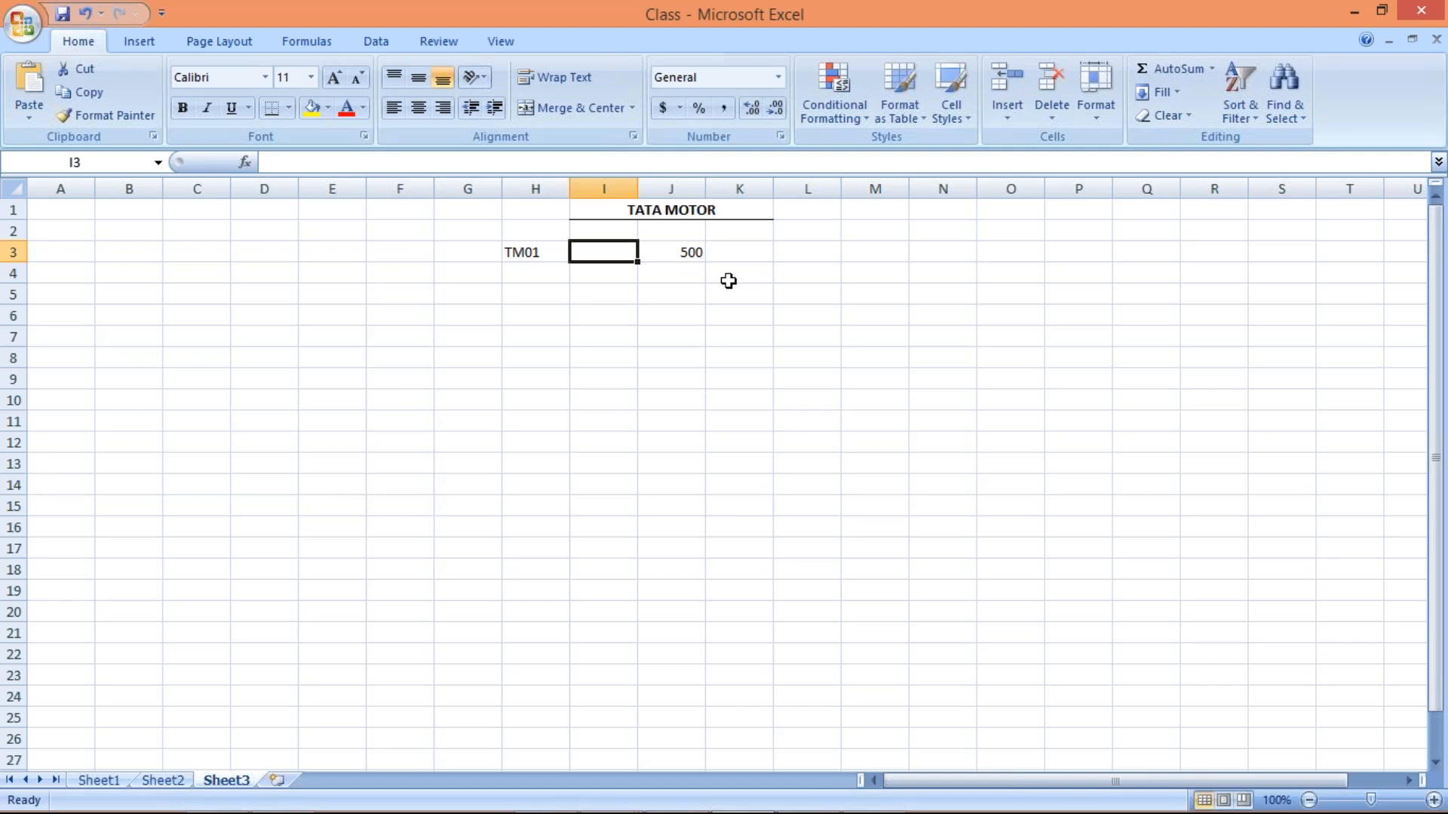
text(T)
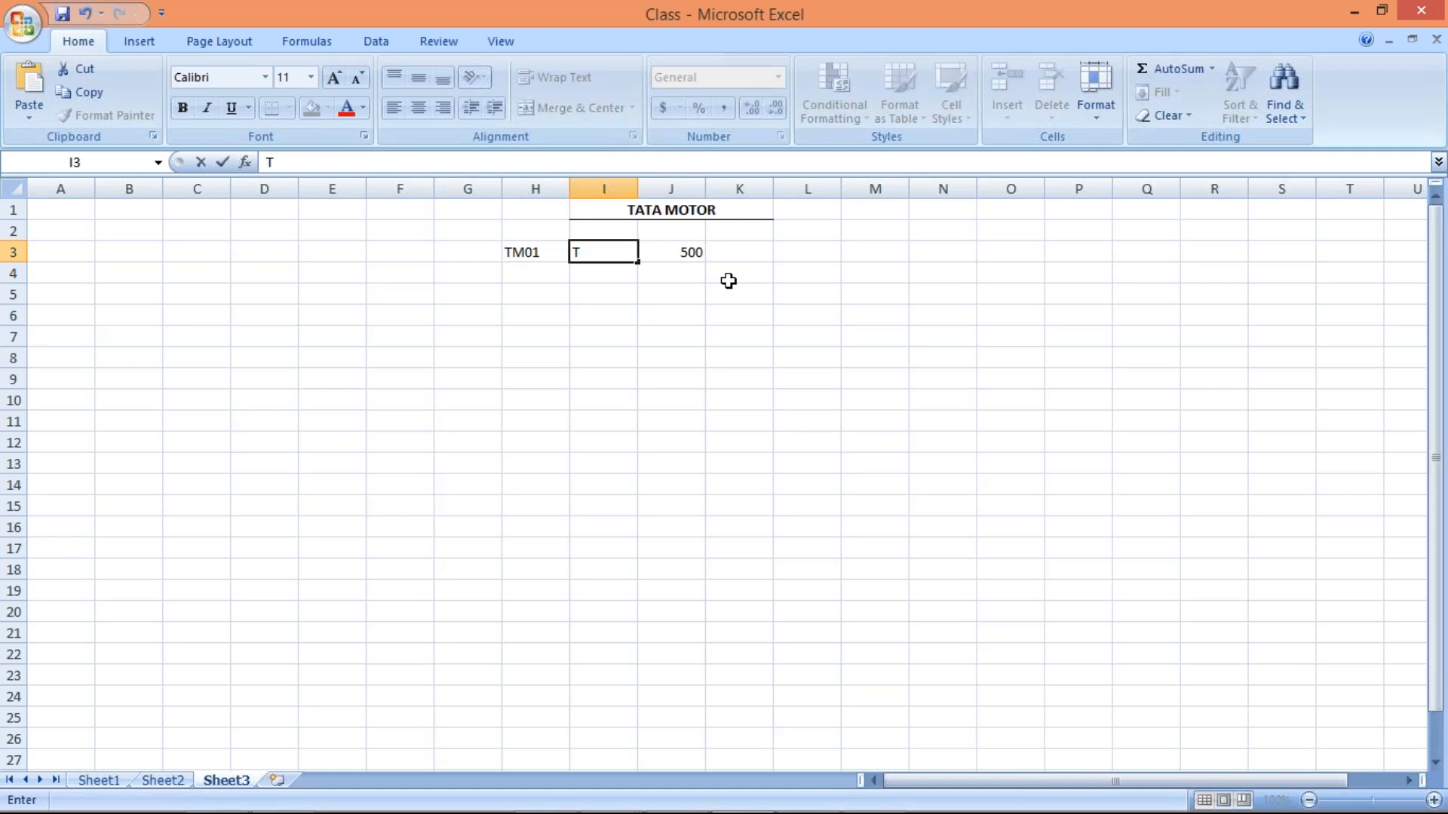
text(COA)
key(Return)
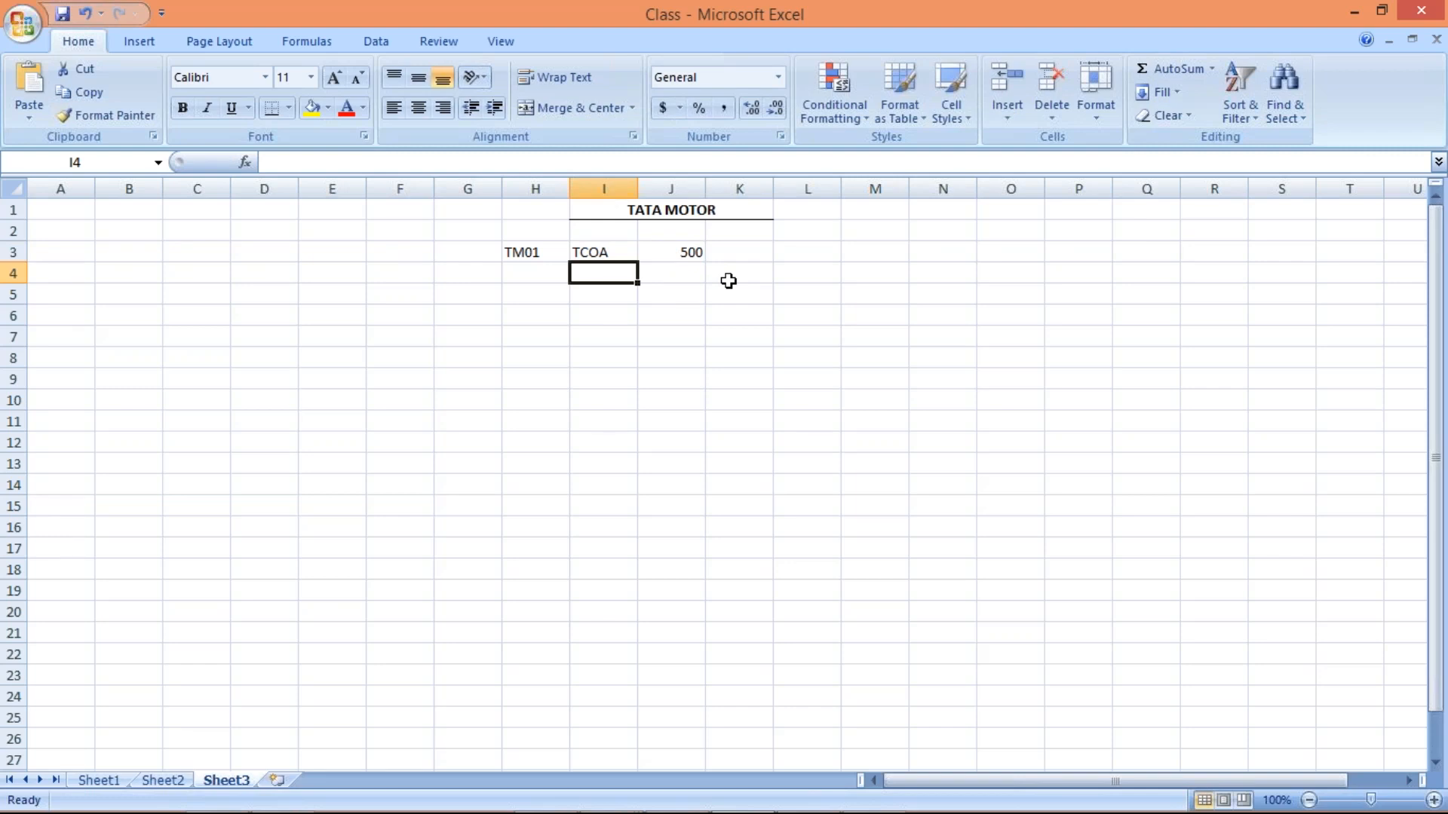
click(587, 254)
click(665, 253)
click(614, 252)
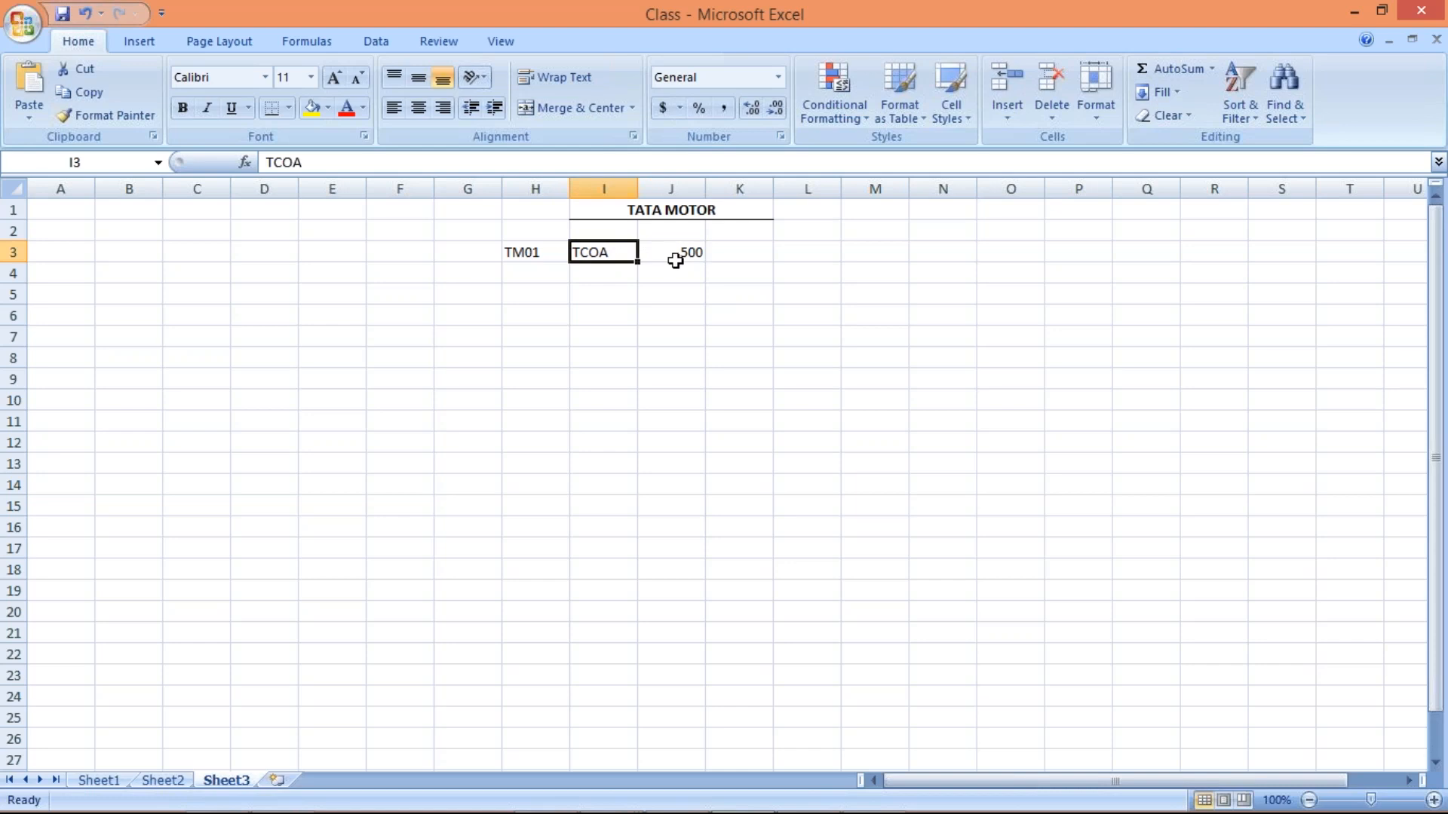
click(675, 256)
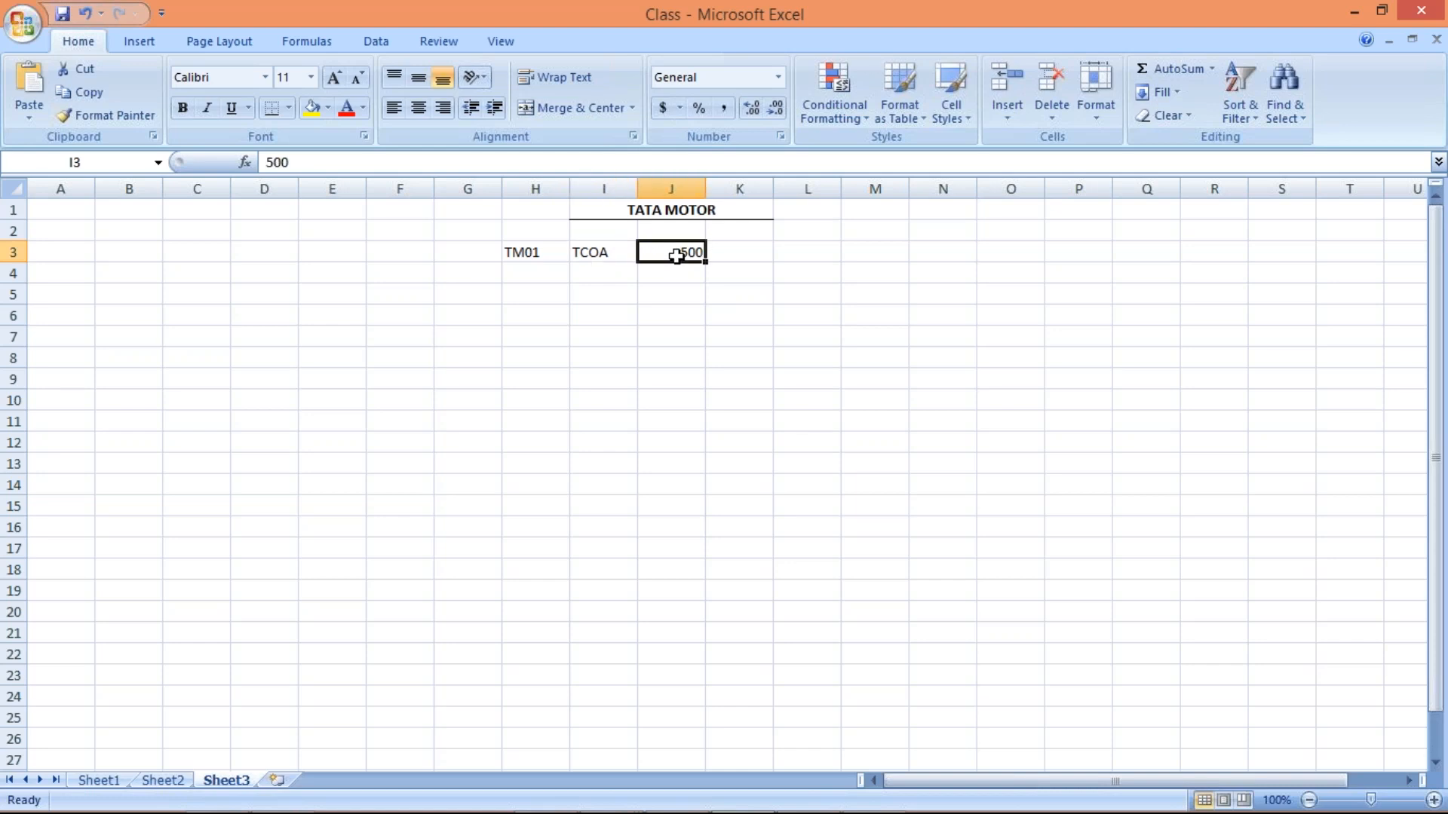
click(609, 258)
Step: Enter the second company code TS01 in cell H4, directly below TM01
click(540, 274)
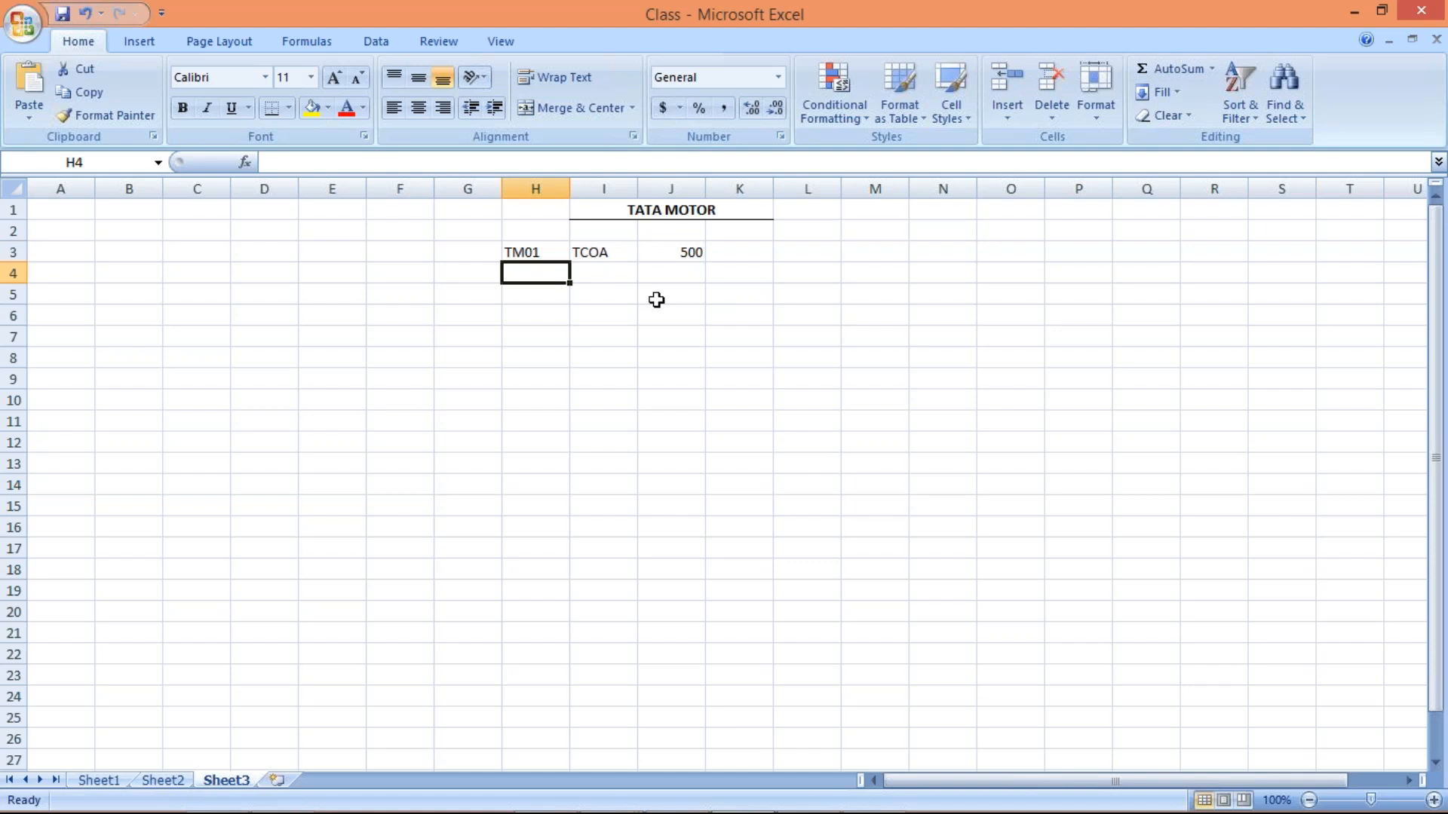
text(TS01)
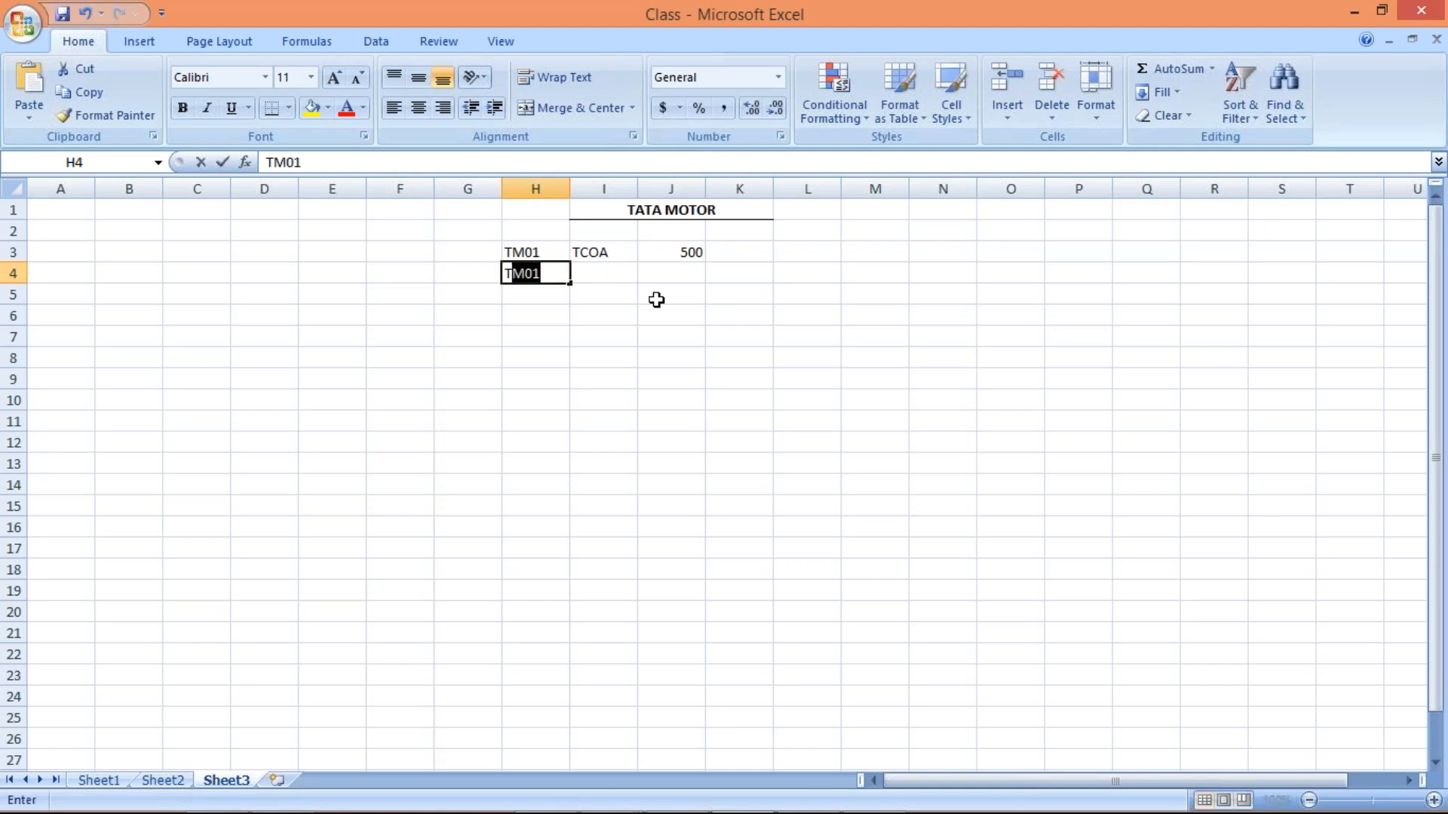
key(Return)
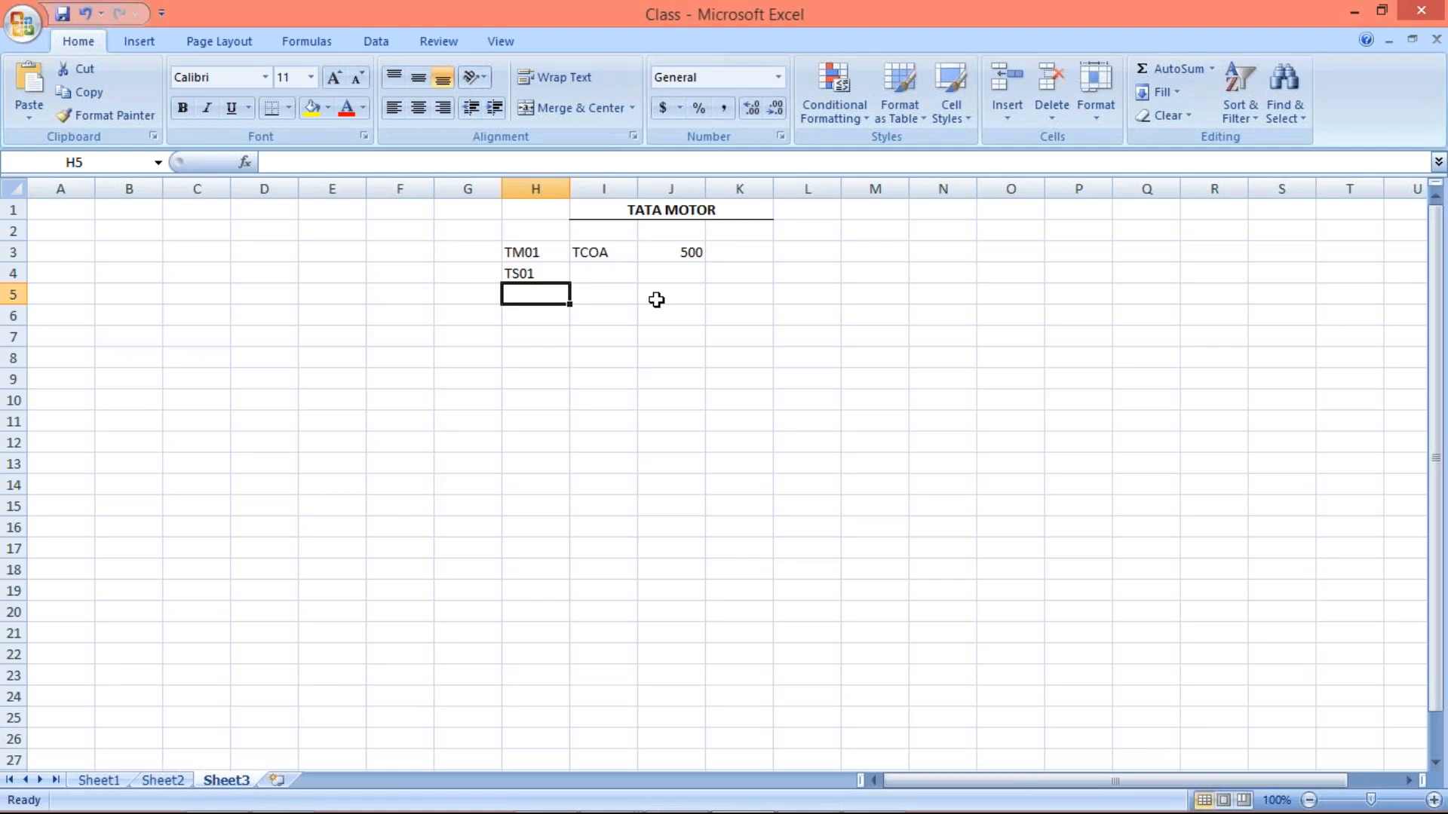
Step: Enter 560 in cell J4 as the number of accounts for TS01
click(538, 273)
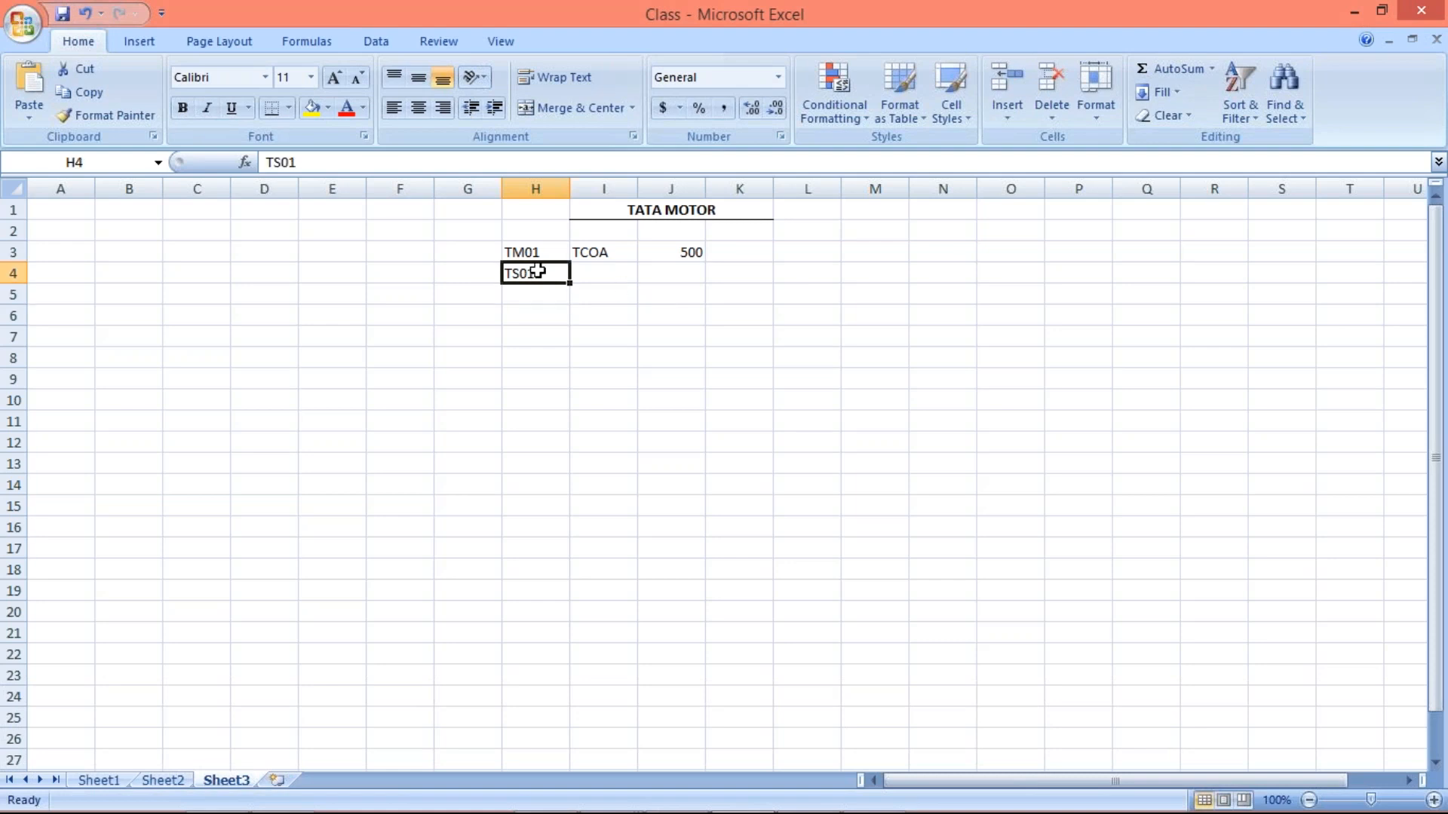
click(677, 275)
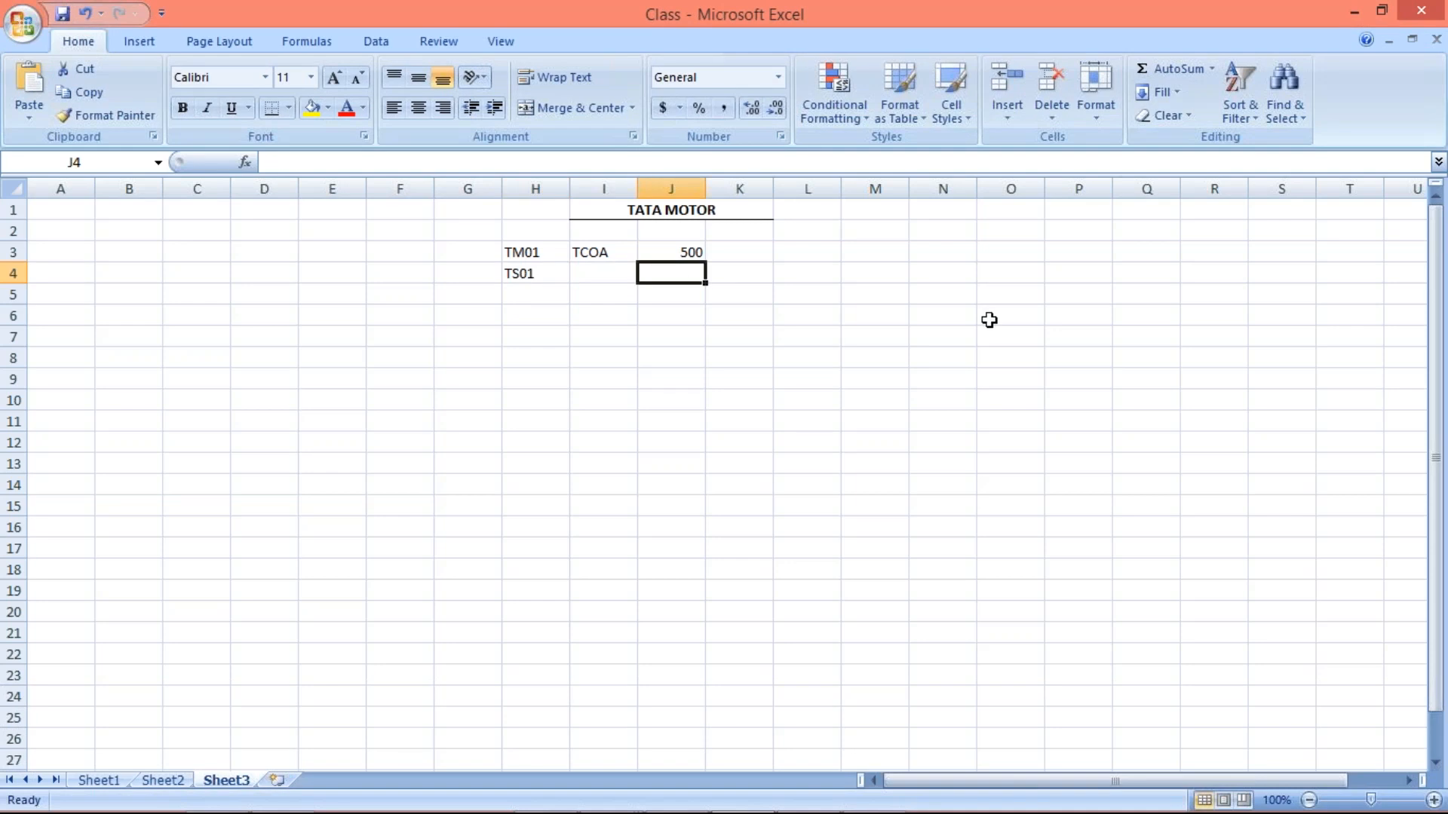
text(560)
key(Return)
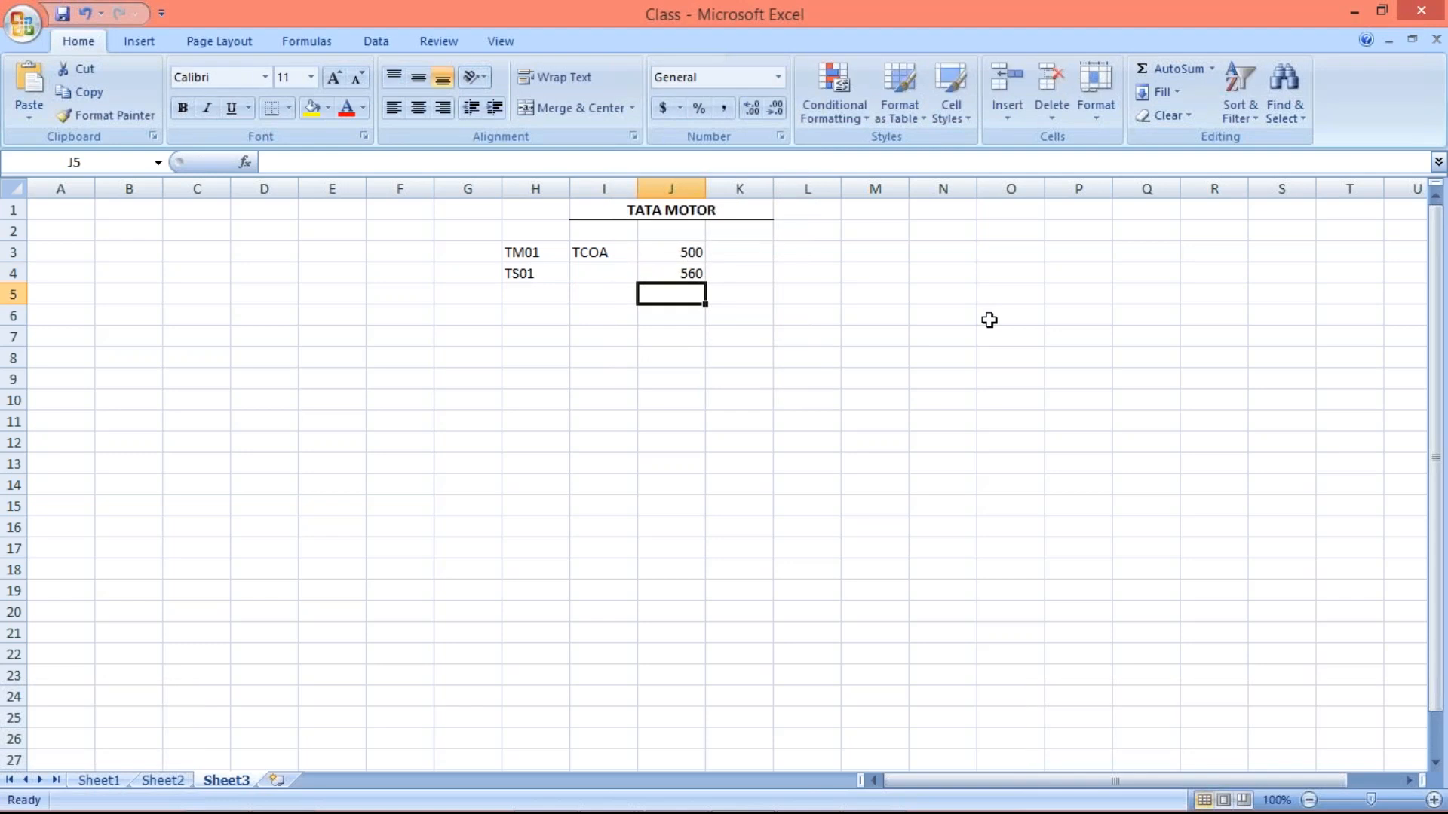
click(679, 253)
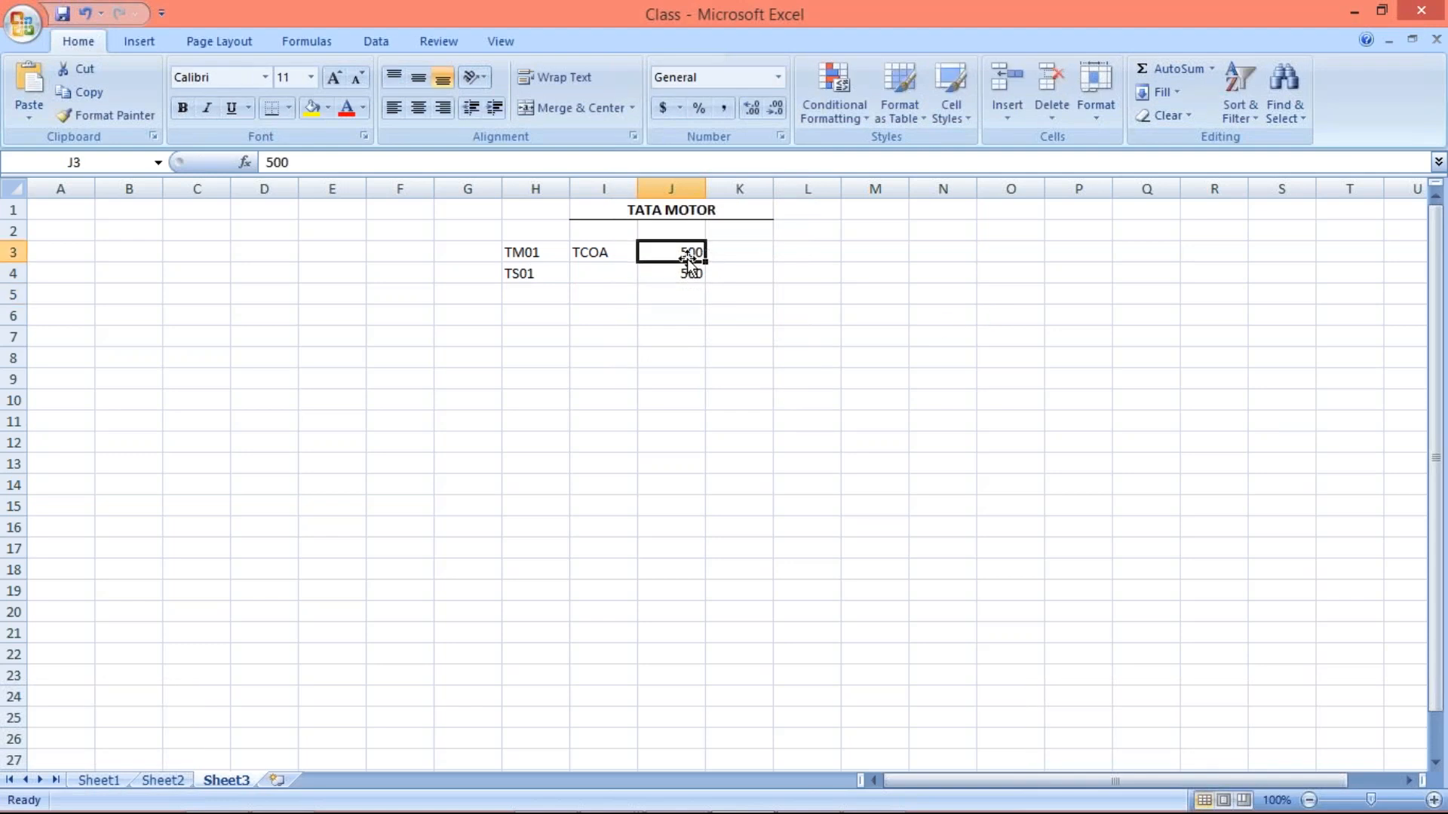
click(680, 271)
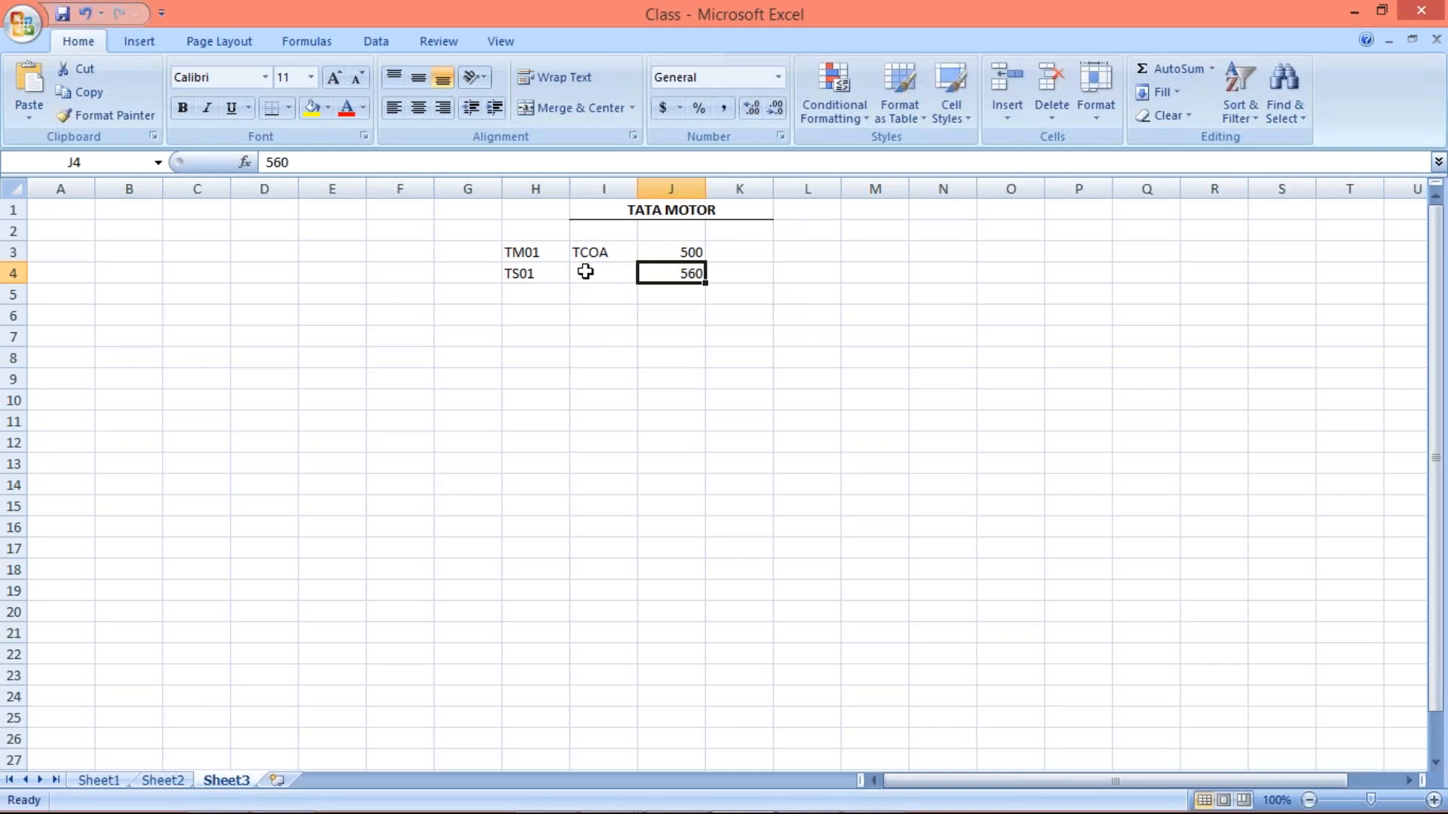
Step: Fill TCOA down from cell I3 into I4 so TS01 uses the same chart of accounts
drag(592, 247, 602, 270)
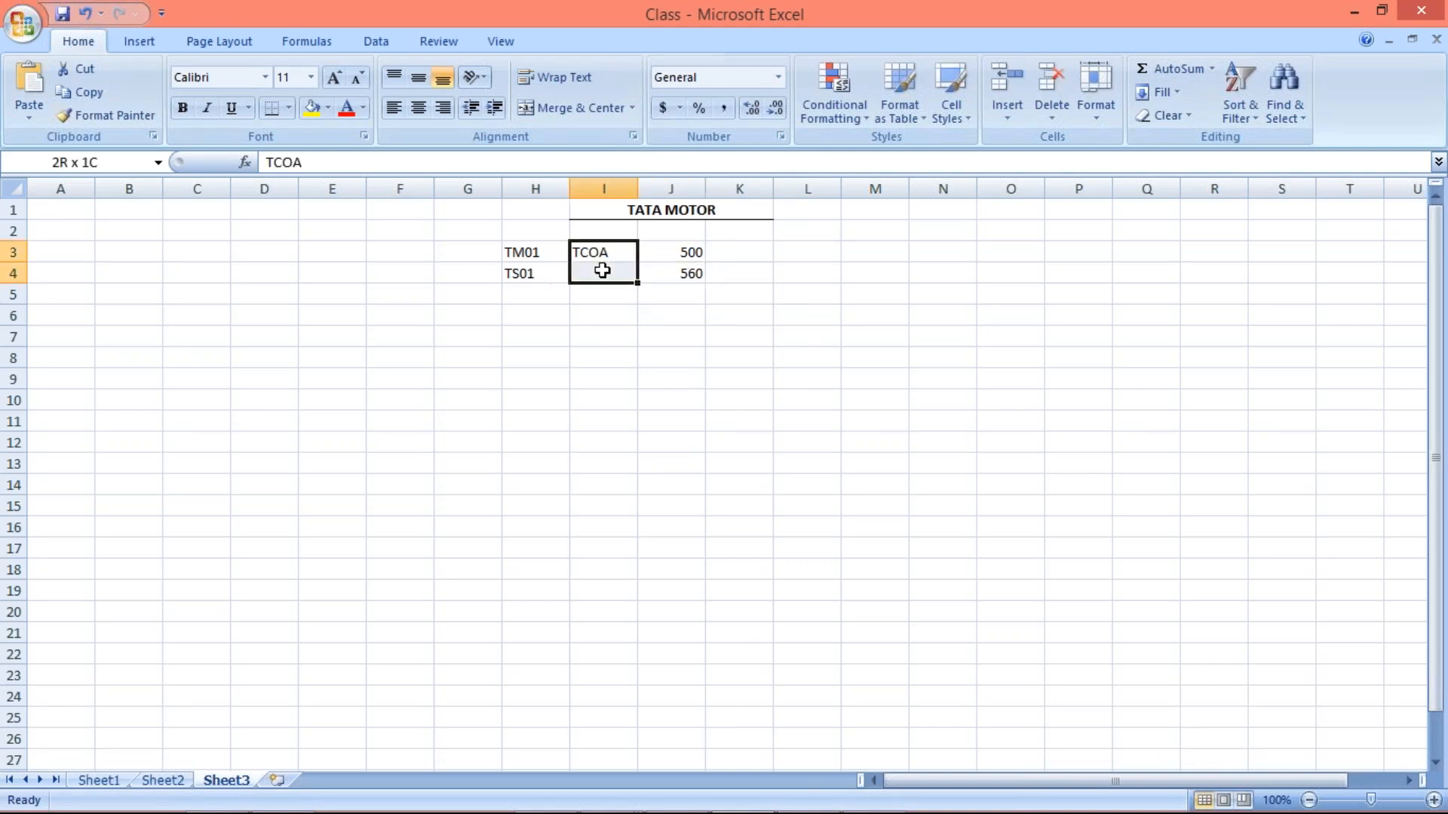
key(ctrl+d)
click(781, 351)
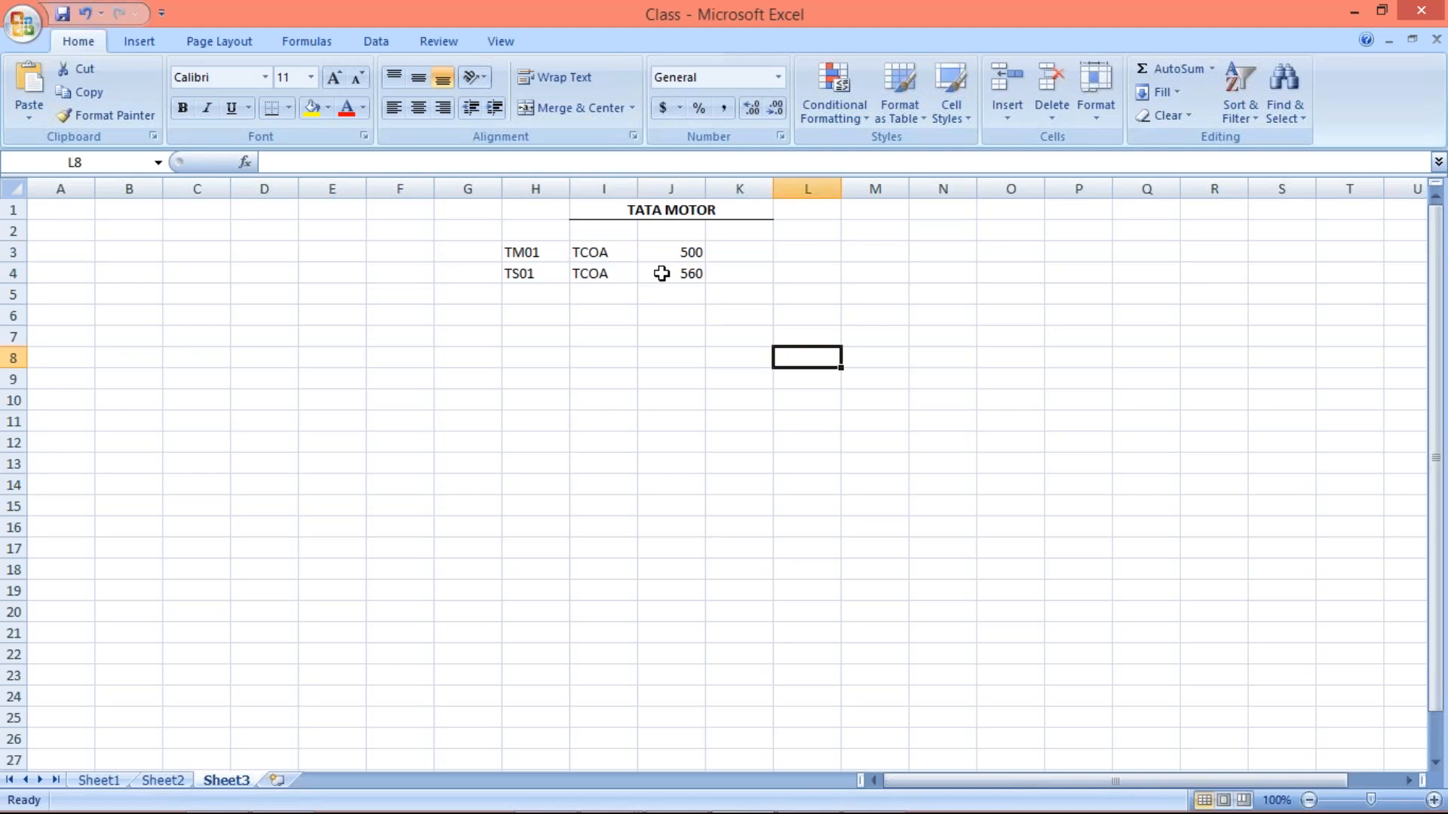
click(607, 275)
click(688, 252)
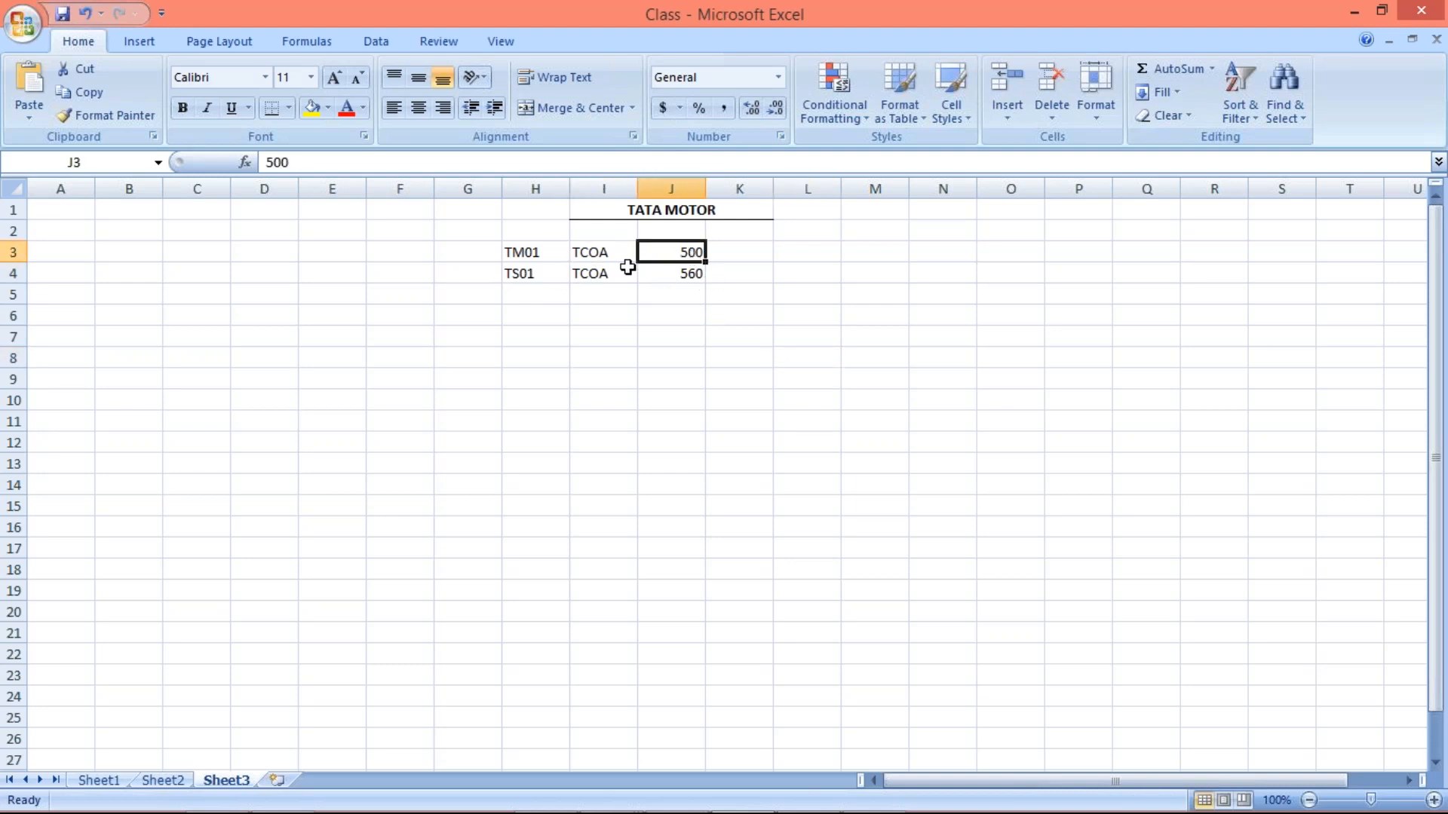
drag(521, 252, 698, 252)
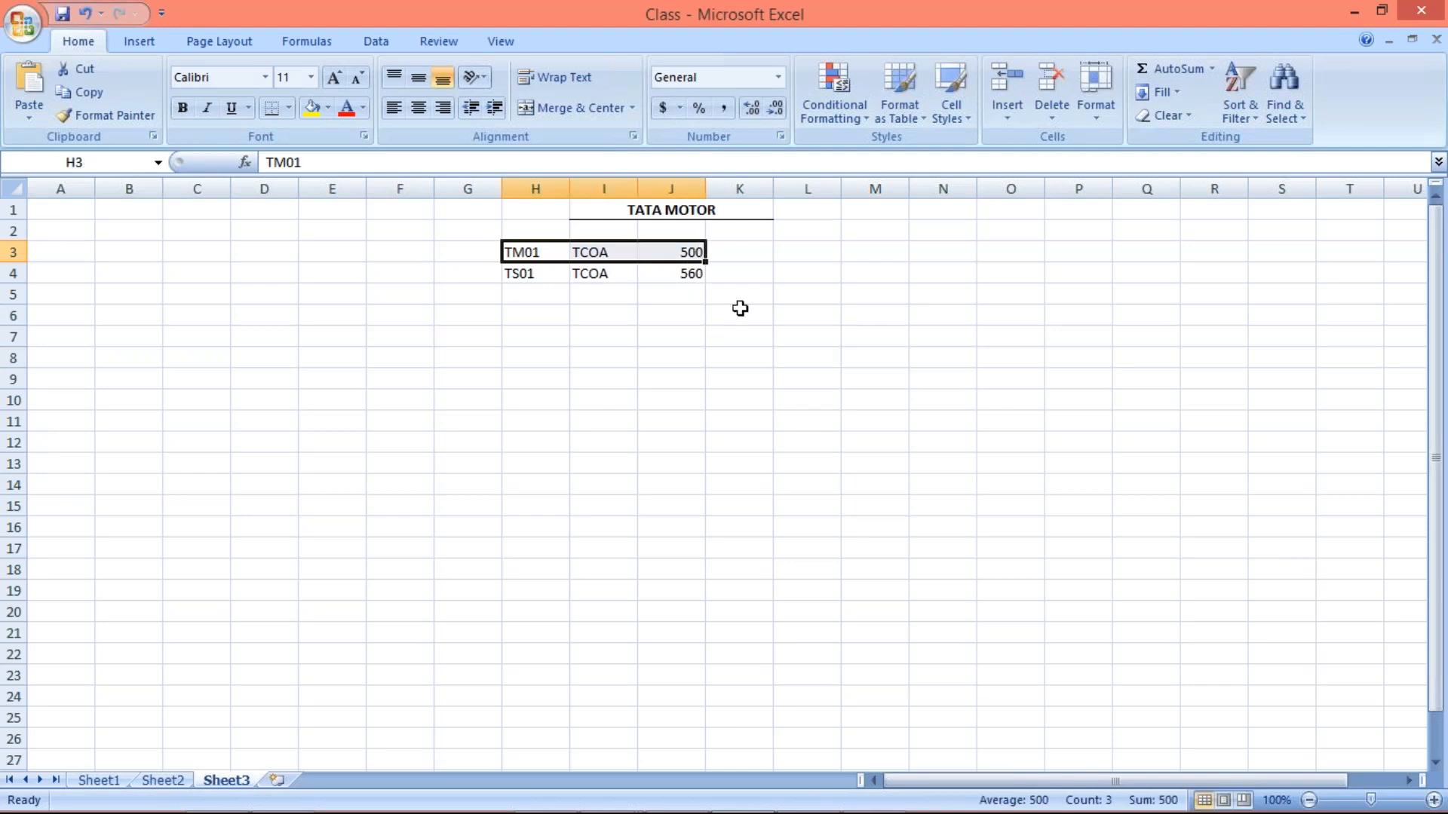
Step: Set the TS01 account count in cell J4 to 500
click(677, 278)
text(5)
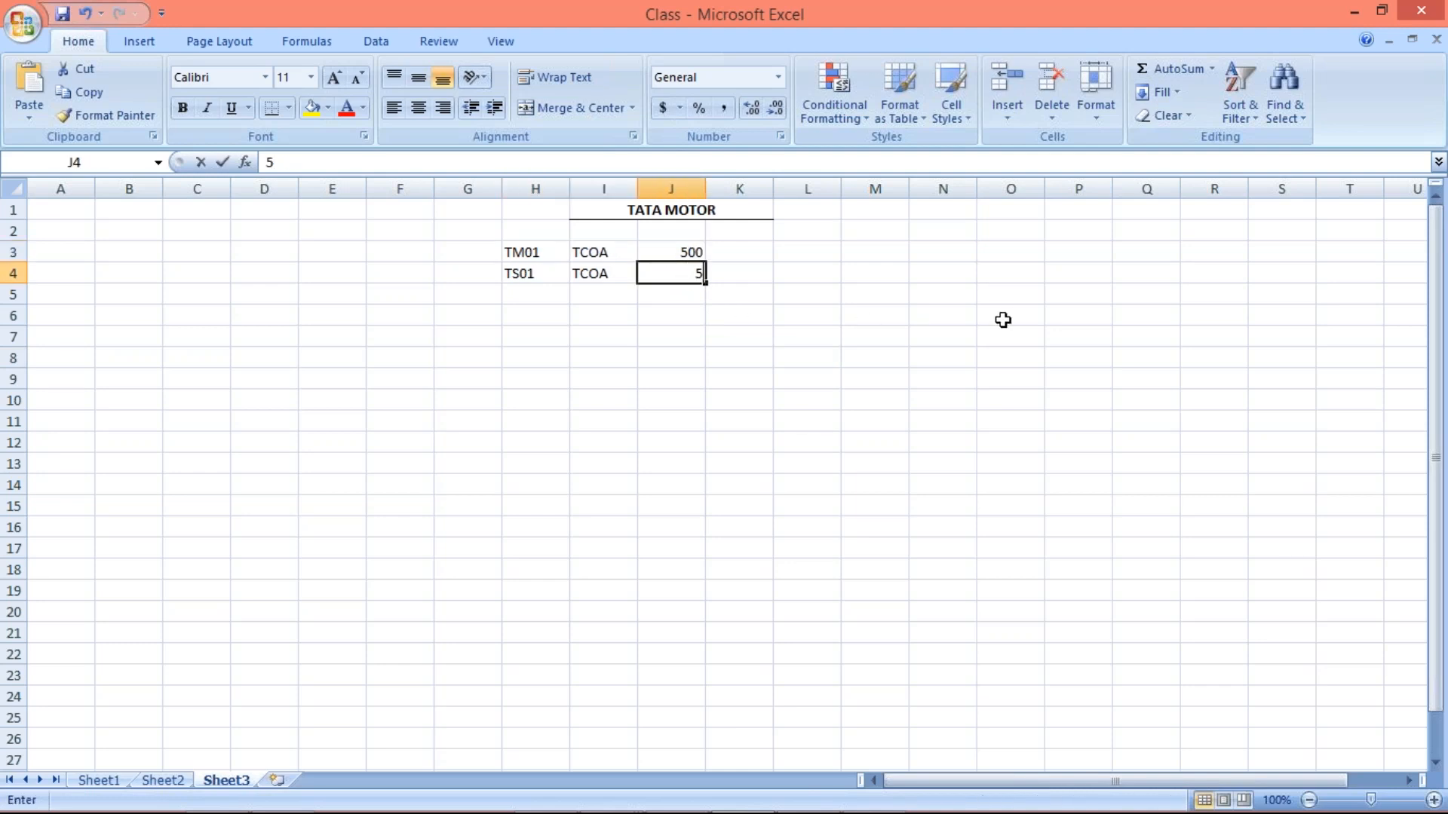
text(00)
key(Return)
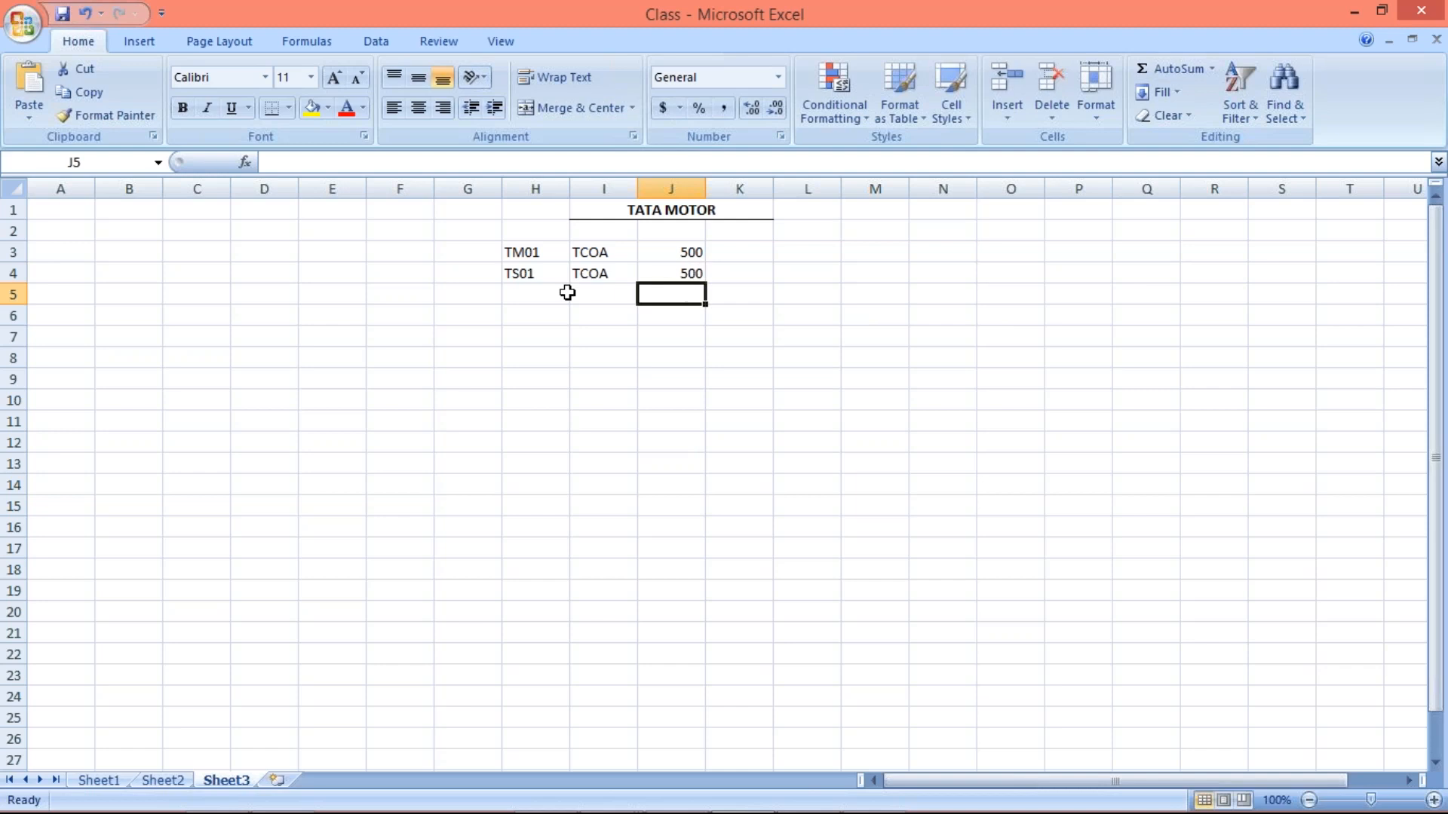
click(543, 273)
click(693, 273)
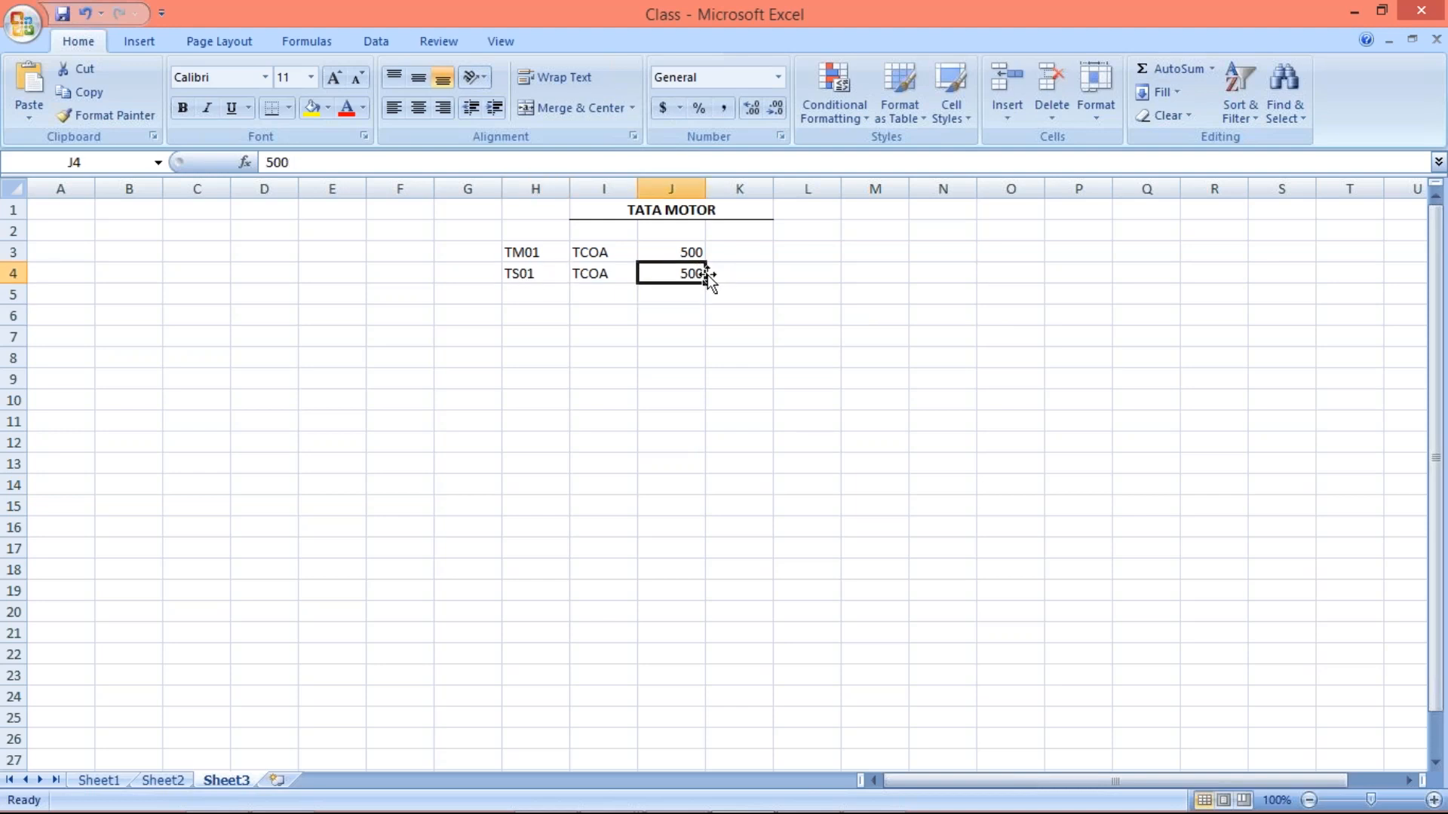
Step: Enter +60 in cell K4 as the additional TS01 accounts and the total 560 in cell L4
click(746, 276)
text(+)
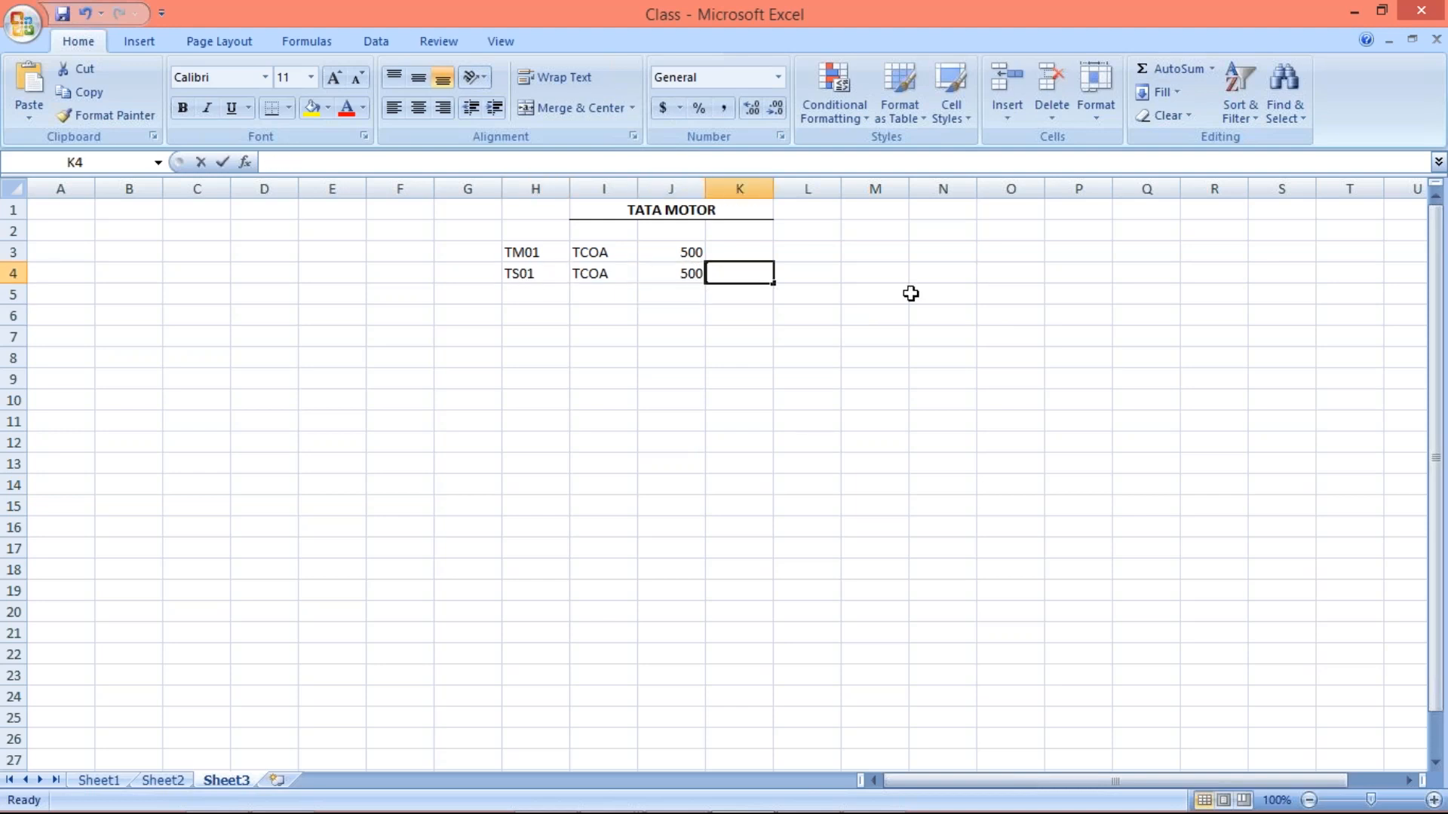
text(60)
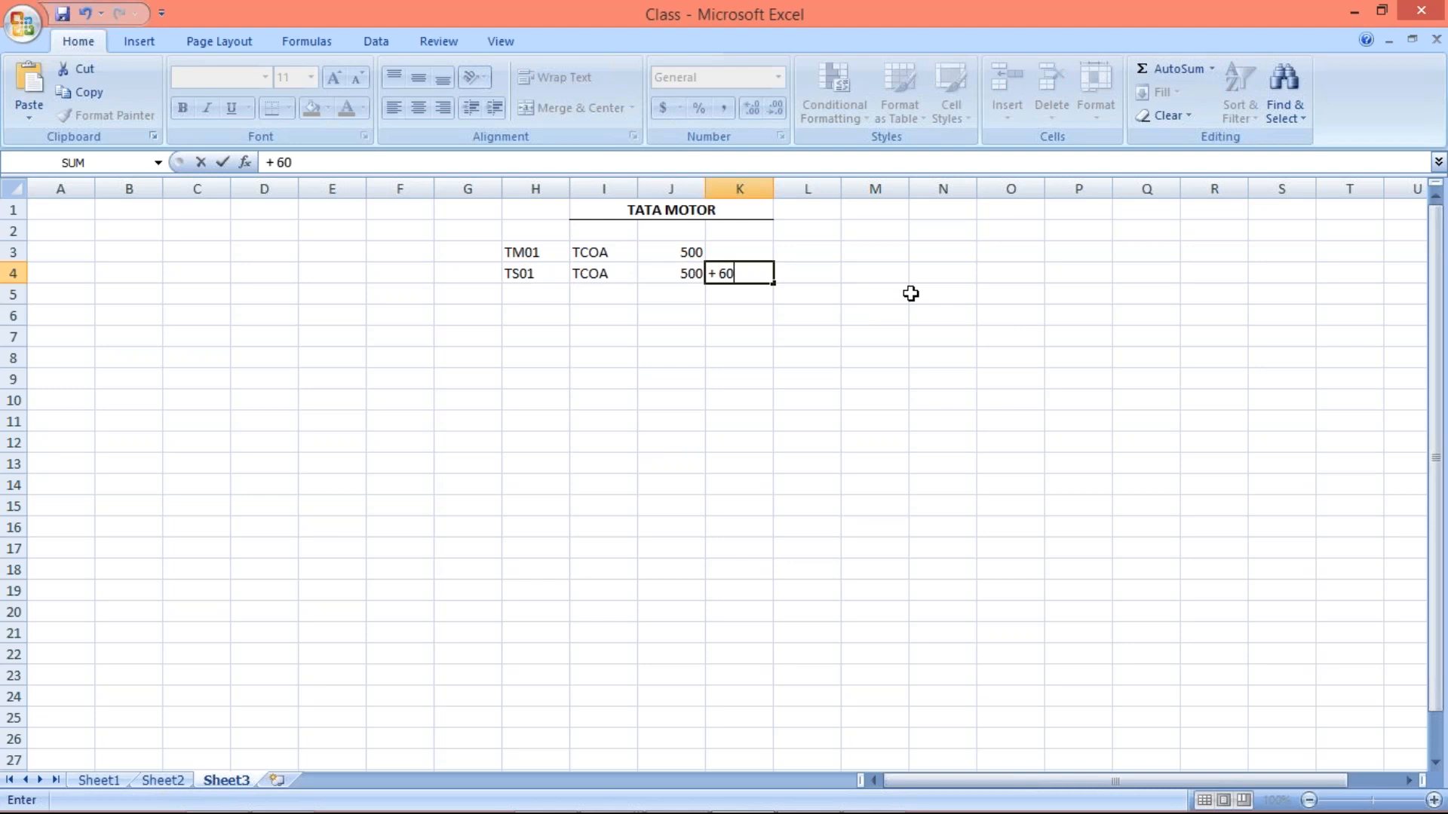
key(Return)
click(763, 273)
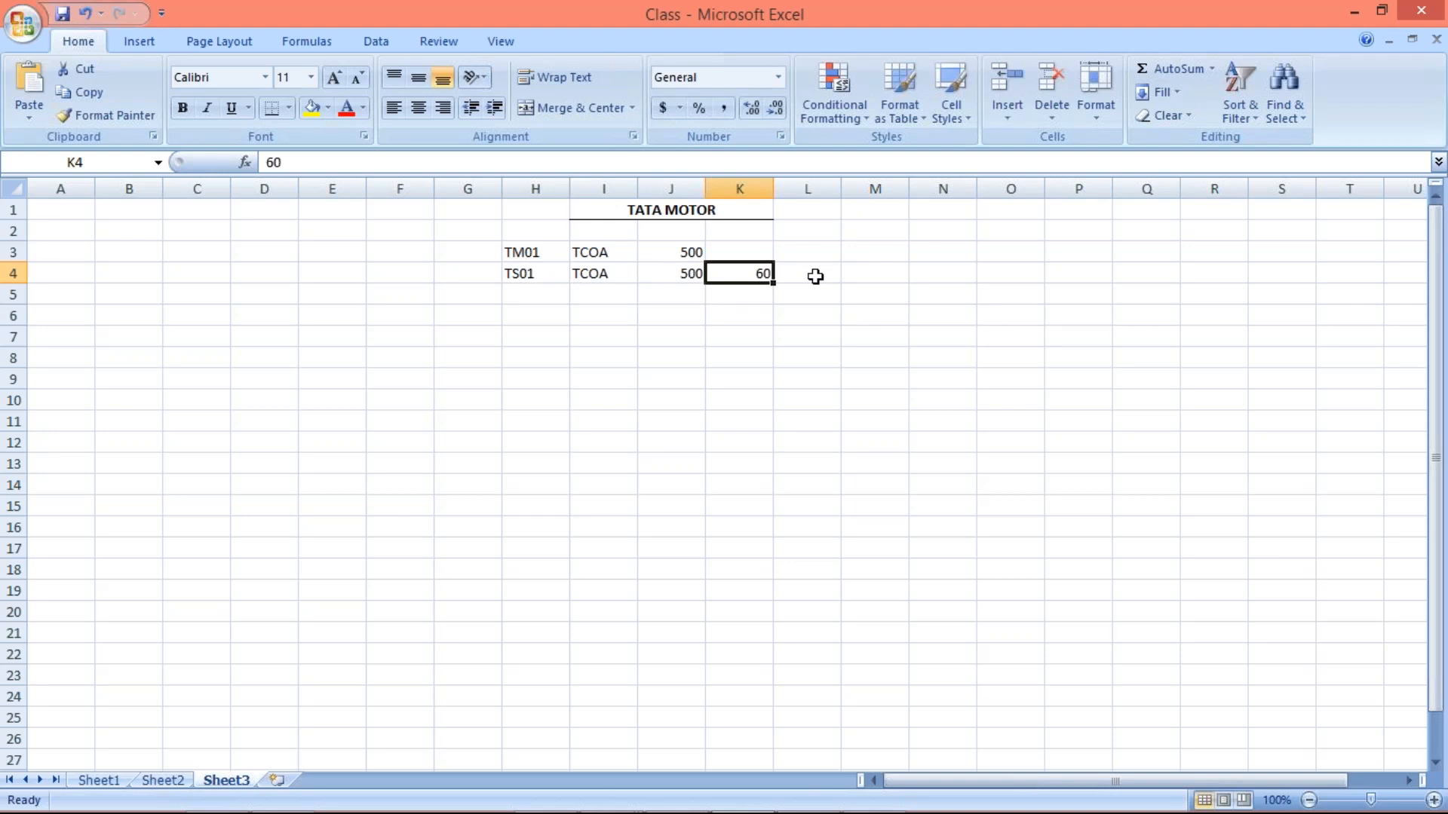
click(802, 280)
text(560)
key(Return)
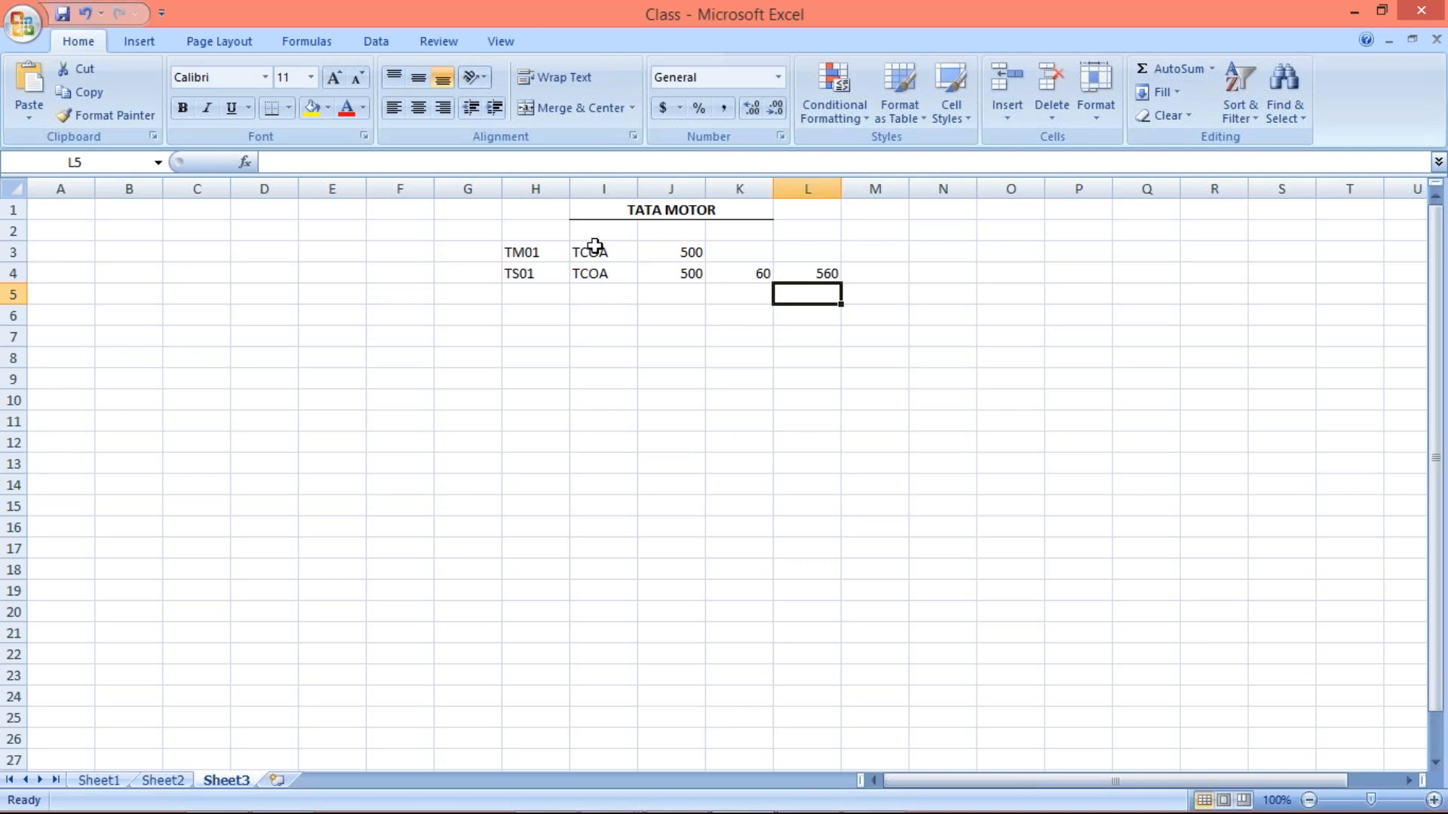
click(600, 299)
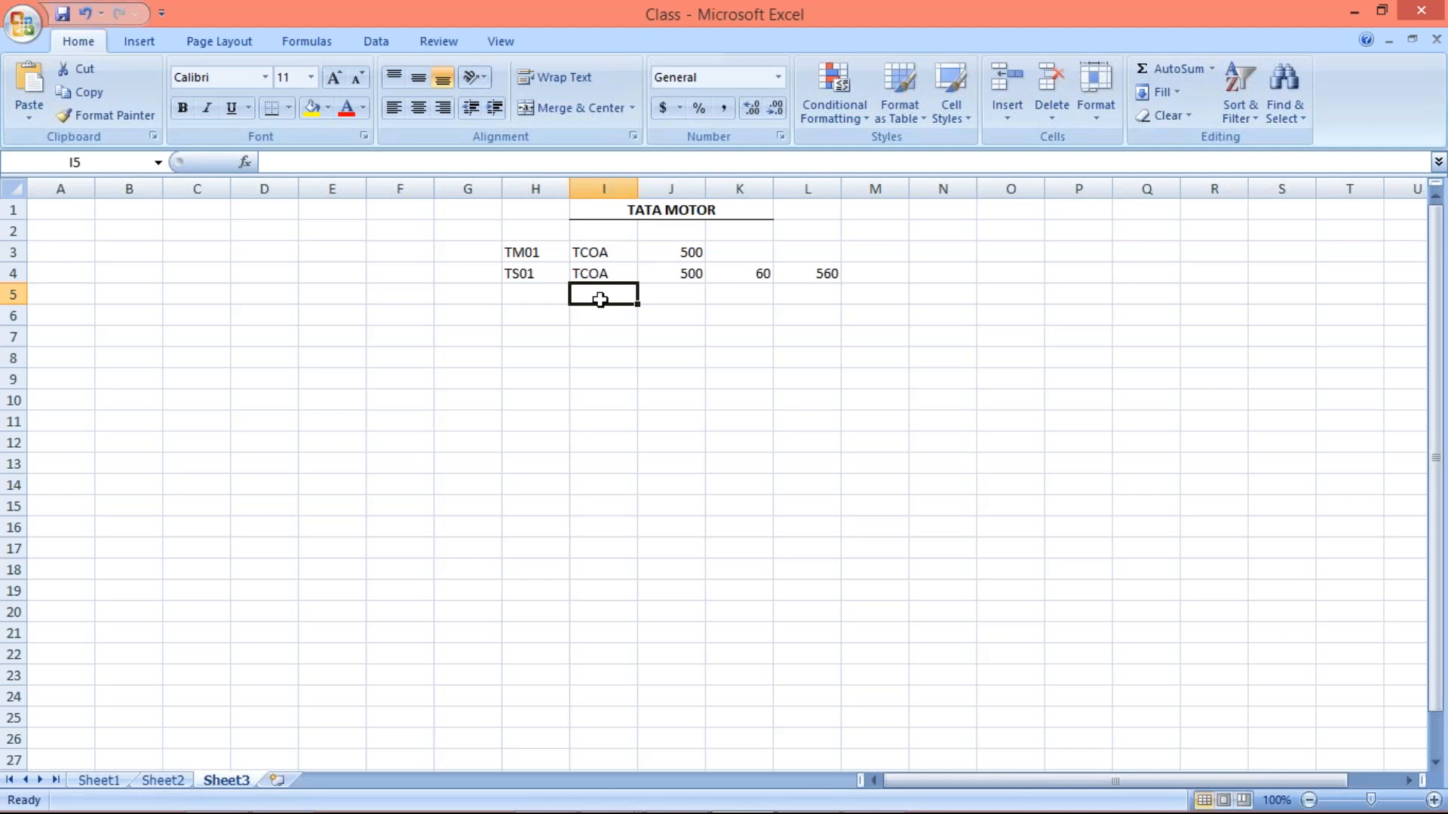
Step: Clear the additional account count and the total from cells K4 and L4 of the TS01 row
click(607, 273)
click(611, 297)
click(679, 251)
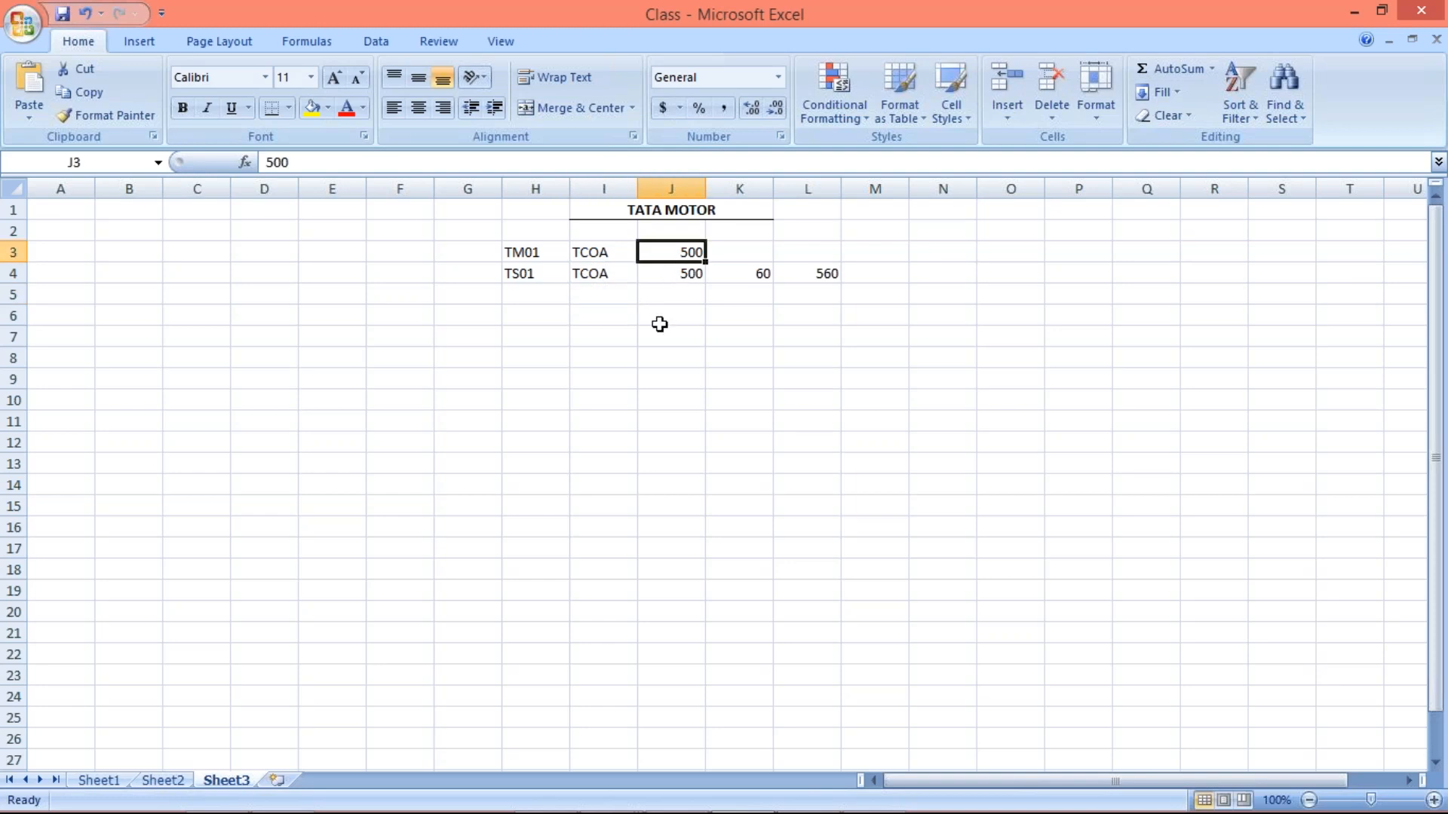
drag(753, 275, 818, 276)
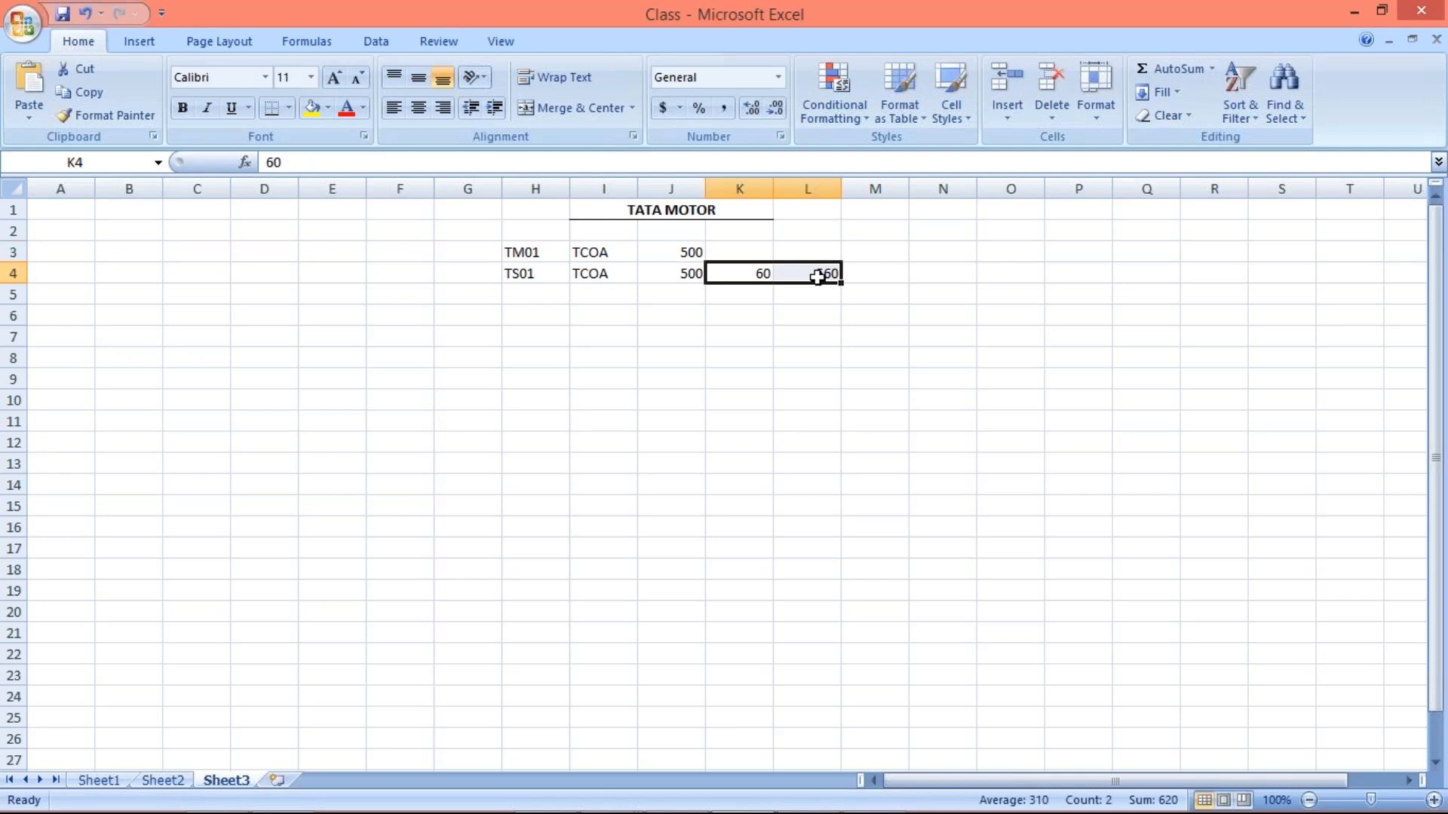
key(Delete)
Step: Examine the TCOA assignments and account counts of TM01 and TS01 alongside the GL account question in the WhatsApp chat
key(alt+Tab)
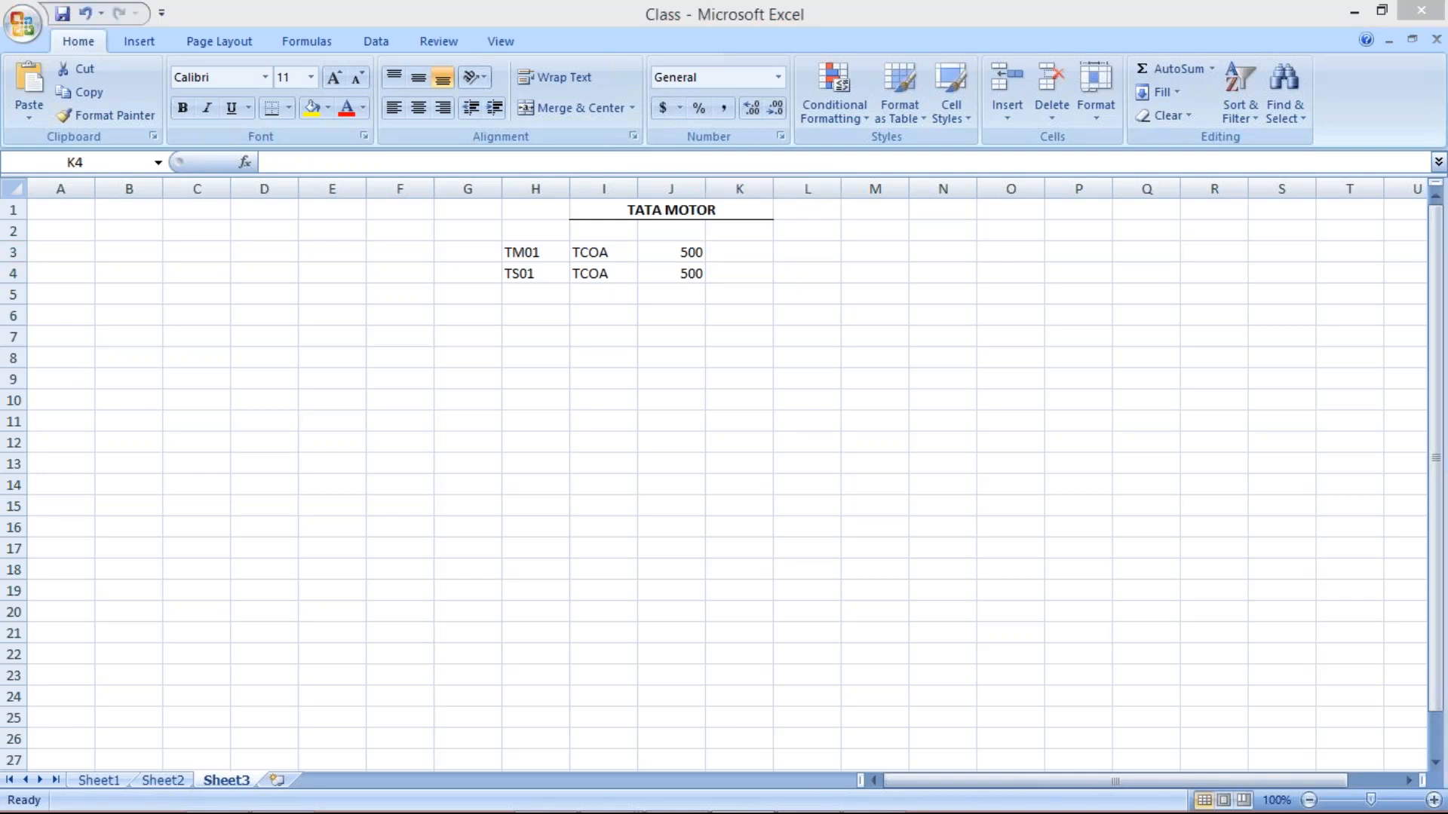
key(alt+Tab)
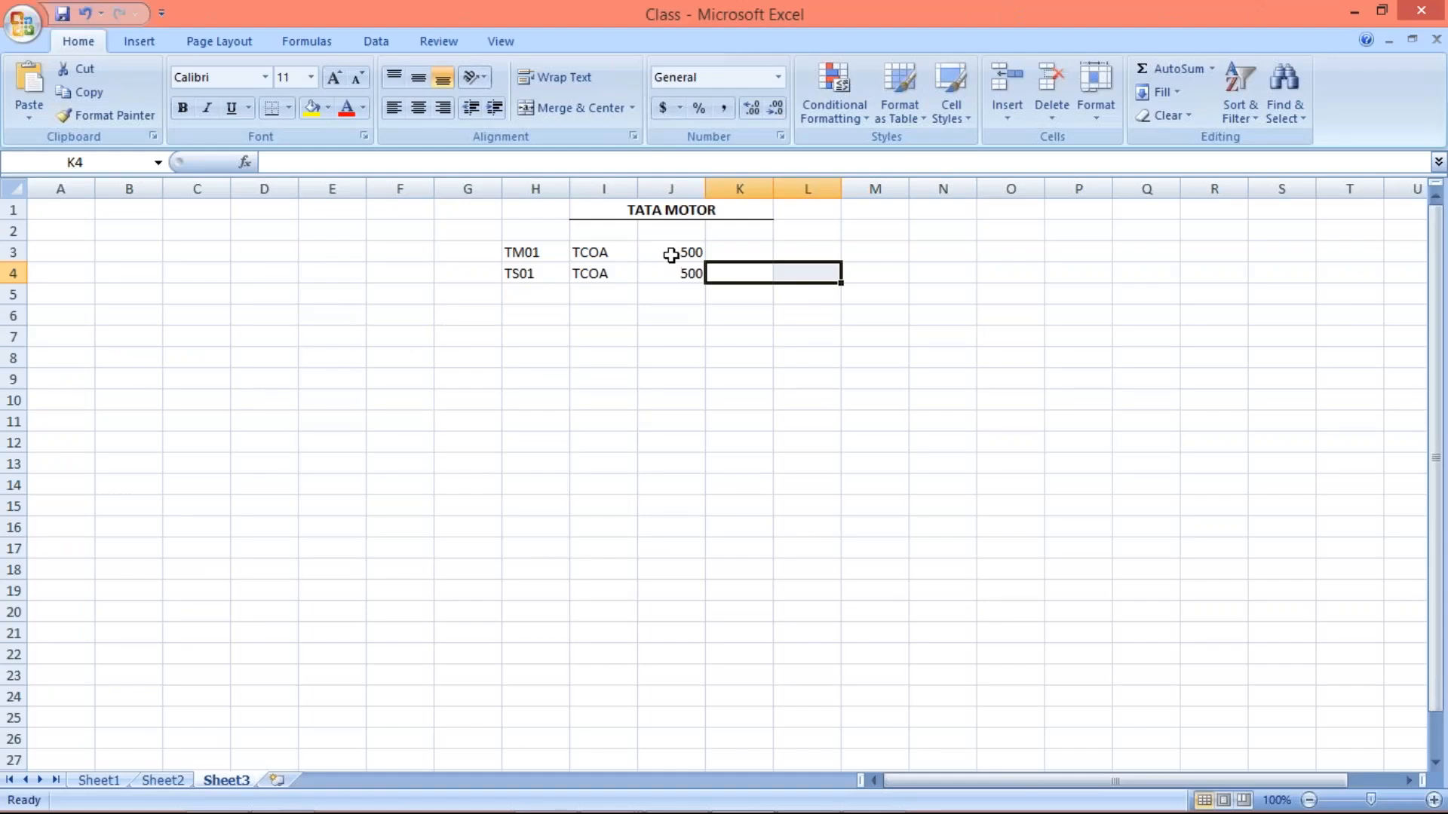
click(670, 254)
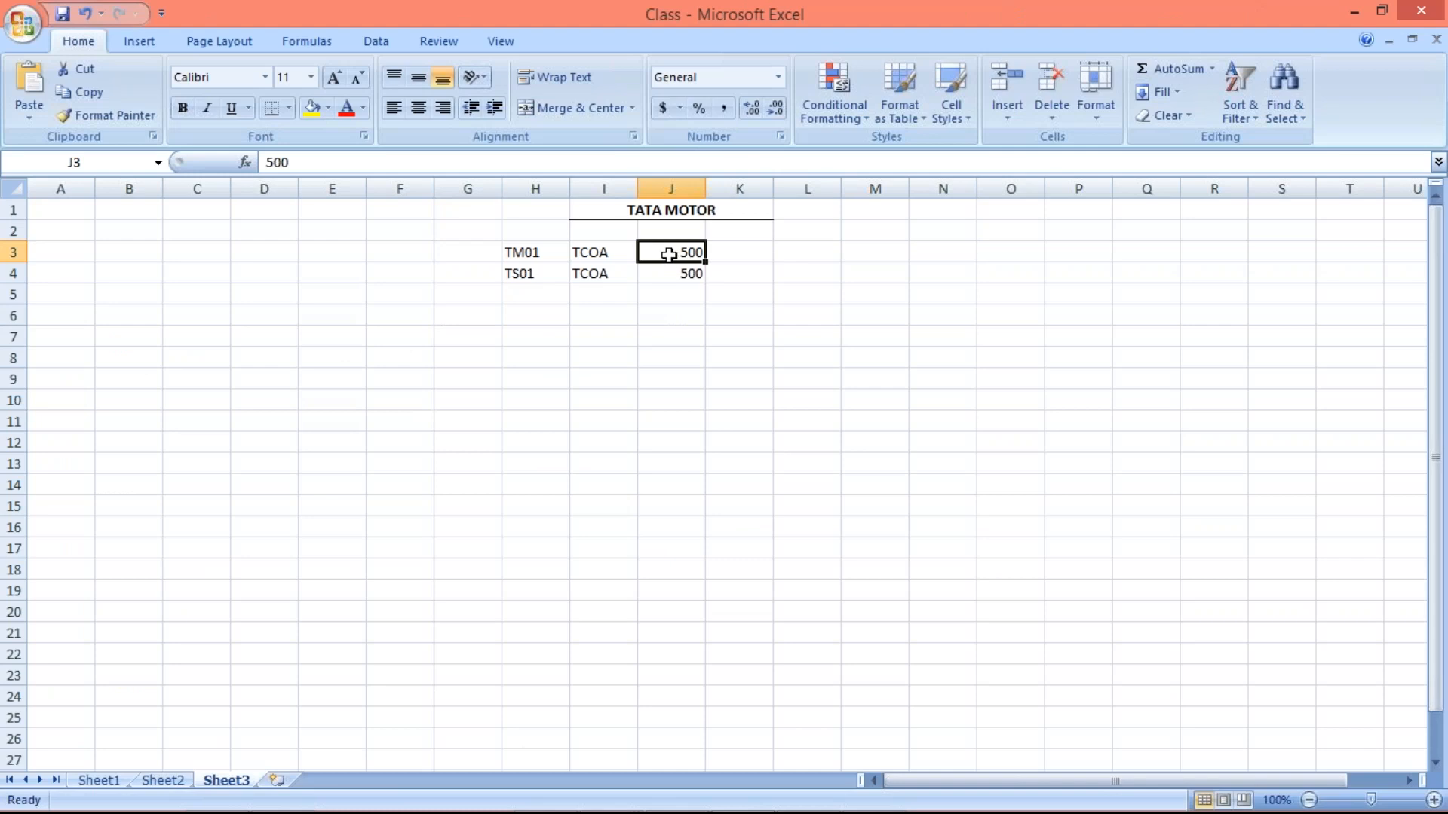
click(679, 274)
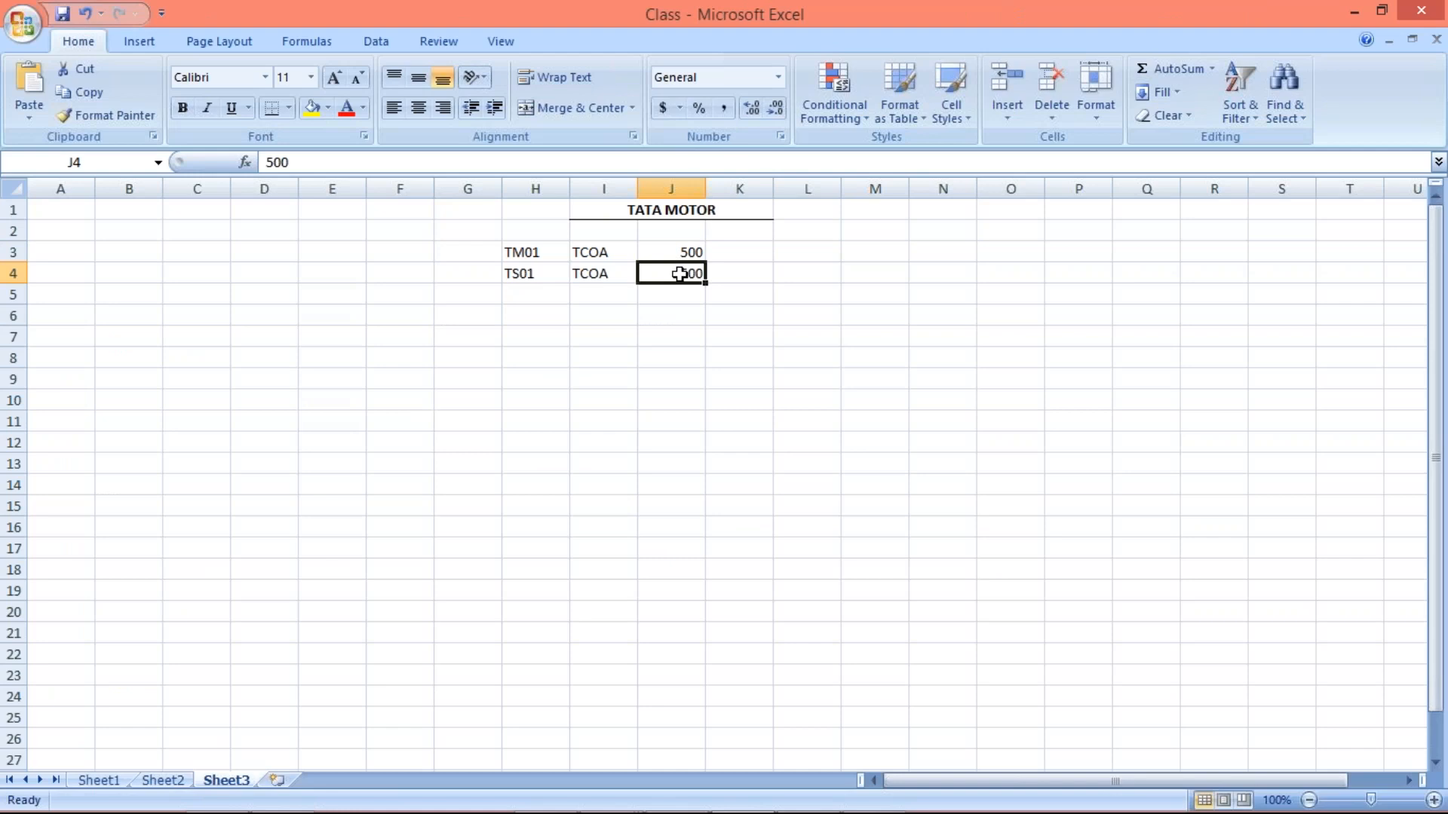
click(584, 251)
click(606, 274)
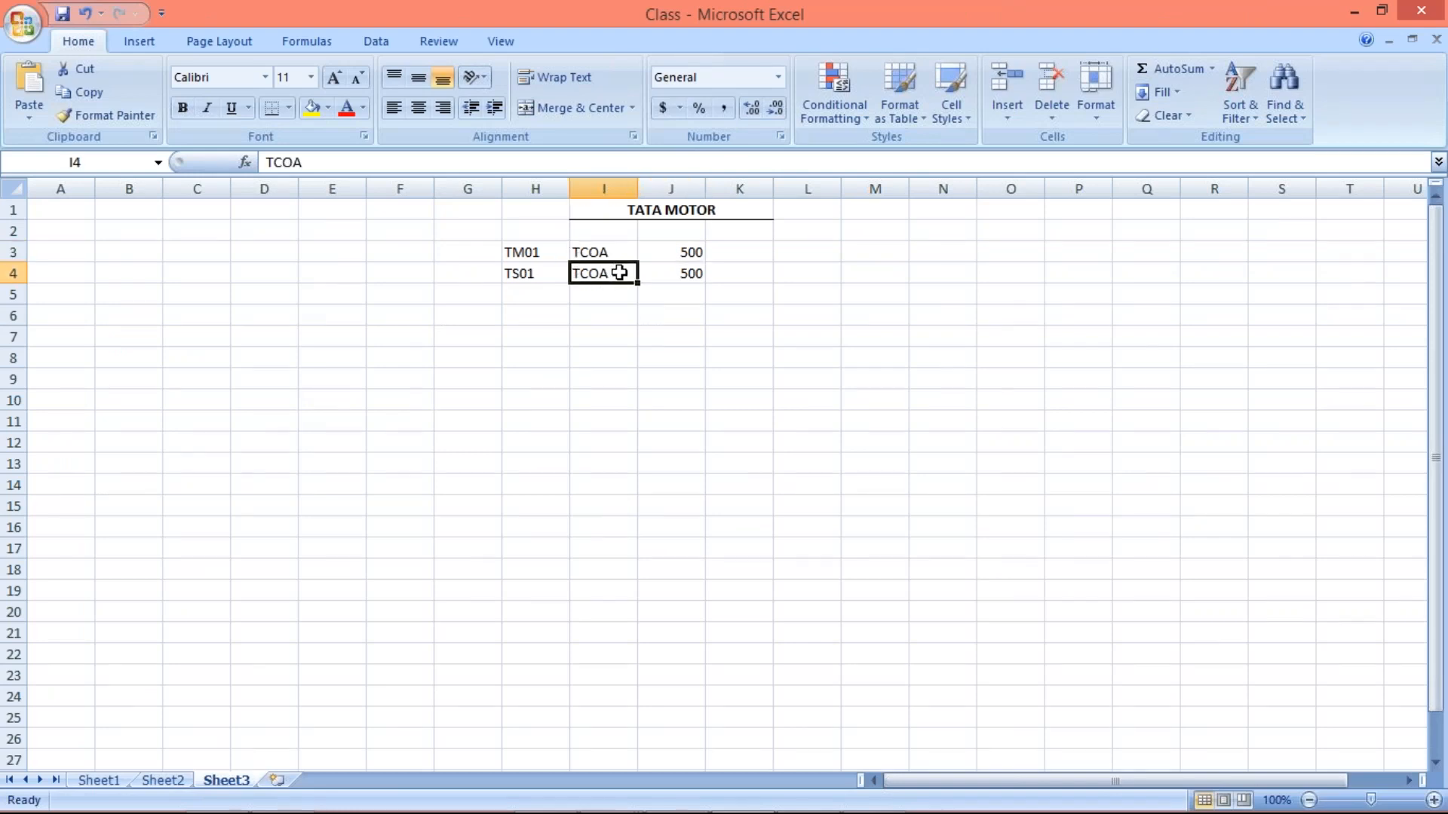
click(623, 252)
click(682, 253)
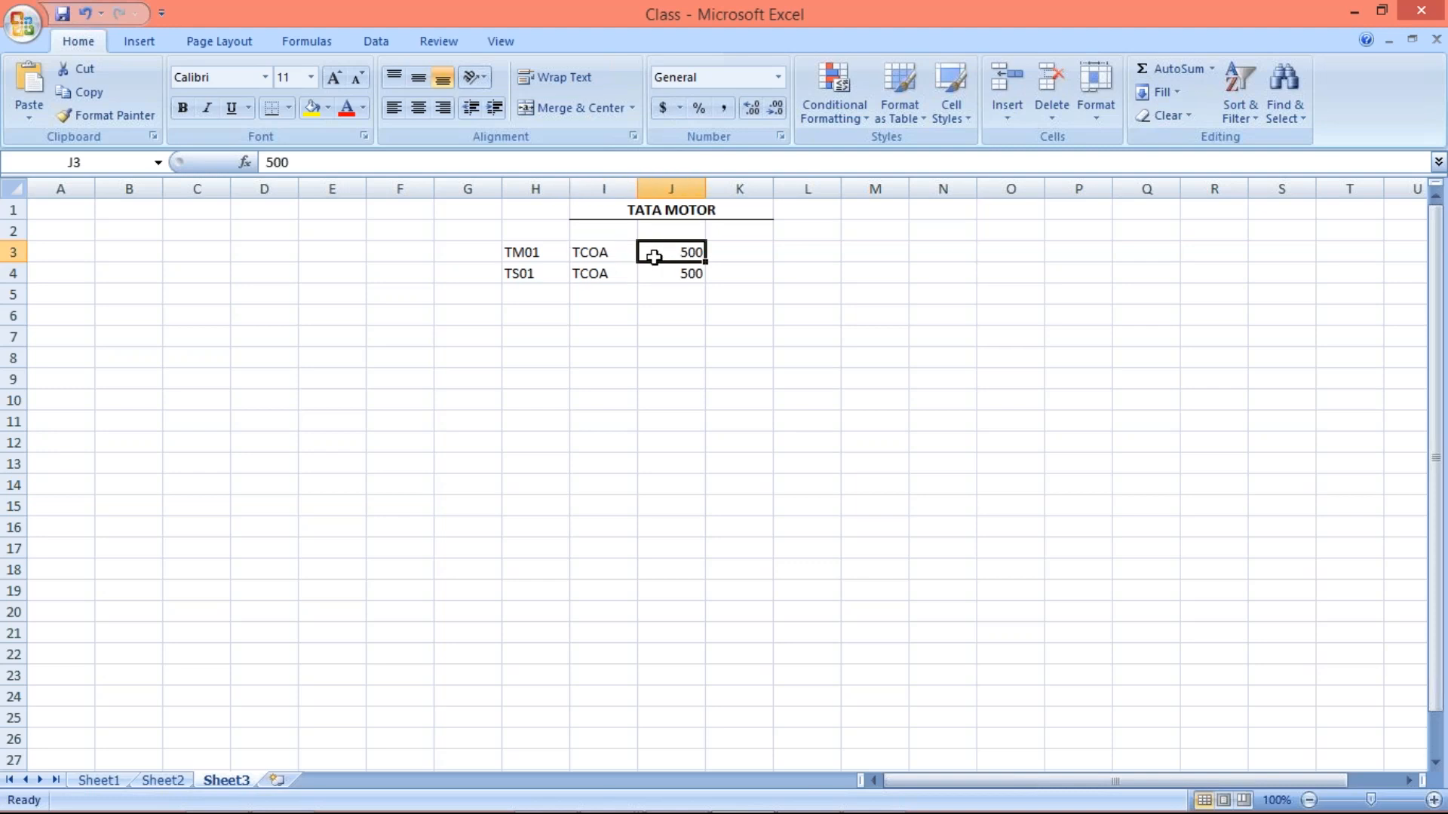
click(541, 276)
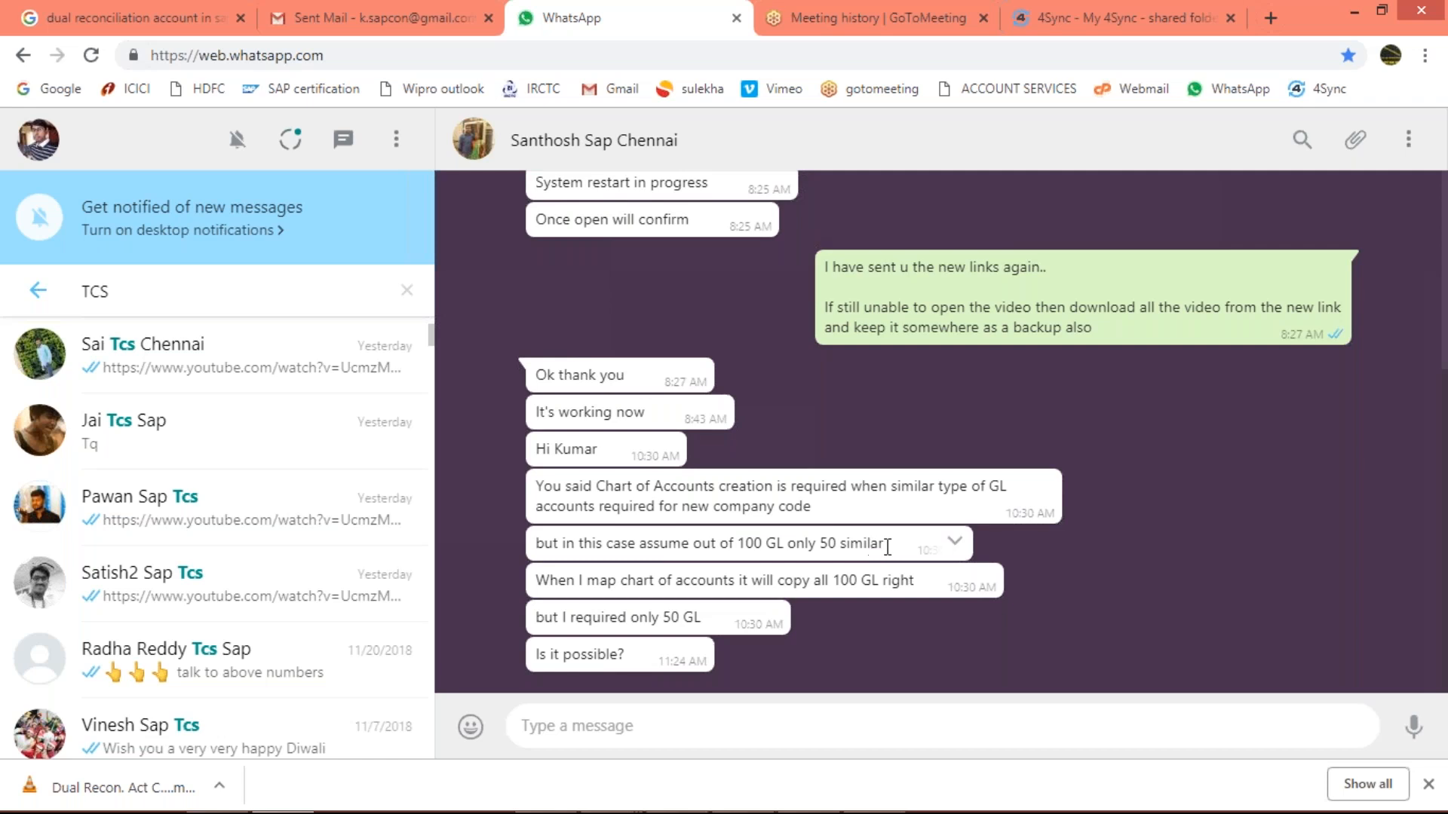
Step: Switch back to Excel and set the TM01 account count in cell J3 to 100
key(alt+Tab)
click(669, 251)
text(100)
key(Return)
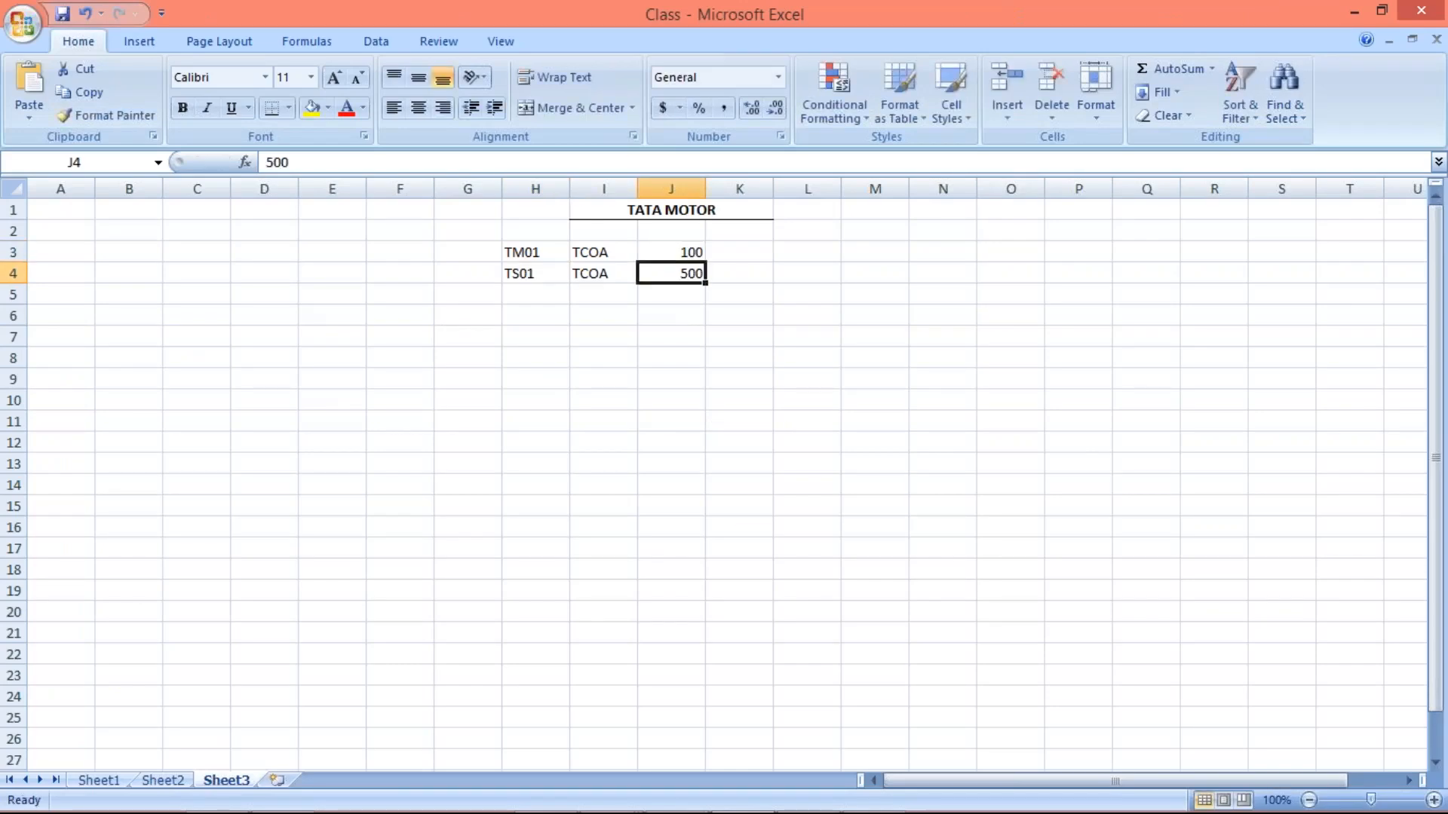
Step: Set the TS01 account count in cell J4 to 50
click(524, 279)
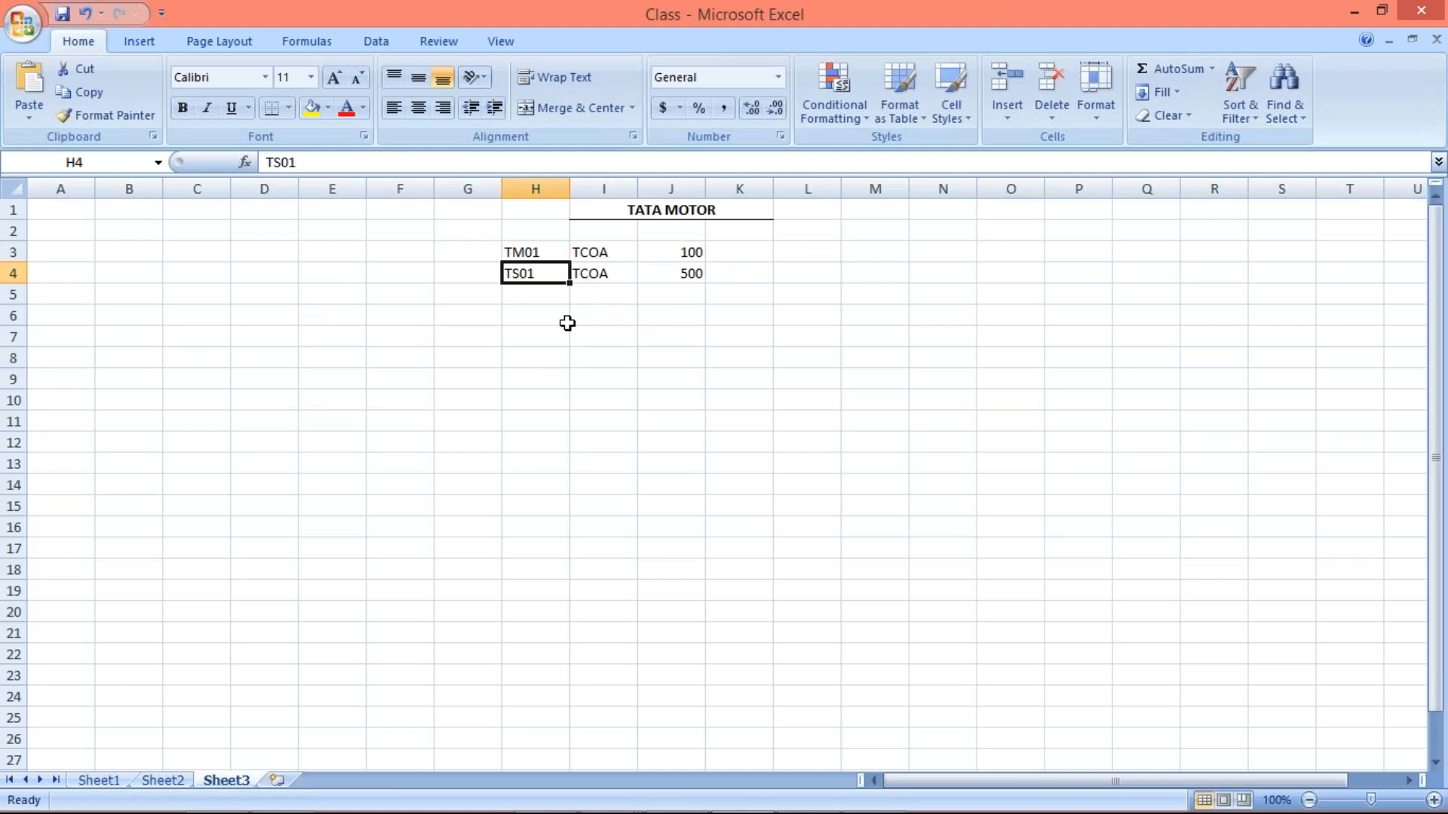
click(672, 251)
click(677, 274)
text(50)
key(Return)
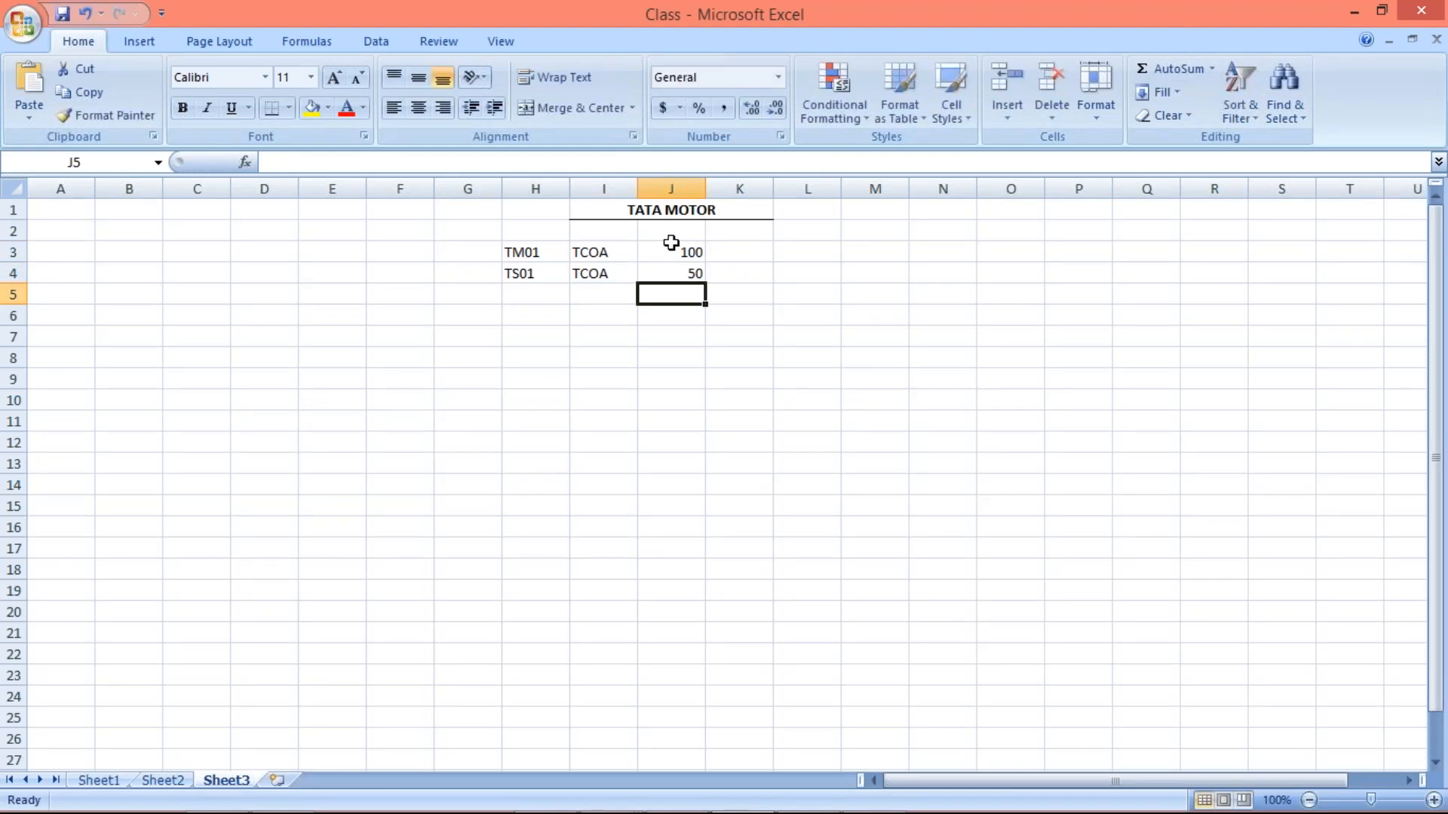
Step: Compare the account counts of both company codes and reread the WhatsApp messages about copying GL accounts through the chart of accounts
click(681, 250)
click(682, 277)
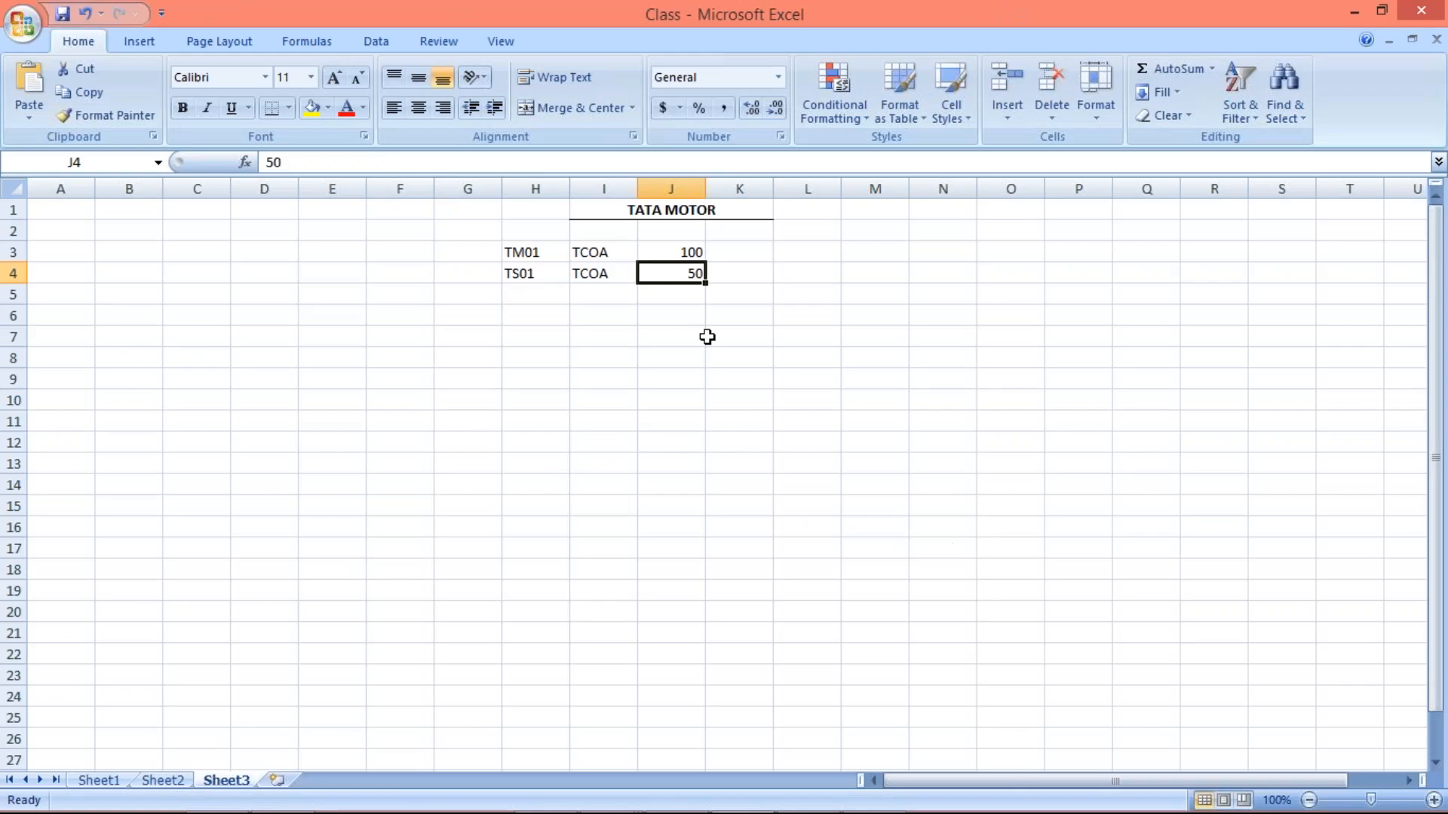
click(672, 251)
click(683, 270)
key(alt+Tab)
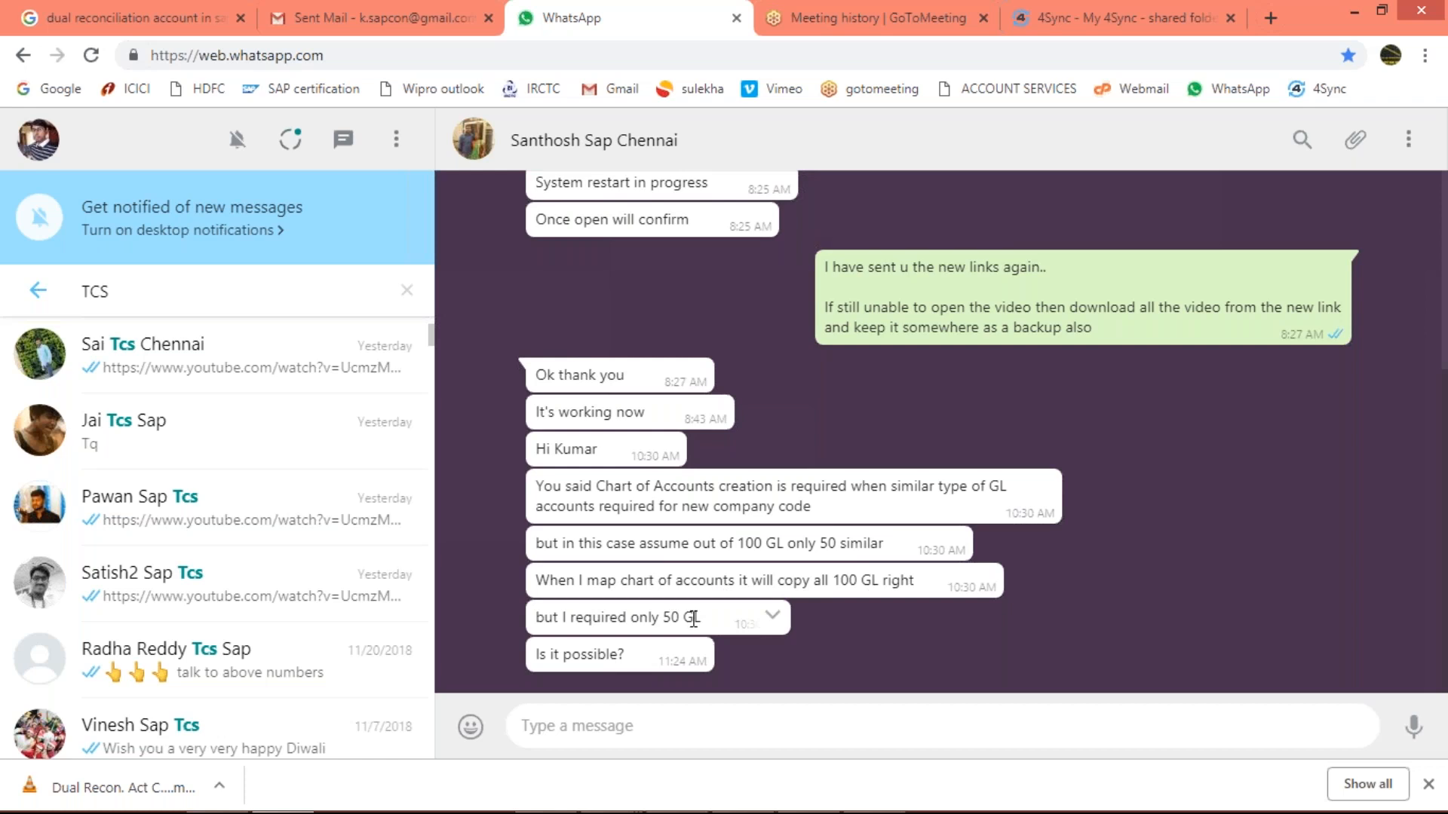
key(alt+Tab)
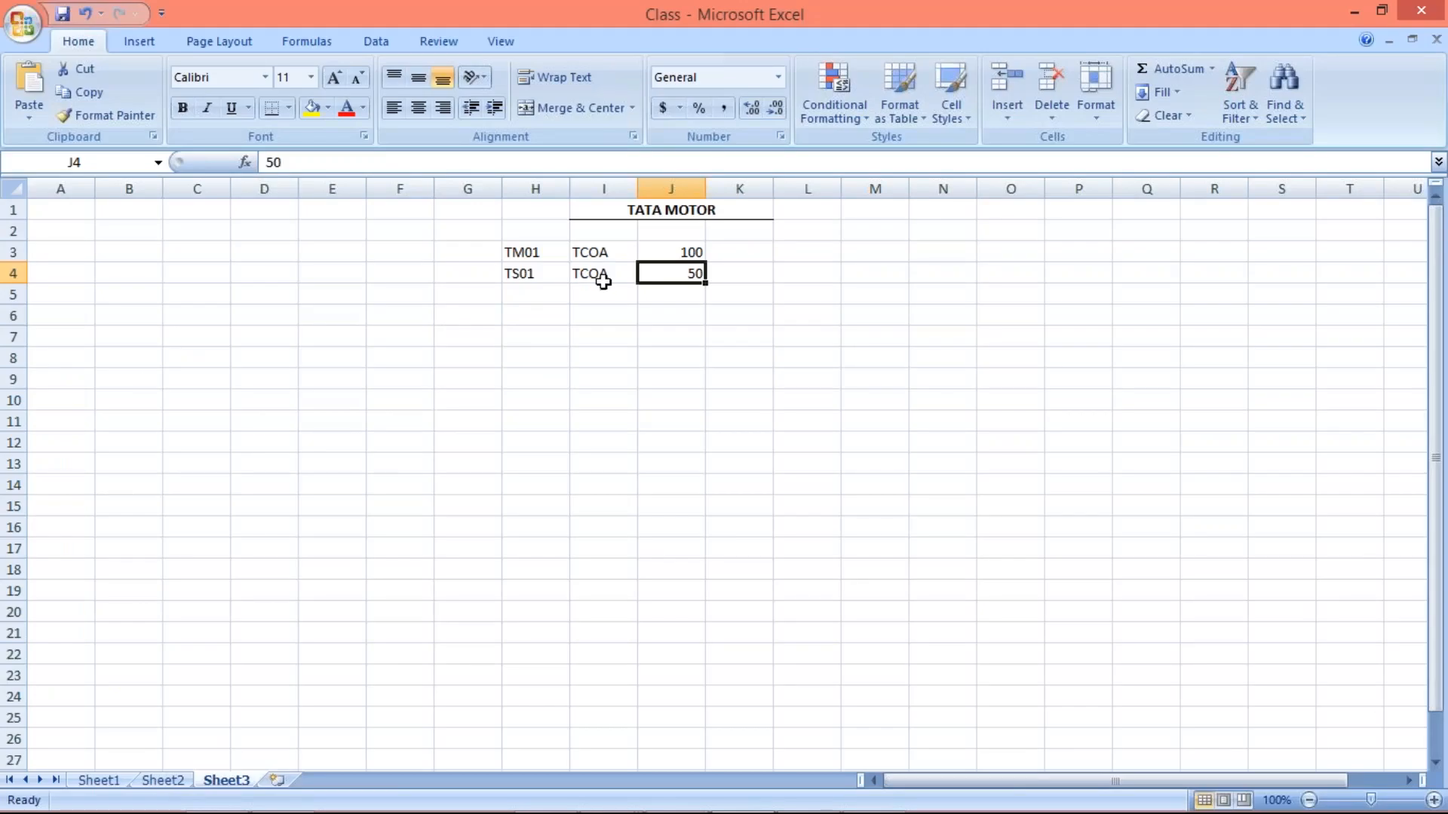
click(663, 252)
click(529, 253)
click(663, 251)
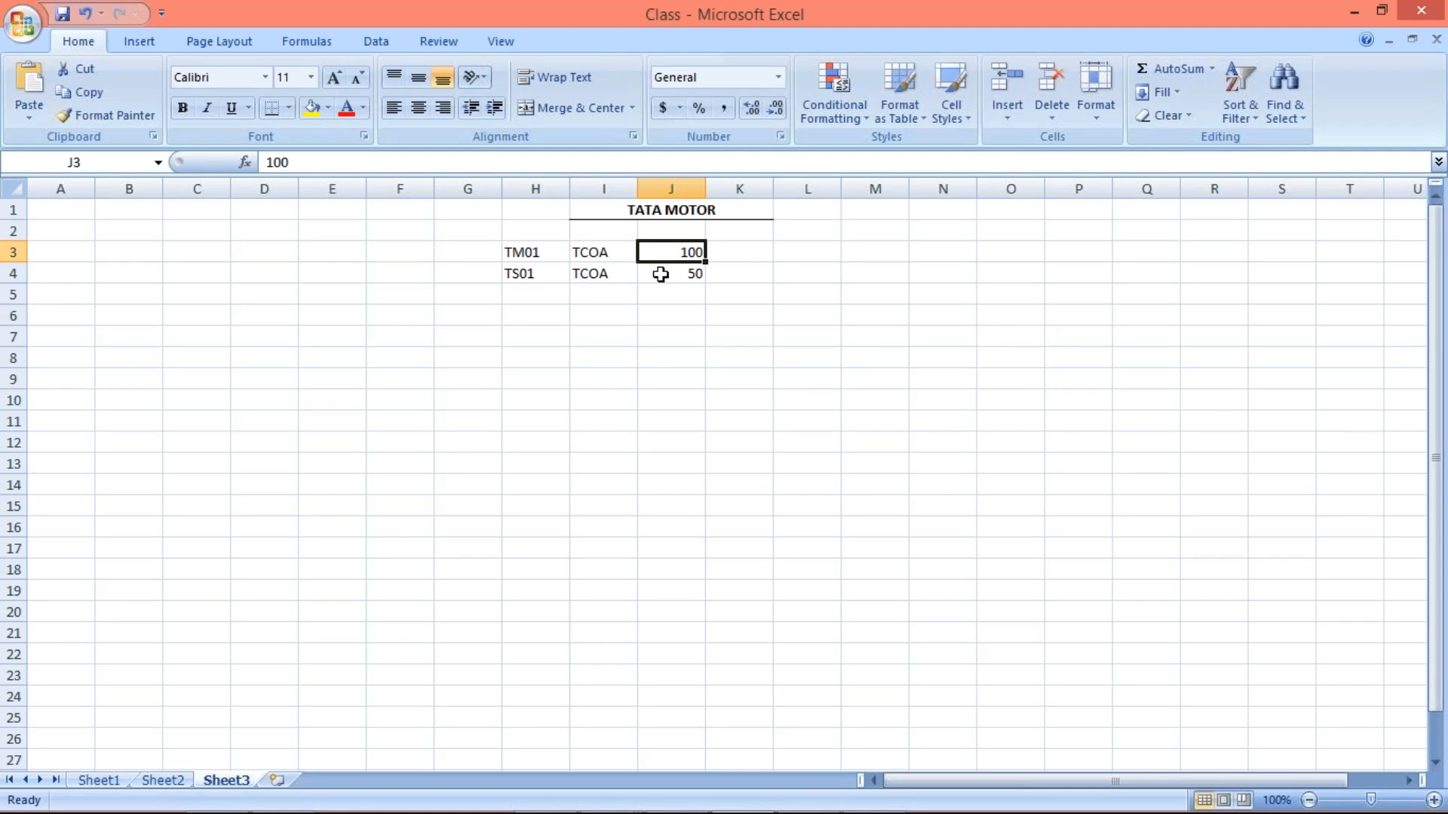
click(523, 276)
click(664, 275)
click(510, 278)
click(663, 276)
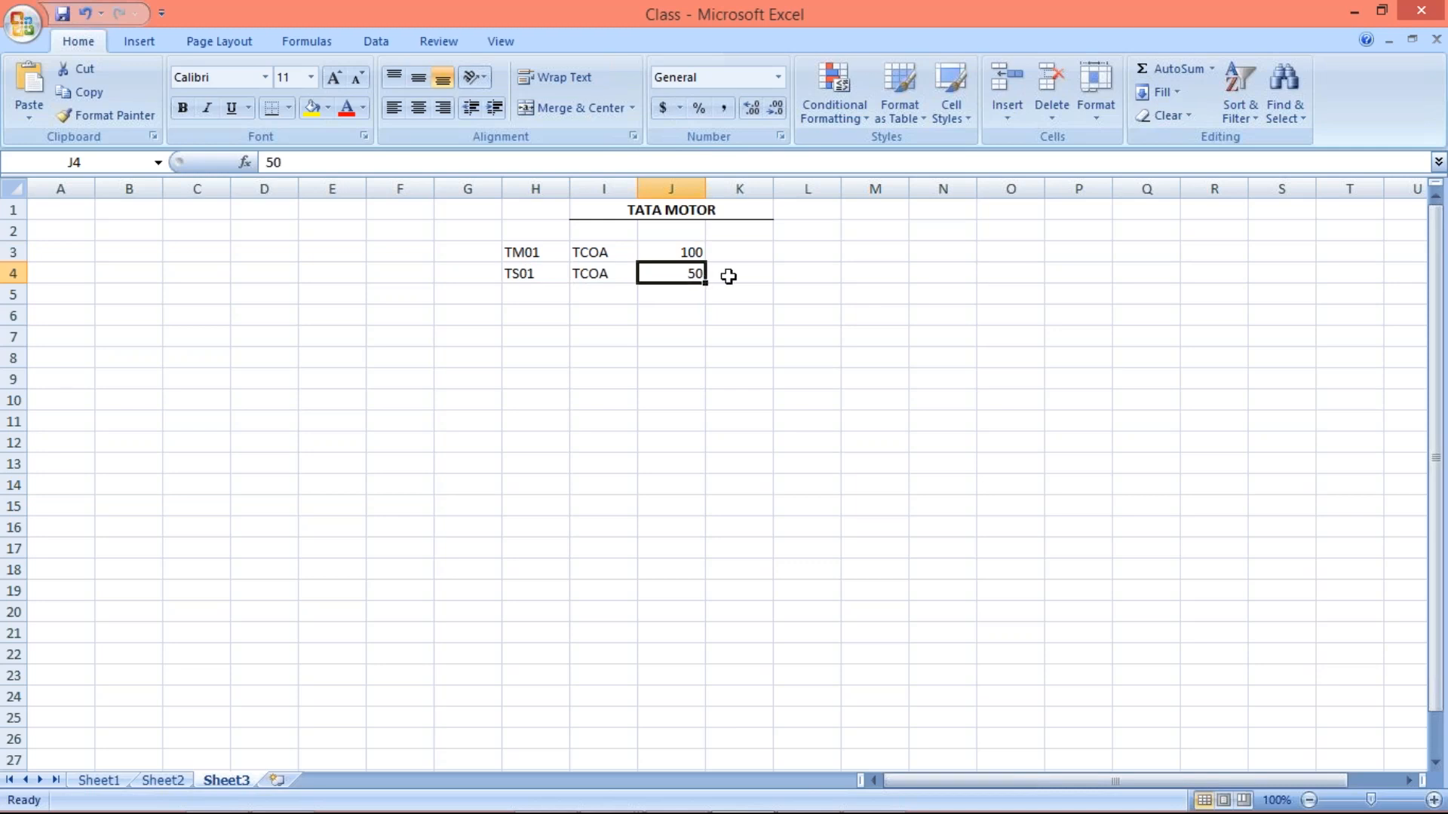
click(653, 250)
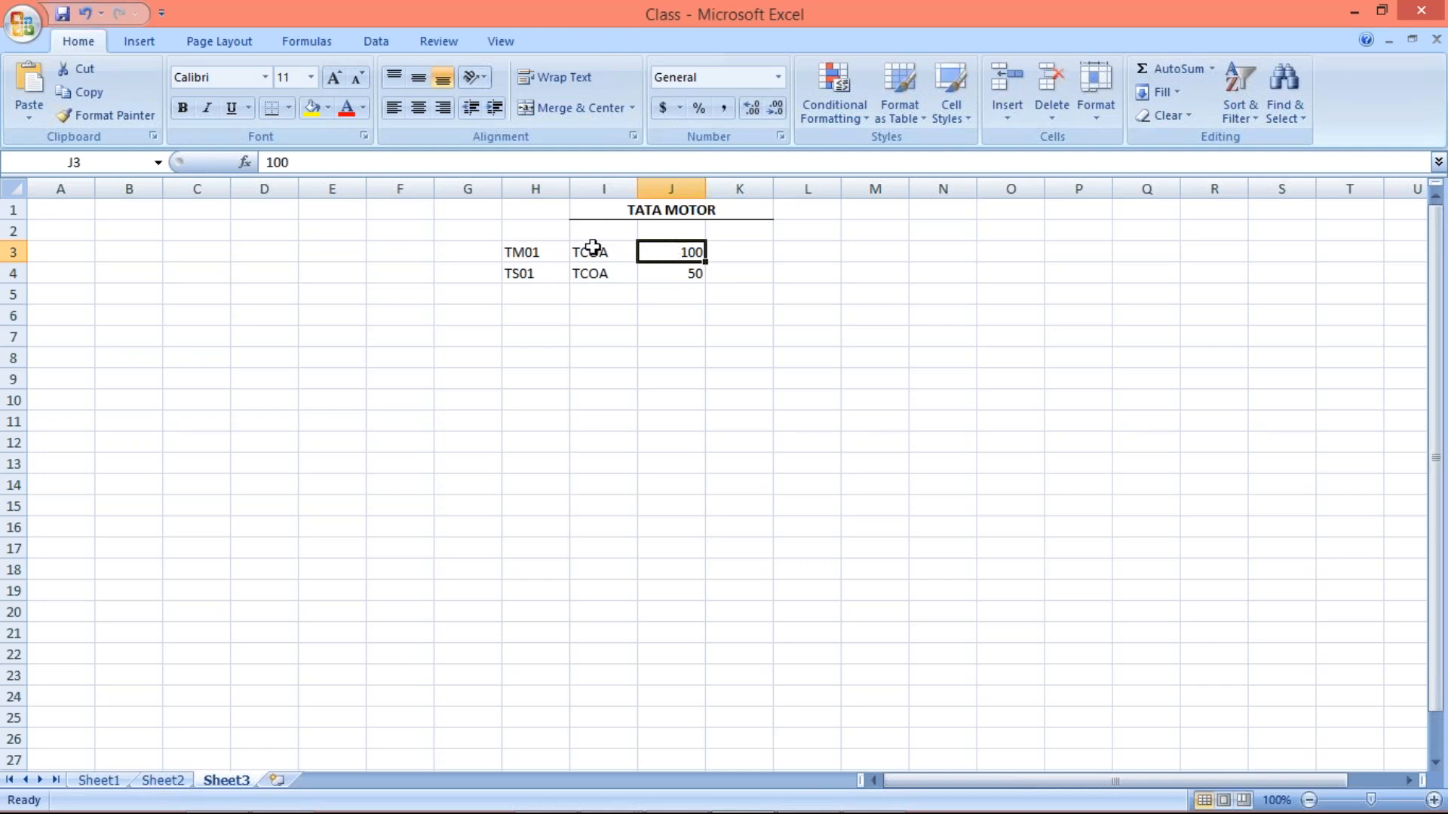
click(672, 272)
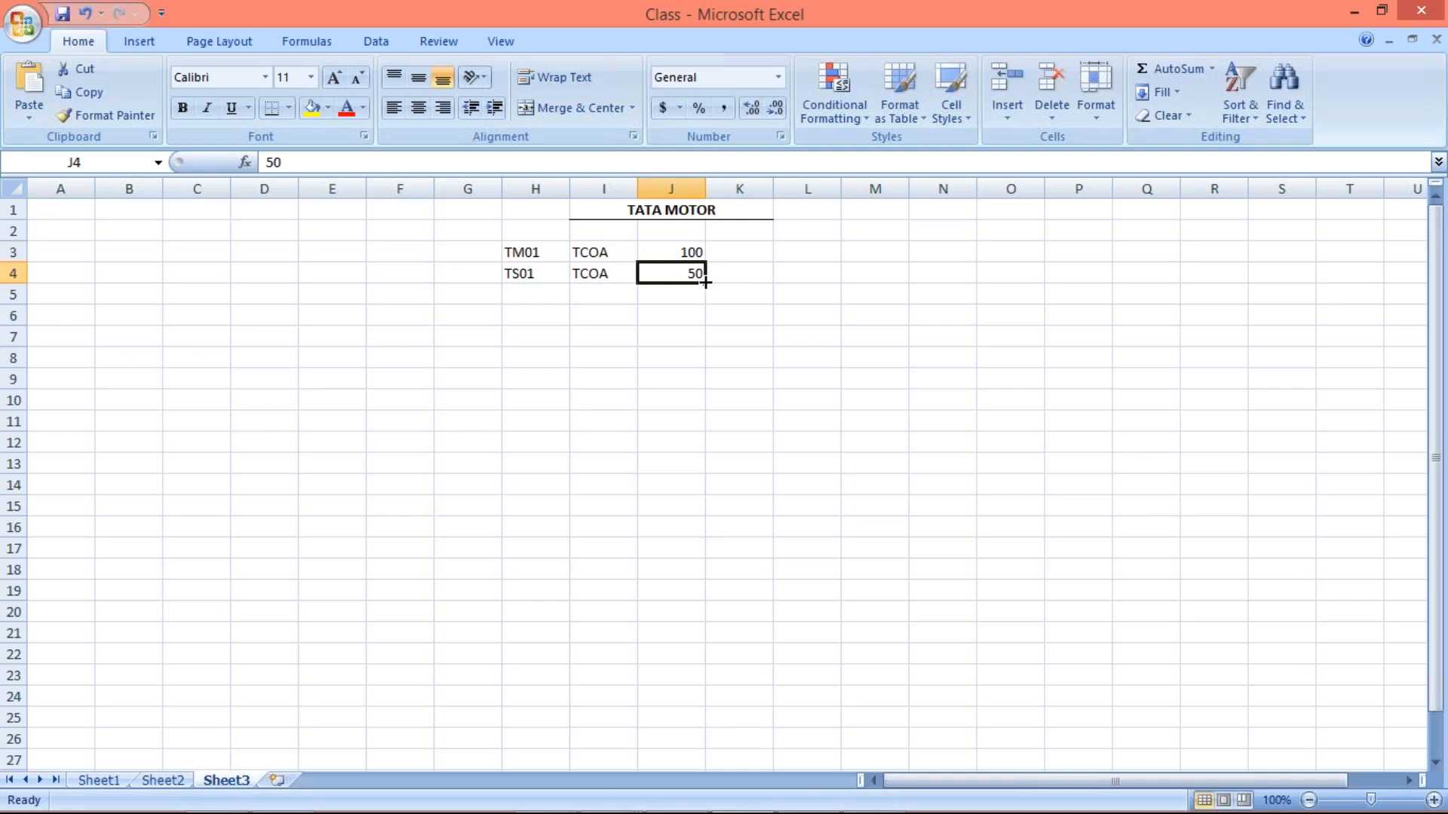
key(alt+Tab)
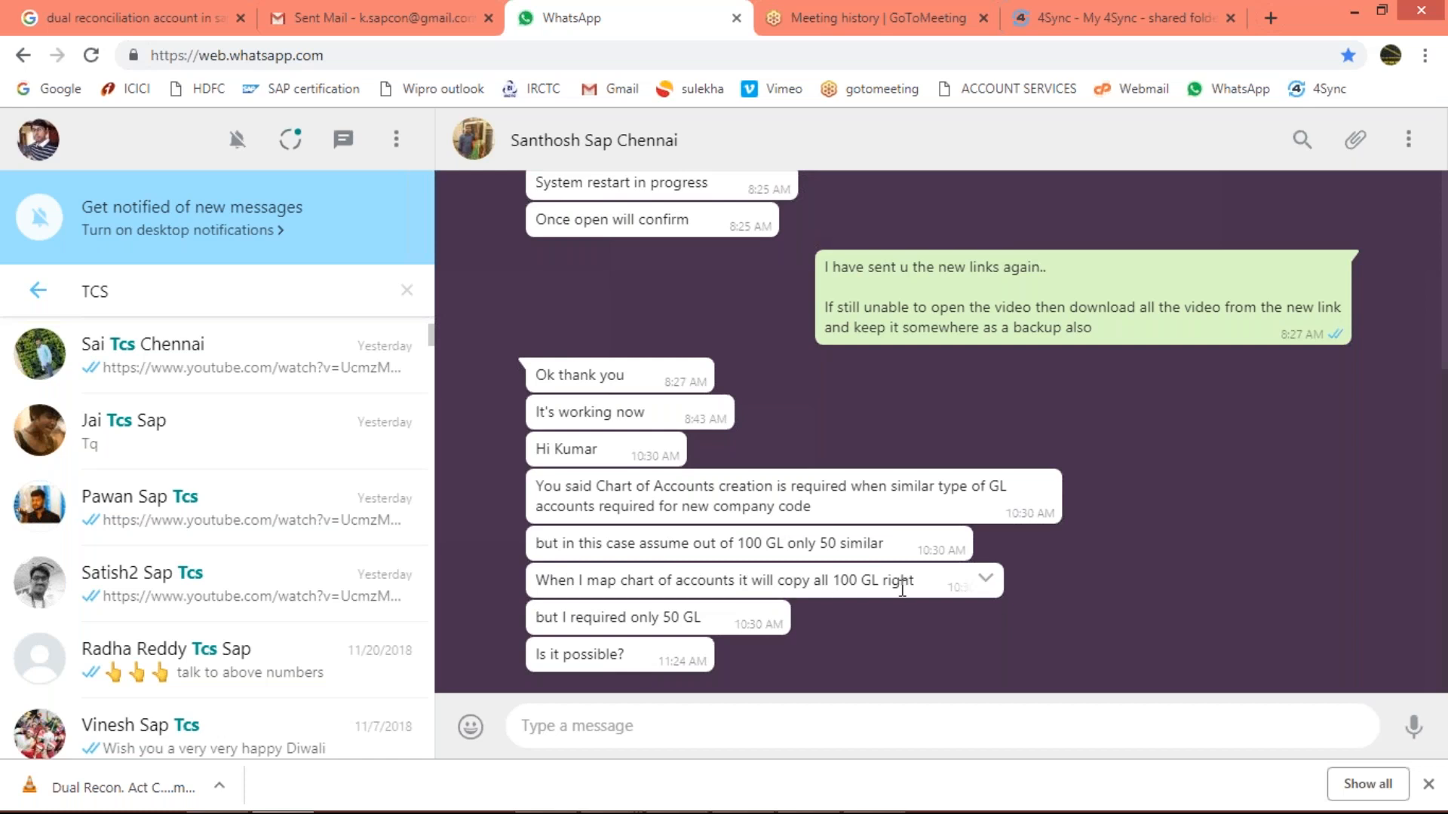
key(alt+Tab)
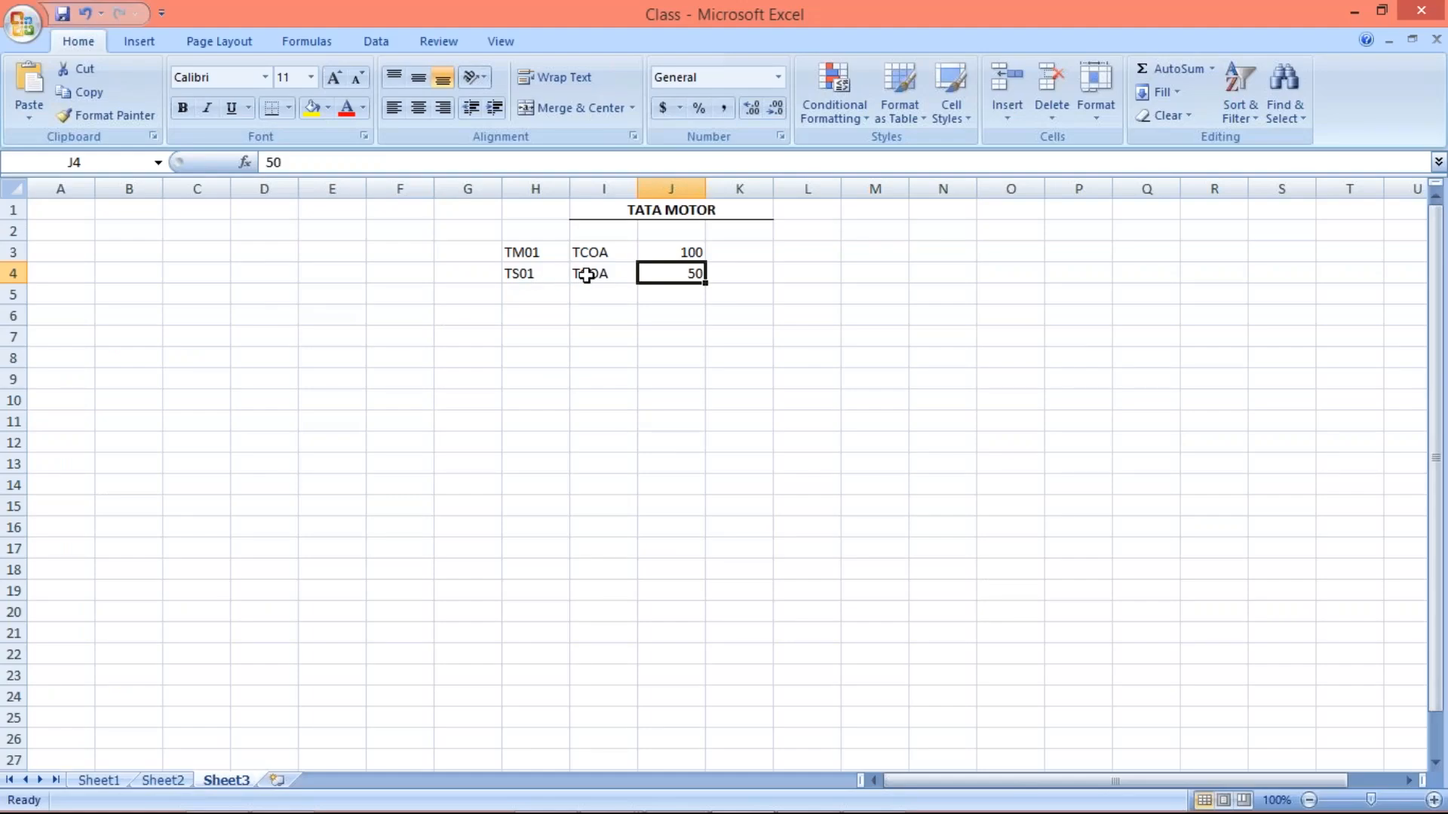
Step: Set the TS01 account count in cell J4 to 100, matching TM01
click(587, 275)
click(522, 275)
click(674, 276)
text(100)
key(Return)
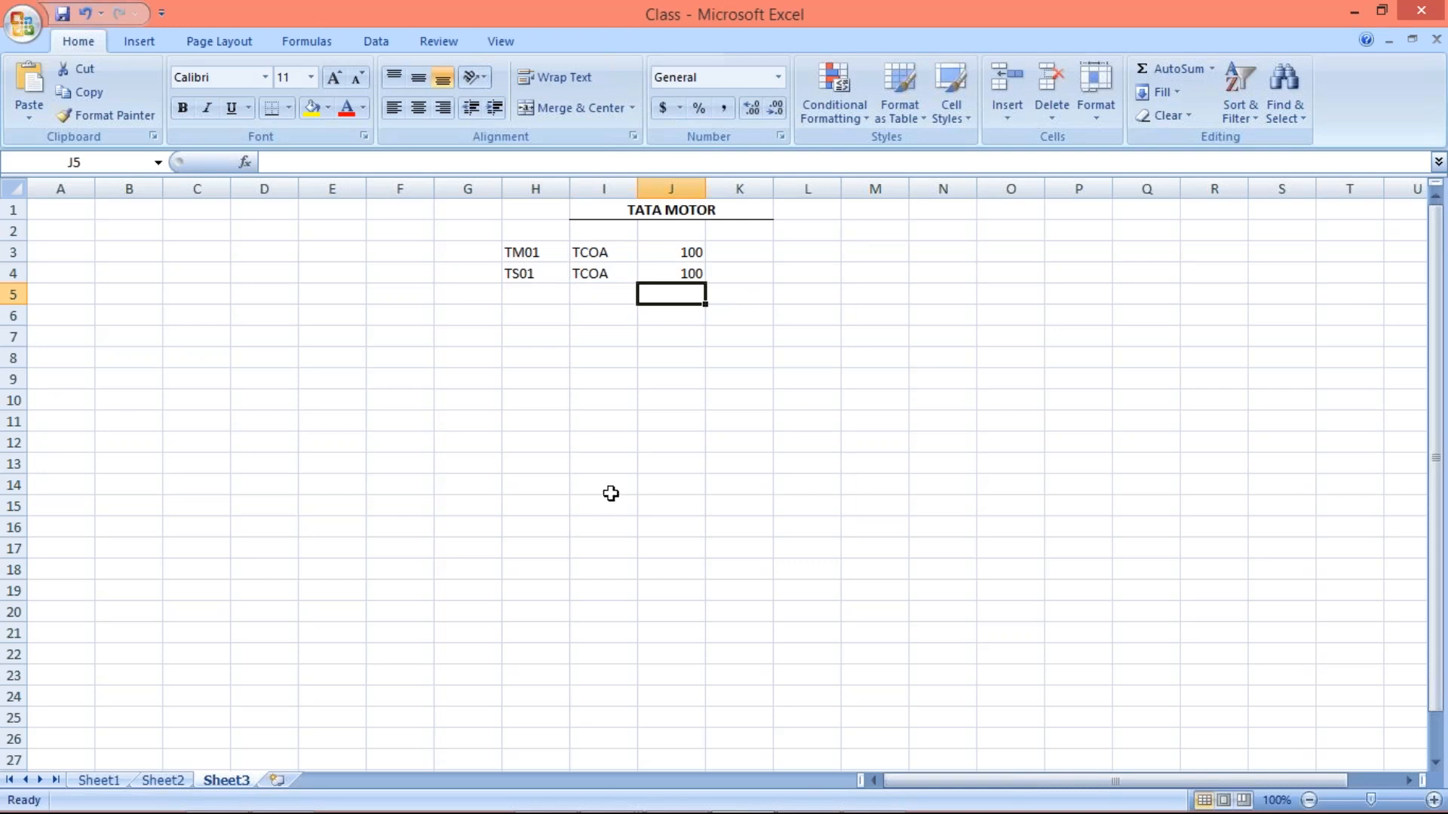
Step: Switch to SAP and open a new logon screen for the IDES system from SAP Logon
click(605, 793)
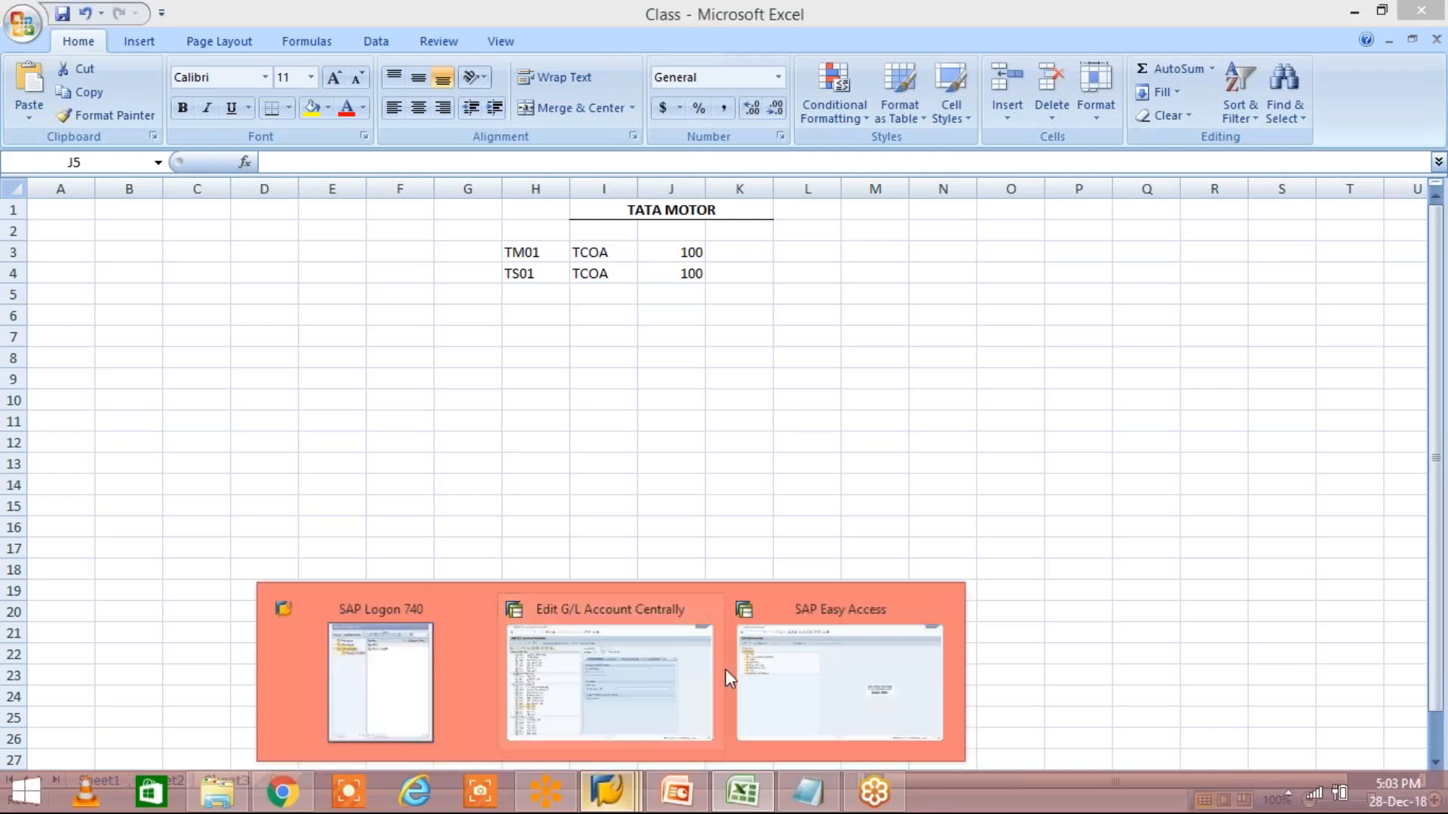
click(821, 707)
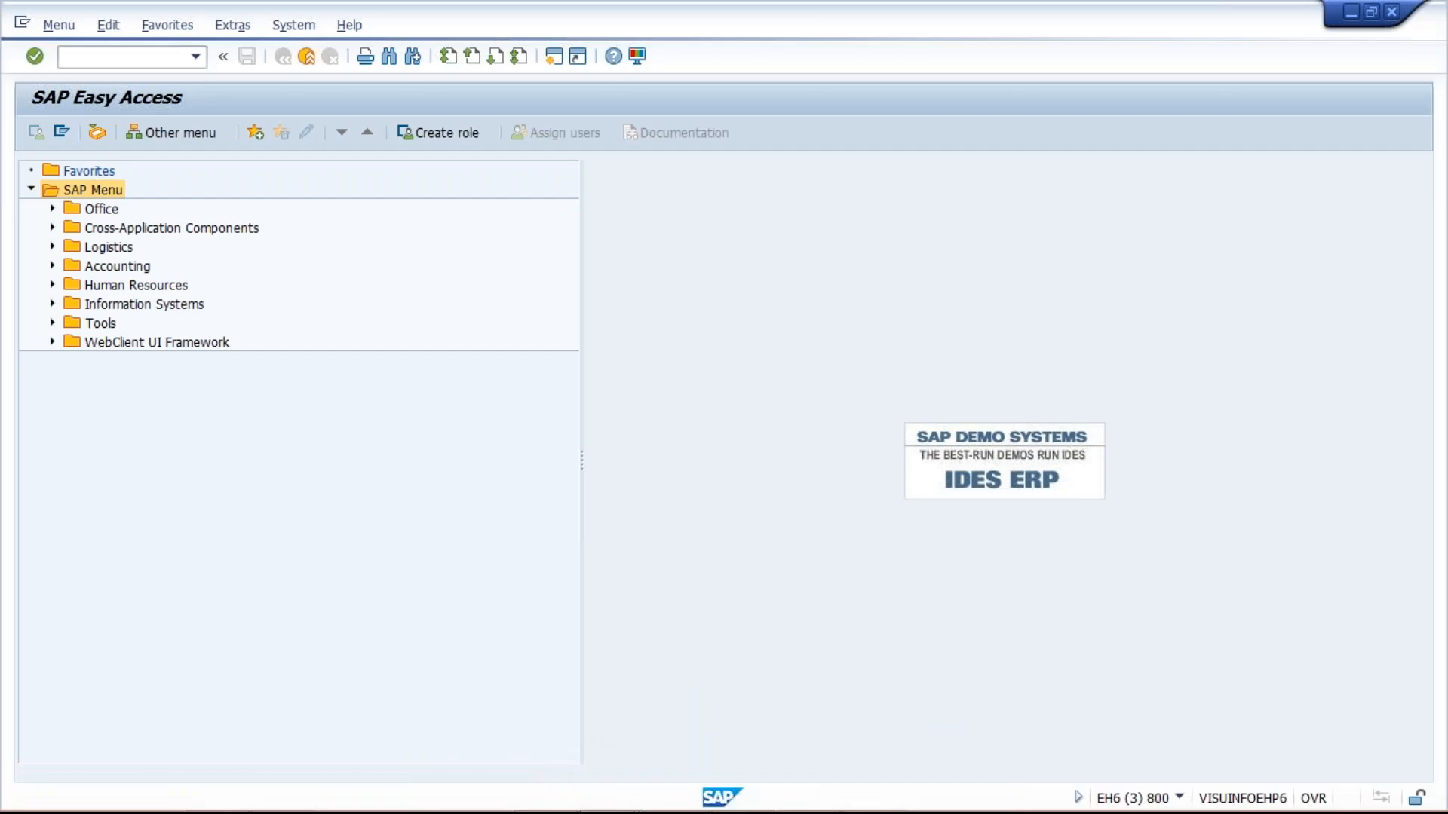
click(626, 779)
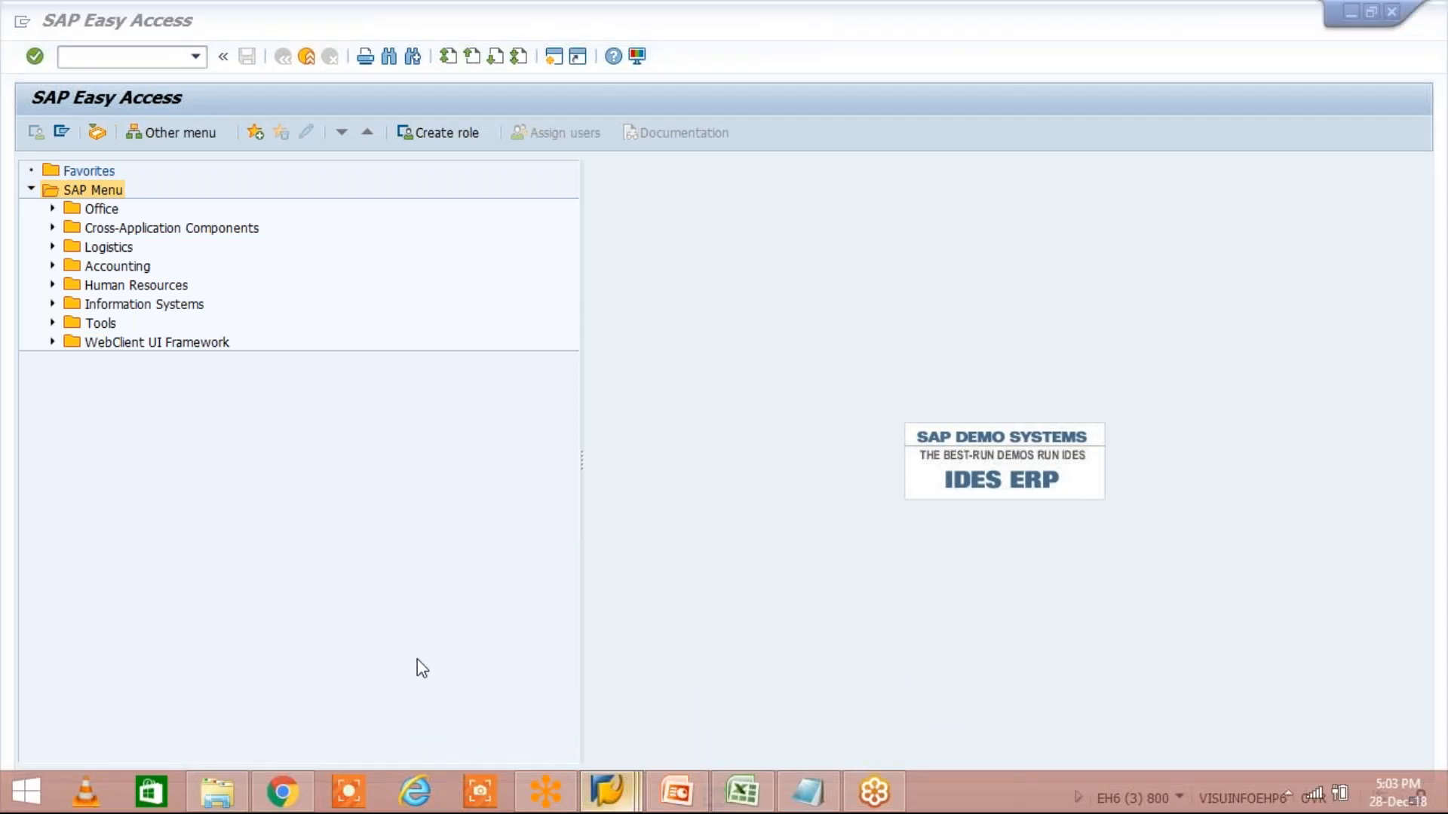
click(655, 245)
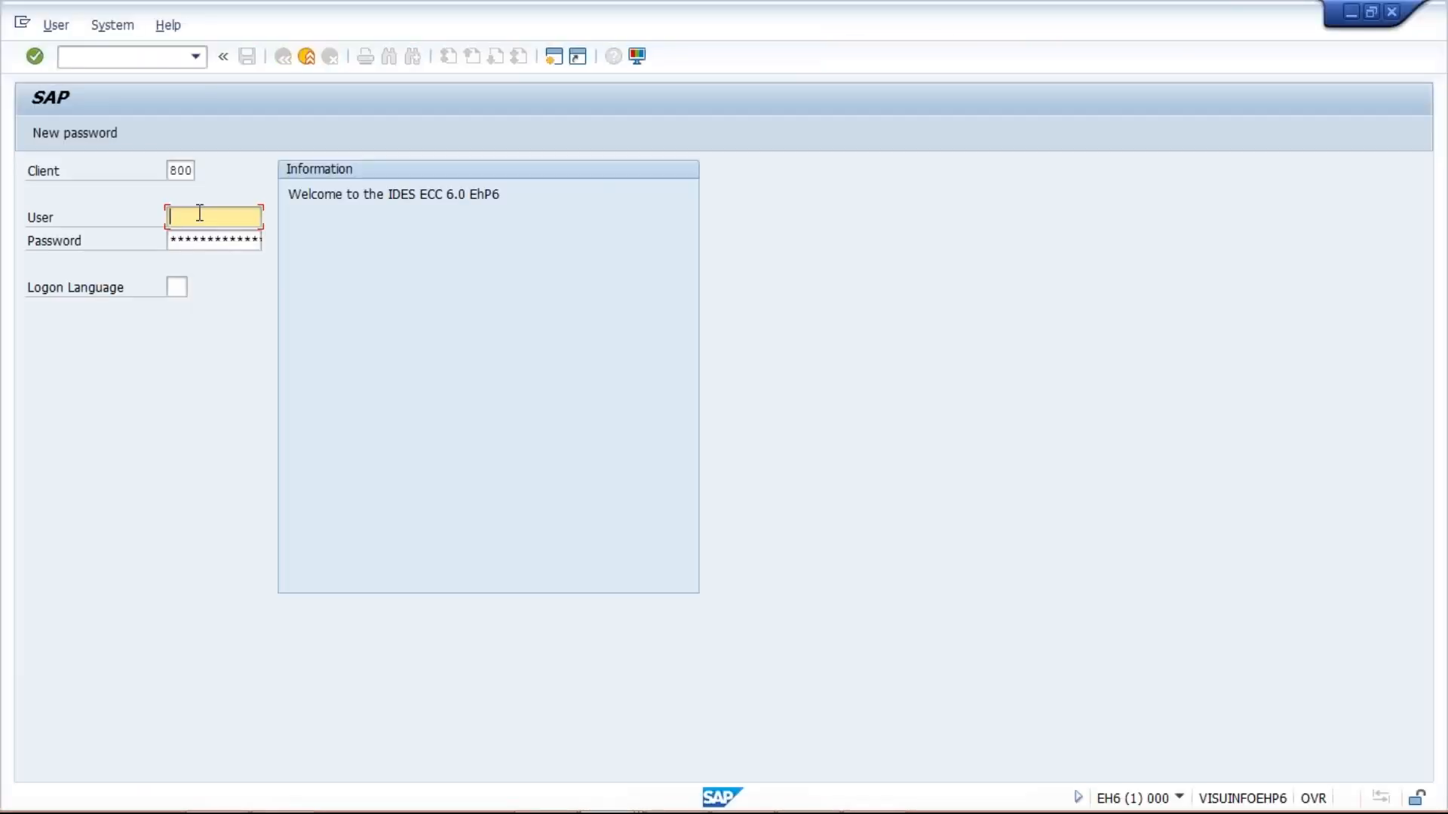
Step: Log on to client 800 with the user name and password, choosing to continue and end any other logons
click(200, 214)
click(200, 233)
key(Tab)
text(*******)
key(Return)
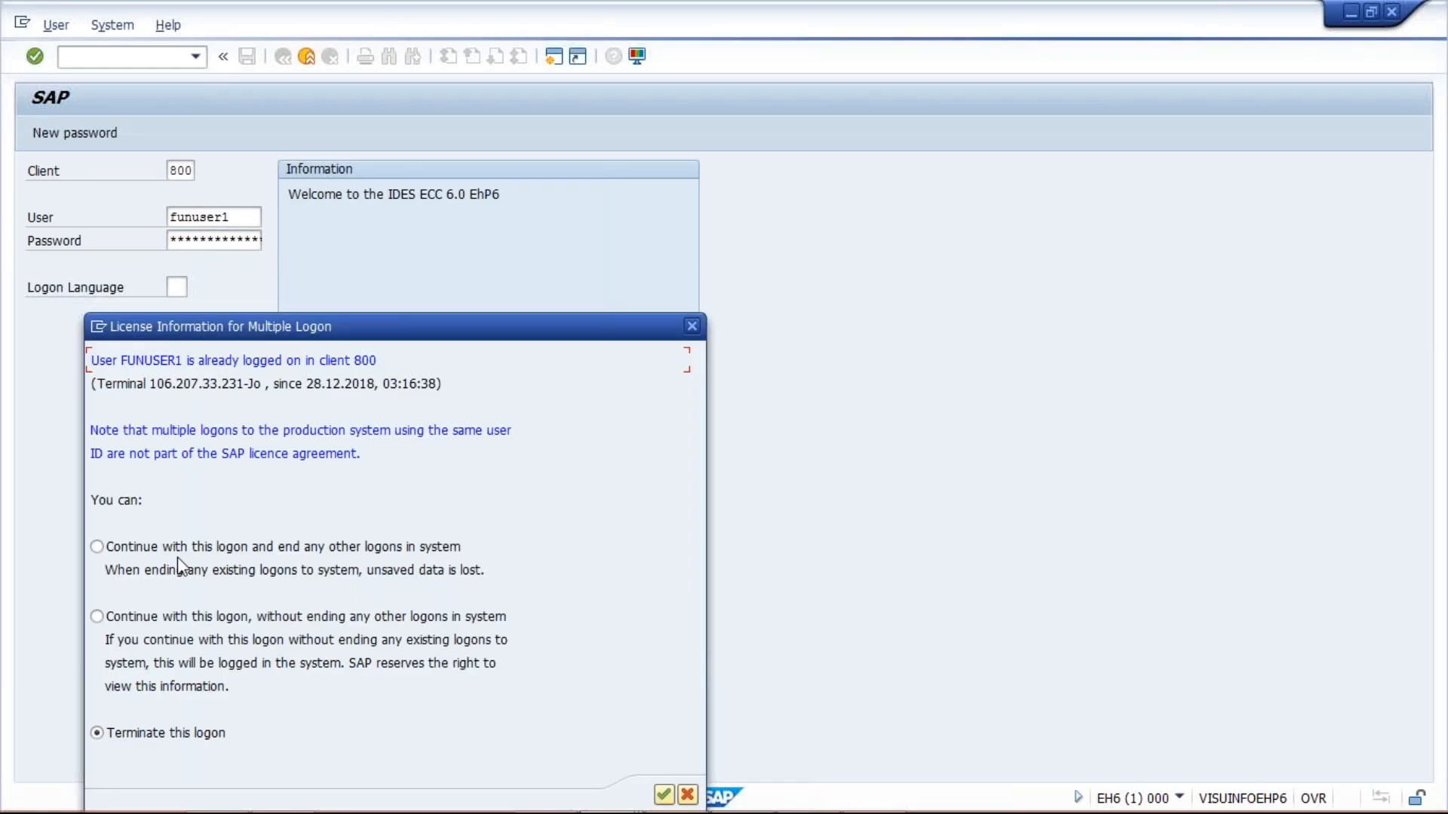
click(96, 546)
key(Return)
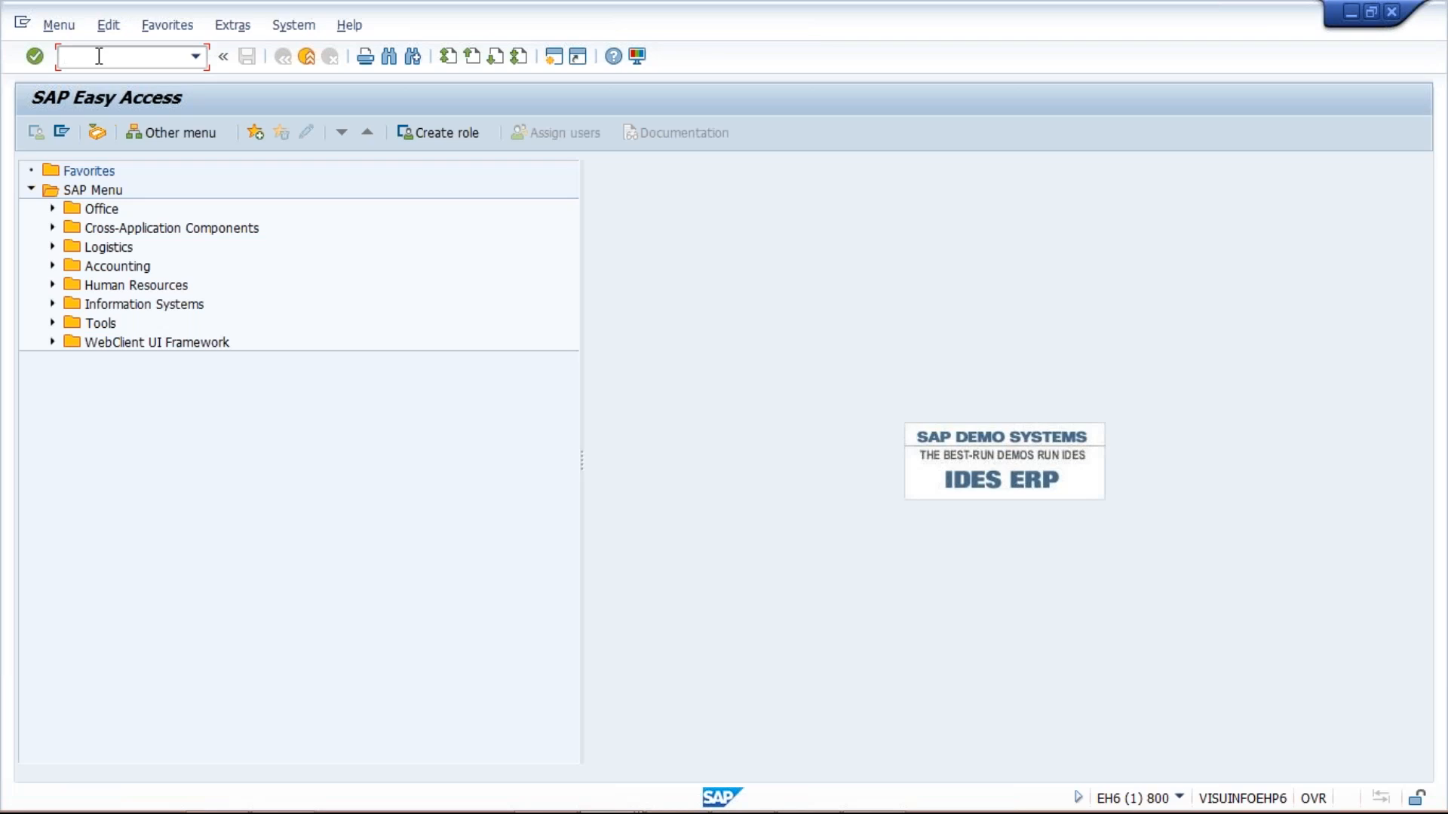
Step: Run transaction OBY6, position the list at company code TM02 and open its global data details
text(OBY6)
key(Return)
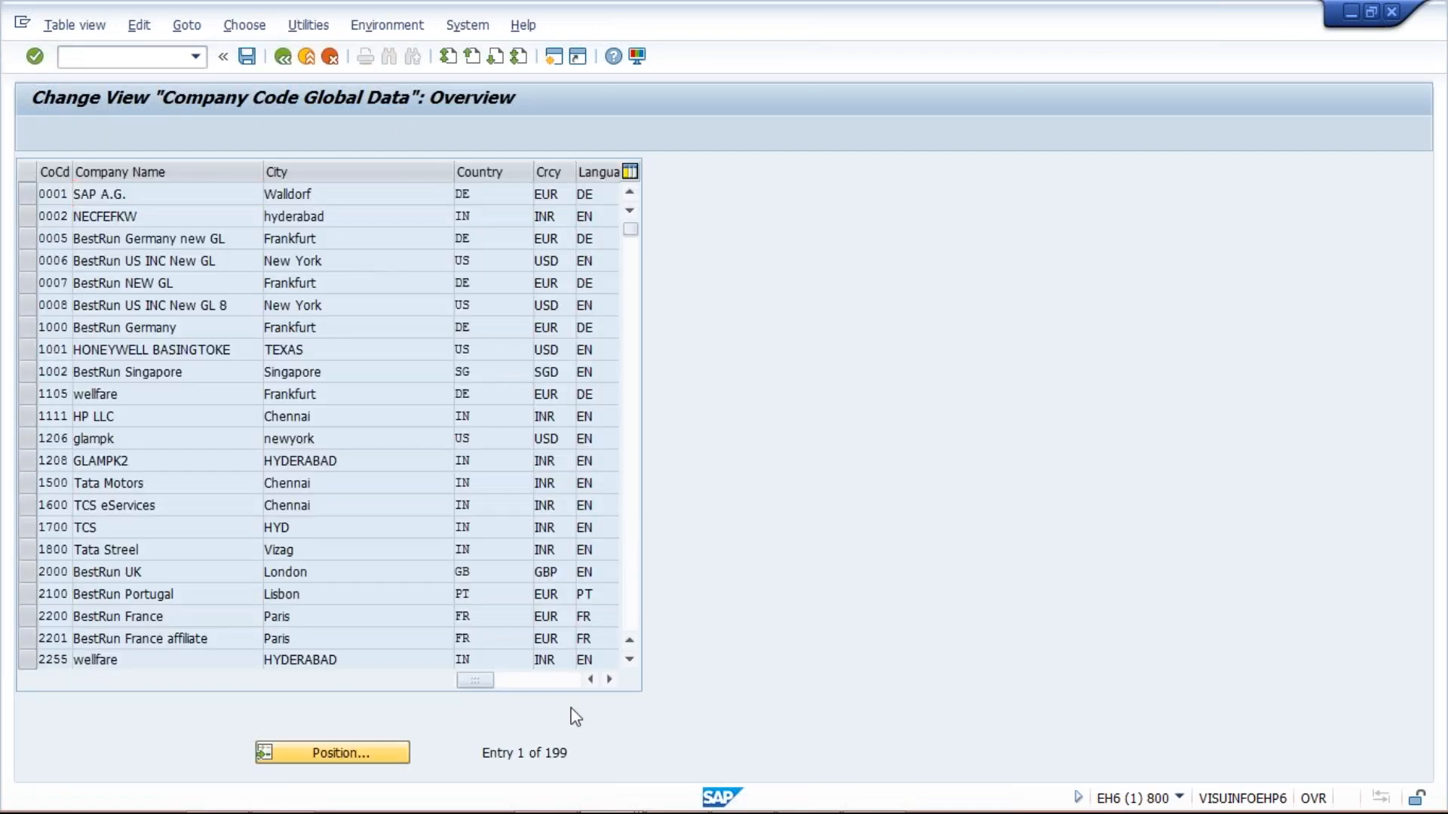
text(TM02)
key(Return)
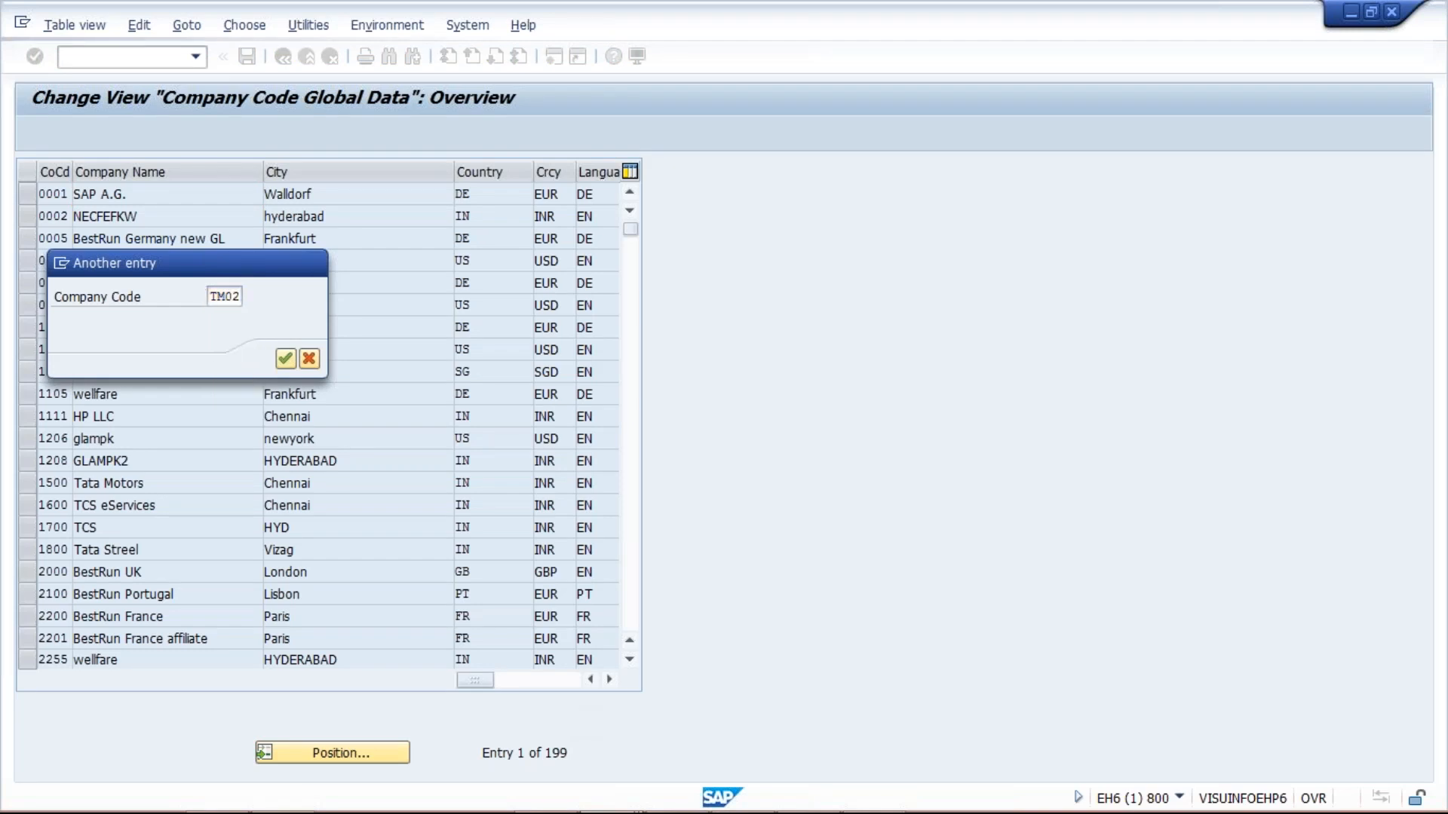
double_click(183, 197)
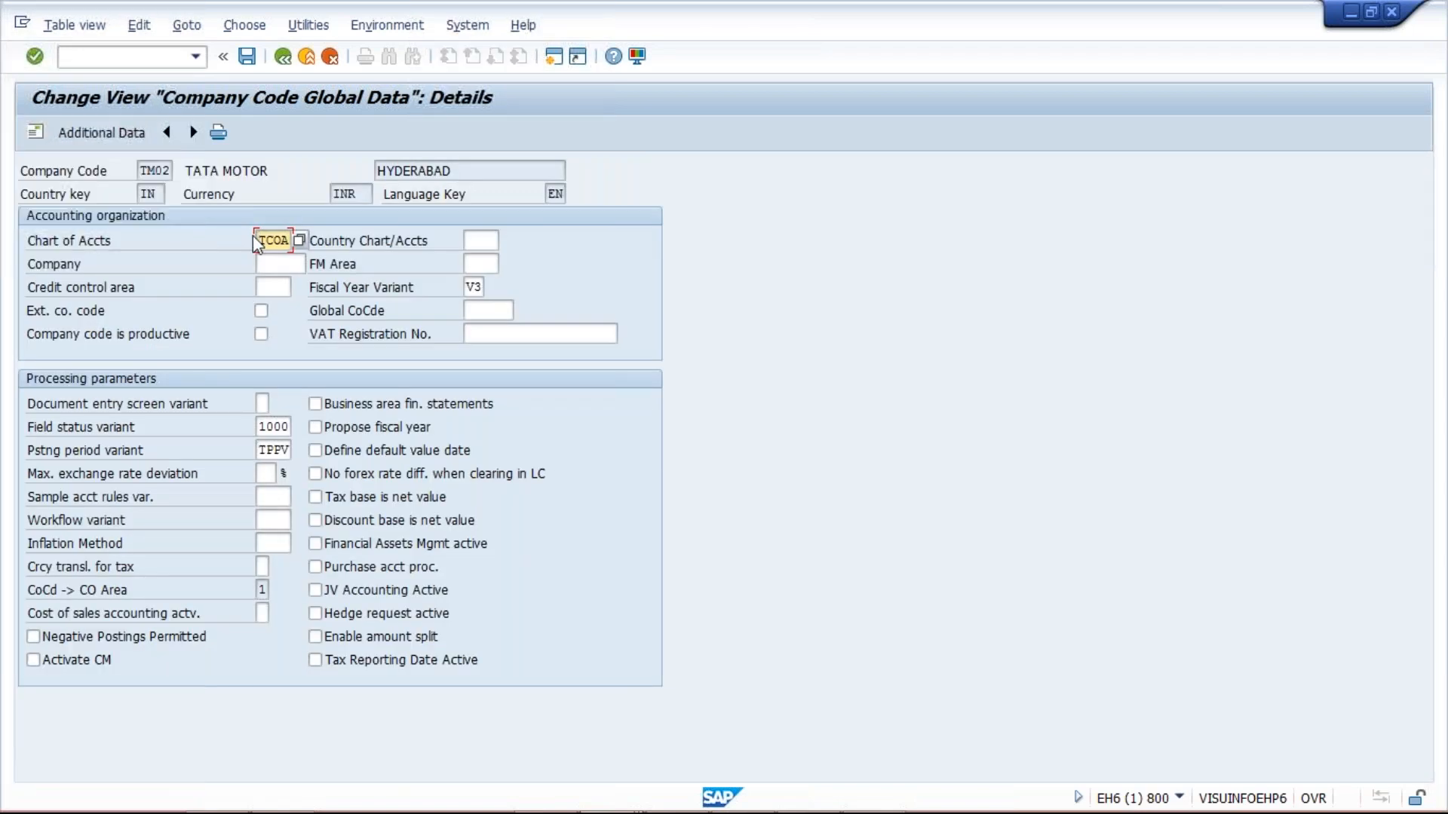
Step: Examine TM02's chart of accounts, fiscal year variant, field status variant, posting period variant and company name
double_click(260, 240)
double_click(473, 286)
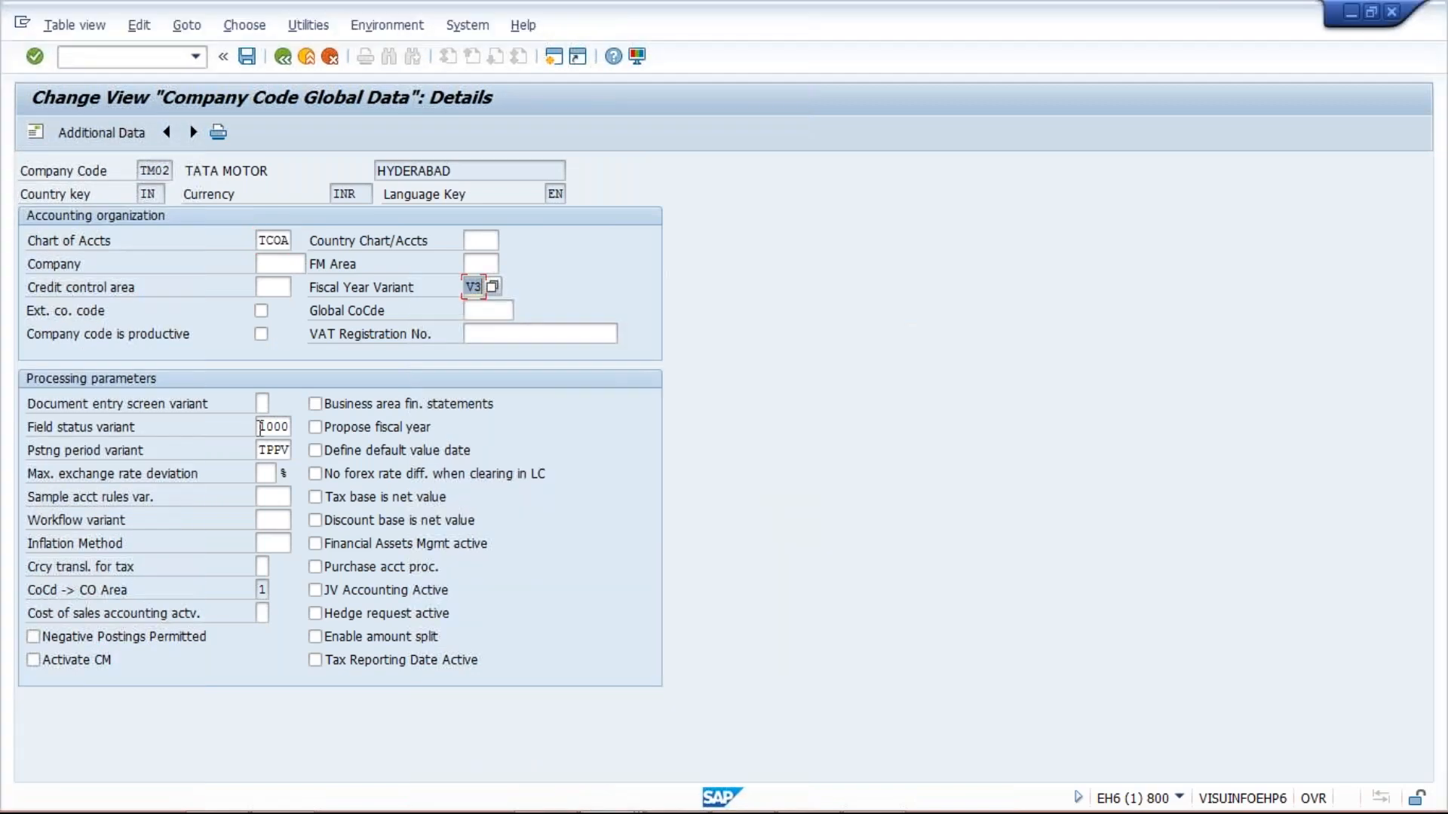
drag(260, 429, 335, 426)
double_click(264, 451)
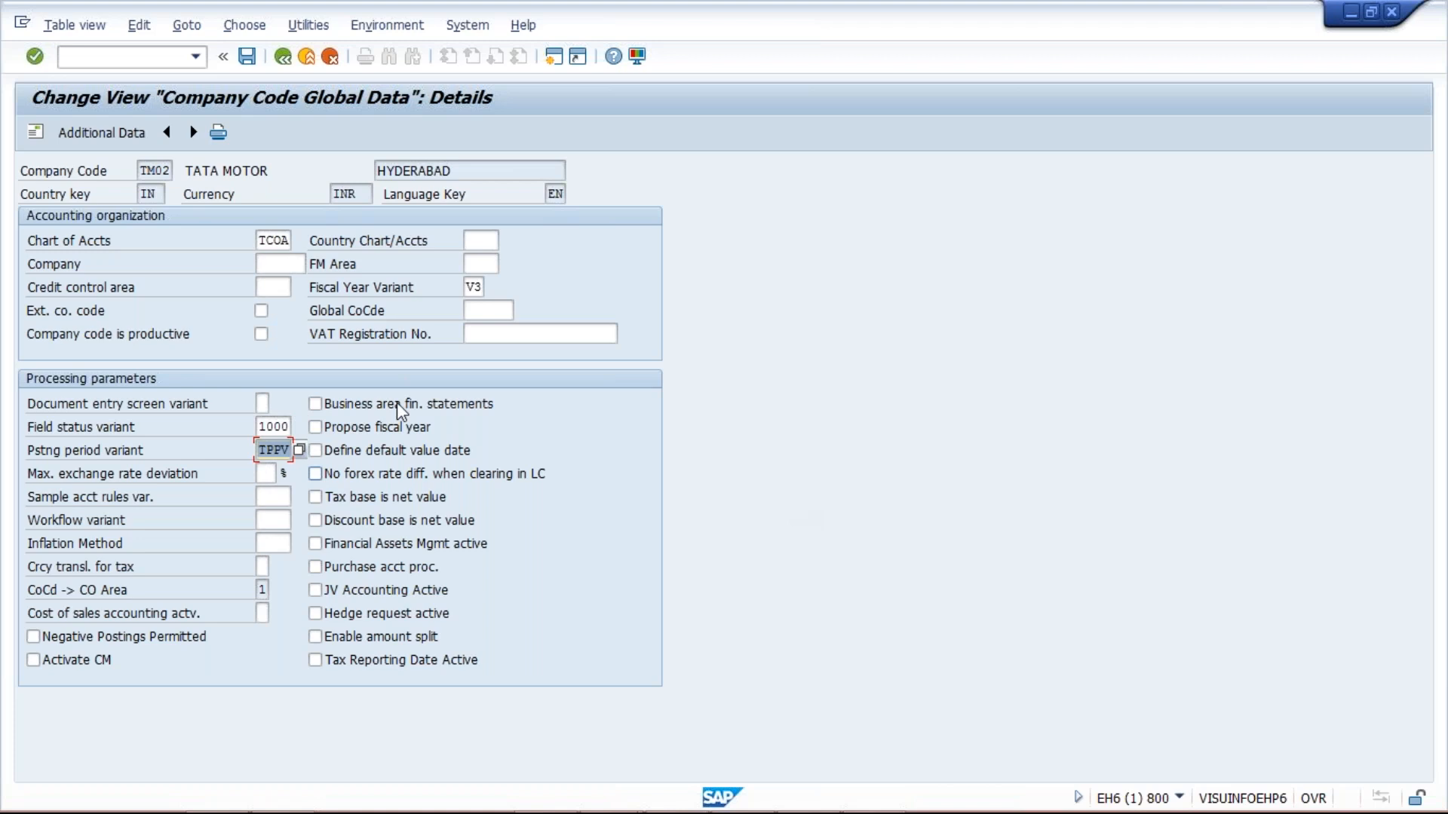
drag(290, 169, 72, 147)
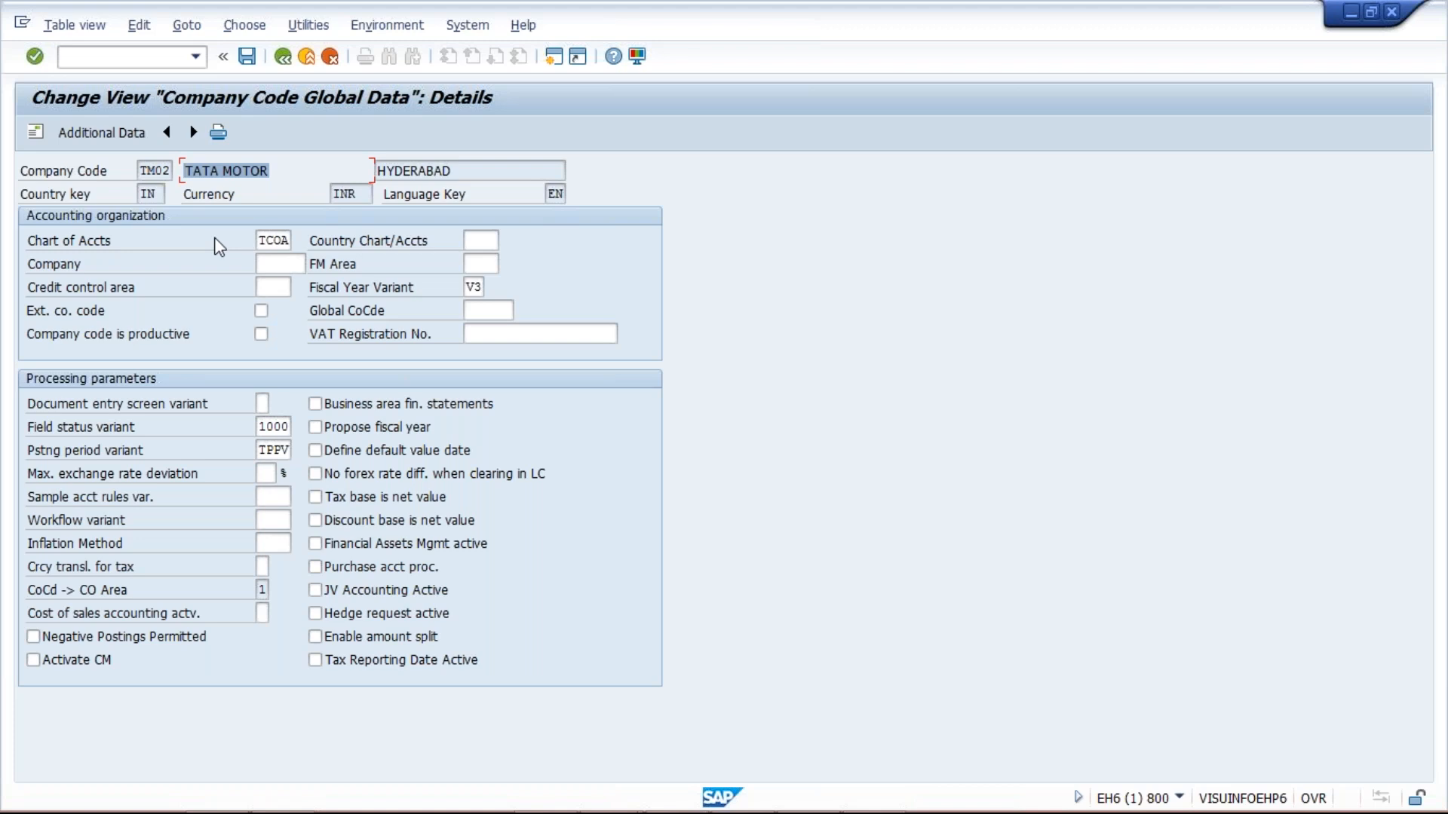
Step: Open a new session, run transaction FS00 and switch the G/L account list to company code TM02
click(553, 56)
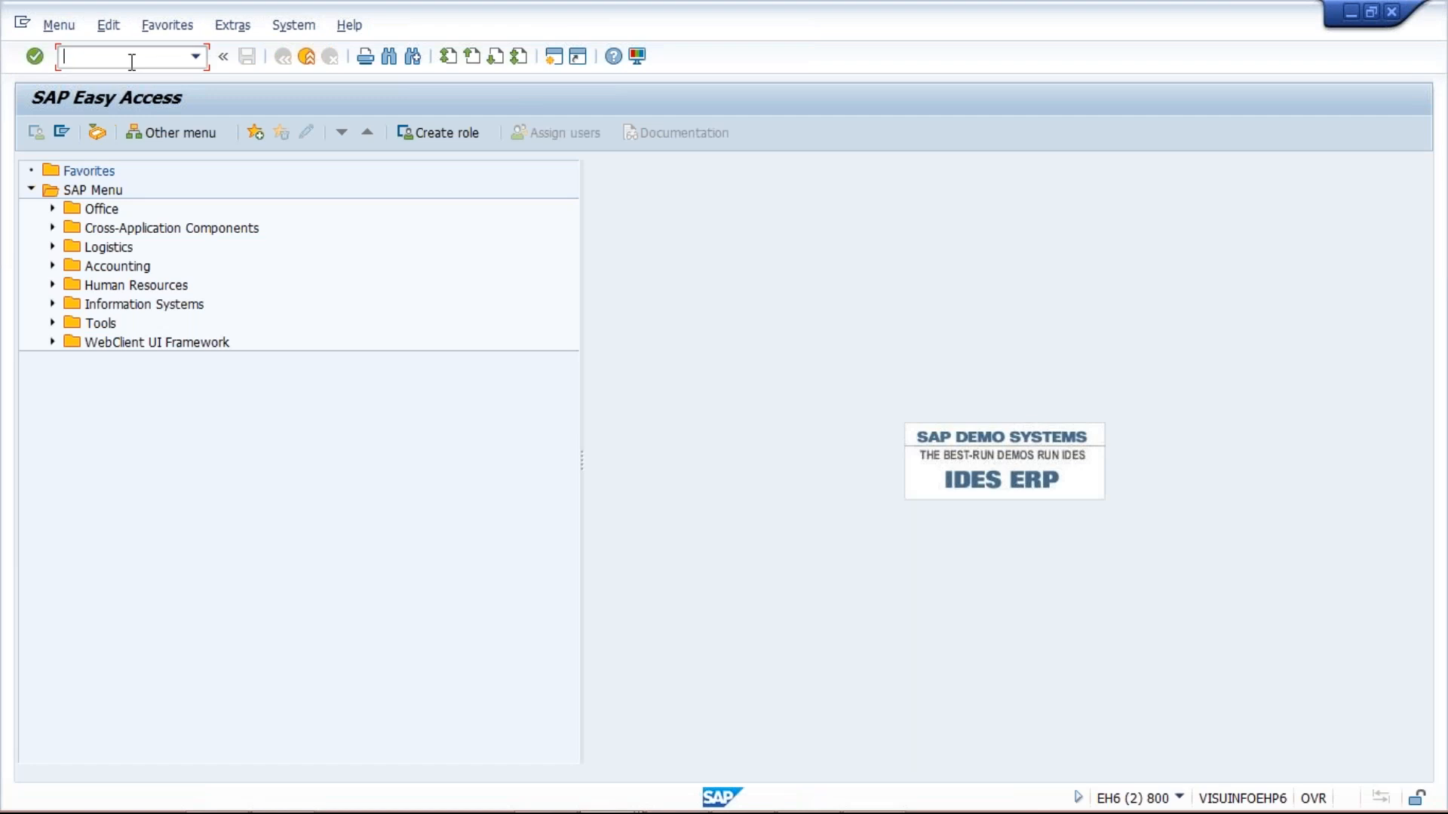
text(FS00)
key(Return)
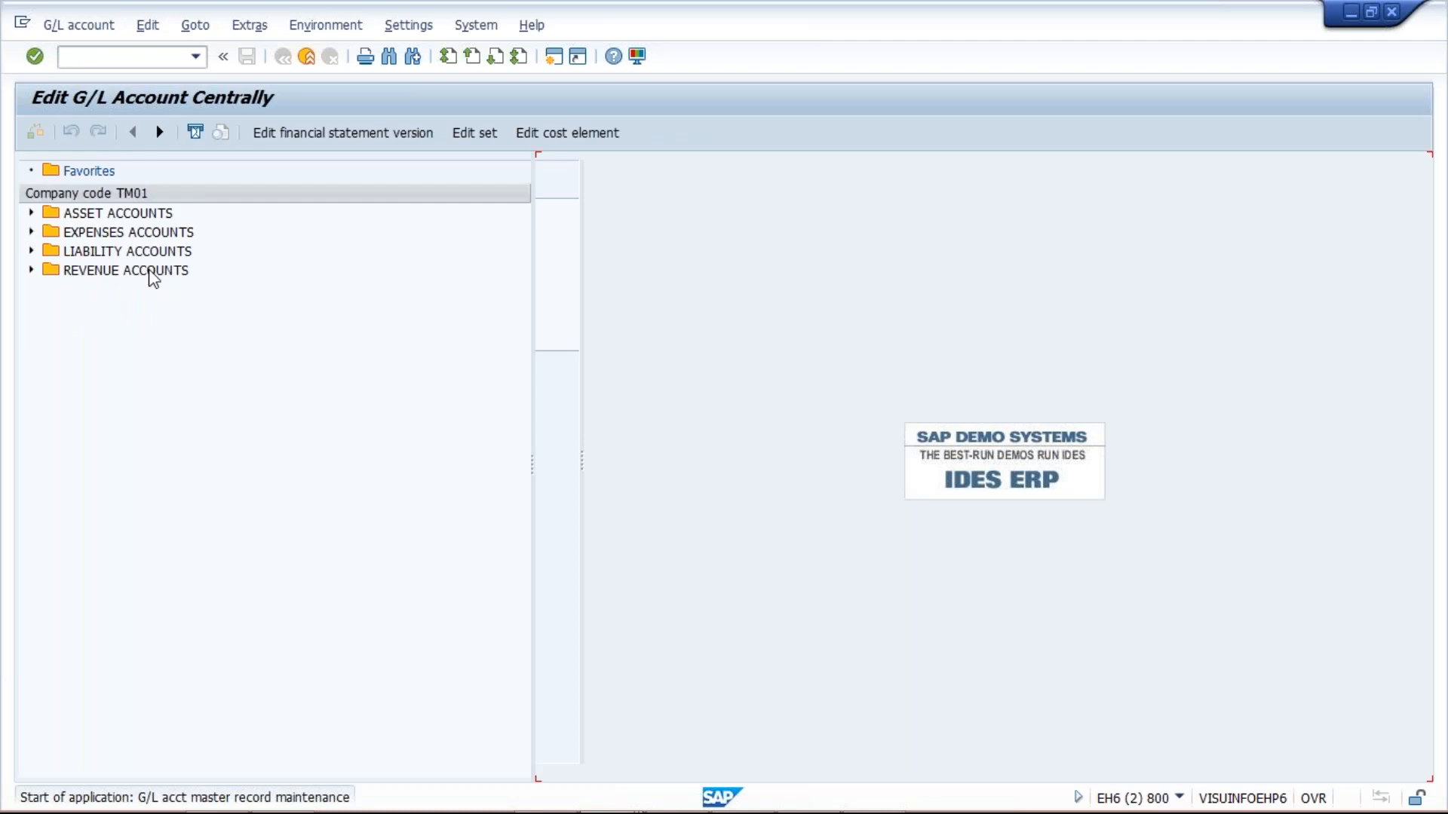
click(250, 166)
text(2)
key(Return)
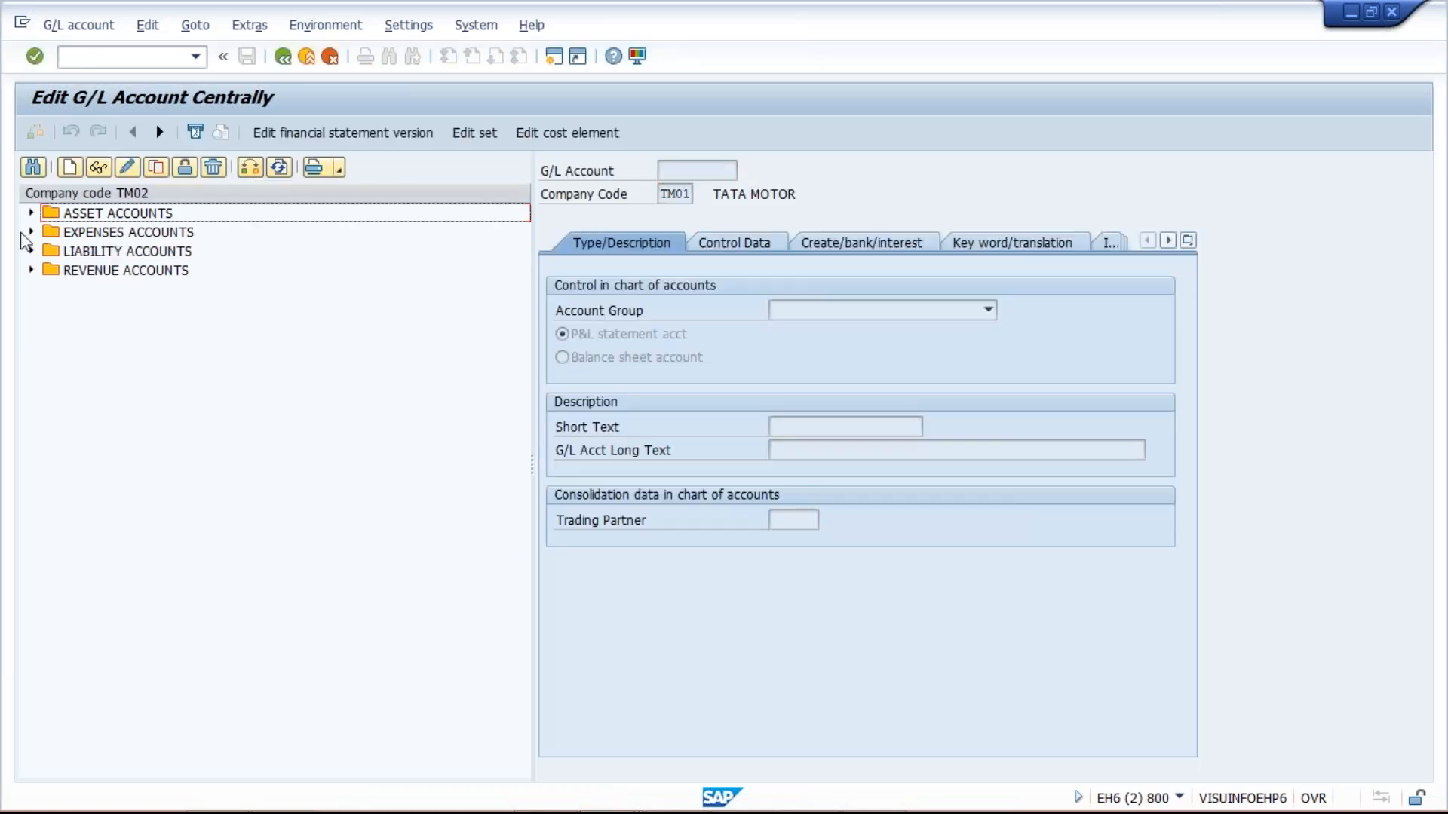
Step: Expand the expenses, liability, revenue and asset account groups in company code TM02's G/L account list
click(32, 232)
click(31, 308)
click(31, 537)
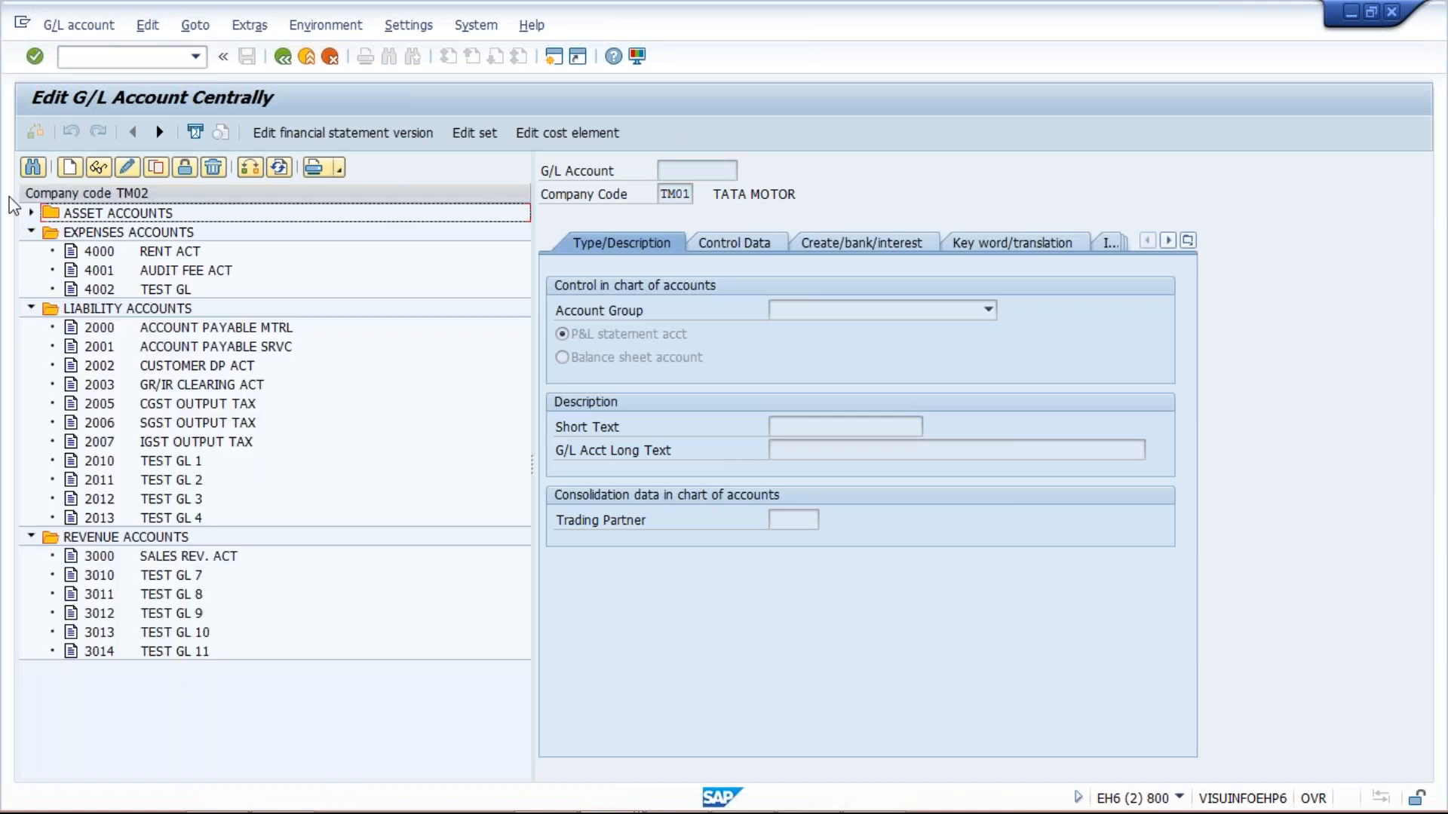
click(31, 214)
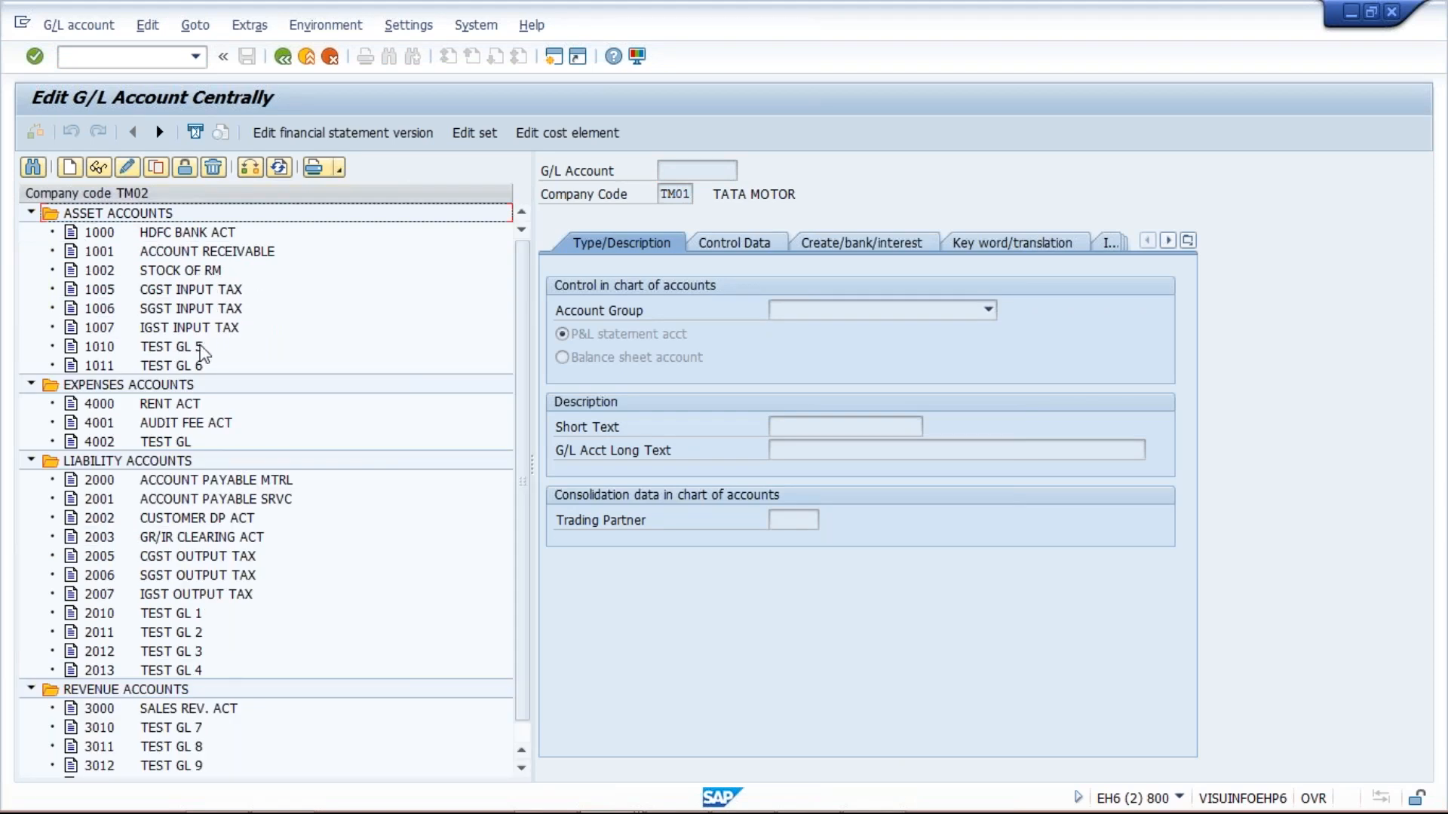
Step: Examine the test GL accounts listed under TM02's liability and revenue accounts, such as 2010, 2012 and 3010
click(183, 617)
click(172, 648)
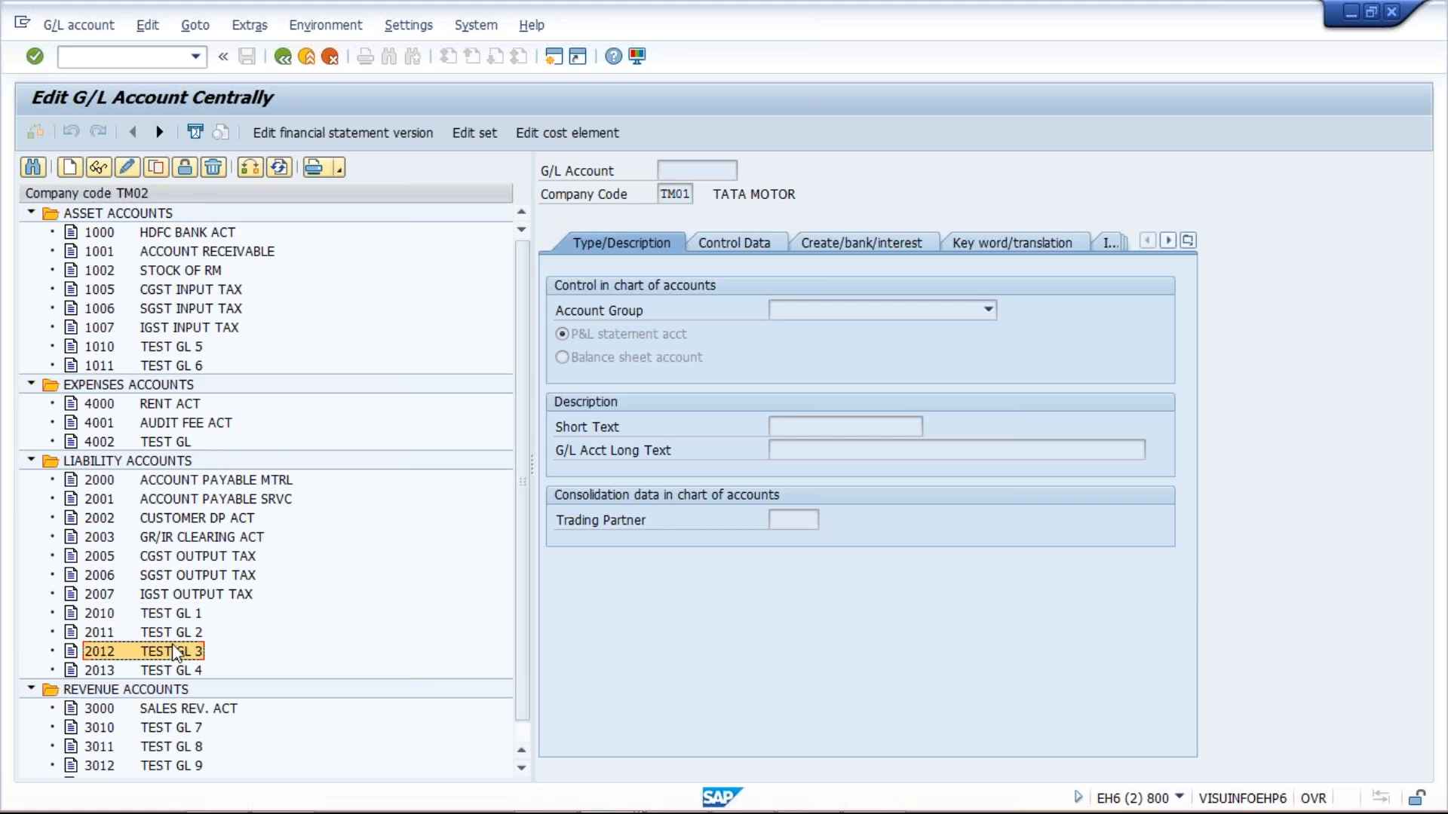
click(171, 729)
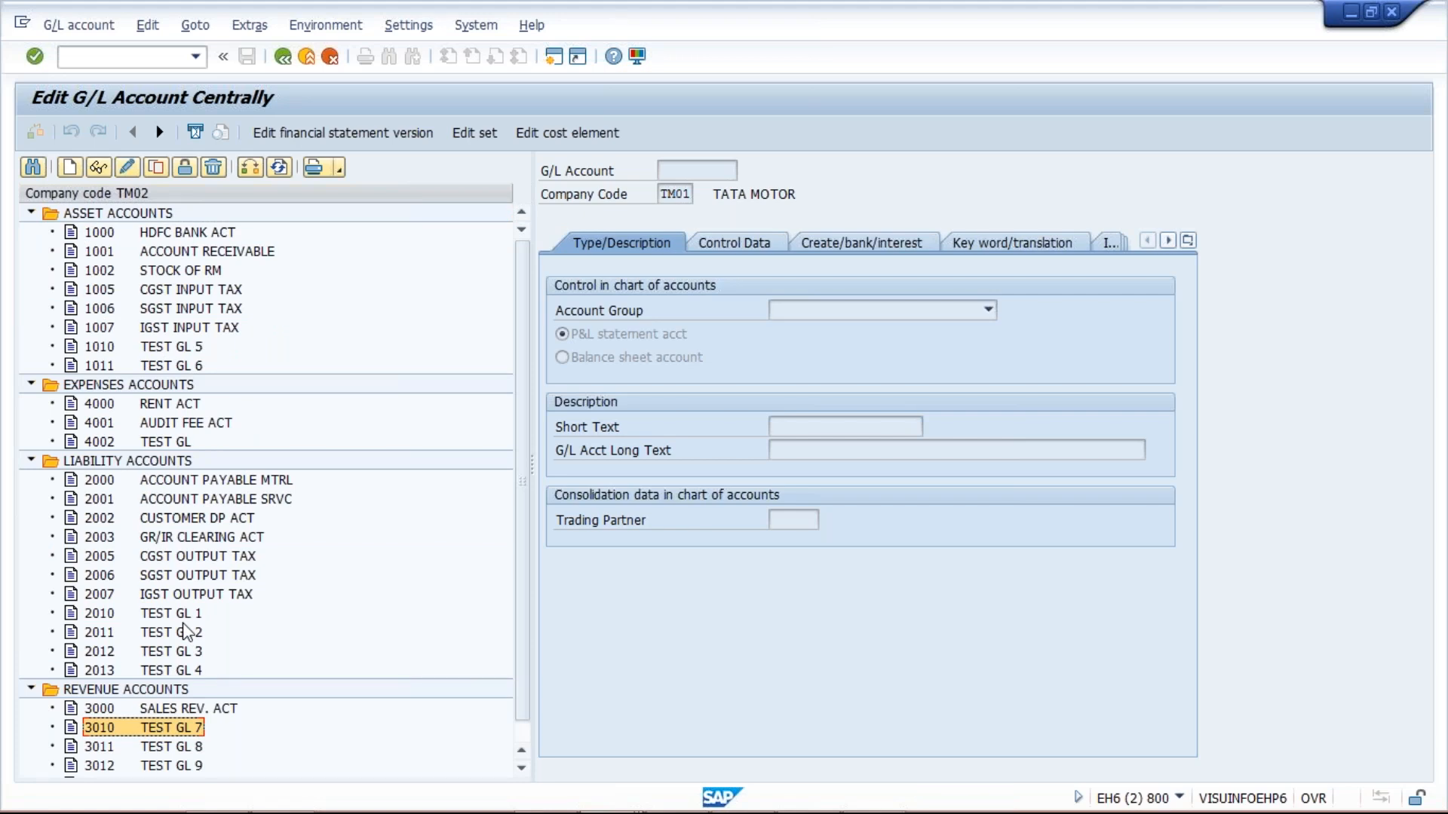
click(150, 616)
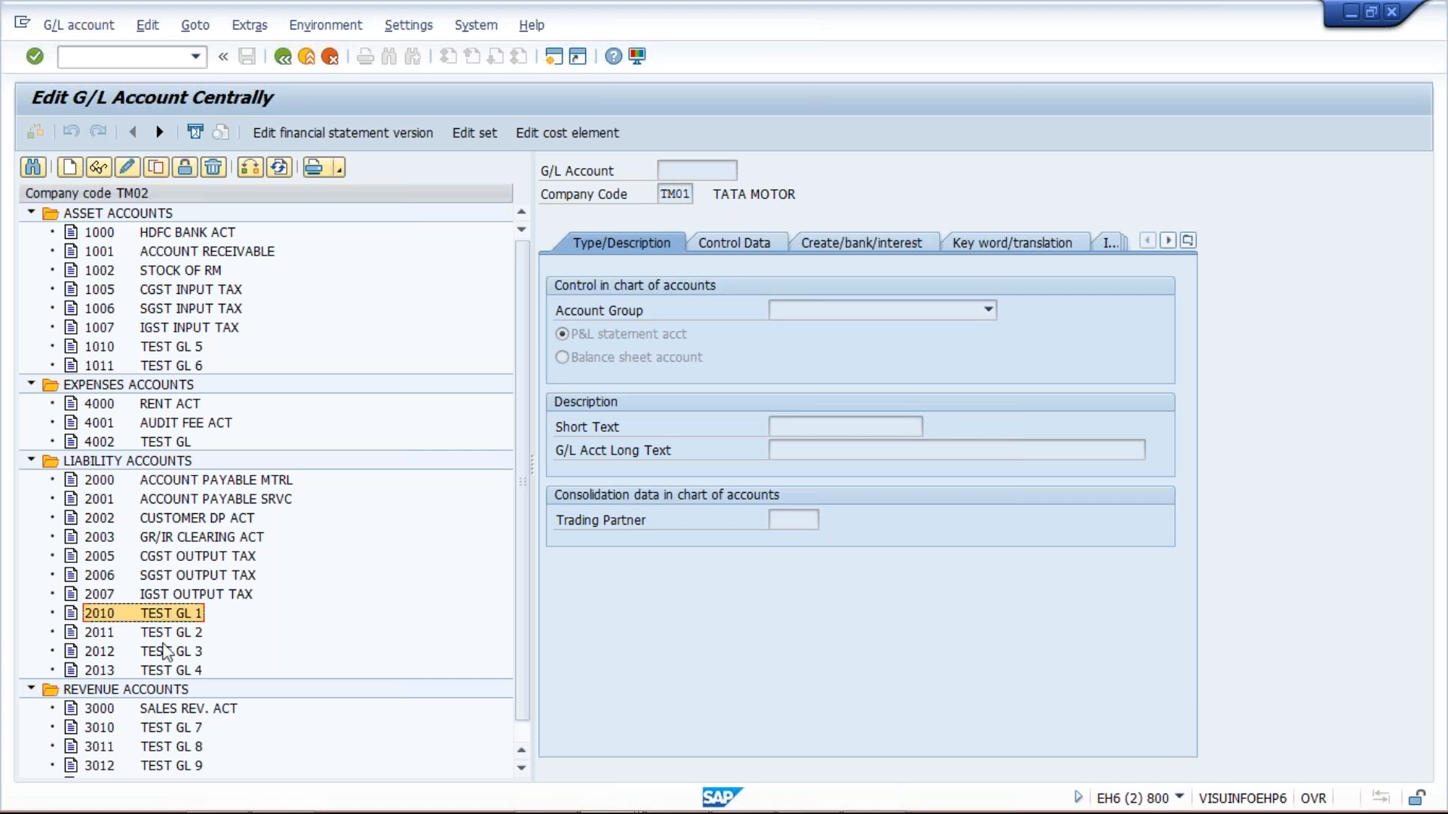
click(167, 653)
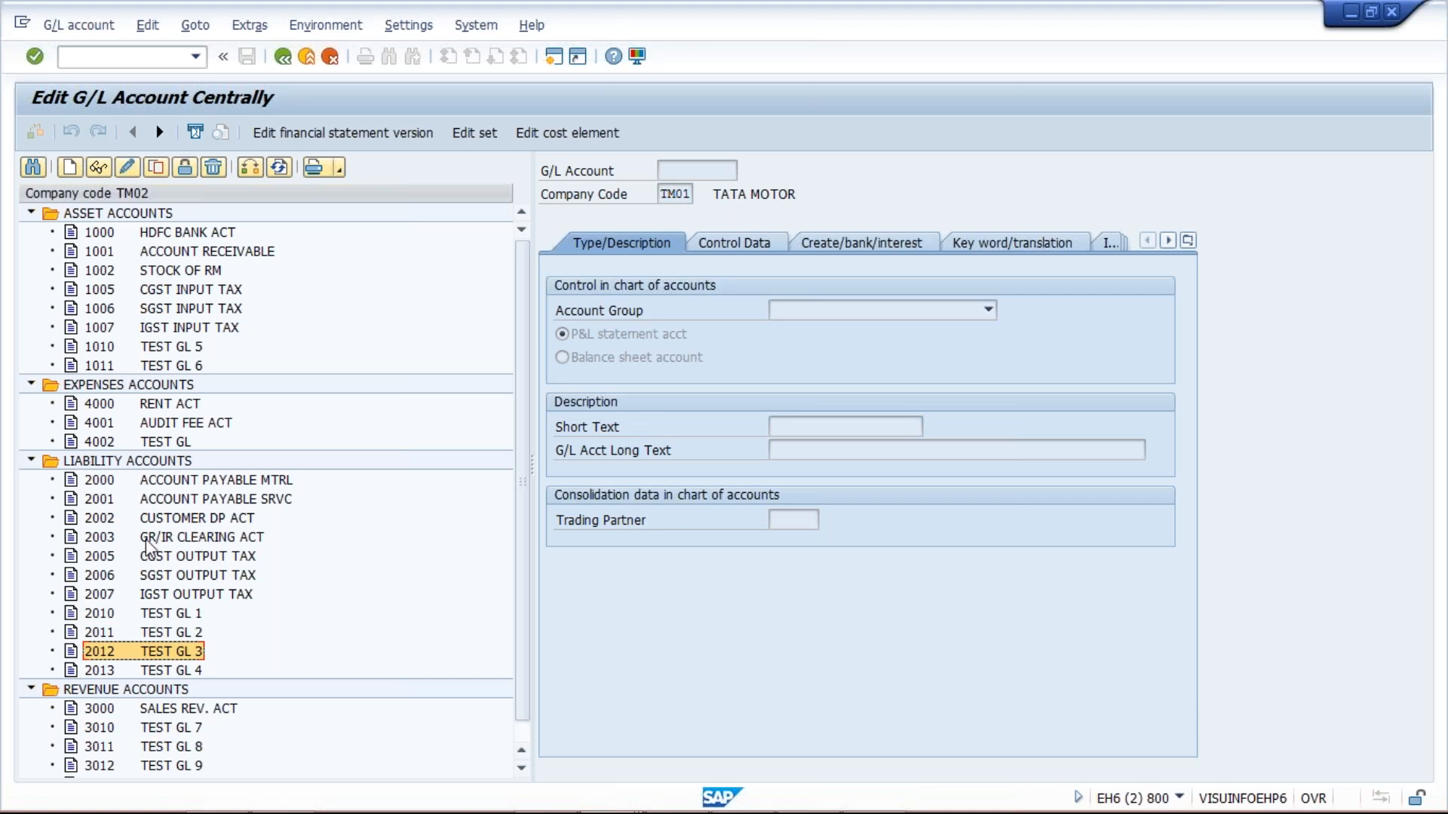
Step: Return to TM02's global data session and review its company code, company name and assigned chart of accounts
key(alt+Tab)
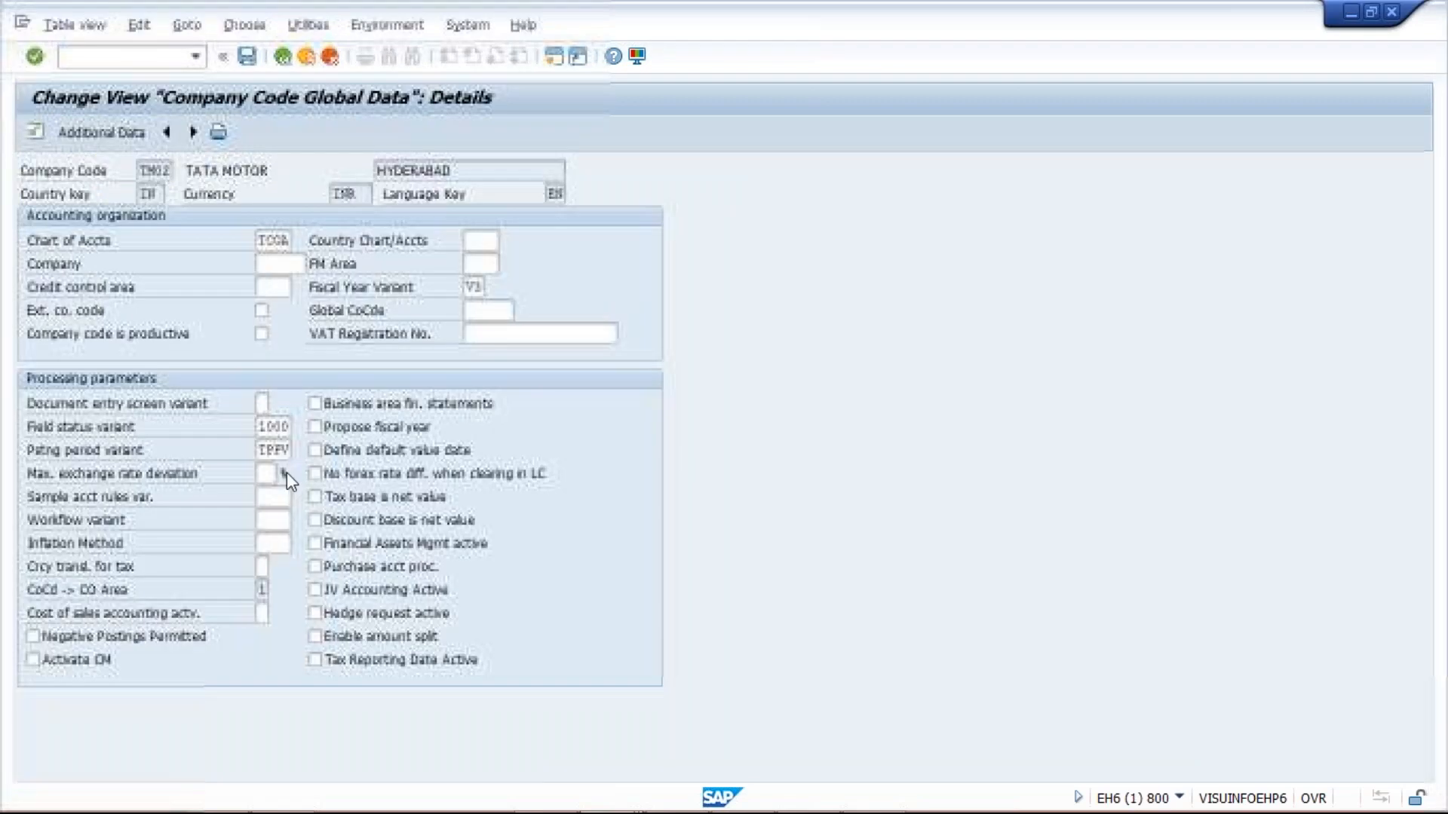
drag(259, 241, 294, 241)
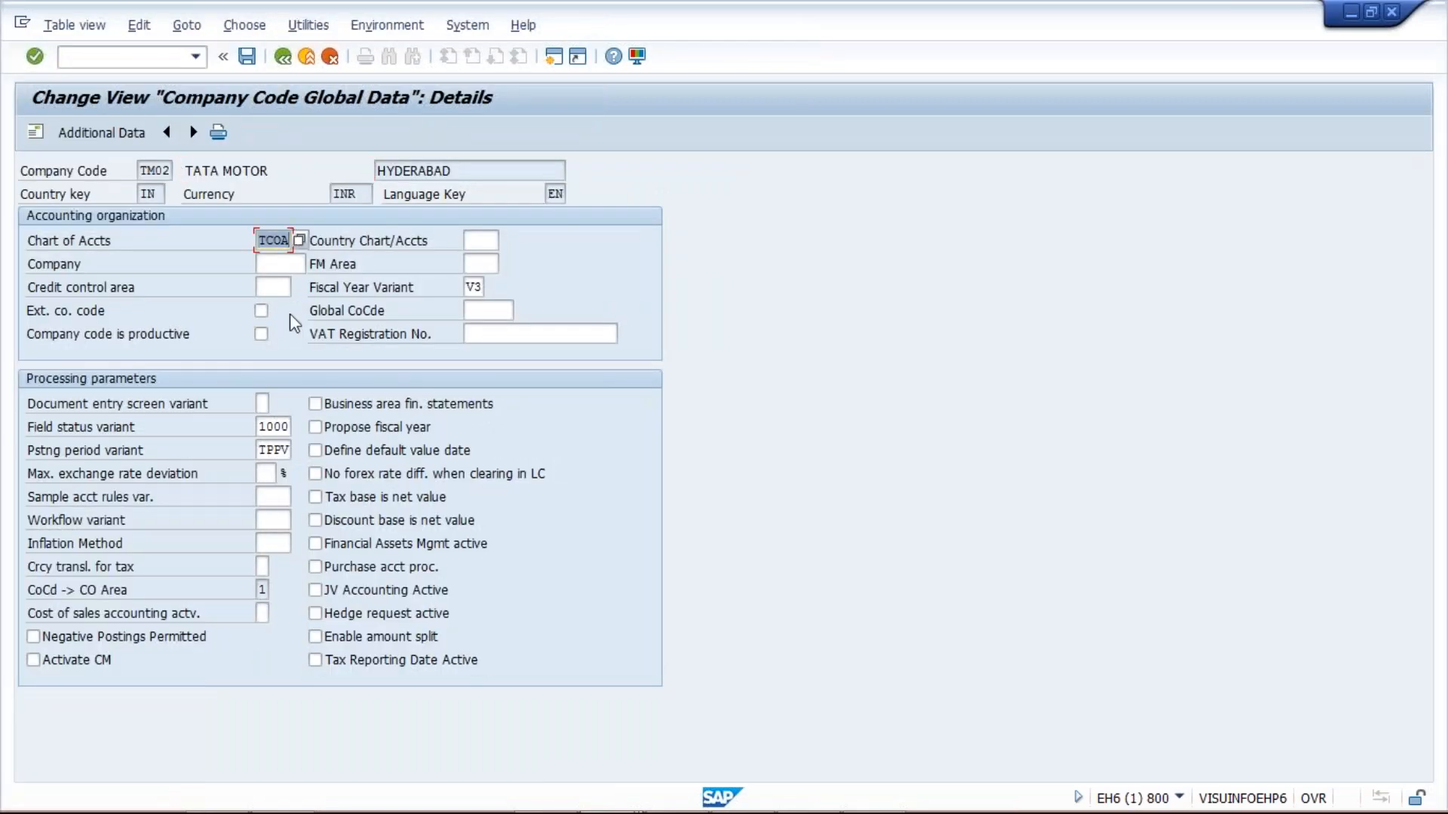
drag(142, 170, 171, 171)
click(280, 171)
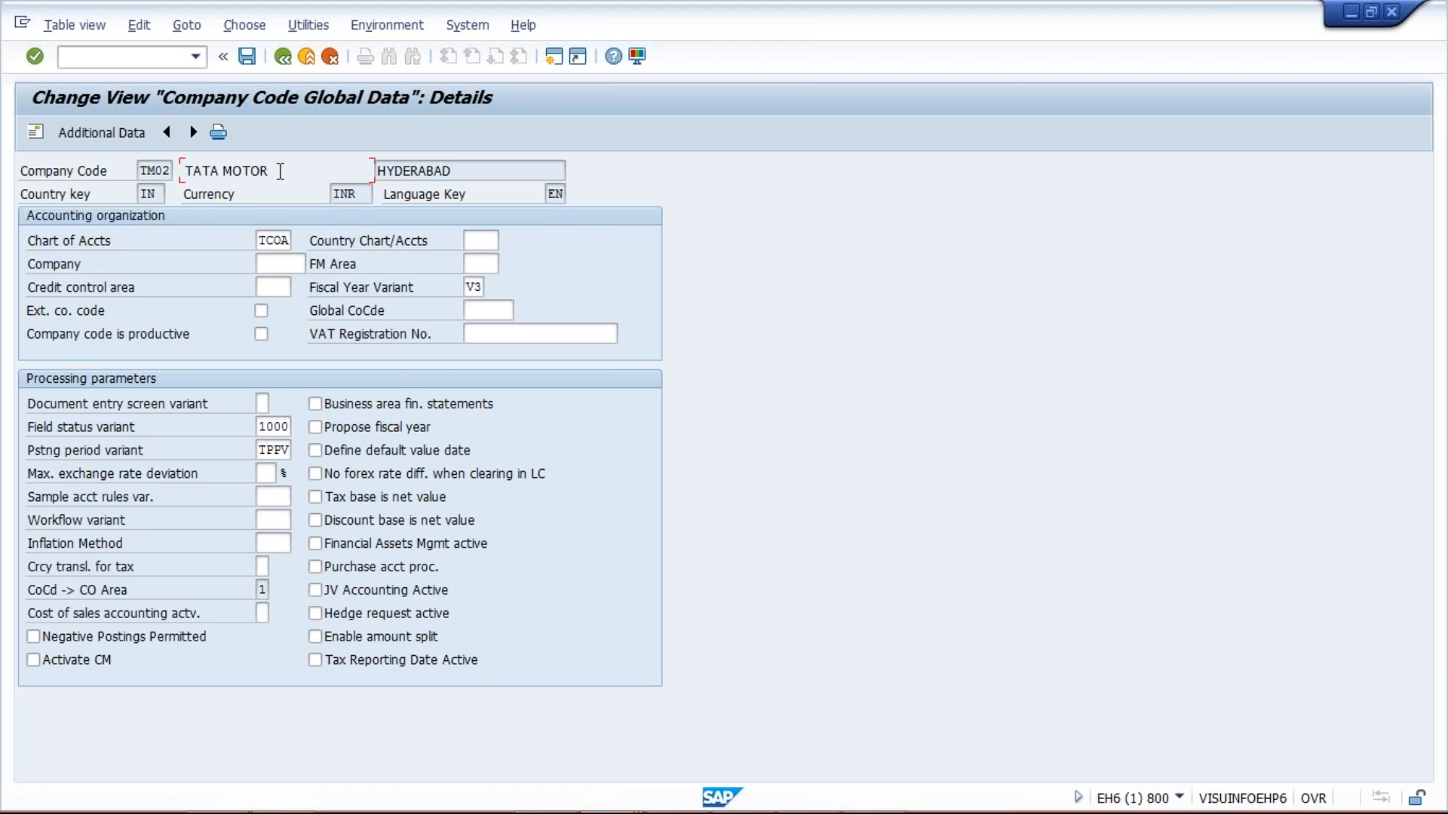
double_click(264, 239)
Step: Start a new company code entry with company code TS02 and company name TATA STEEL
click(81, 56)
text(/N)
text(OB52)
key(Return)
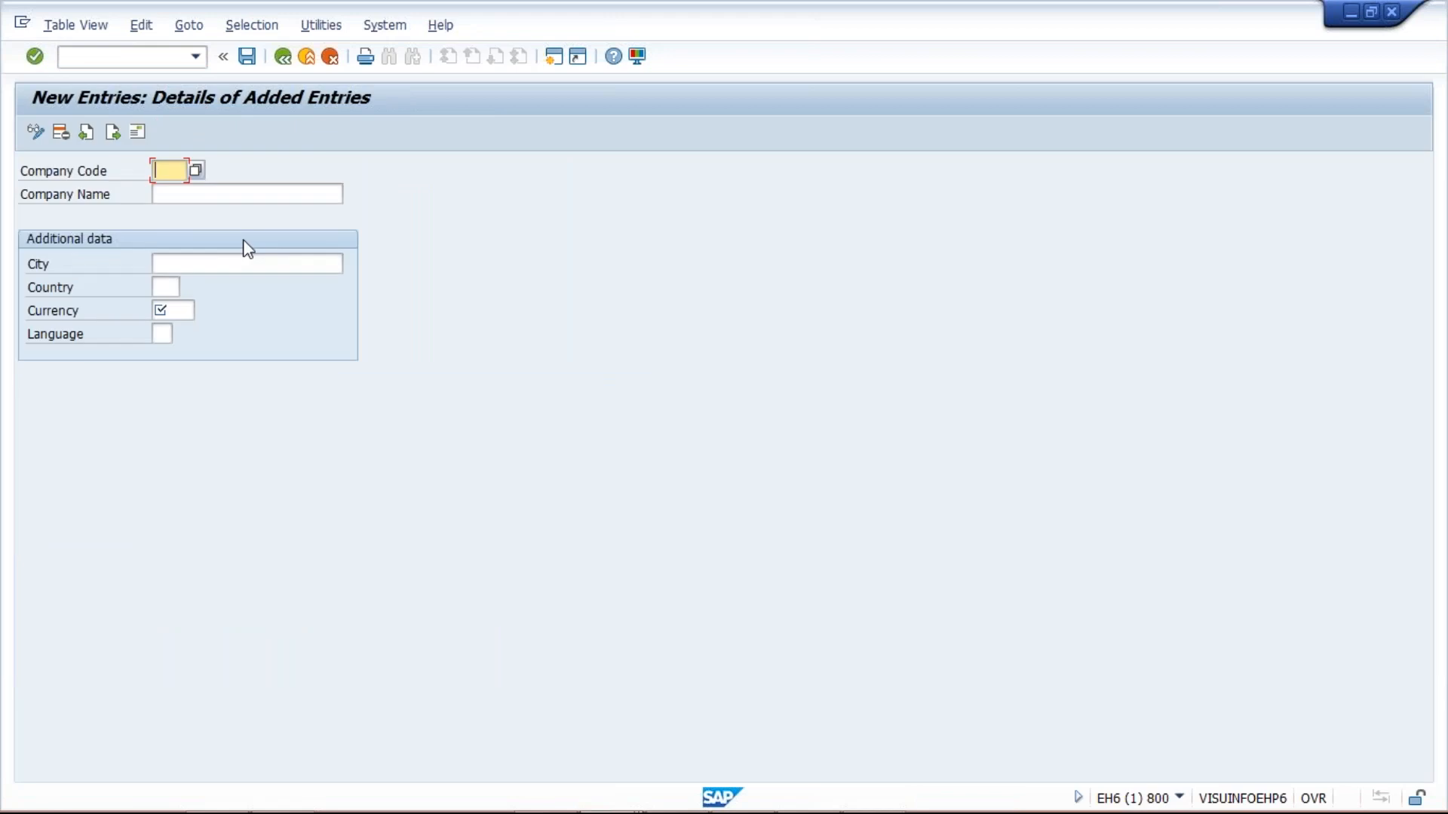
text(TS02)
key(Tab)
text(TA)
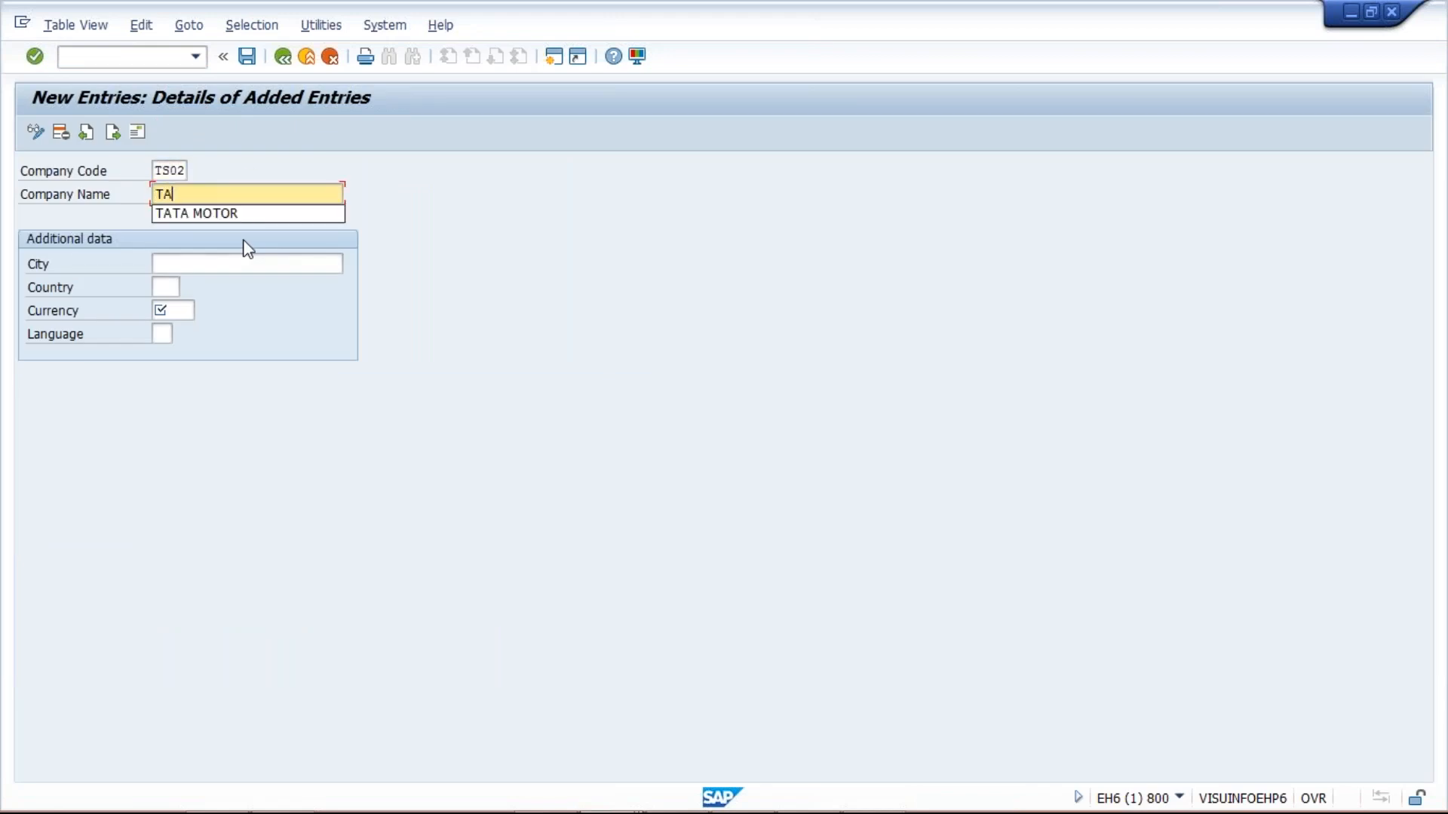
text(TA STEEL)
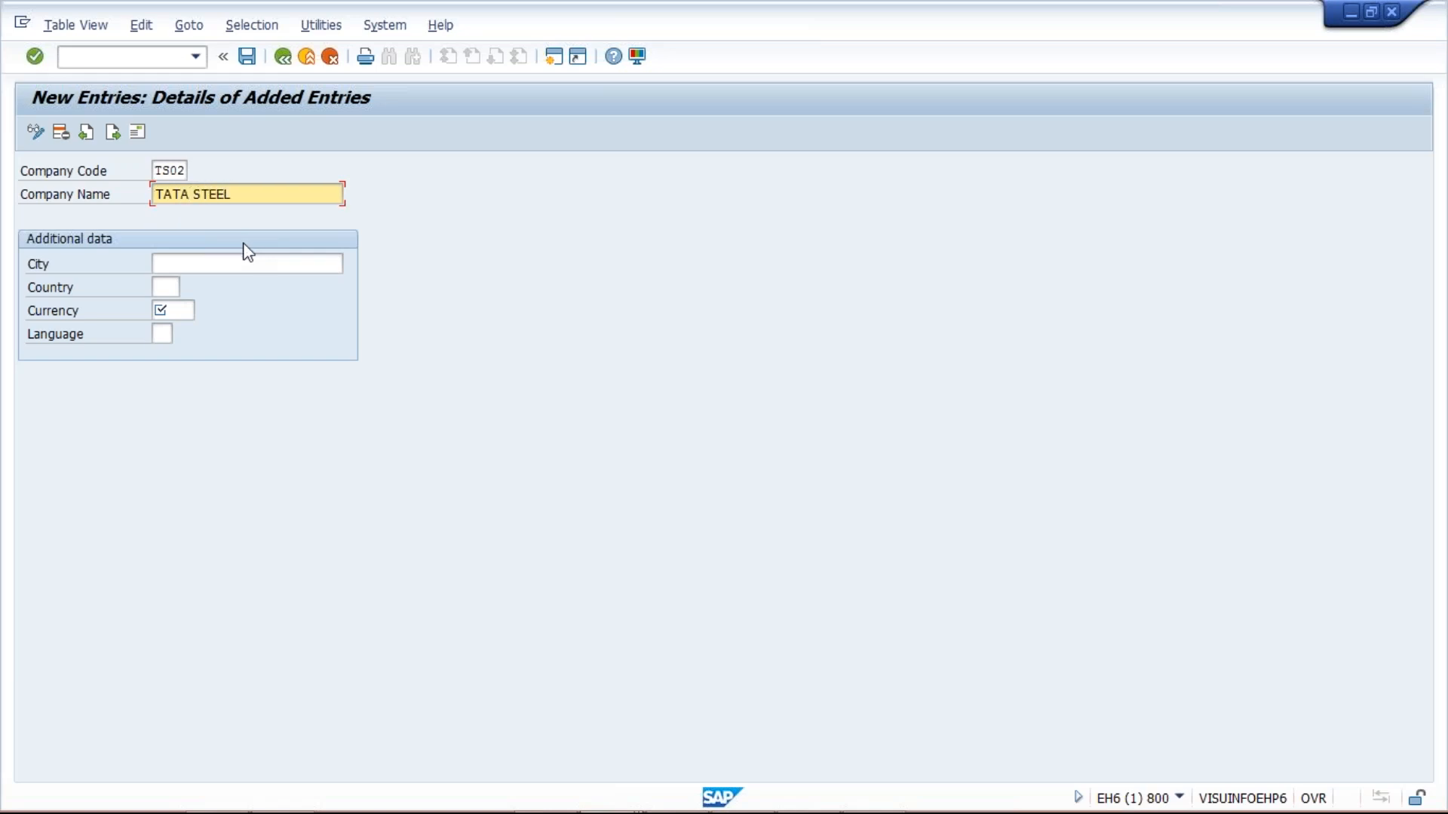
Step: Set TS02's city to HYDERABAD, country to IN, currency to INR and language to EN, and proceed to its address
click(258, 263)
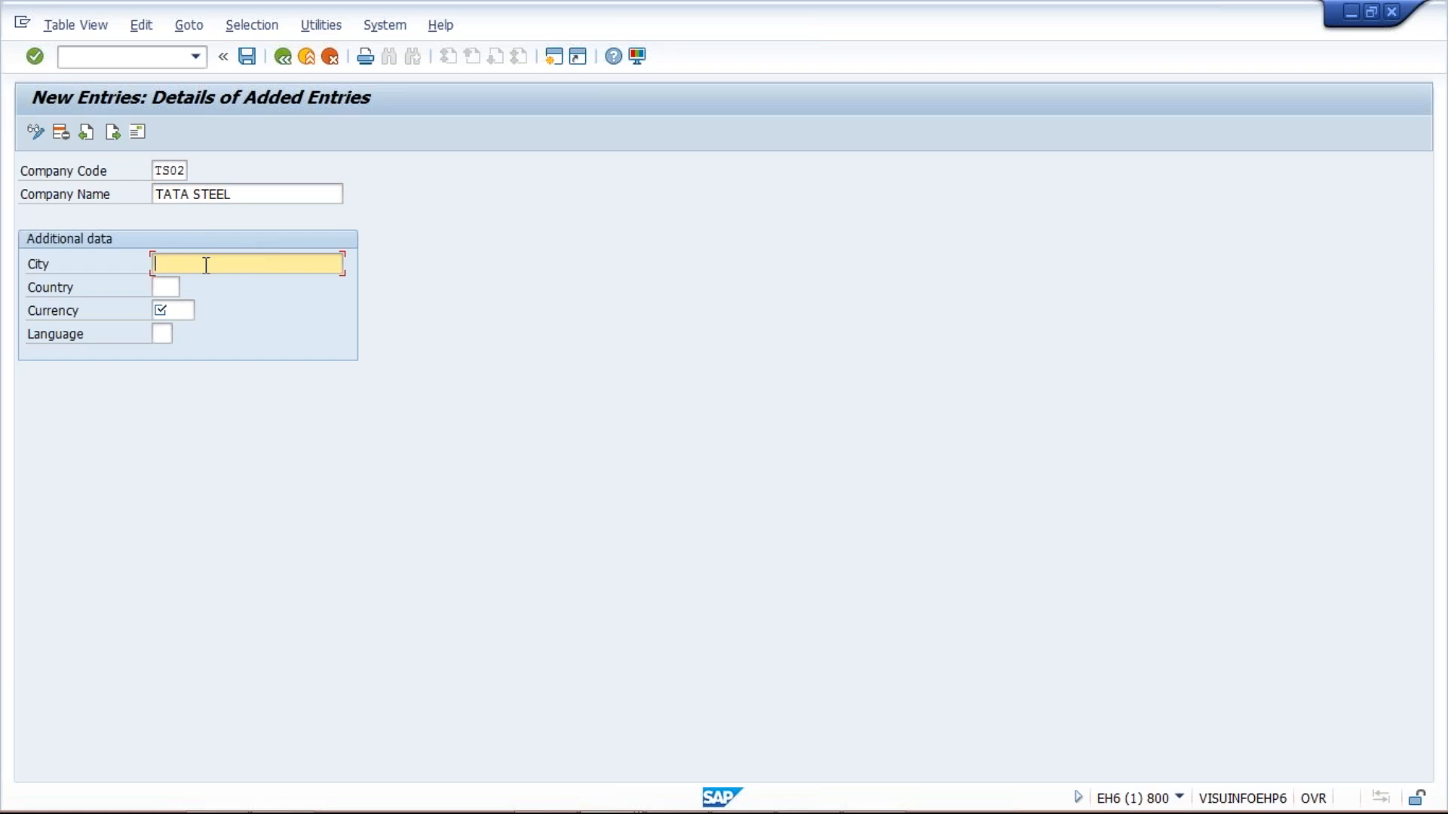
key(space)
click(197, 290)
click(169, 288)
key(space)
click(179, 310)
click(179, 313)
key(space)
click(183, 334)
click(165, 334)
key(space)
click(186, 355)
key(Return)
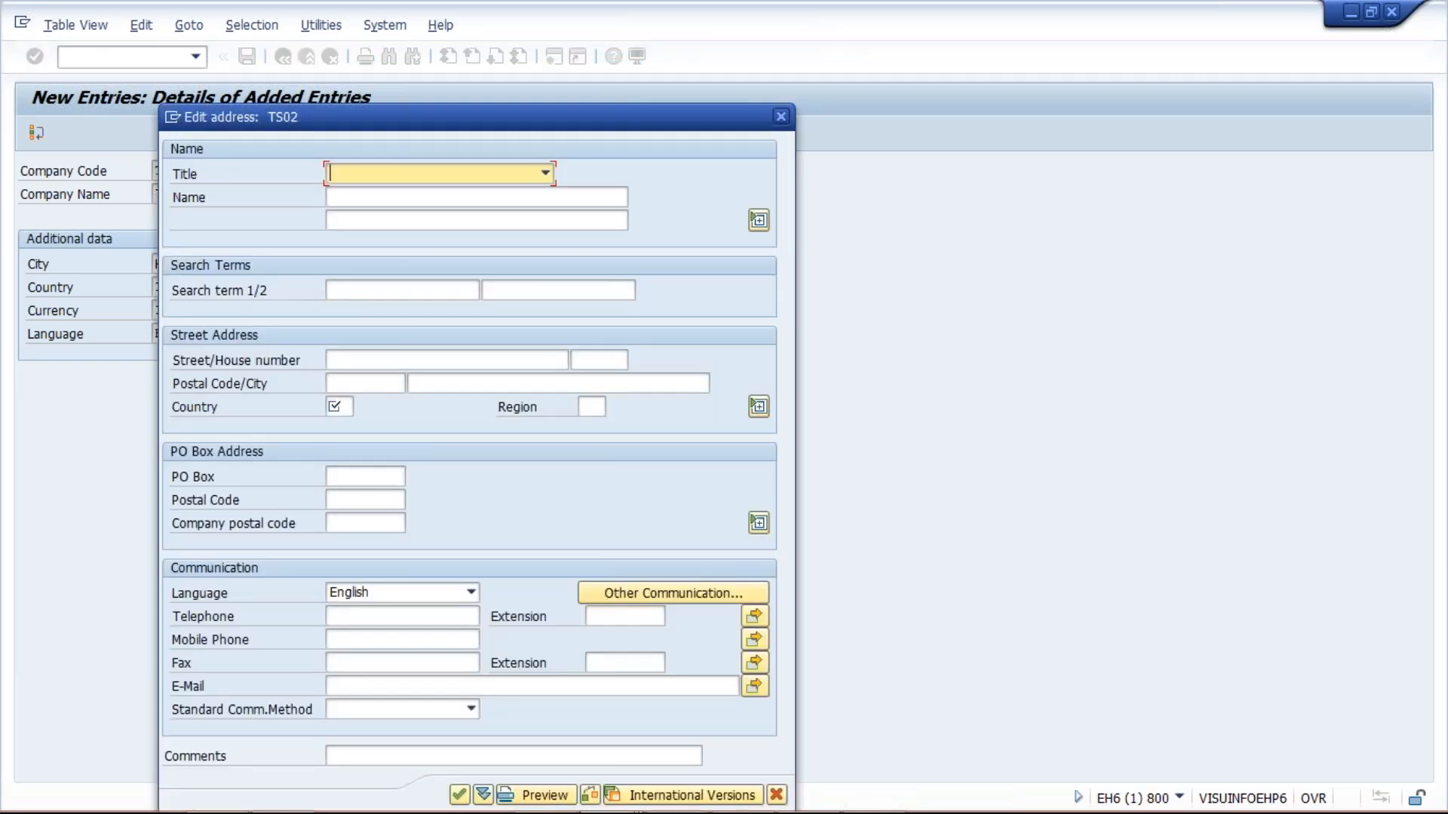
Step: Set the address country of TS02 to IN and save the company code under customizing request EH6K900016
click(362, 198)
click(350, 196)
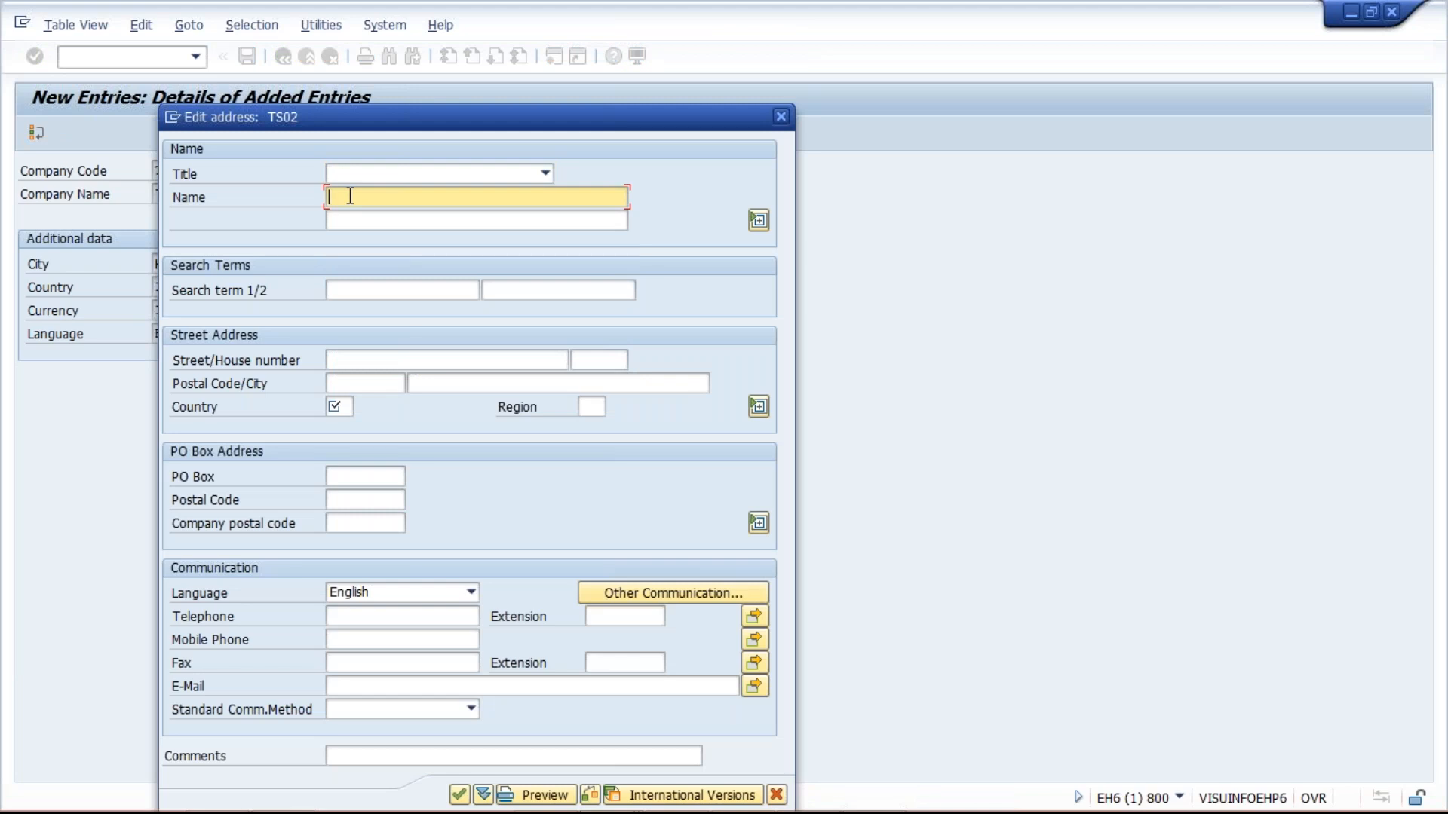
click(350, 196)
click(680, 178)
click(337, 407)
text(IN)
key(Return)
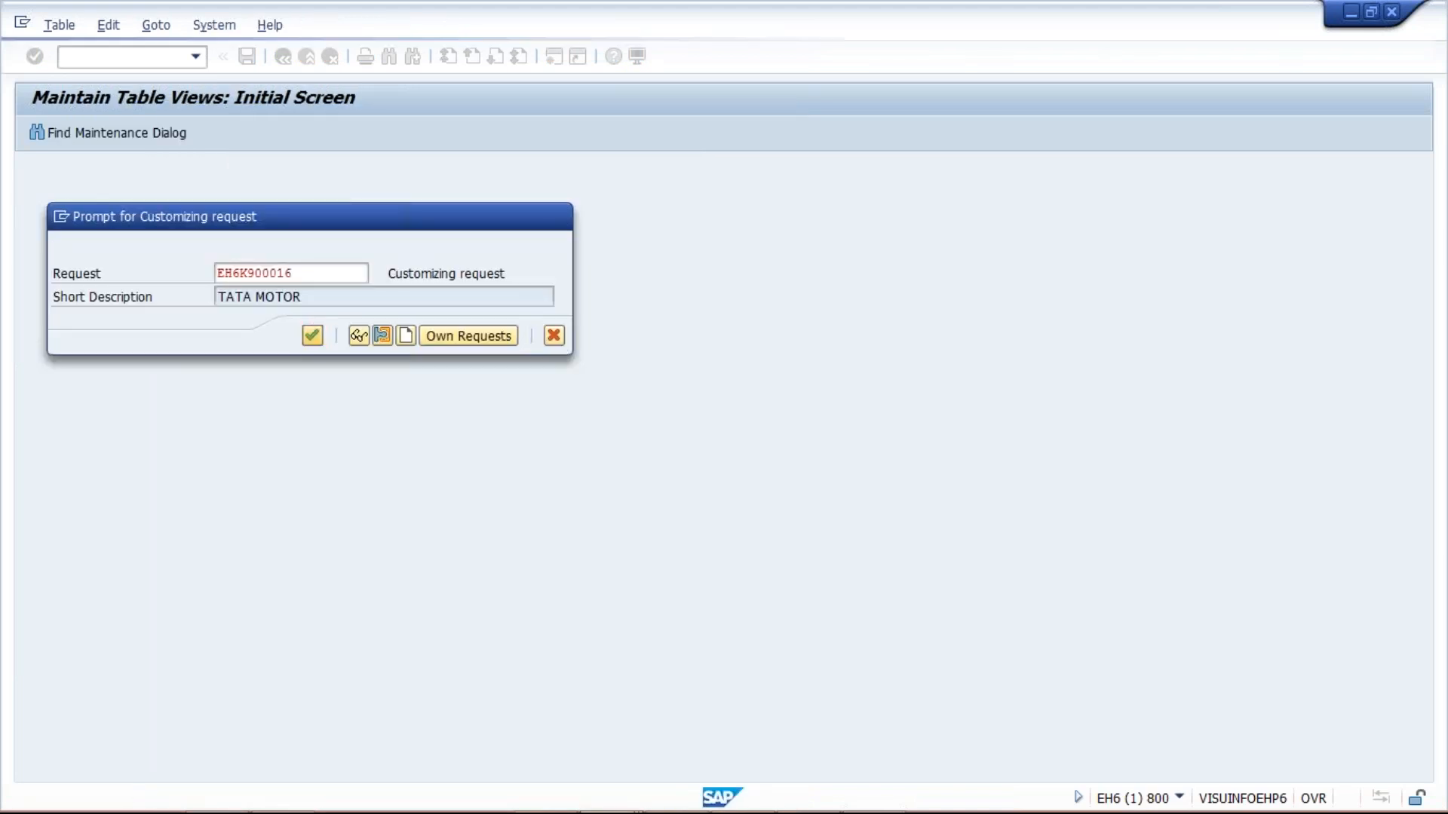
key(Return)
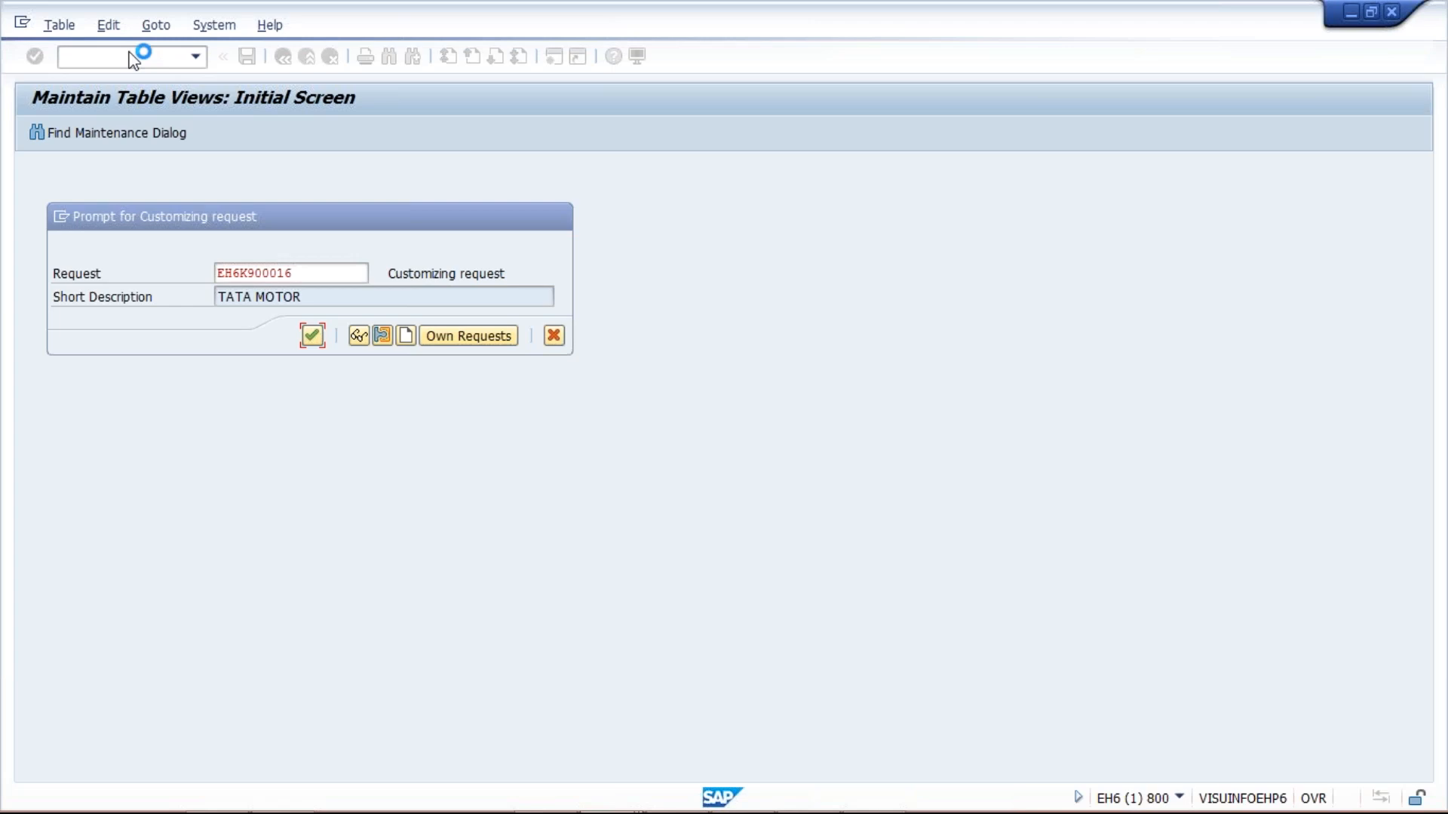
Step: Run transaction OBY6, position the list at company code TS02 and open its global data details
text(N)
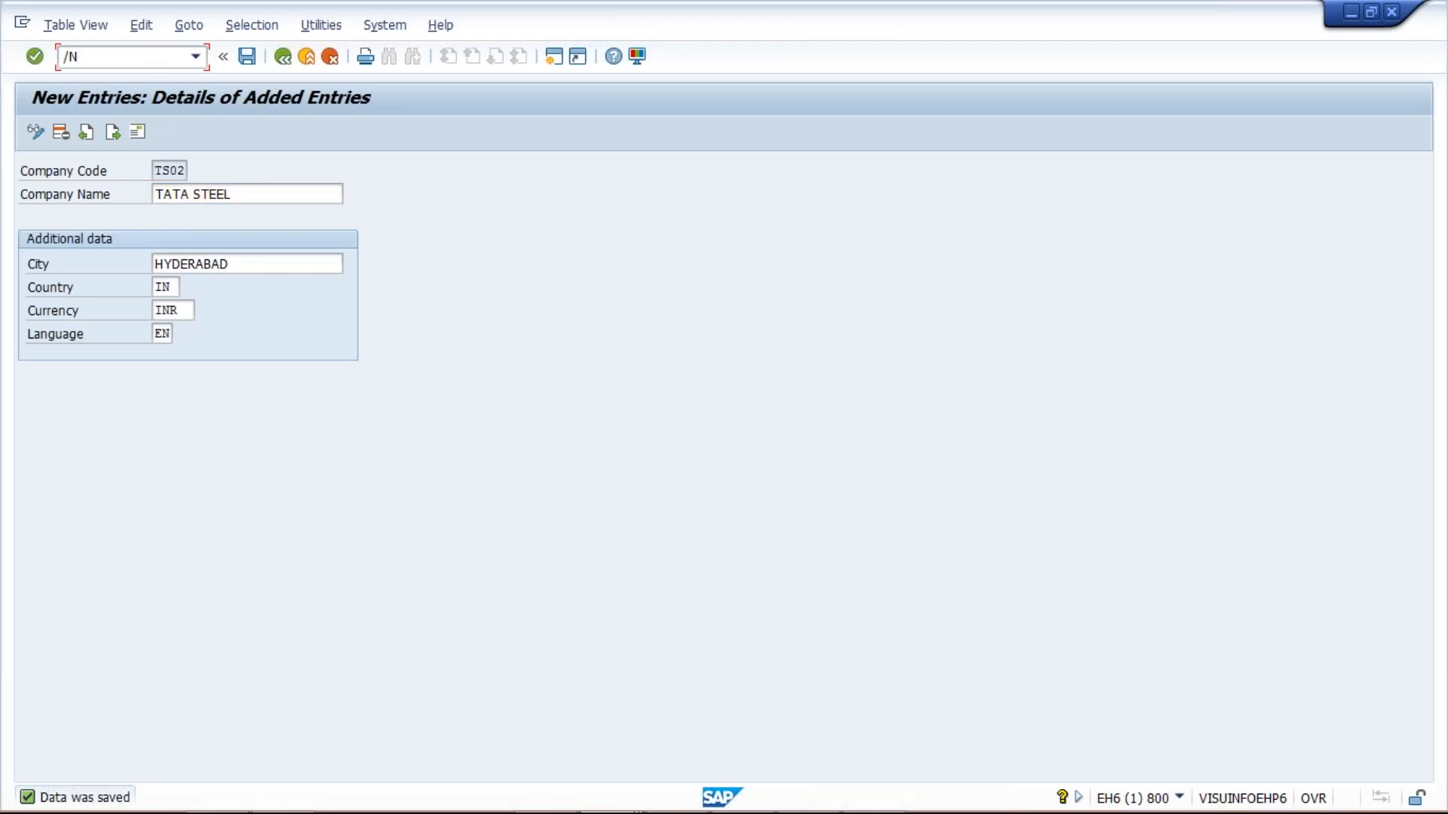
text(OBY)
text(E)
key(Return)
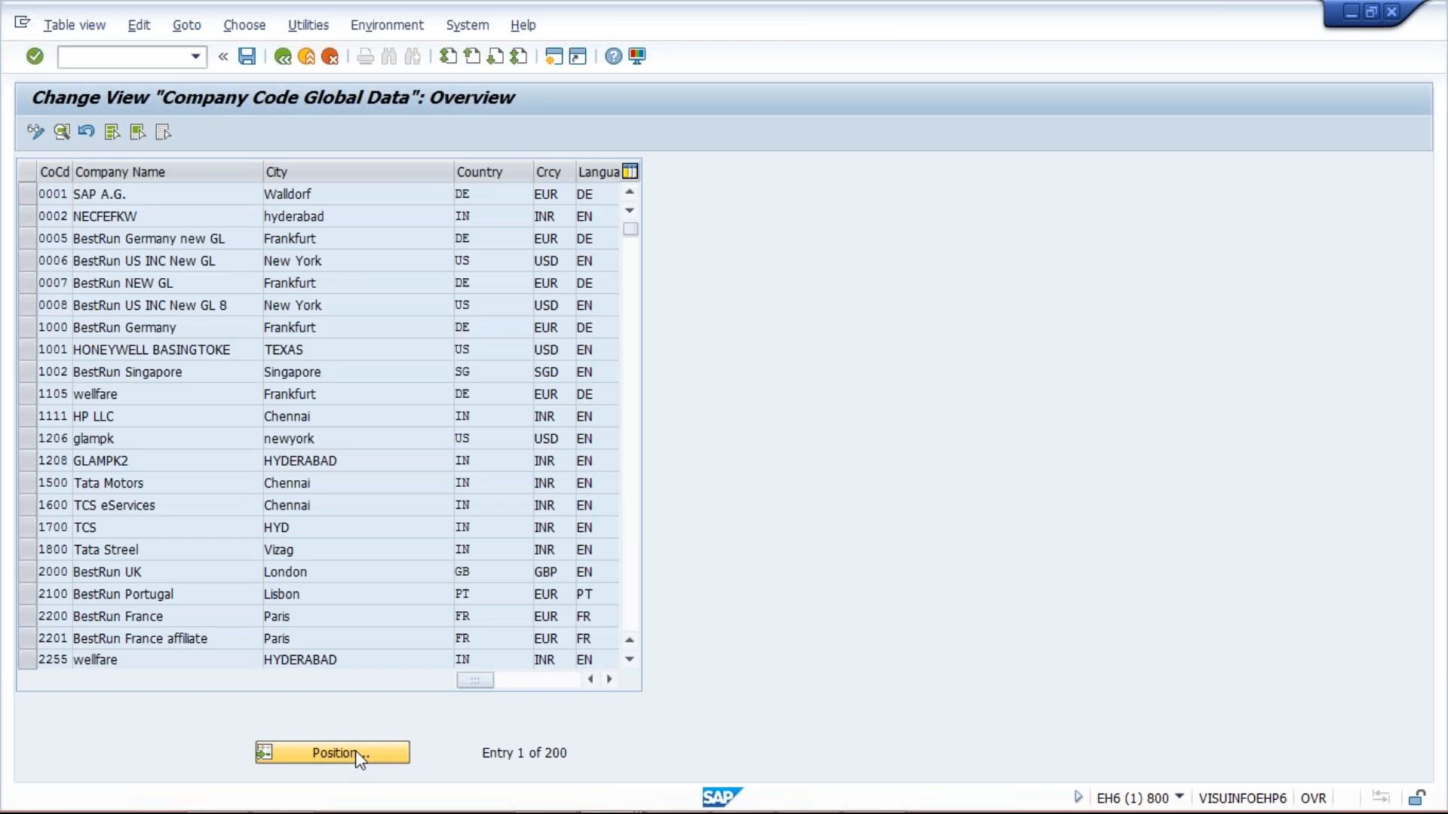
click(355, 749)
text(T)
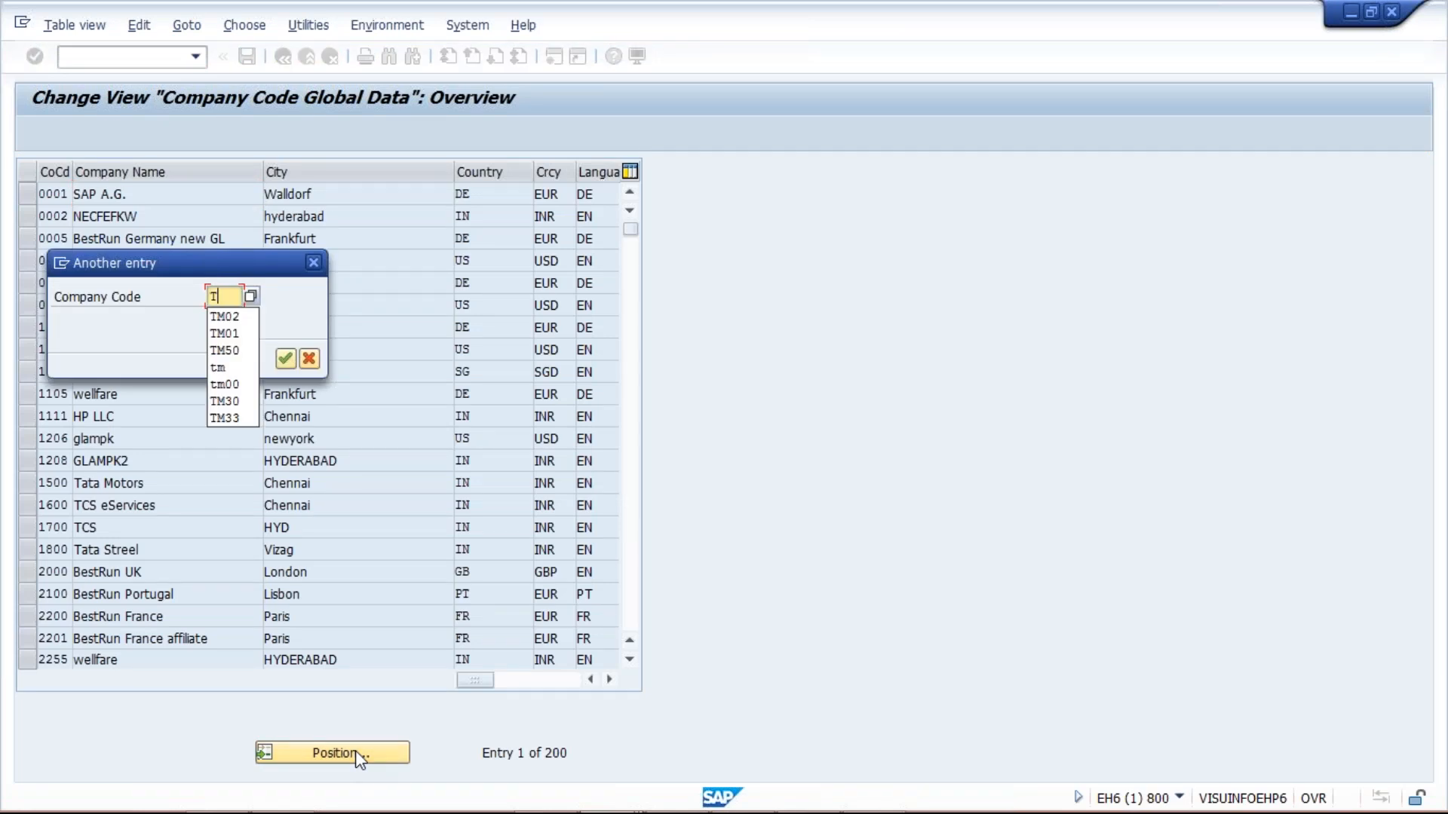
text(M02)
key(Return)
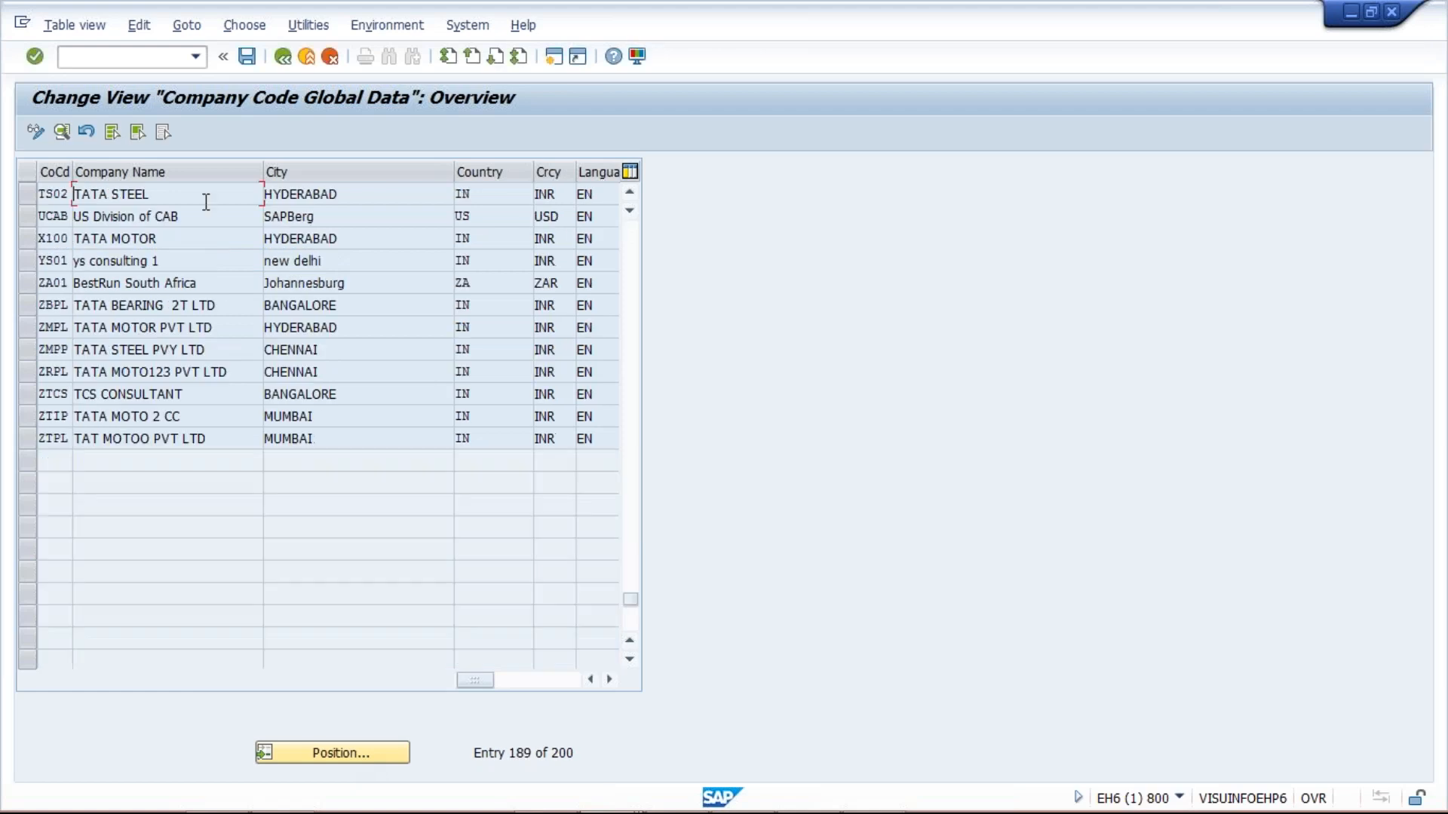
click(62, 132)
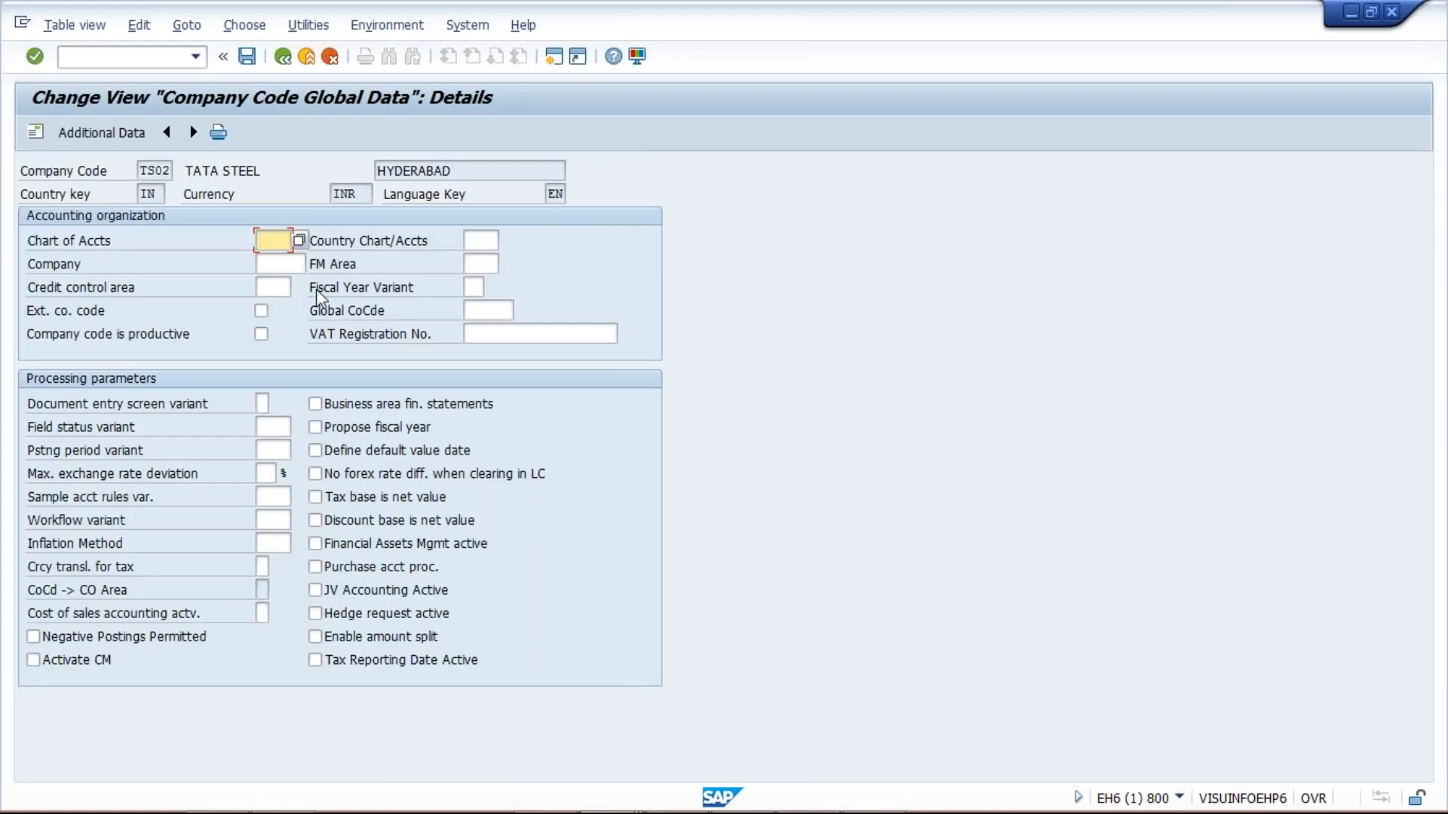
Step: Assign chart of accounts TCOA and fiscal year variant V3 to company code TS02
text(TC)
key(Down)
key(Return)
click(472, 287)
text(V)
key(Down)
key(Return)
Step: Set TS02's field status variant to 1000 and posting period variant to TPPV, and save the global data
click(276, 427)
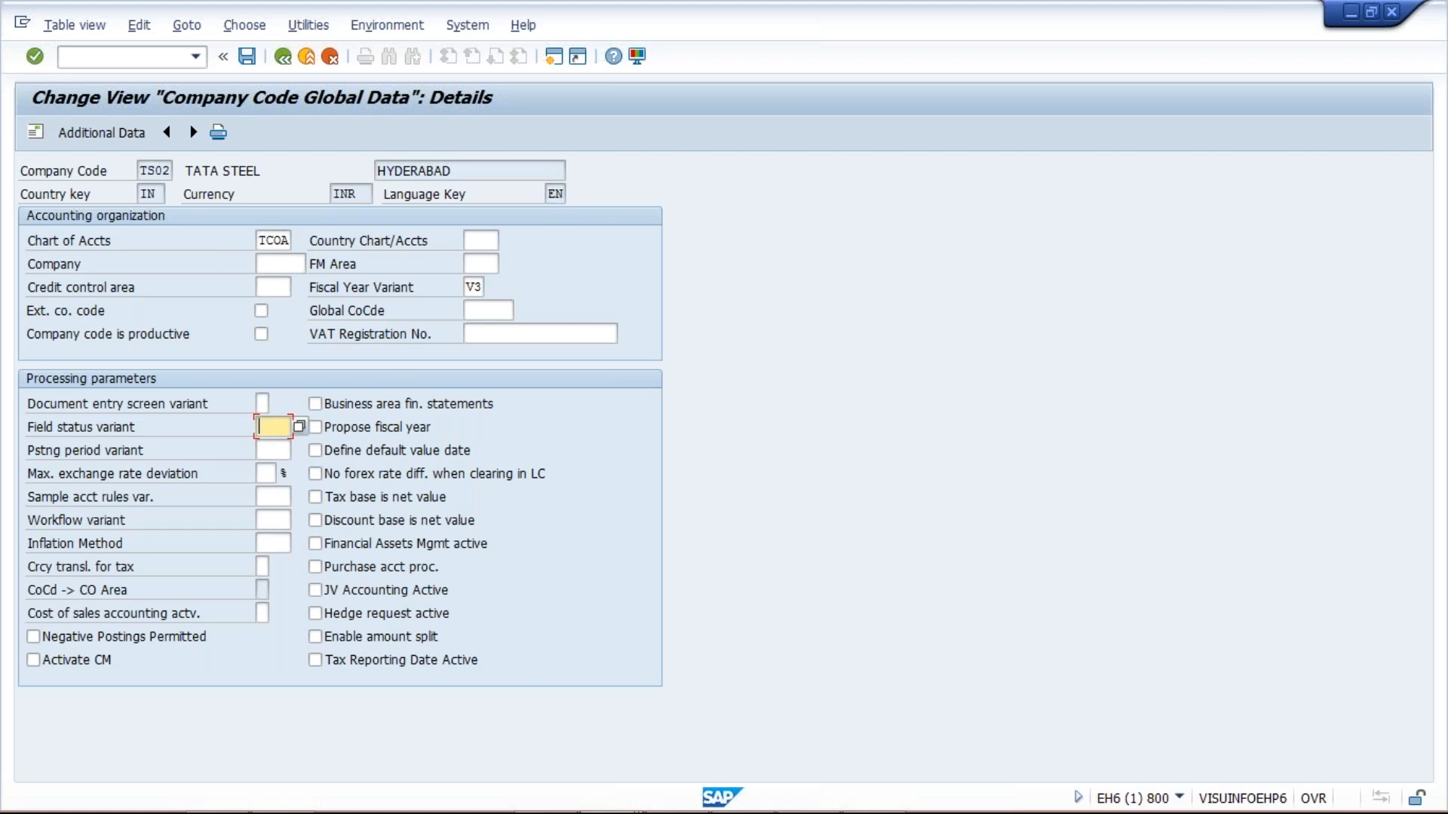
text(1000)
click(275, 448)
text(T)
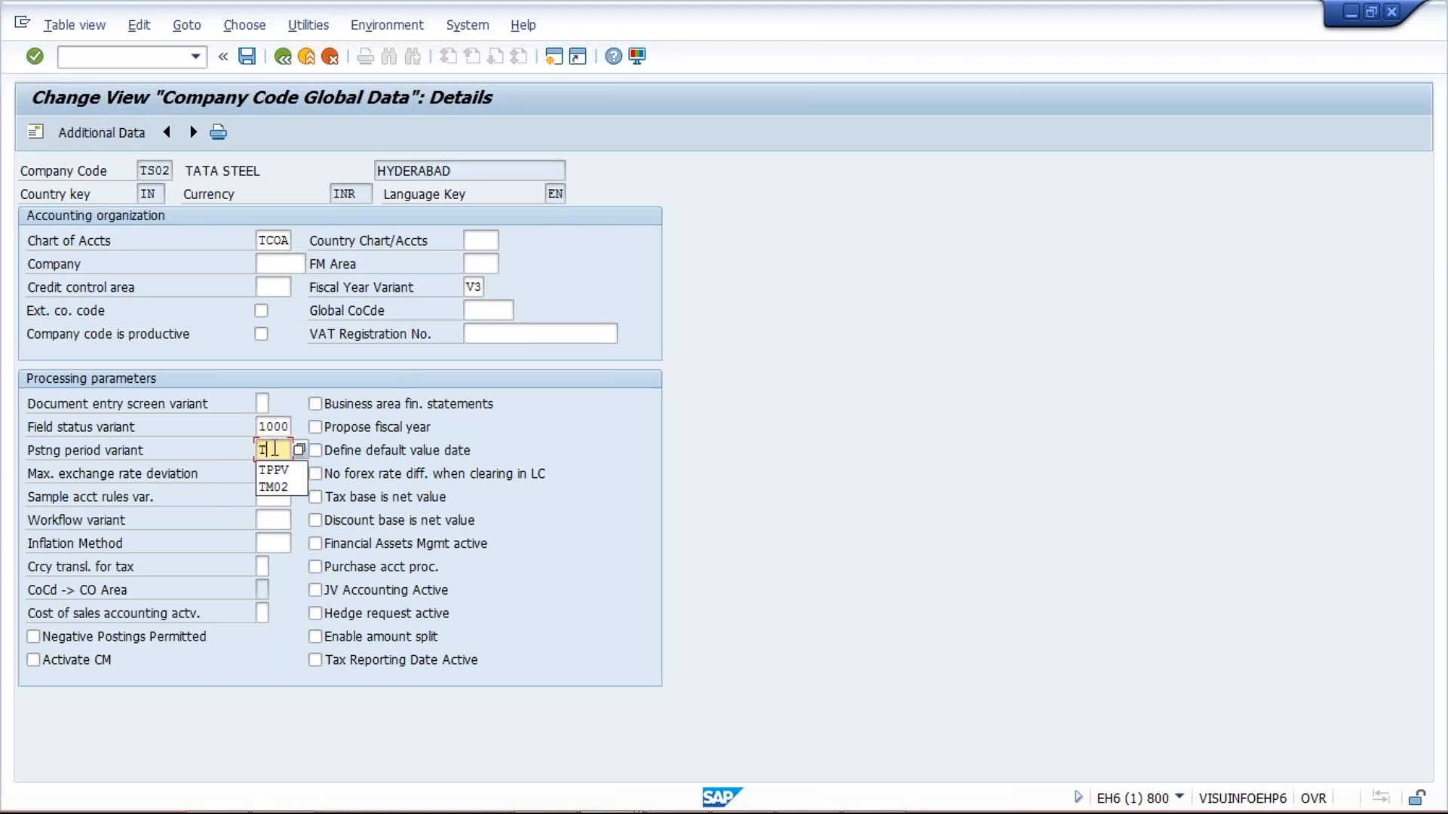
text(PPV)
key(Return)
key(ctrl+s)
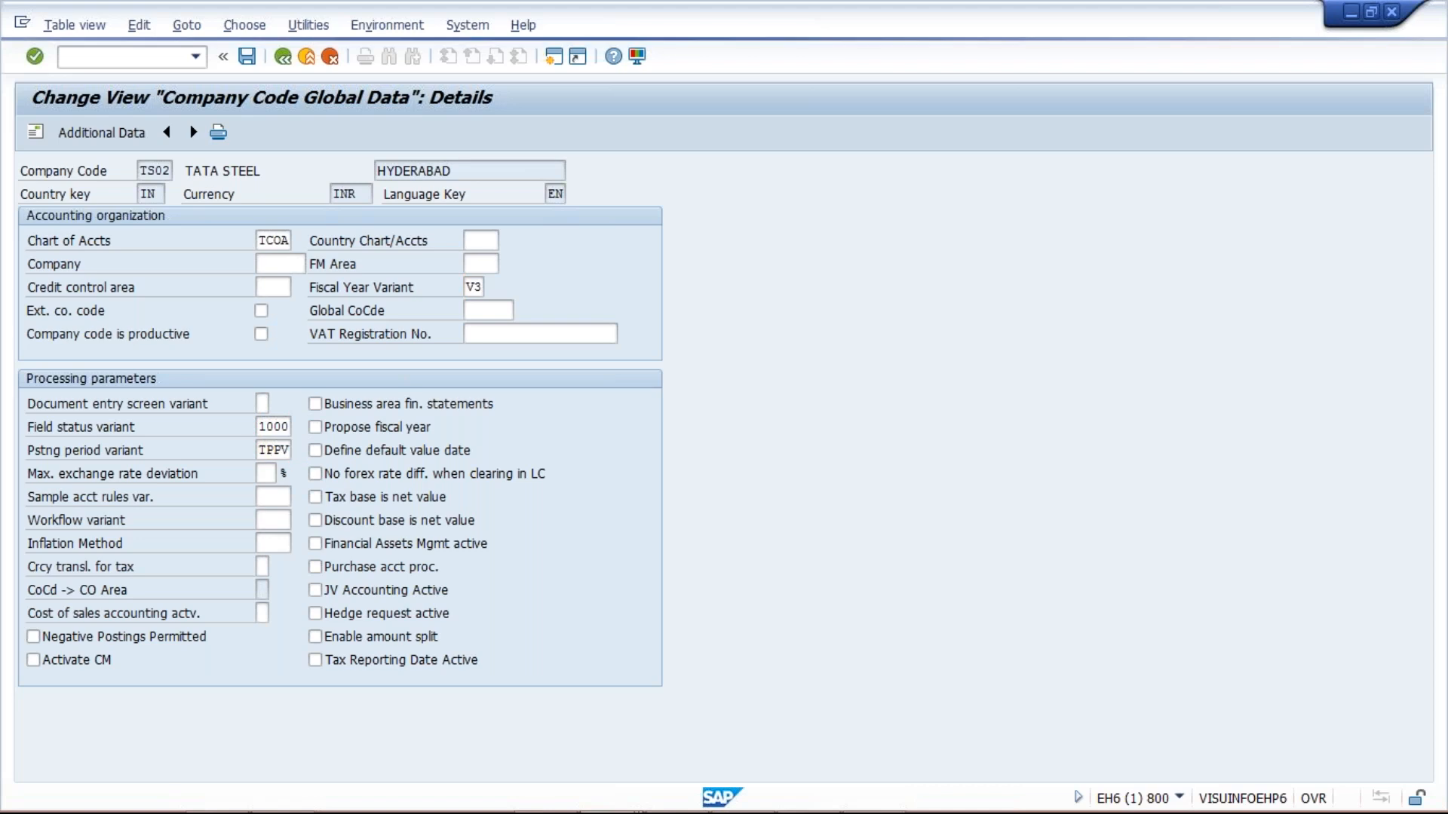
key(Return)
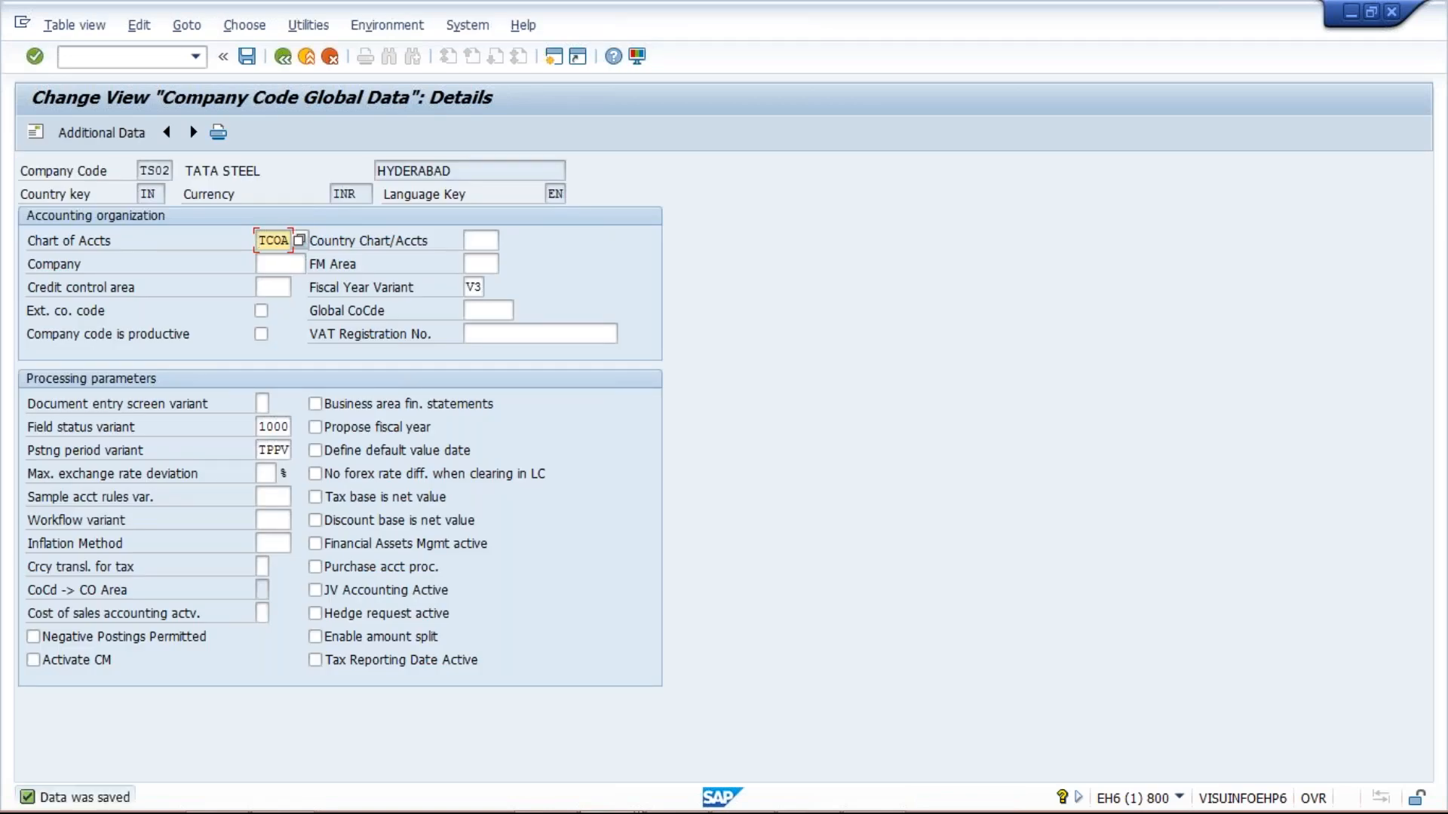
click(80, 59)
text(/nob52)
key(Return)
text(/NOBA)
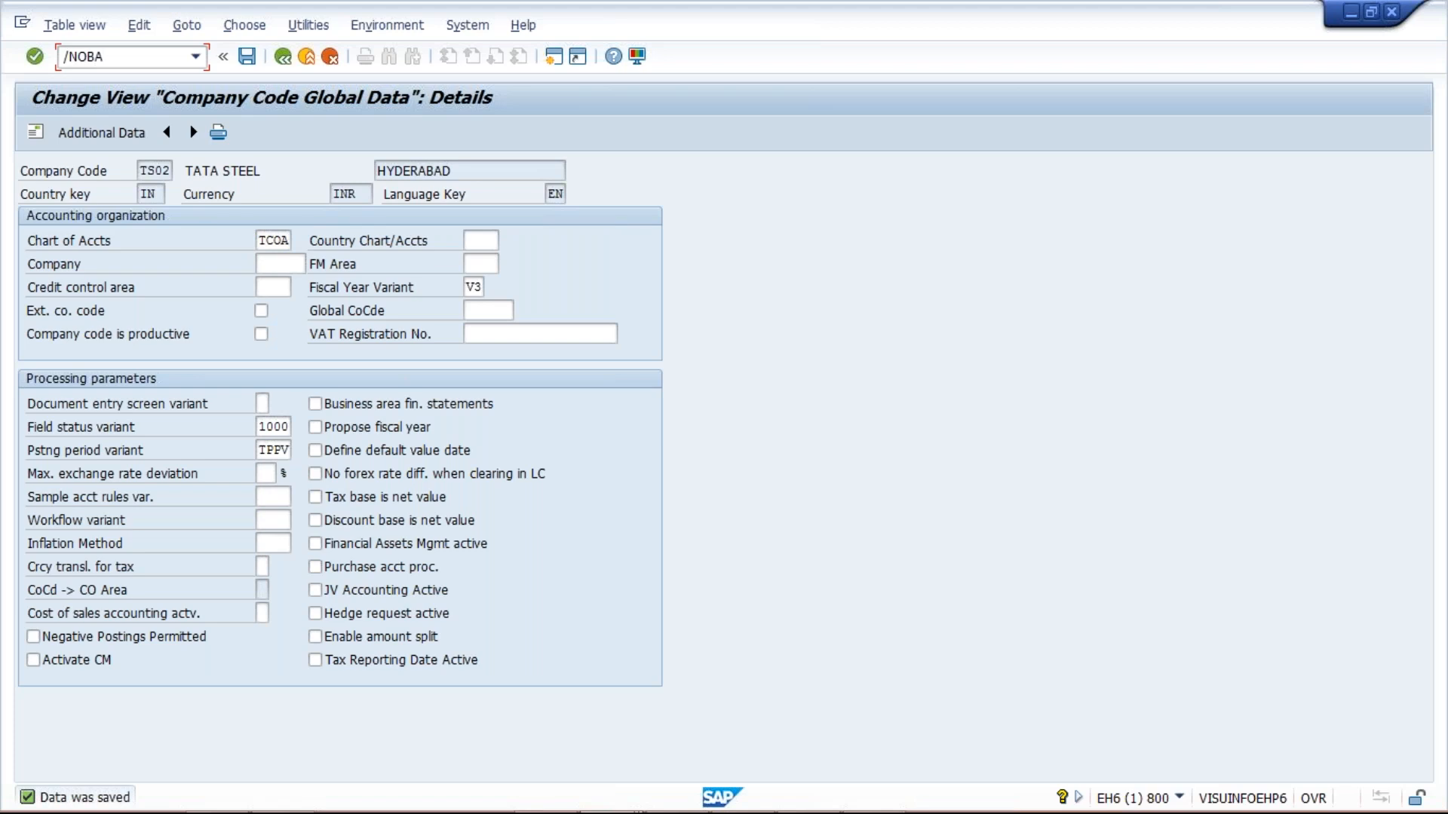
key(BackSpace)
key(BackSpace)
key(BackSpace)
key(BackSpace)
key(BackSpace)
click(261, 426)
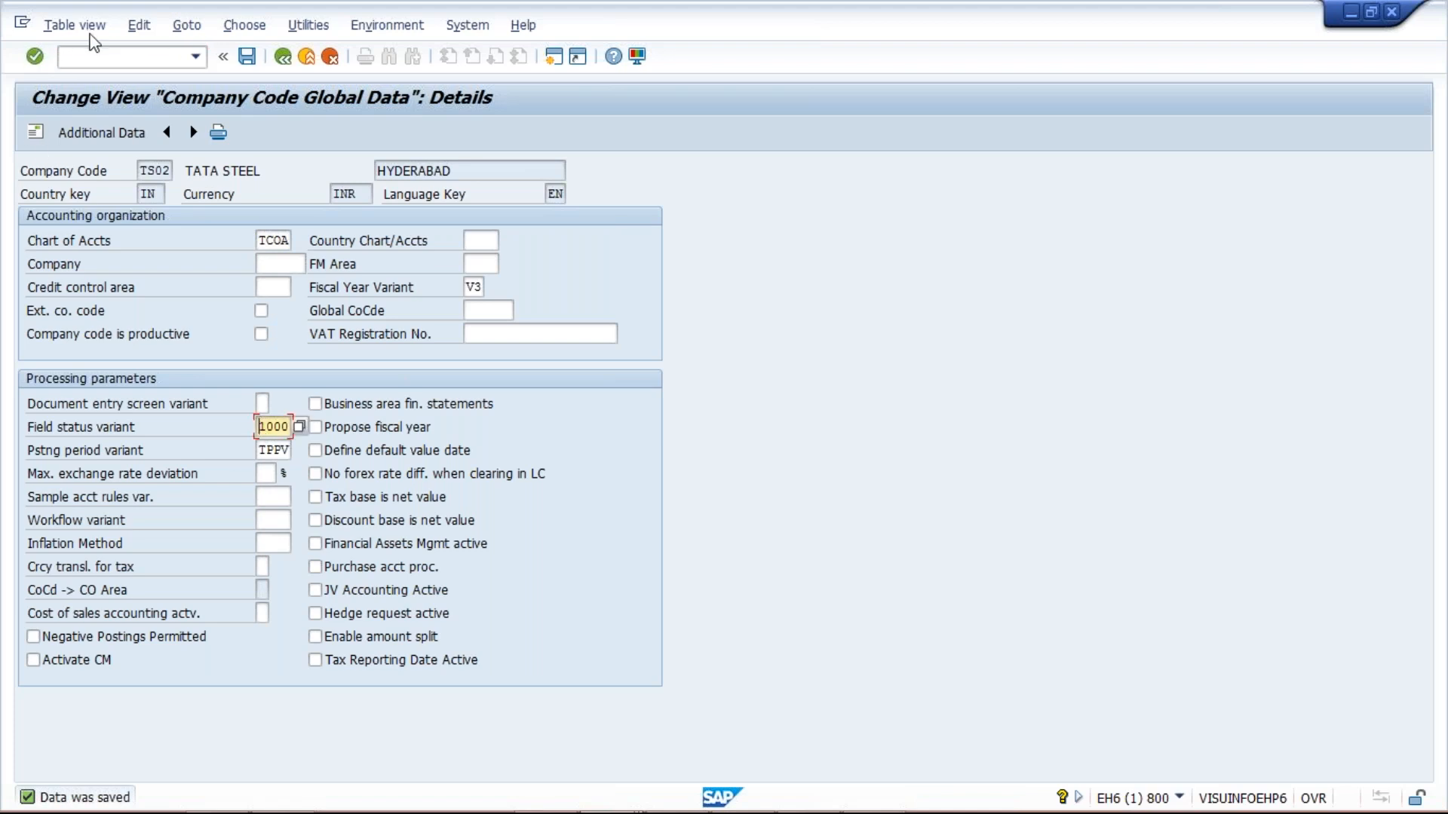
Step: Run transaction OBD4 to open the G/L account groups overview
click(92, 57)
text(/N)
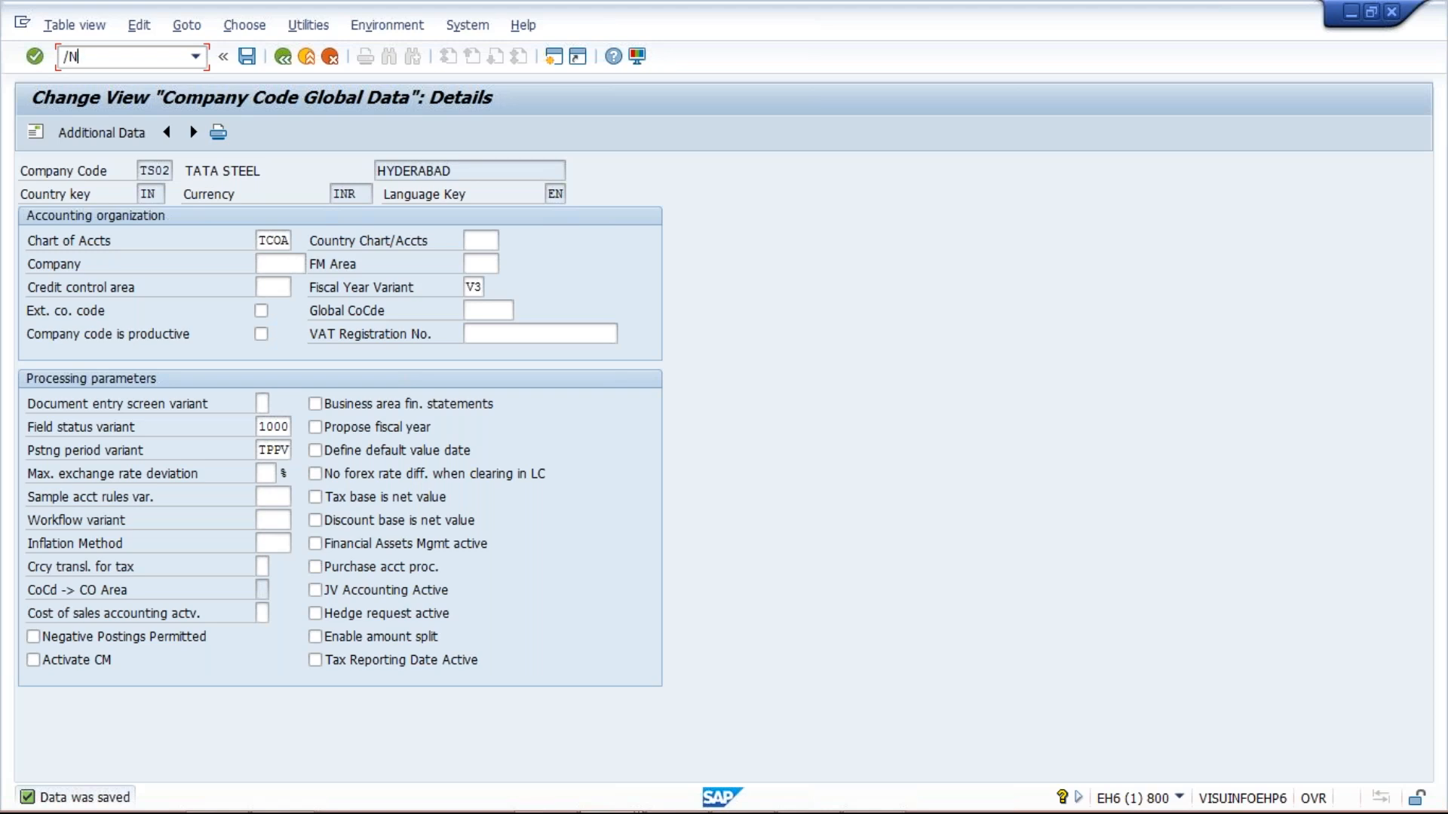
text(OBA)
key(BackSpace)
text(D4)
key(Return)
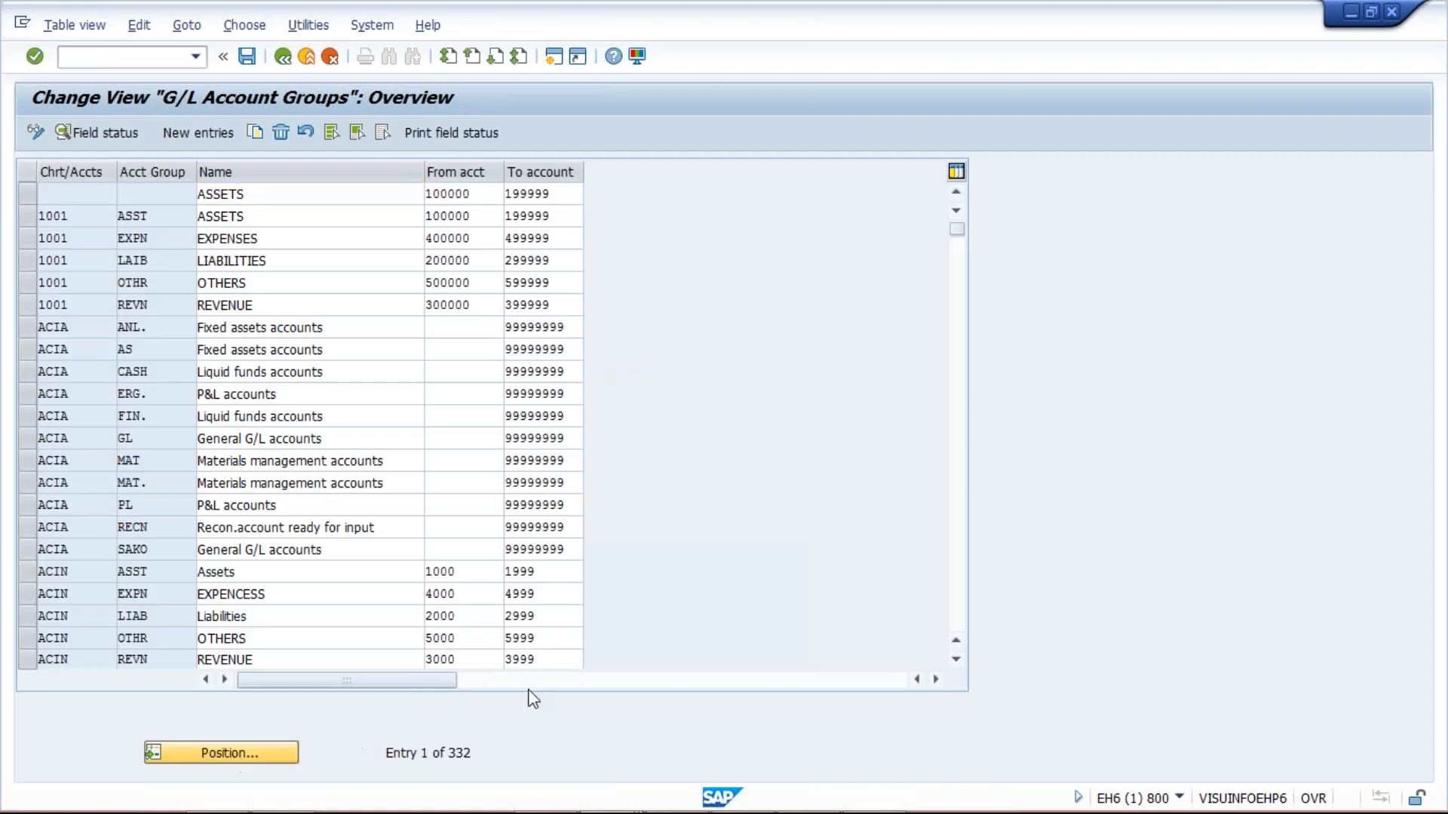
Step: Position the account group list at chart of accounts TCOA and review its ASST, EXPN and LIAB entries
key(Return)
text(T)
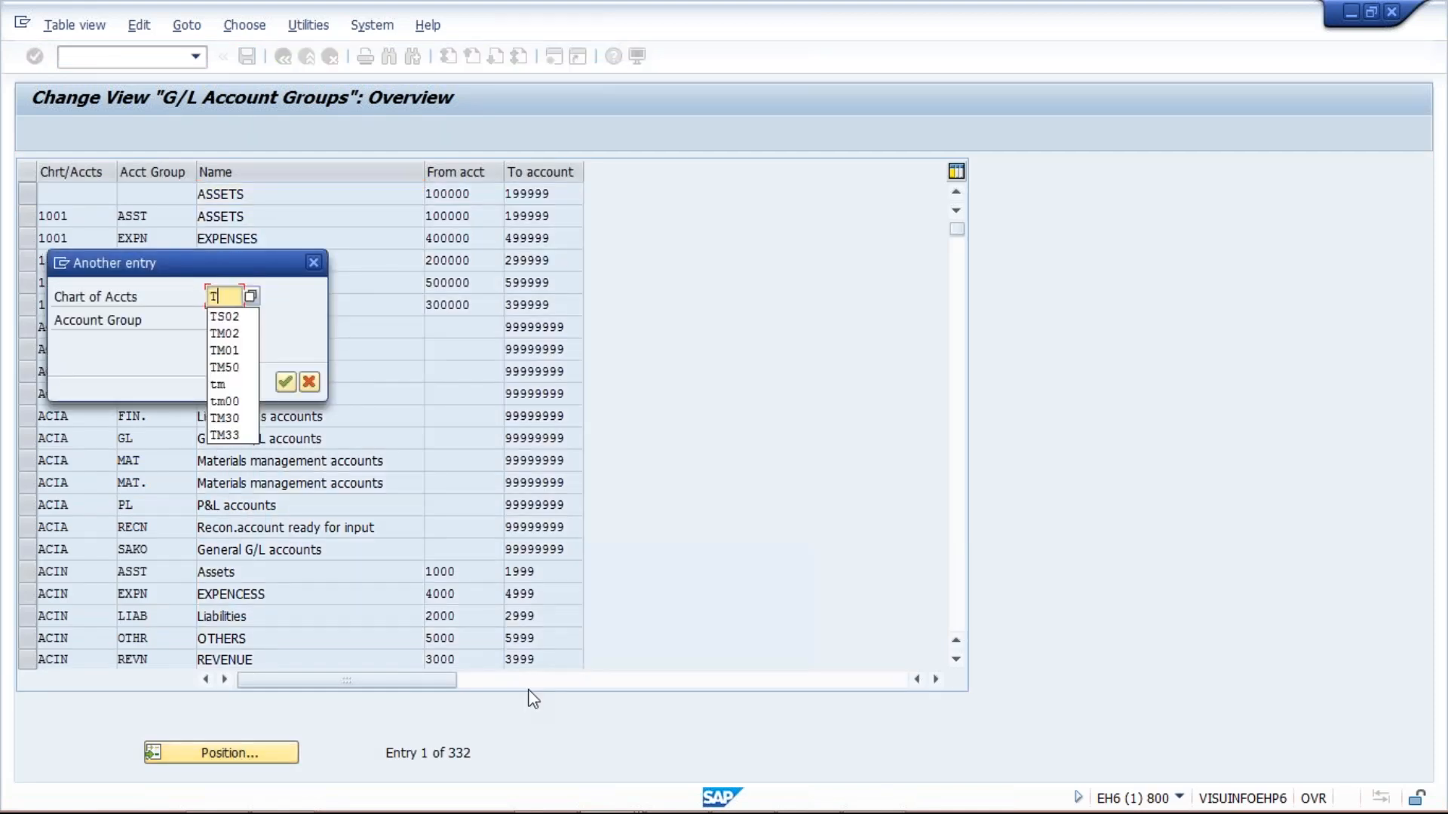
text(COA)
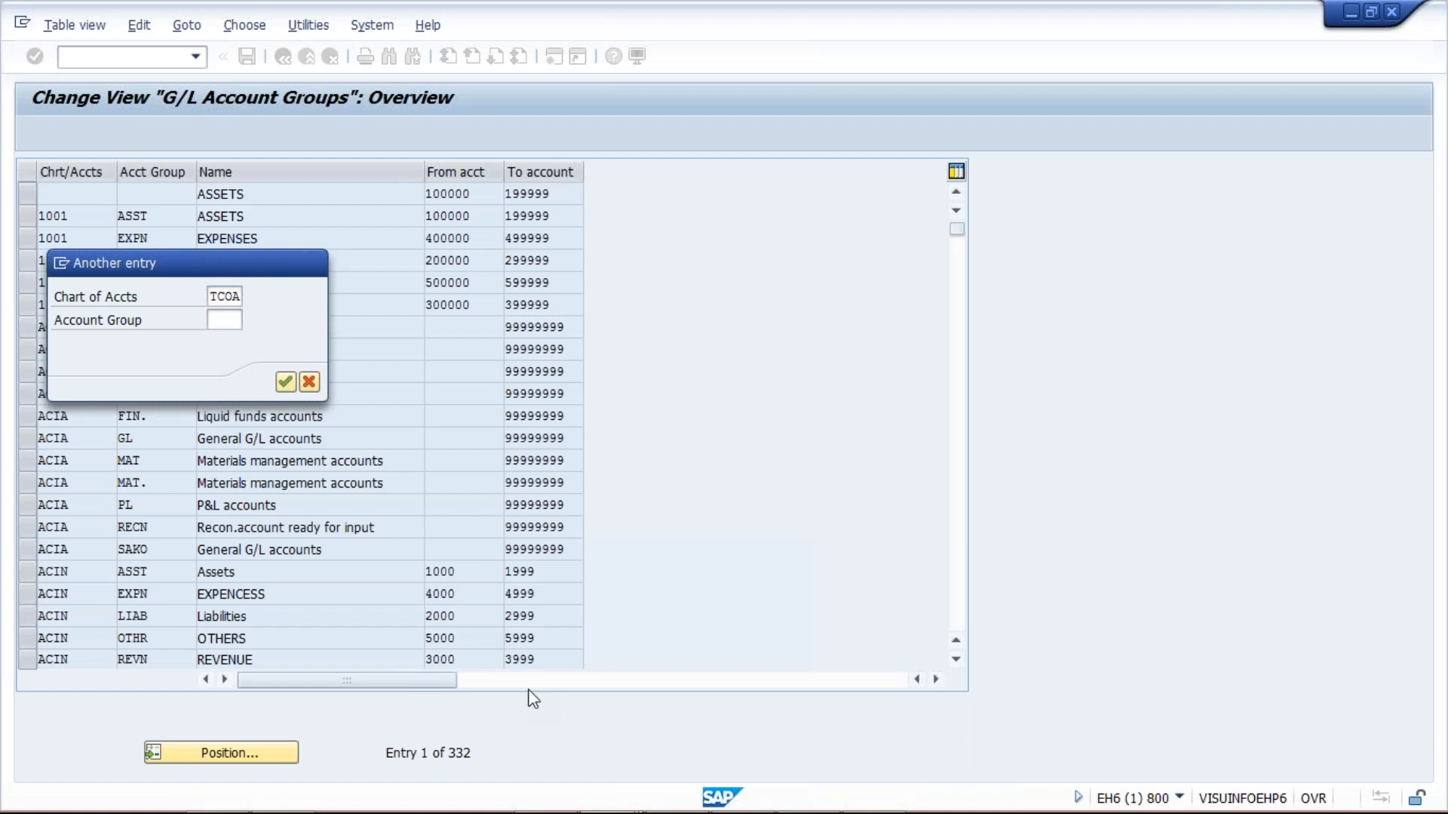
key(Return)
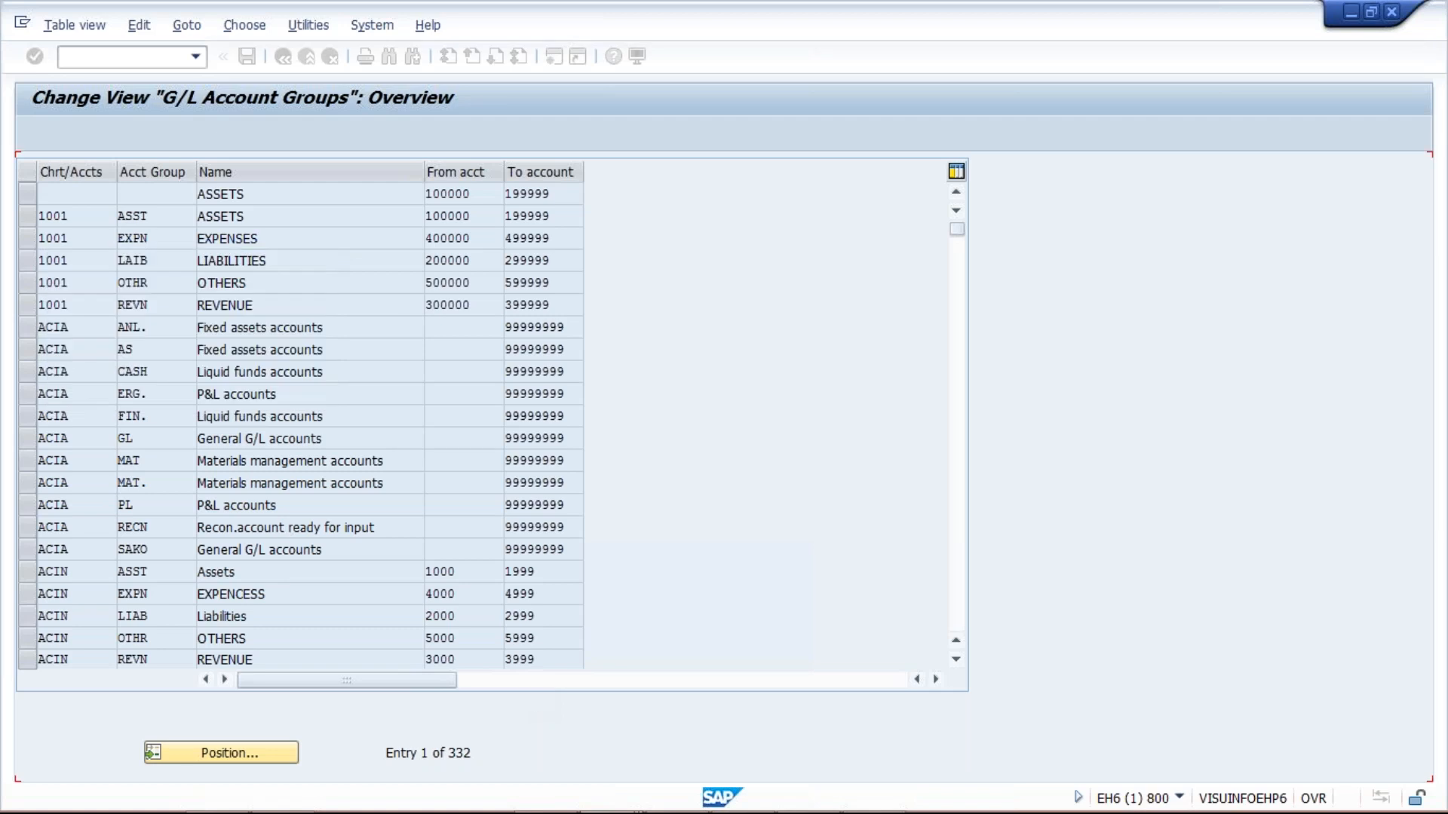
click(81, 195)
click(81, 216)
click(79, 238)
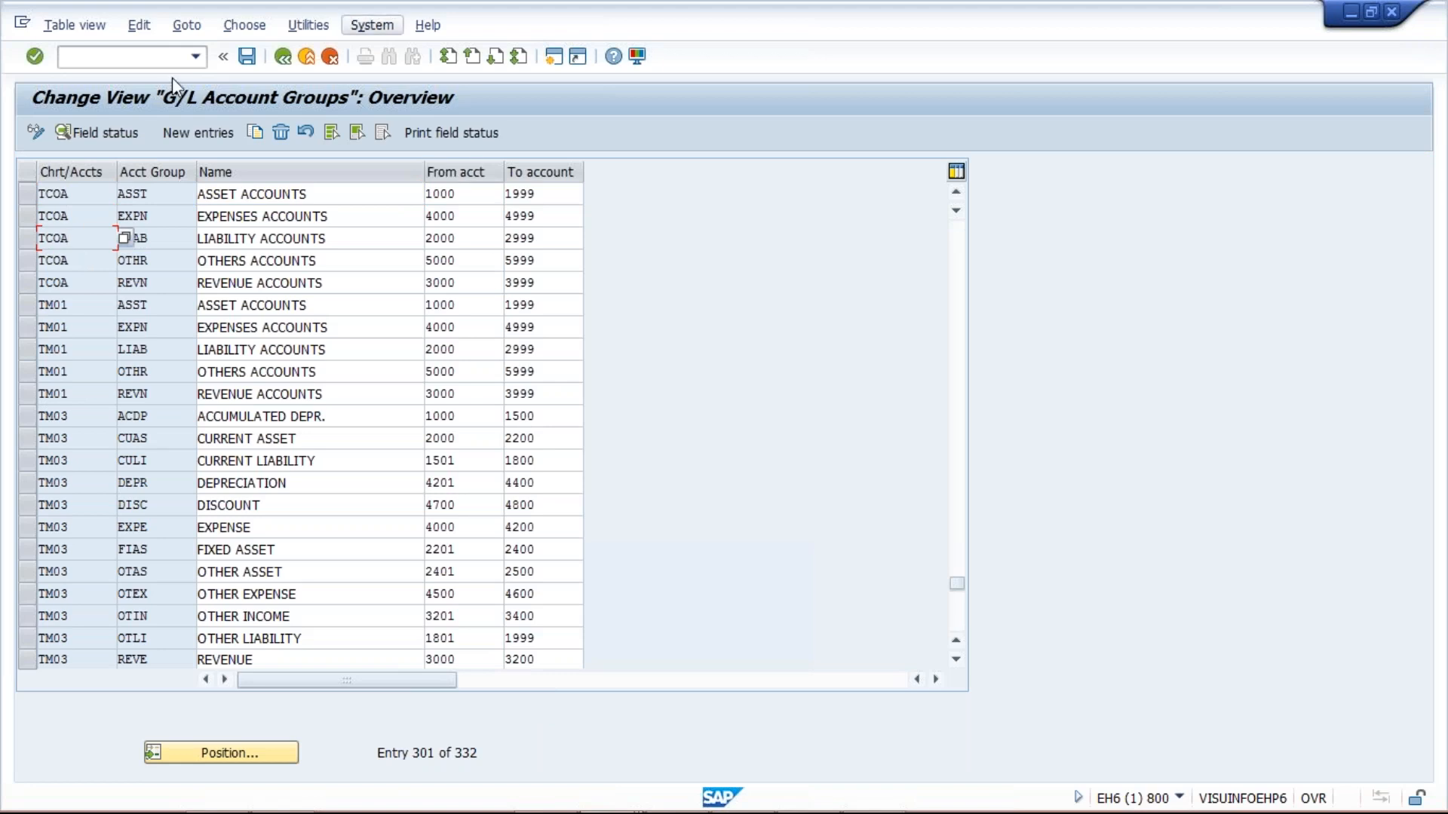
Step: Run transaction FS00 and try to switch the G/L account tree to company code TS02
click(113, 59)
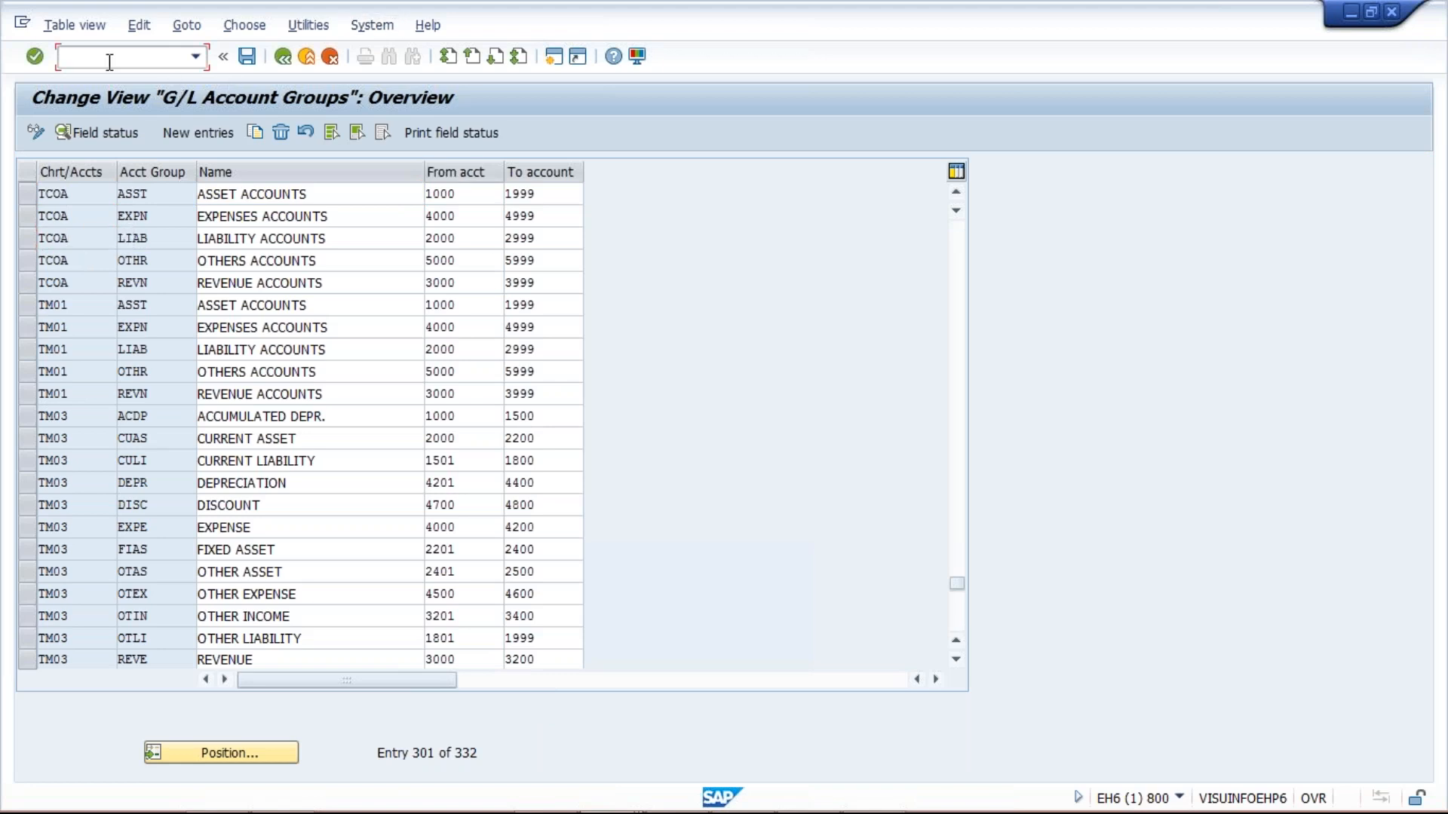
text(/NFS00)
key(Return)
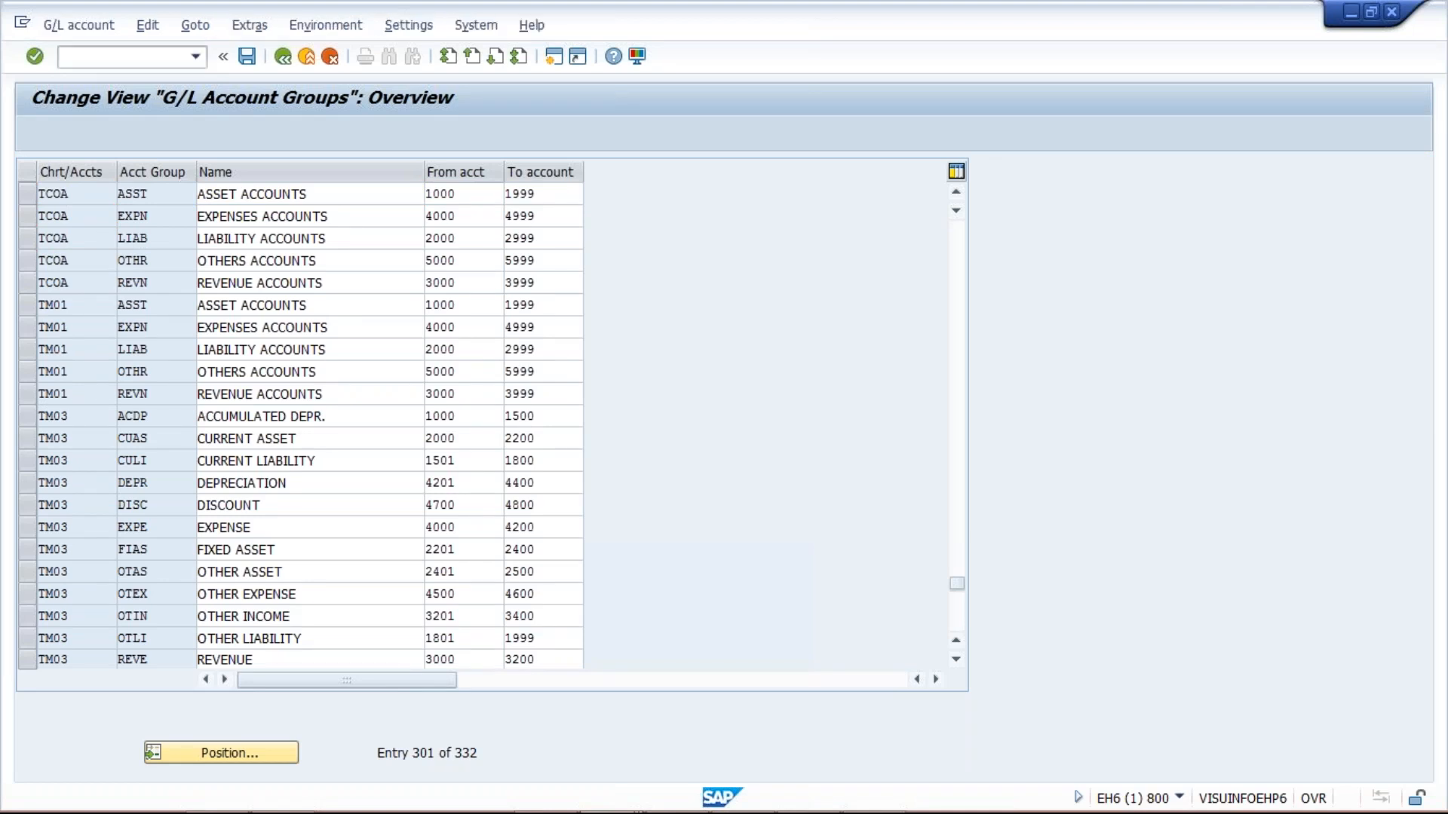
click(255, 167)
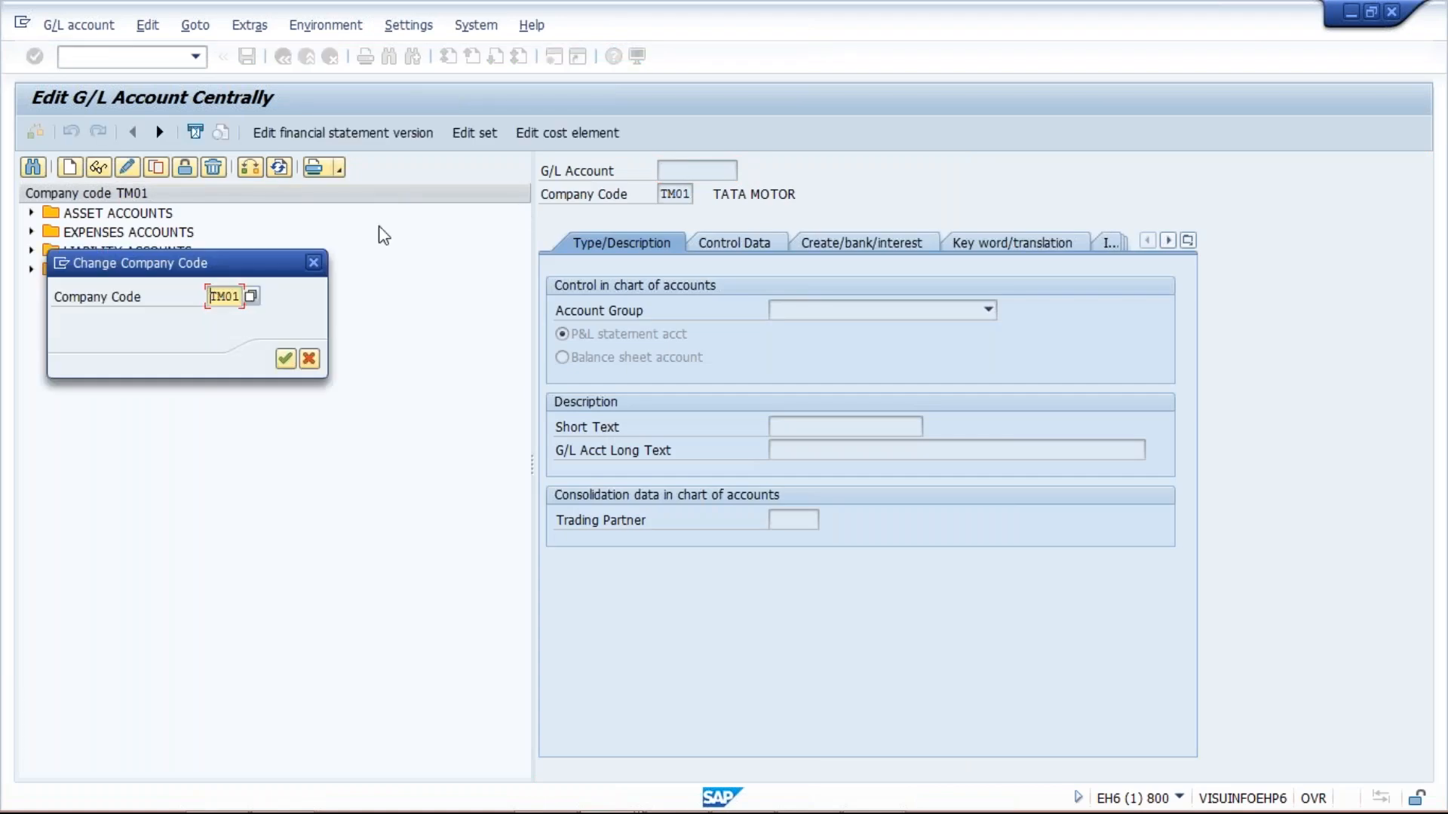
text(TS02)
key(Return)
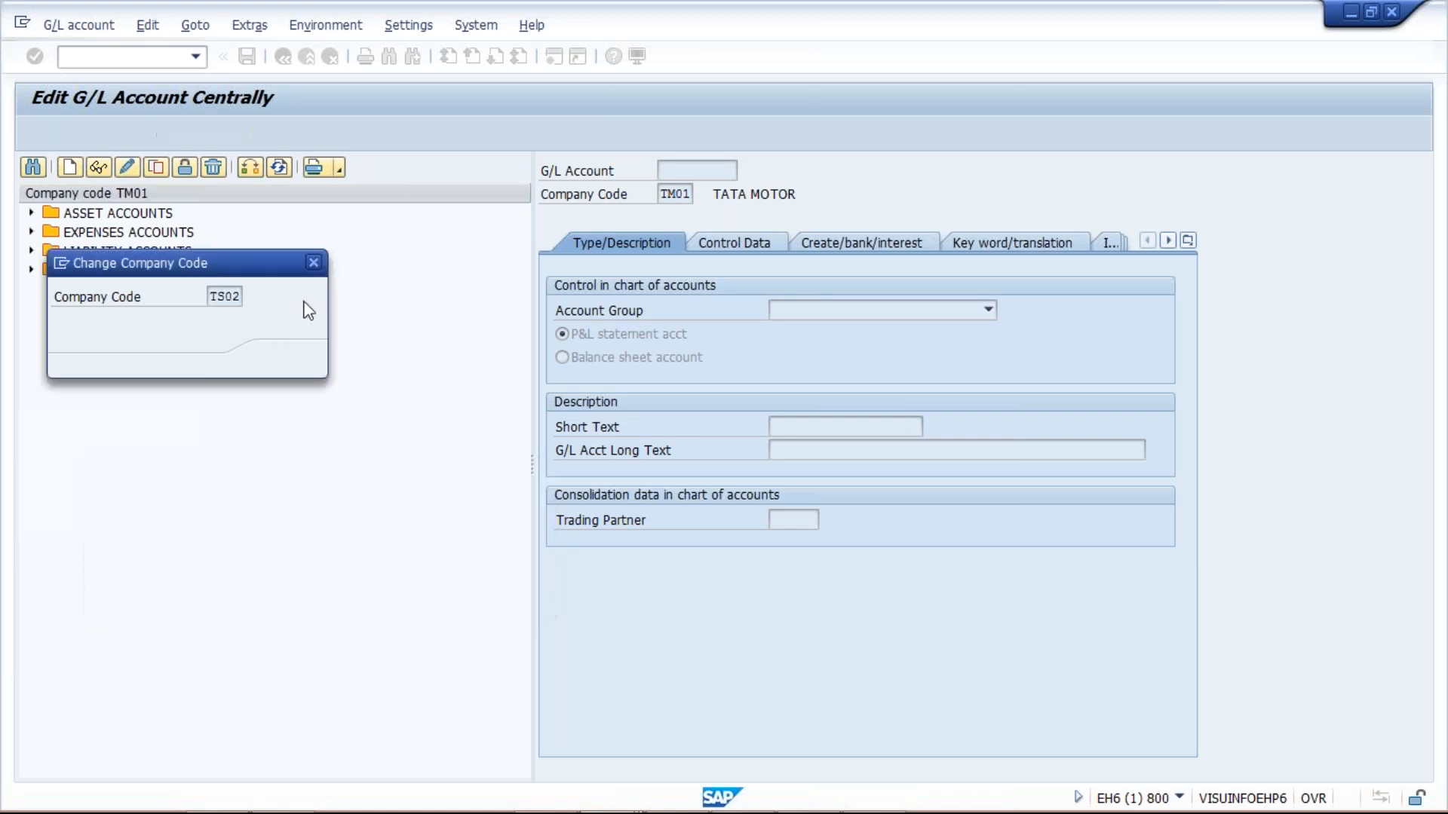
click(315, 263)
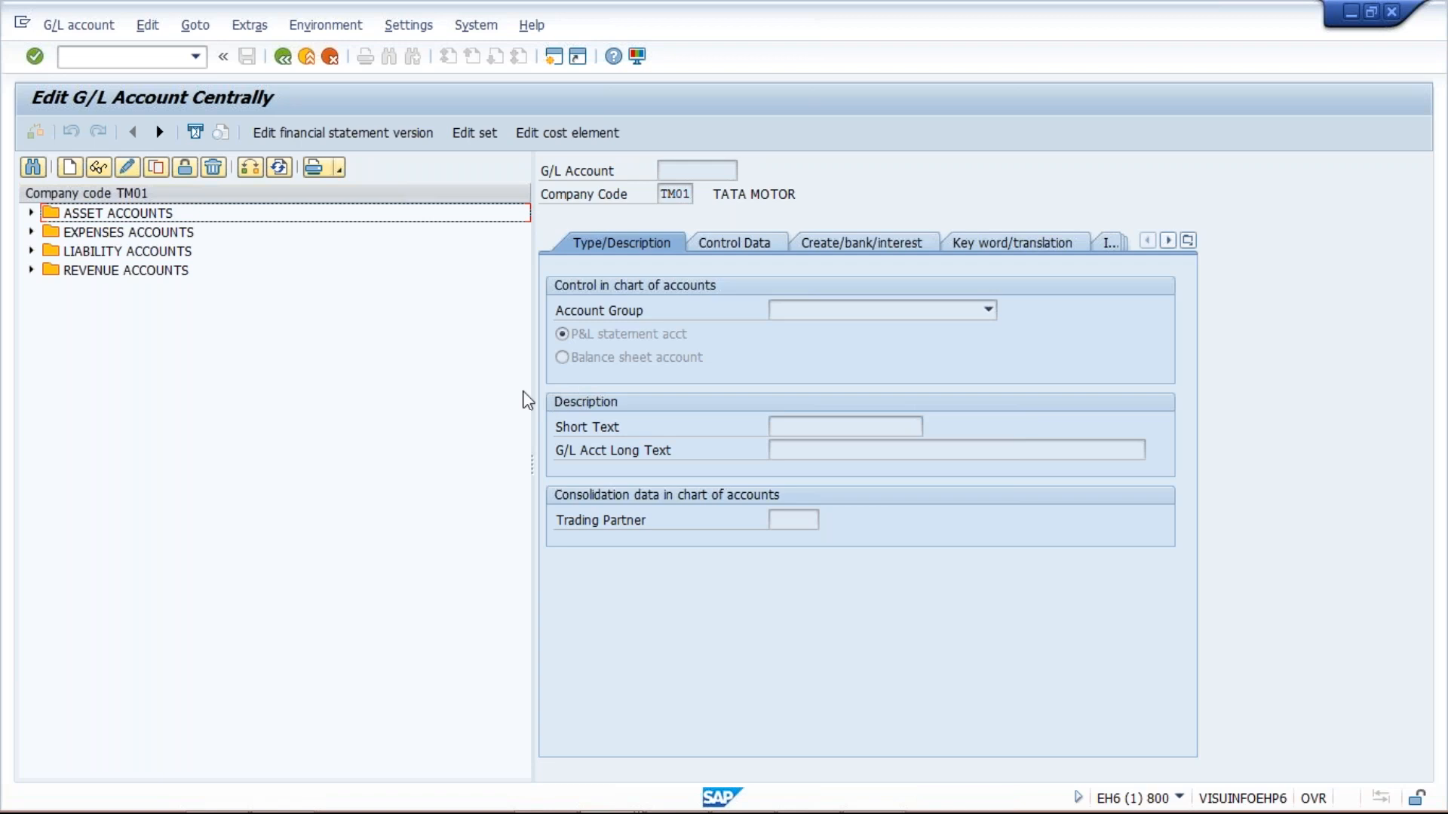
Step: Switch the G/L account tree to company code TM02 and browse its expenses and liability accounts
click(251, 167)
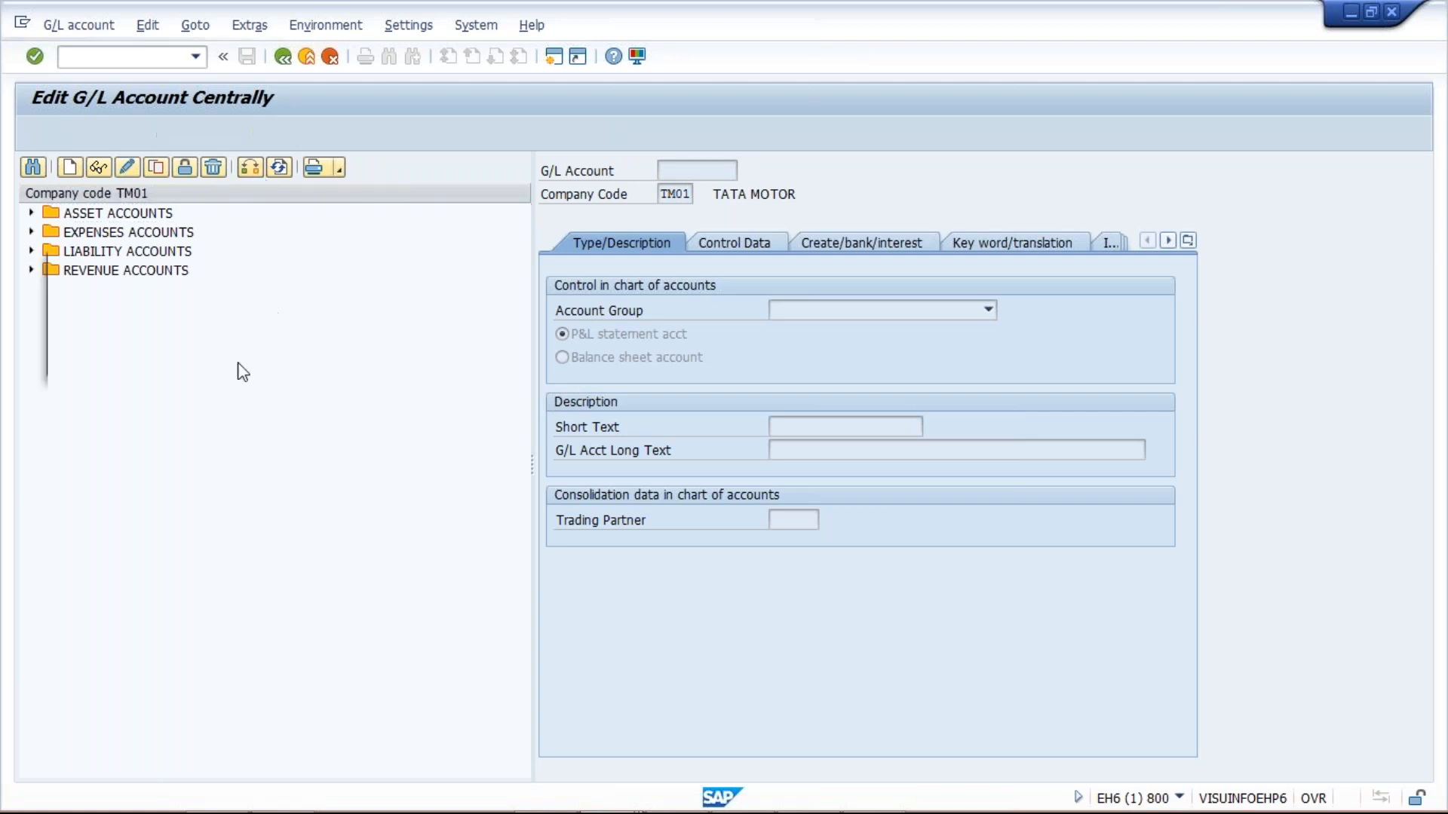
text(02)
key(Return)
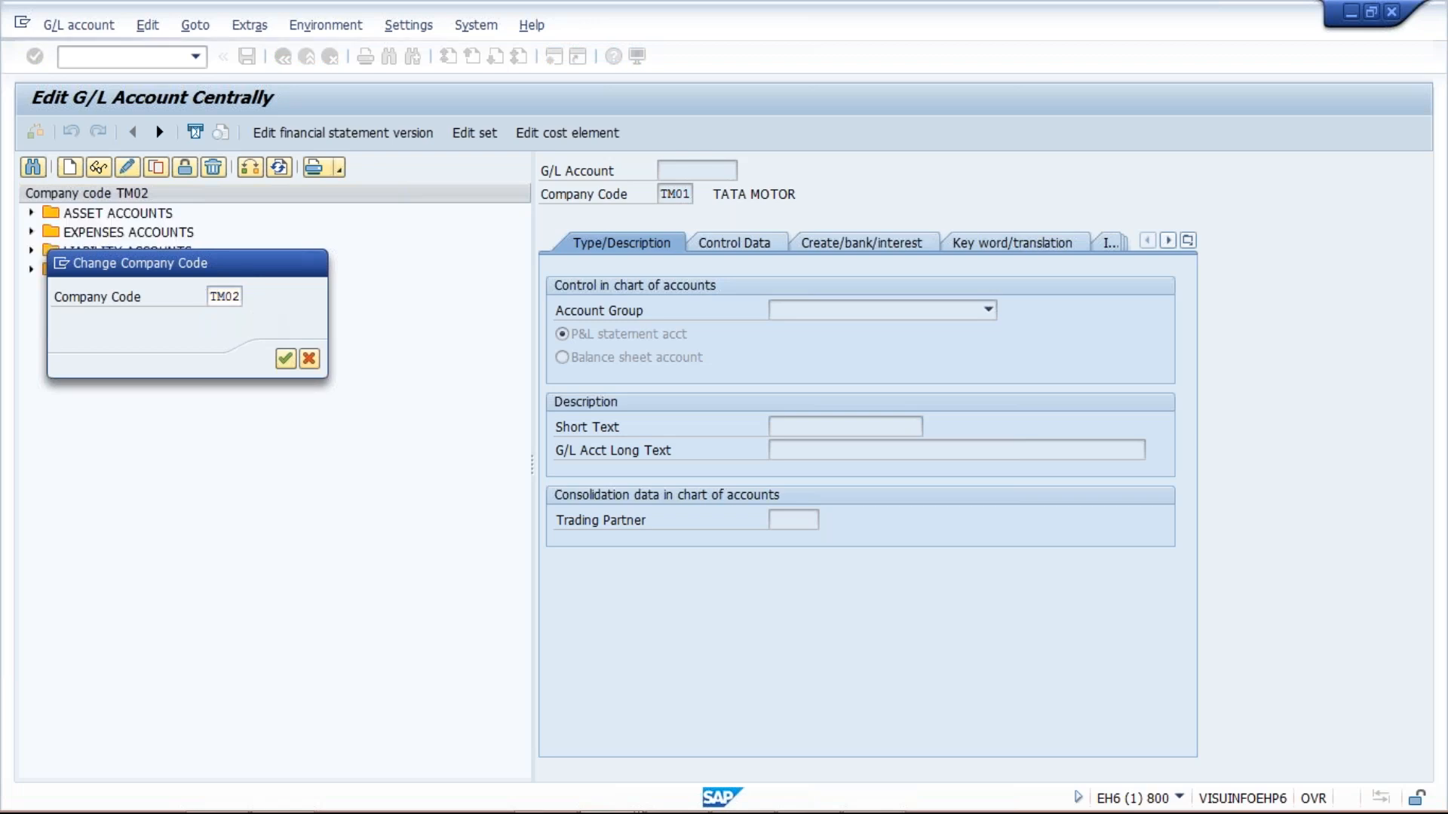
click(31, 231)
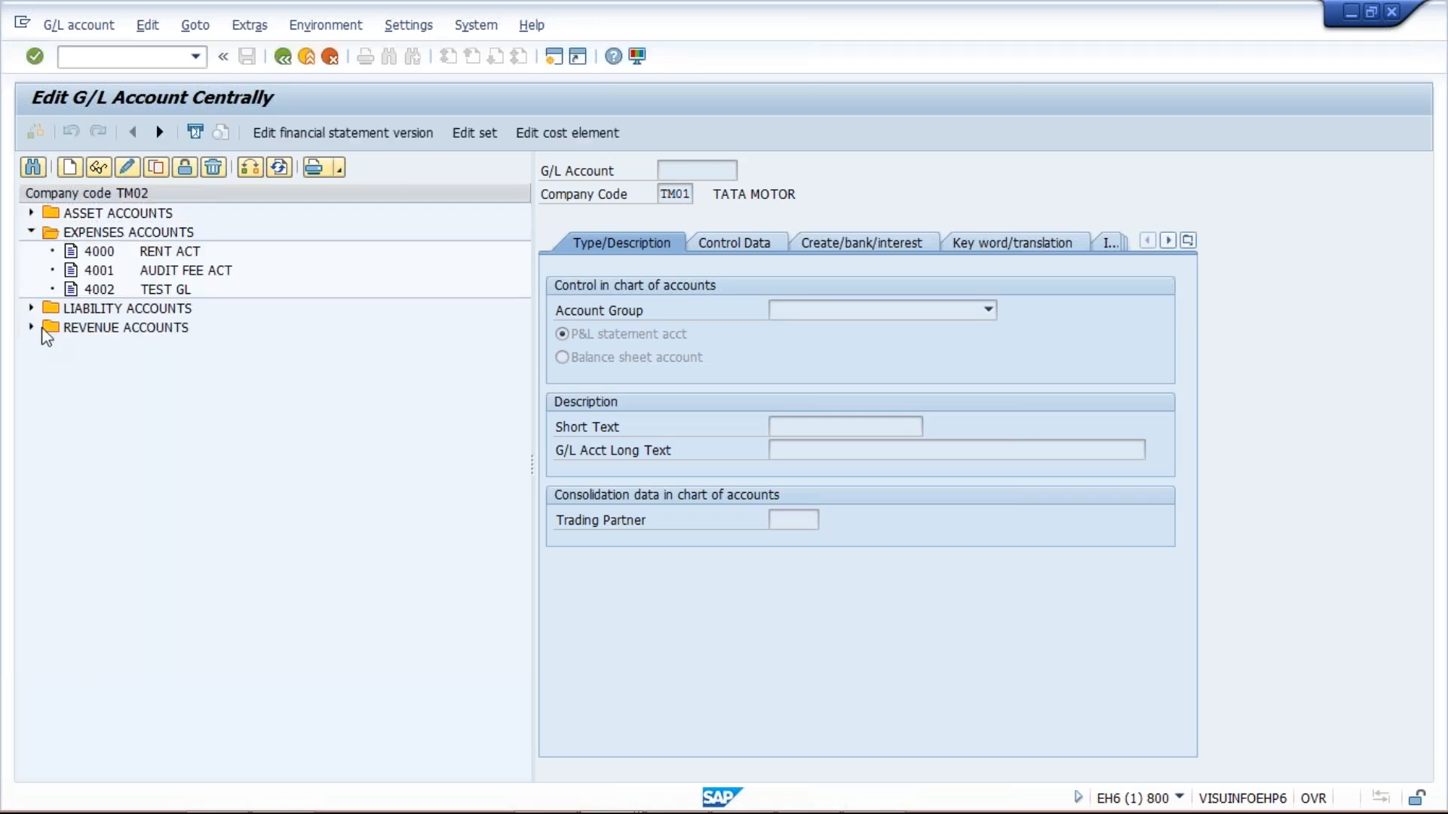
click(31, 308)
click(189, 461)
click(185, 498)
click(165, 332)
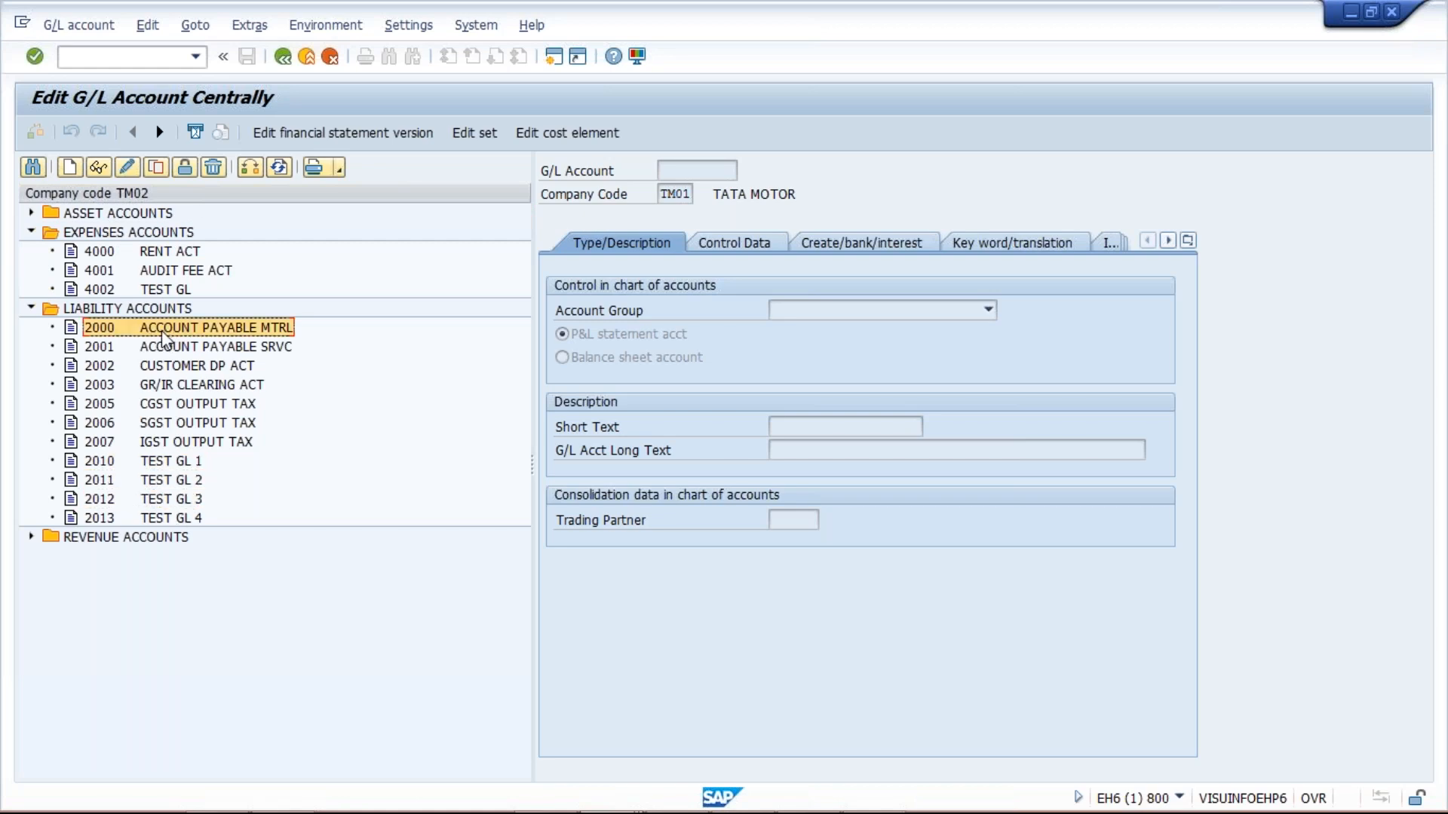
Step: Open an additional SAP session and return to the G/L account session
click(553, 59)
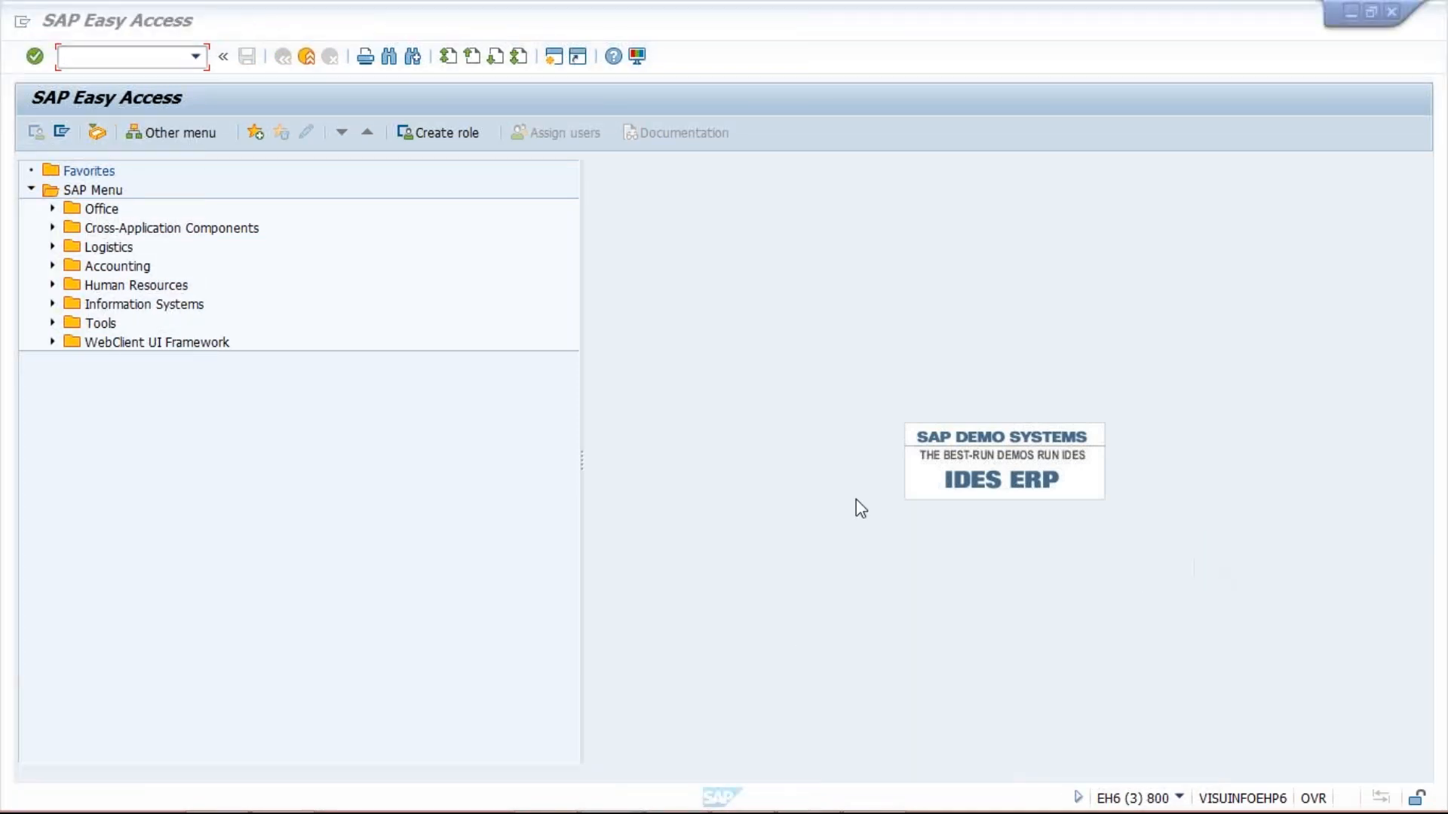
key(alt+Tab)
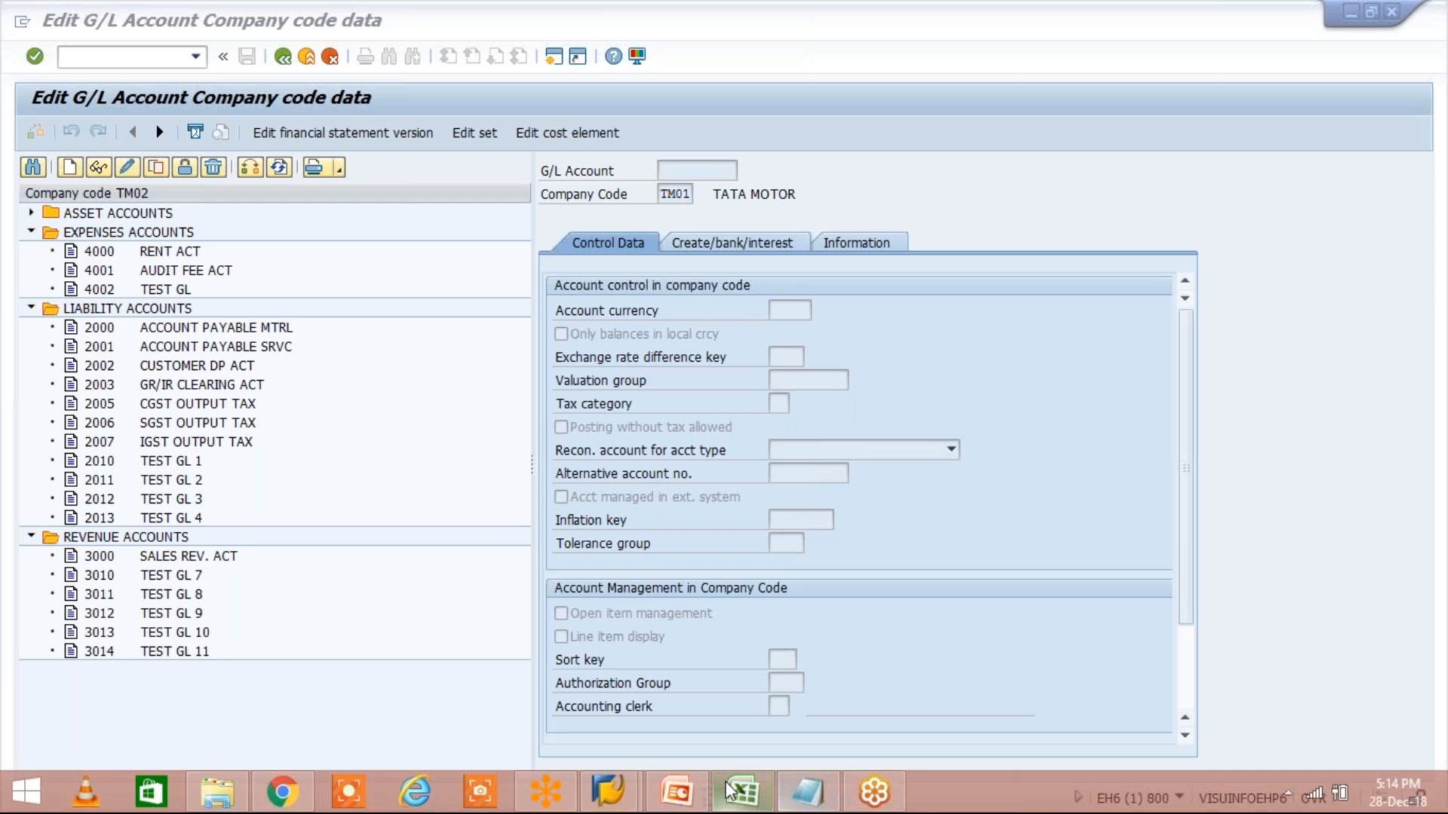
Step: Switch to Excel and change the company codes on Sheet3 to TM02 in H3 and TS02 in H4
click(728, 790)
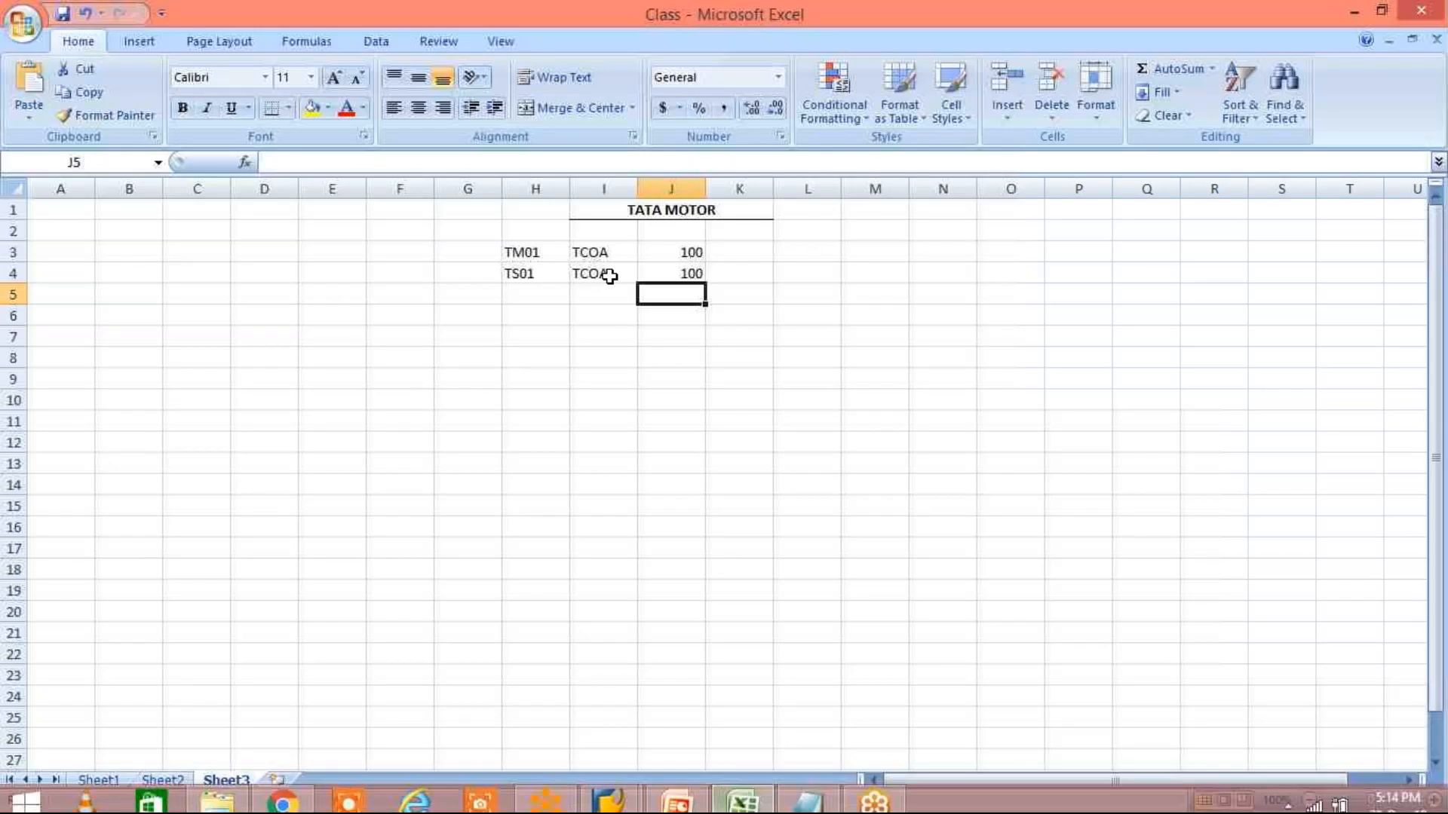
click(531, 252)
click(339, 162)
key(BackSpace)
text(2)
key(Return)
click(326, 161)
key(BackSpace)
text(2)
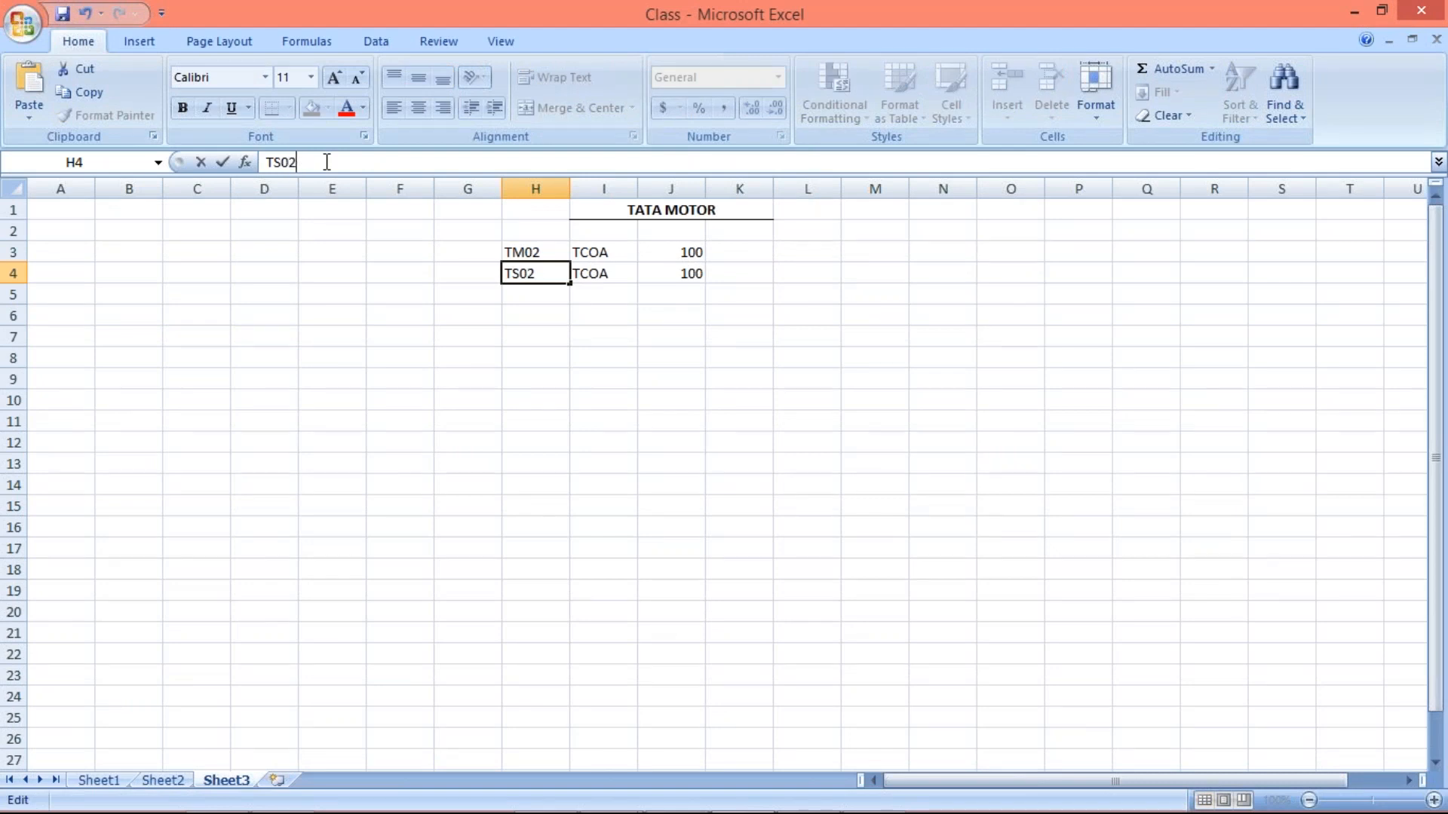
click(468, 379)
Step: Clear the value in J4 beside TS02 and select the TM02 and TCOA cells in row 3
click(595, 273)
click(520, 274)
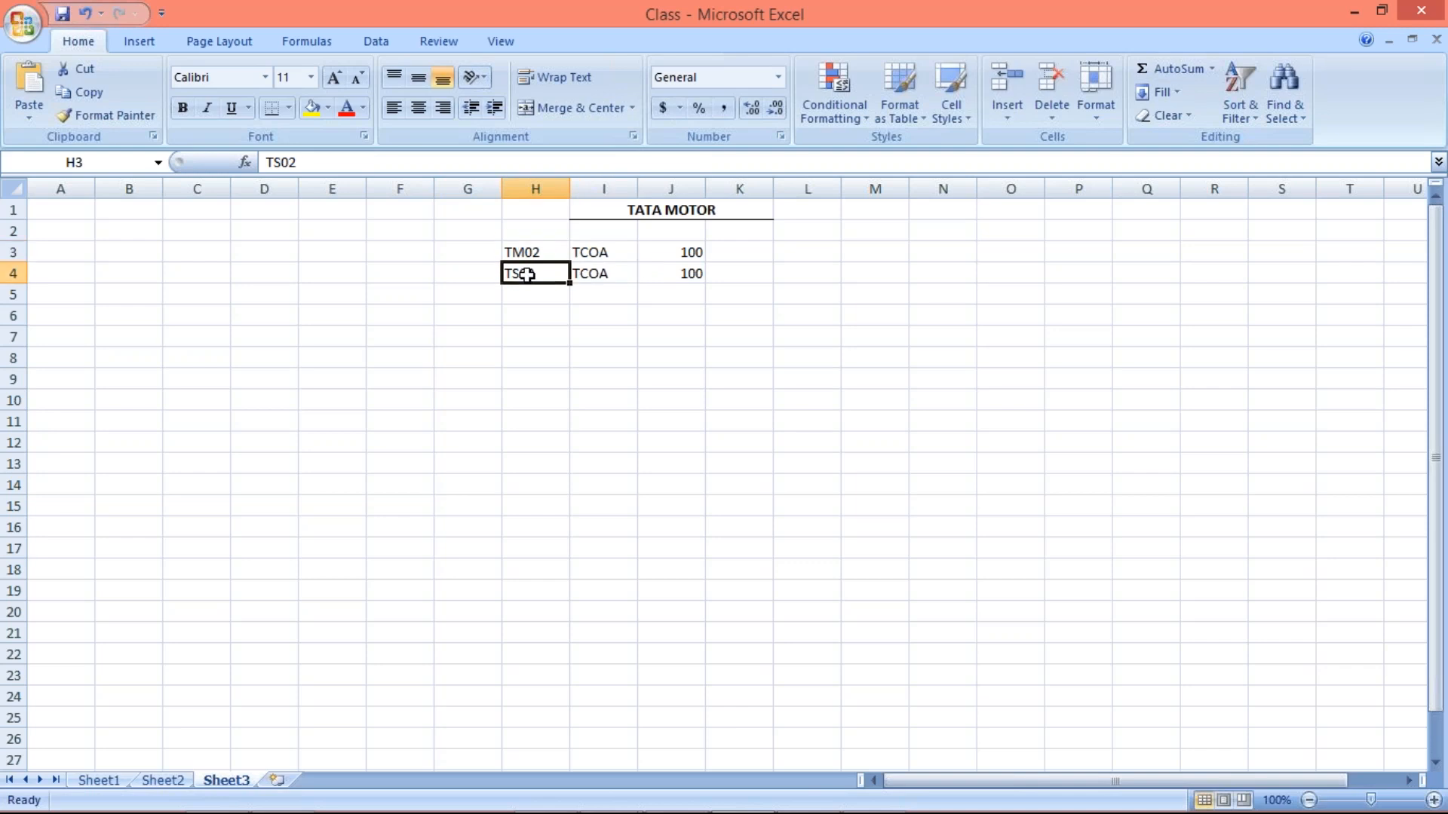
click(700, 245)
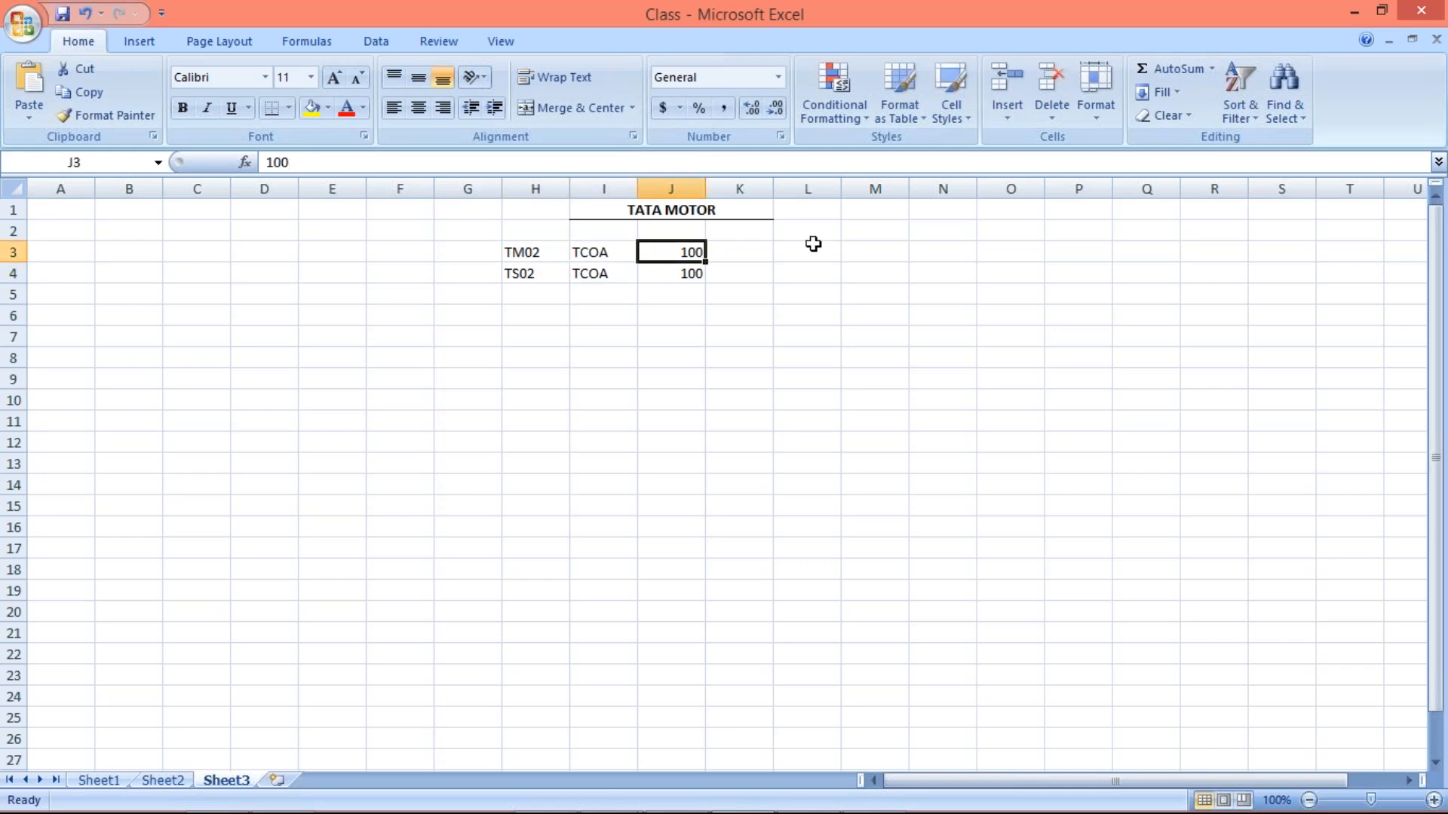
key(Down)
key(Delete)
click(598, 251)
click(683, 258)
click(511, 251)
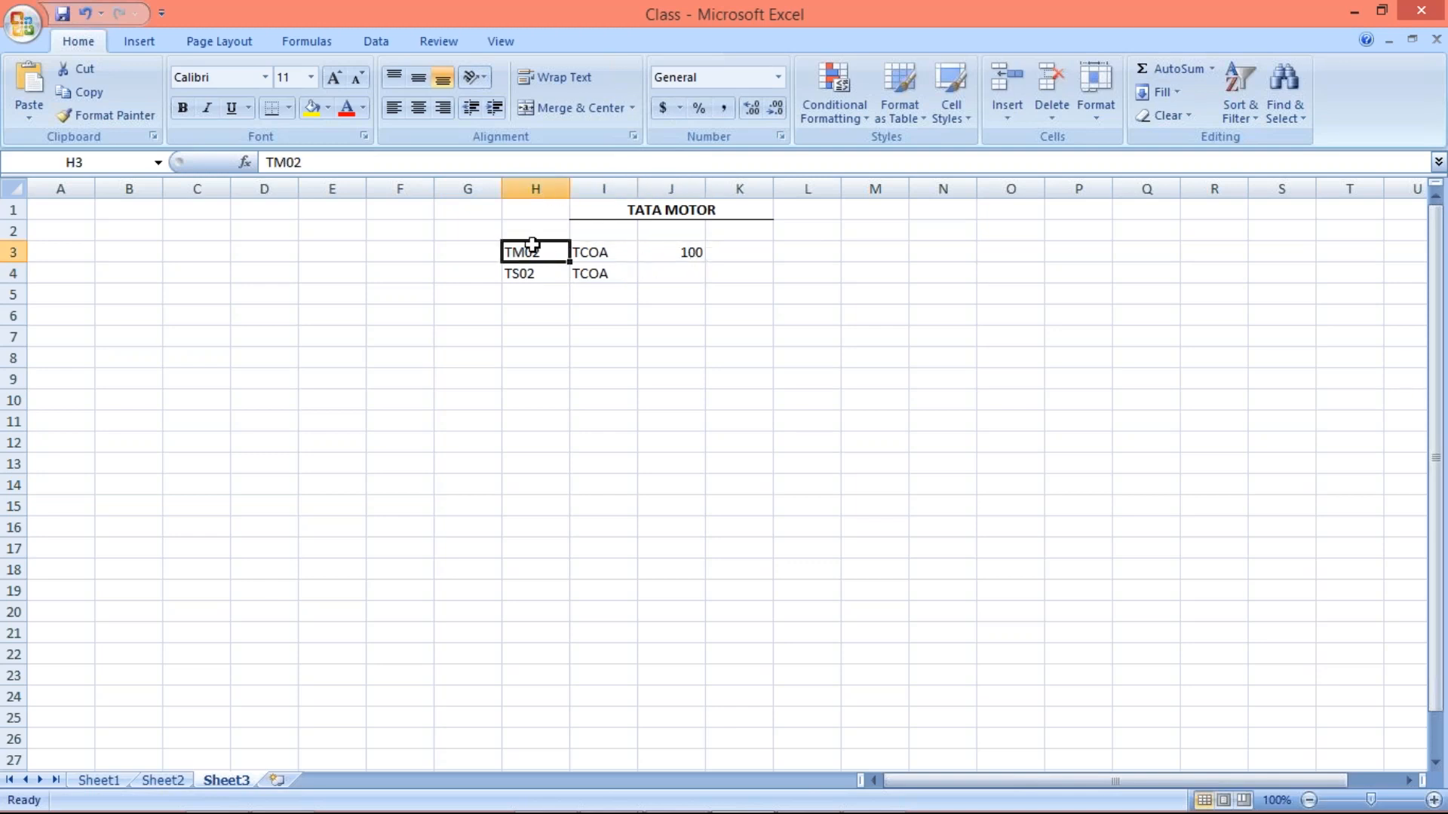
drag(565, 251, 626, 256)
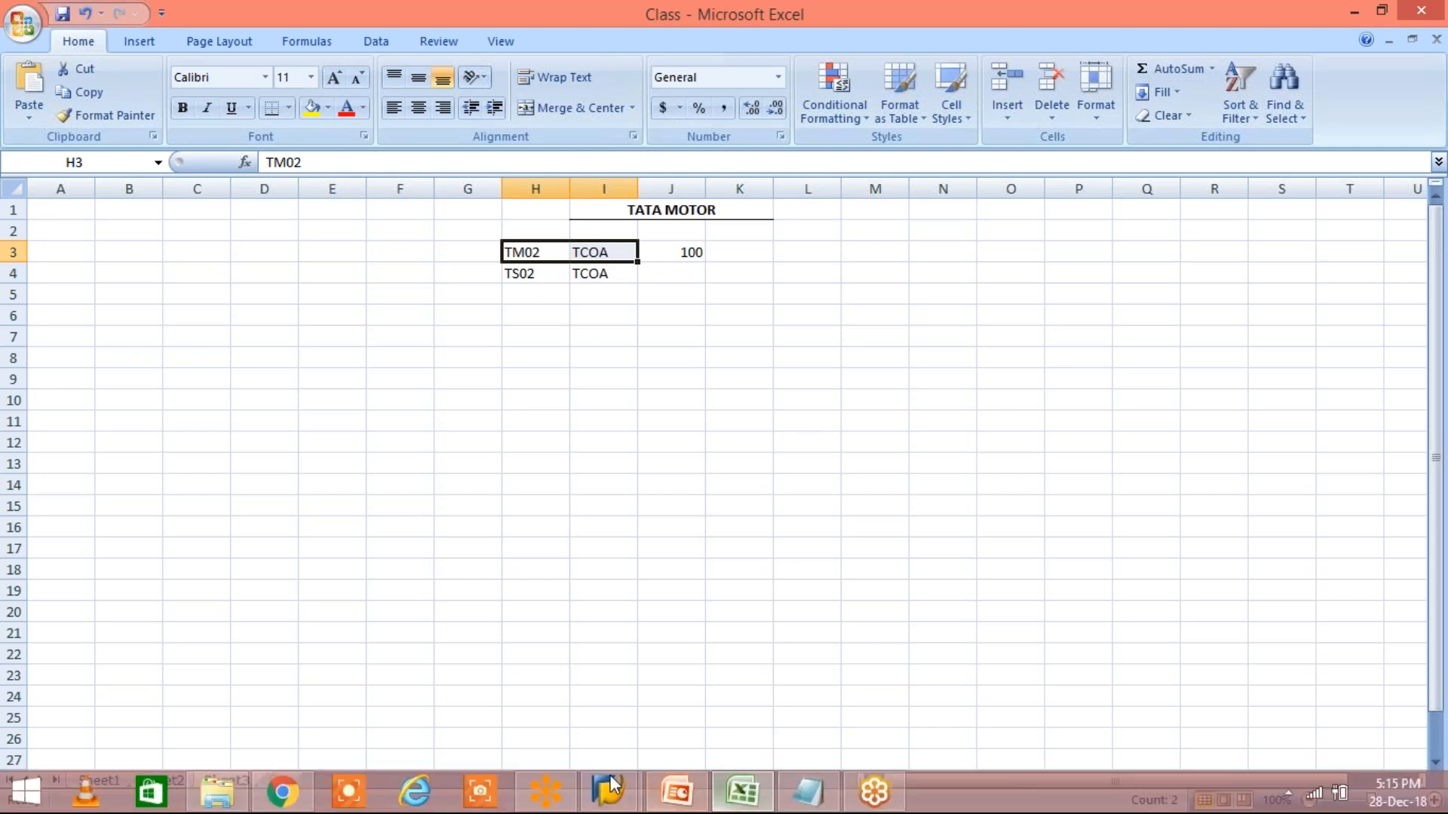
Step: Switch back to SAP and try to change the company code of the G/L account data to TS02
click(607, 790)
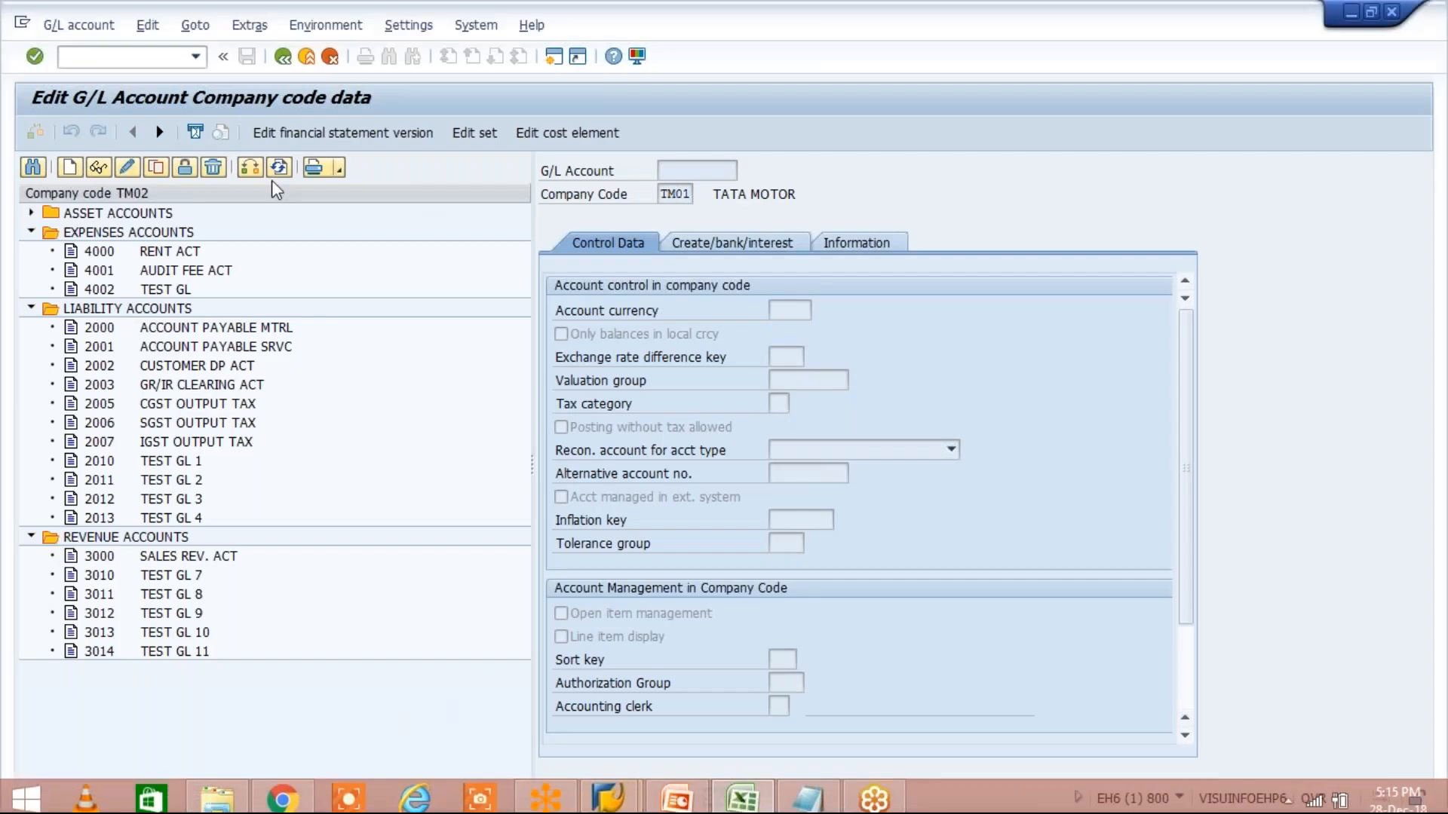
click(251, 169)
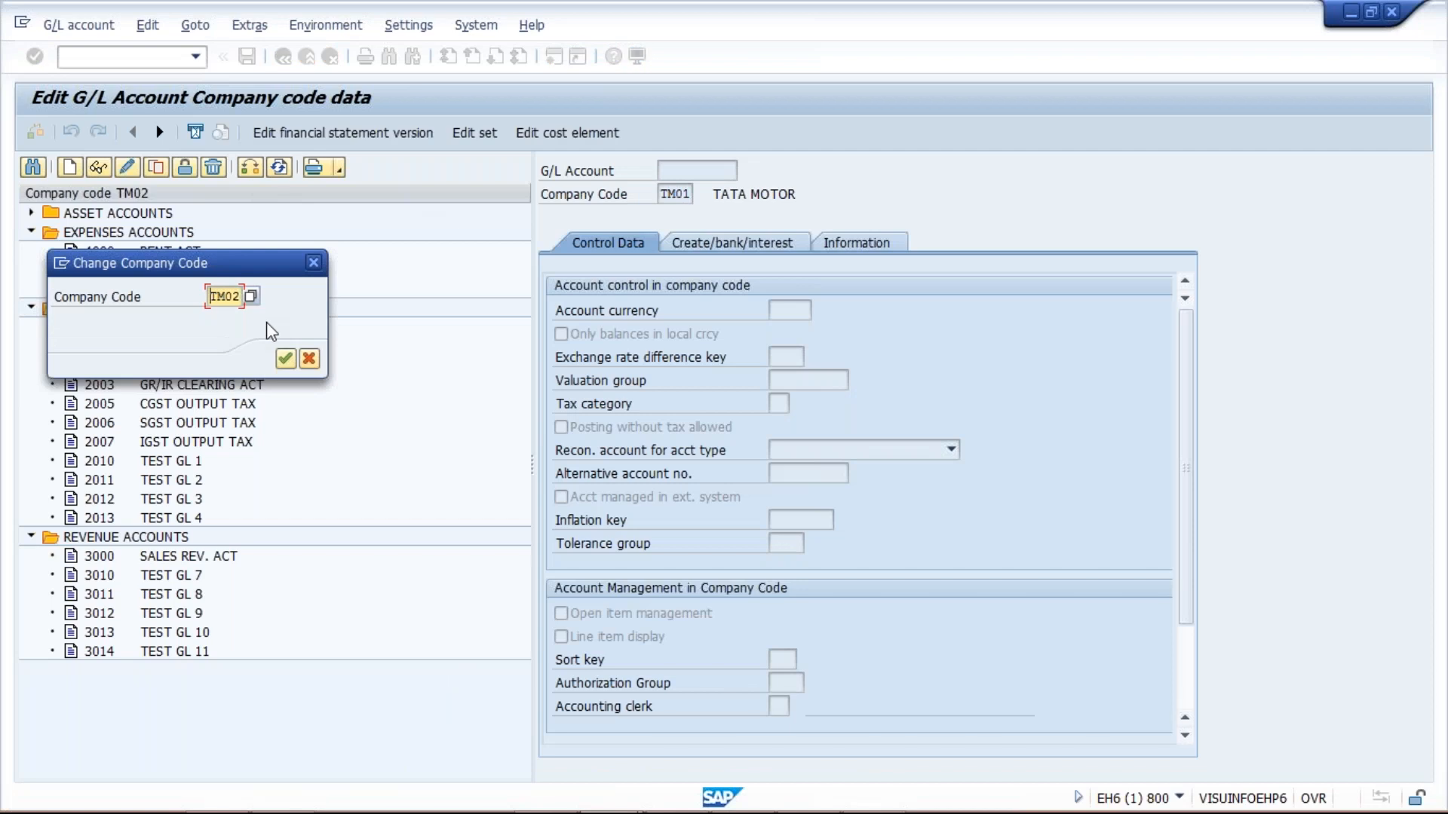
key(Return)
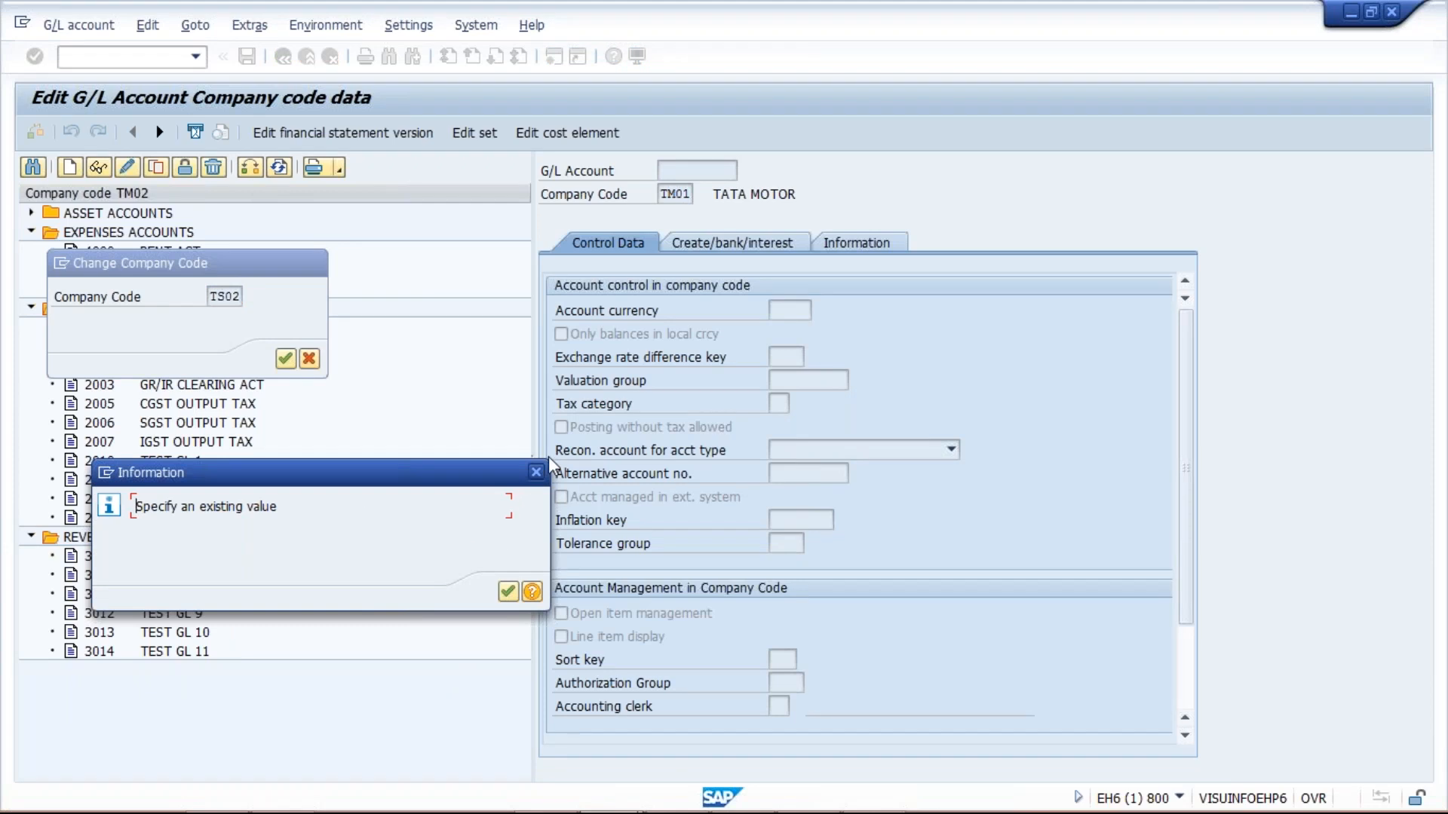
click(535, 472)
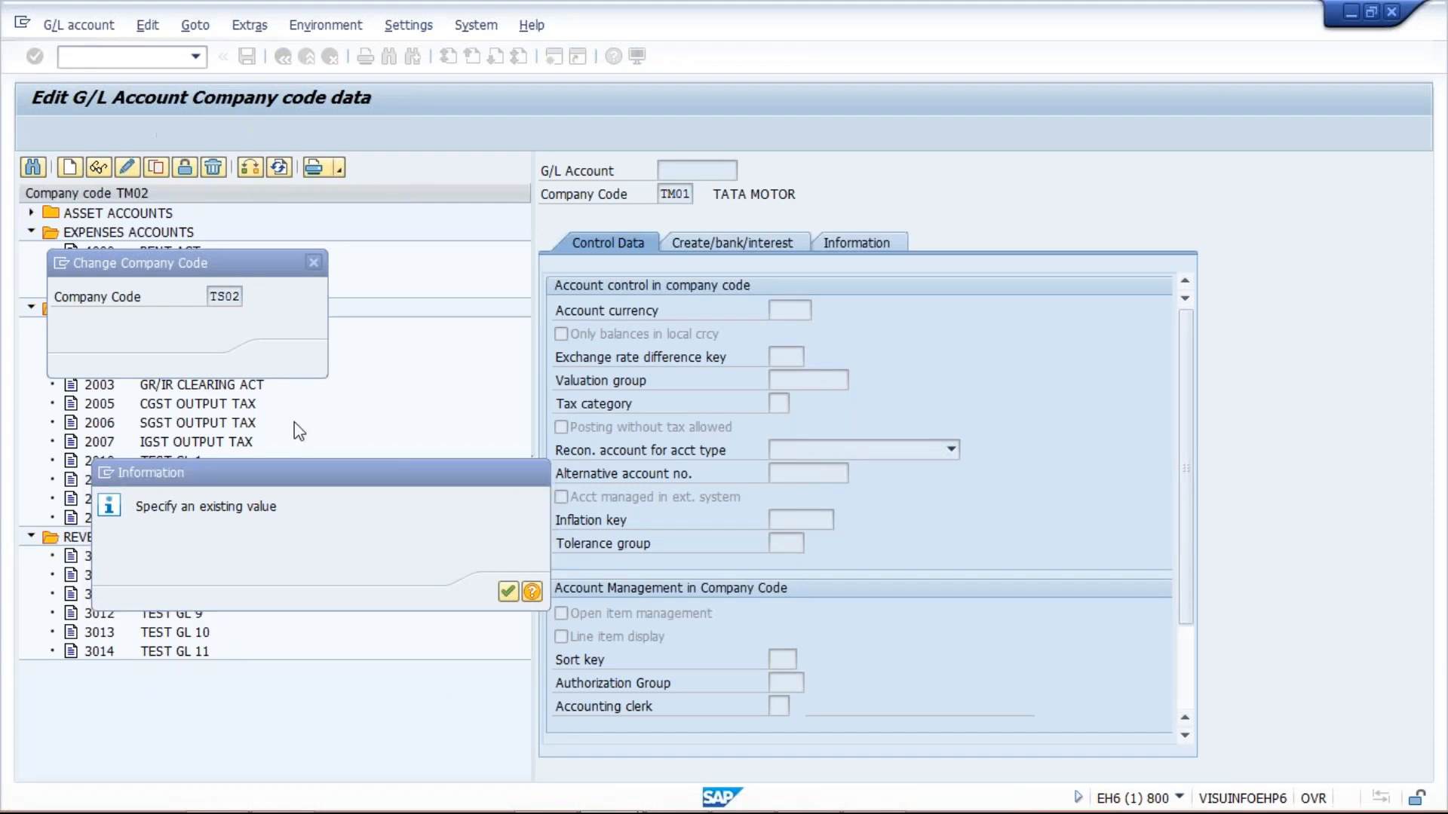
click(314, 262)
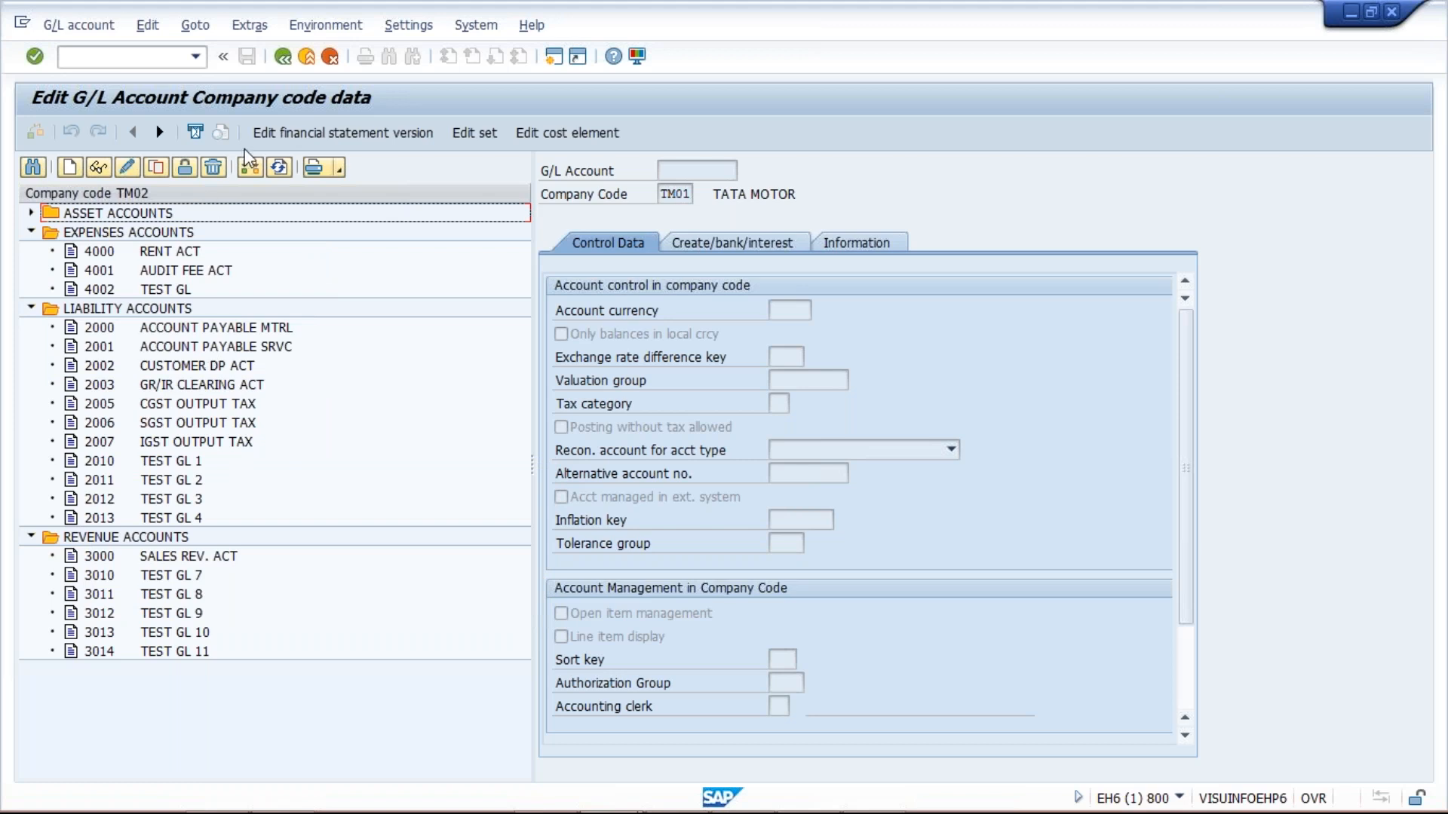
Step: Run transaction FS00 and switch the G/L account tree to company code TM02
click(137, 58)
text(/NFS)
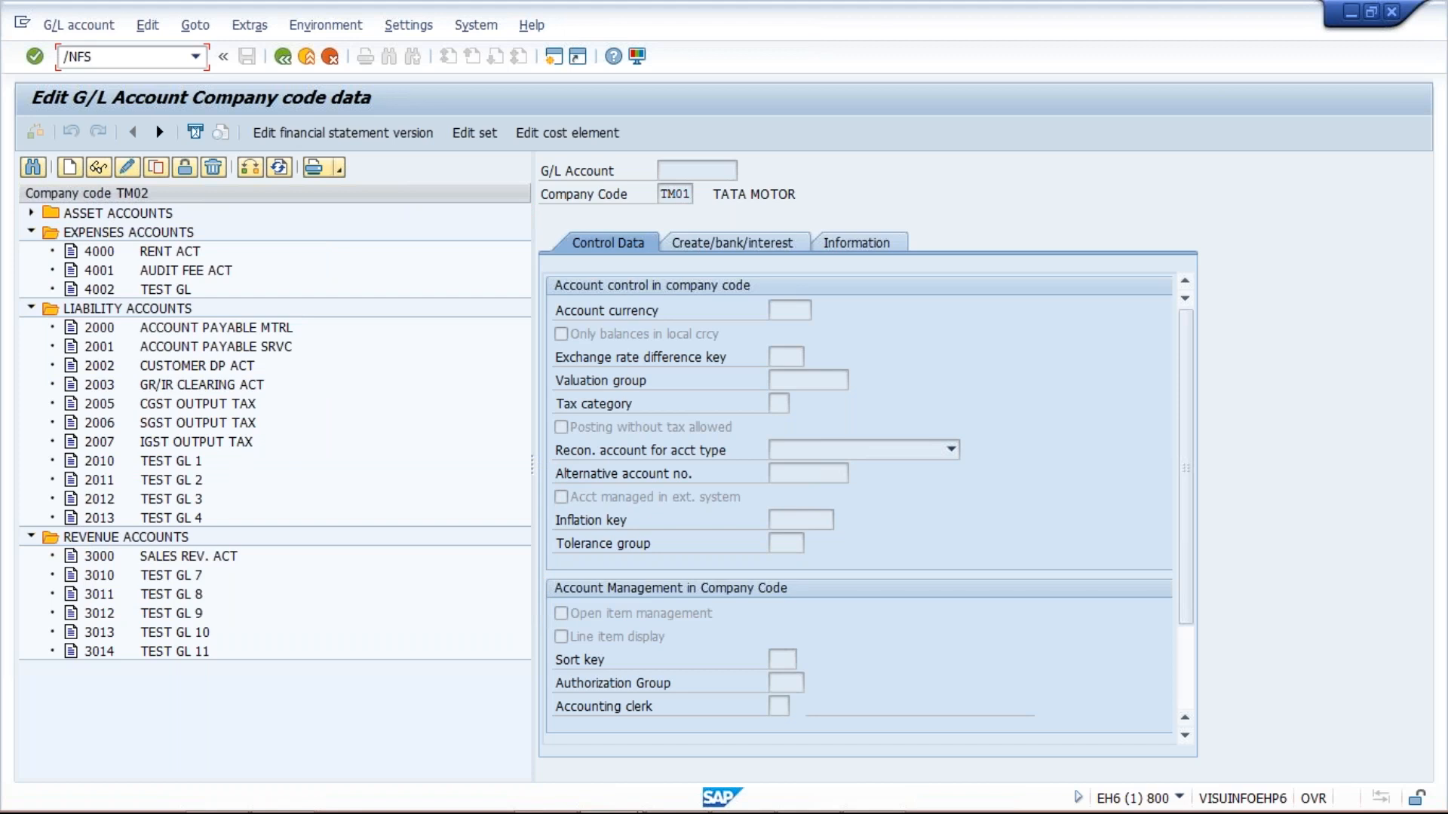
text(00)
key(Return)
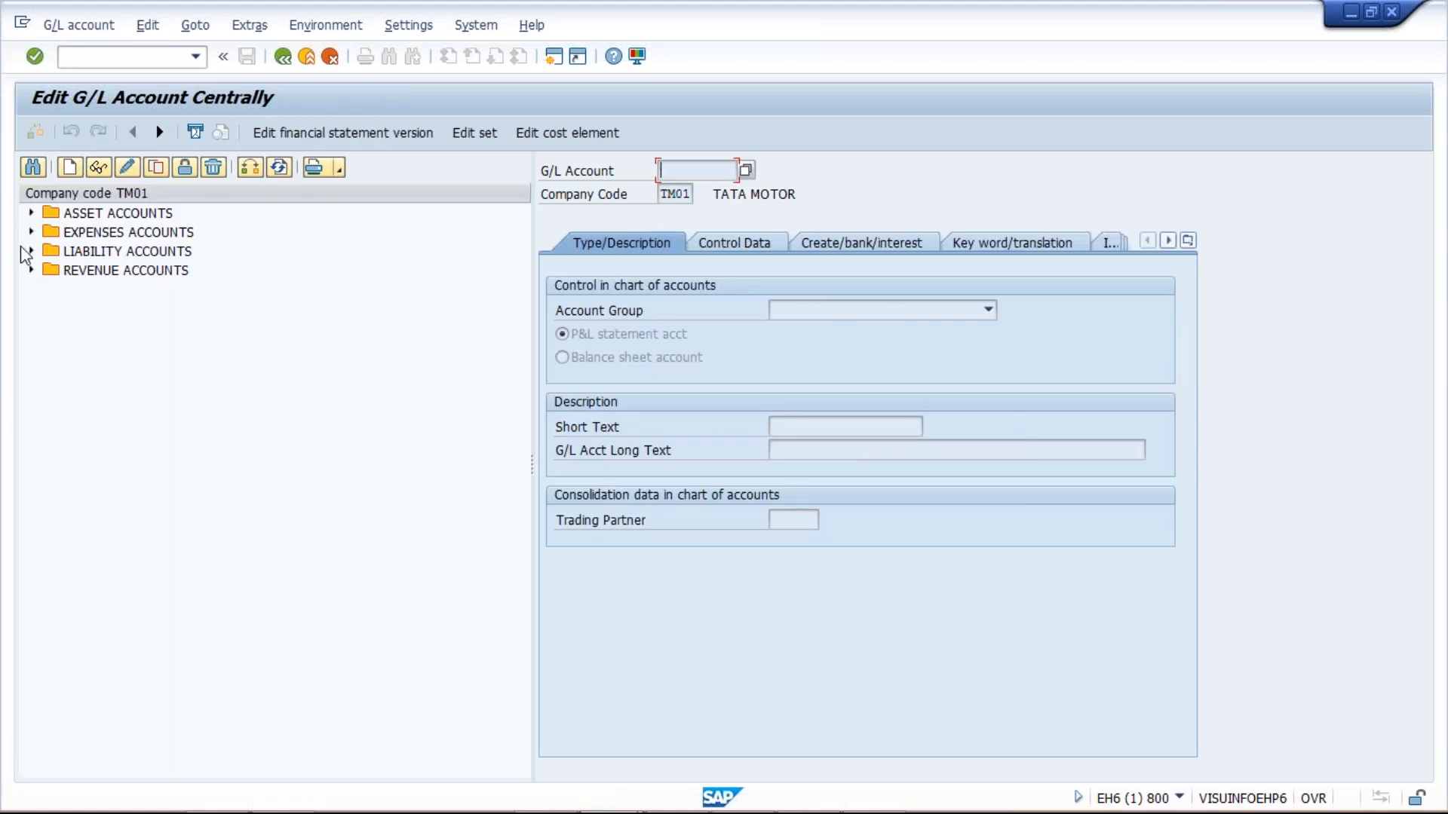
click(30, 251)
click(251, 168)
click(236, 295)
text(2)
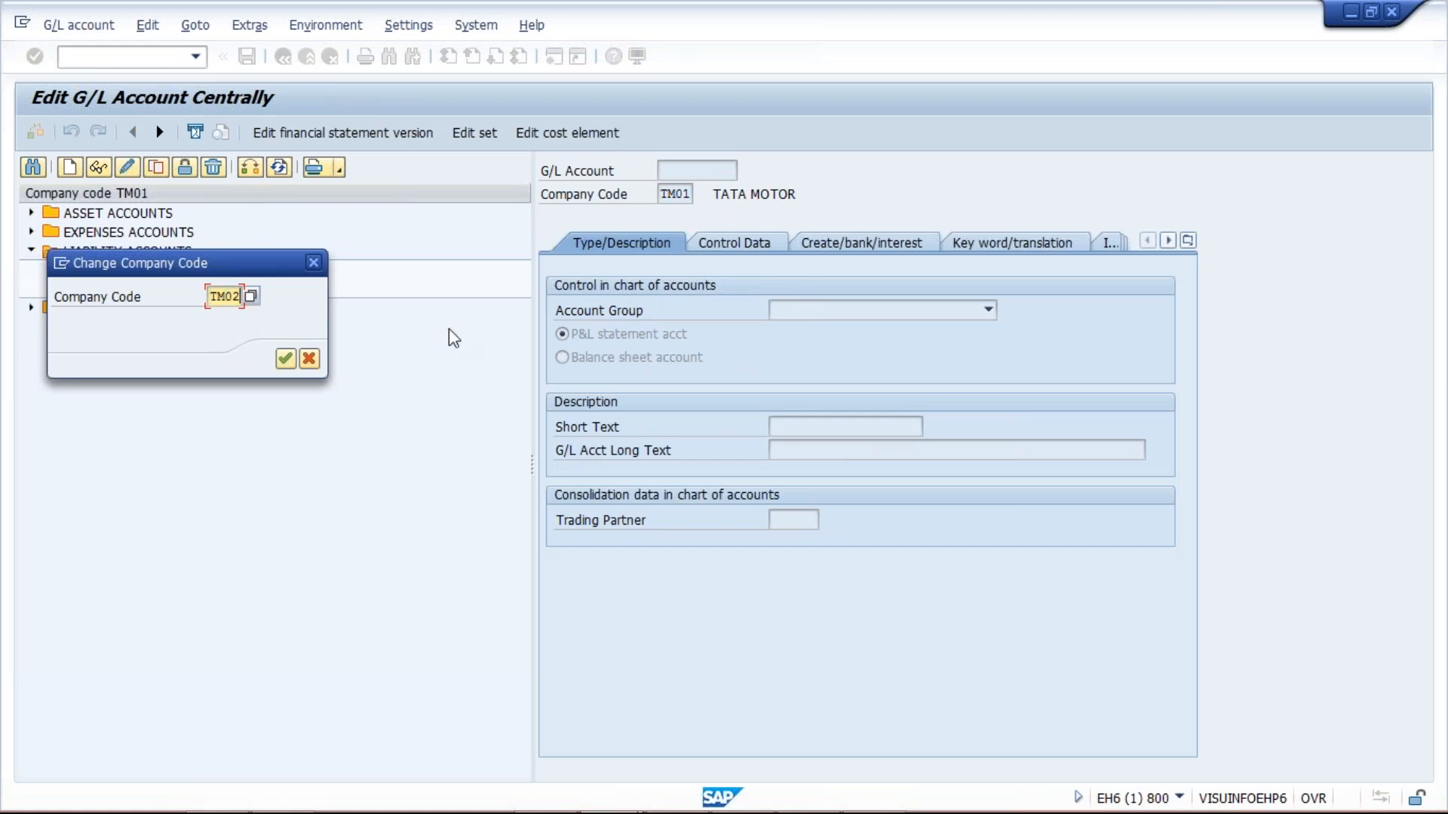
key(Return)
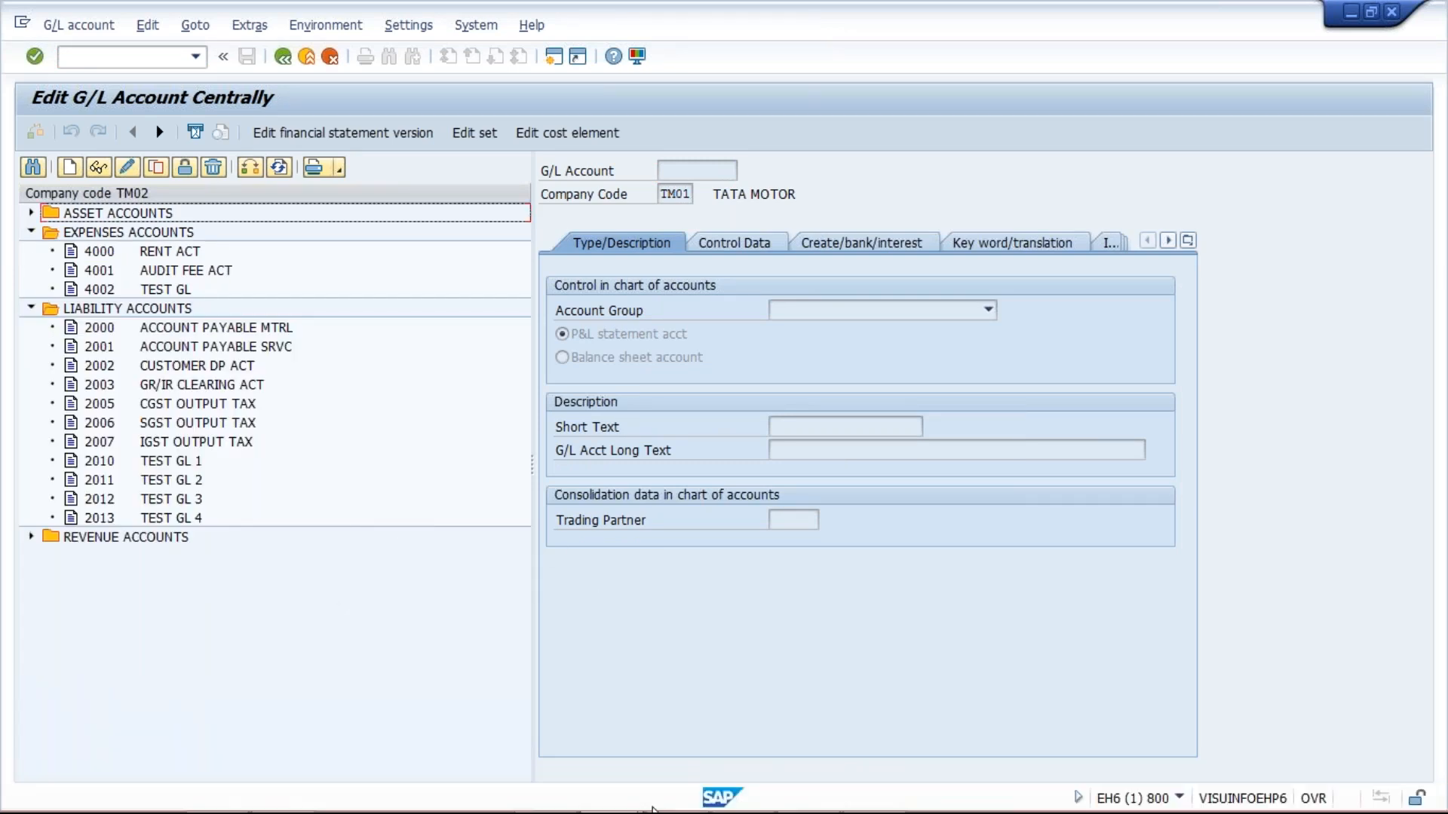
Step: Switch to Excel and go over company code TS02, its chart of accounts TCOA and cell J4
click(743, 793)
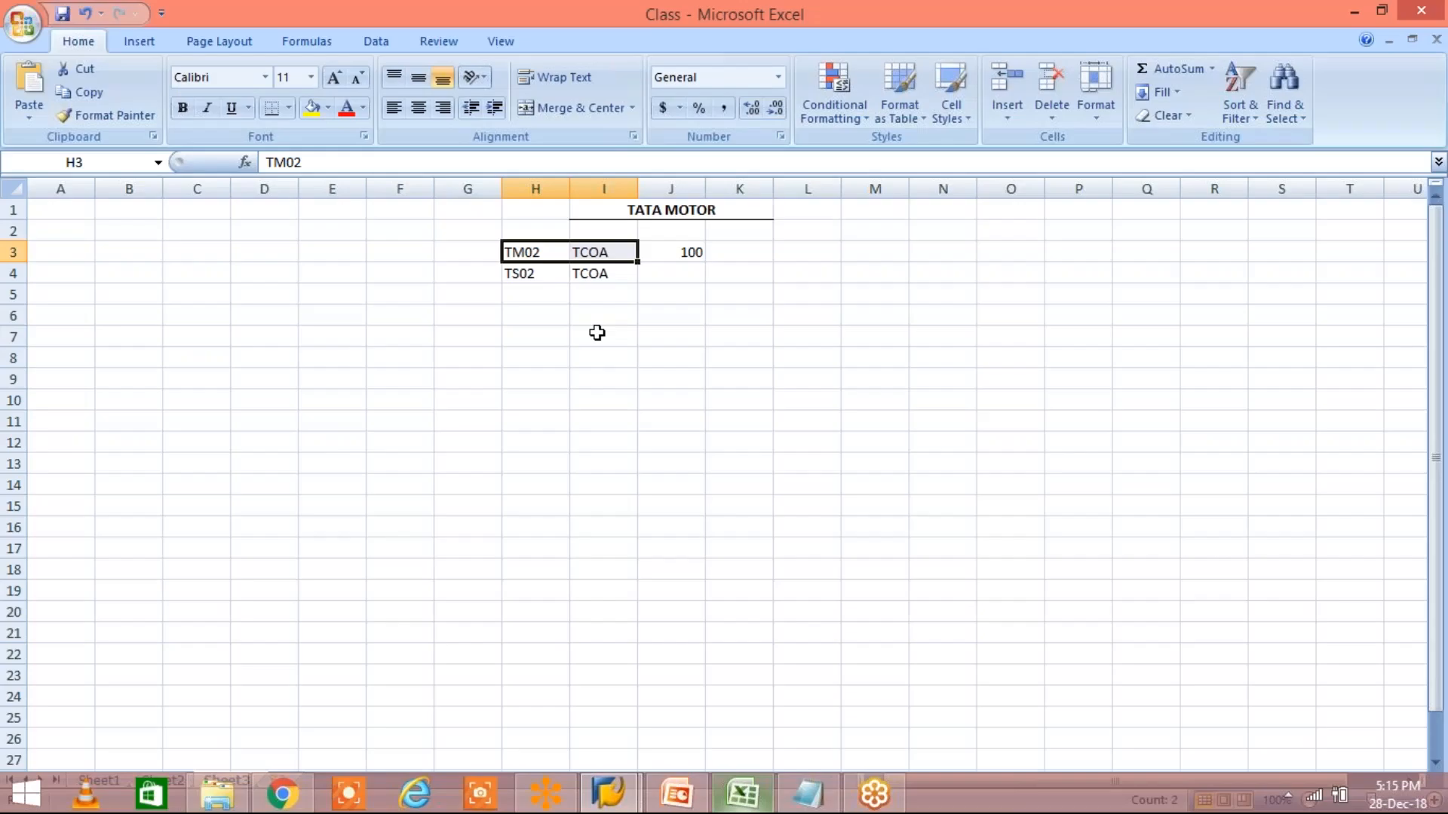
click(595, 275)
click(520, 273)
click(591, 276)
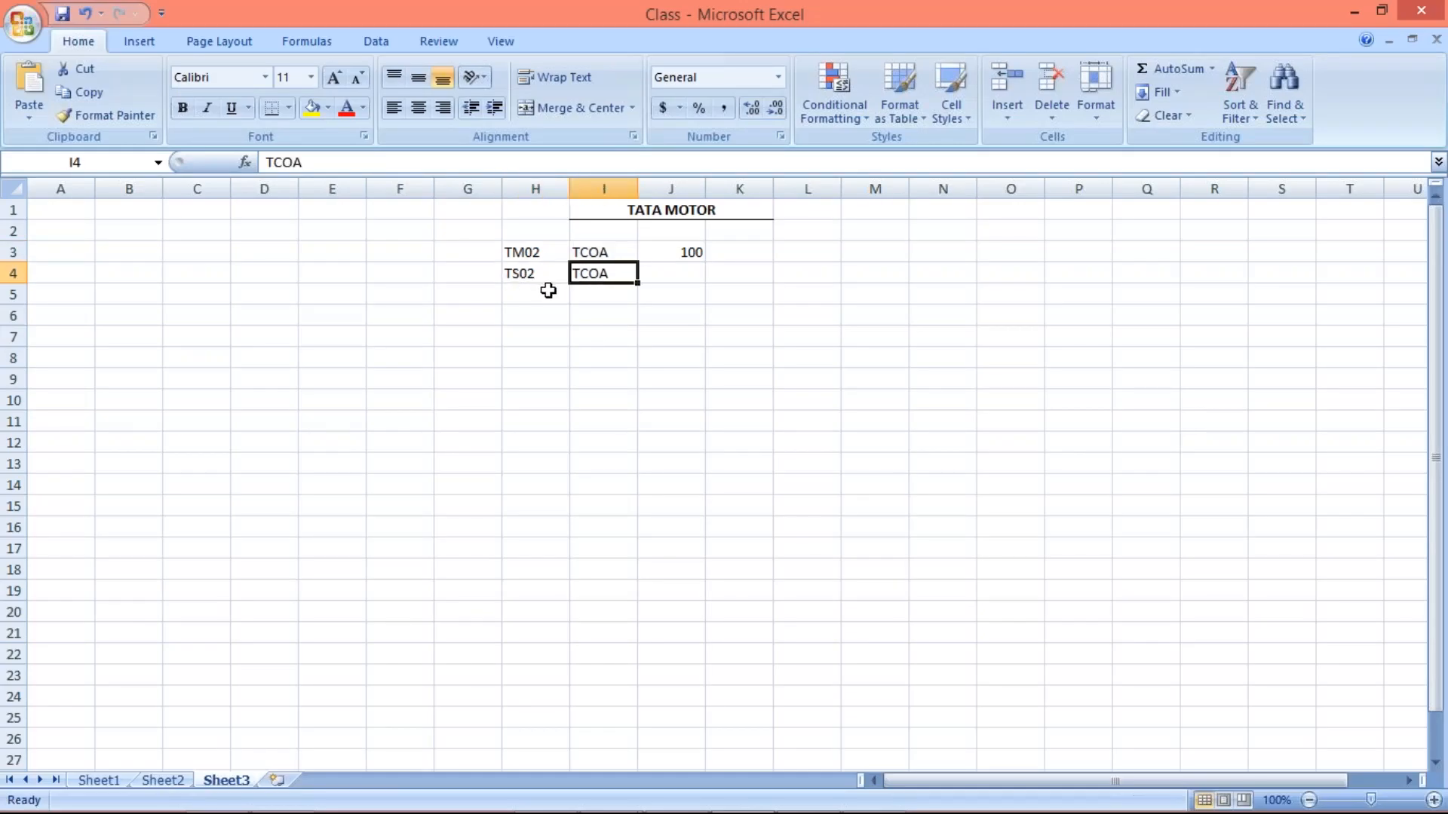
click(548, 290)
click(532, 275)
click(575, 273)
click(535, 277)
click(664, 270)
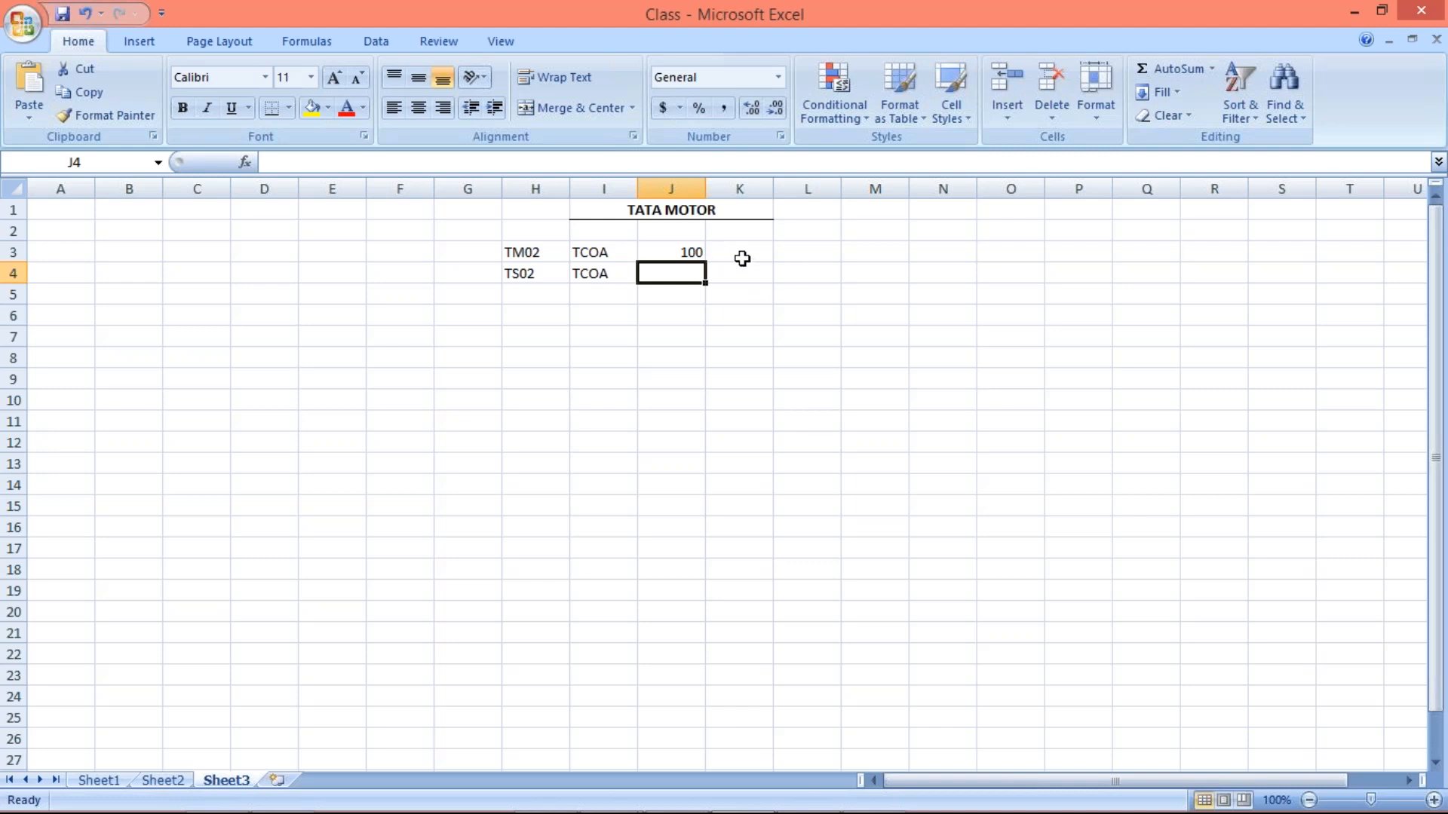
Step: Enter COA in cell K3 and CMP. CD. in cell L3 beside the TM02 row
click(738, 257)
text(COA)
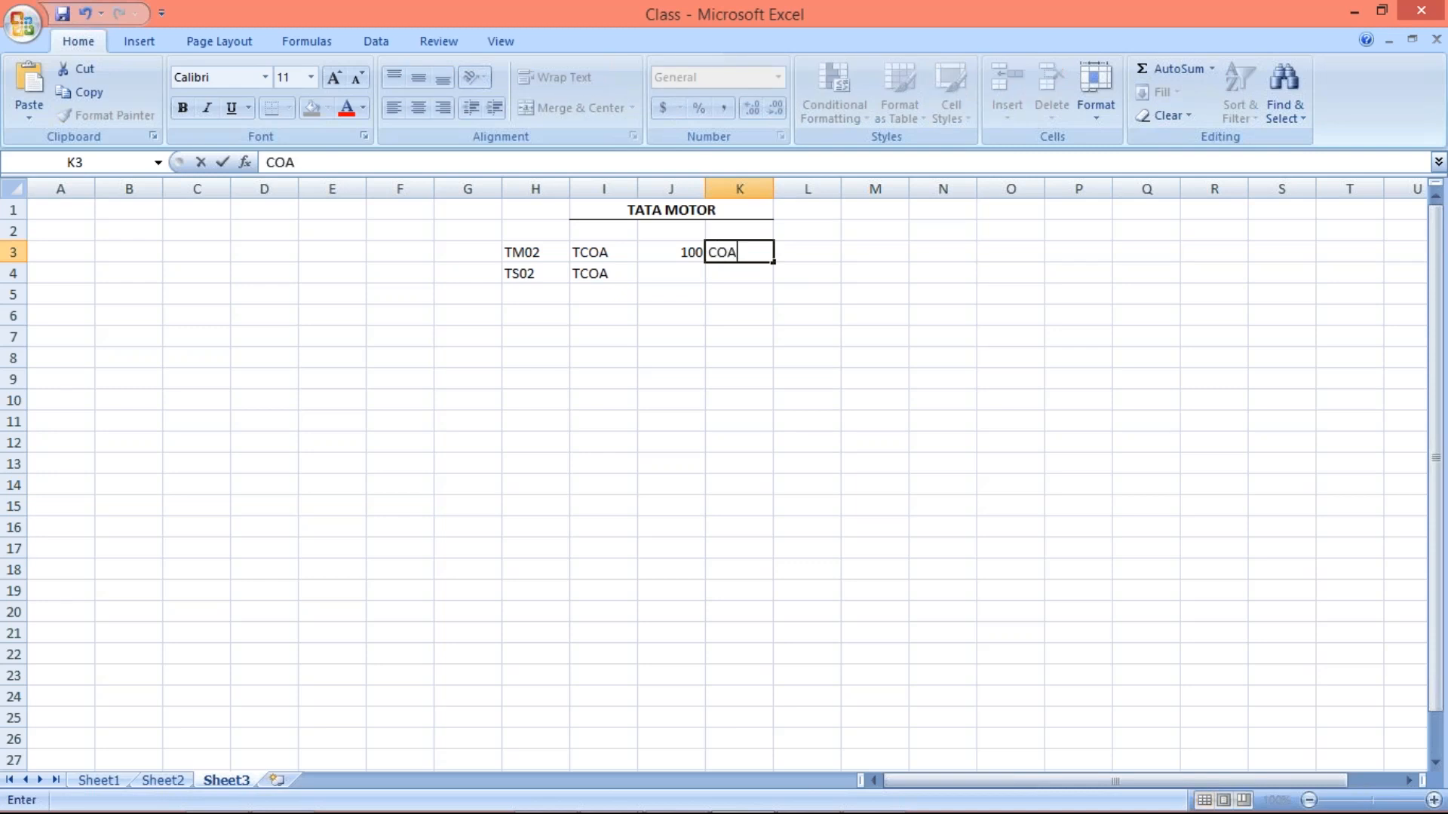
key(Tab)
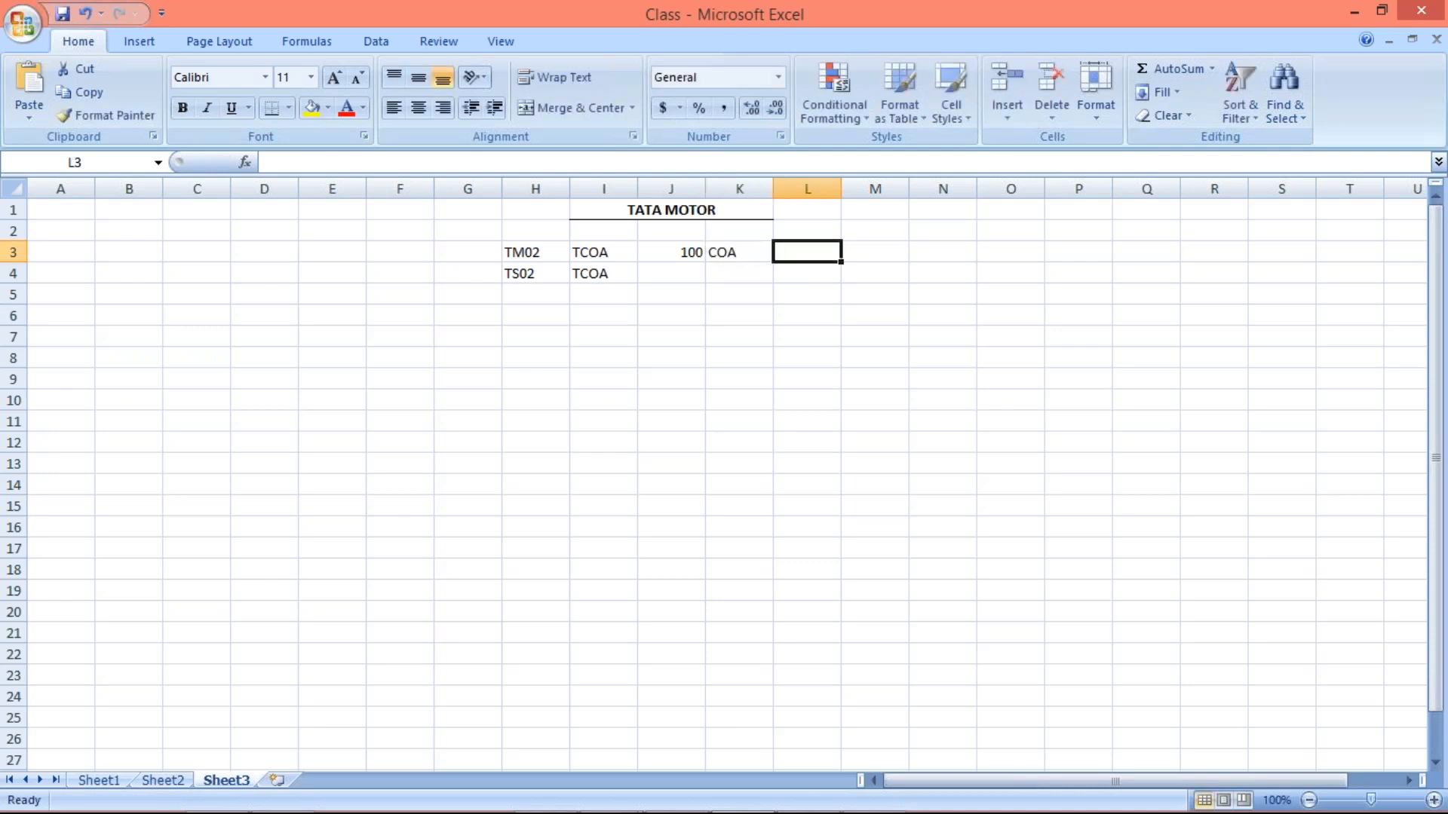
text(CD)
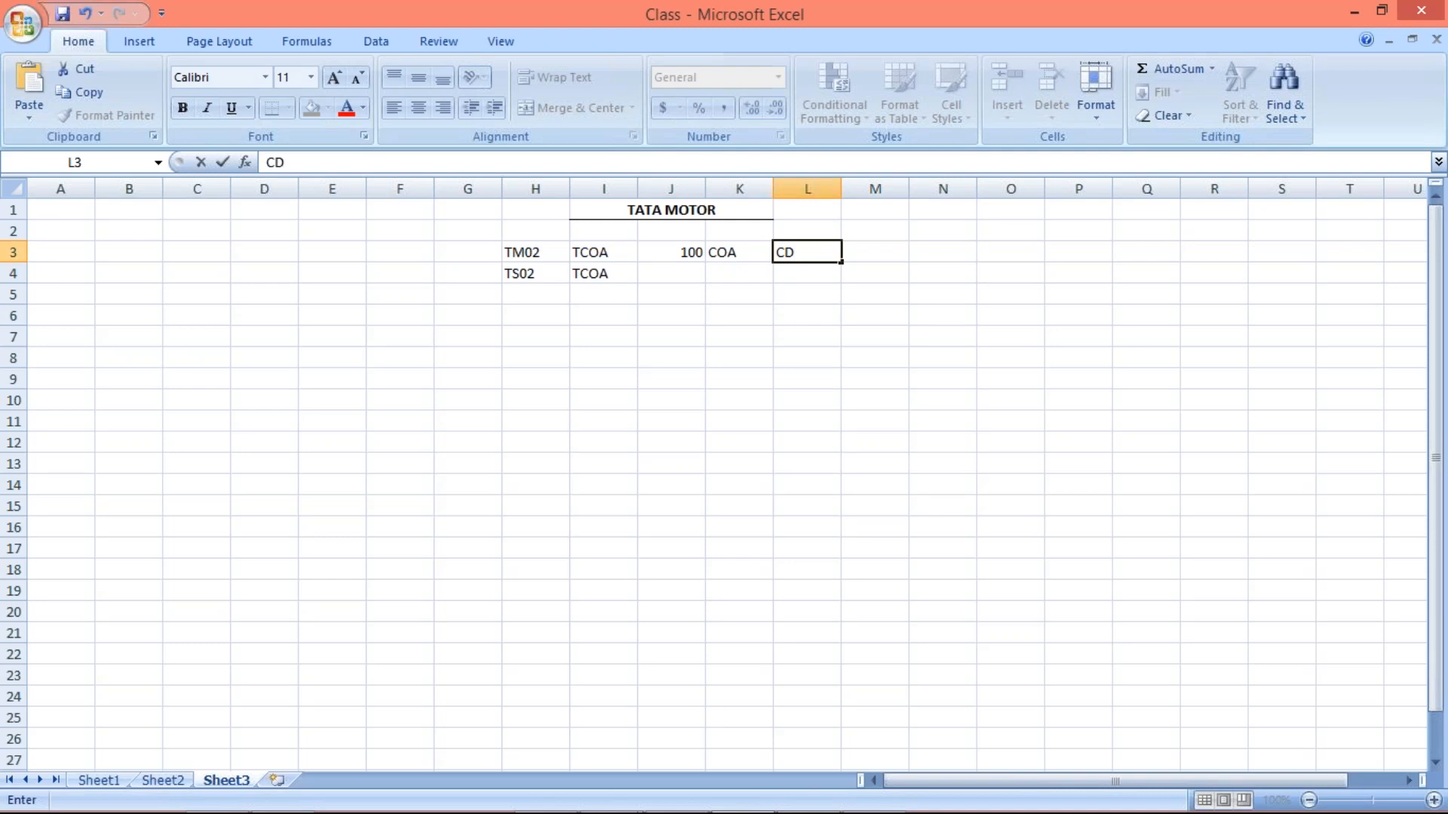
key(BackSpace)
text(MP. CD.)
key(Return)
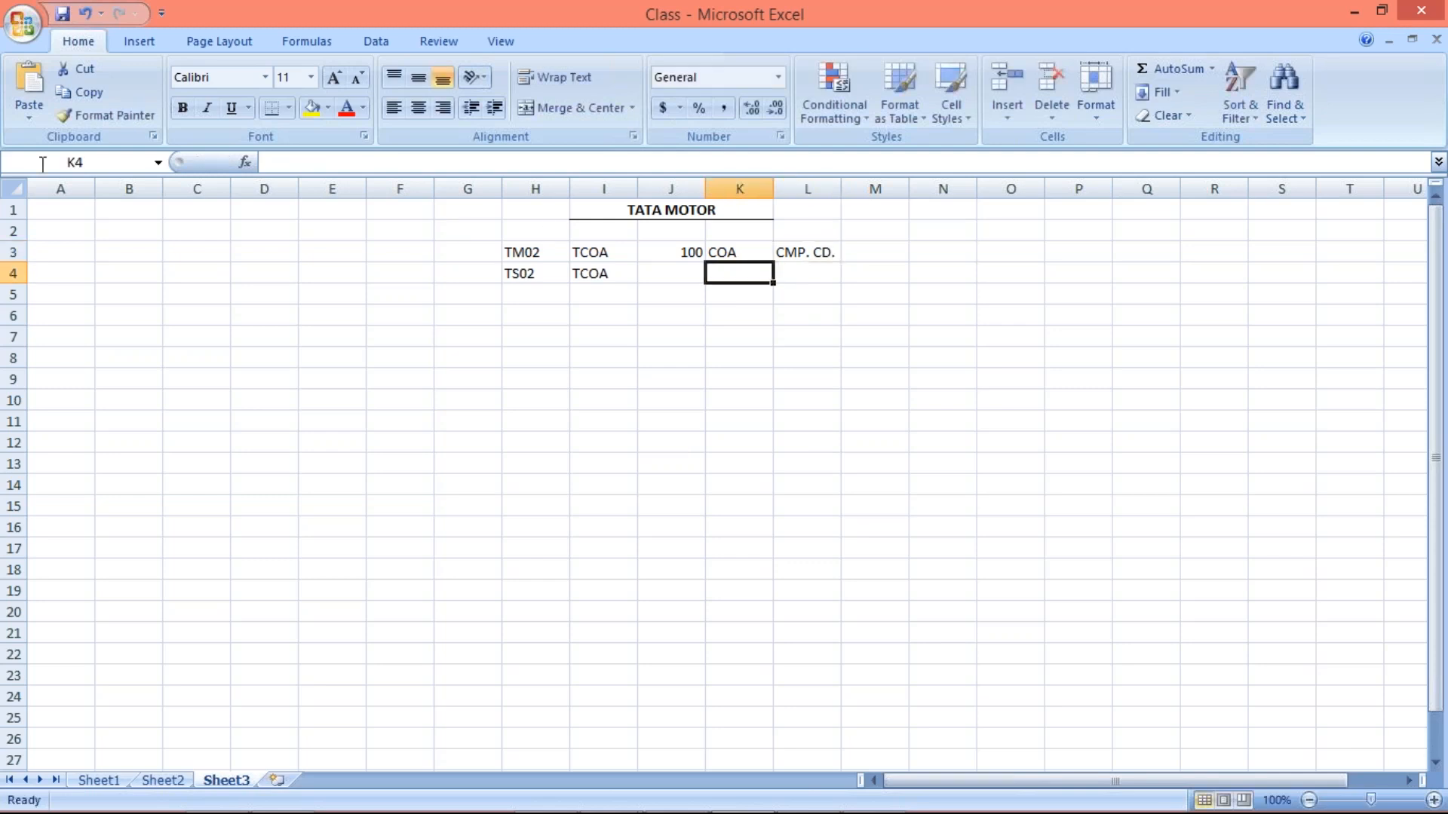
Step: Centre the contents of the entire sheet horizontally and select the COA cell in row 3
click(8, 190)
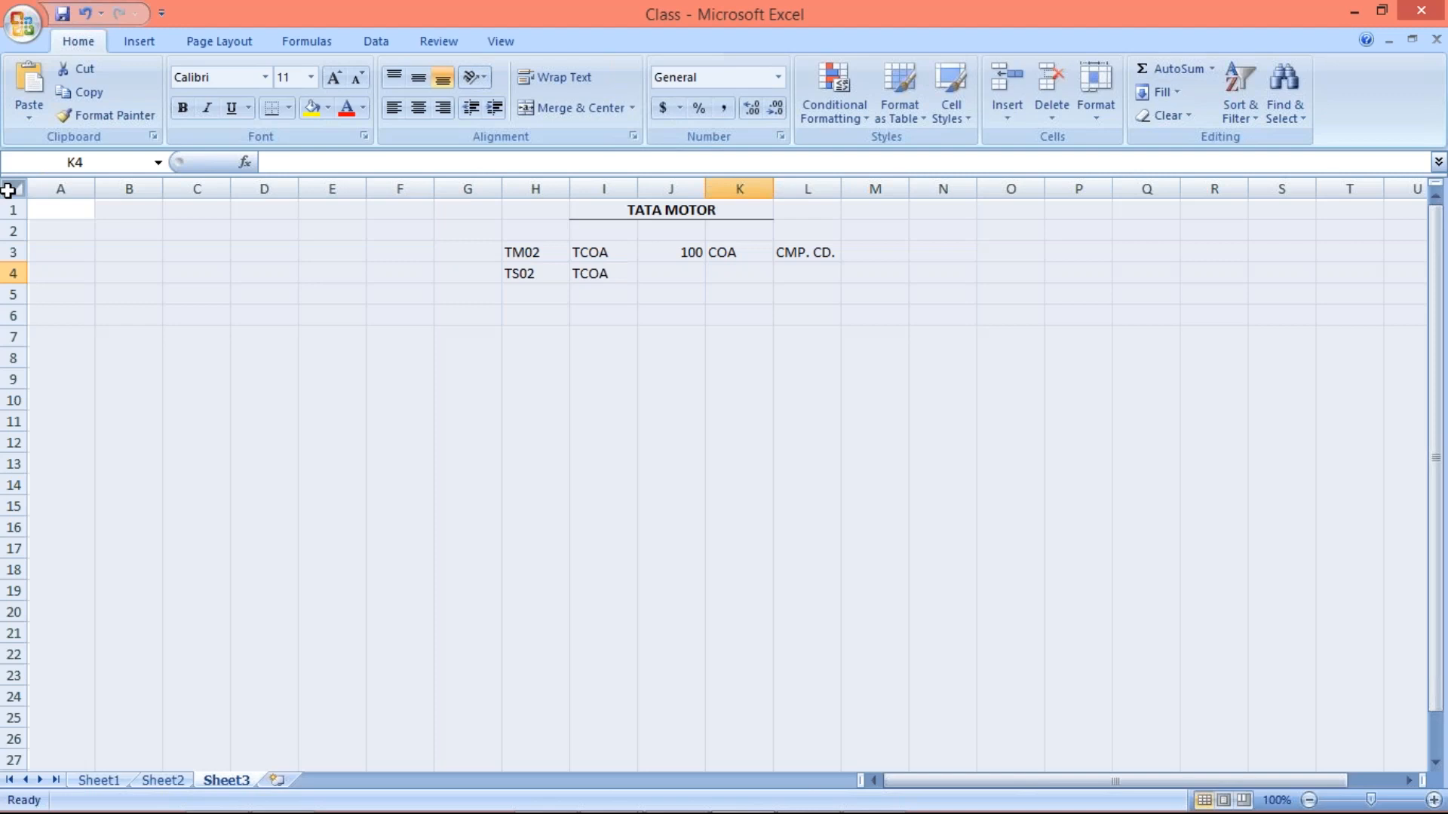
click(418, 108)
click(737, 252)
click(811, 252)
click(737, 251)
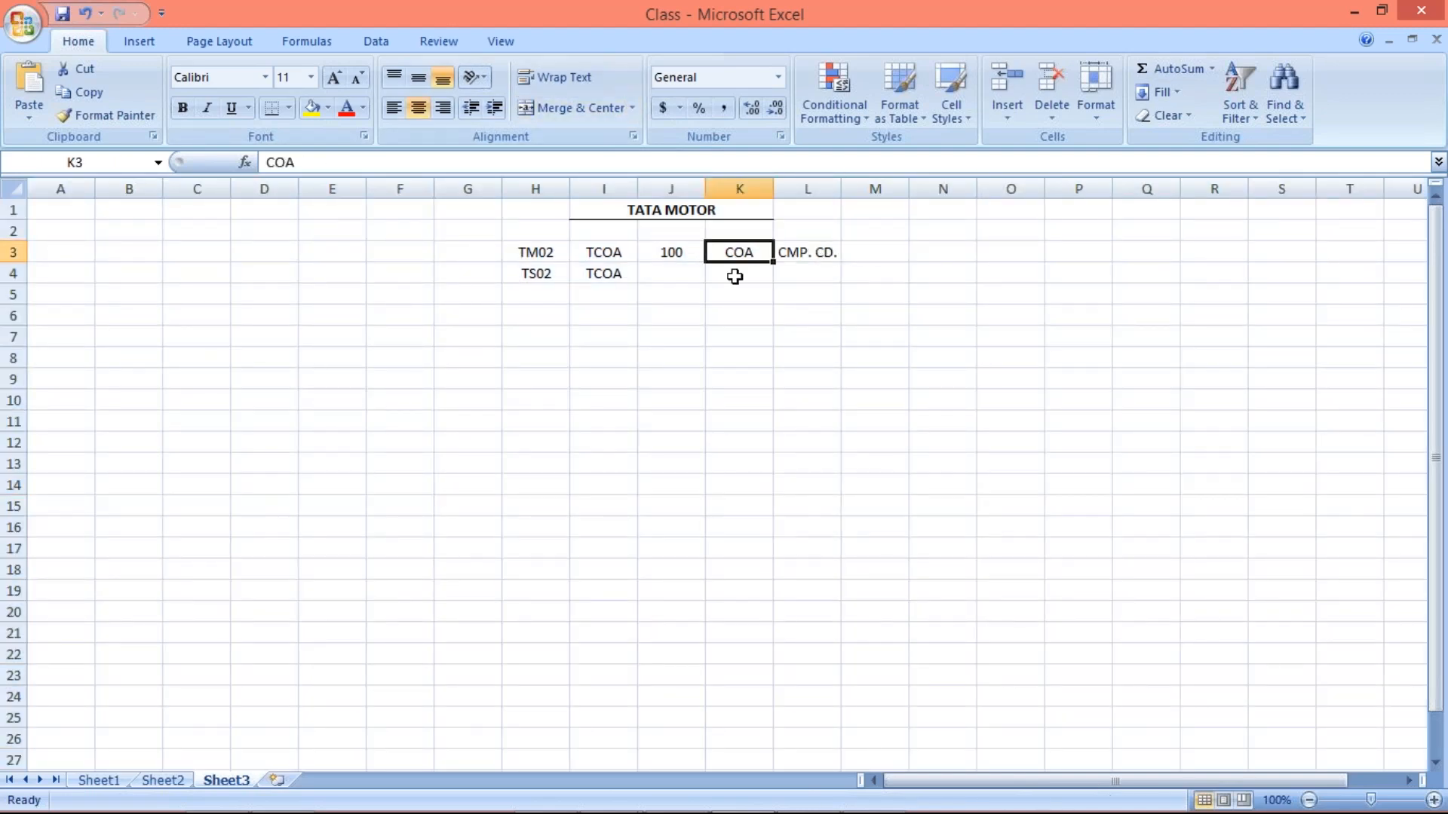
Step: Switch to SAP and circle the Type/Description, Control Data and Create/bank/interest views with the screen pen, then clear the marks
key(alt+Tab)
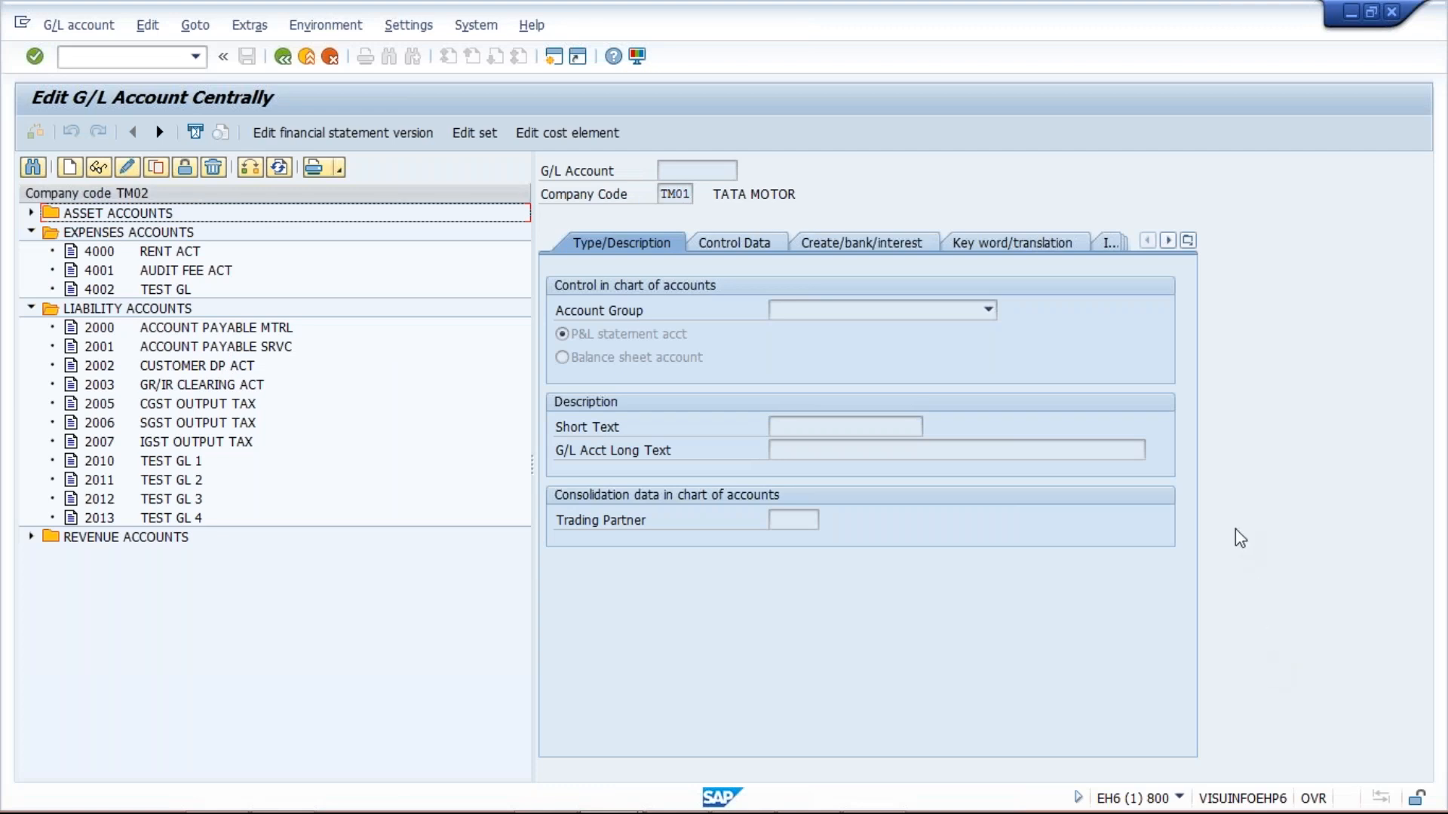
key(ctrl+shift+d)
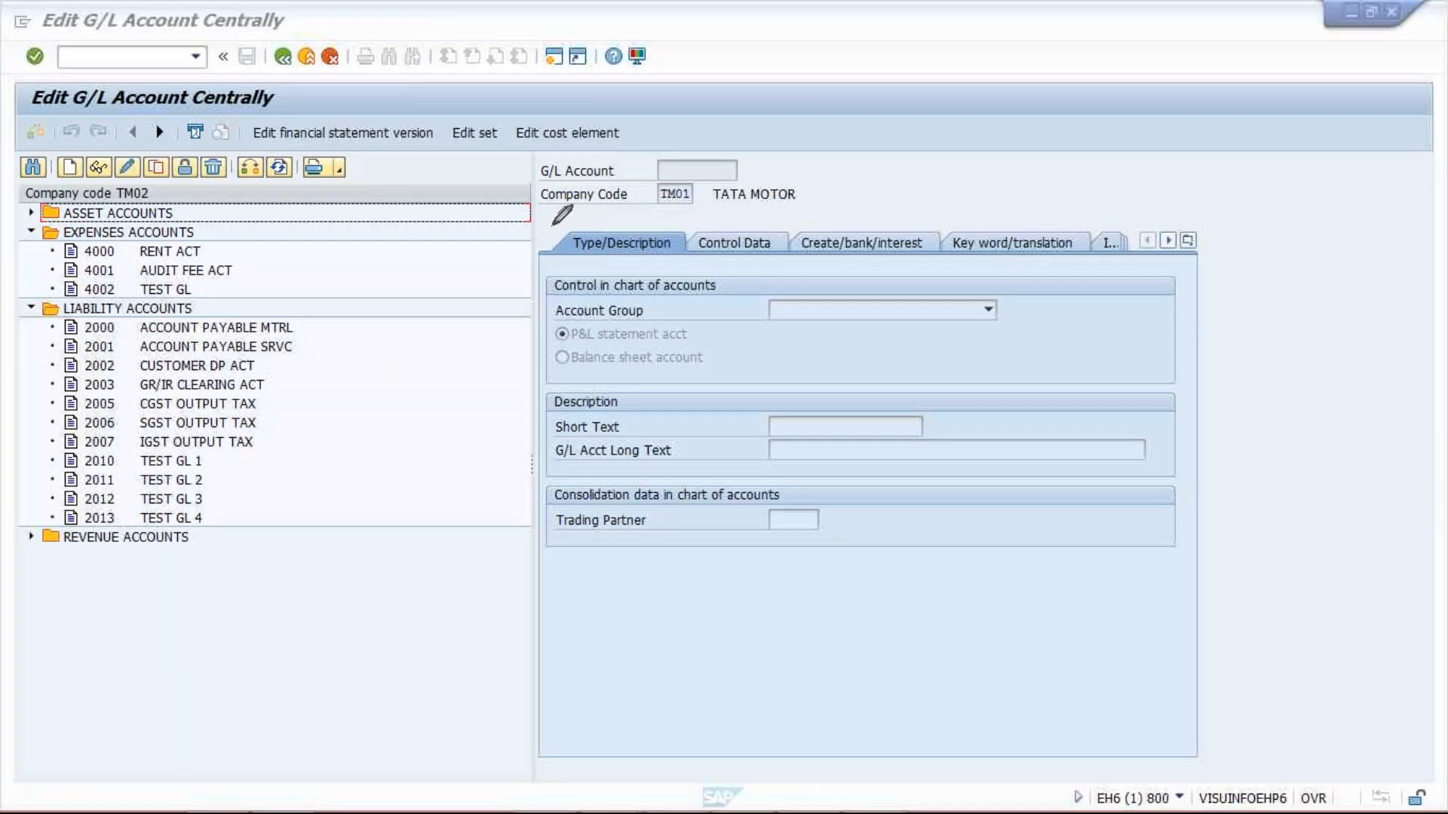
drag(700, 228, 712, 265)
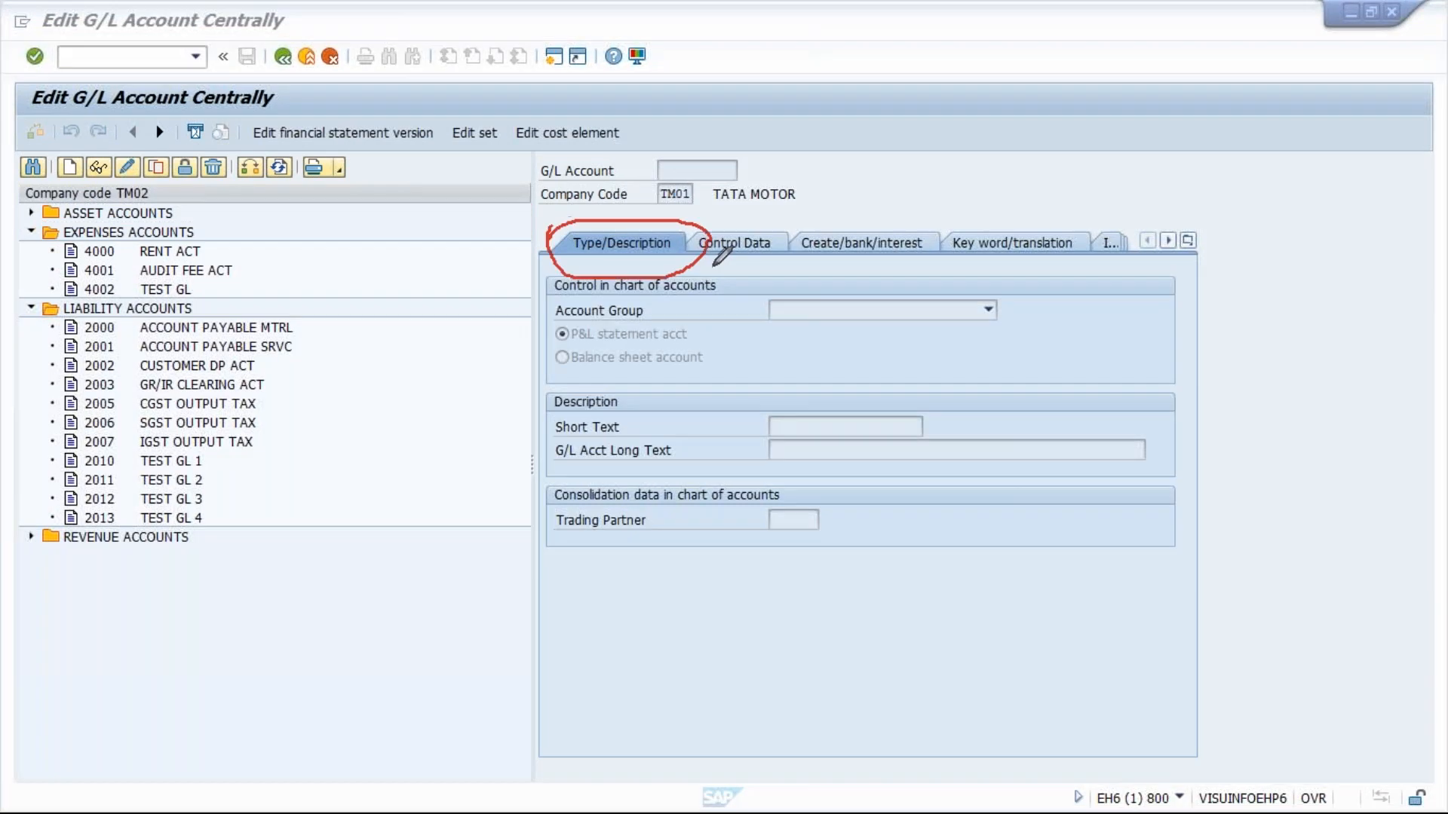
mouse_move(788, 230)
mouse_down()
mouse_move(701, 263)
mouse_move(784, 227)
mouse_up()
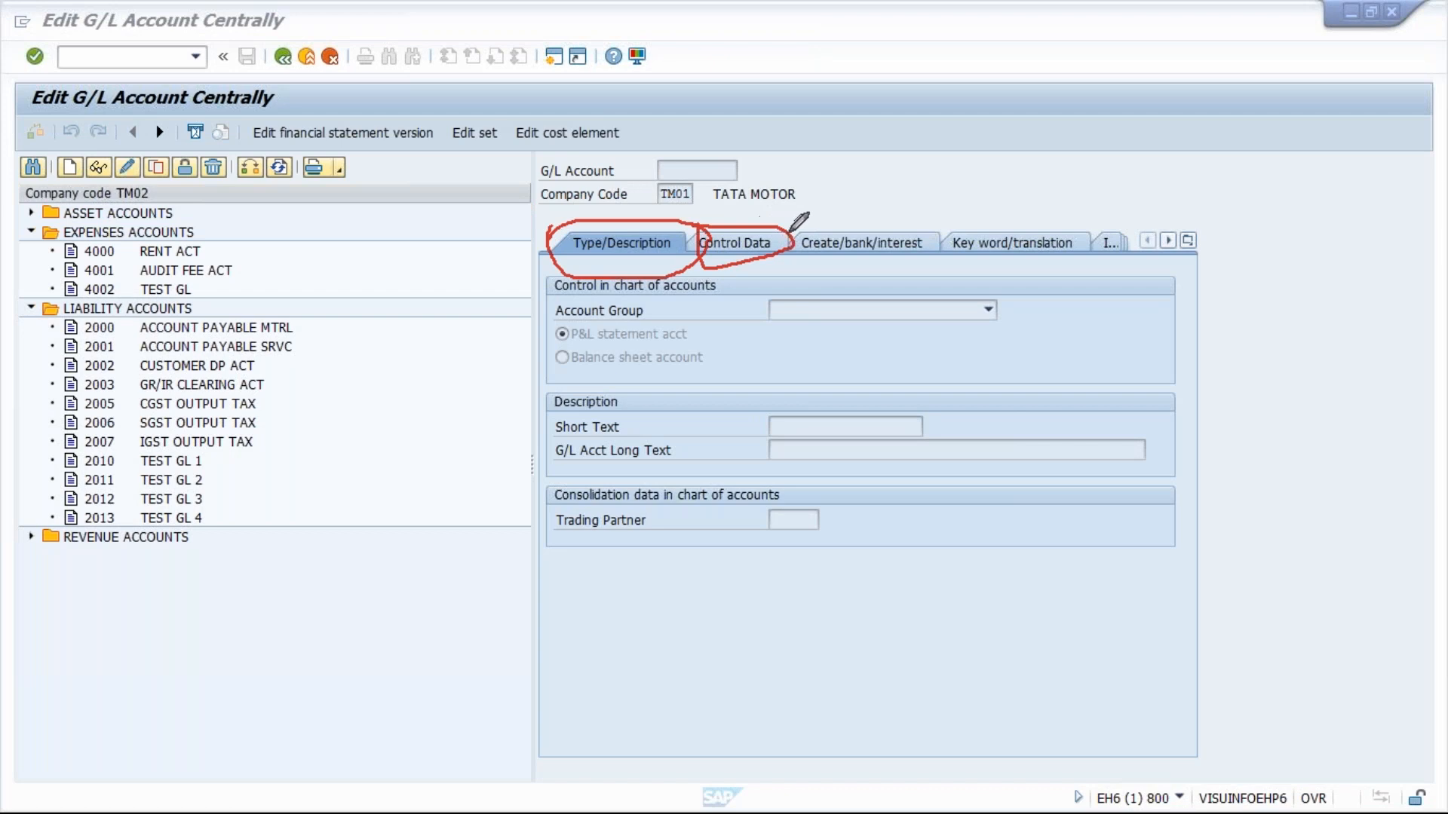
drag(935, 241, 775, 238)
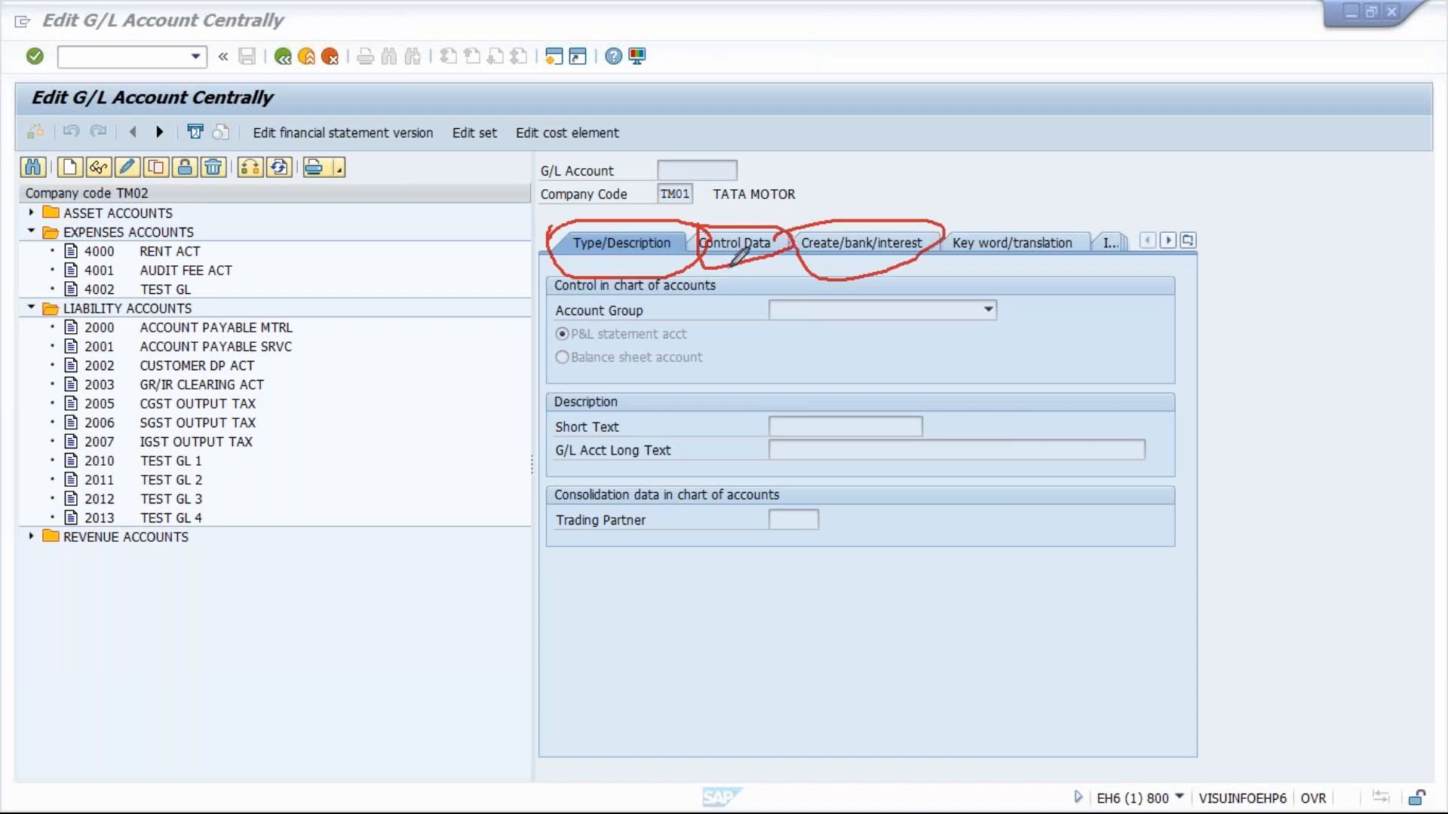
click(1383, 520)
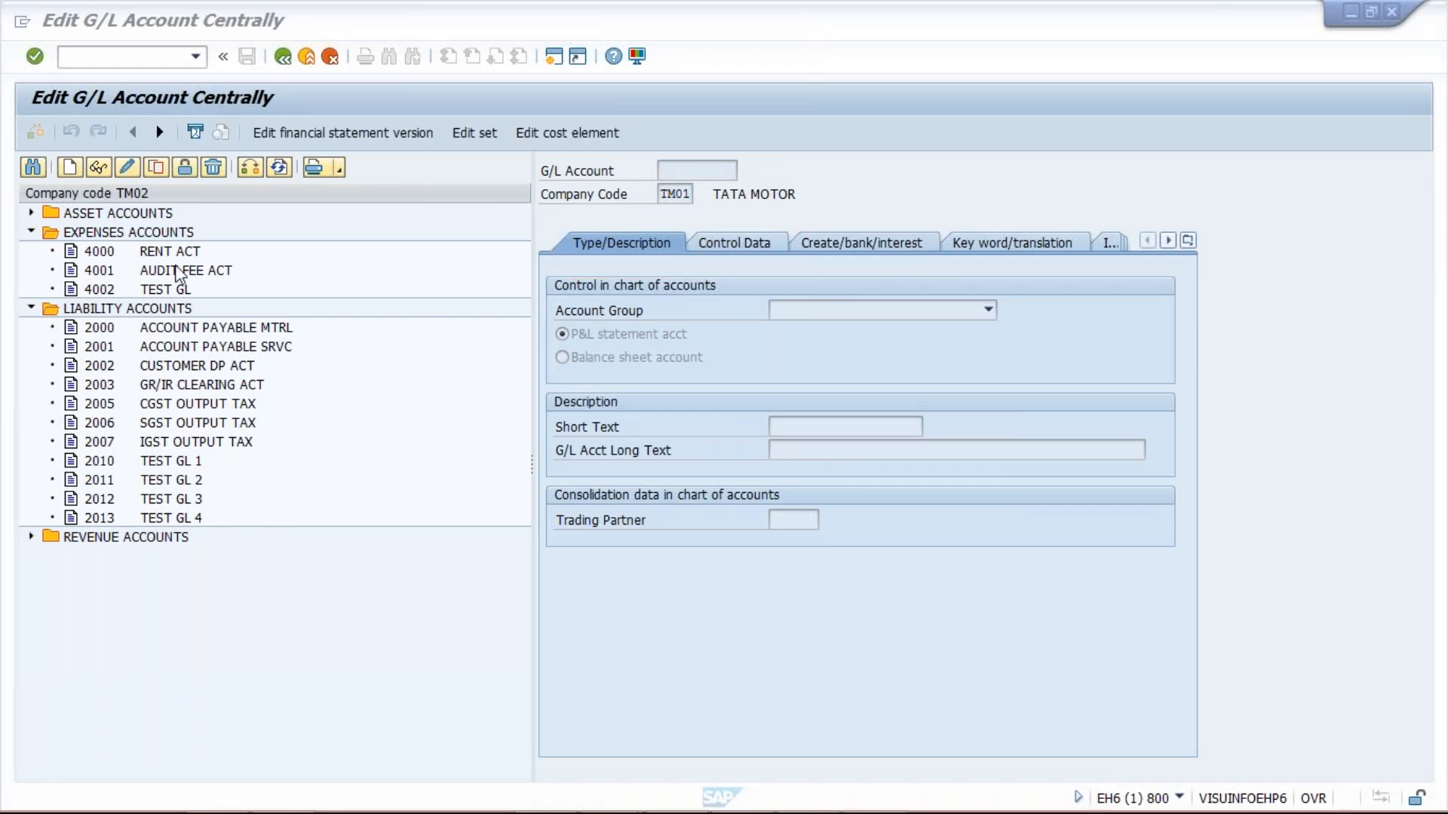
Step: Point out accounts 2002 CUSTOMER DP ACT, 4000 RENT ACT and 4002 TEST GL in the TM02 account tree
click(184, 368)
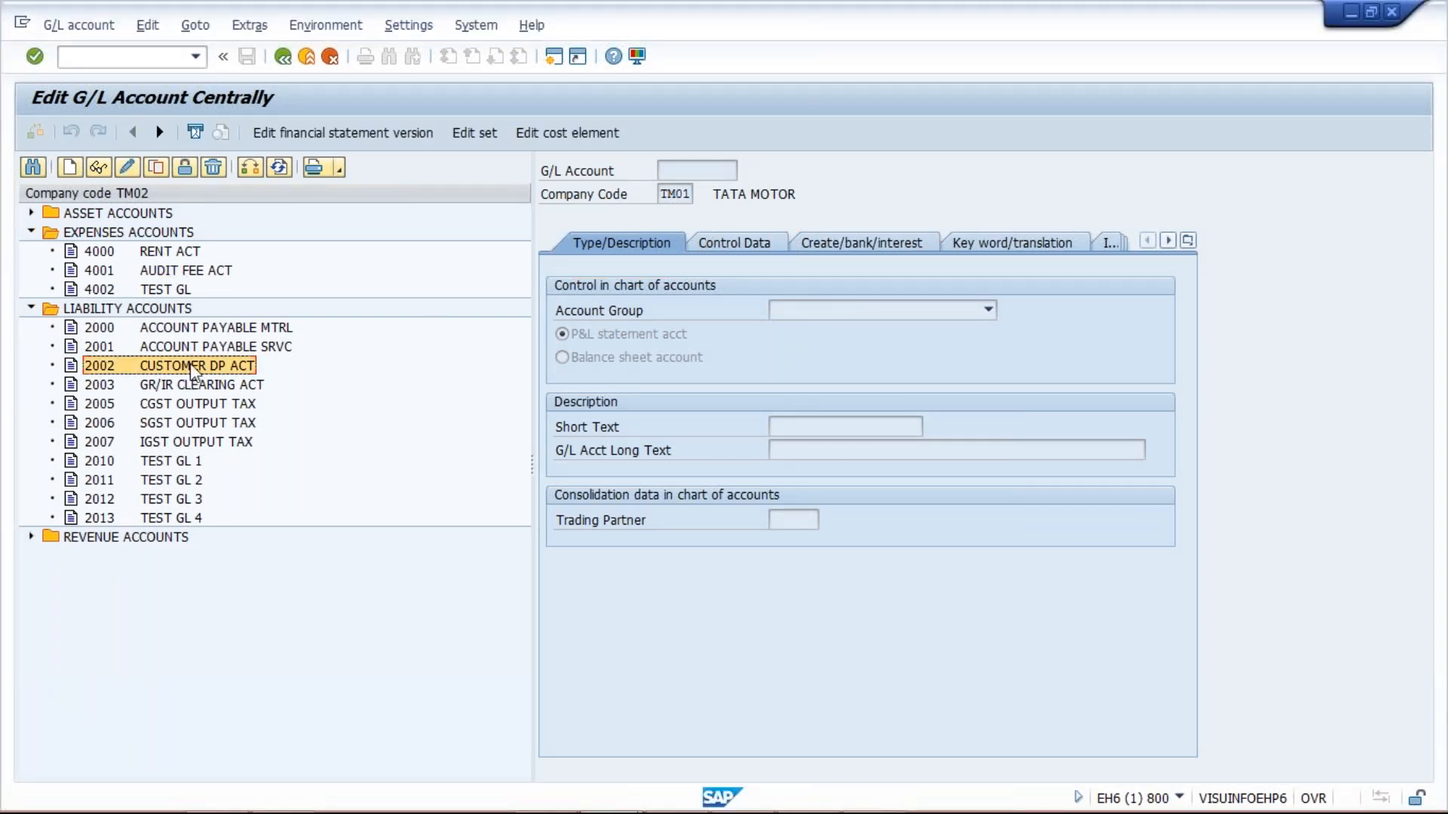
click(150, 256)
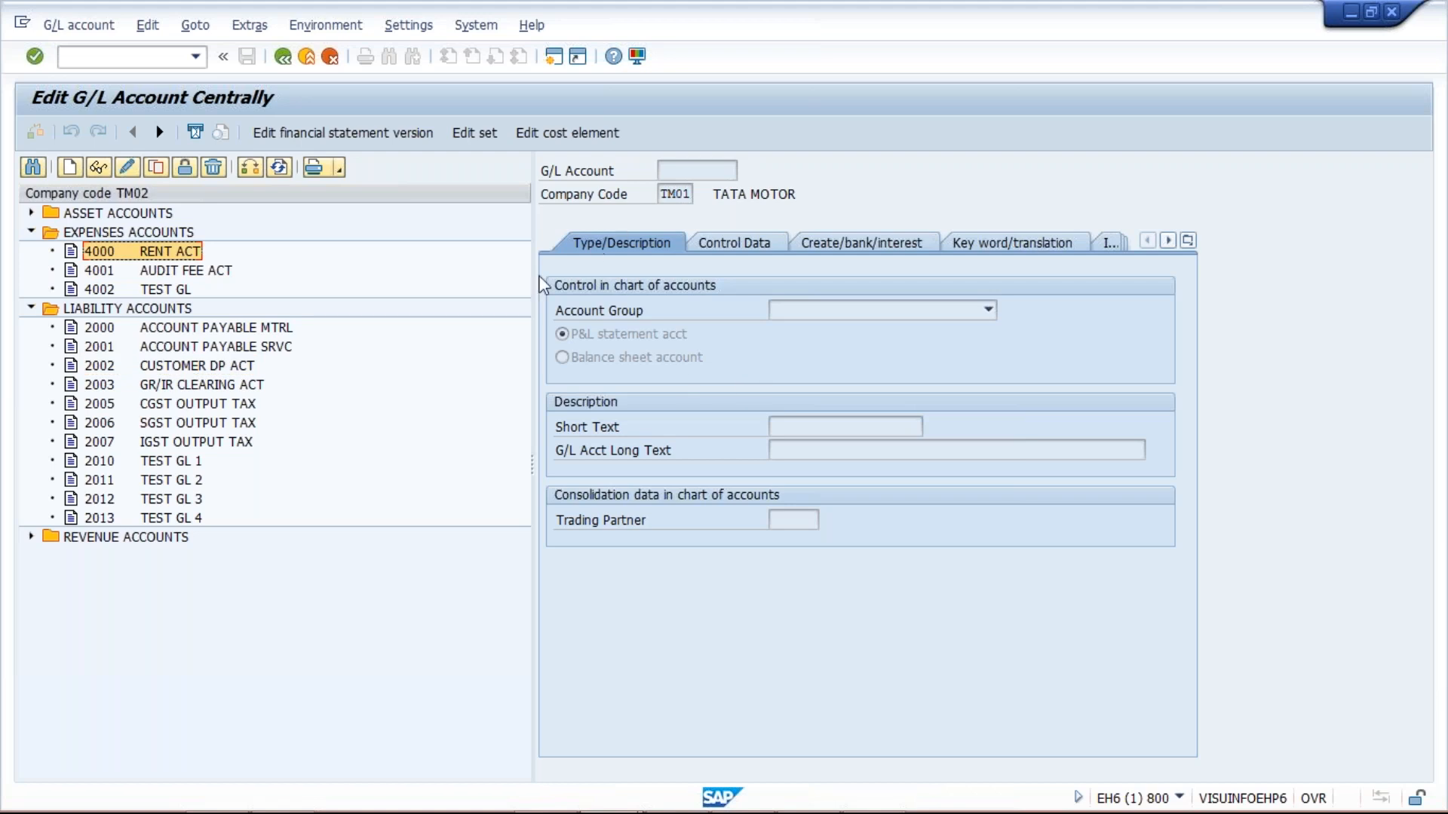
click(115, 296)
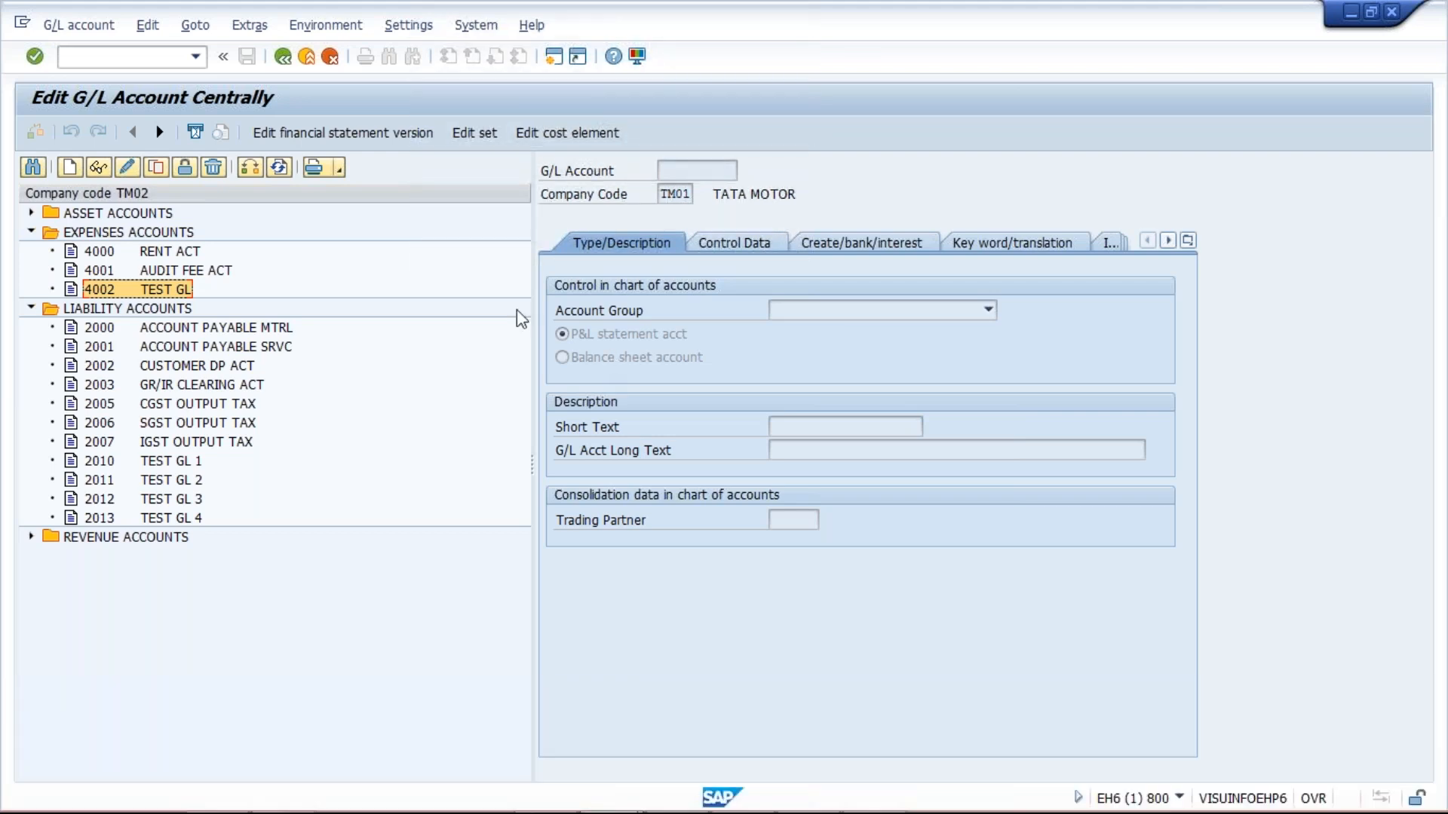
click(145, 252)
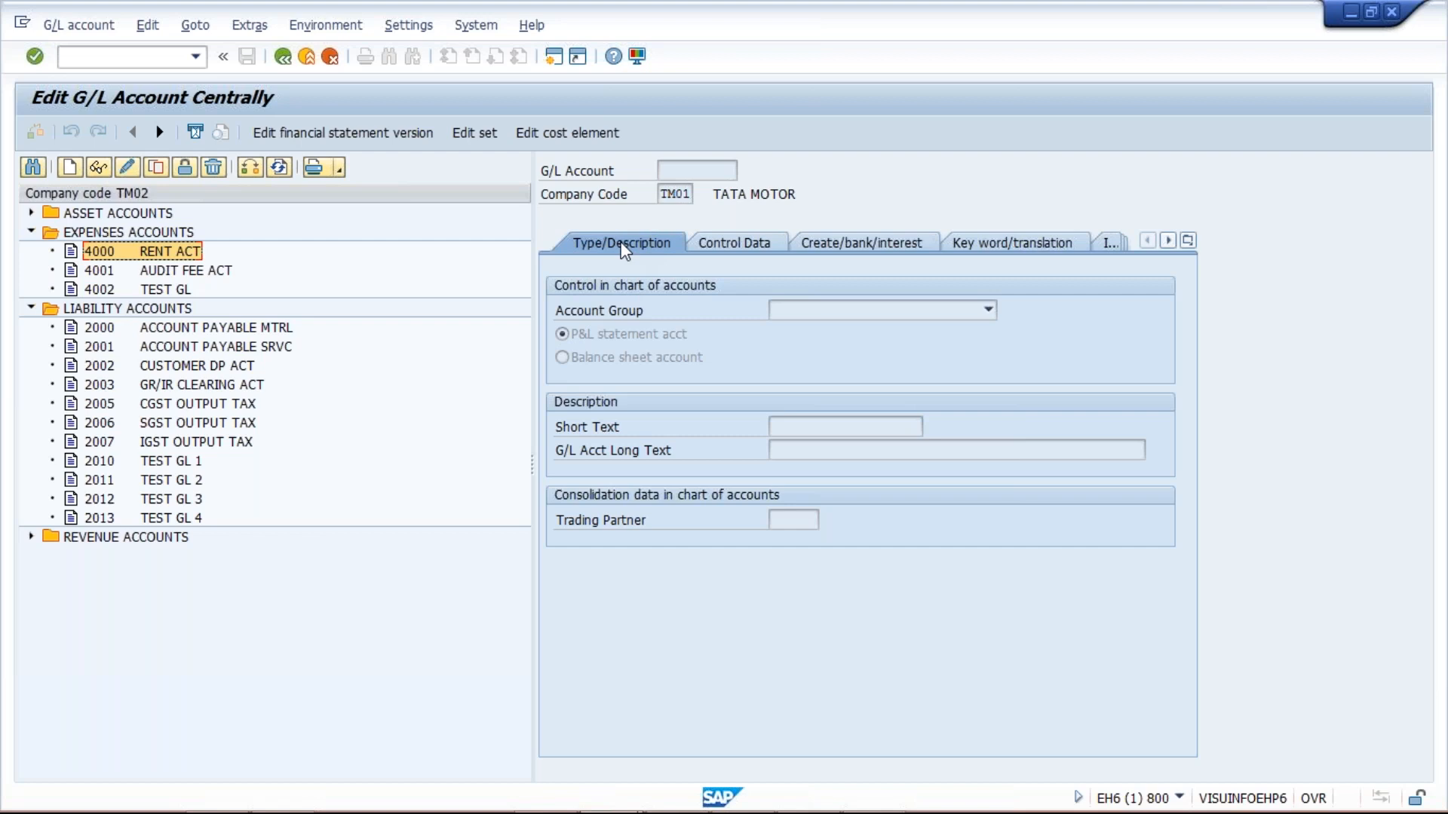
Step: Open a second SAP session, start editing G/L account chart of accounts data and load chart of accounts TCOA
click(553, 61)
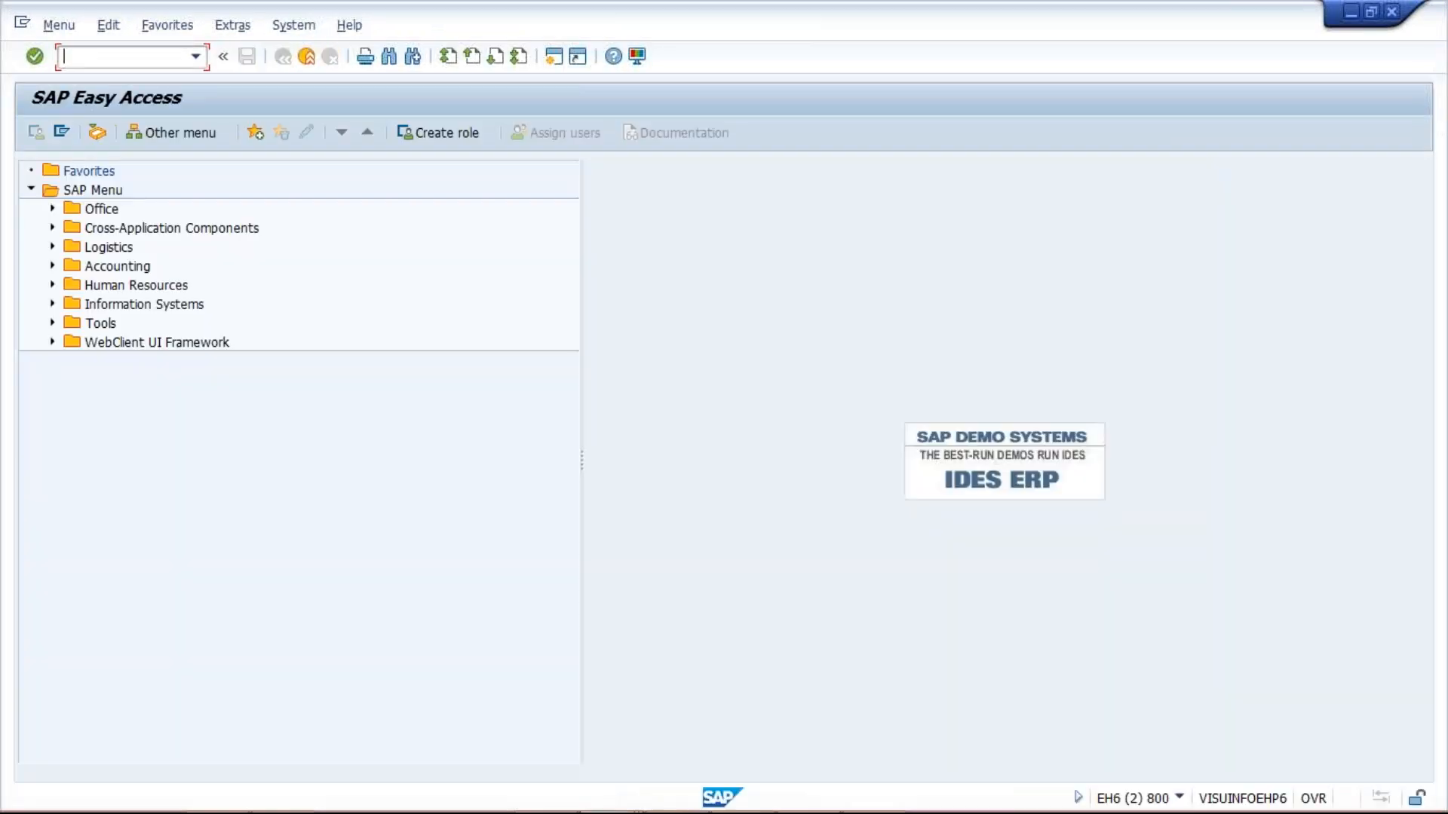
text(FS)
text(00)
key(Return)
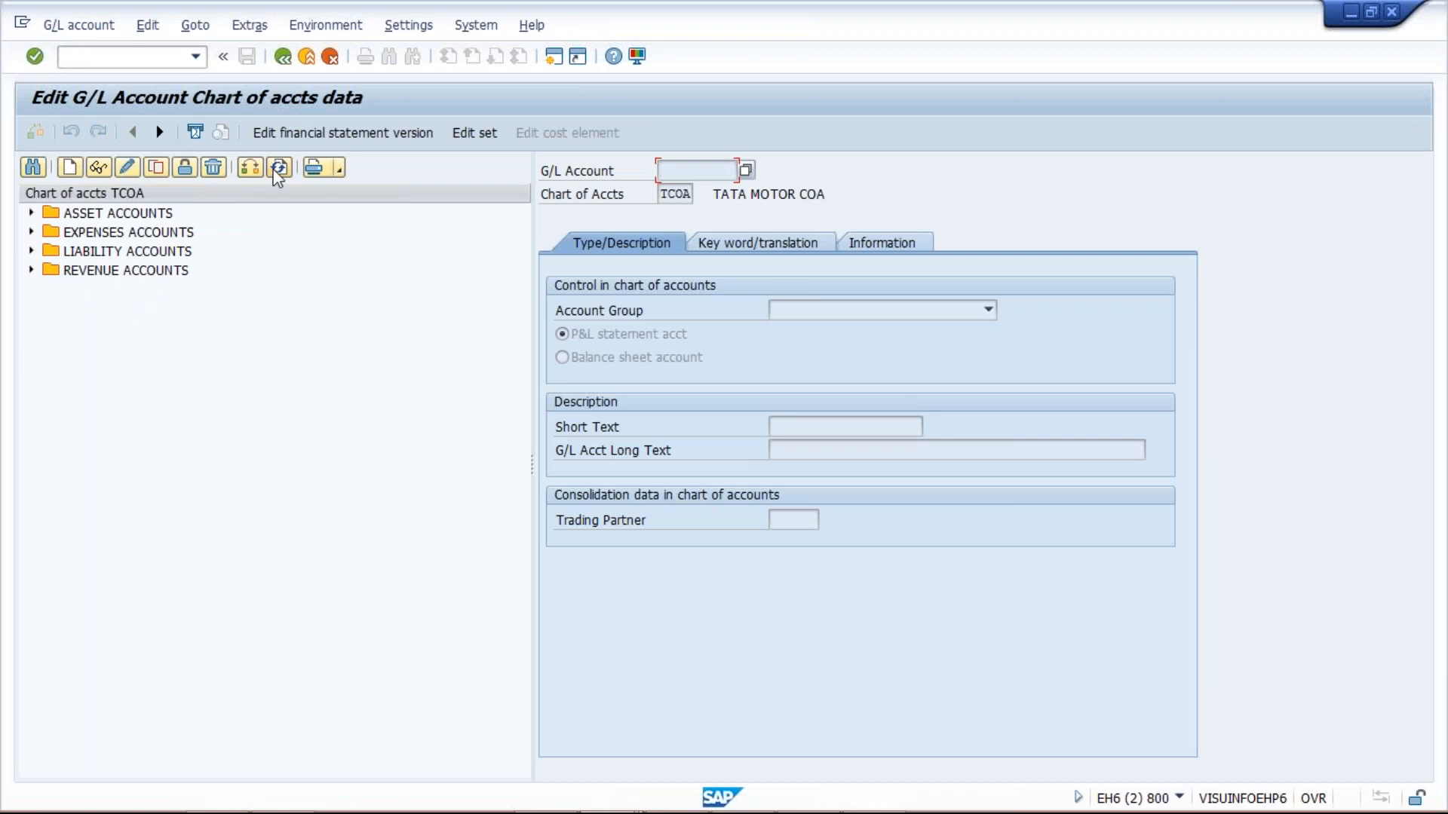
click(258, 166)
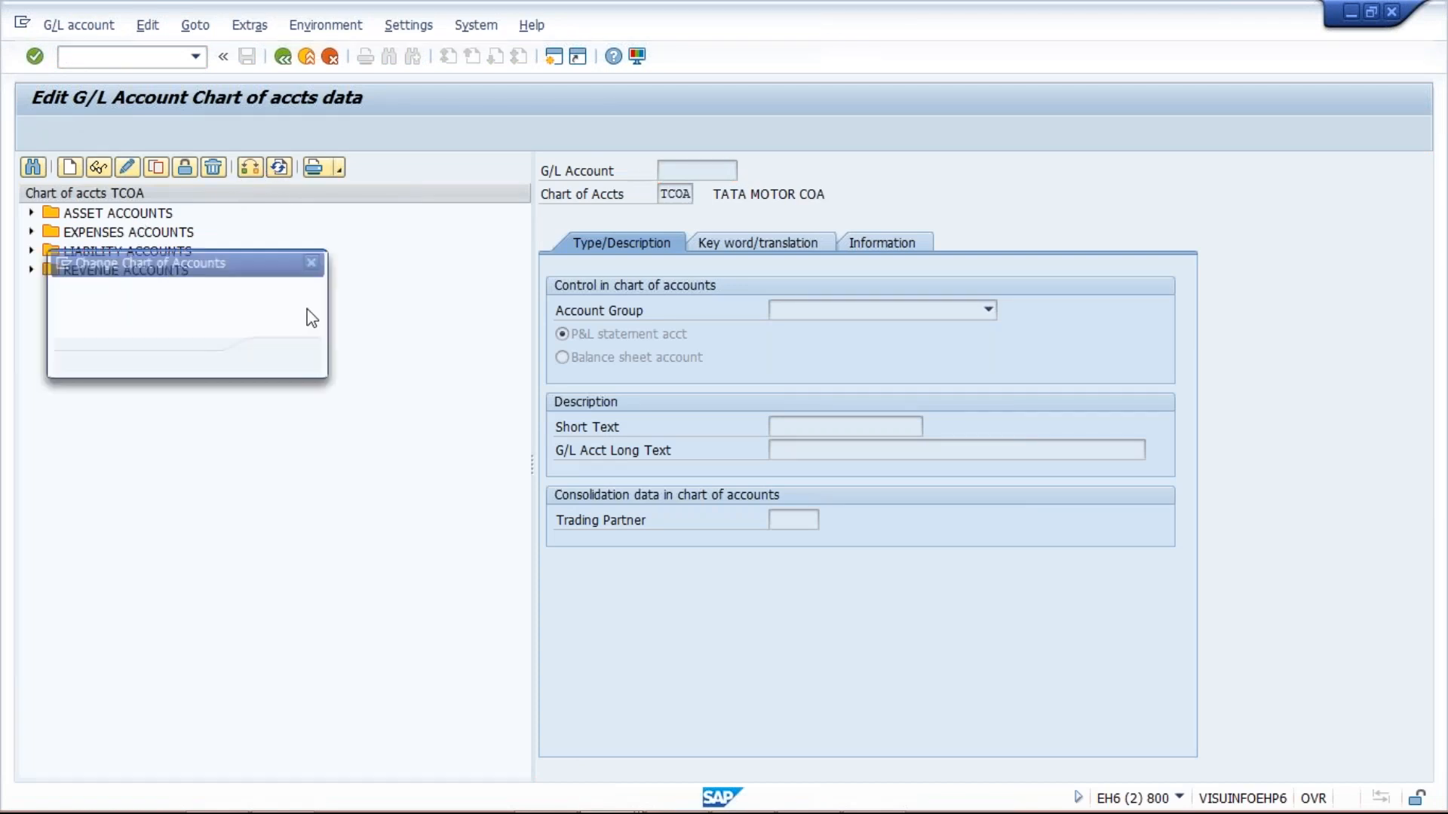
key(Return)
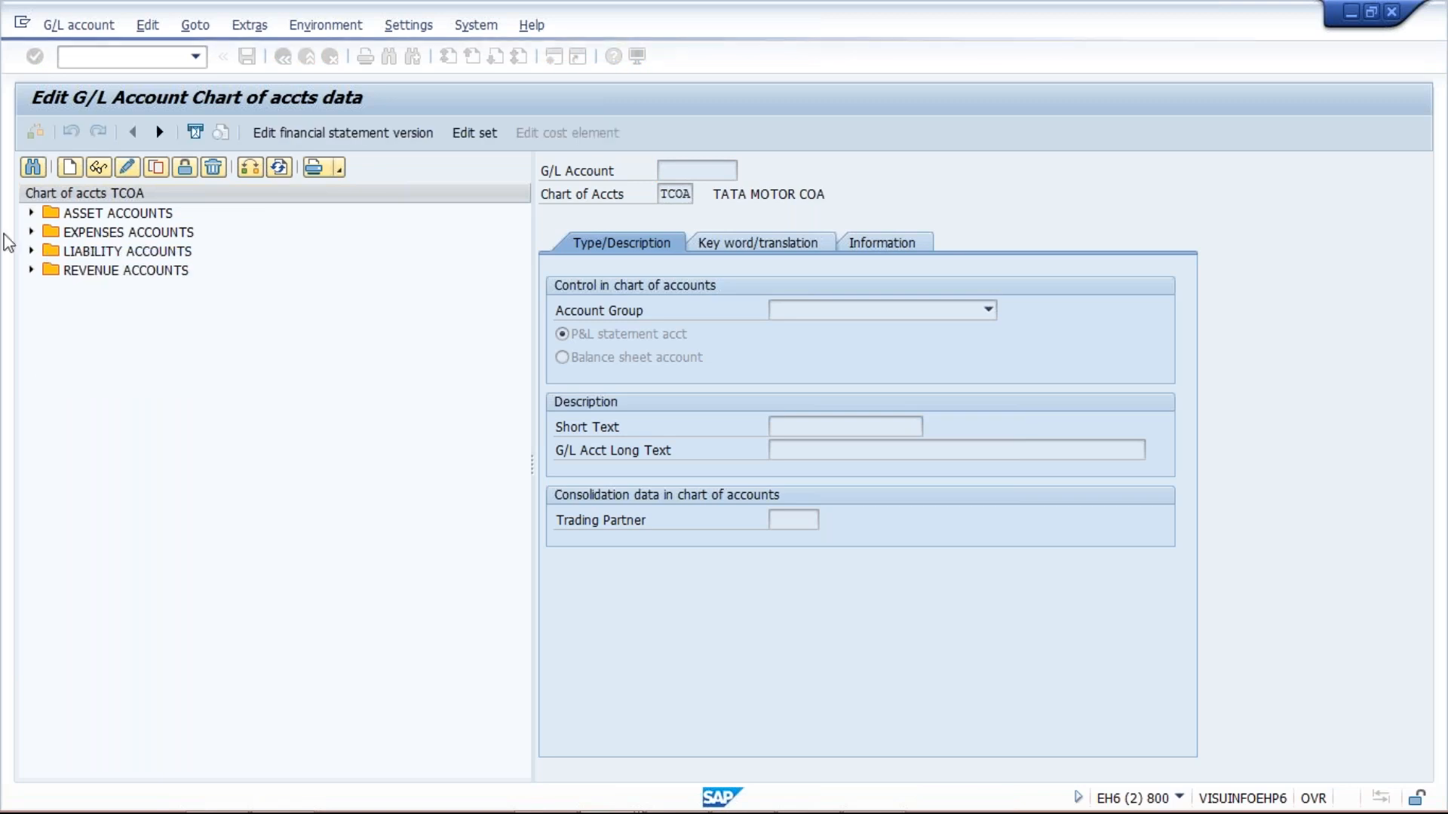
Step: Expand the asset, expenses, liability and revenue account groups of chart of accounts TCOA
click(30, 385)
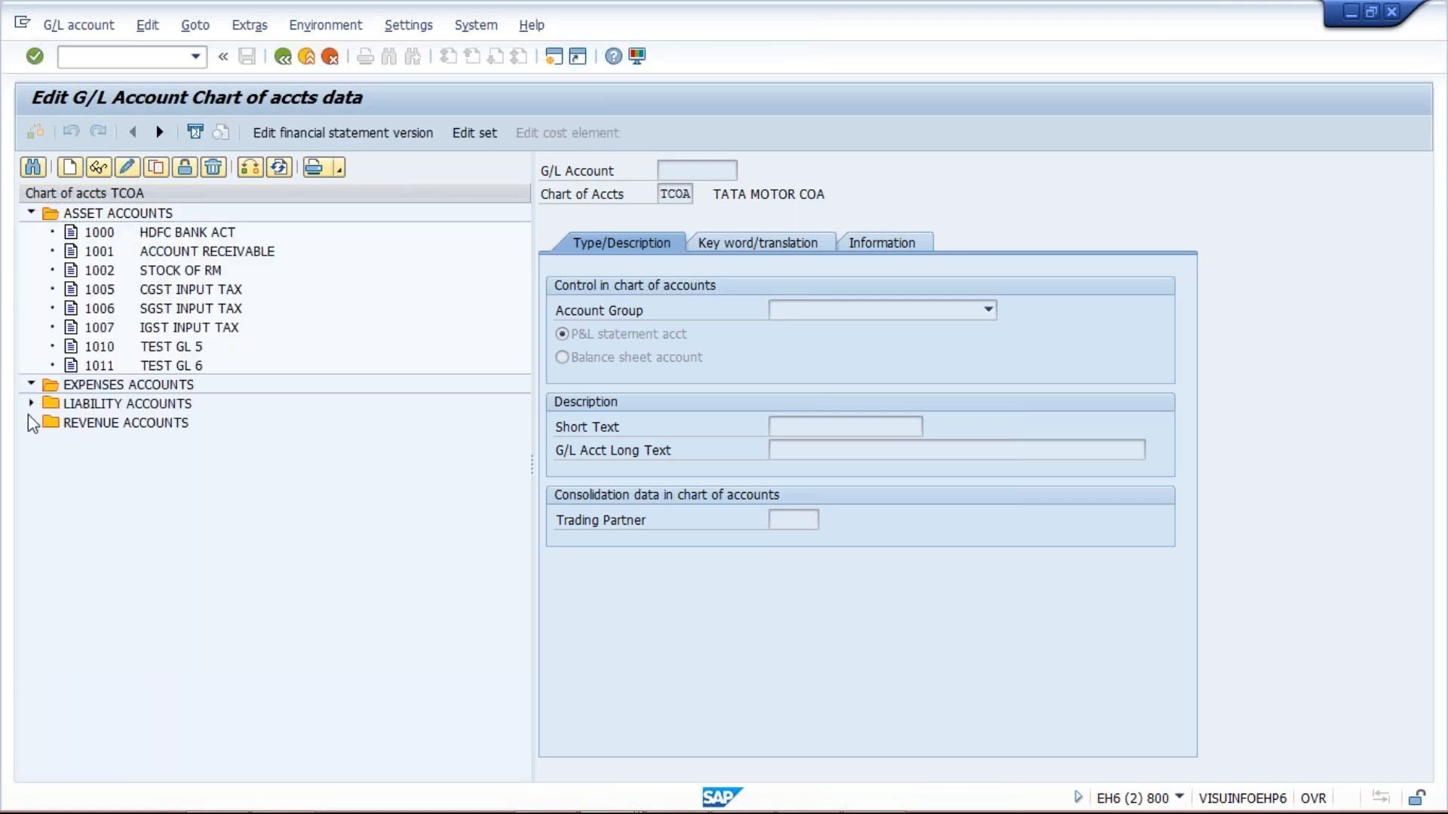
click(31, 460)
click(31, 689)
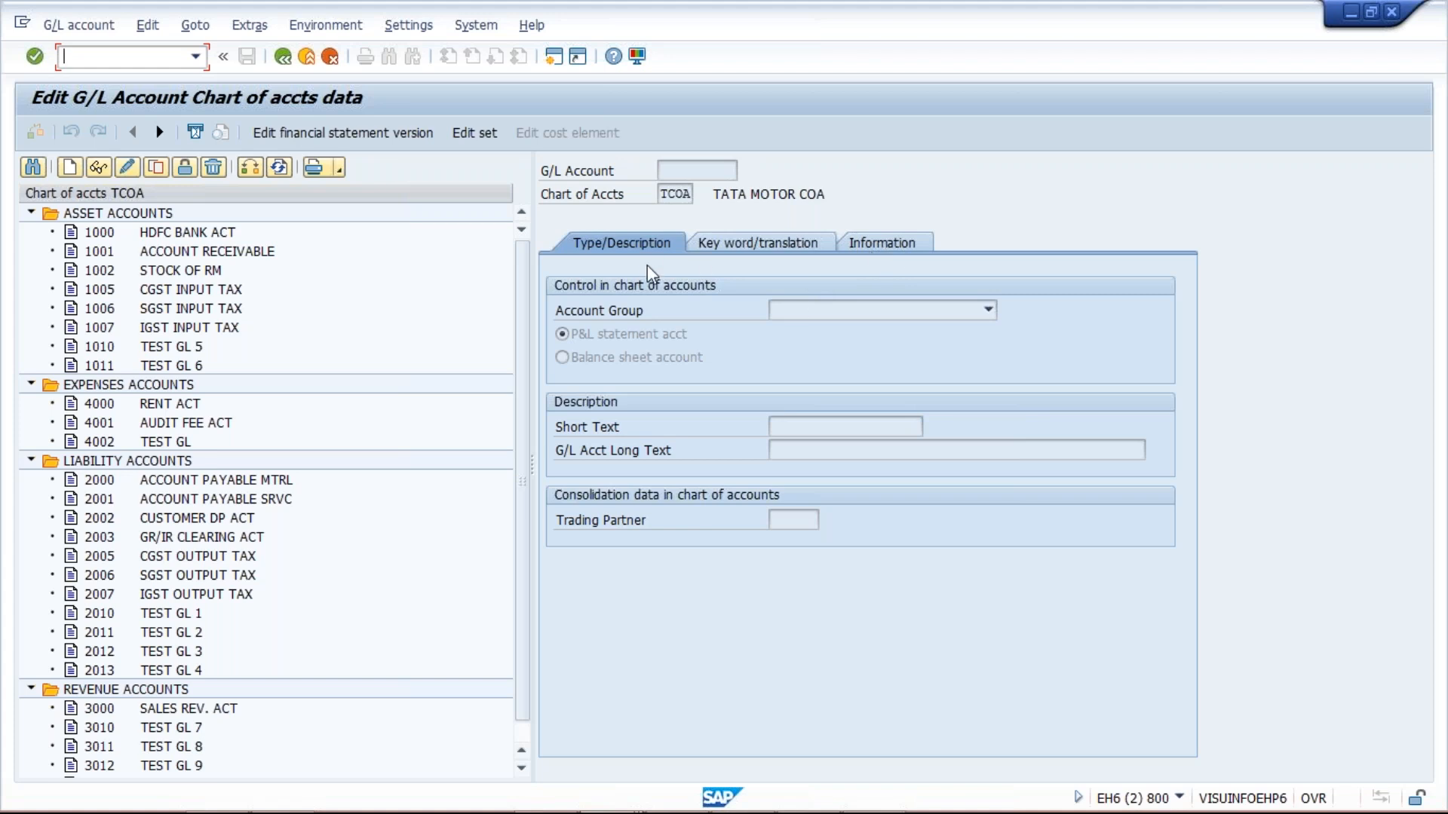
Step: Return to the TM02 session and go over expense accounts 4000, 4001 and 4002 and liability account 2002
key(alt+Tab)
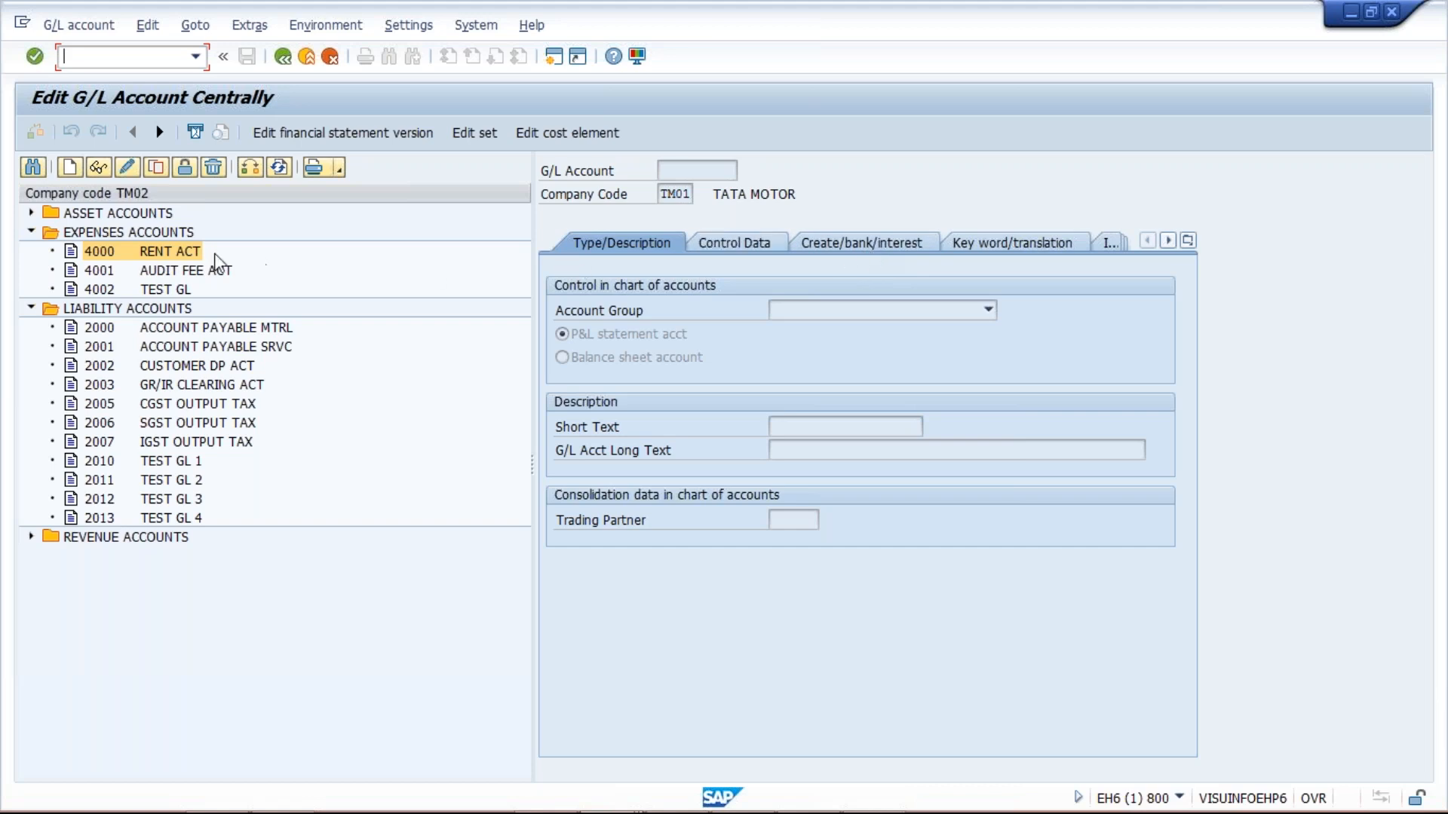
click(154, 250)
click(162, 273)
click(163, 292)
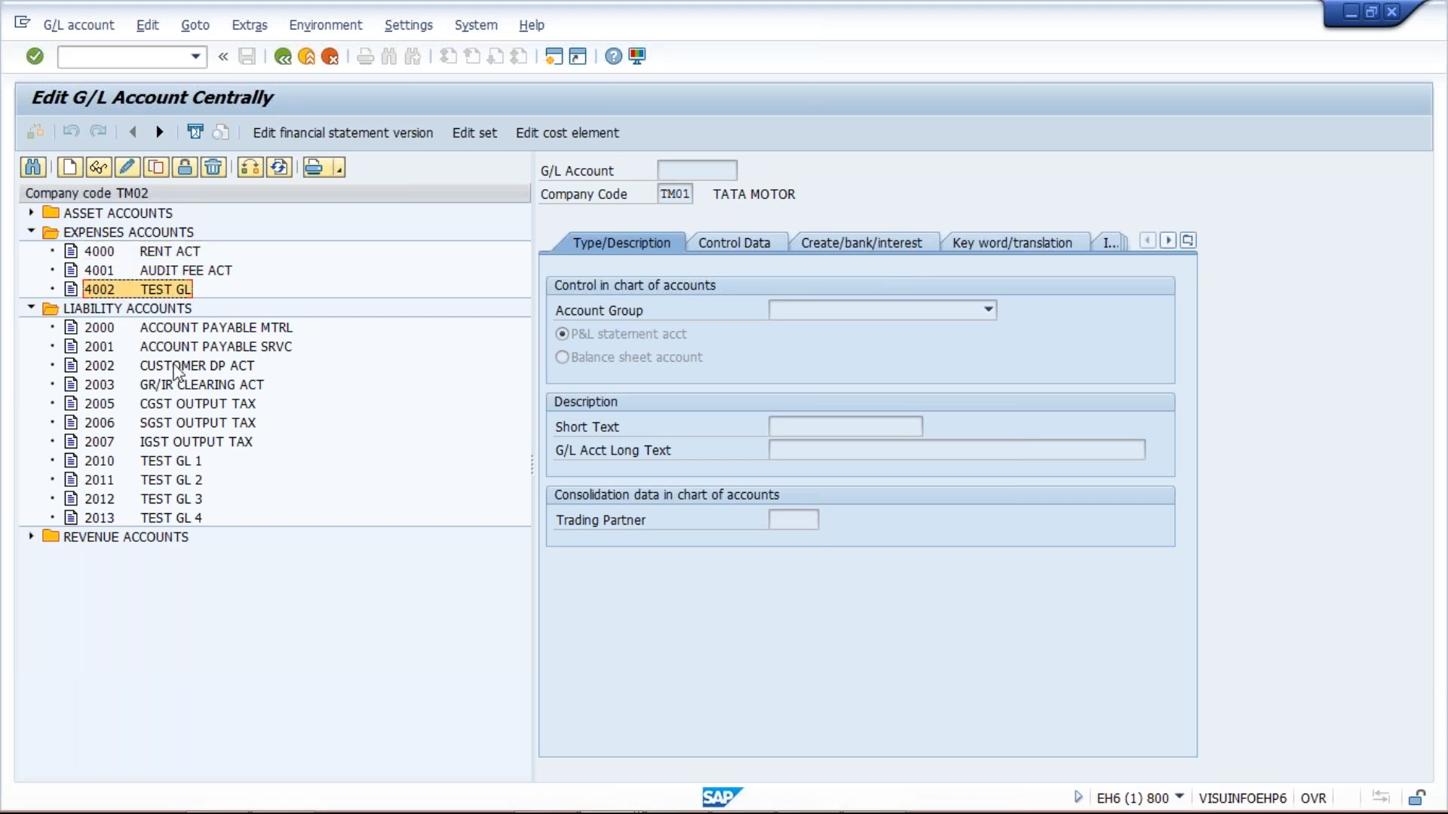
click(180, 367)
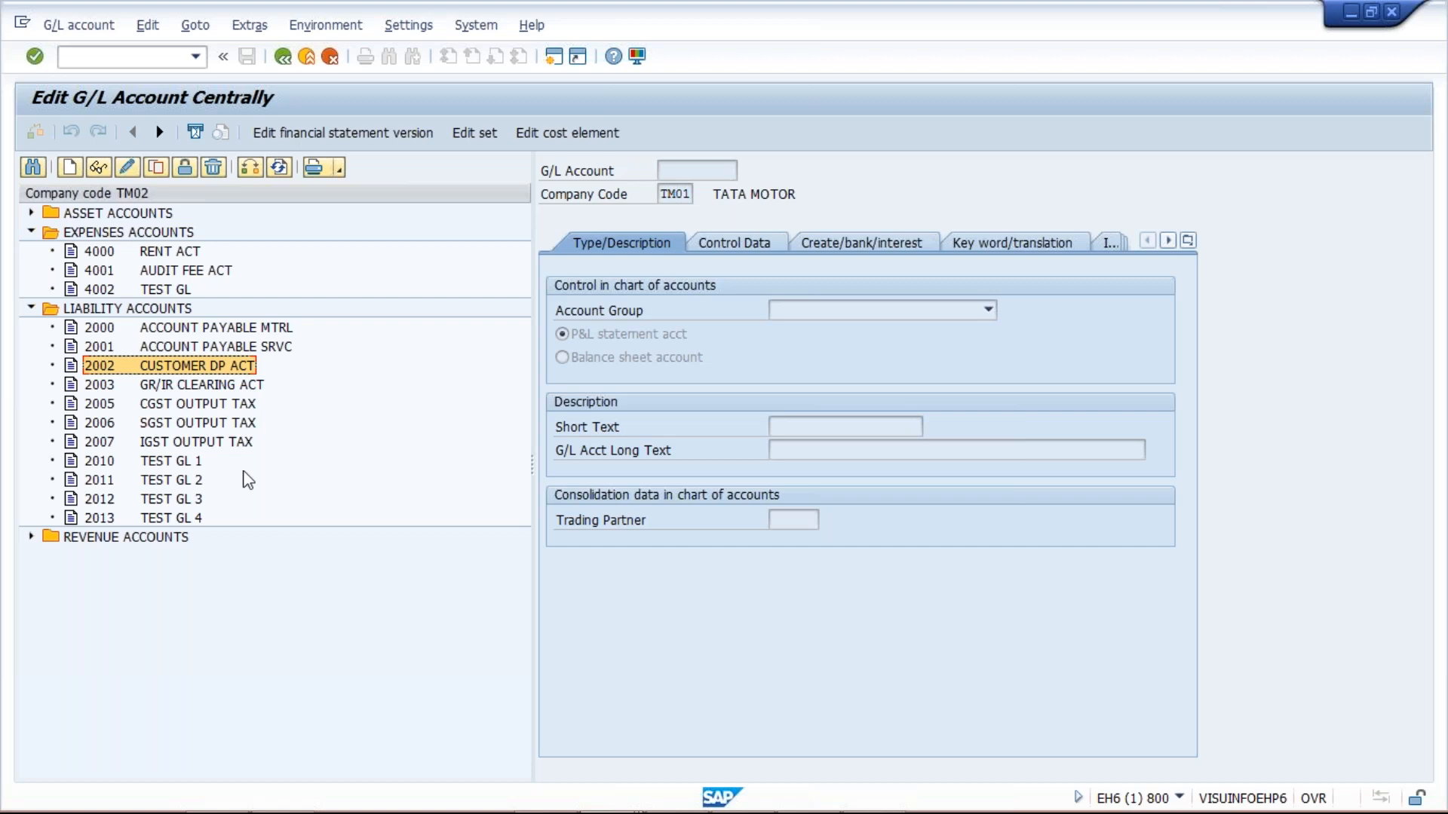
click(169, 253)
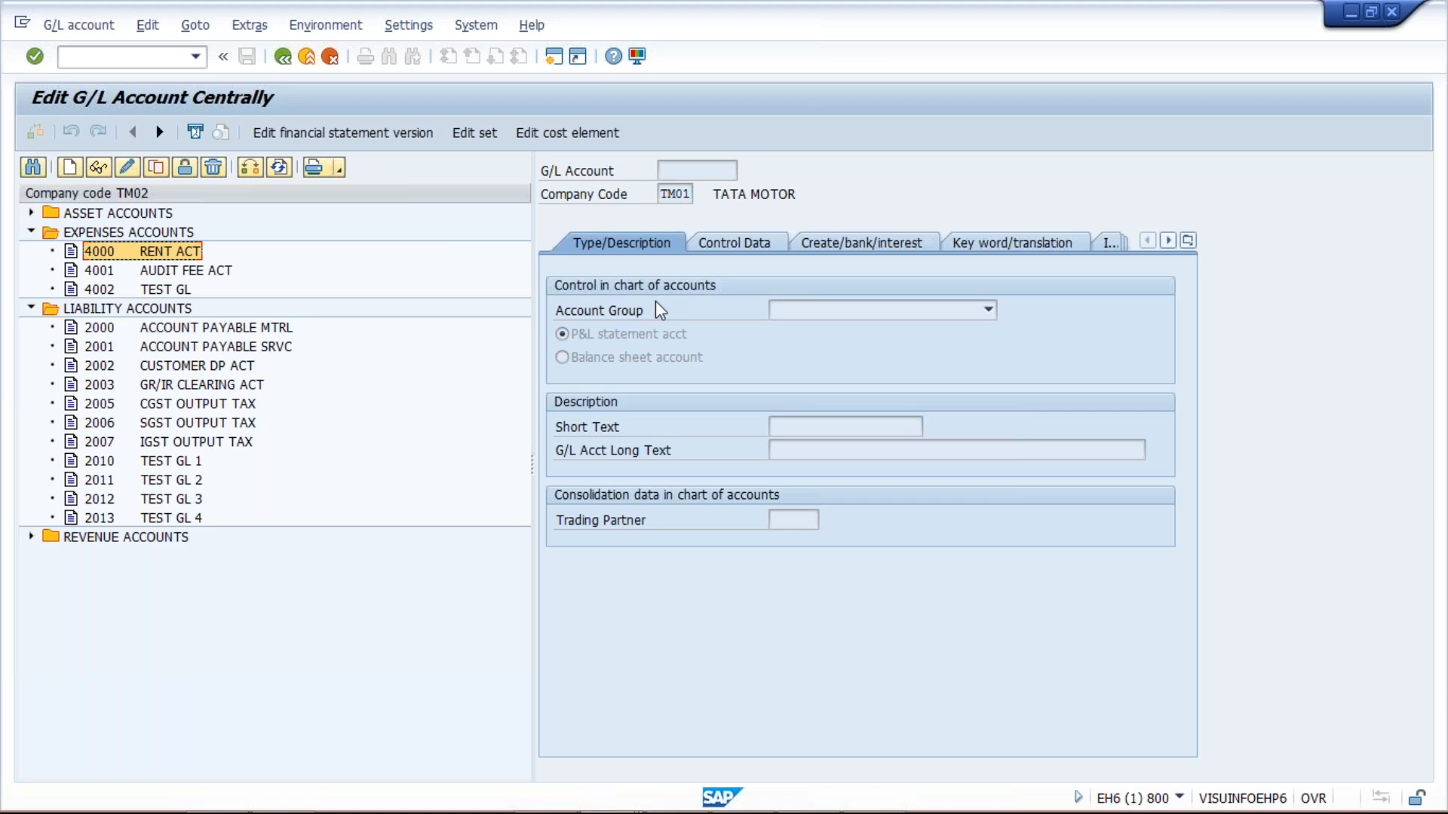
click(154, 272)
click(158, 287)
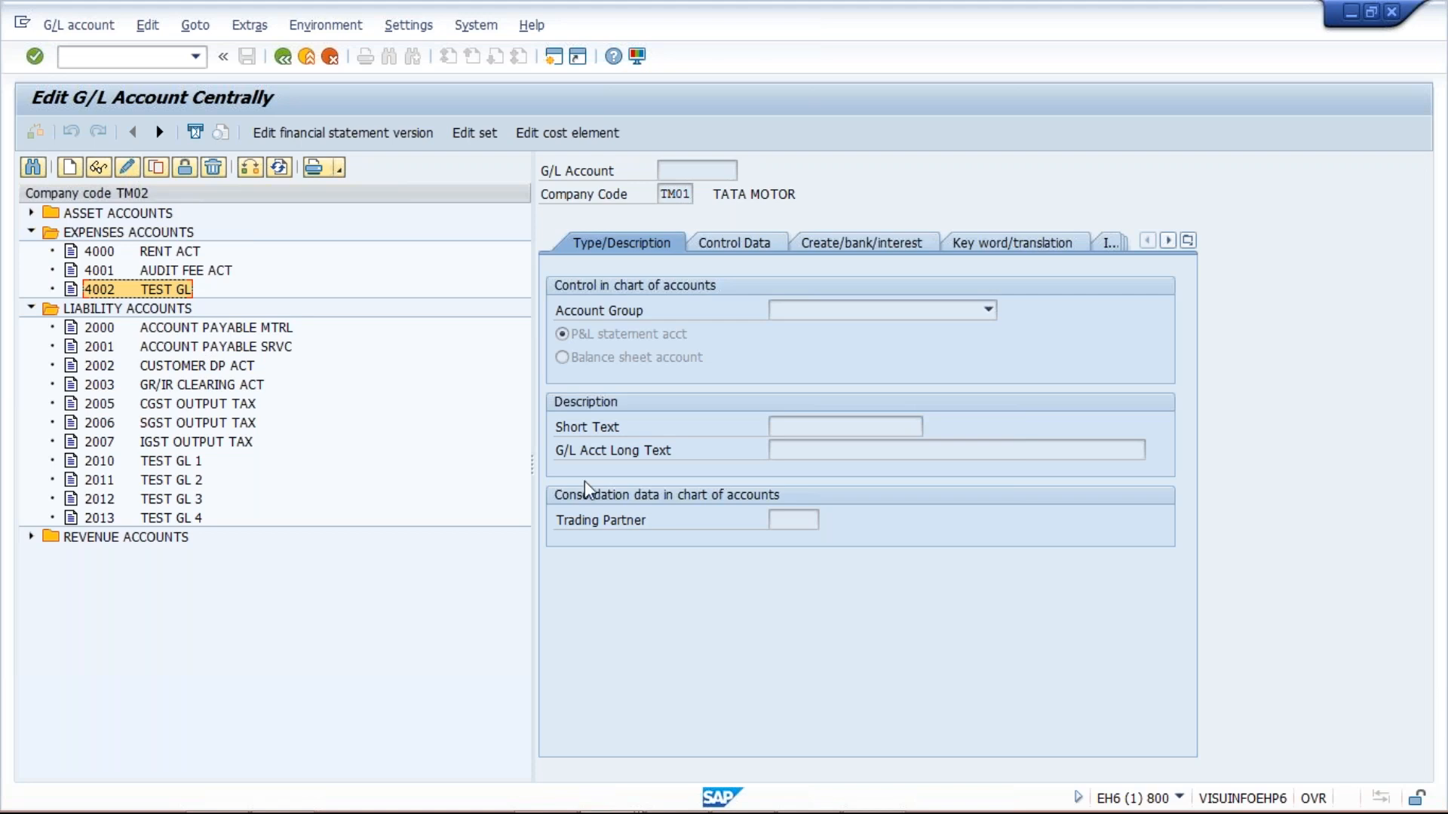
Step: View the TCOA chart of accounts session for comparison and return to the TM02 company code session
key(alt+Tab)
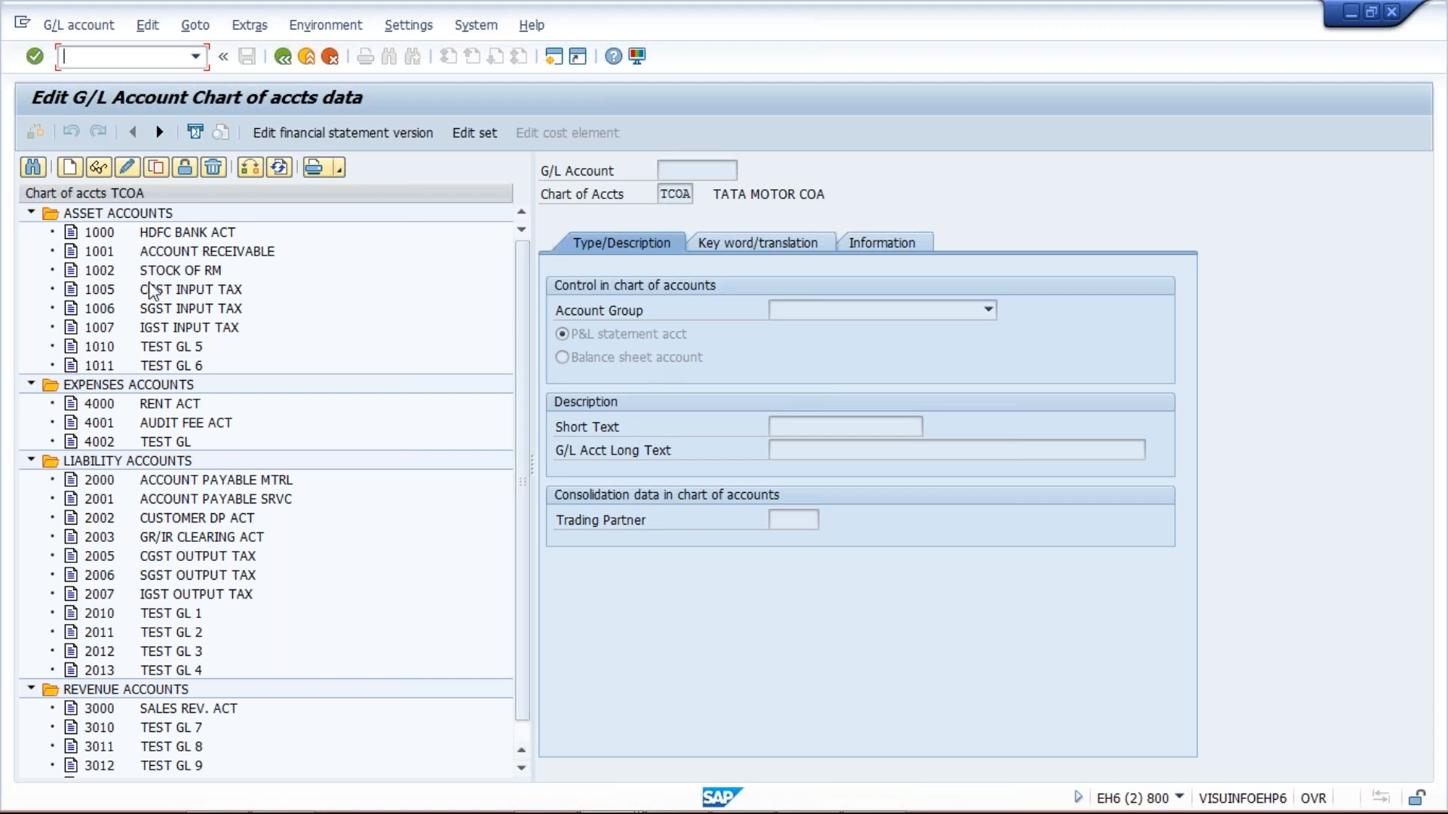
mouse_move(726, 812)
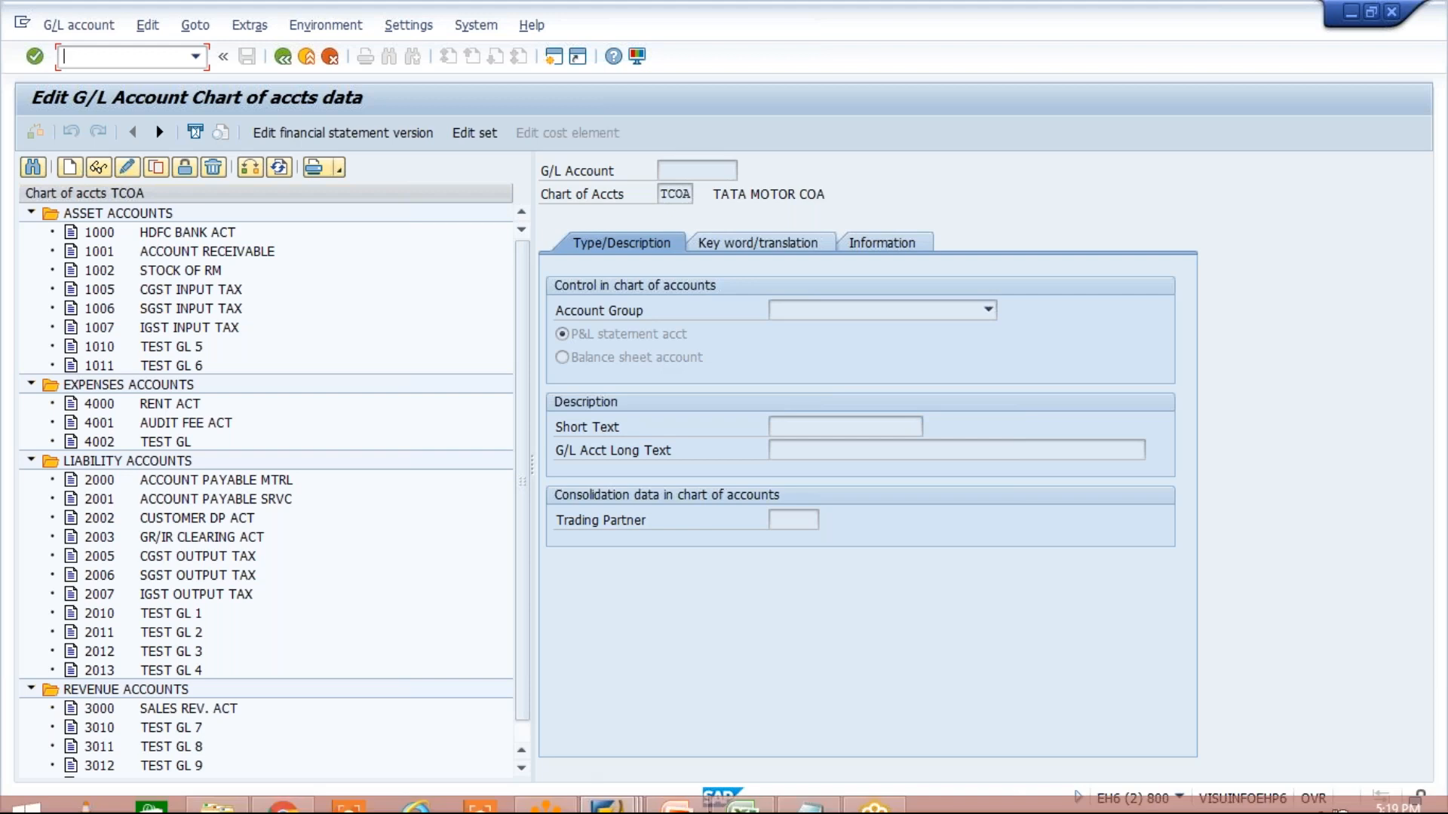
click(622, 785)
click(595, 671)
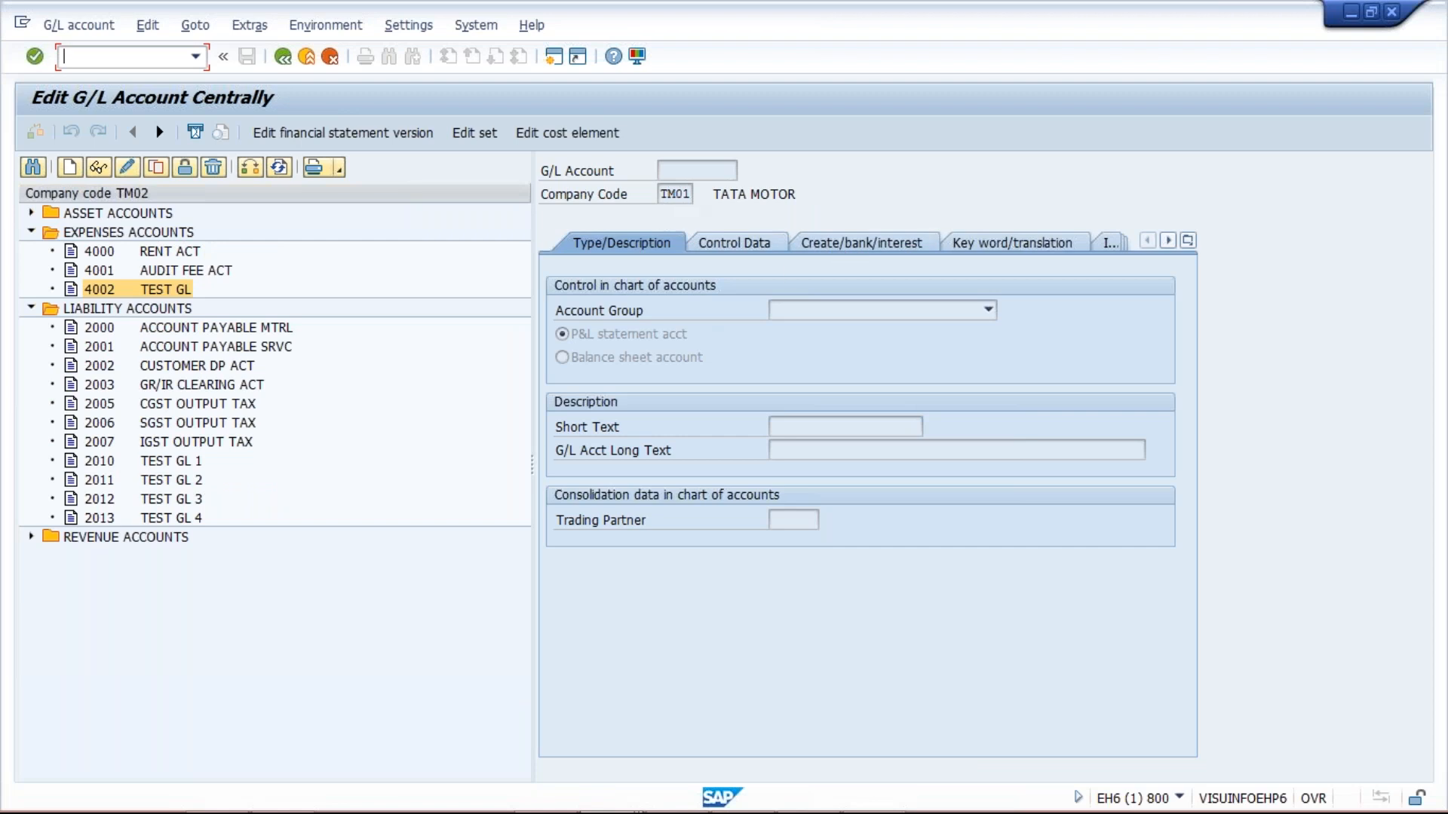
Step: Display G/L account 4000 RENT ACT in company code TM02 and go over its account number and company code fields
click(162, 251)
double_click(161, 250)
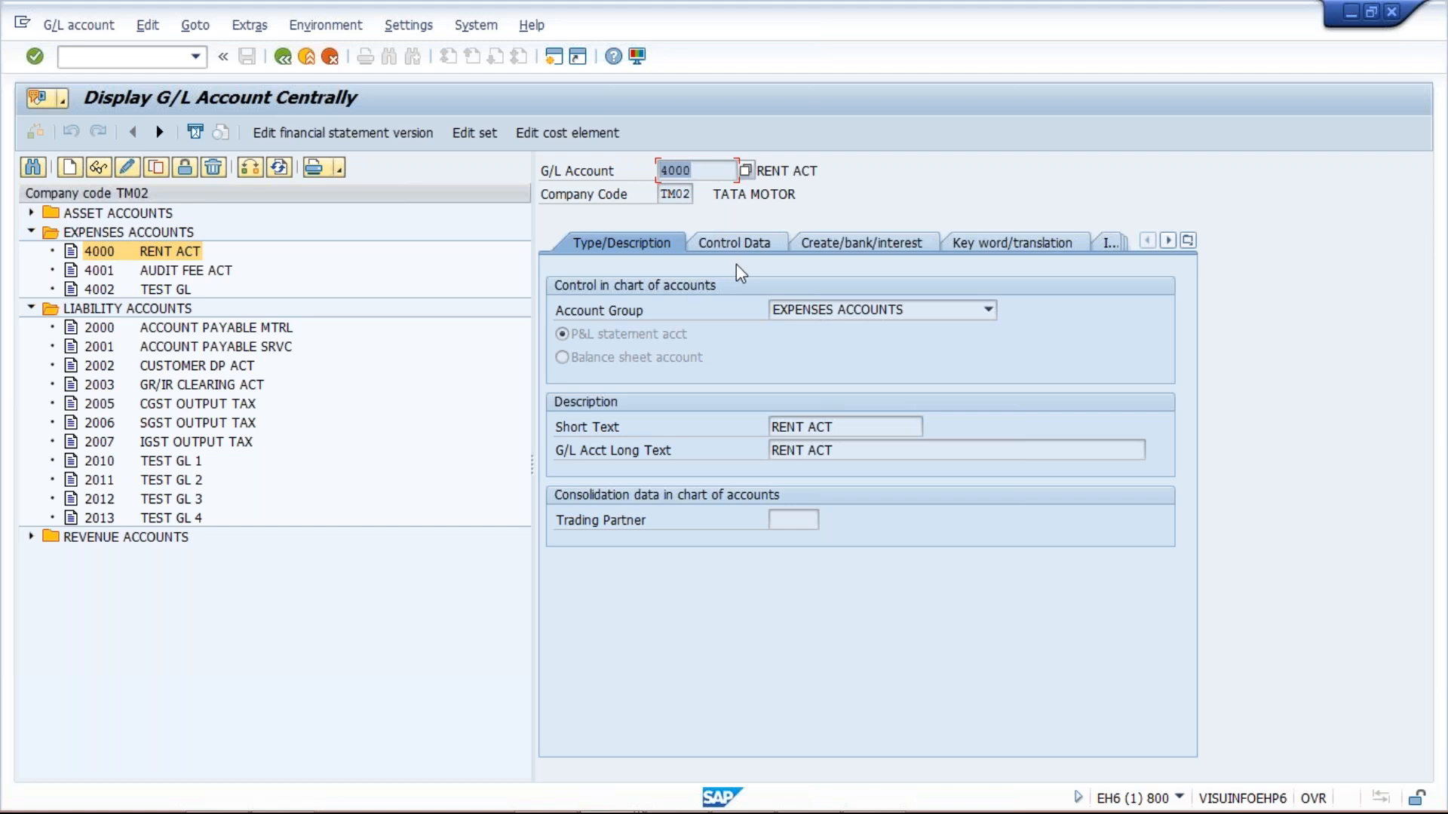
key(Tab)
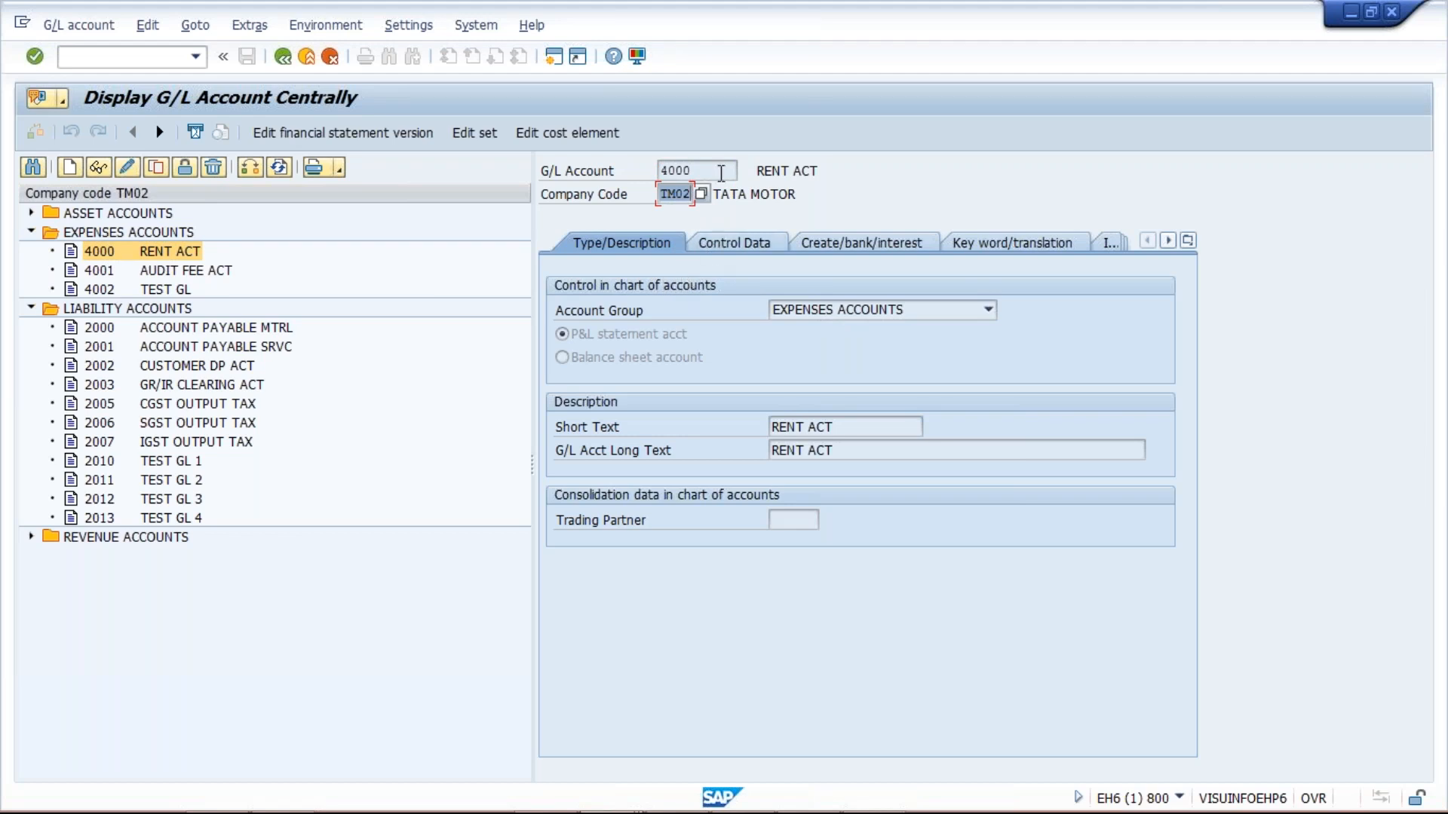
key(shift+Tab)
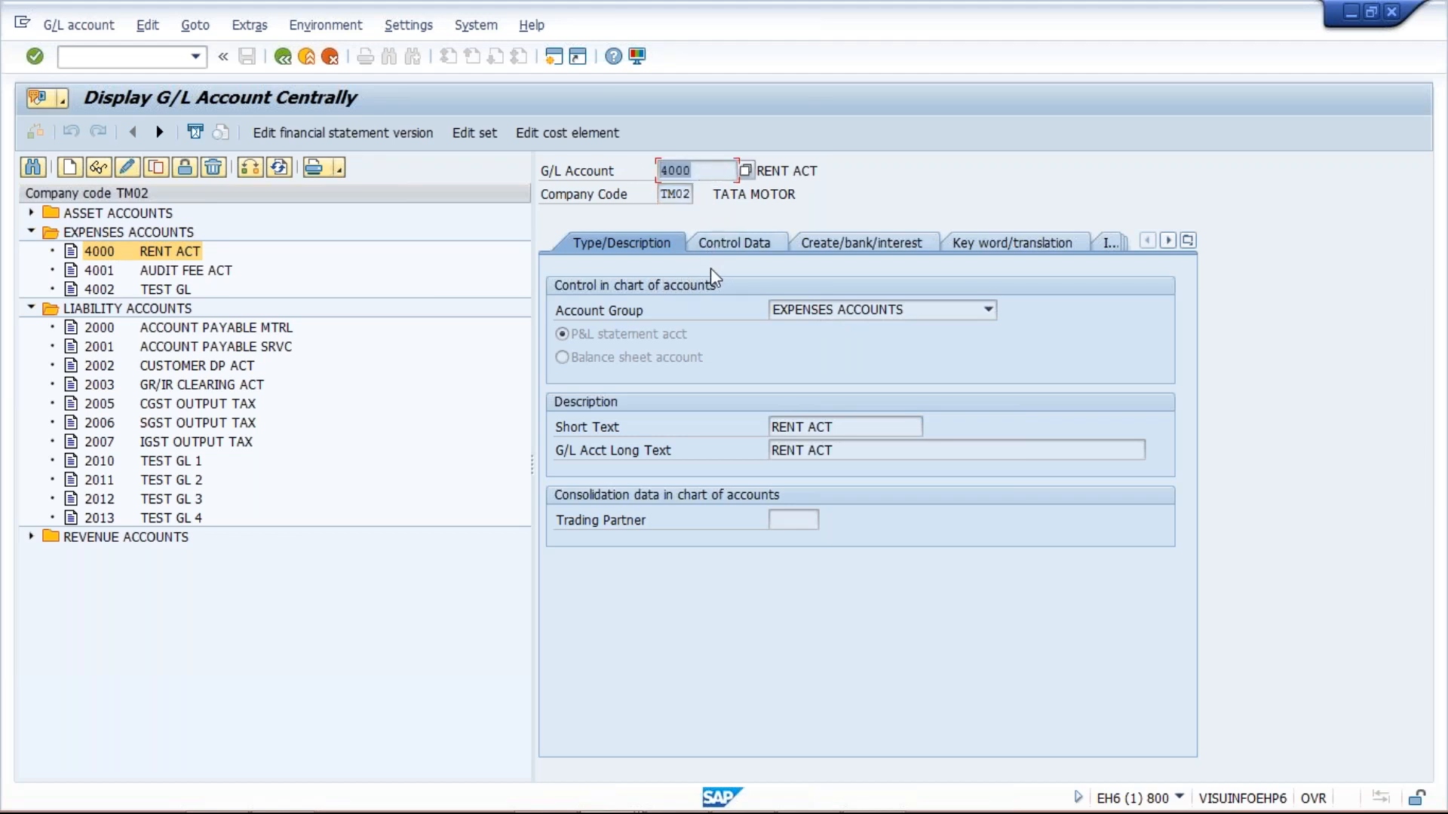
Step: Switch to the TCOA session and open expense account 4000 RENT ACT at chart of accounts level
key(alt+Tab)
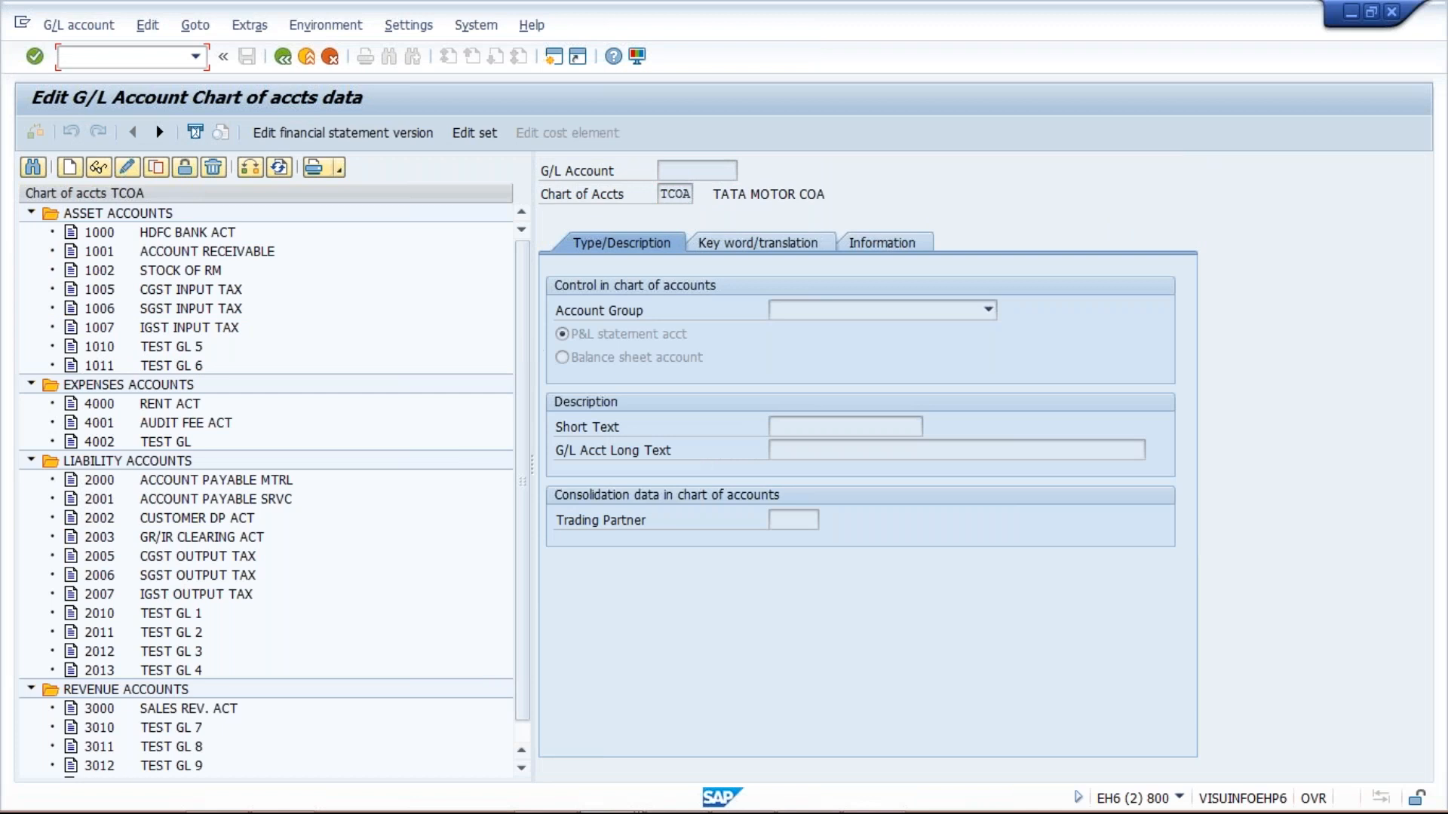
double_click(143, 404)
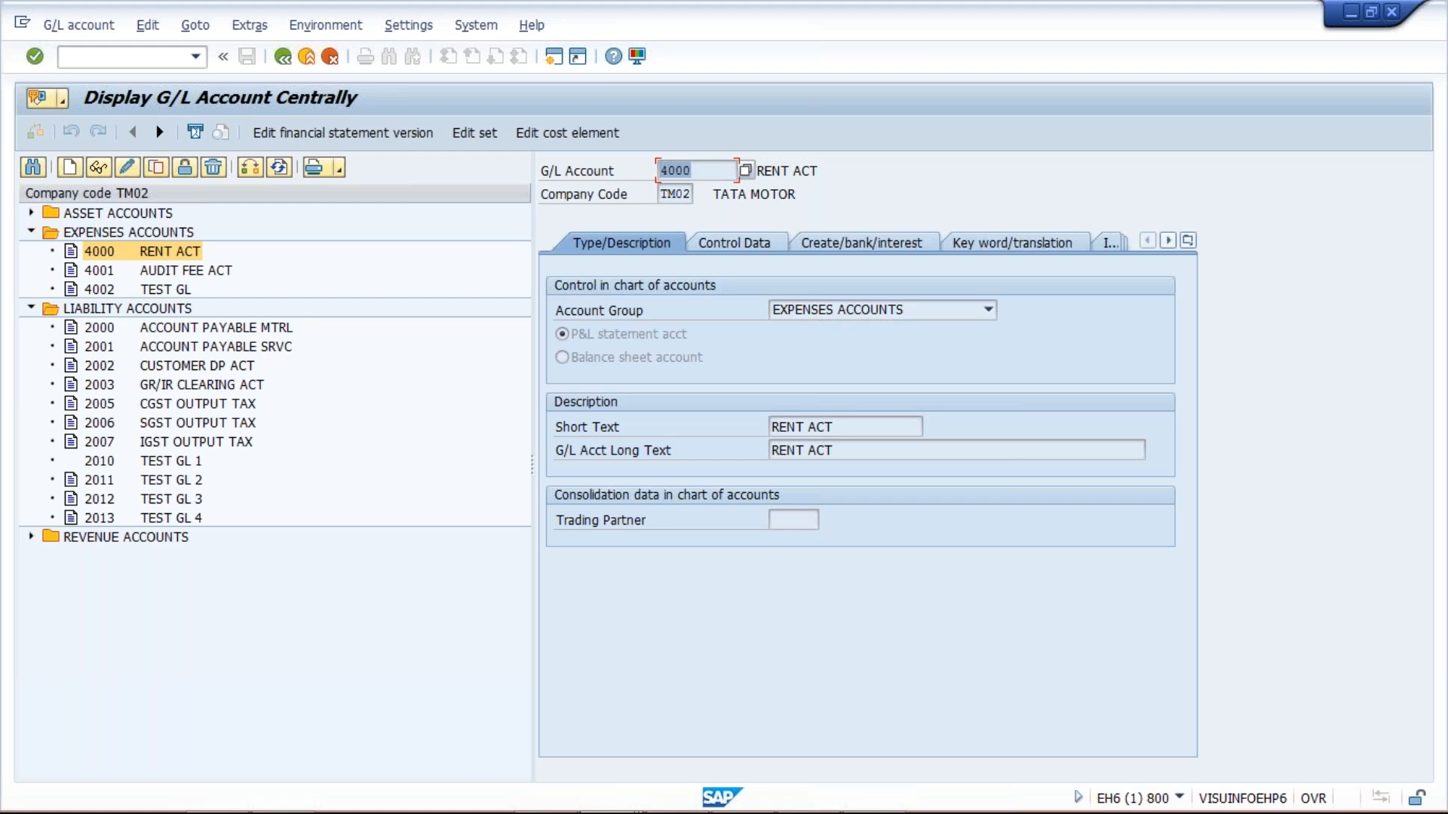
Step: Copy G/L account 4000 RENT ACT from reference company code TM02 to company code TS02 under the same account number
click(152, 252)
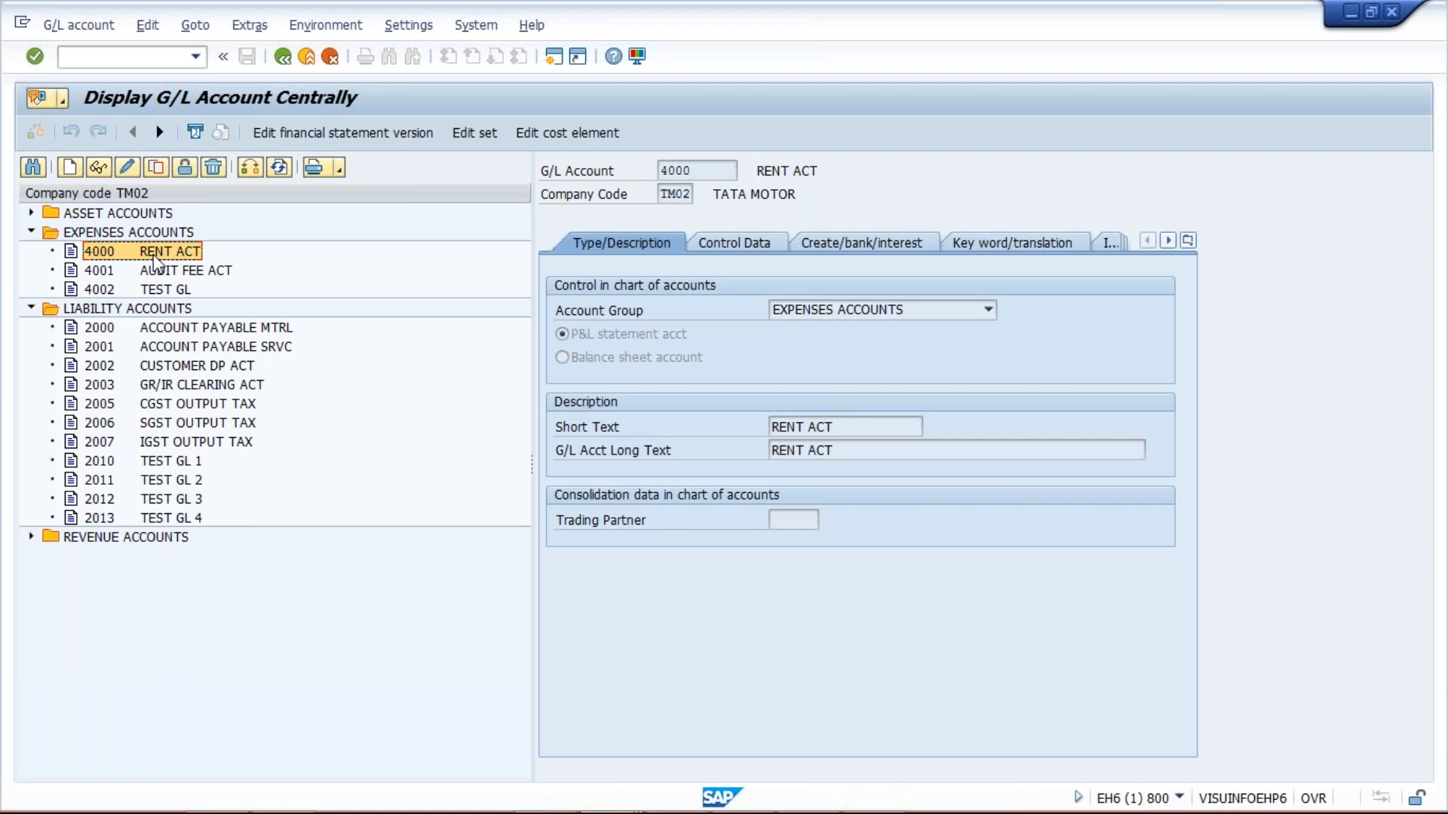
click(163, 169)
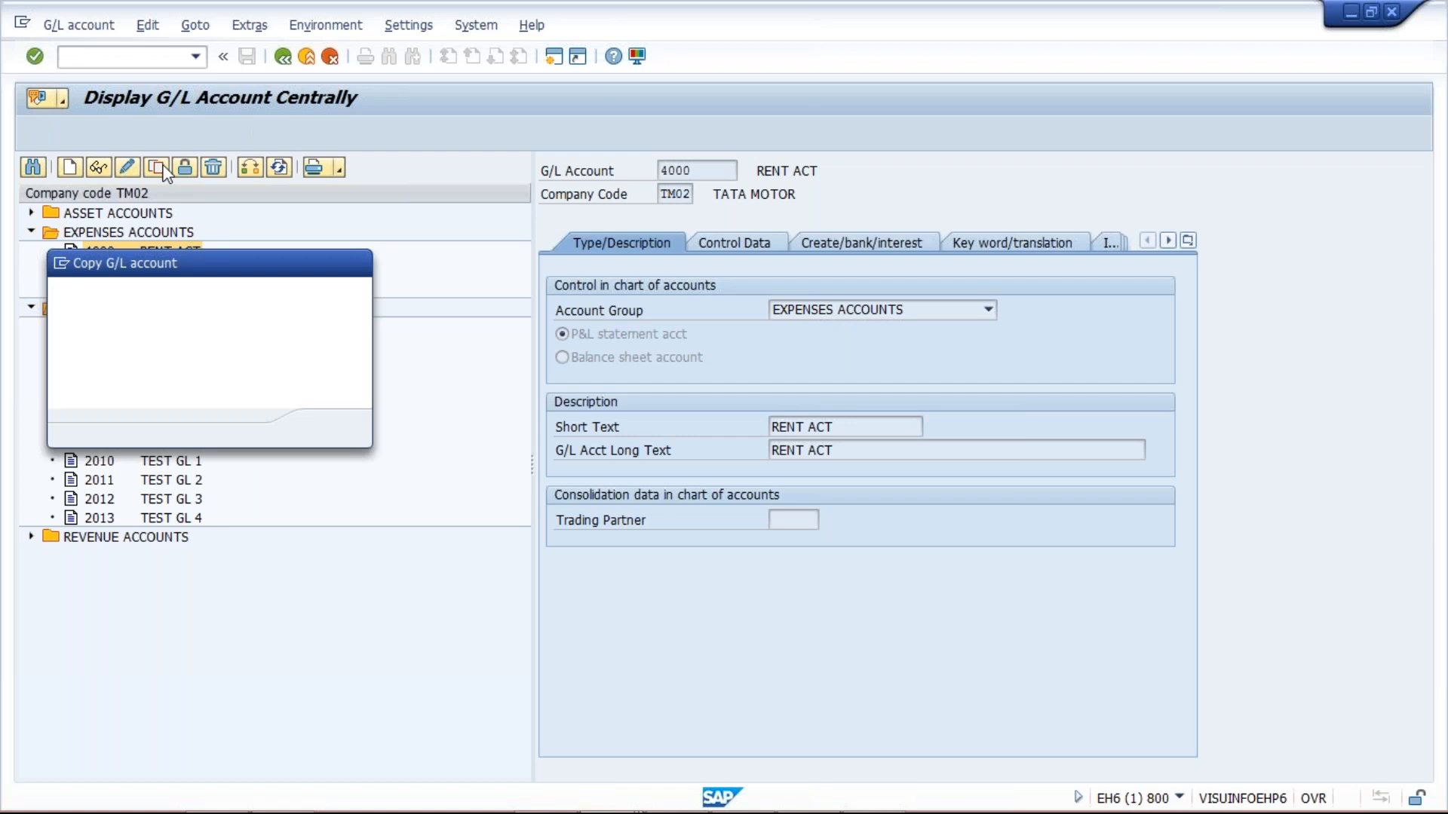
click(251, 295)
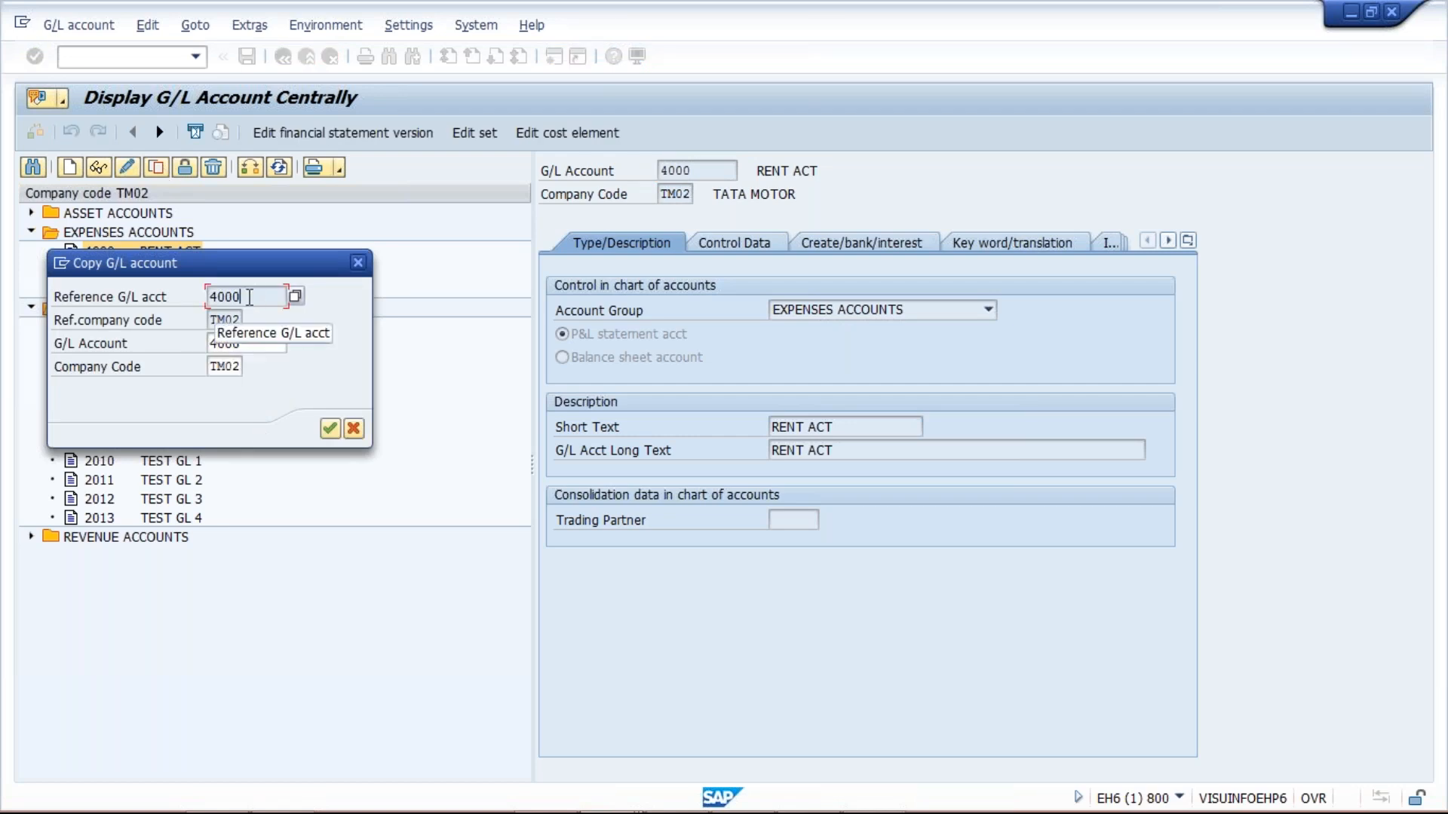
drag(250, 296, 188, 294)
click(224, 322)
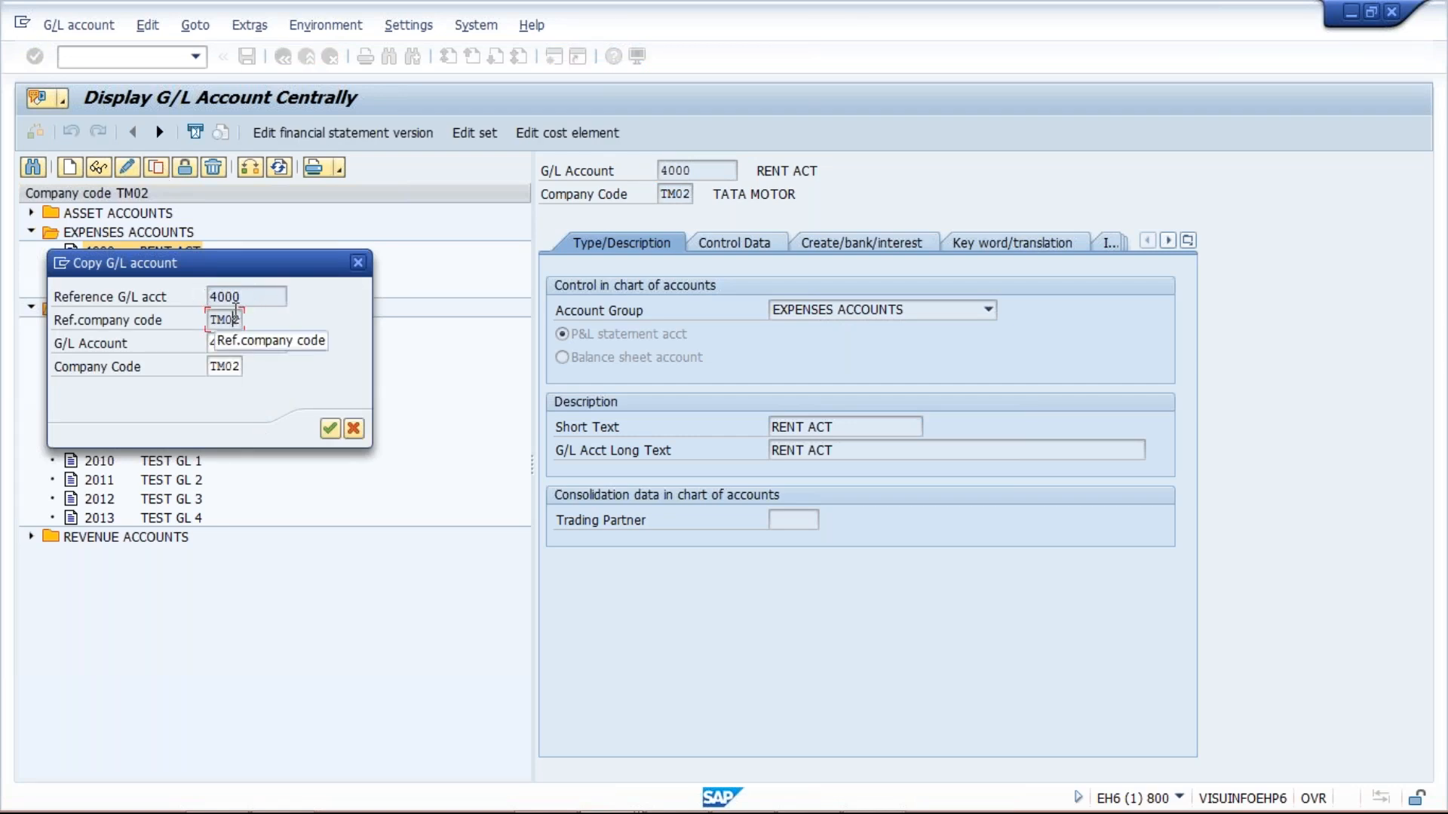
click(258, 348)
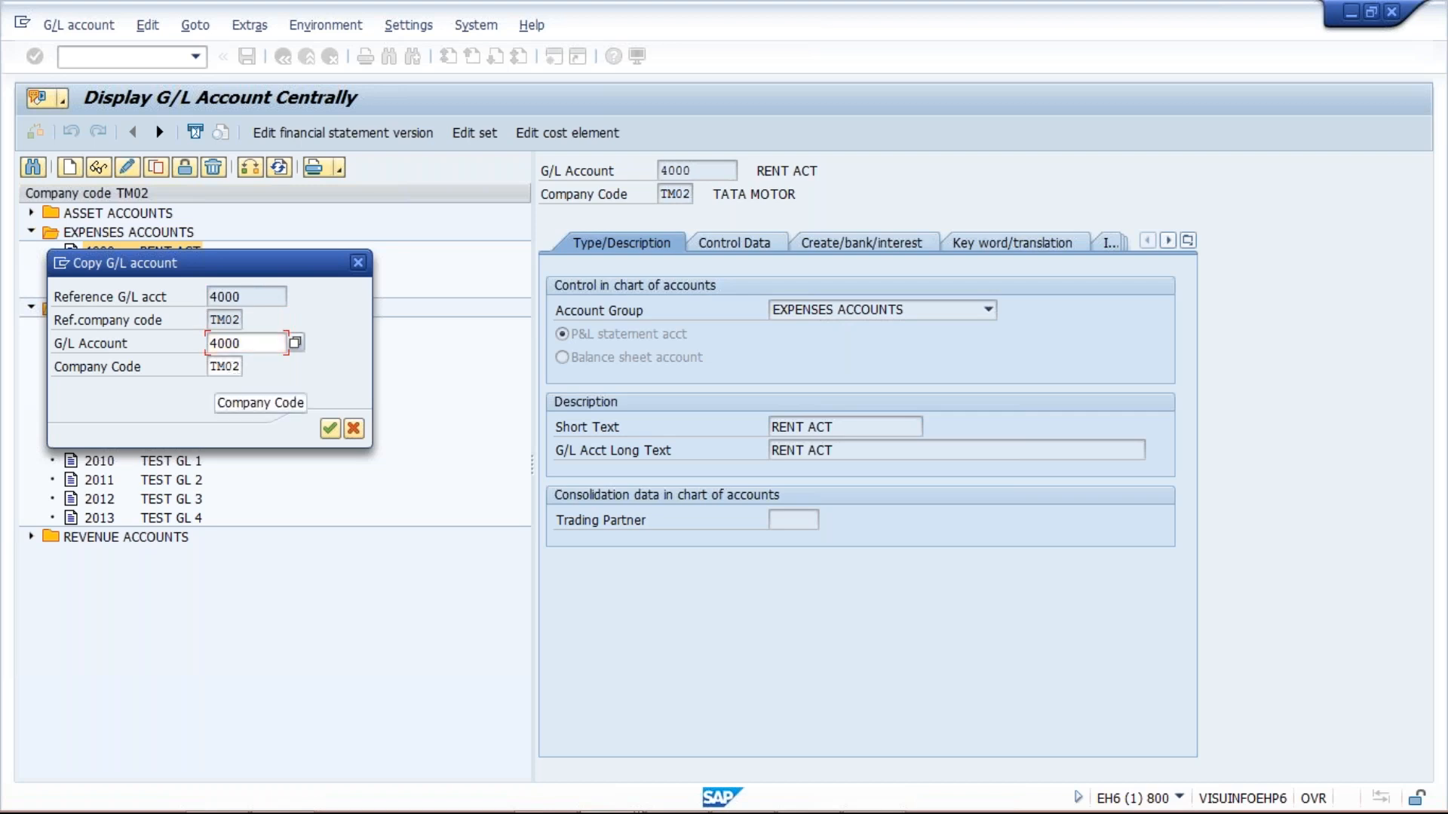
click(233, 366)
key(BackSpace)
key(BackSpace)
key(BackSpace)
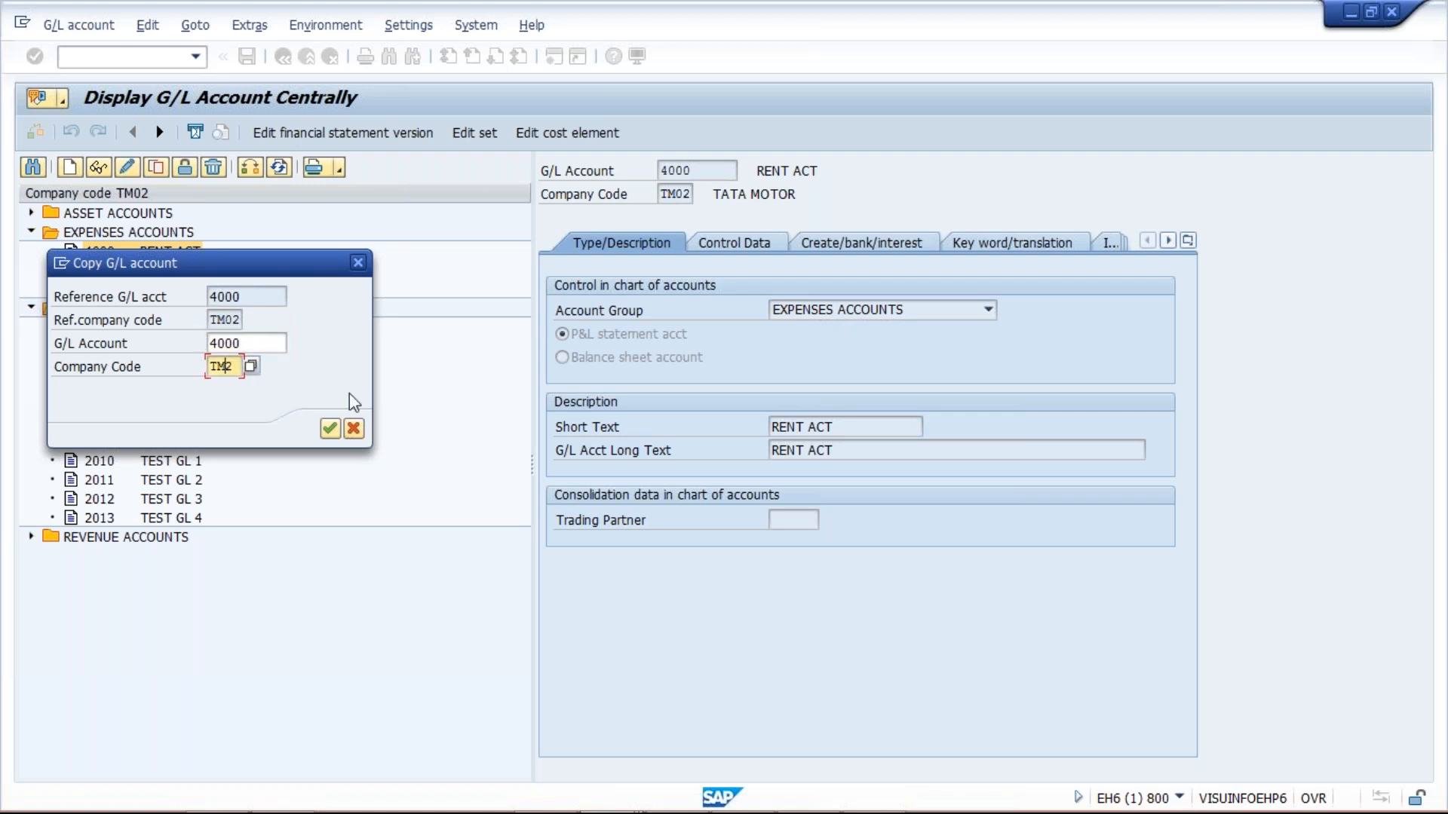
key(Delete)
text(TS02)
key(Return)
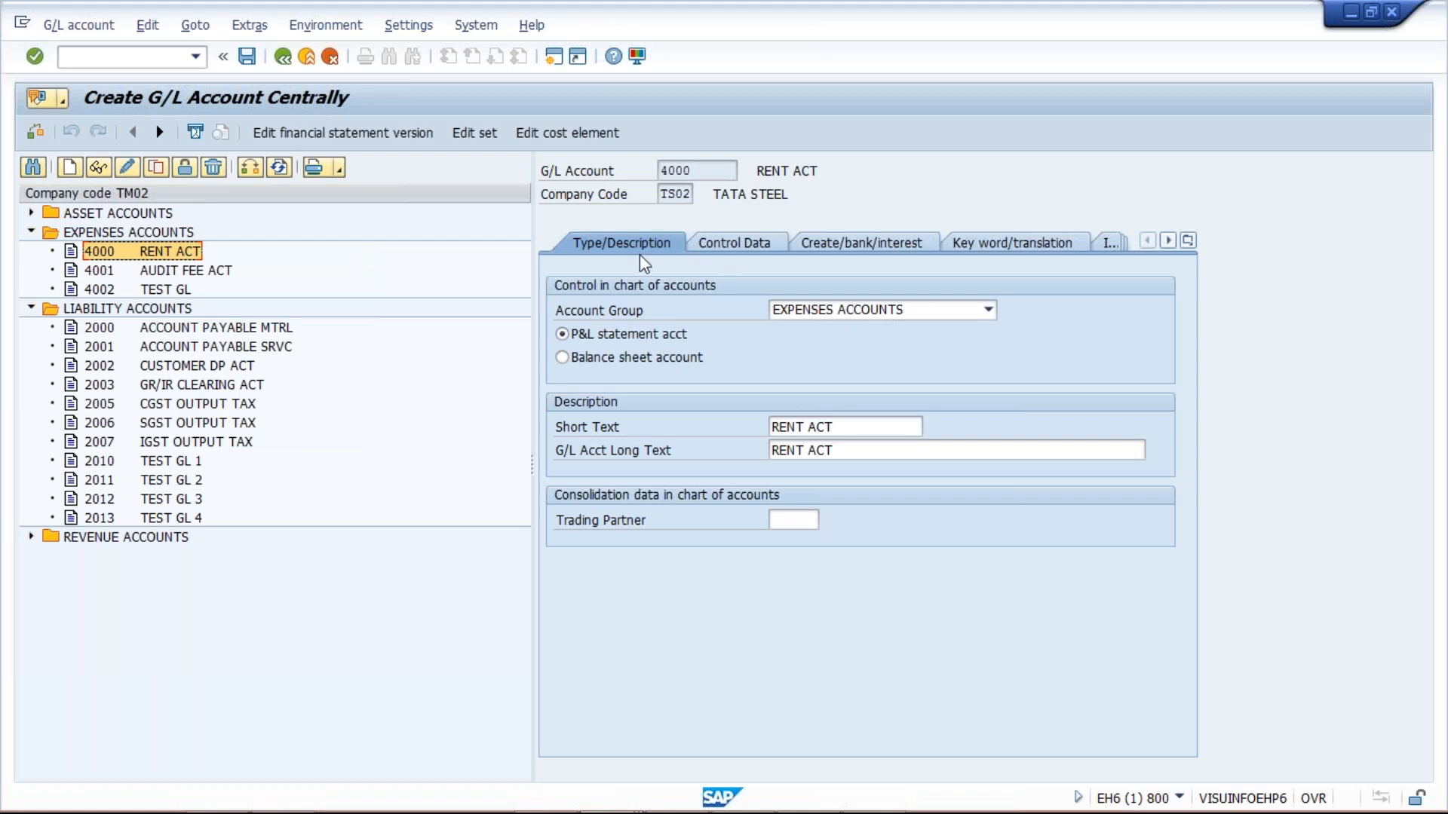
Step: Go over the control data and create/bank/interest settings of account 4000 for TS02 and save the new account
click(745, 252)
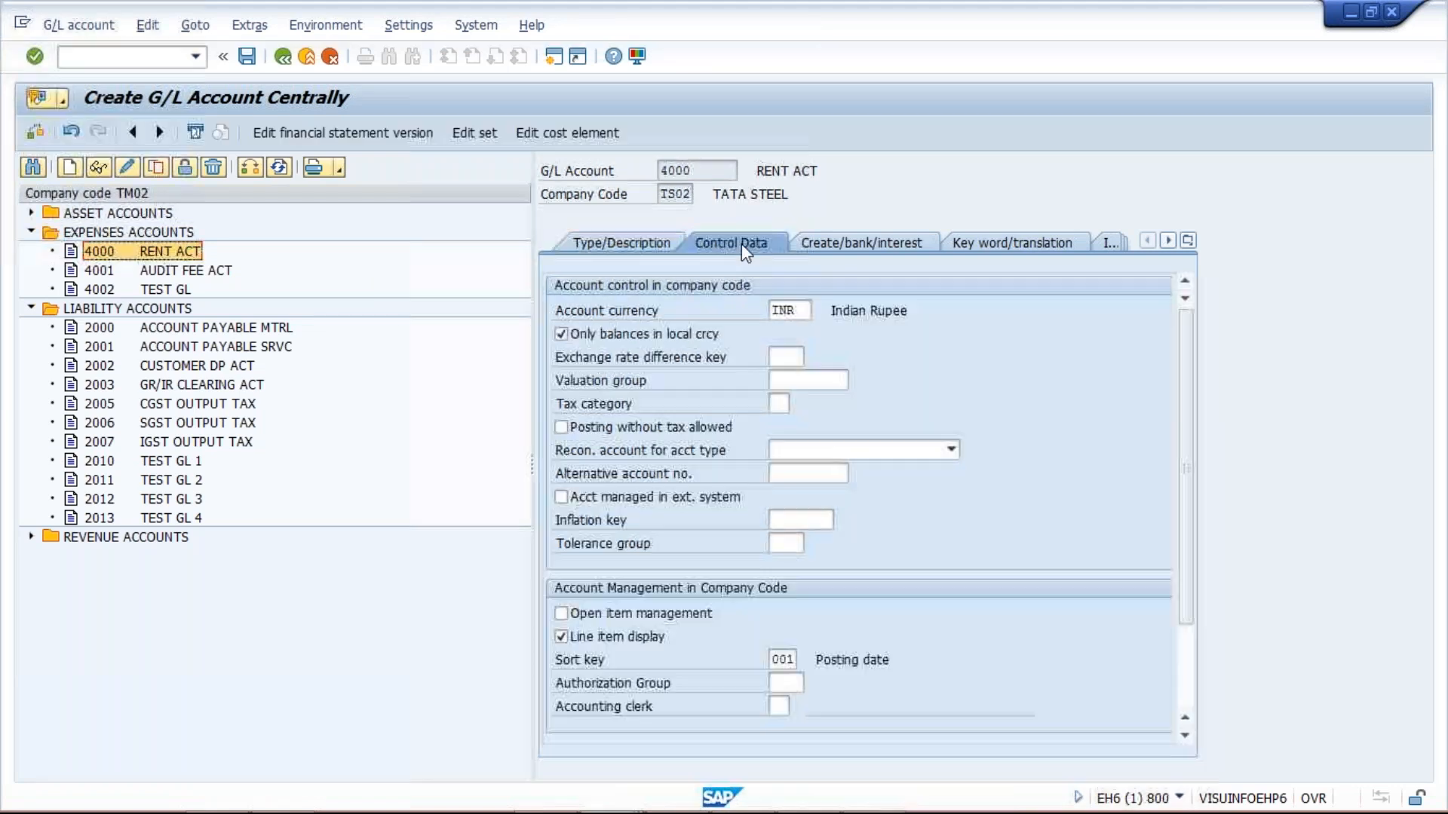
click(861, 245)
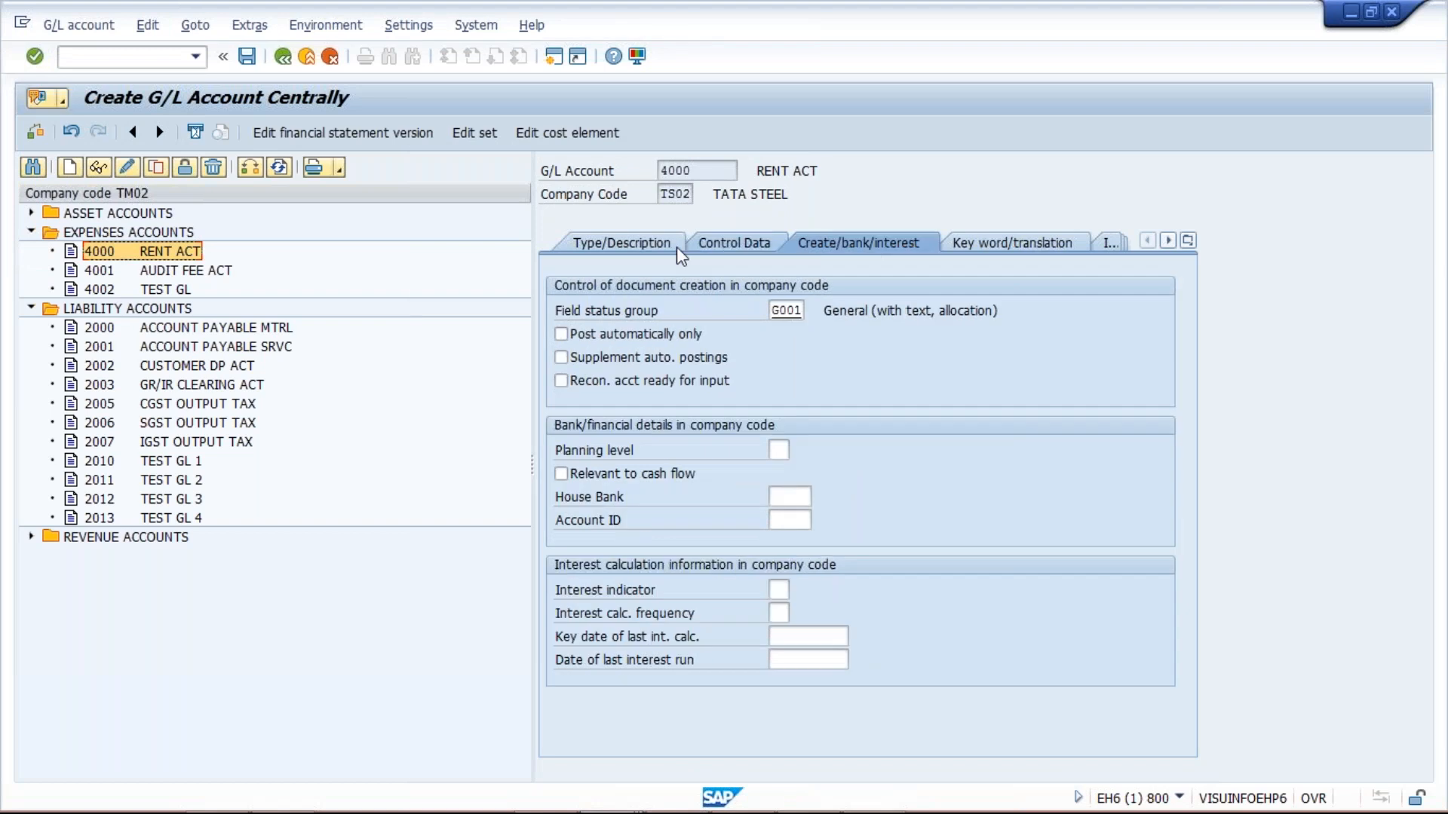
click(742, 248)
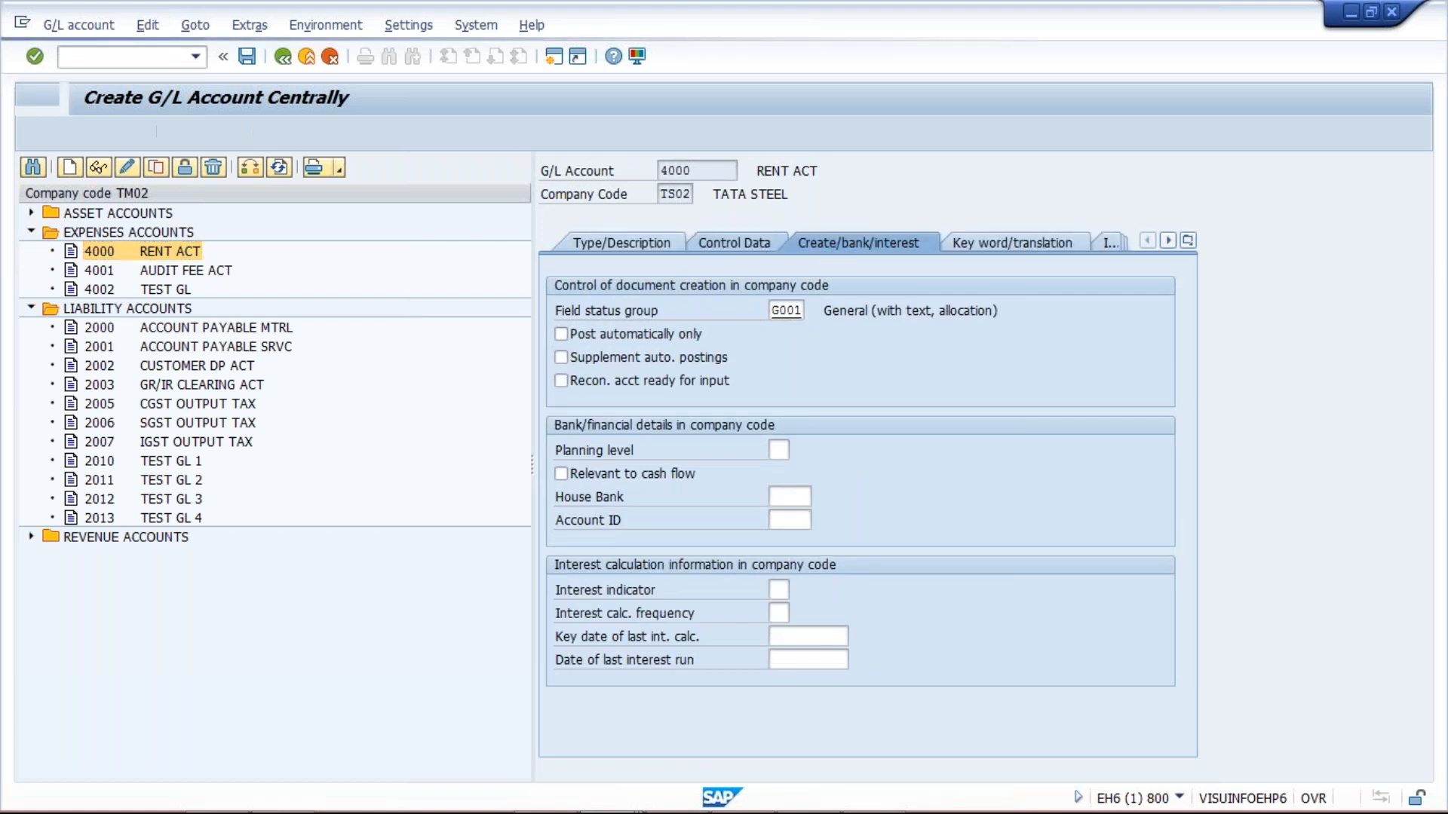
click(873, 246)
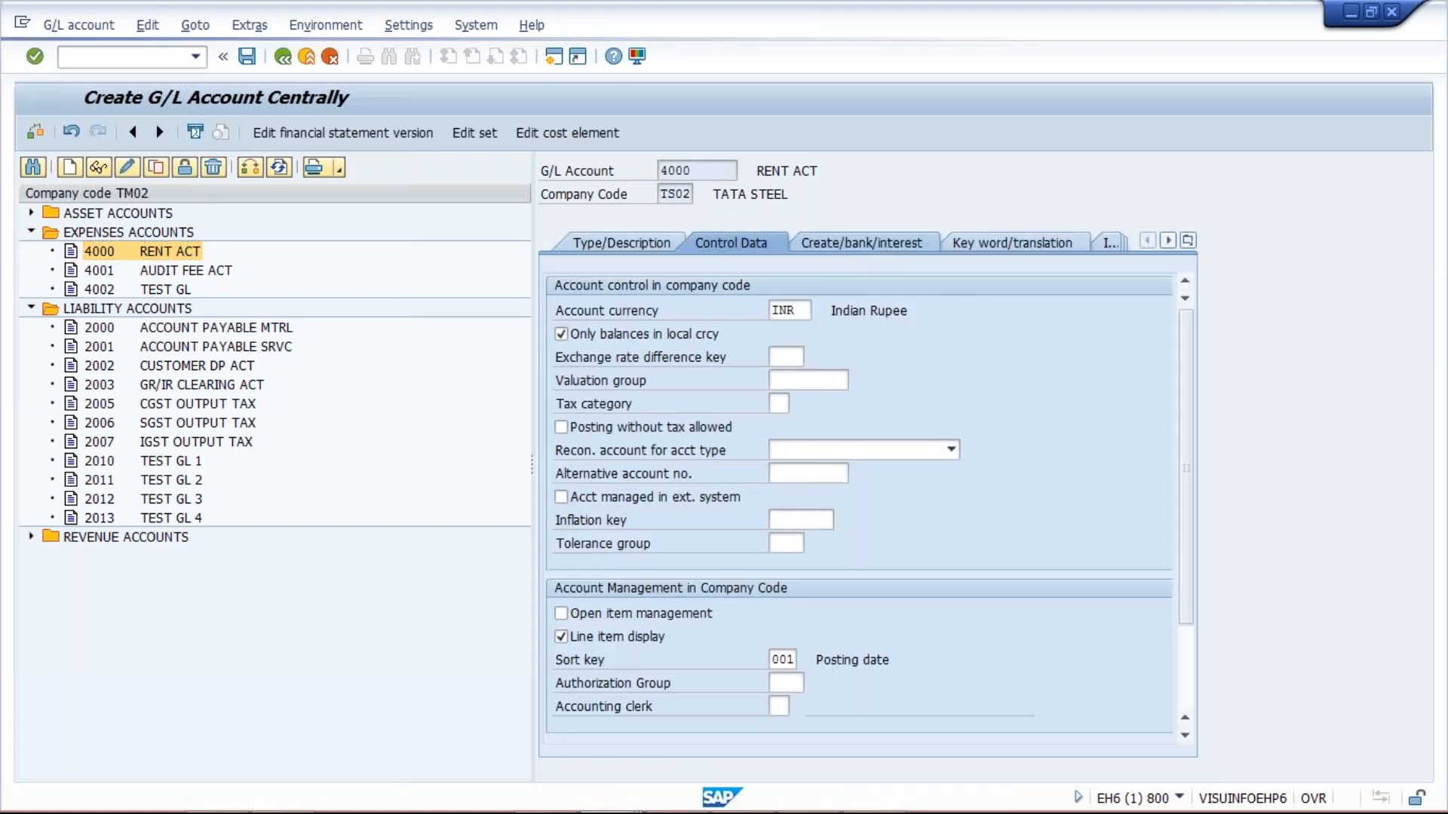
click(249, 65)
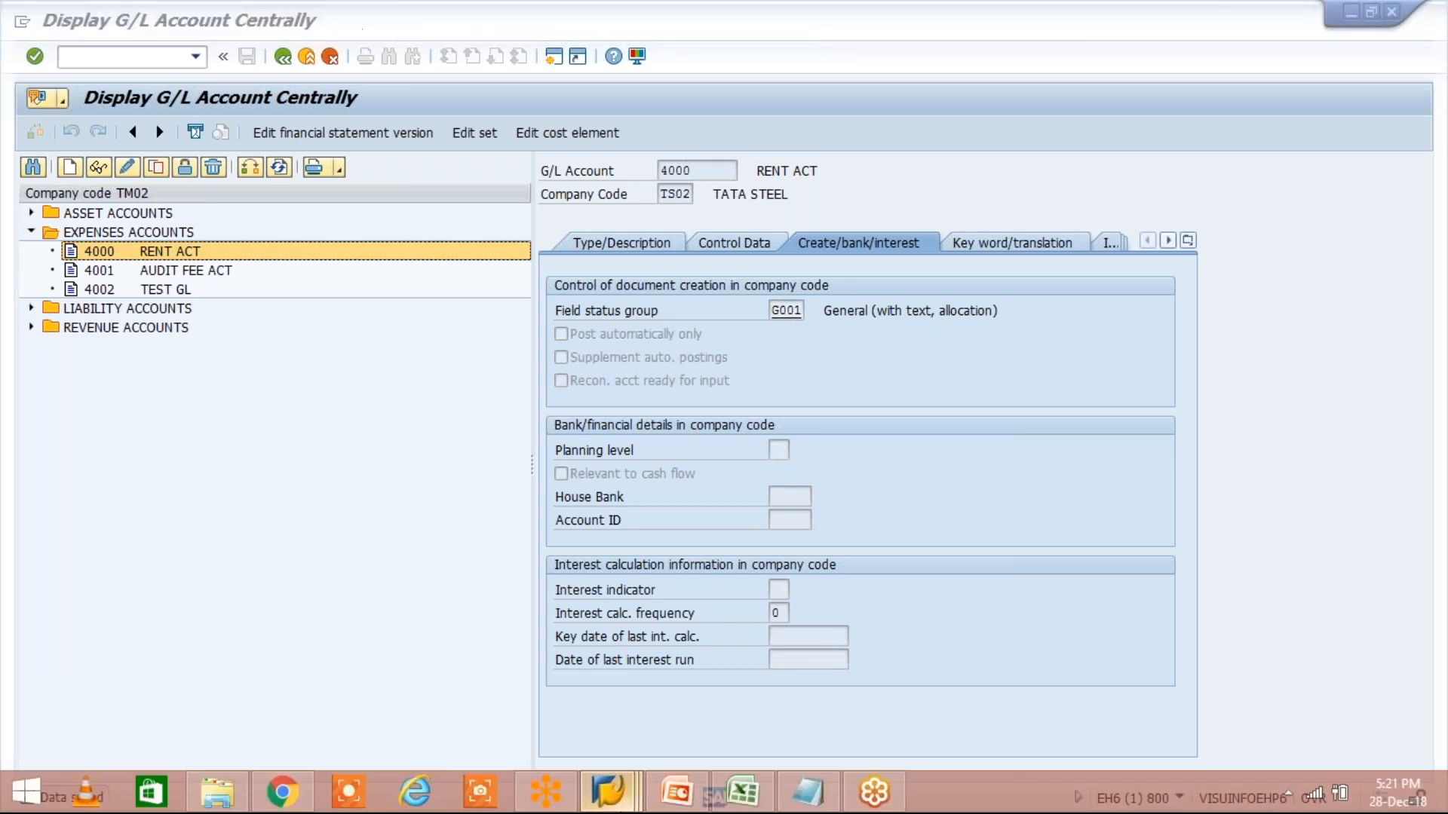
Step: Restart FS00 in the TCOA session and display expense account 4000 RENT ACT in company code TS02
mouse_move(607, 792)
click(837, 694)
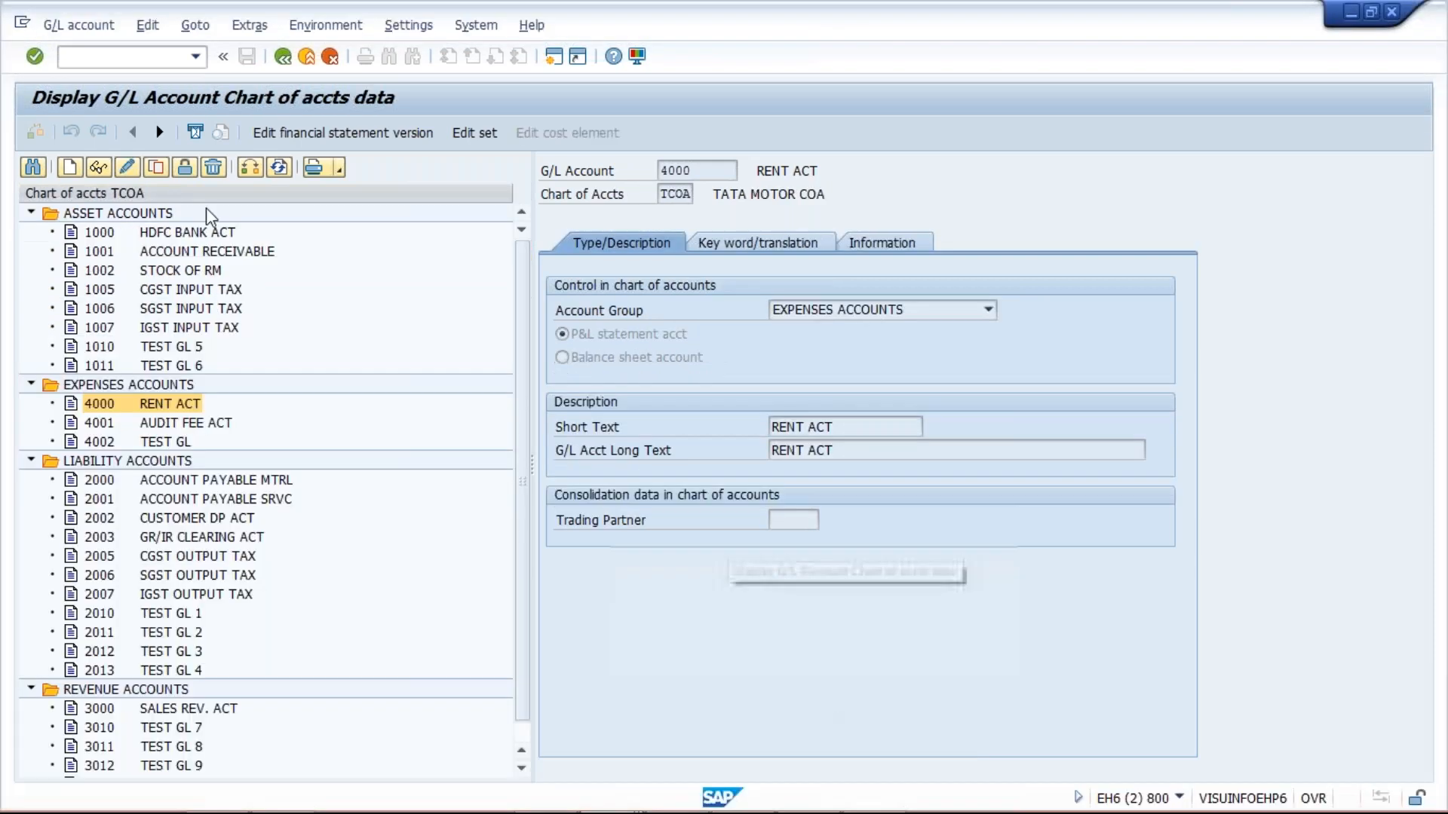
click(195, 57)
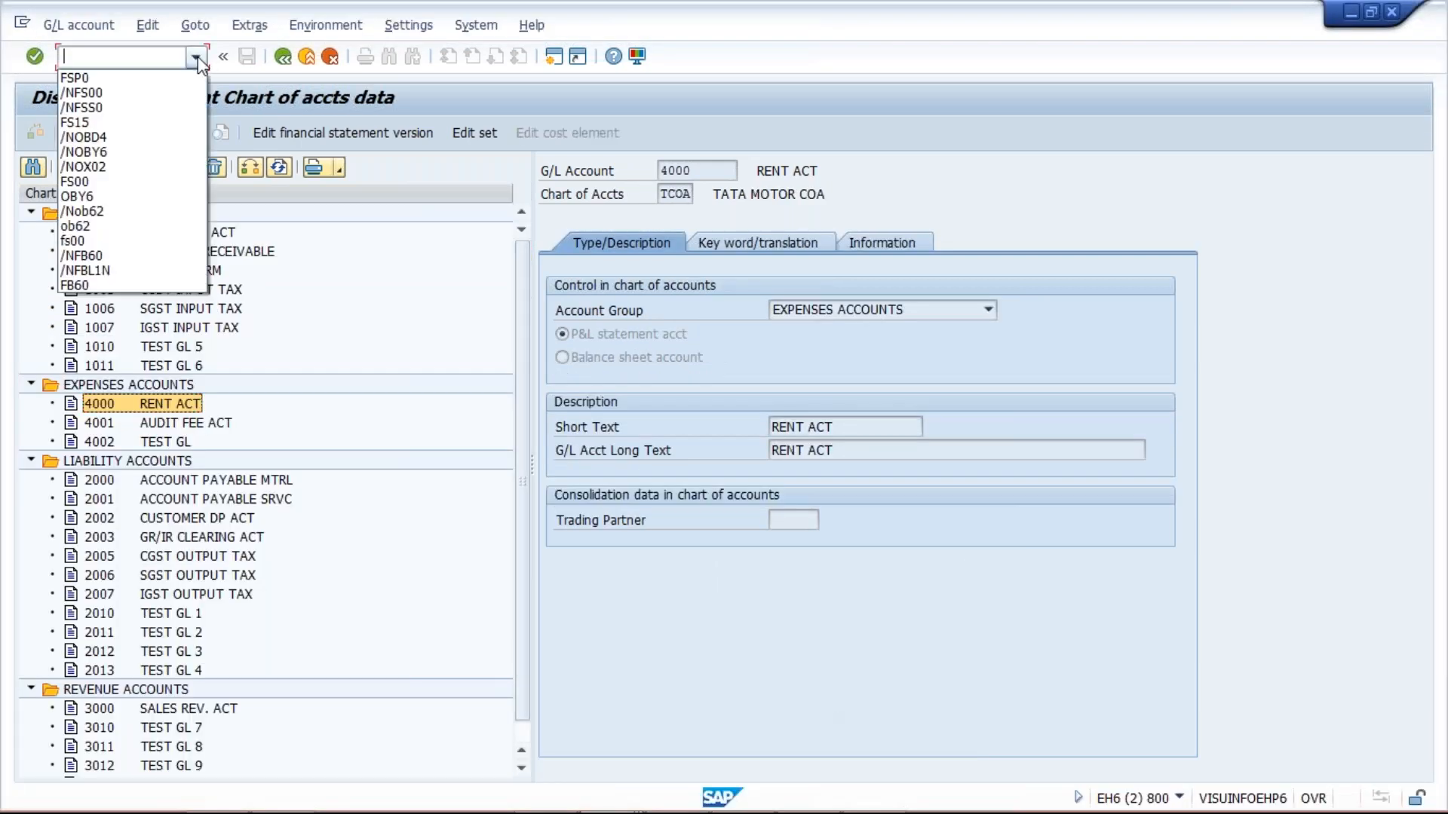
click(162, 94)
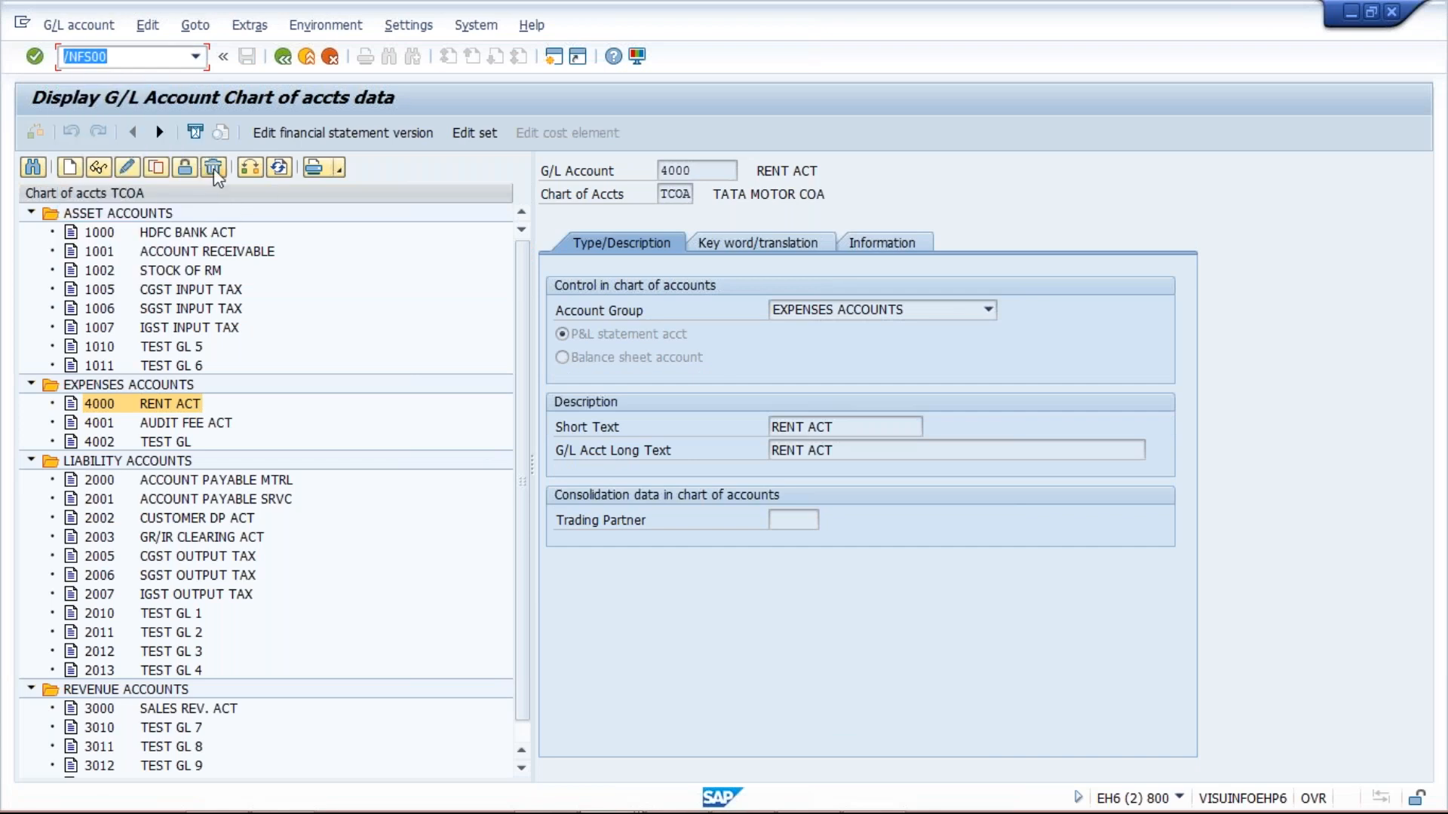
key(Return)
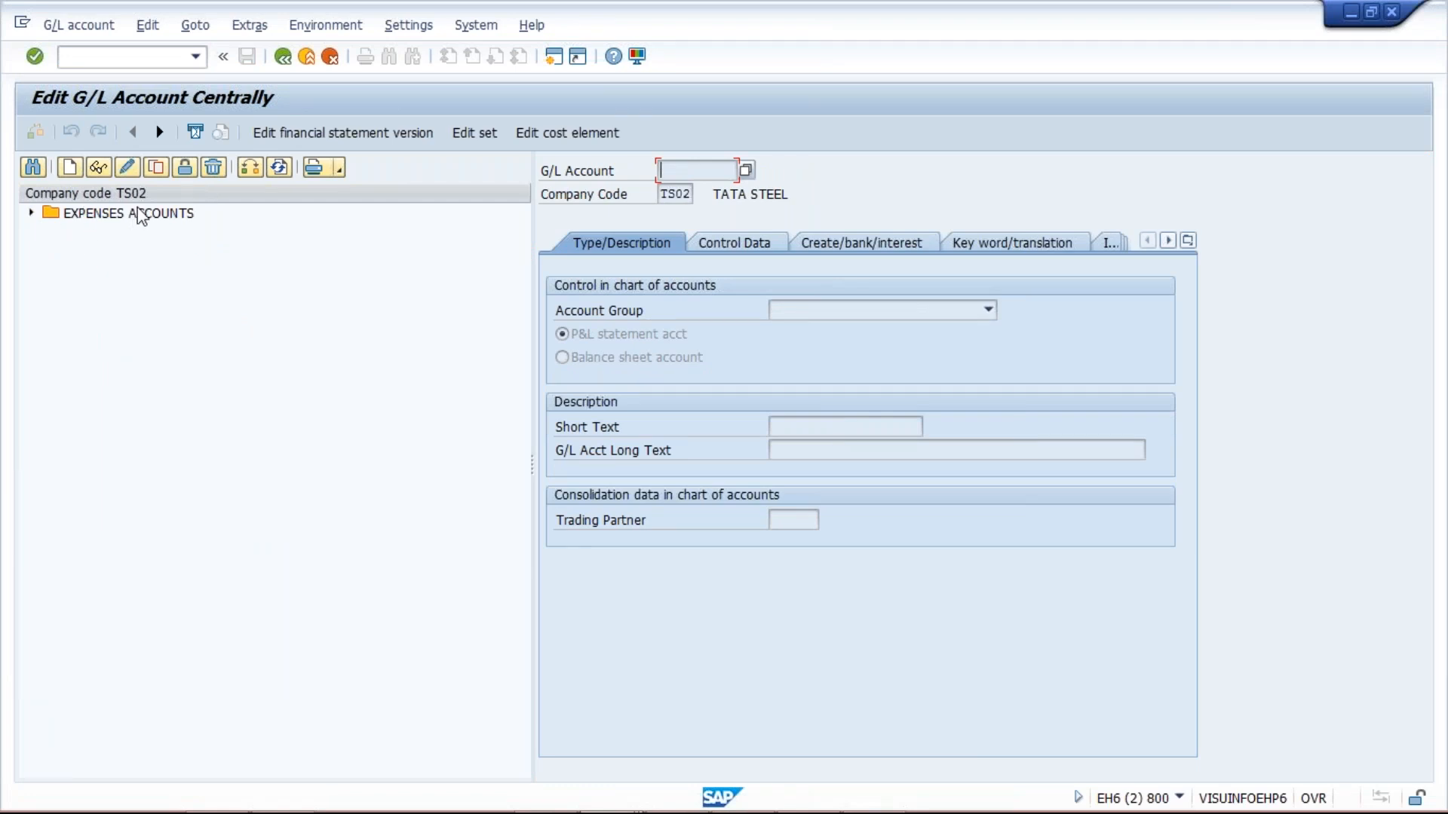
click(31, 214)
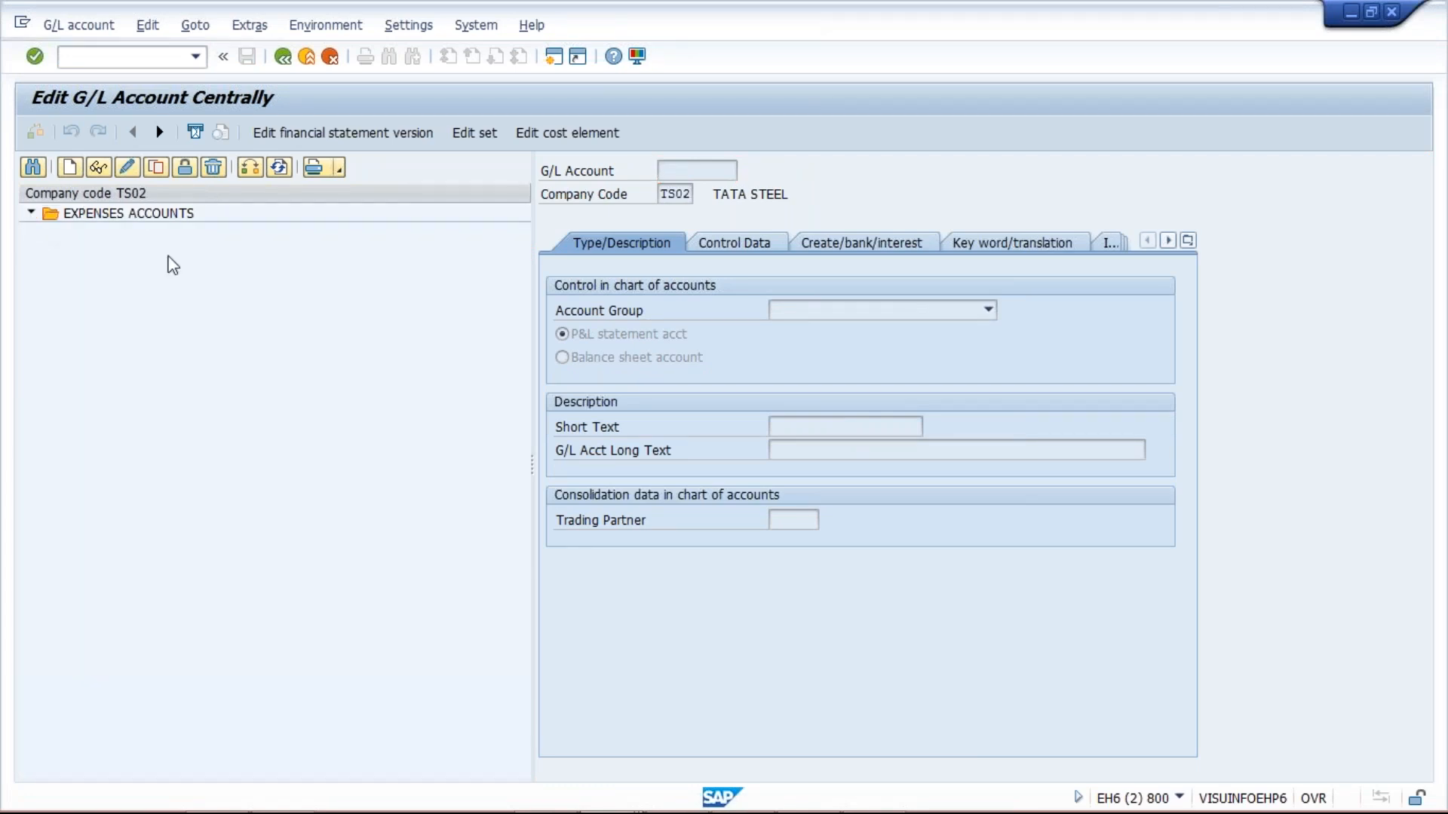
click(165, 234)
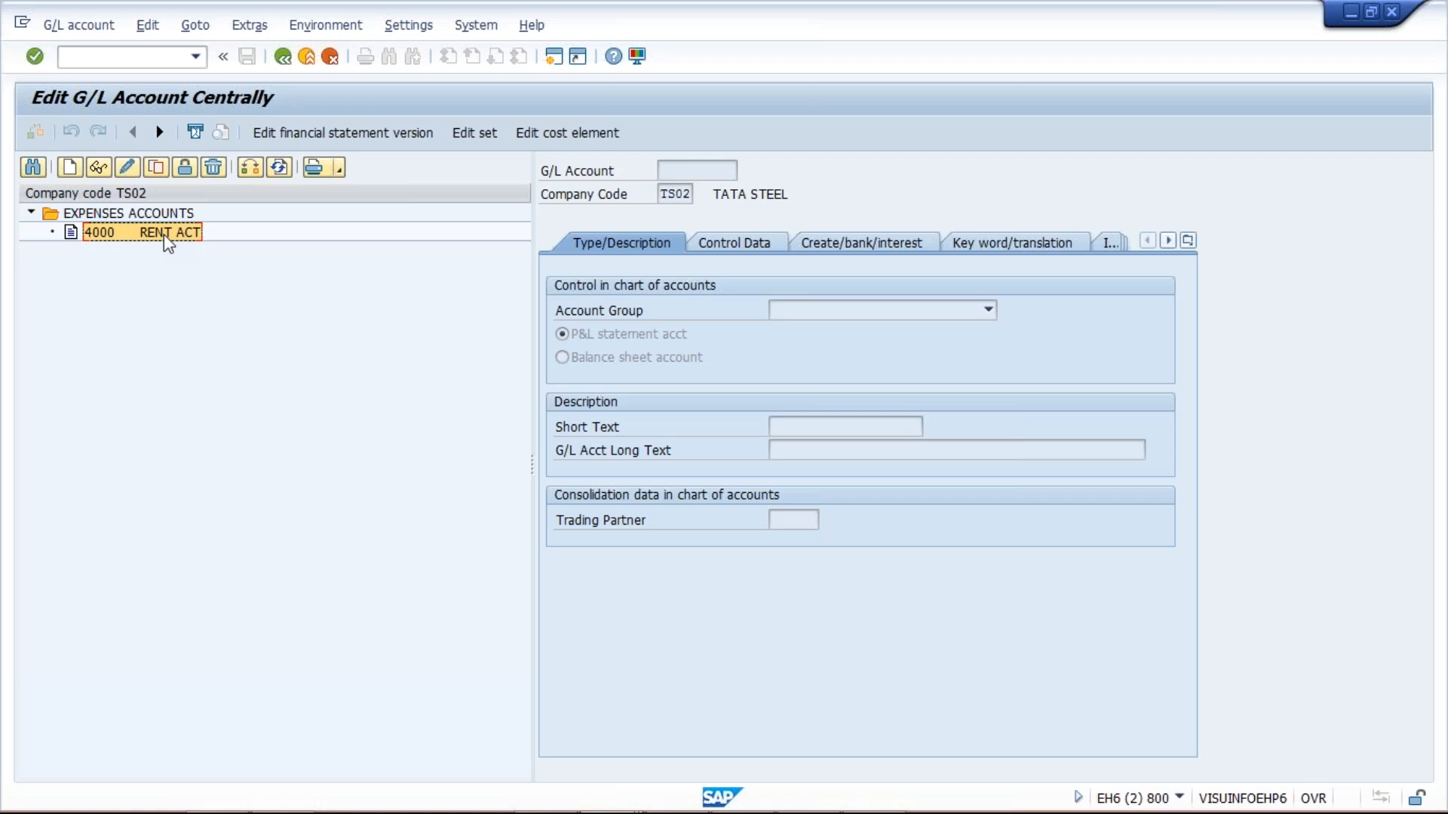
double_click(158, 236)
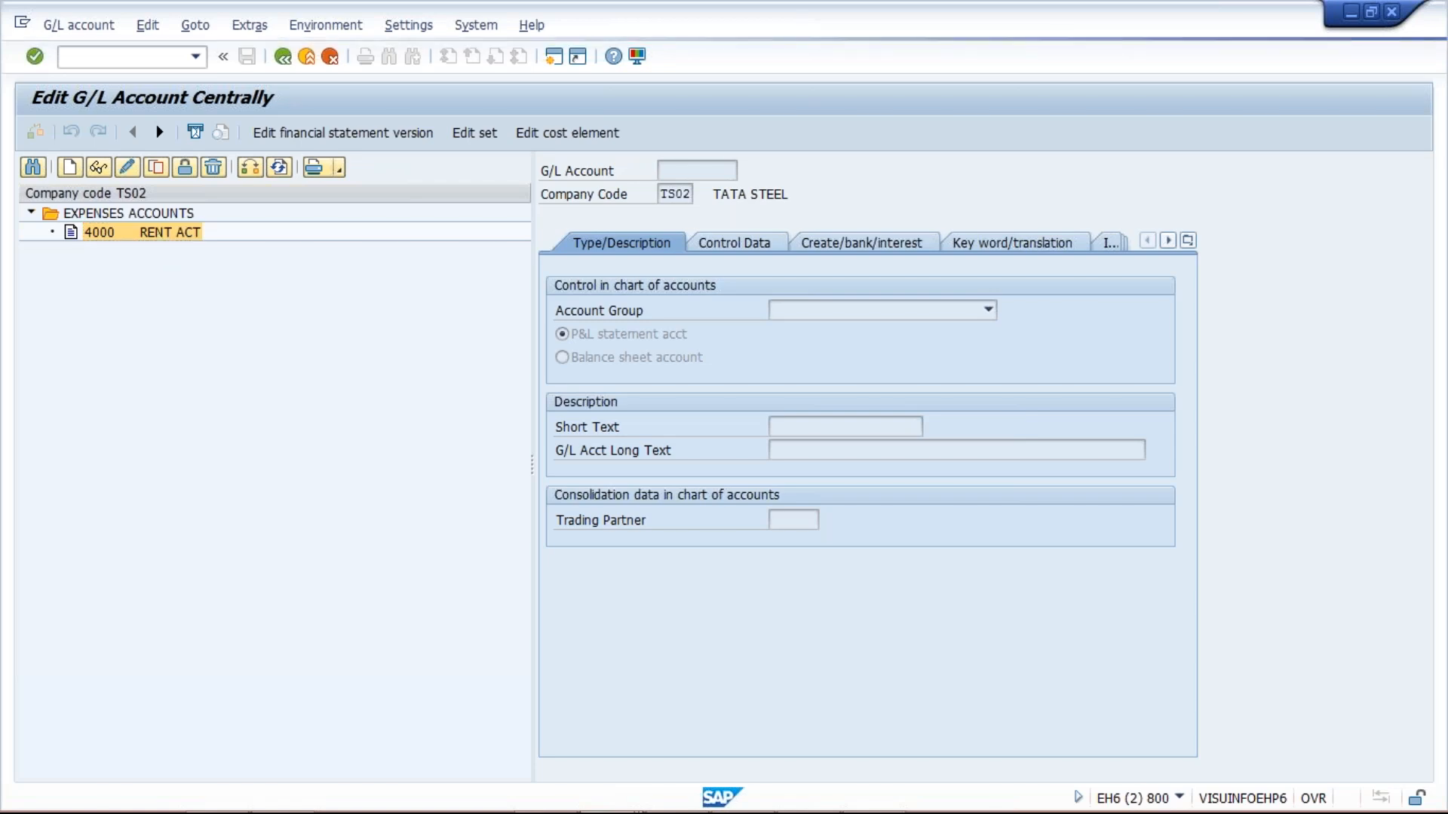
Step: Switch to the Excel class workbook and enter 50 beside TS02 and TCOA in cell J4
mouse_move(737, 807)
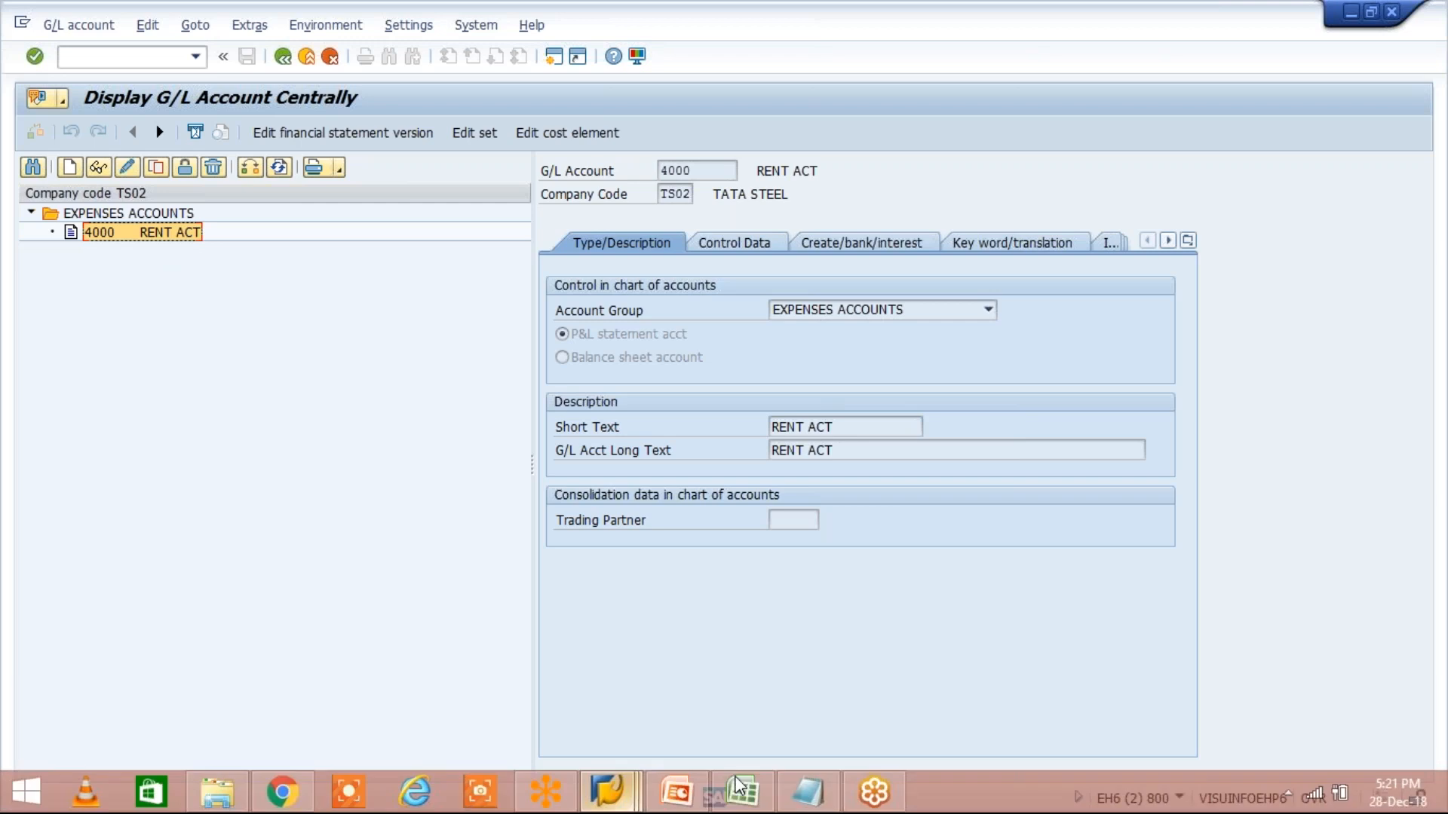
click(740, 792)
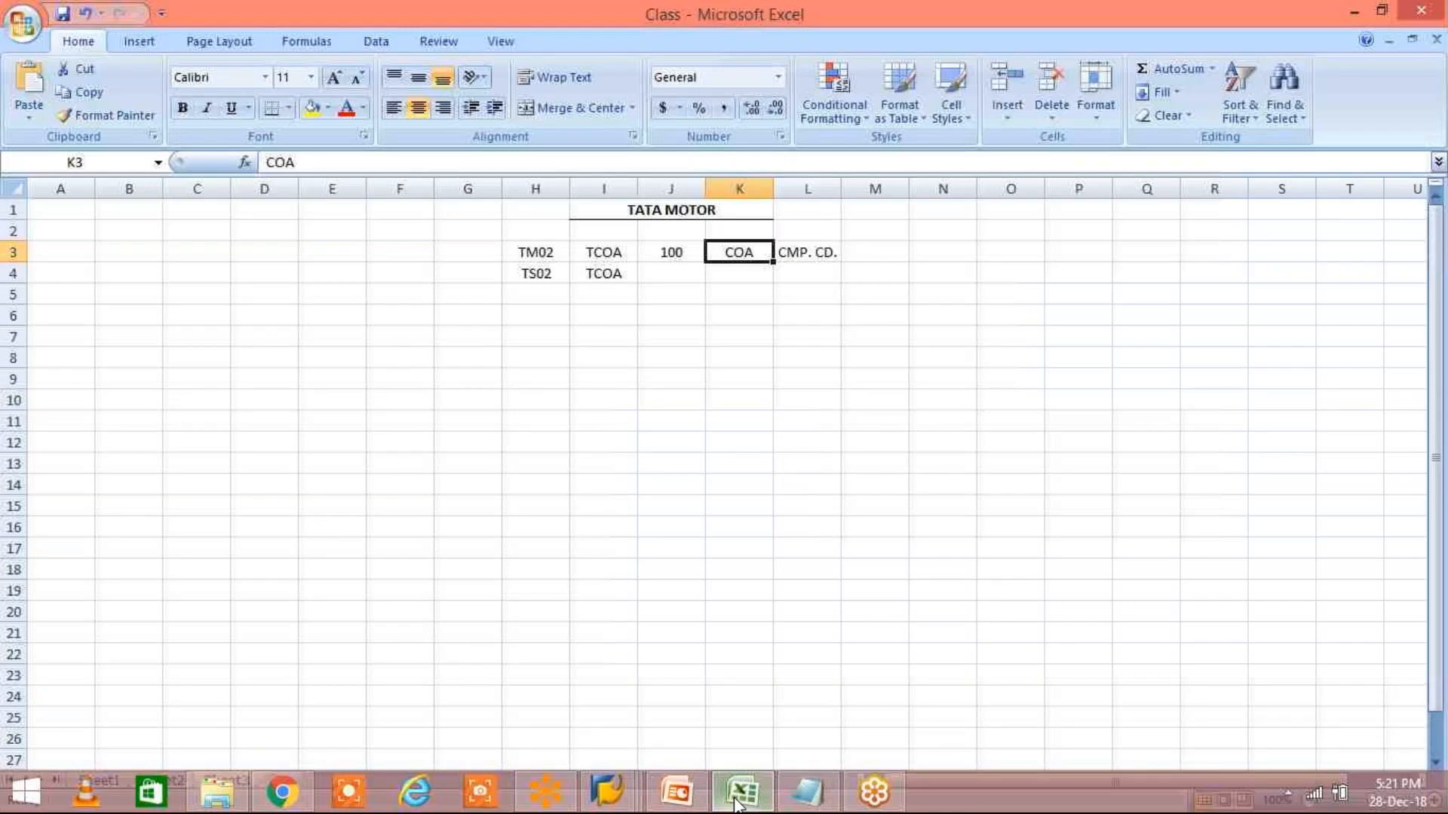
click(671, 273)
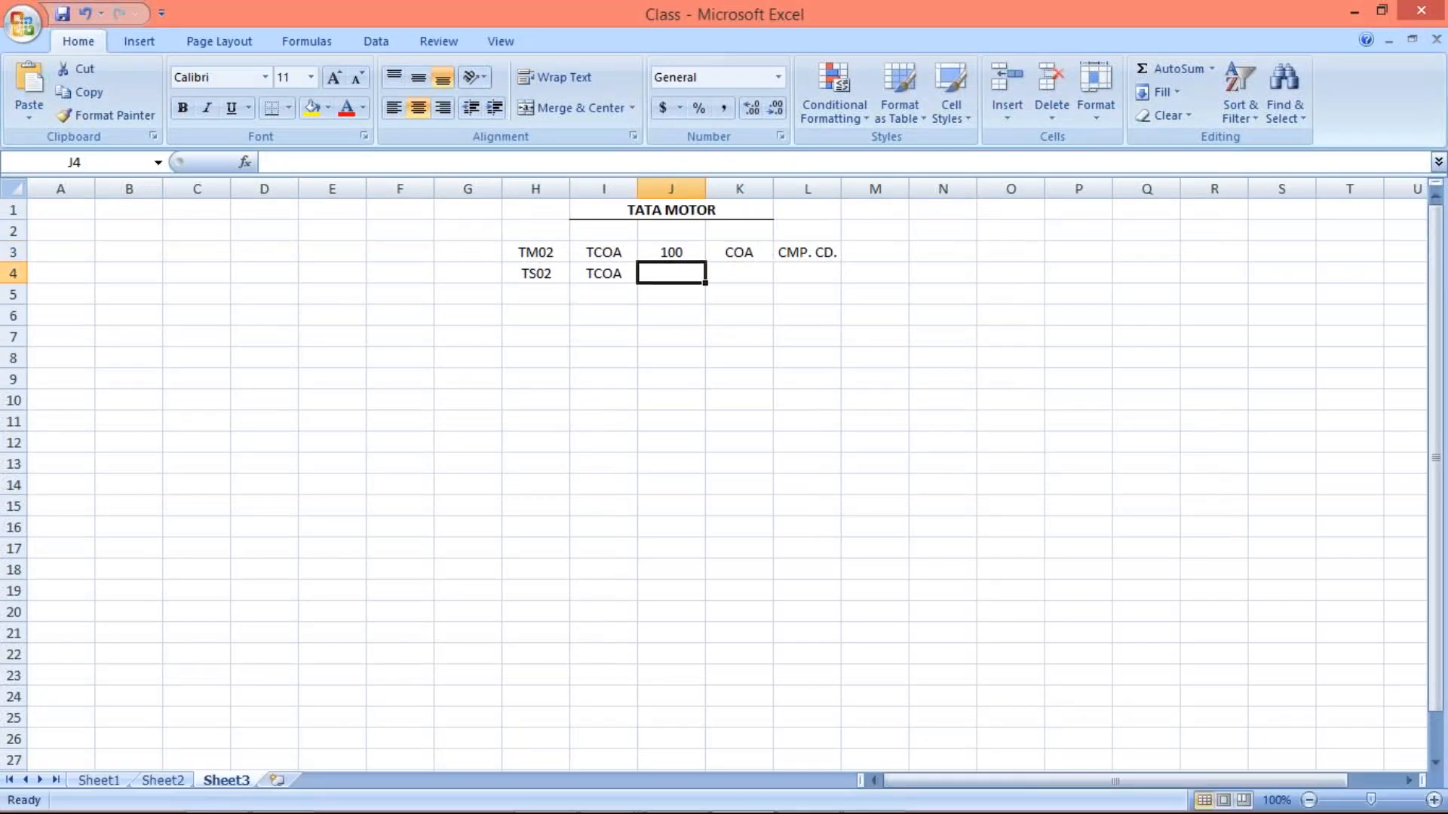
text(50)
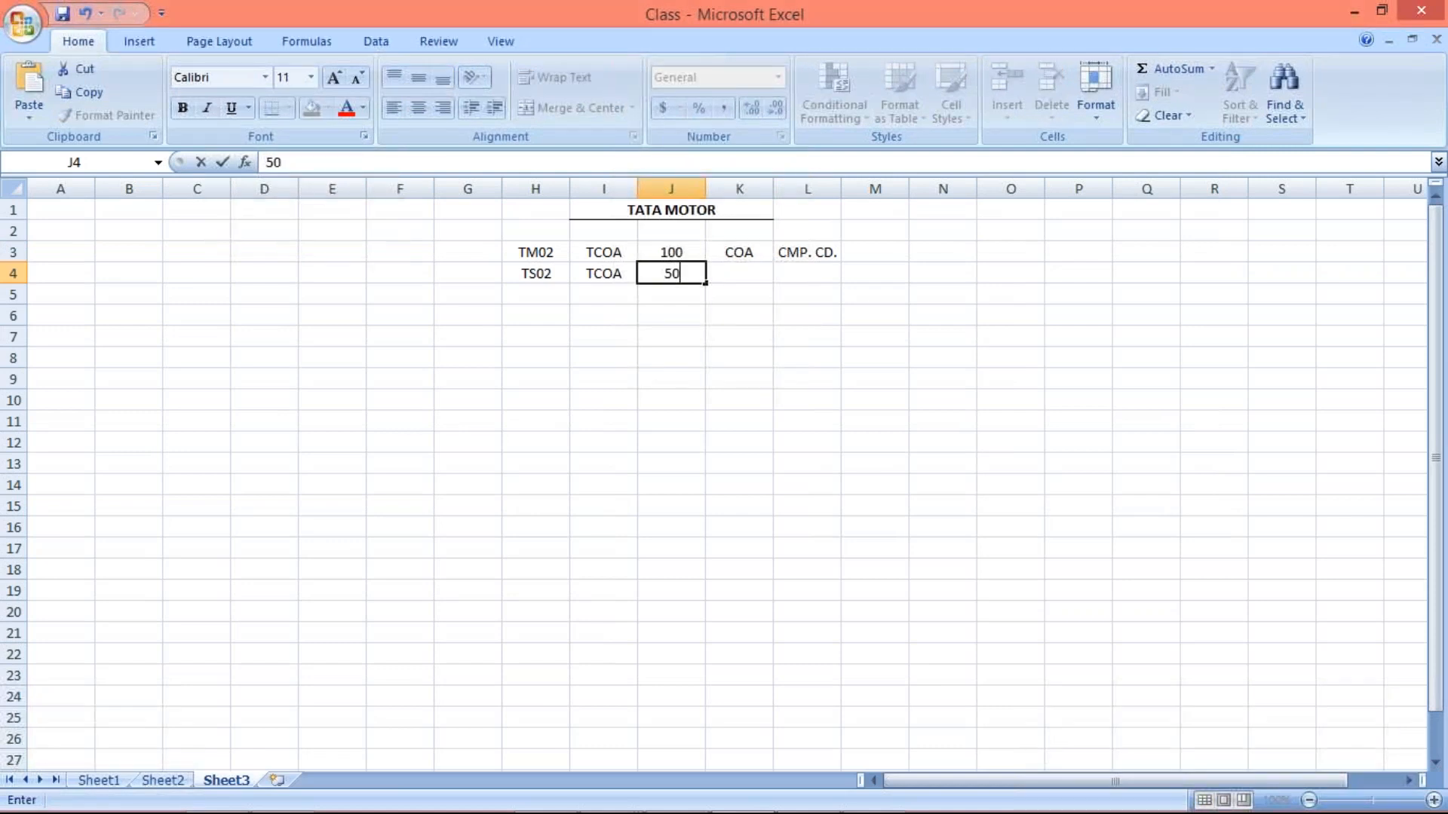
key(Return)
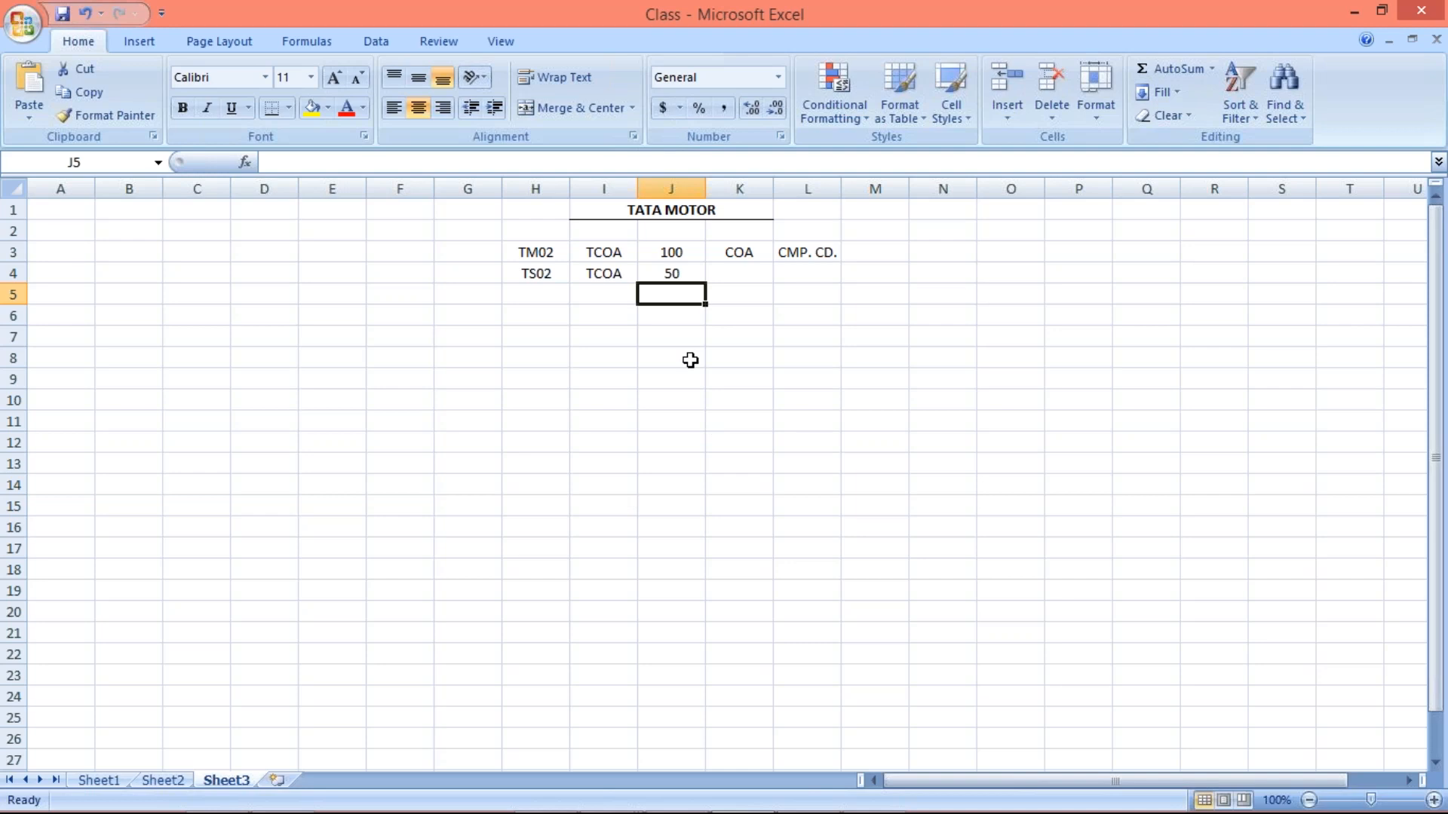
Step: Go over account 4000 in company code TS02 in SAP and compare it with the TM02 and TS02 numbers in Excel
key(alt+Tab)
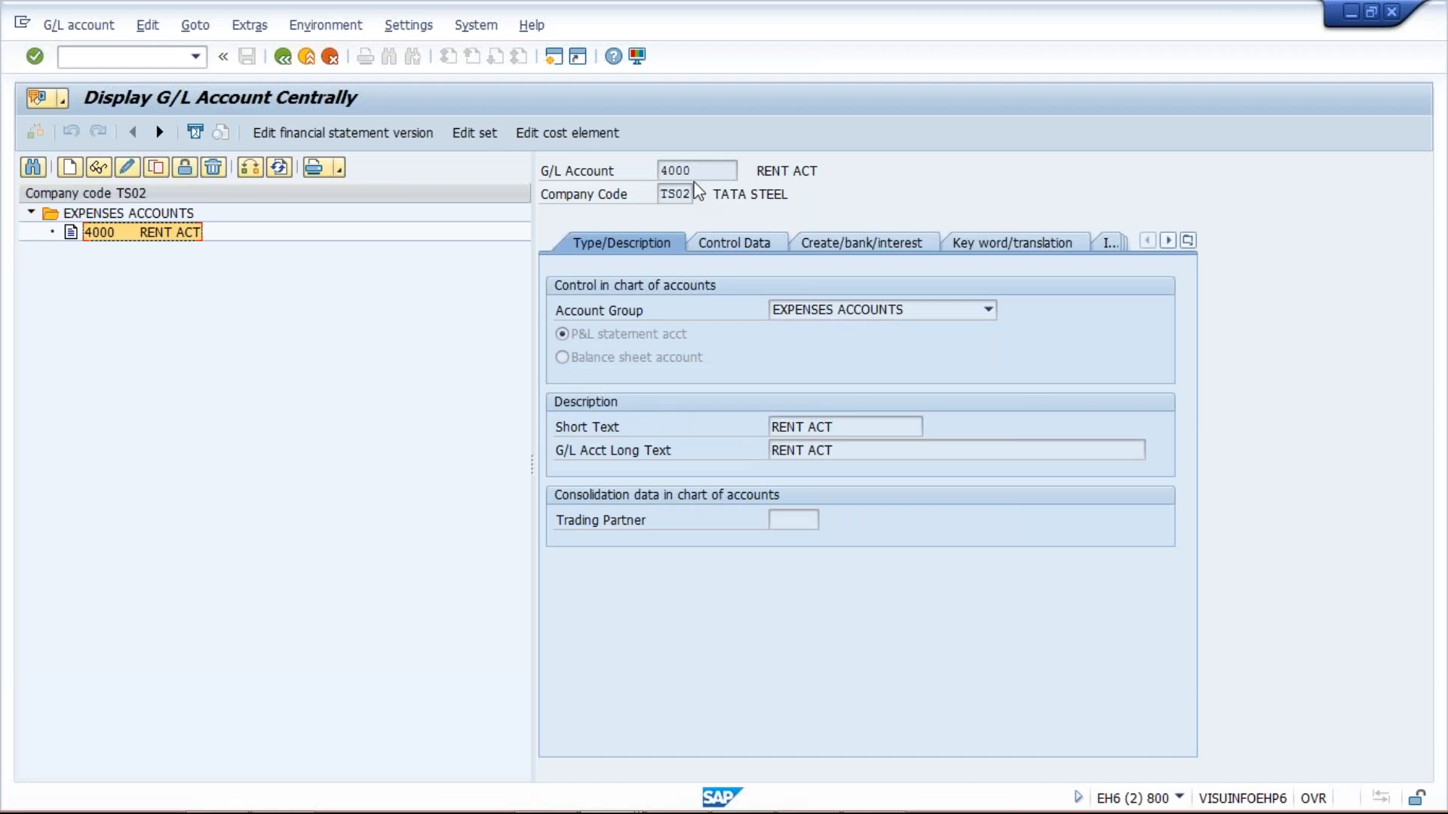
click(682, 195)
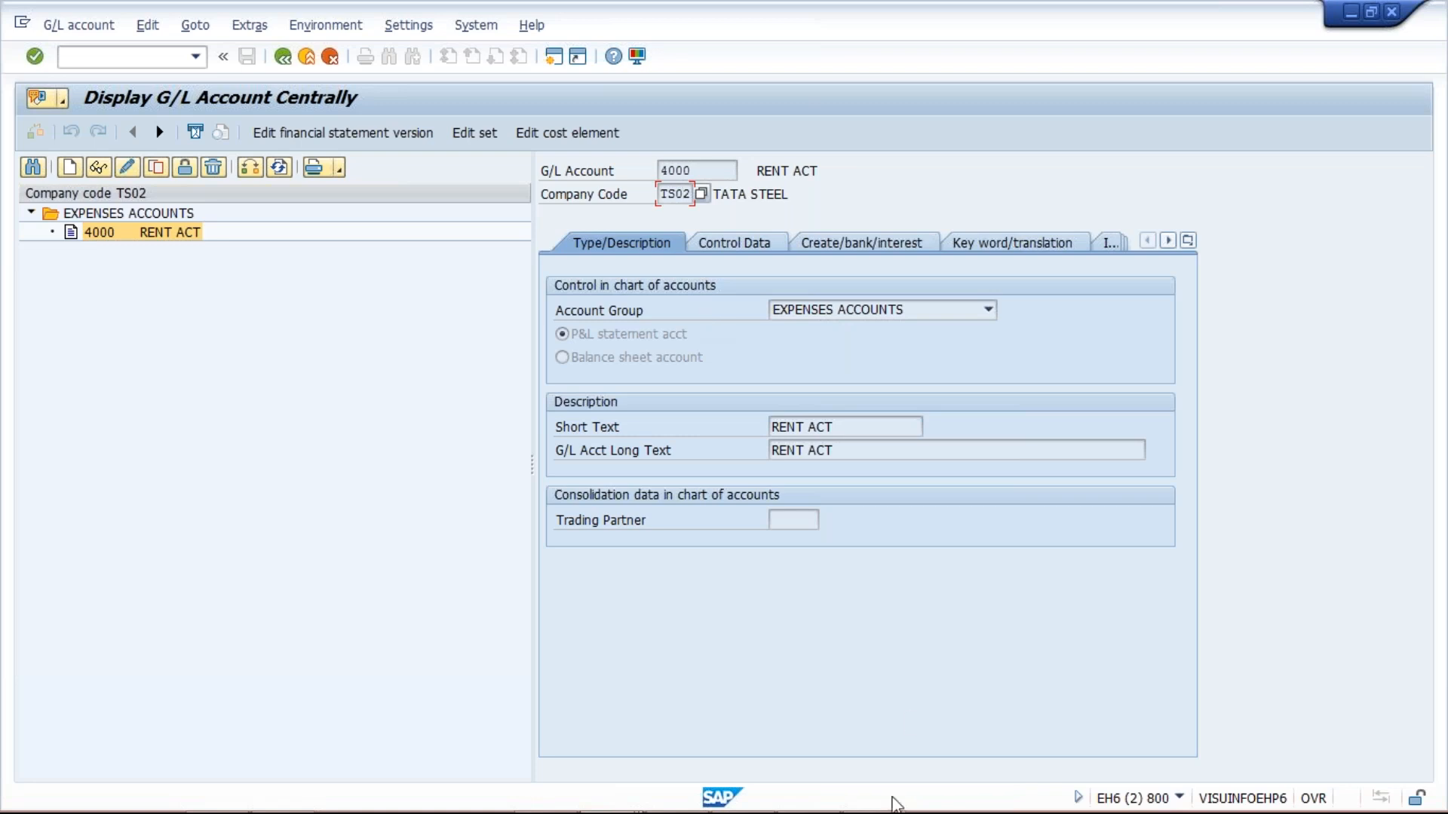
click(753, 798)
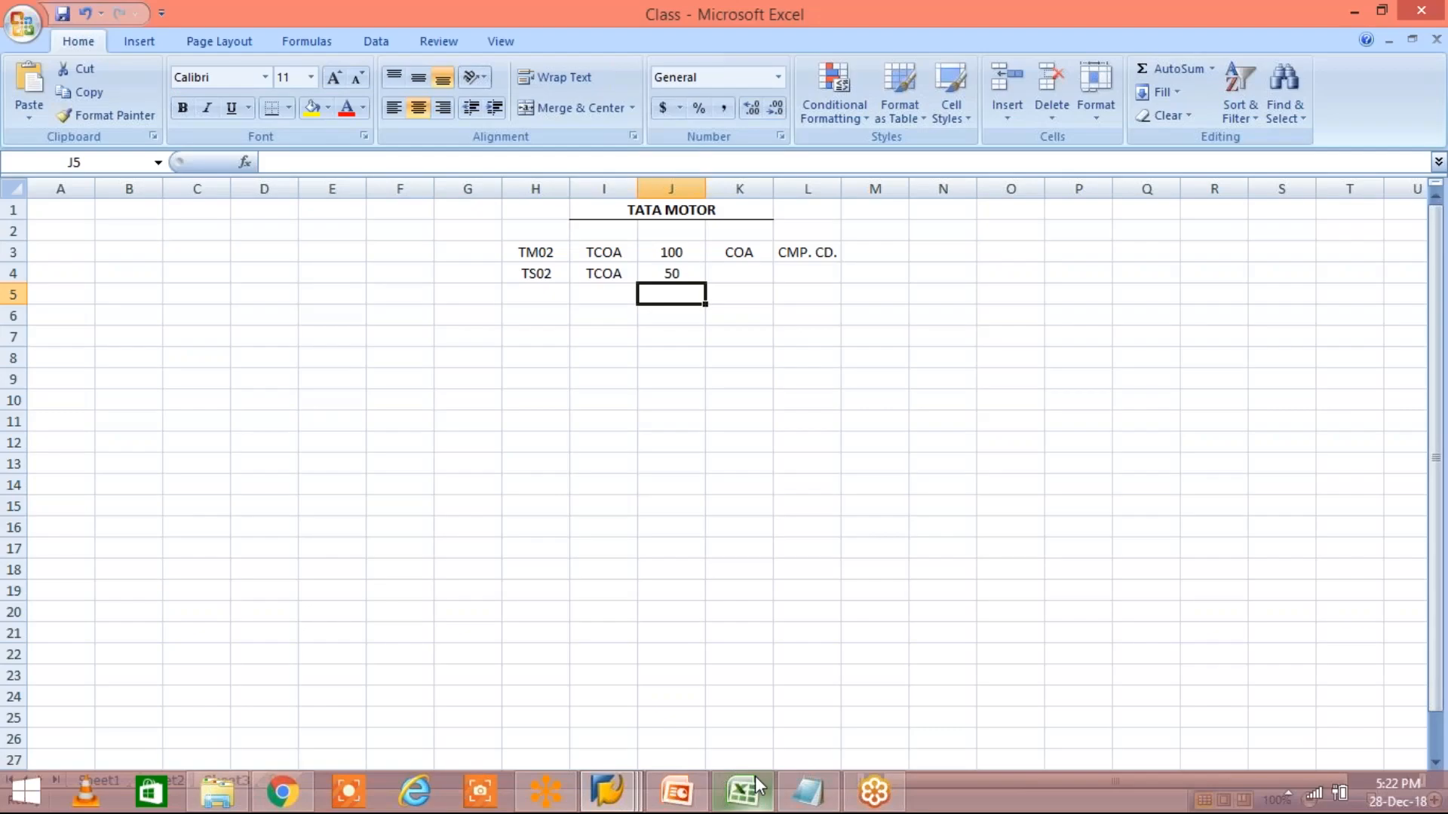
click(674, 249)
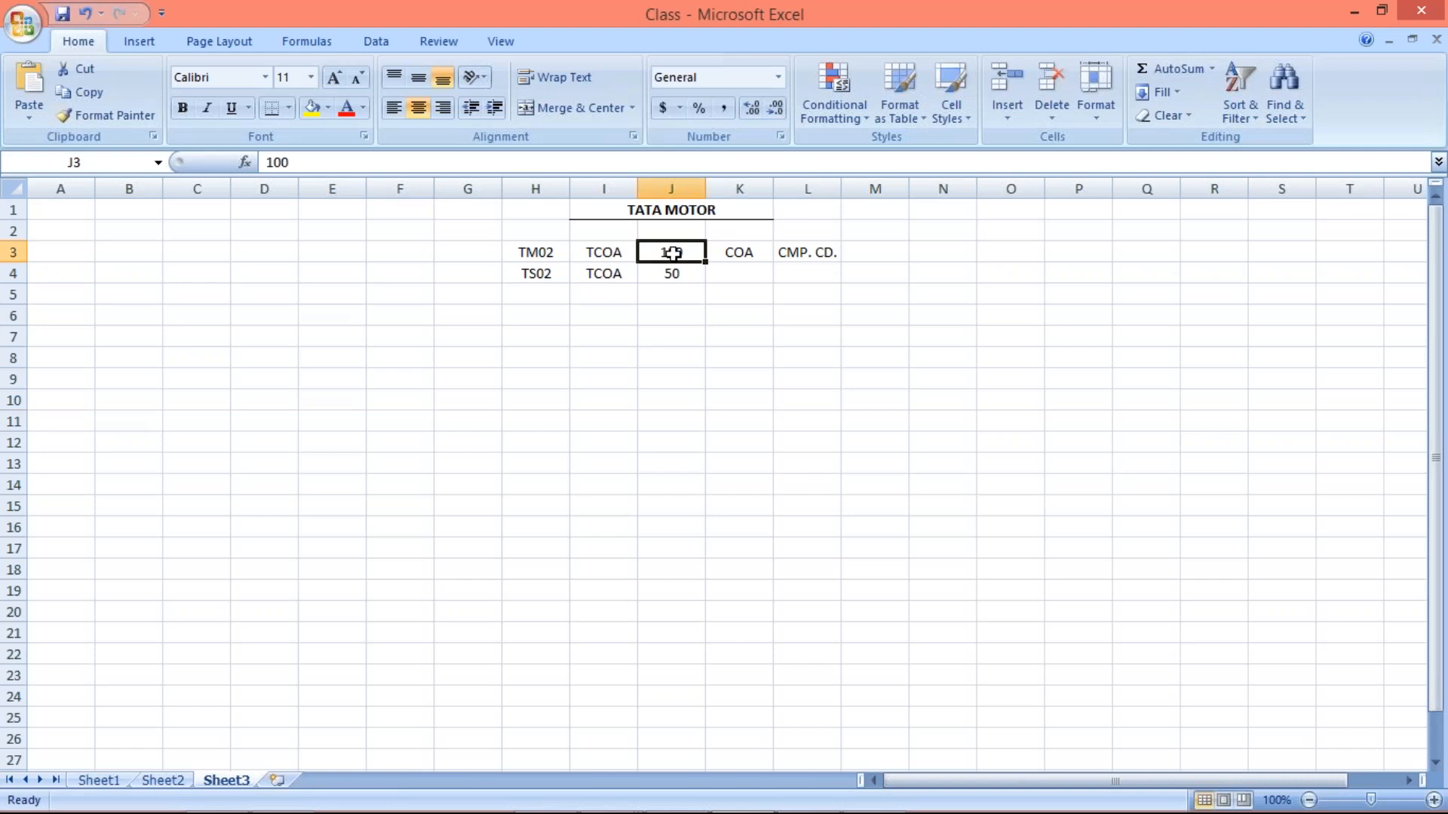
click(672, 271)
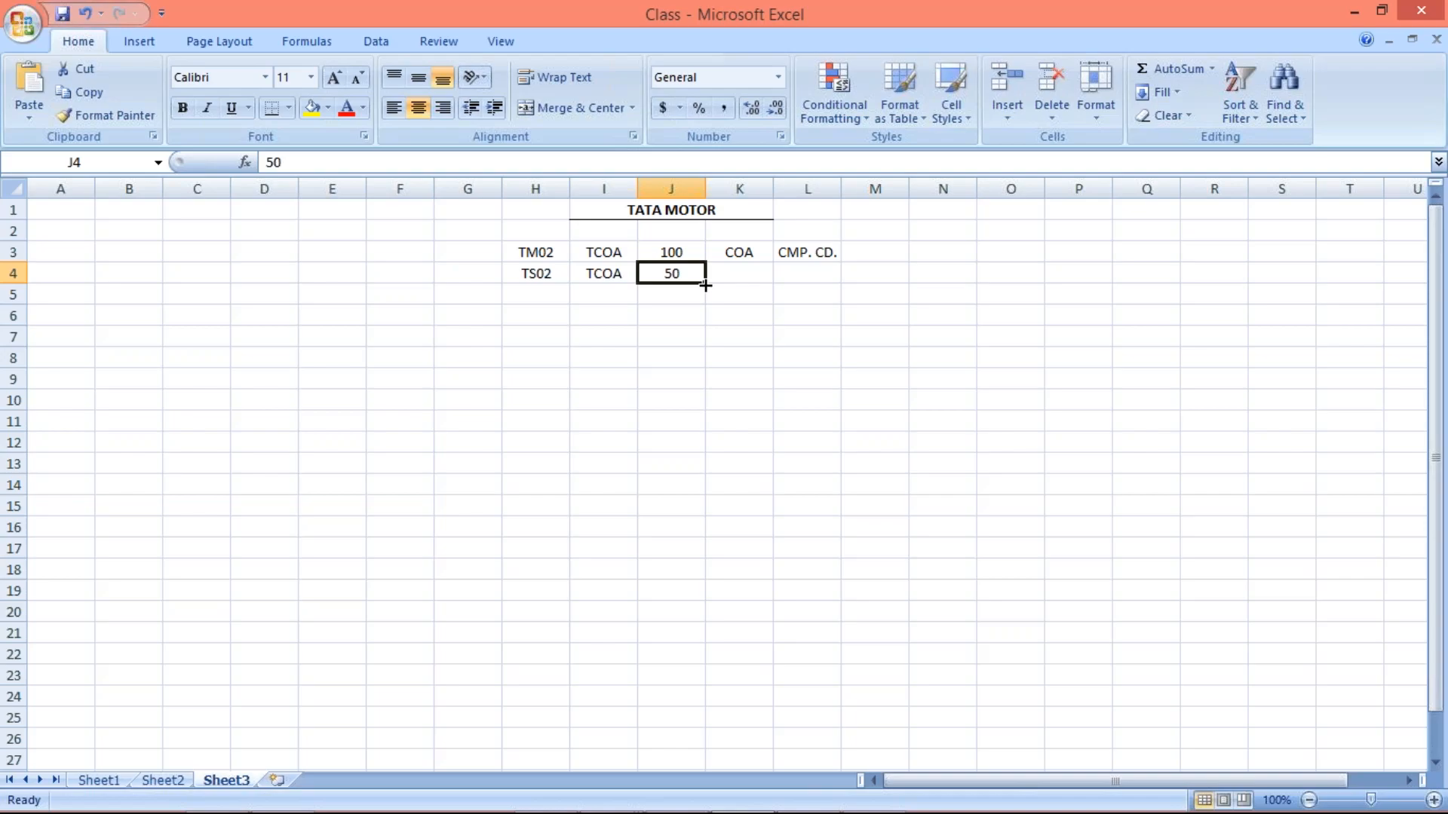
key(alt+Tab)
click(179, 233)
key(alt+Tab)
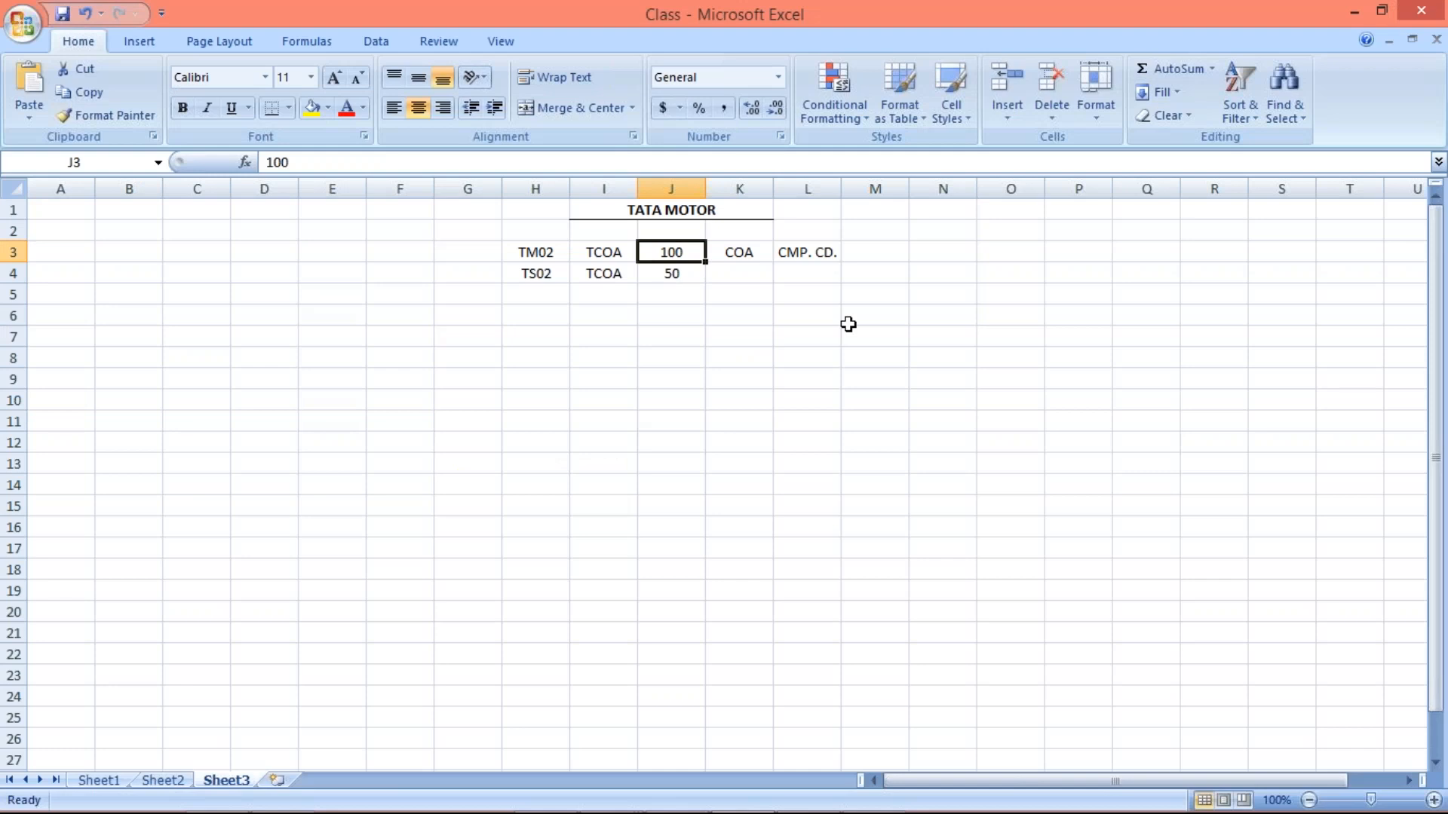
Step: Change the number for TM02 in cell J3 to 500 and the number for TS02 in cell J4 to 450
text(500)
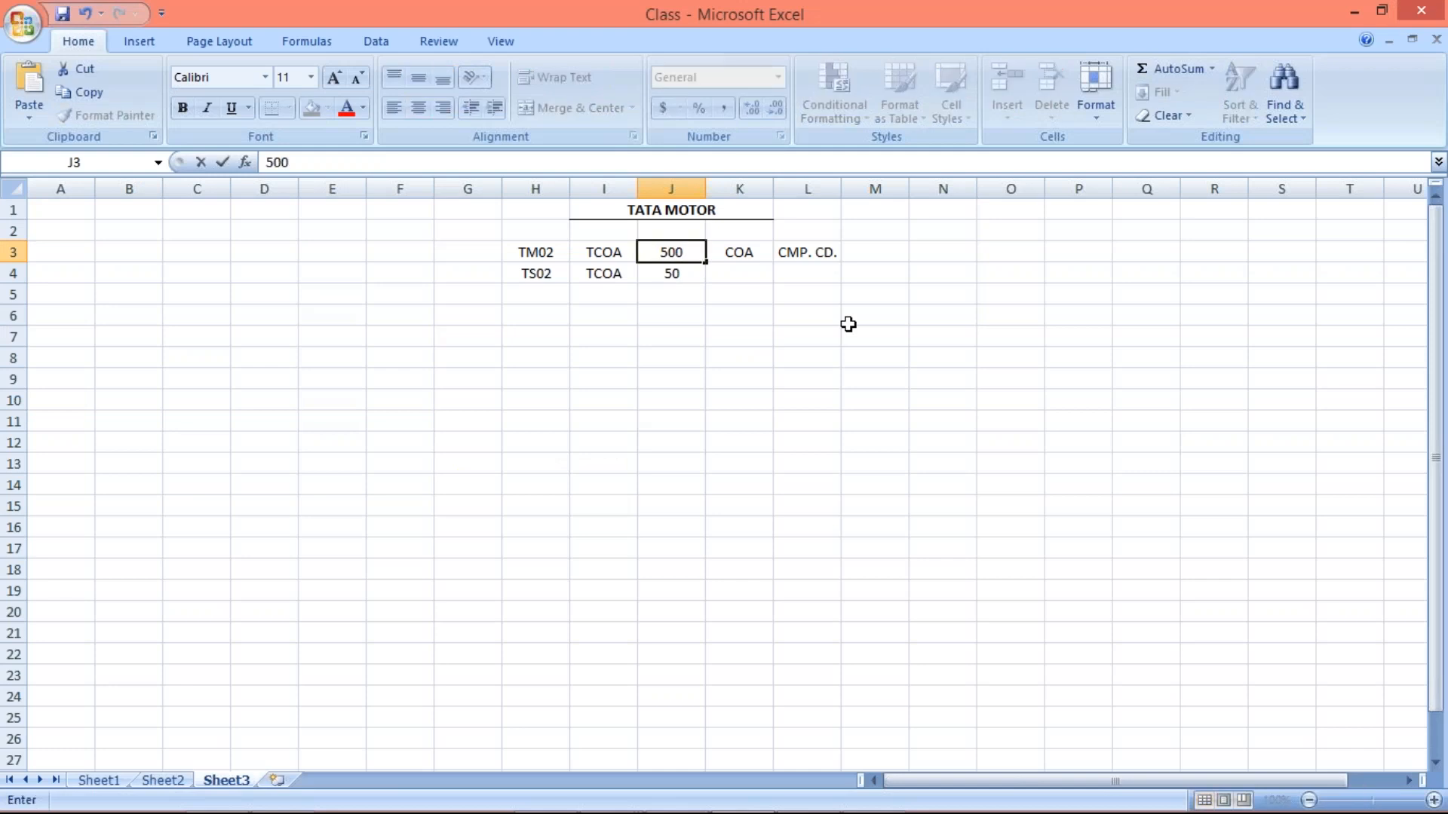
key(Return)
text(450)
key(Return)
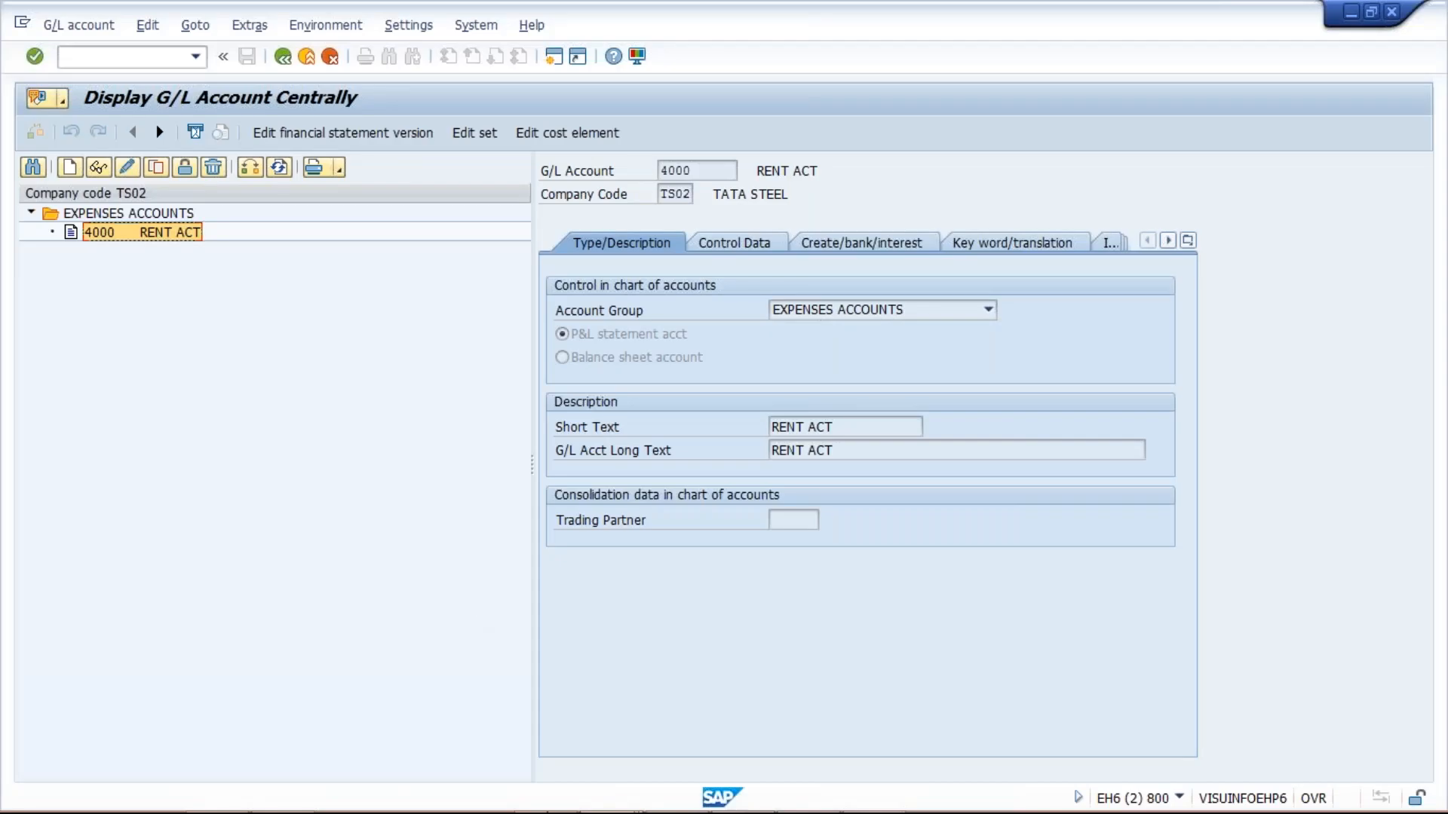
Step: Return to the SAP TS02 session and open the Copy General Ledger Account Master Data: Send program in a new session
click(592, 796)
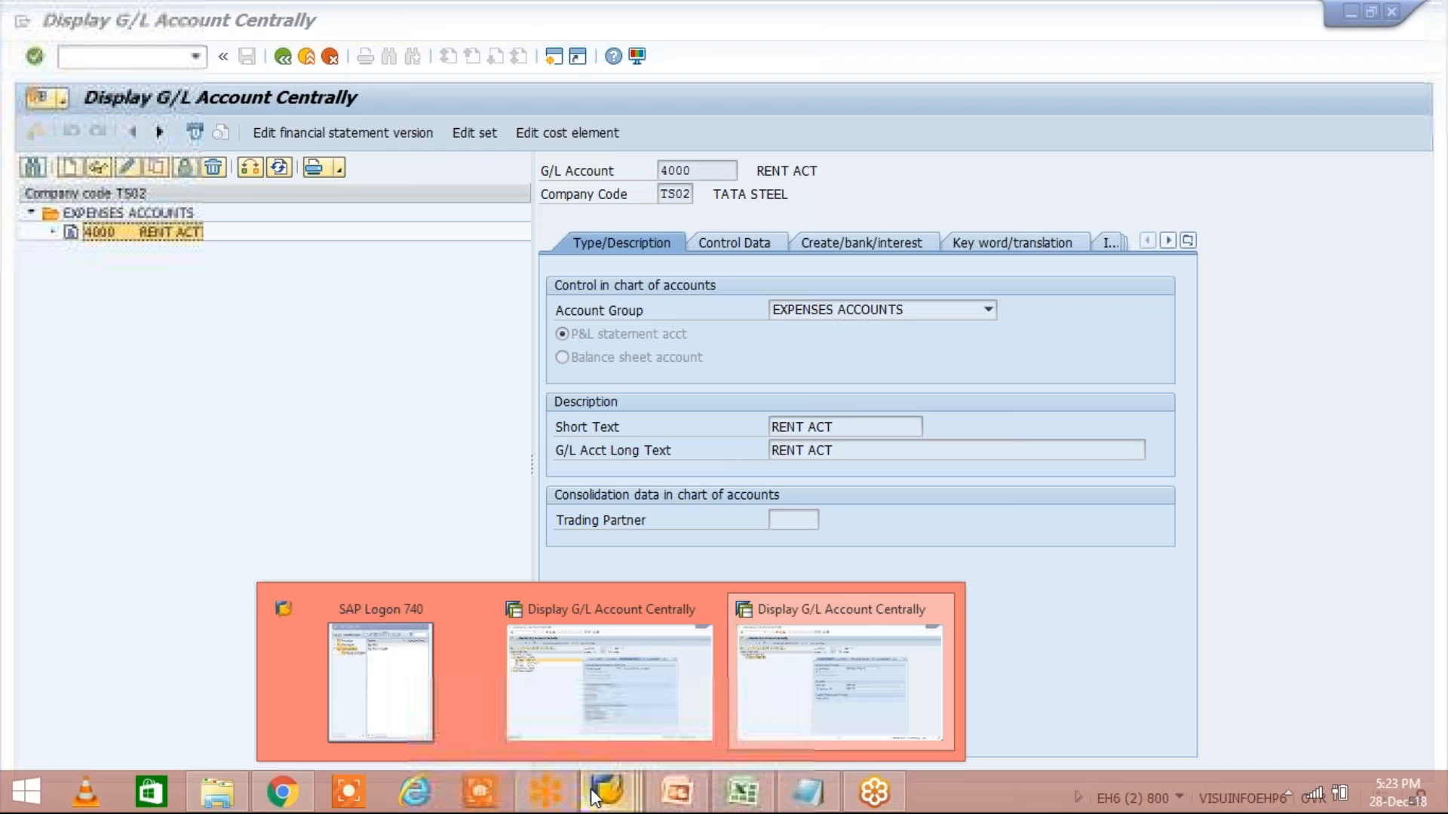
click(824, 746)
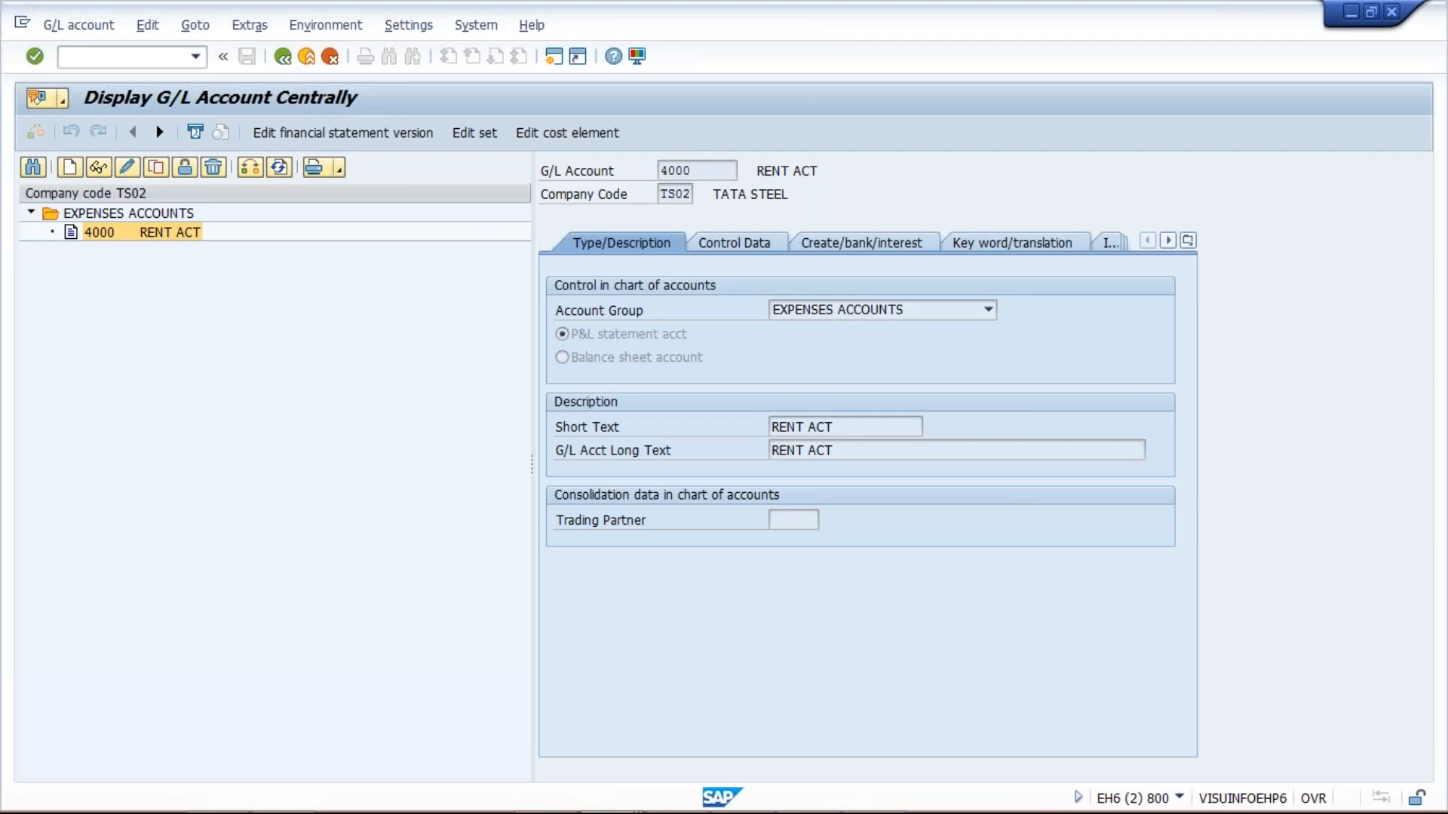
key(ctrl+n)
text(FS10N)
key(Return)
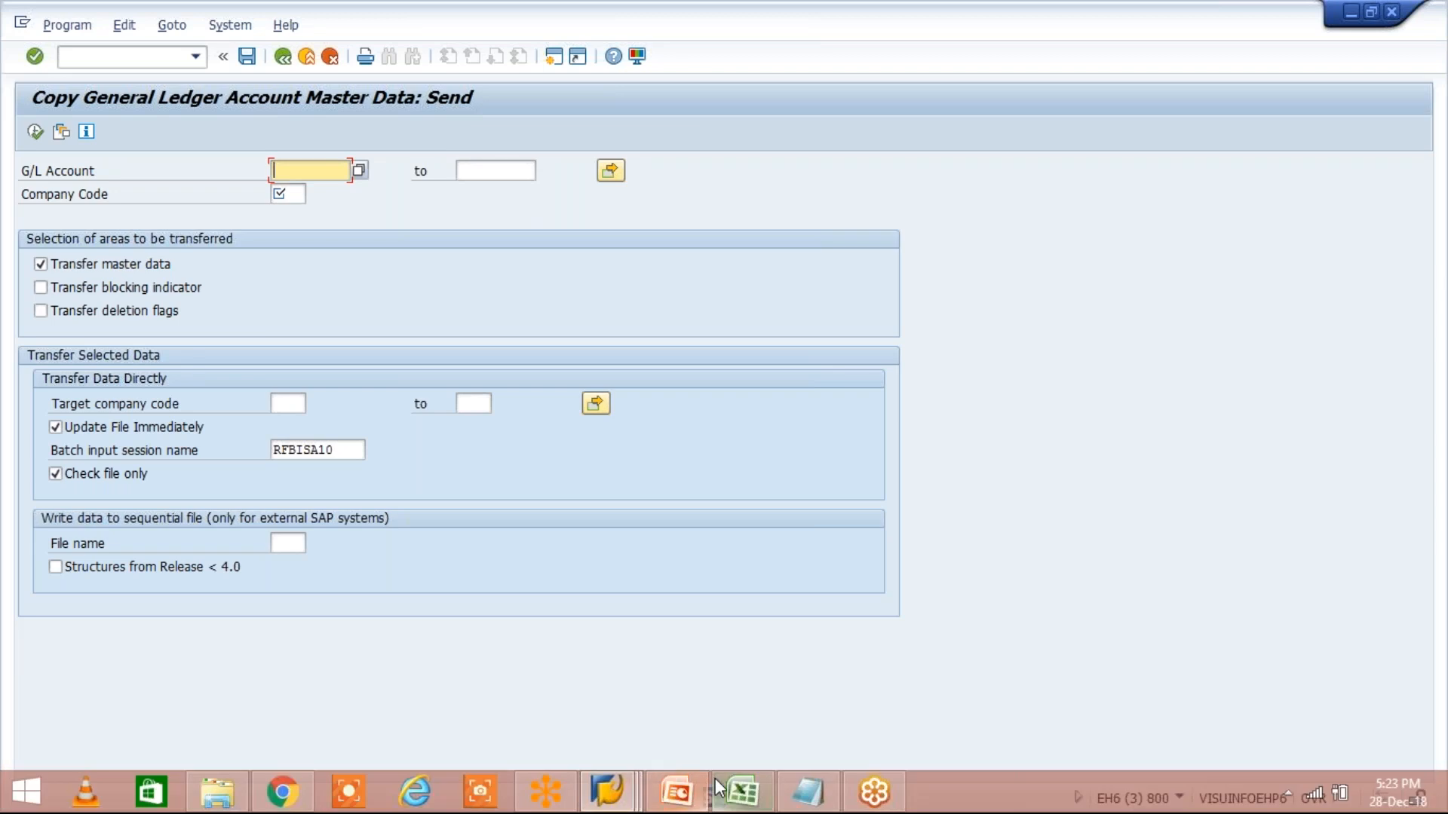
Step: Switch to the Excel Class workbook and set the number for TM02 in J3 to 100 and for TS02 in J4 to 50
click(718, 789)
click(691, 253)
text(100)
key(Return)
text(500)
key(BackSpace)
key(Return)
click(527, 275)
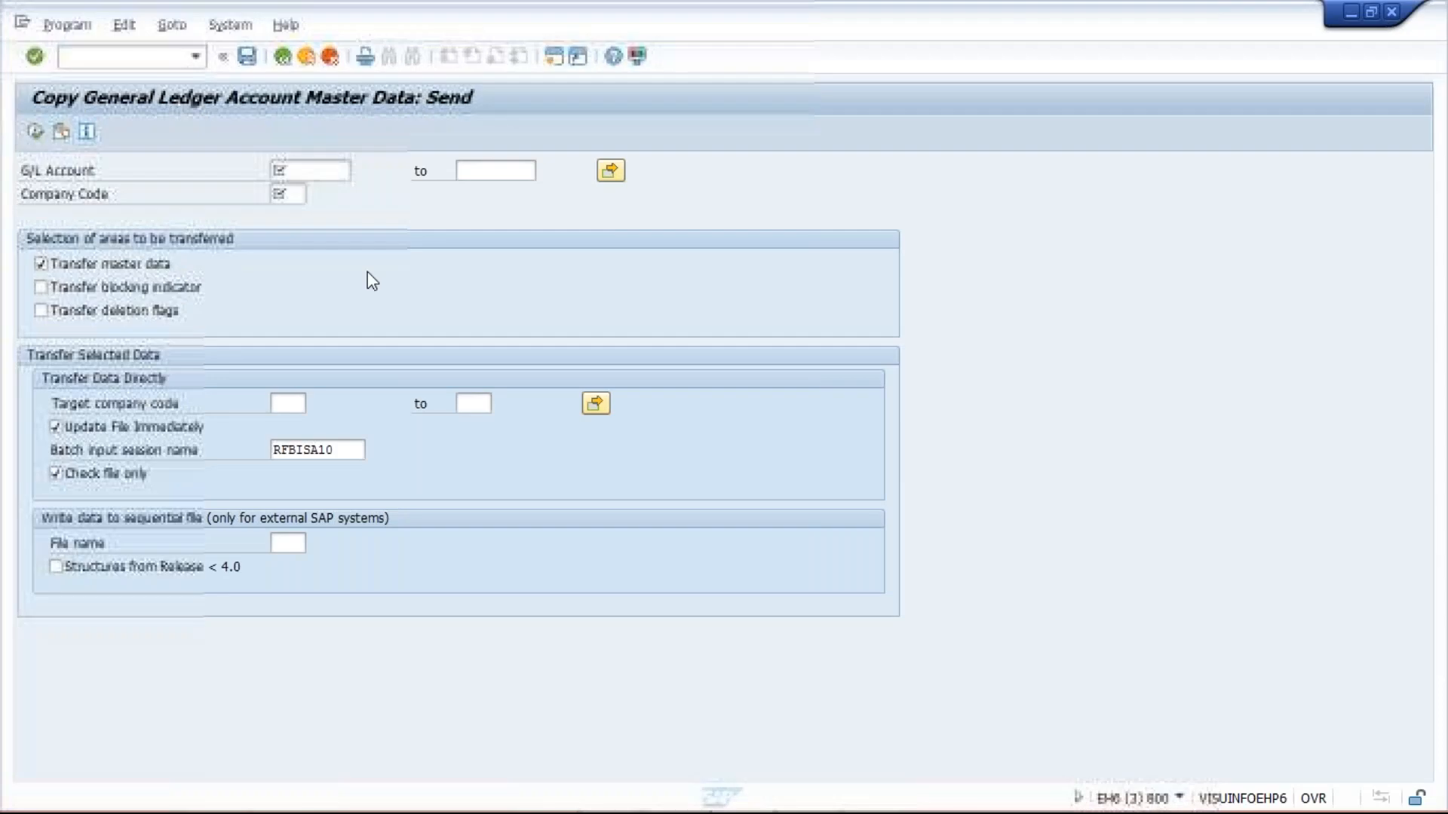
Step: In SAP's Copy General Ledger Account Master Data program, enter source company code TM02 and target company code TS02
click(290, 194)
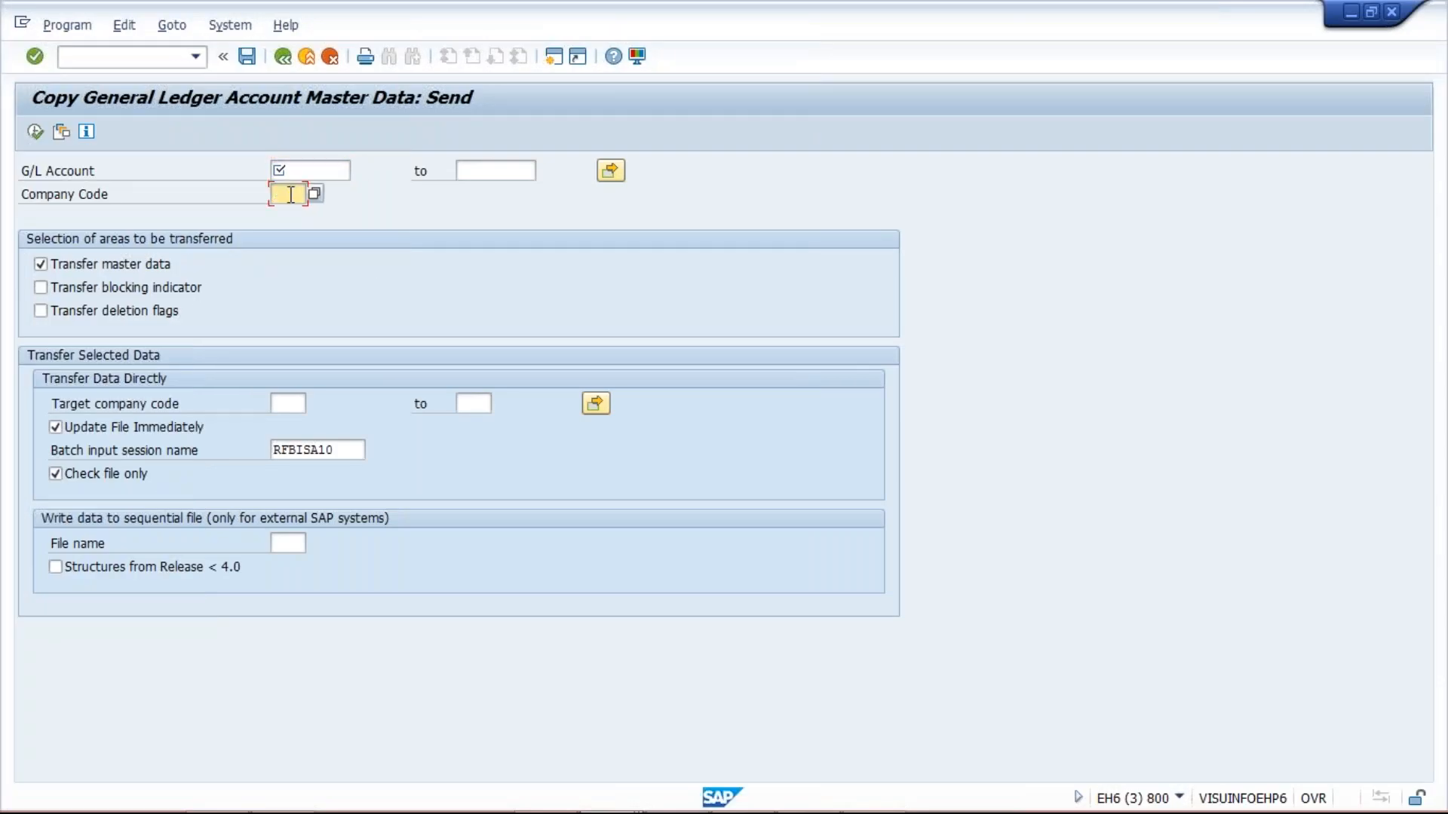
text(TM02)
click(283, 401)
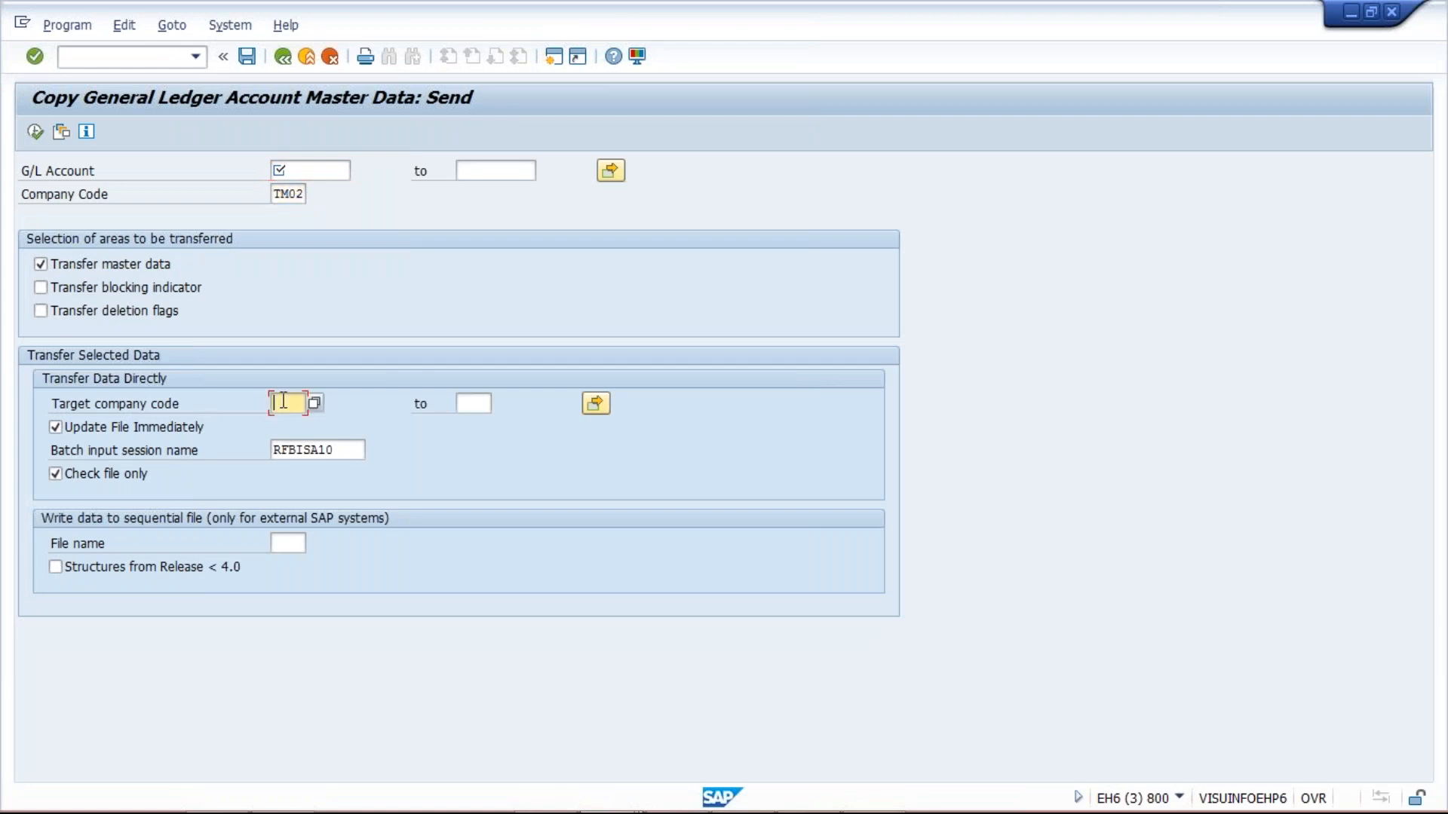
text(TM02)
click(332, 178)
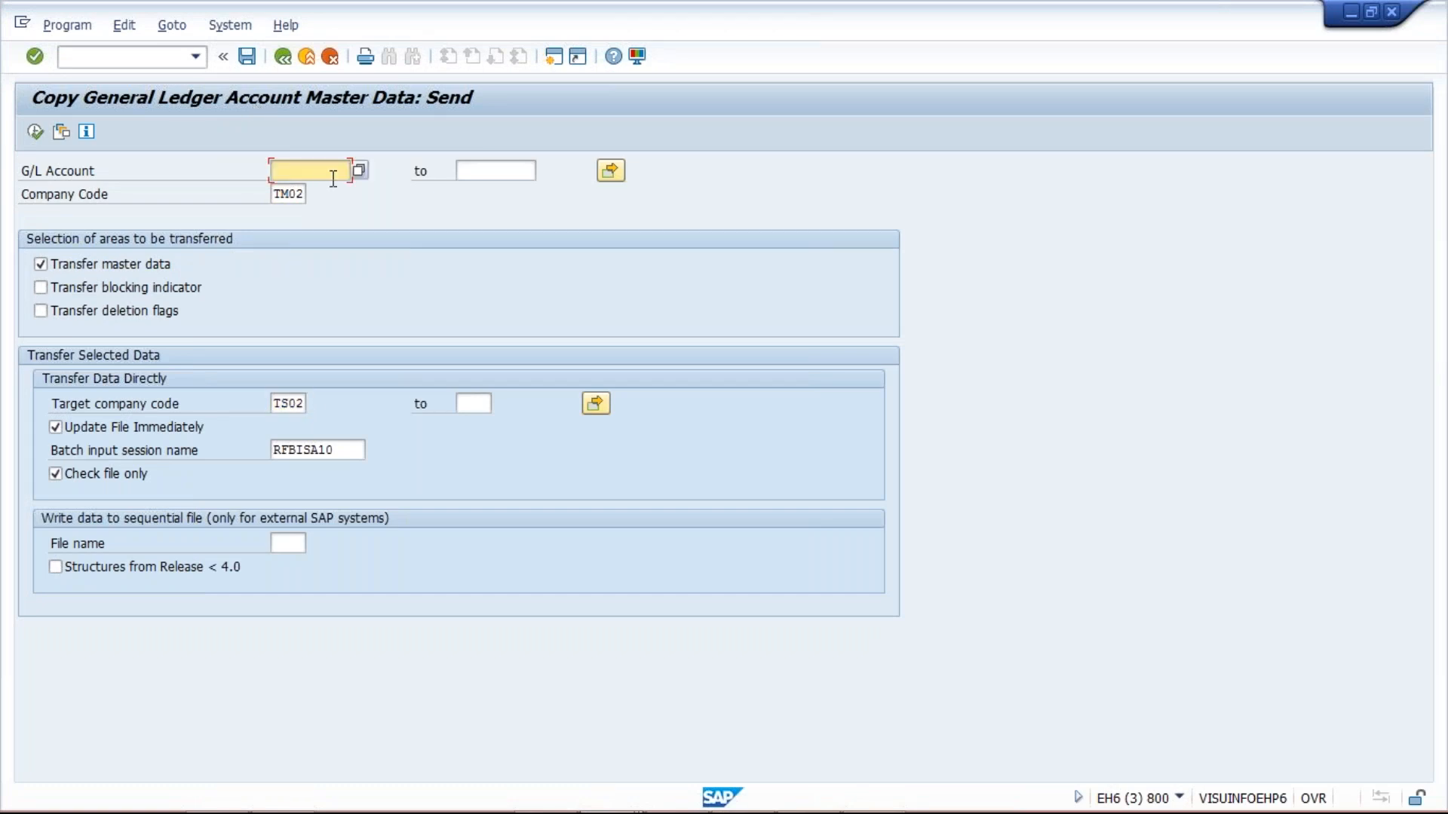
Step: Switch to the SAP session with the TM02 account tree and expand its account groups to review the existing G/L accounts
mouse_move(544, 787)
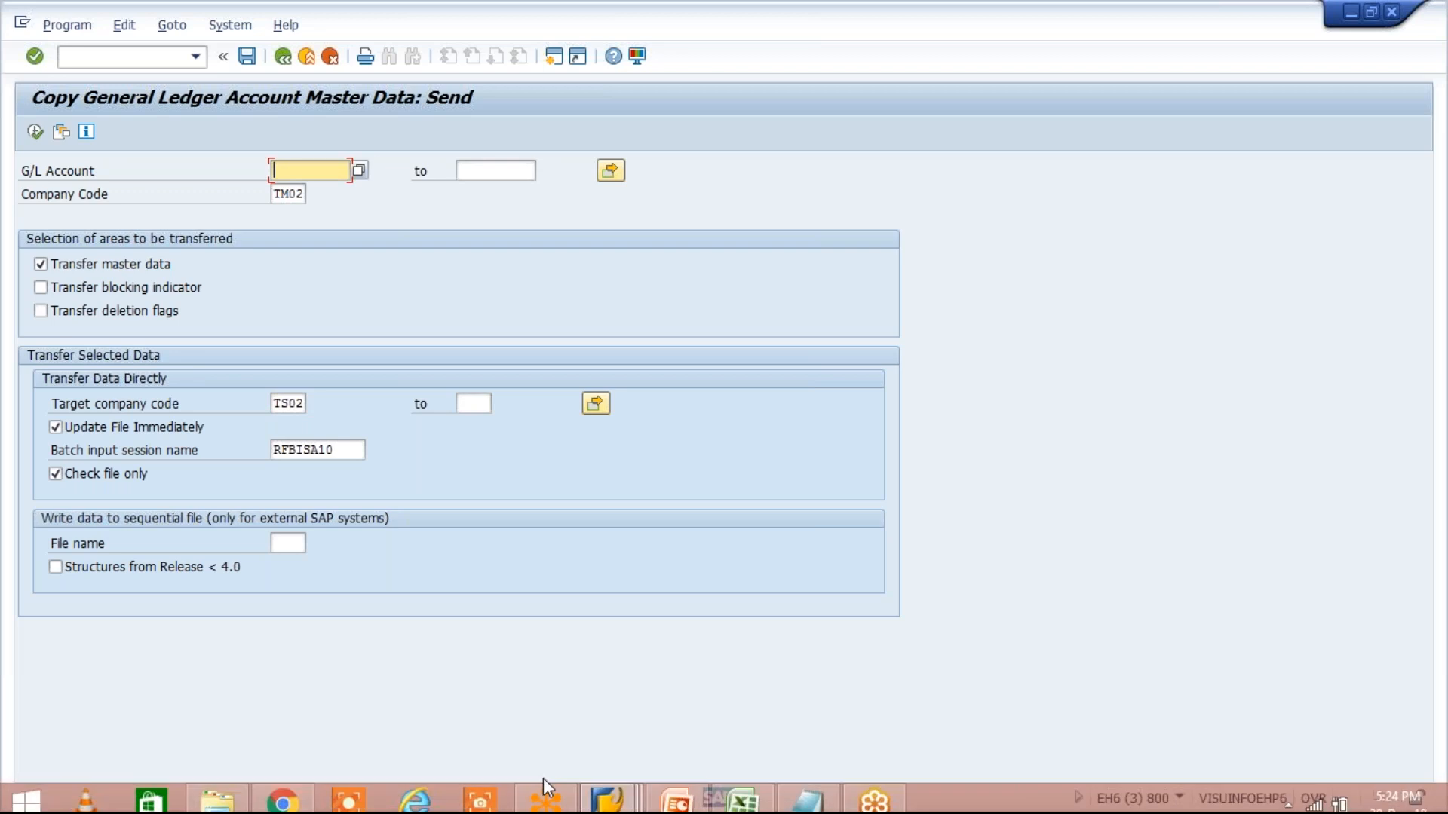
click(610, 790)
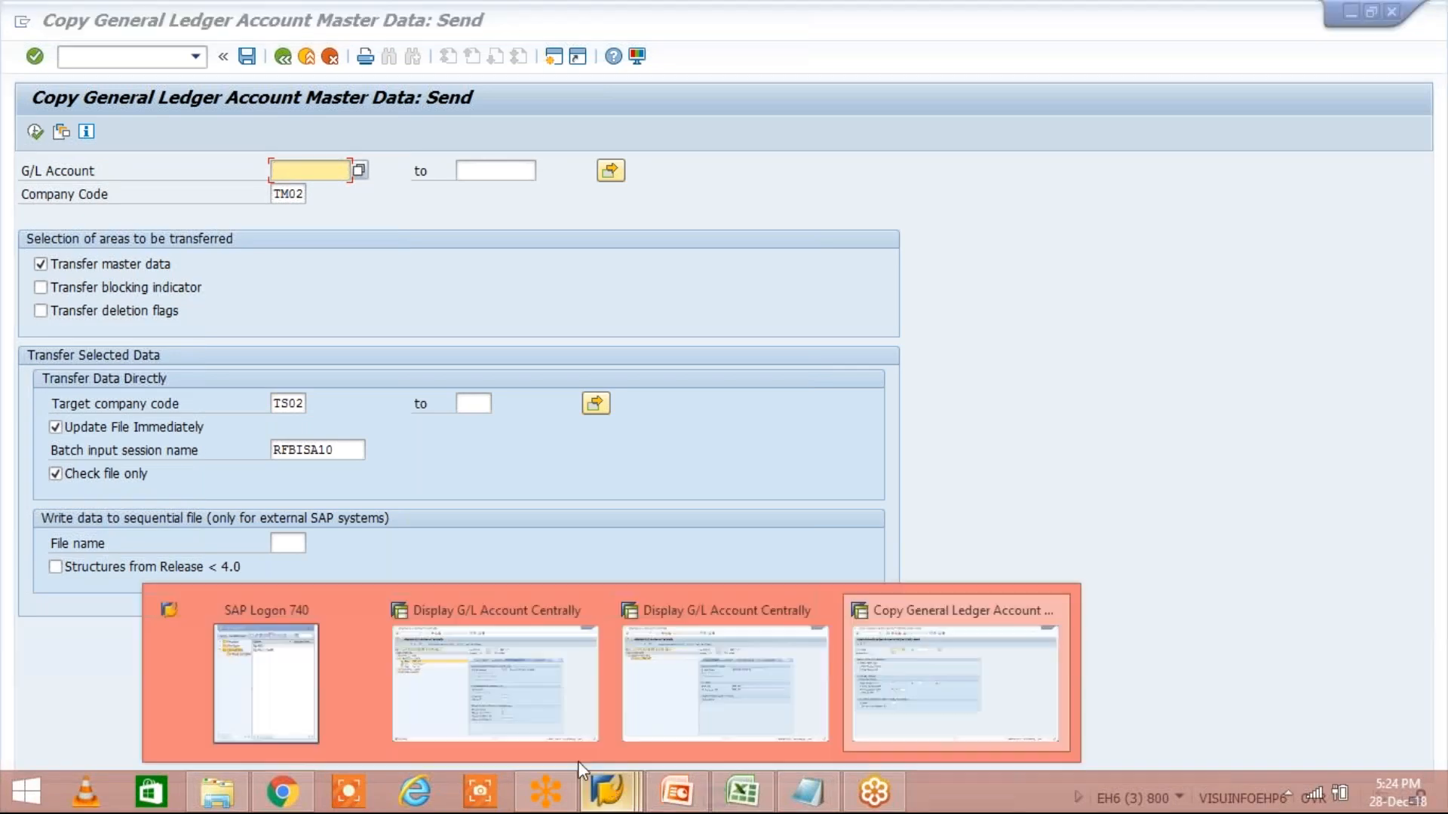
click(517, 701)
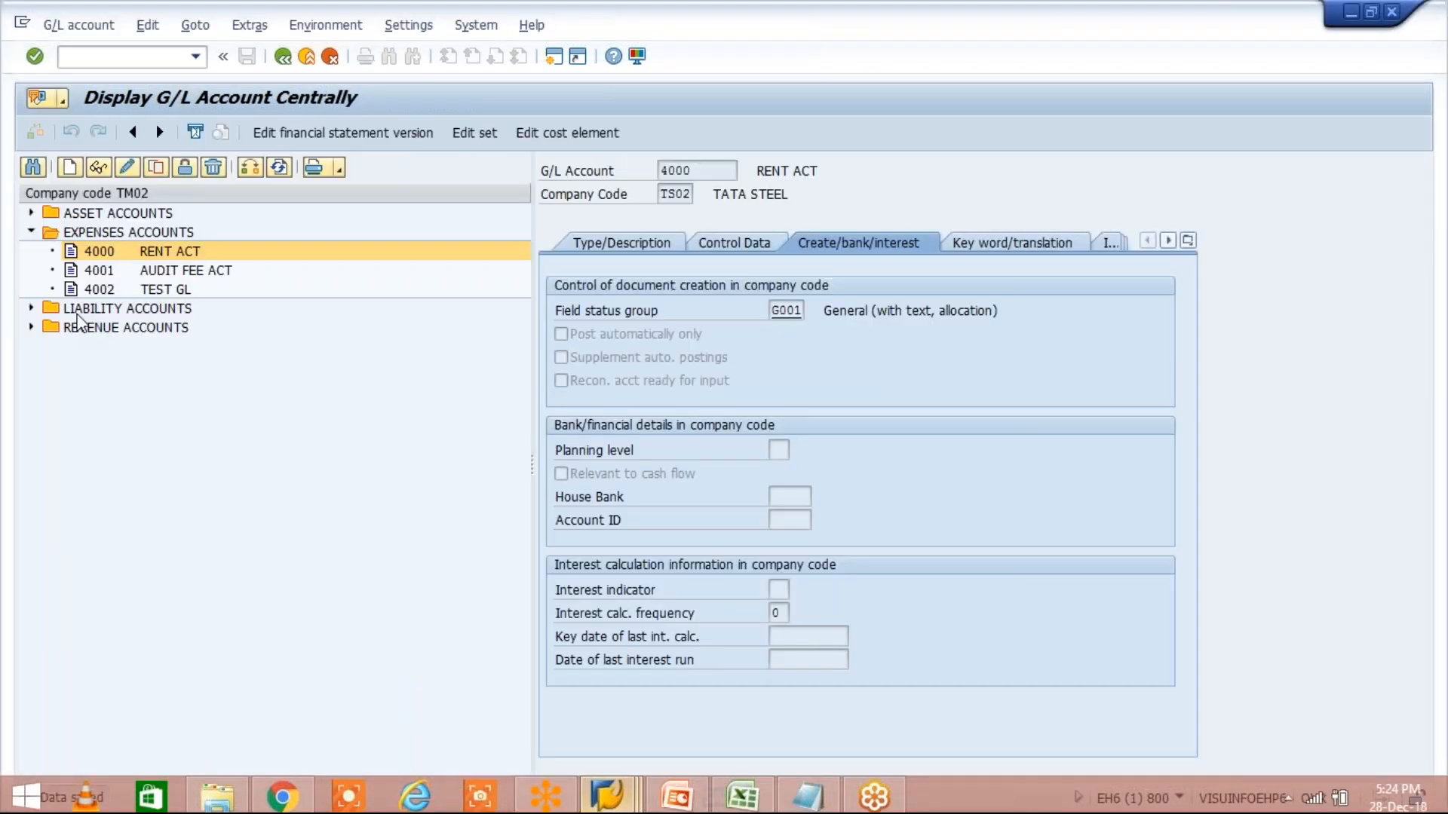
click(30, 214)
click(31, 479)
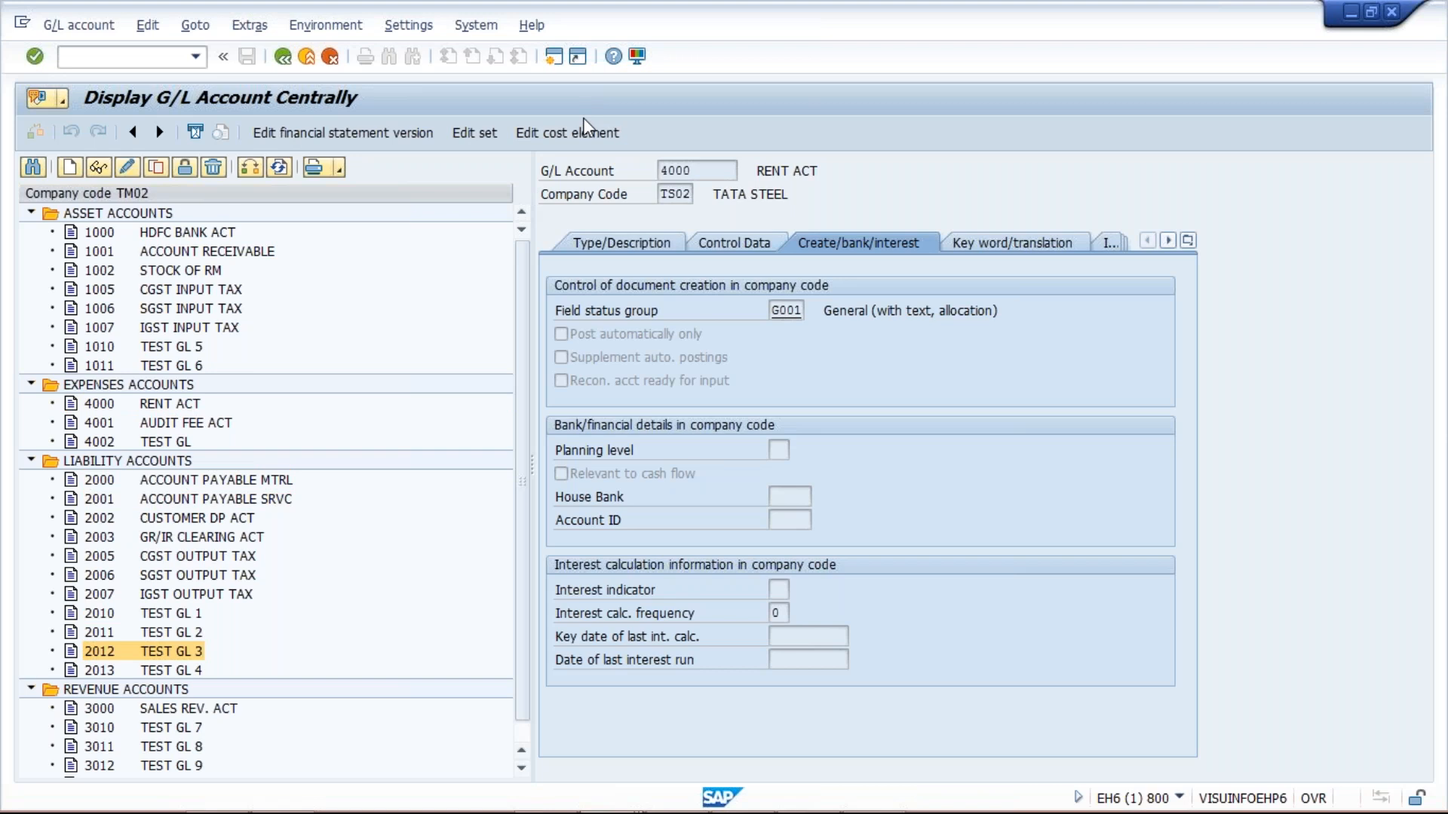
Step: Open the Data Browser with transaction SE16 in a new session and bring up the selection screen for table SKA1
click(558, 64)
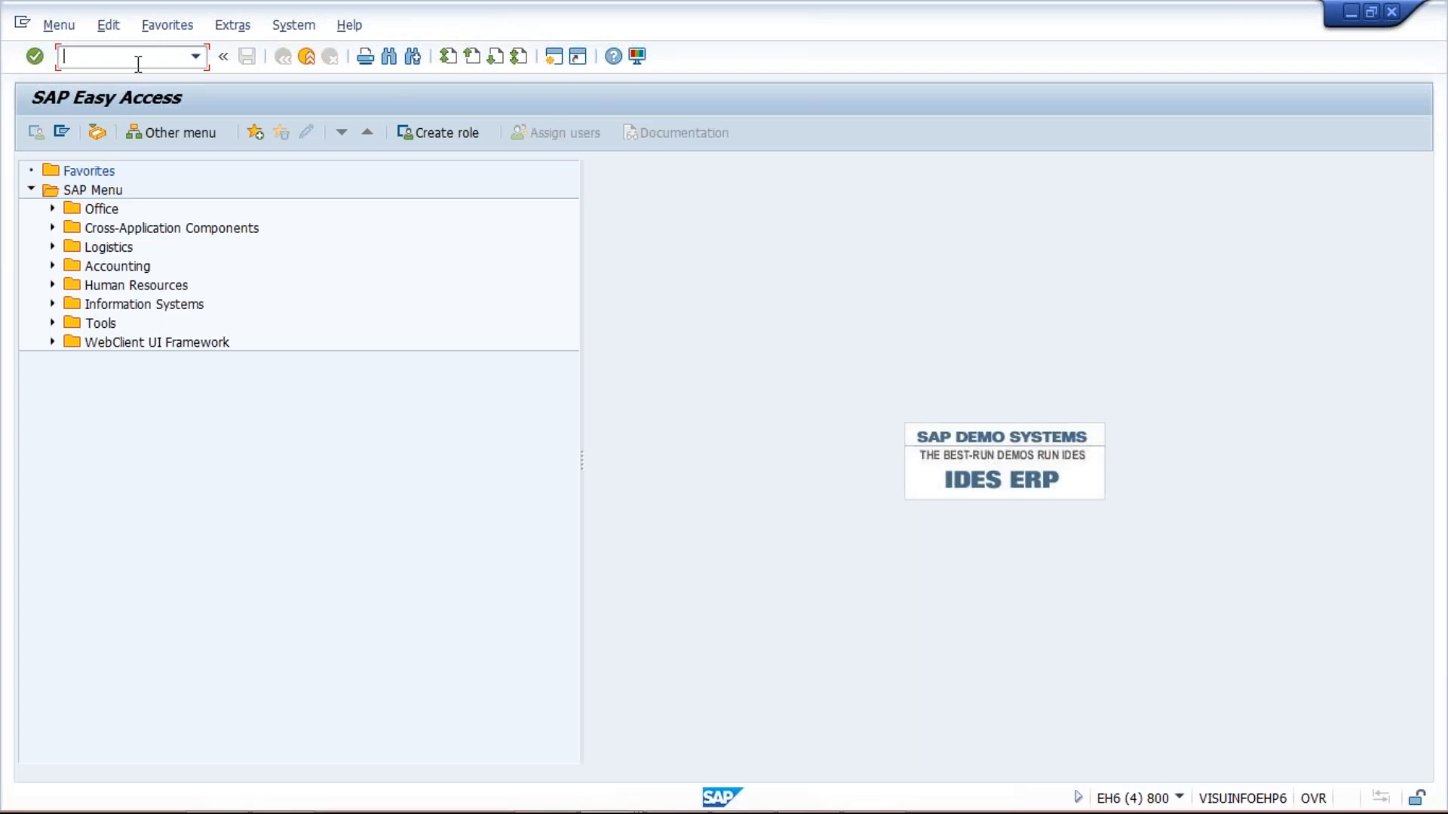
text(SE16)
key(Return)
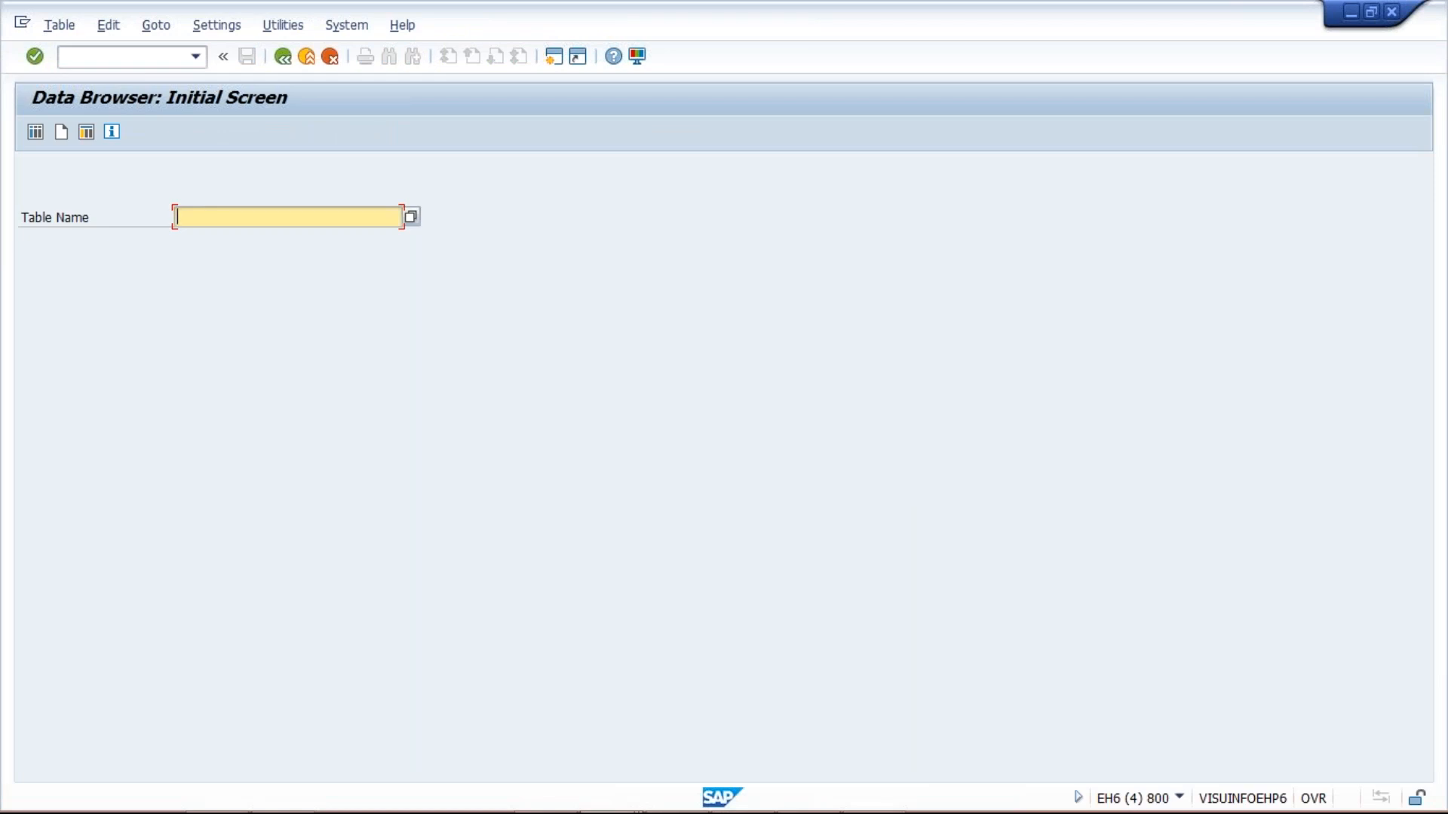
text(3)
key(BackSpace)
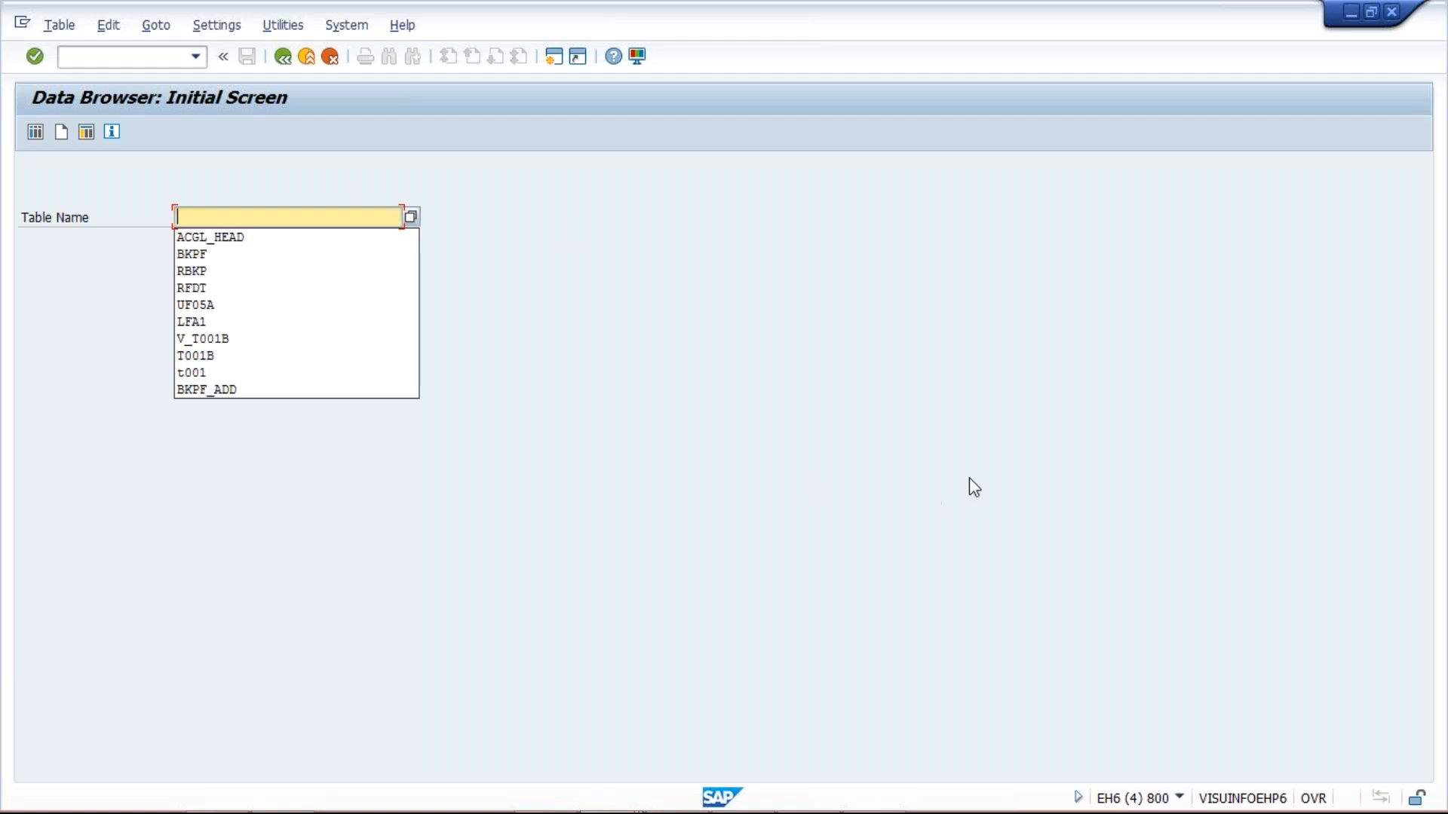
click(286, 217)
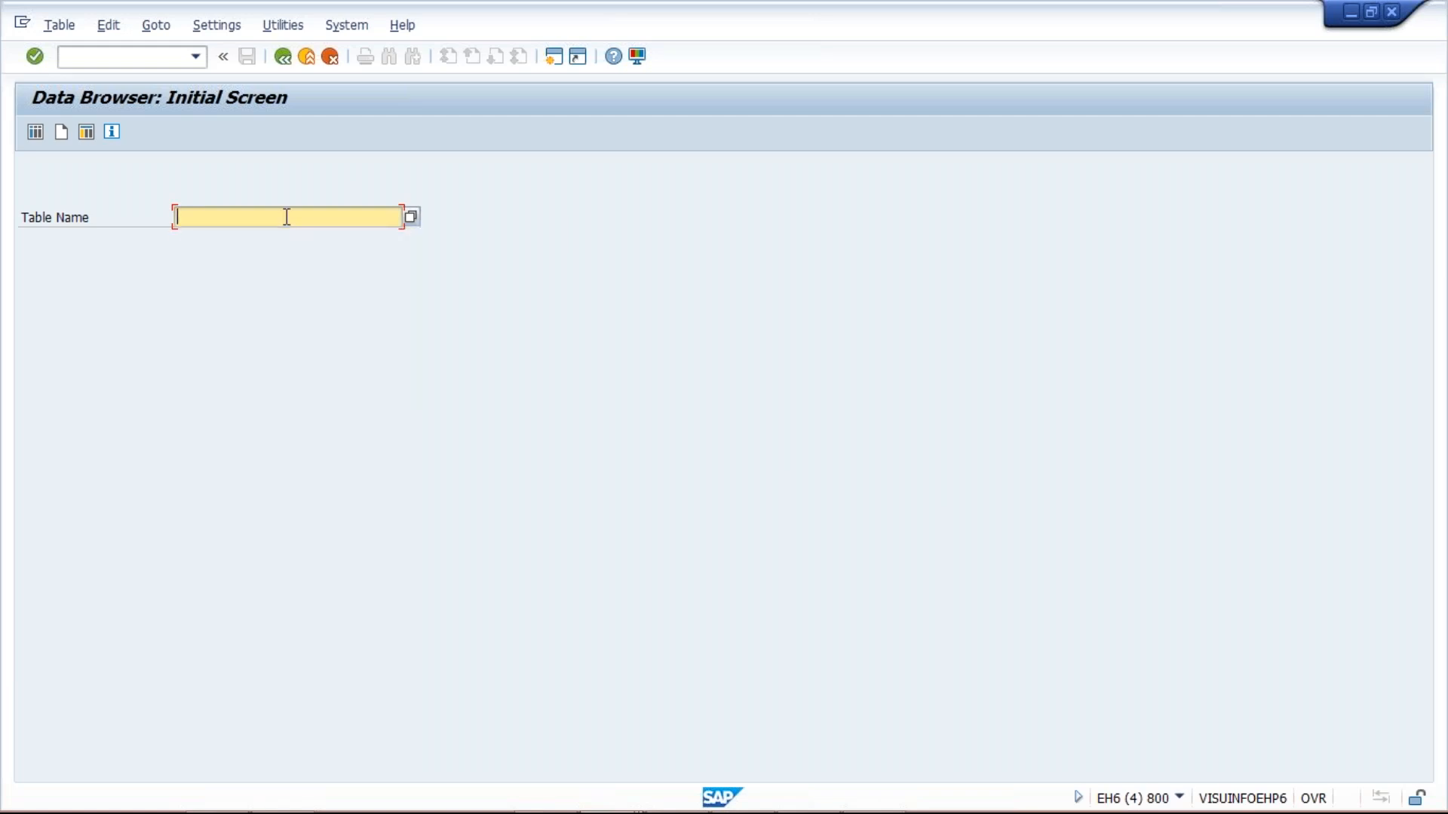
text(SKA1)
key(Return)
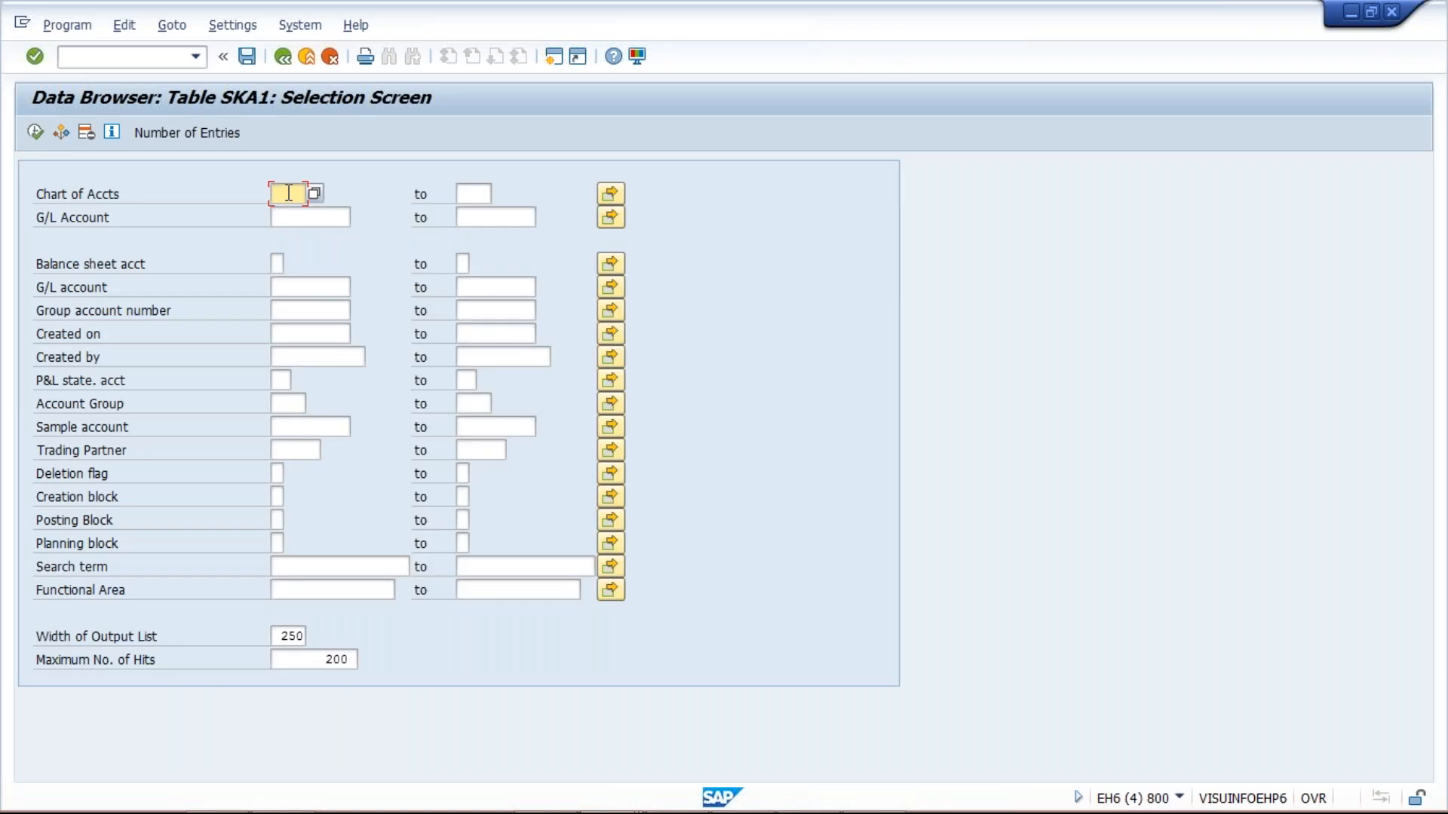
Step: List the SKA1 entries for chart of accounts TCOA
text(TCOA)
click(38, 132)
key(F8)
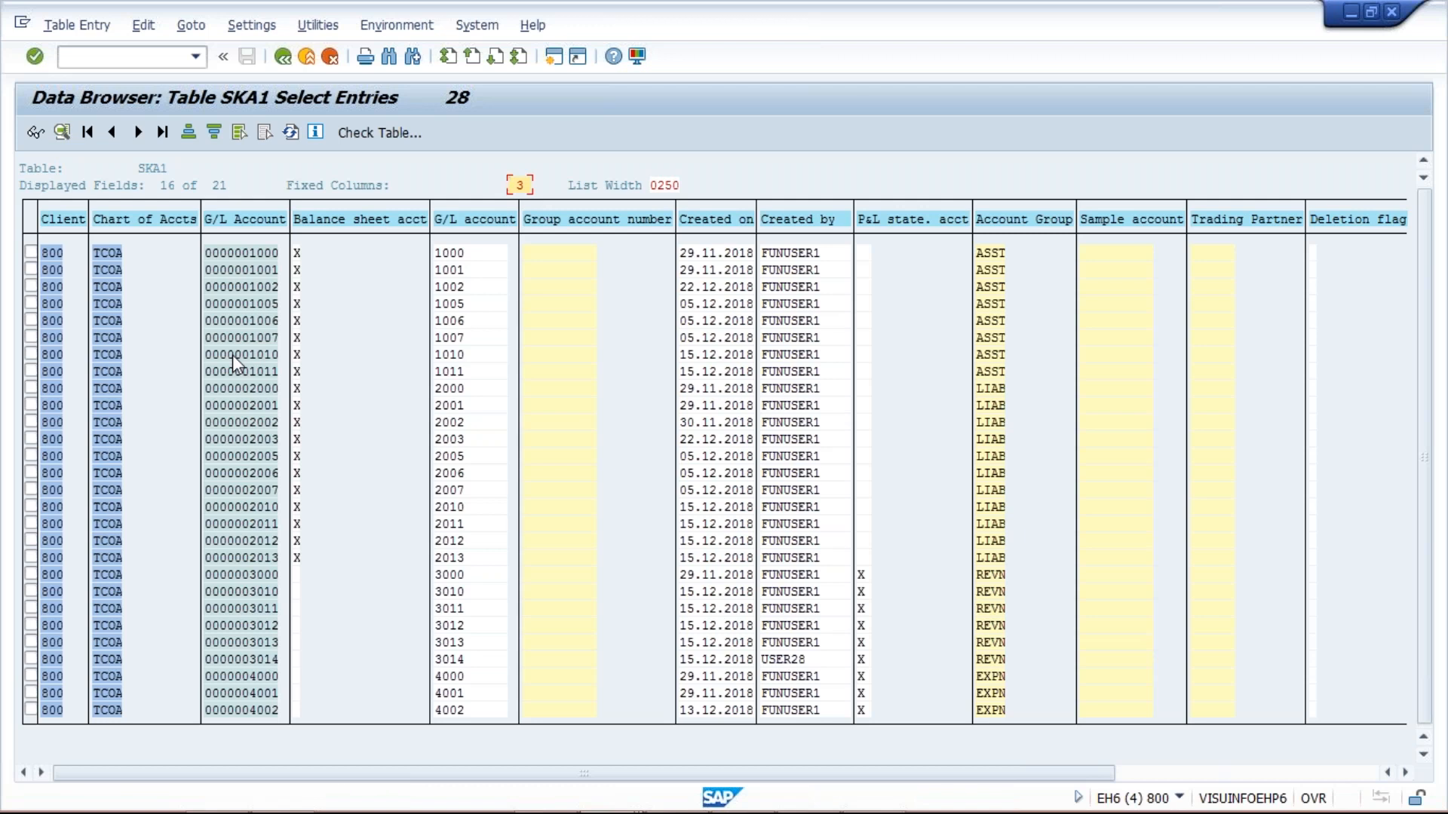
Step: Copy all G/L account numbers from the SKA1 list, paste them into Excel's Sheet3 starting at C2, and save the workbook
click(219, 254)
drag(204, 245, 286, 710)
key(ctrl+c)
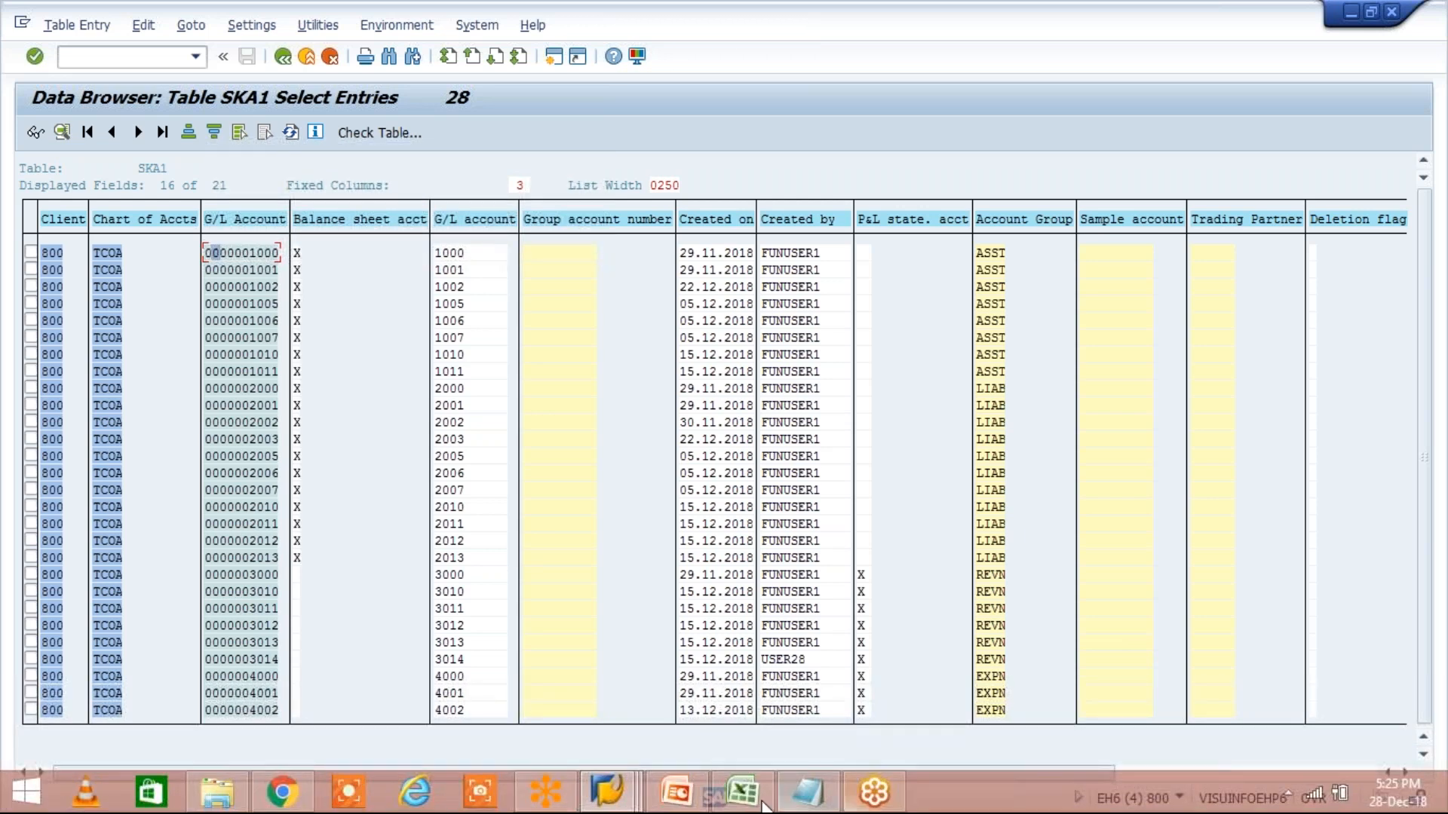
click(741, 792)
click(212, 228)
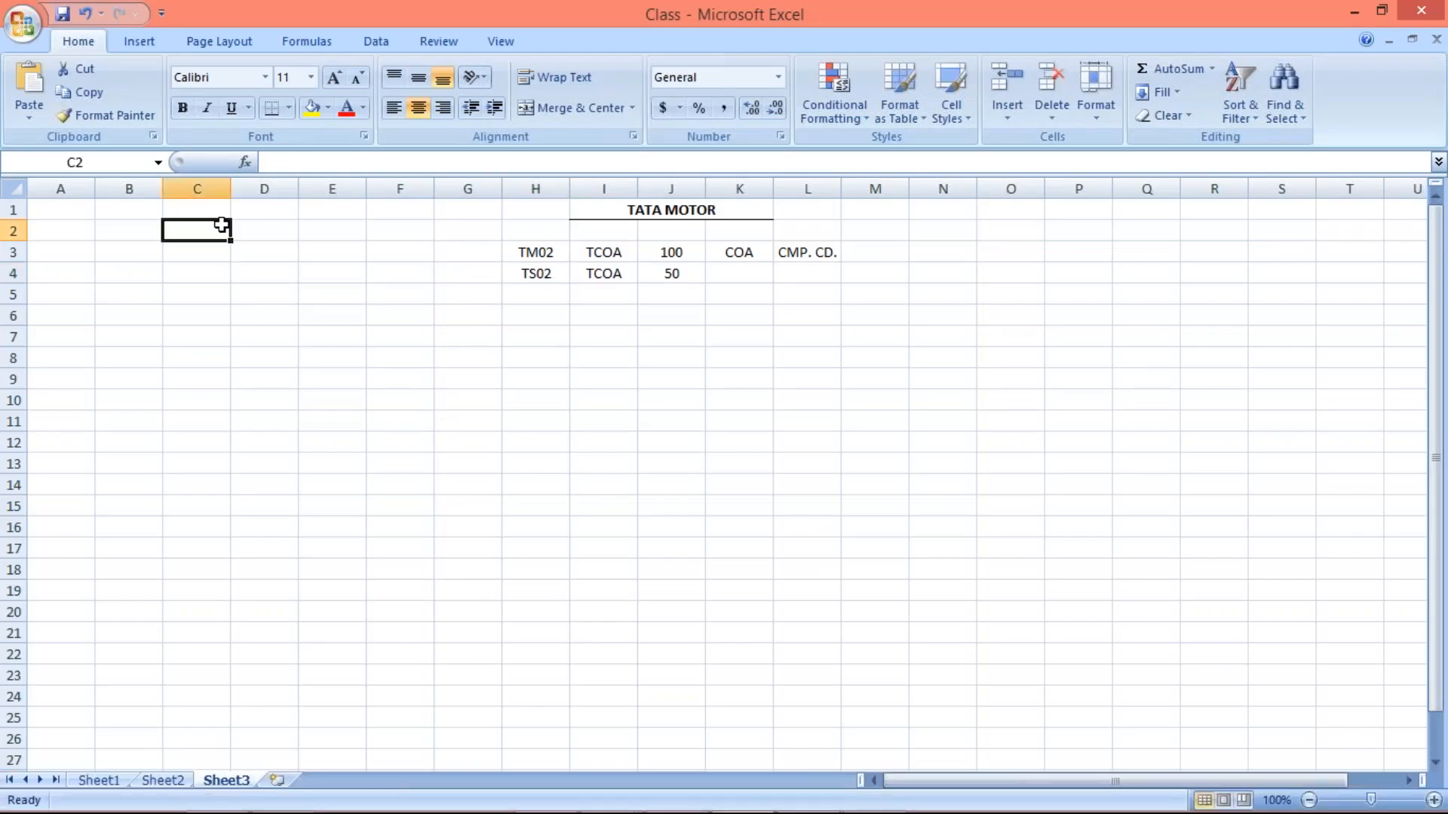
key(ctrl+v)
click(394, 405)
key(ctrl+s)
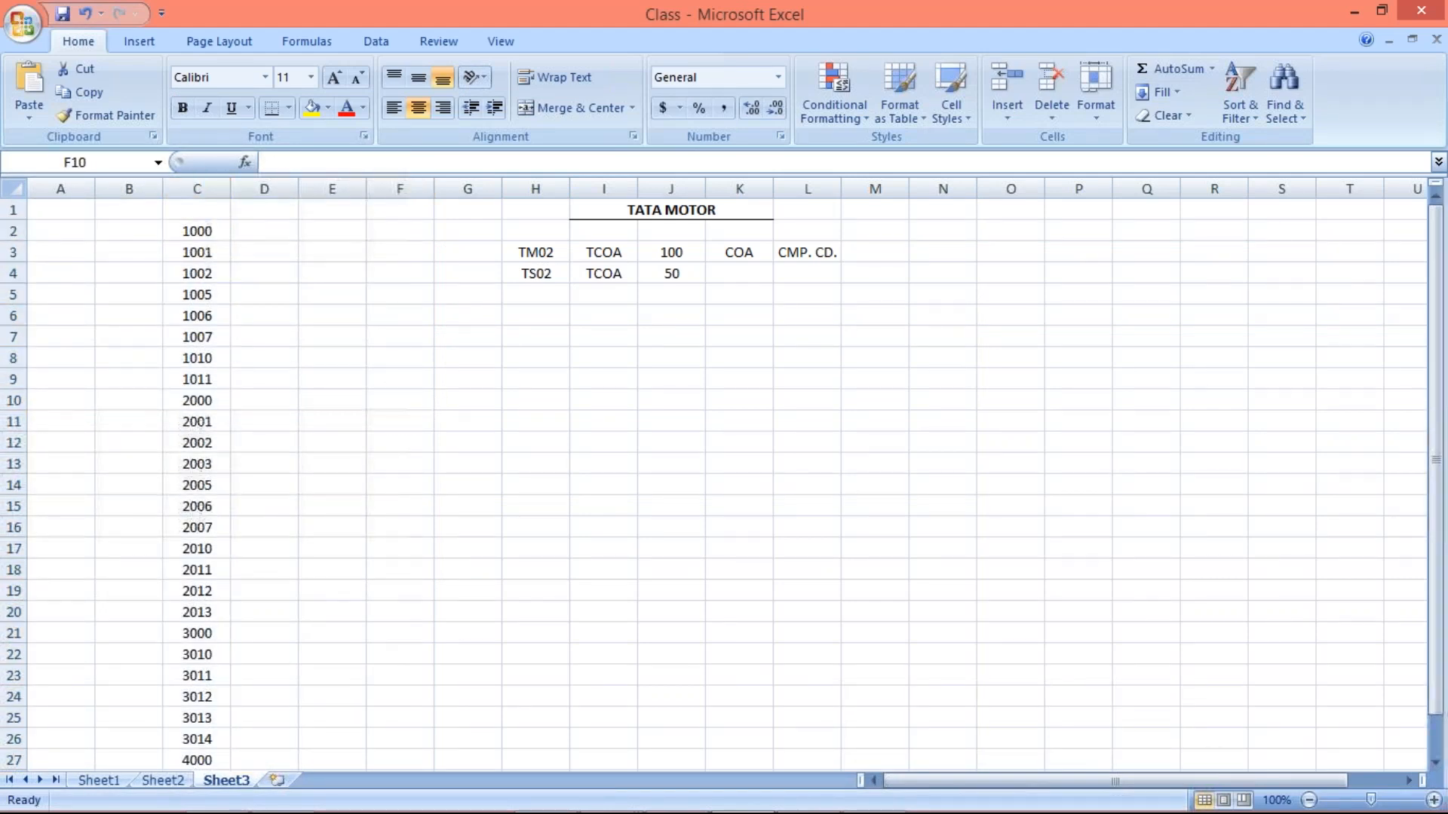
Step: Switch to the TM02 account tree in SAP and check the test accounts 1010 and 1011 under the asset accounts
key(alt+Tab)
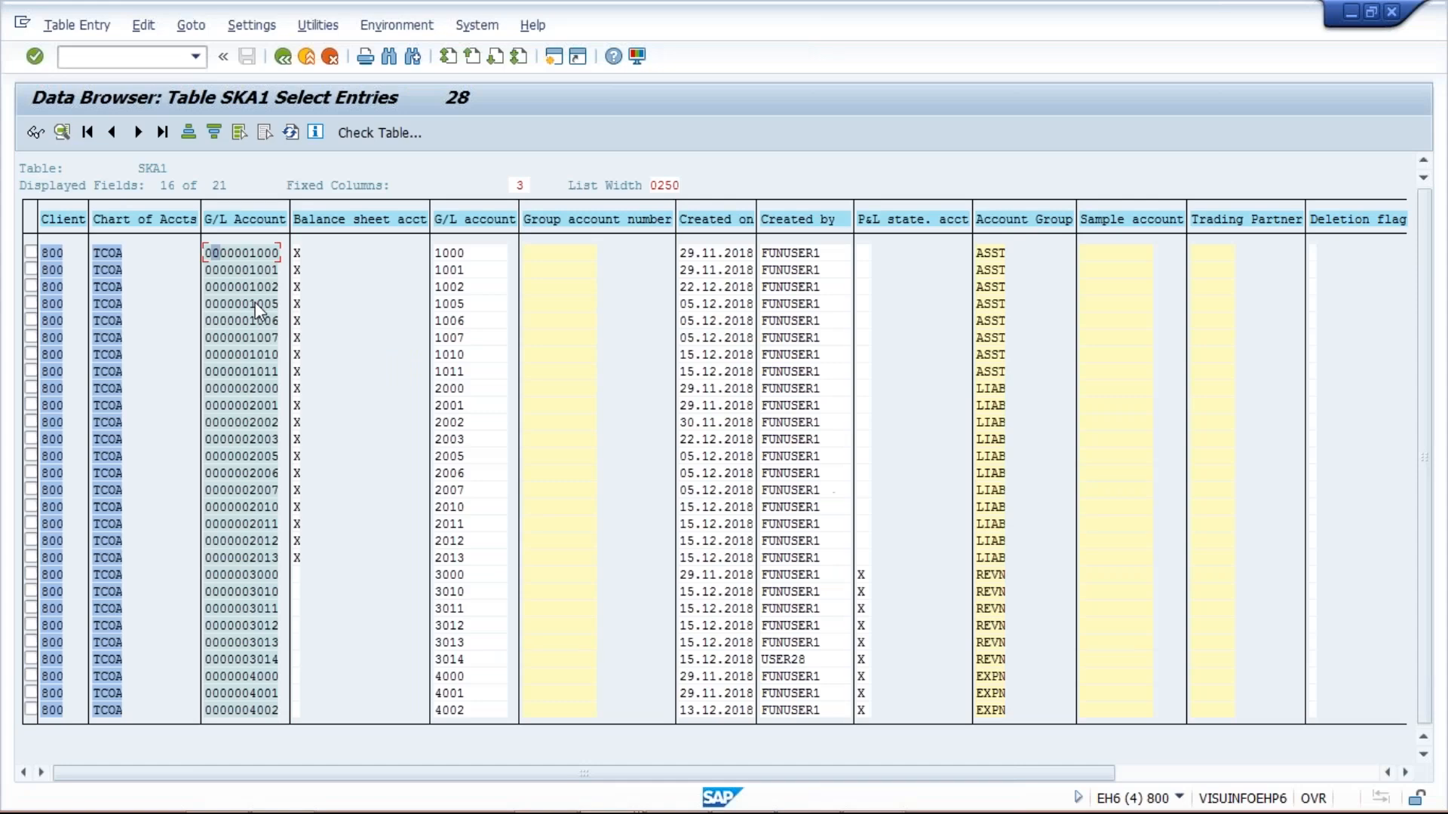
key(alt+Tab)
key(alt+Tab)
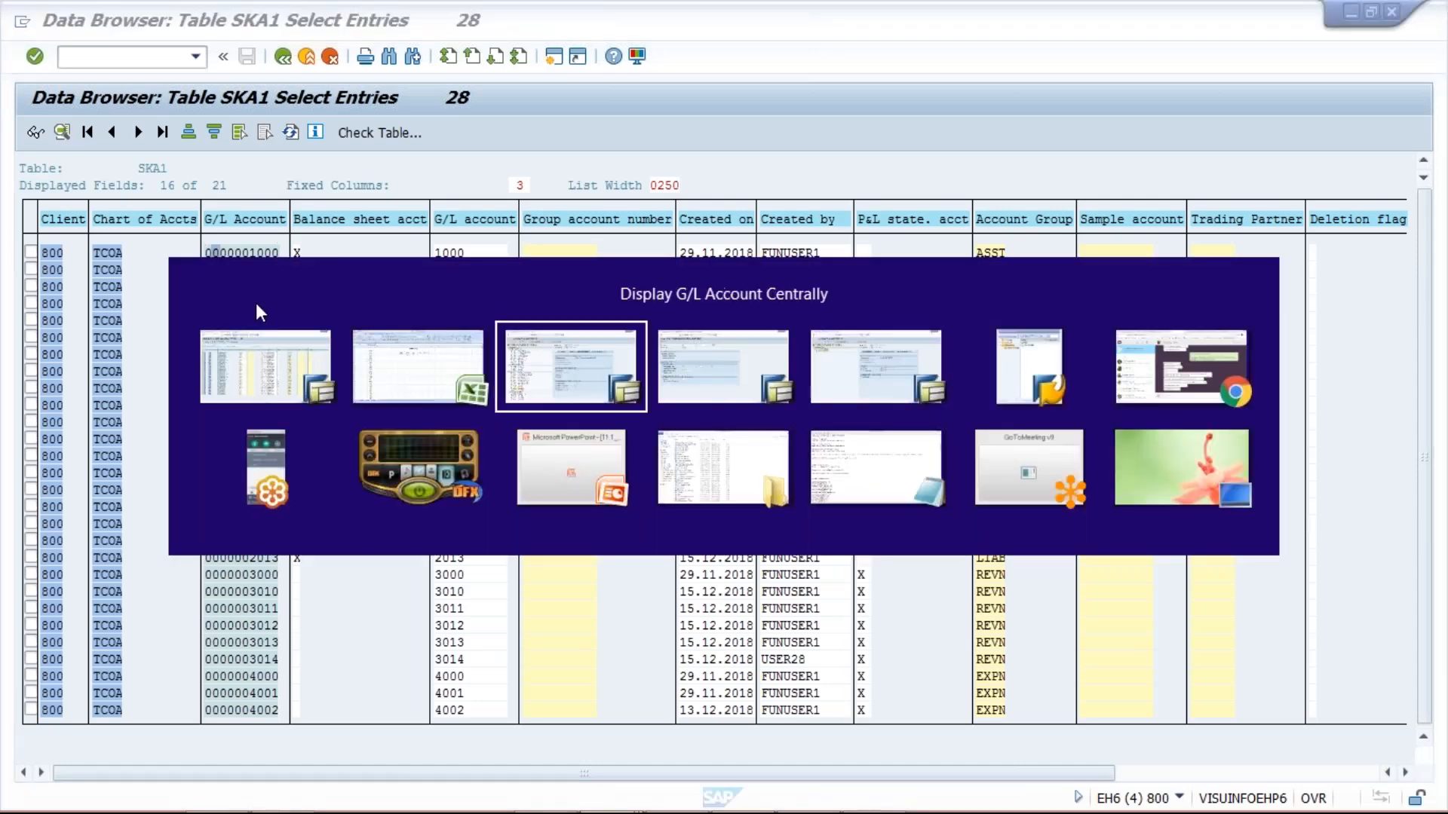
click(98, 348)
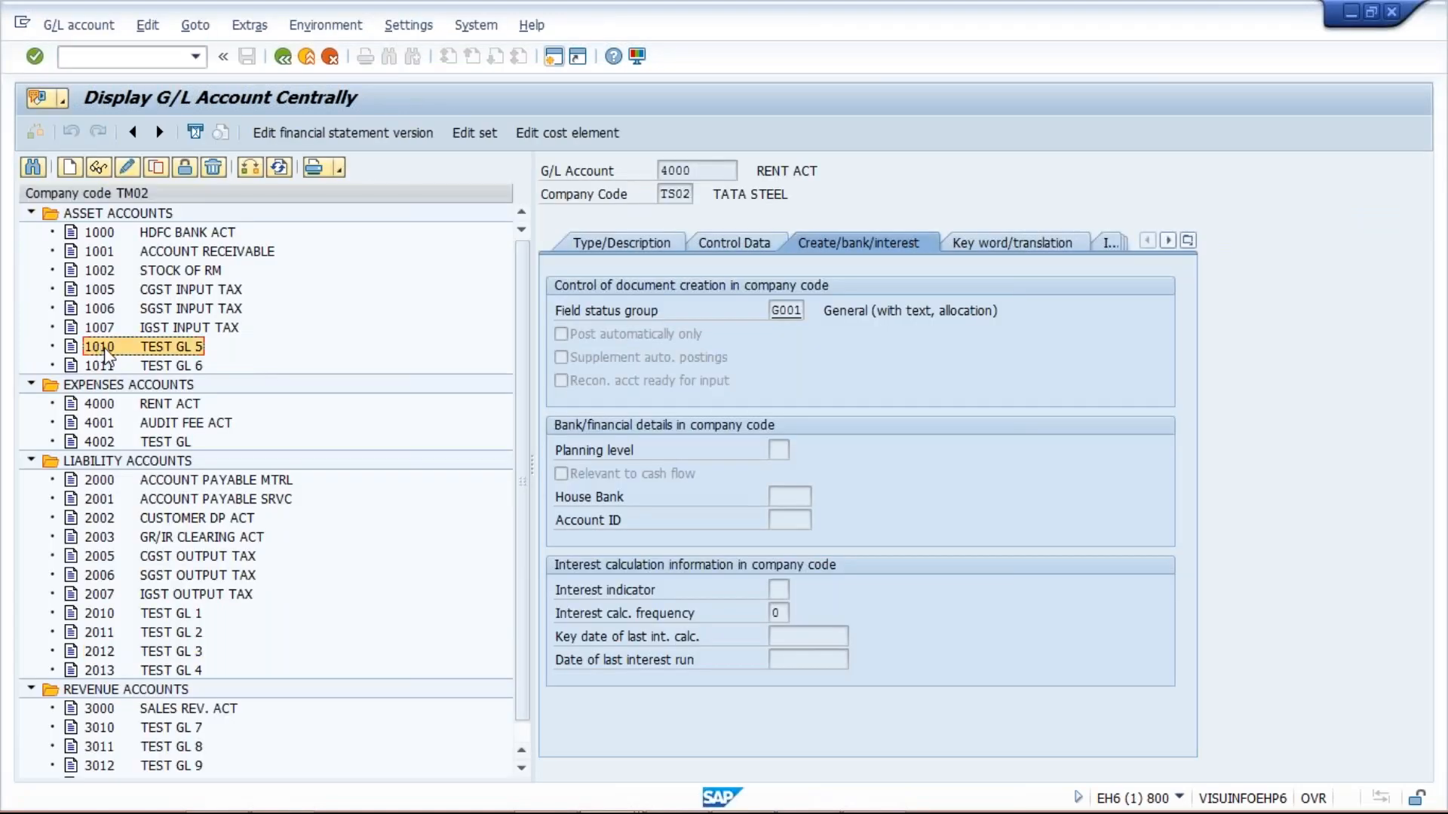
click(155, 367)
click(158, 343)
click(170, 366)
click(174, 348)
click(170, 365)
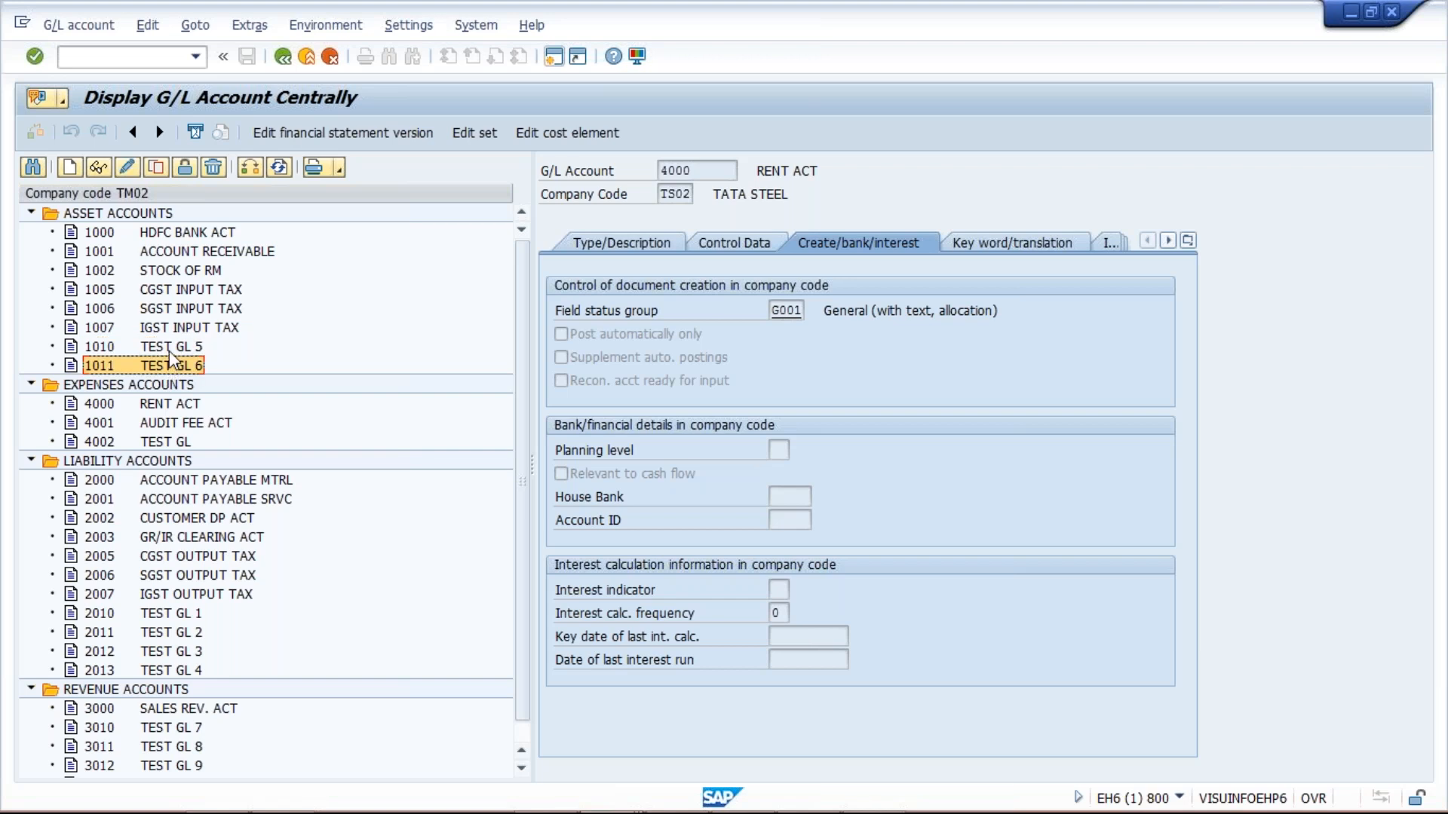
Step: Return to the Excel list and clear the test asset accounts 1010 and 1011 from C8:C9
key(alt+Tab)
key(alt+Tab)
key(alt+Tab)
click(202, 360)
shift+click(212, 385)
key(Delete)
click(202, 457)
Step: Check the test expense account 4002 in the SAP tree and clear it from cell C29 of the Excel list
key(alt+Tab)
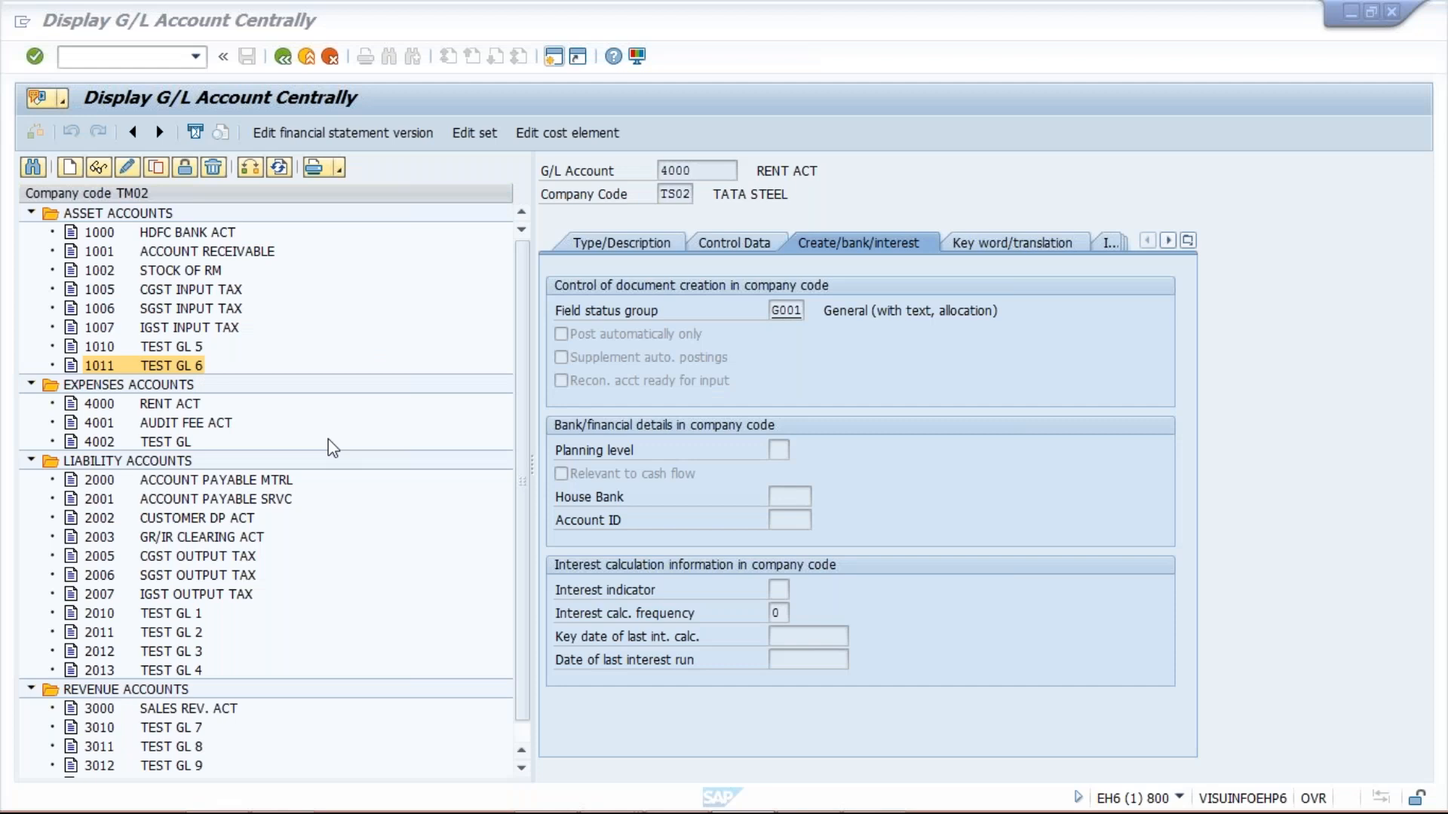
click(175, 440)
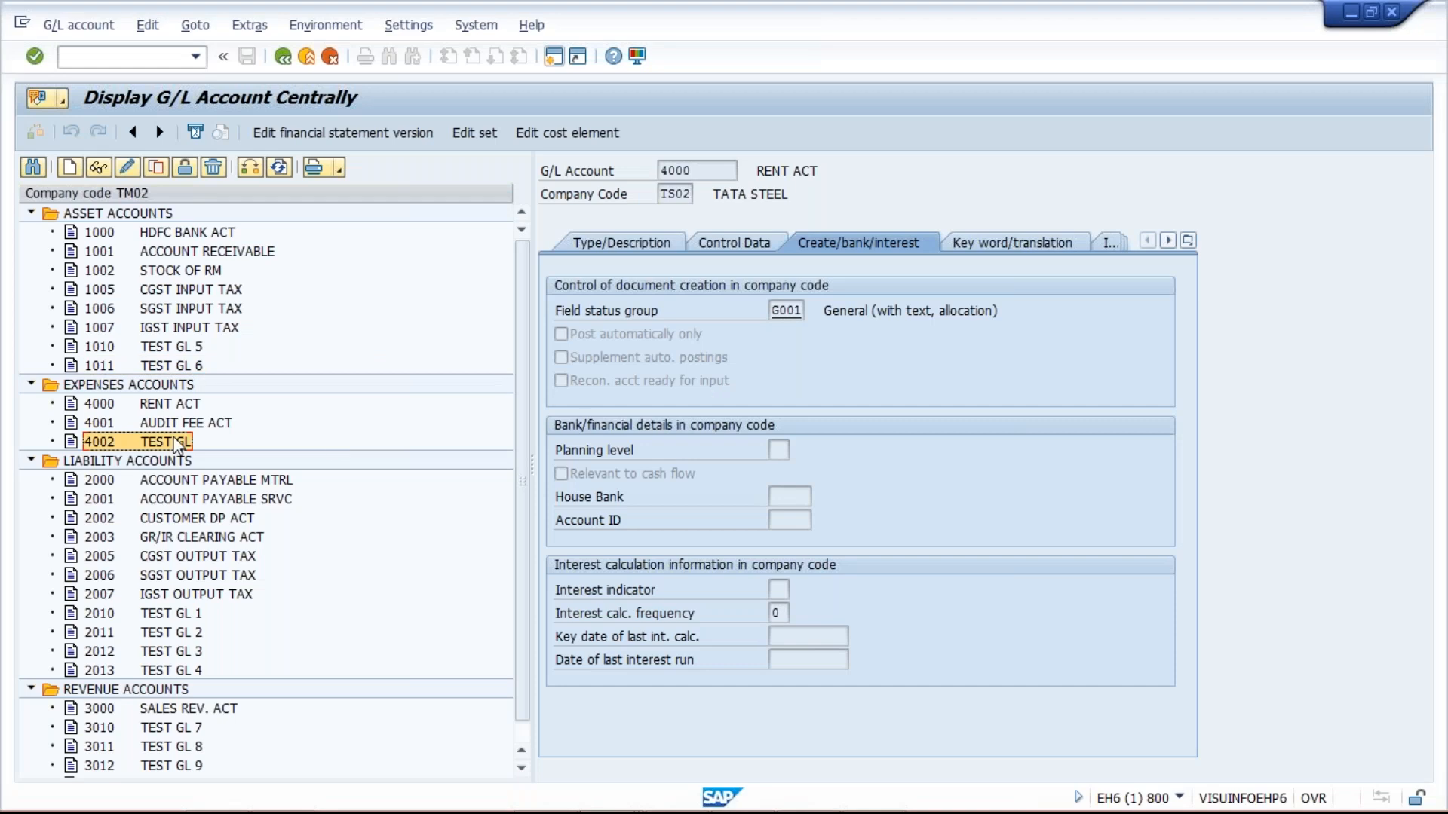
key(alt+Tab)
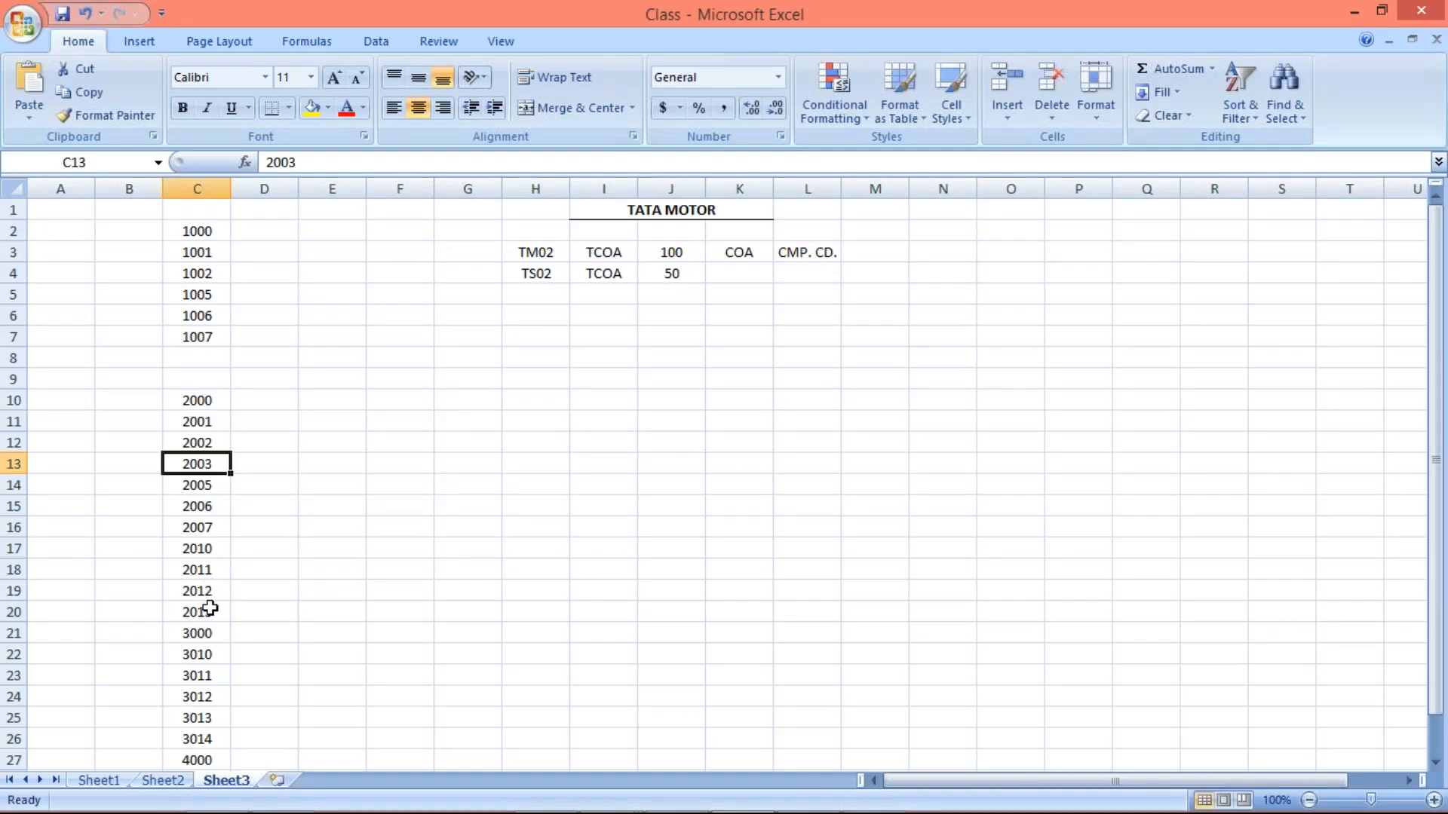
scroll(205, 727, down, 4)
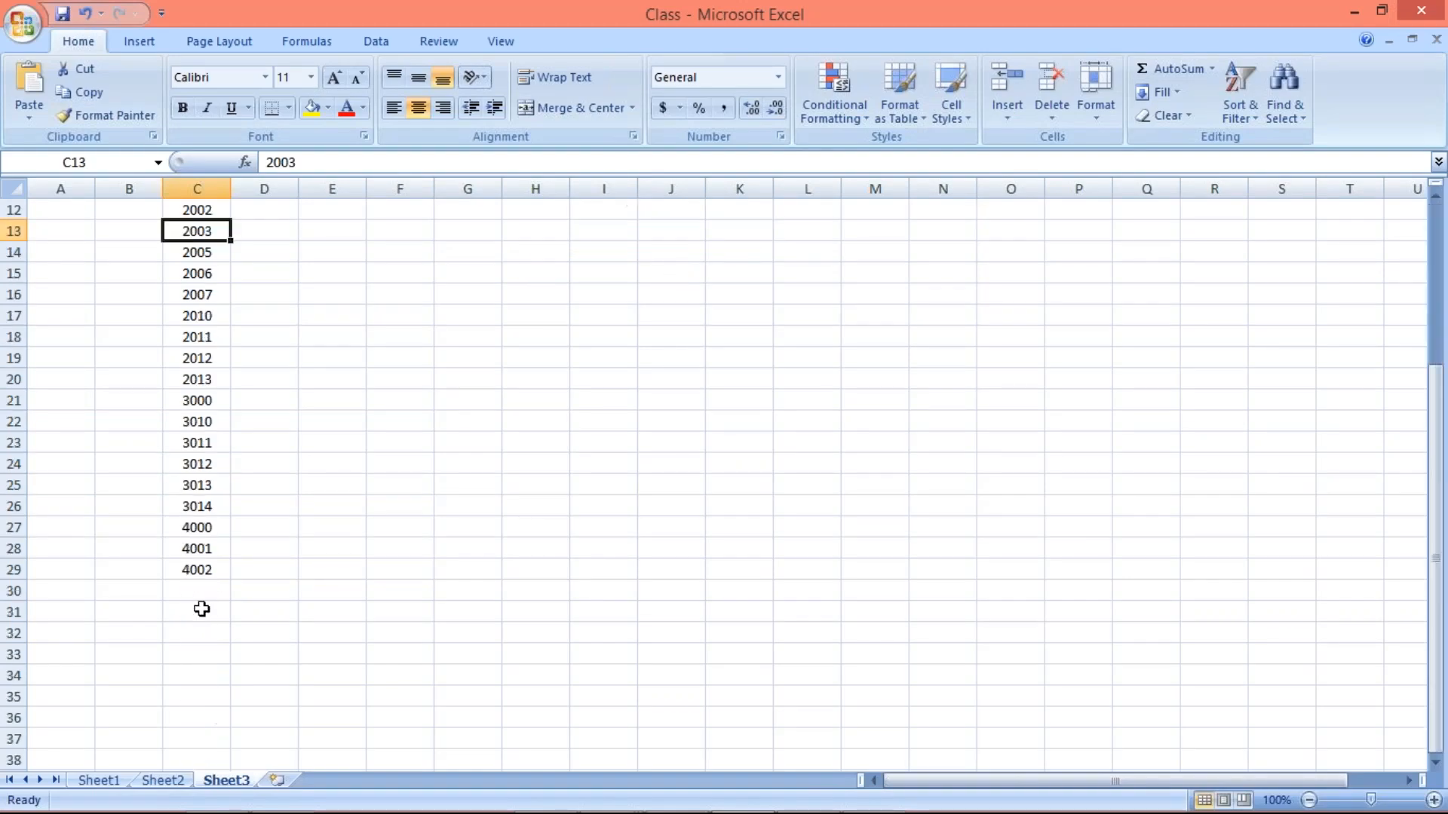
click(204, 569)
key(Delete)
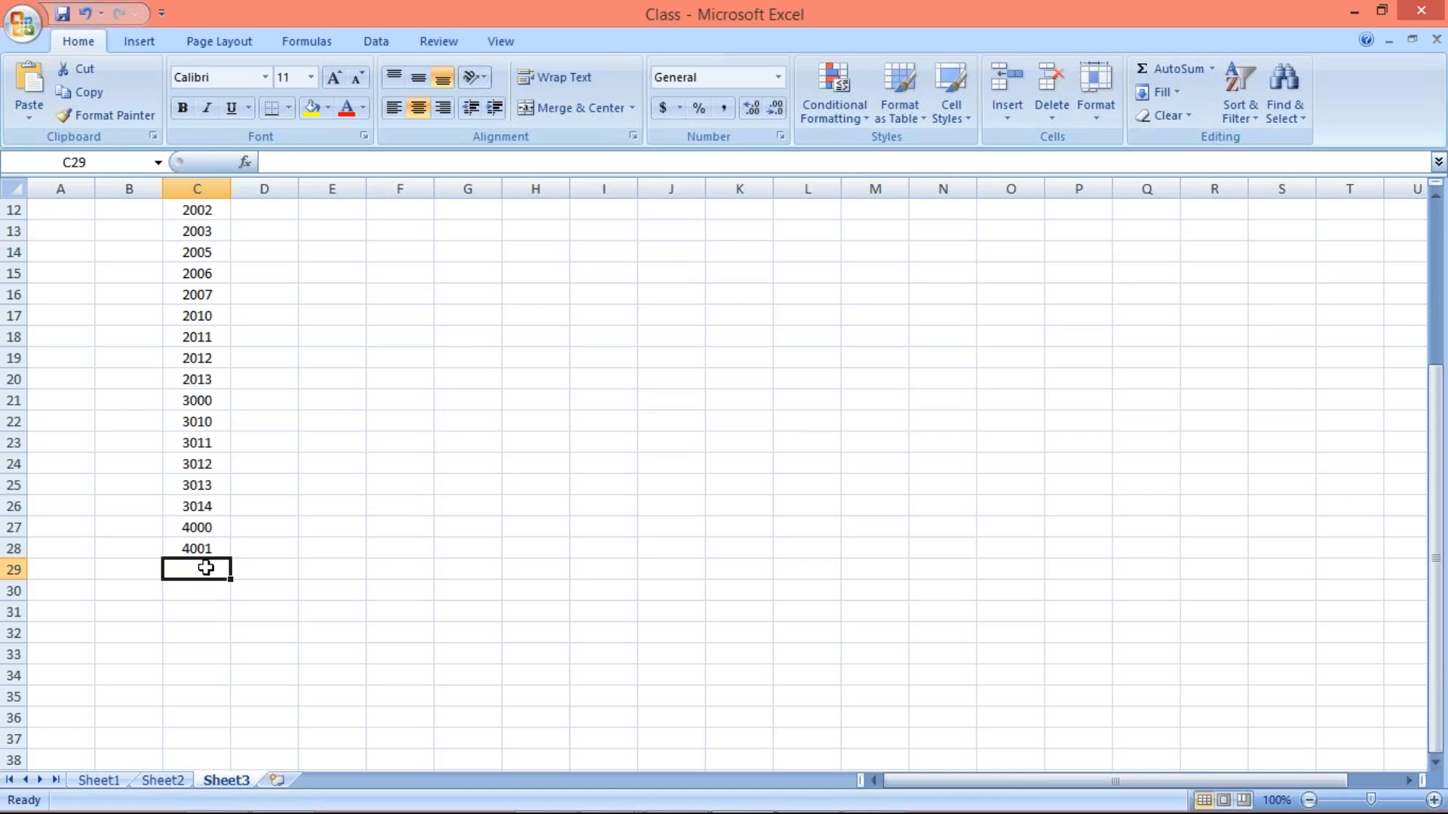
Step: Check the test liability accounts 2010 to 2013 in the SAP tree and clear them from C17:C20 of the Excel list
key(alt+Tab)
click(111, 614)
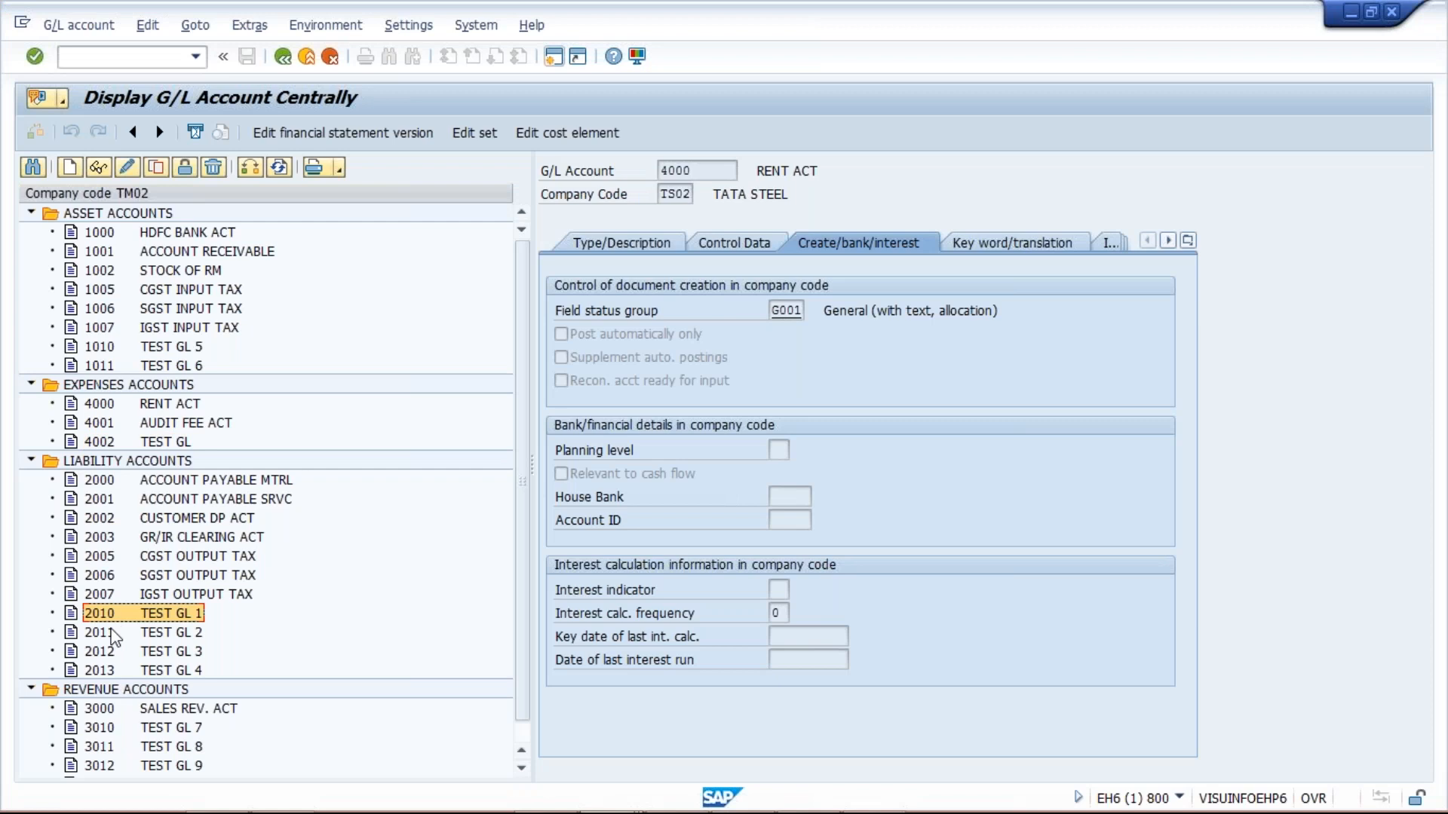
click(129, 673)
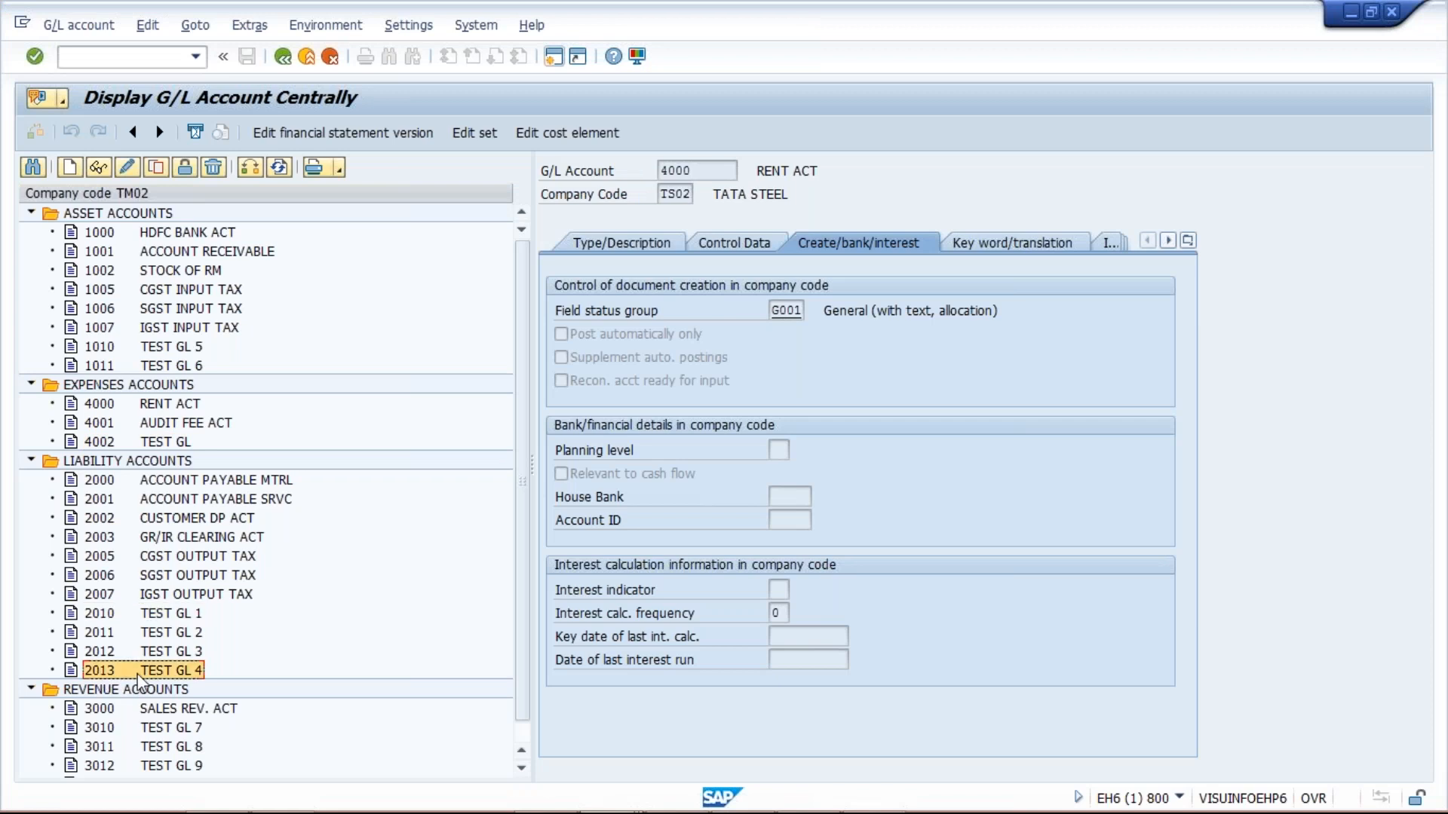
key(alt+Tab)
scroll(226, 490, up, 4)
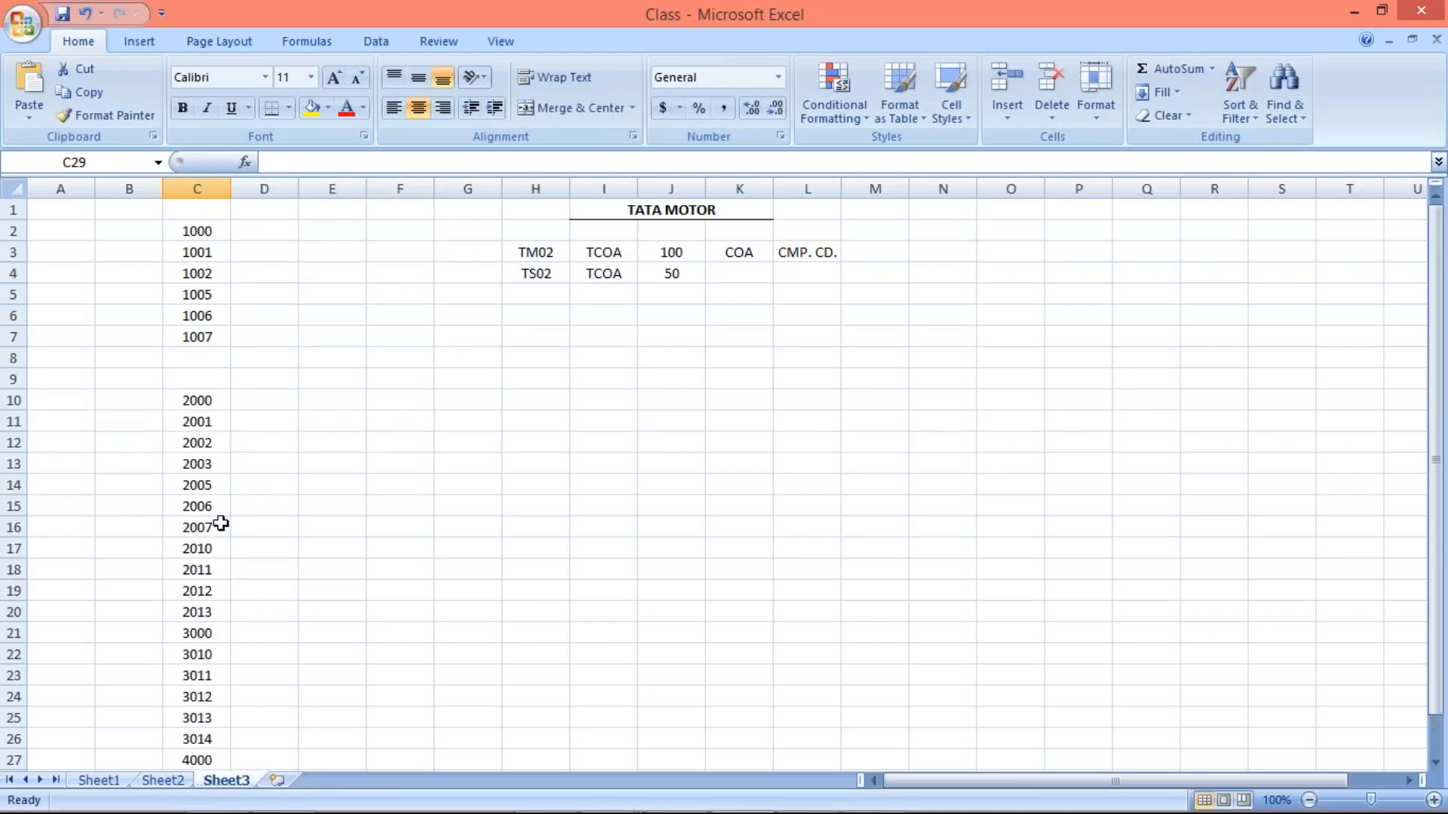
drag(195, 549, 206, 606)
key(Delete)
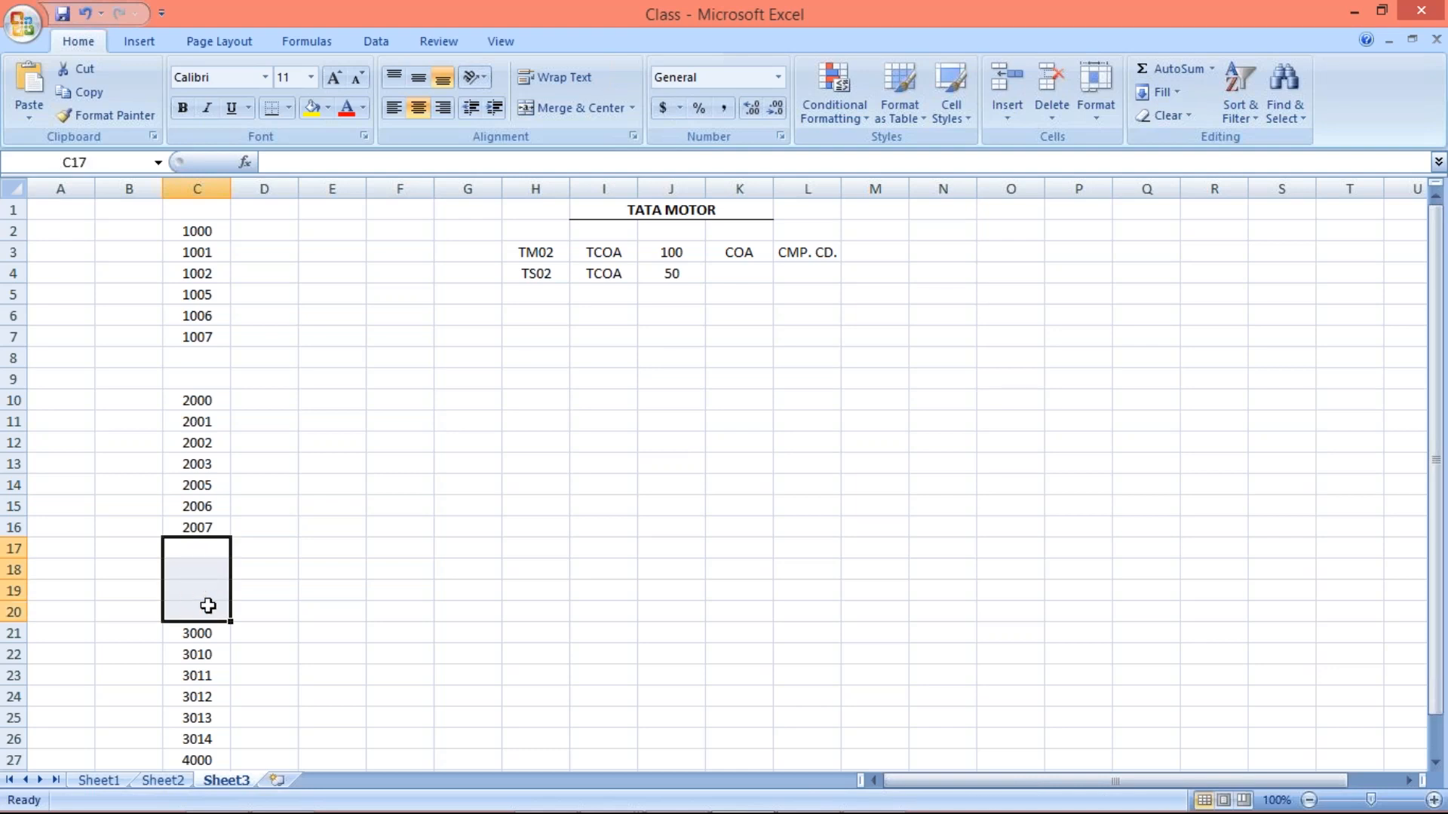
Step: Check the test revenue accounts in the SAP tree and clear 3010 and 3011 from C22:C23 of the Excel list
key(alt+Tab)
click(178, 729)
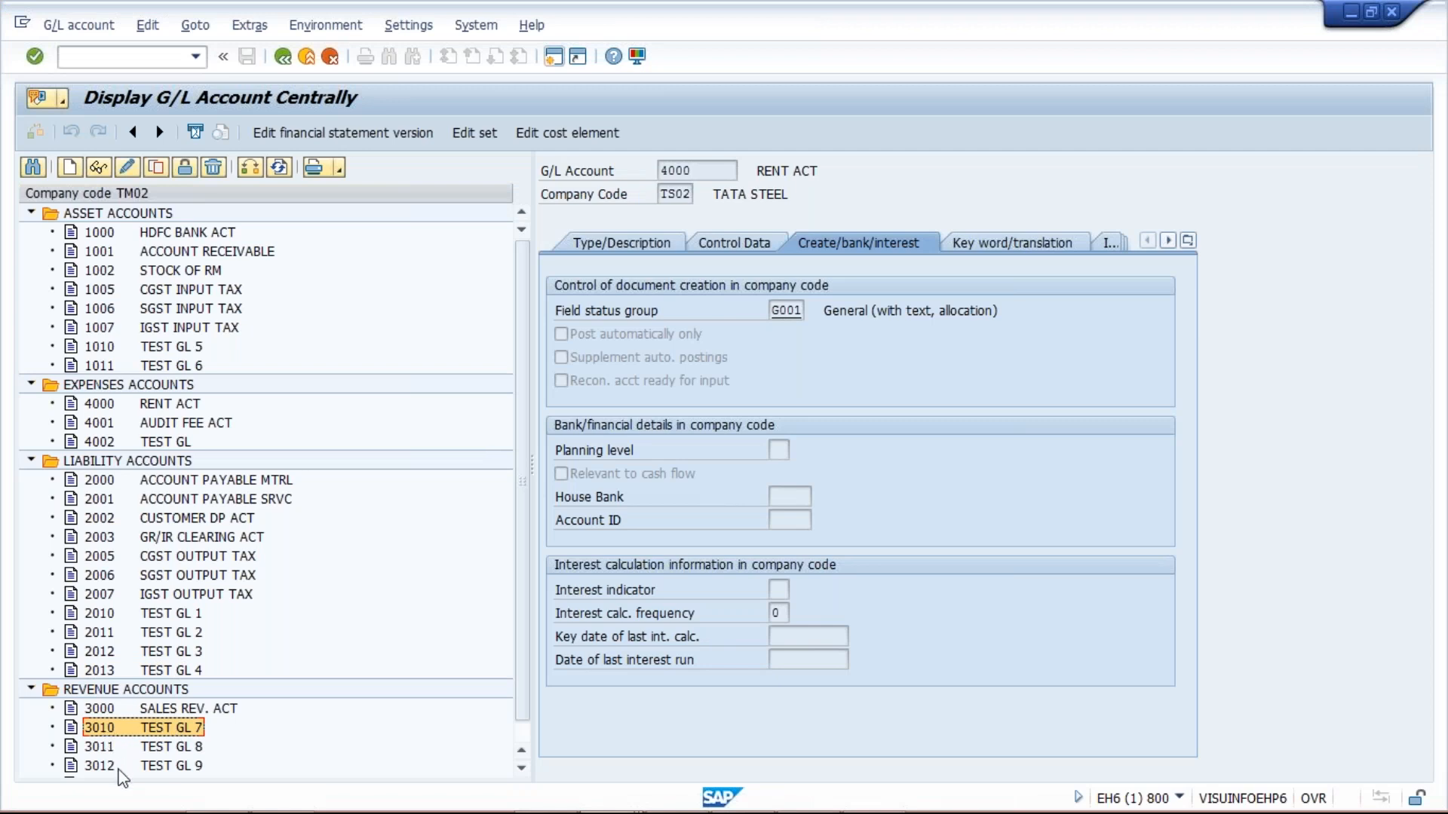
click(122, 748)
click(125, 768)
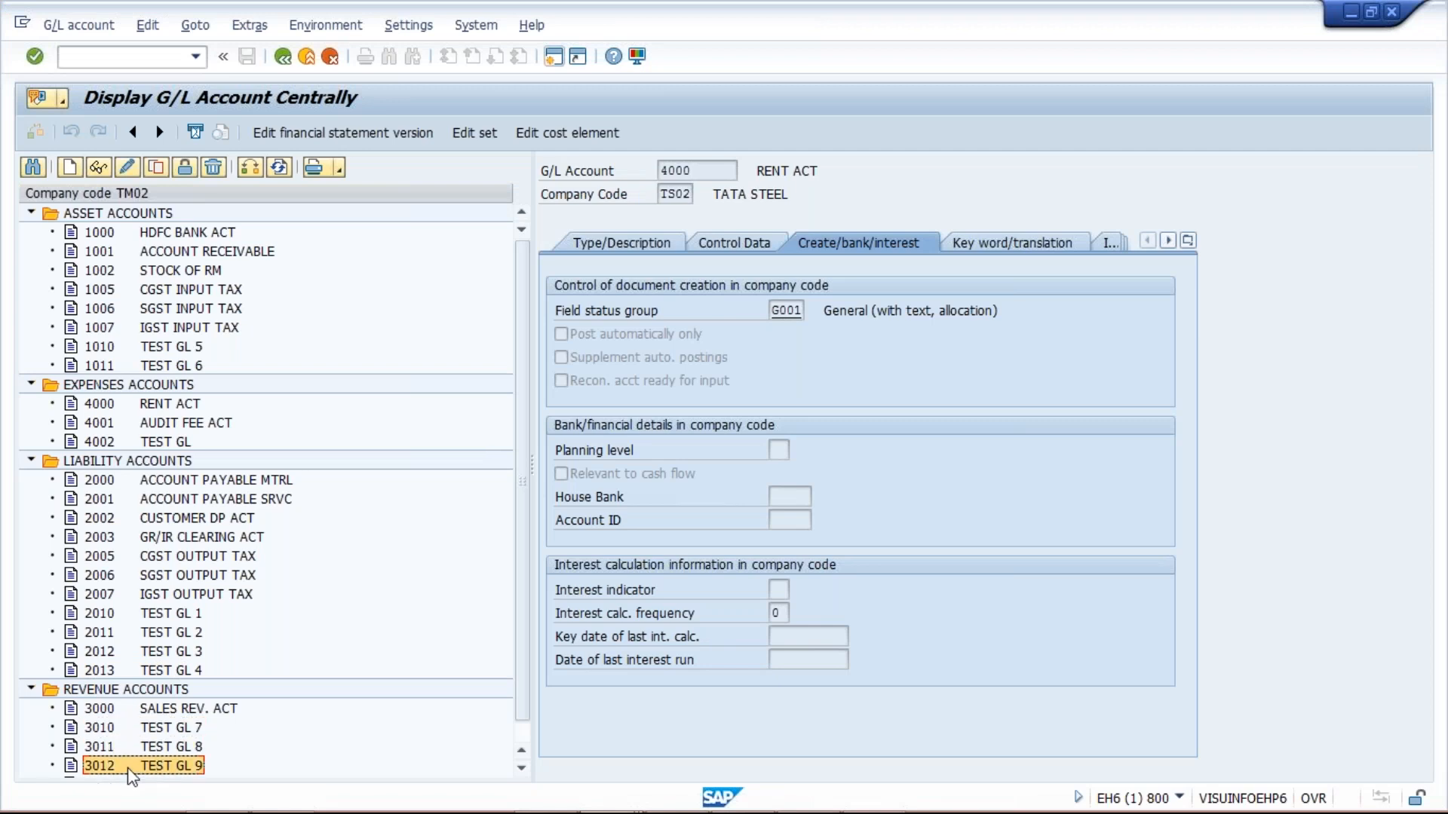
key(alt+Tab)
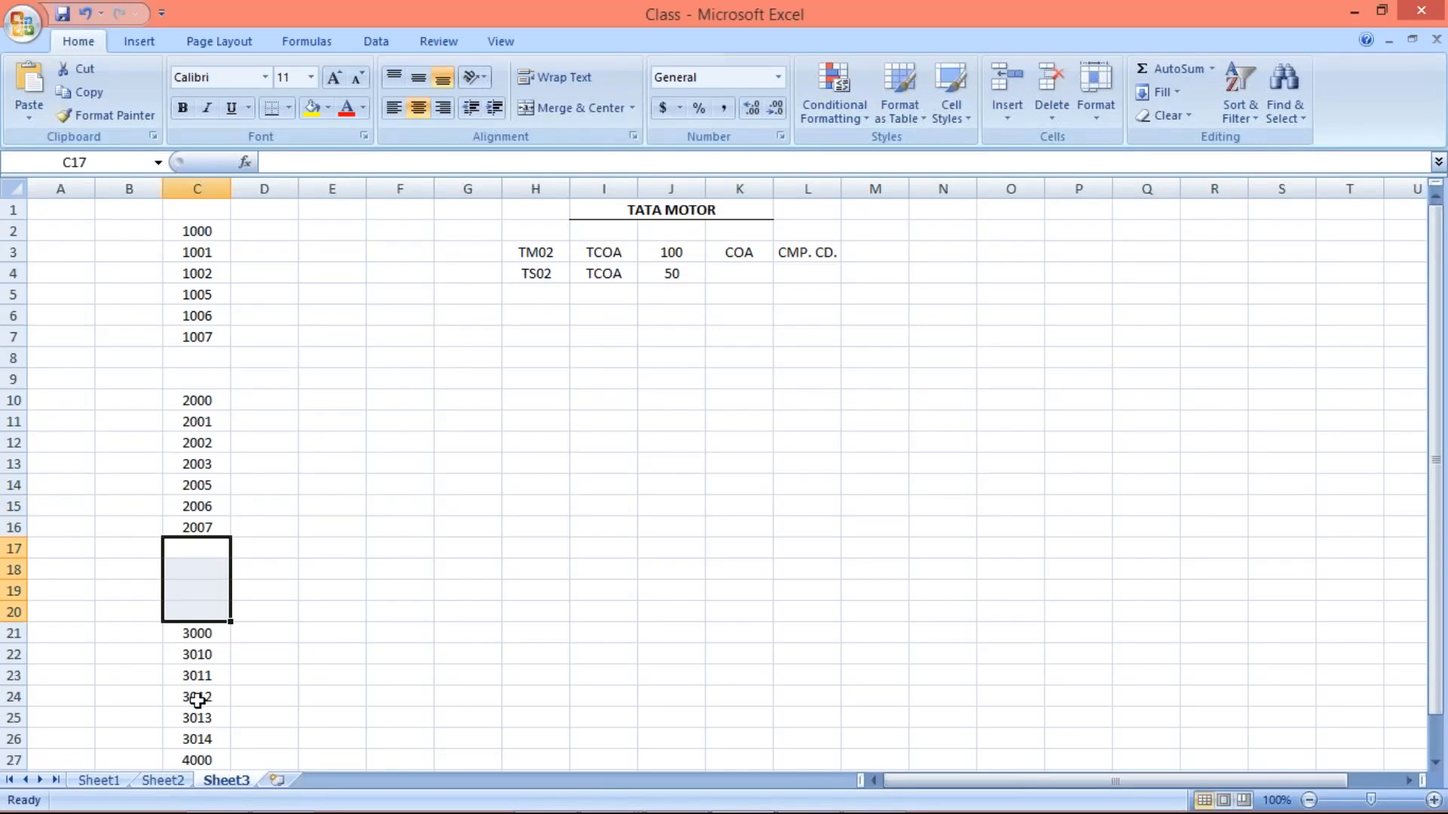
drag(197, 653, 197, 670)
key(Delete)
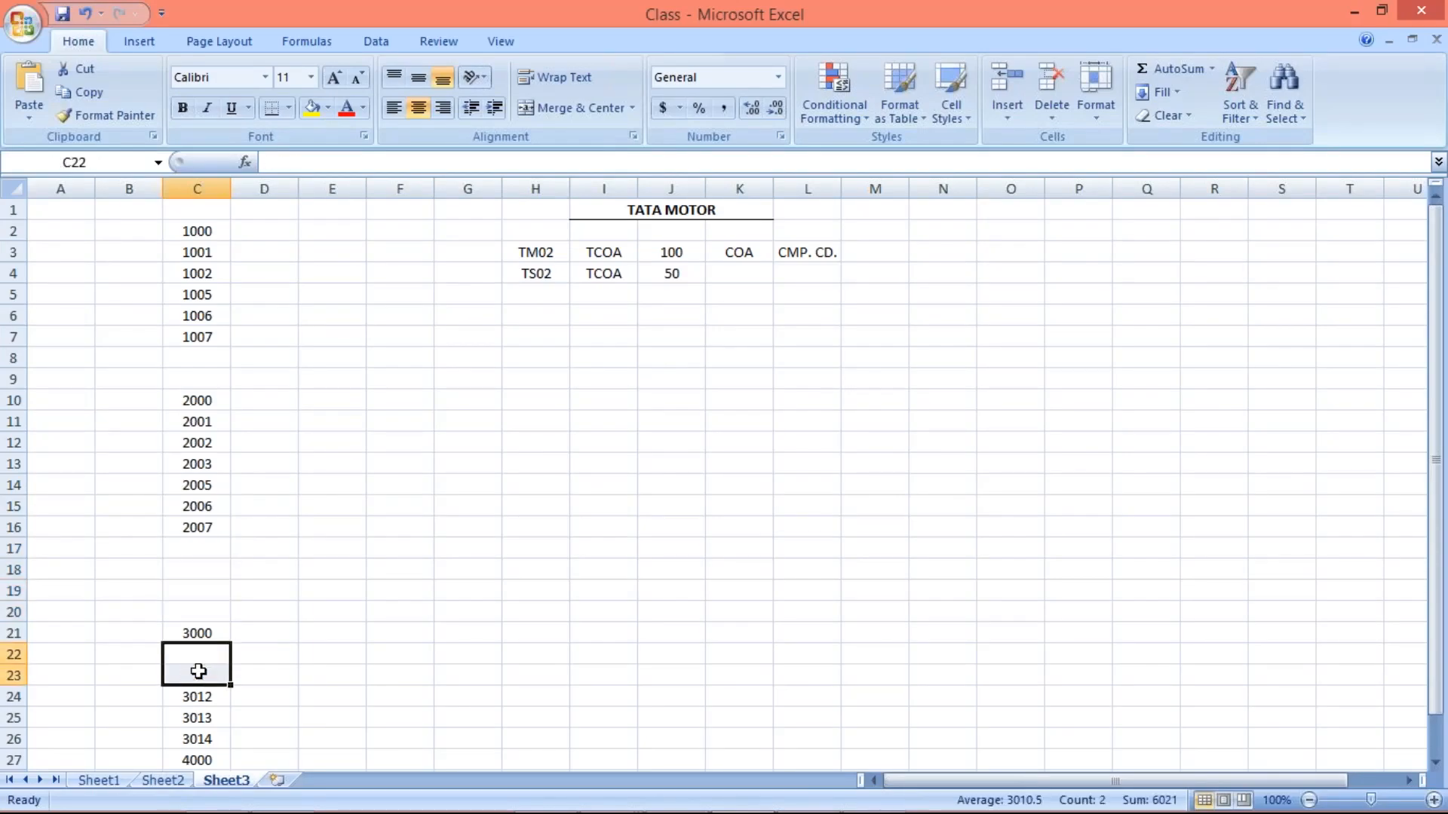
click(205, 702)
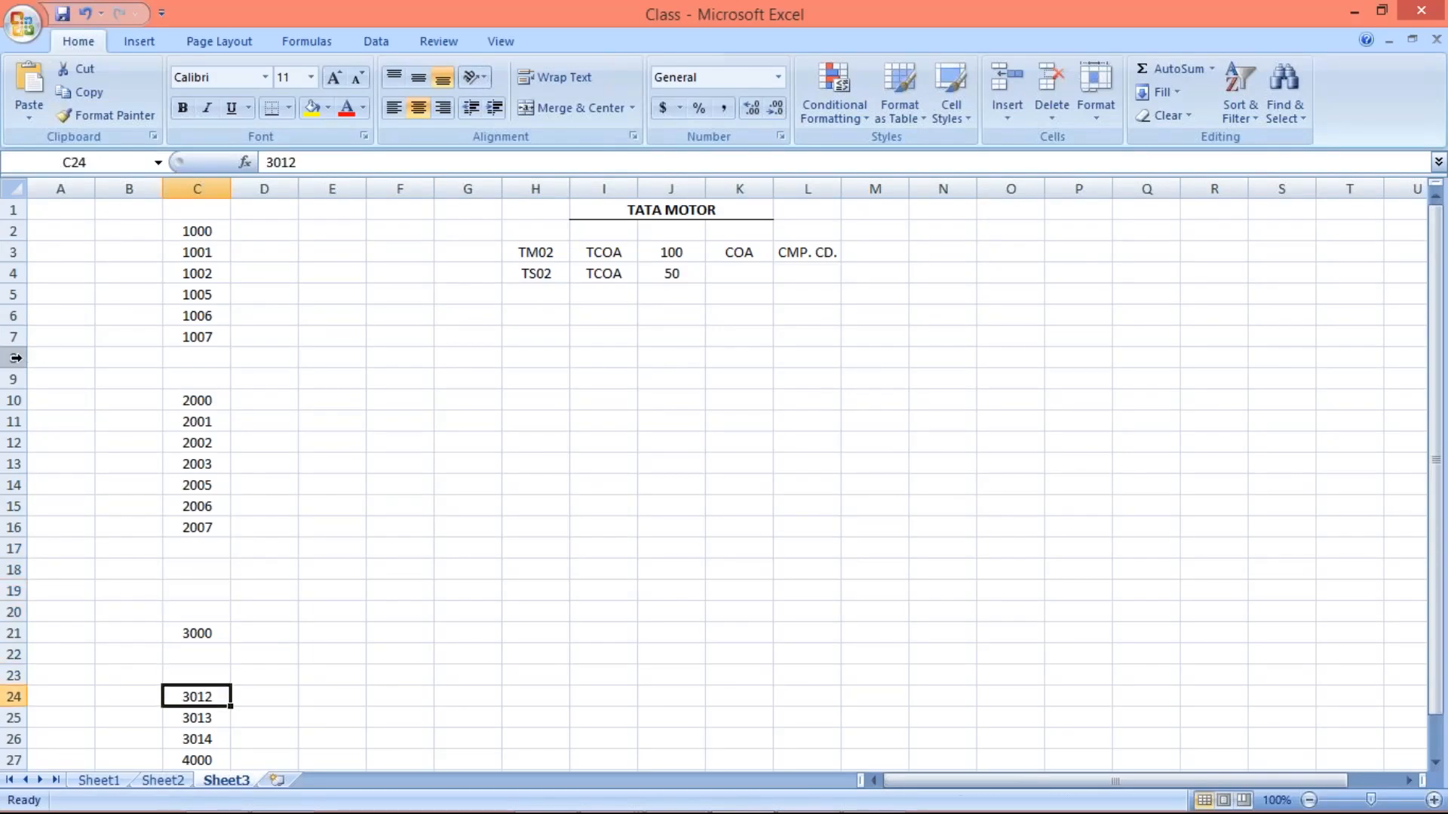
Step: Delete the blank rows left between the account numbers in column C so the list runs without gaps
drag(14, 358, 15, 378)
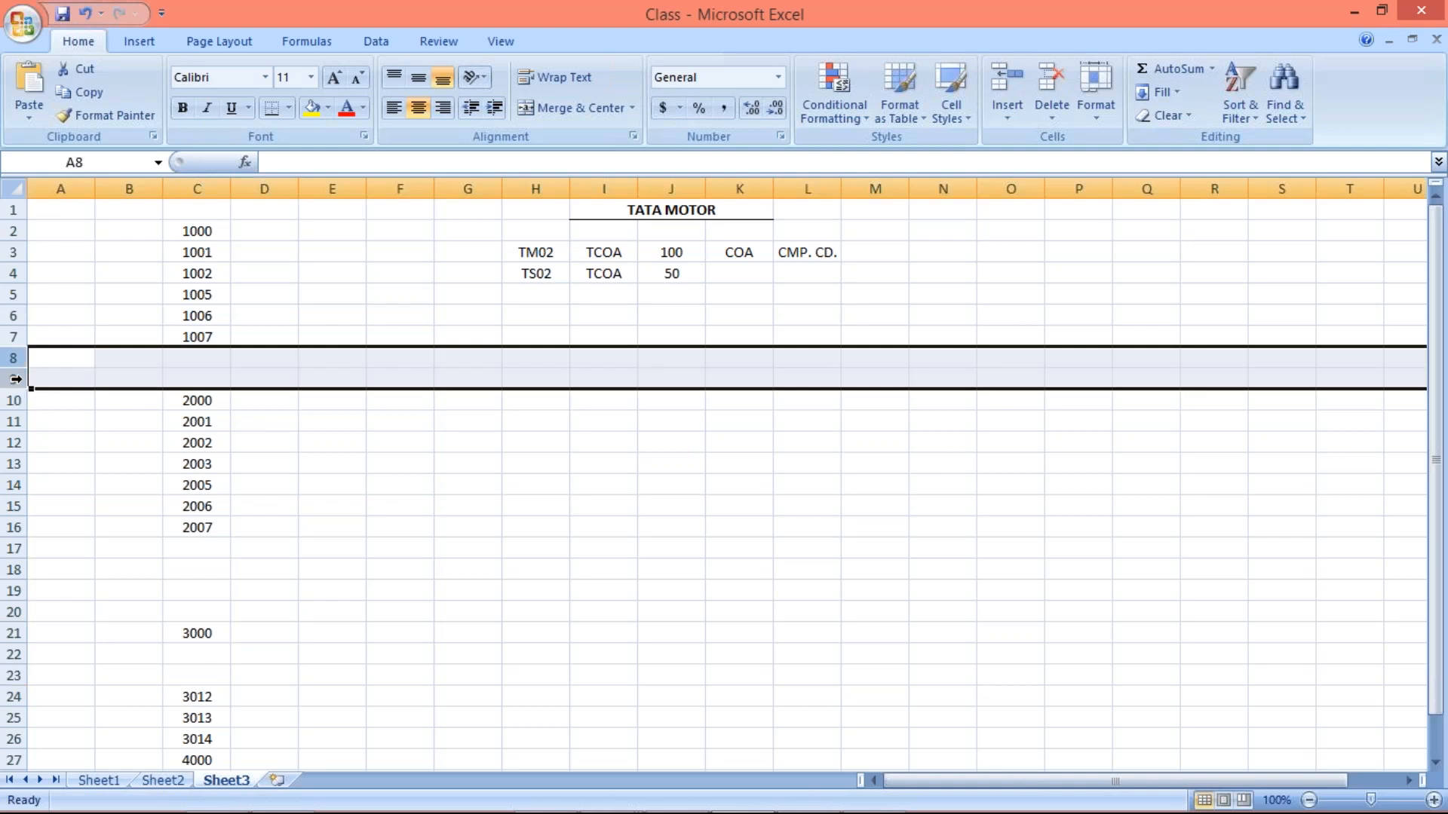
key(ctrl+minus)
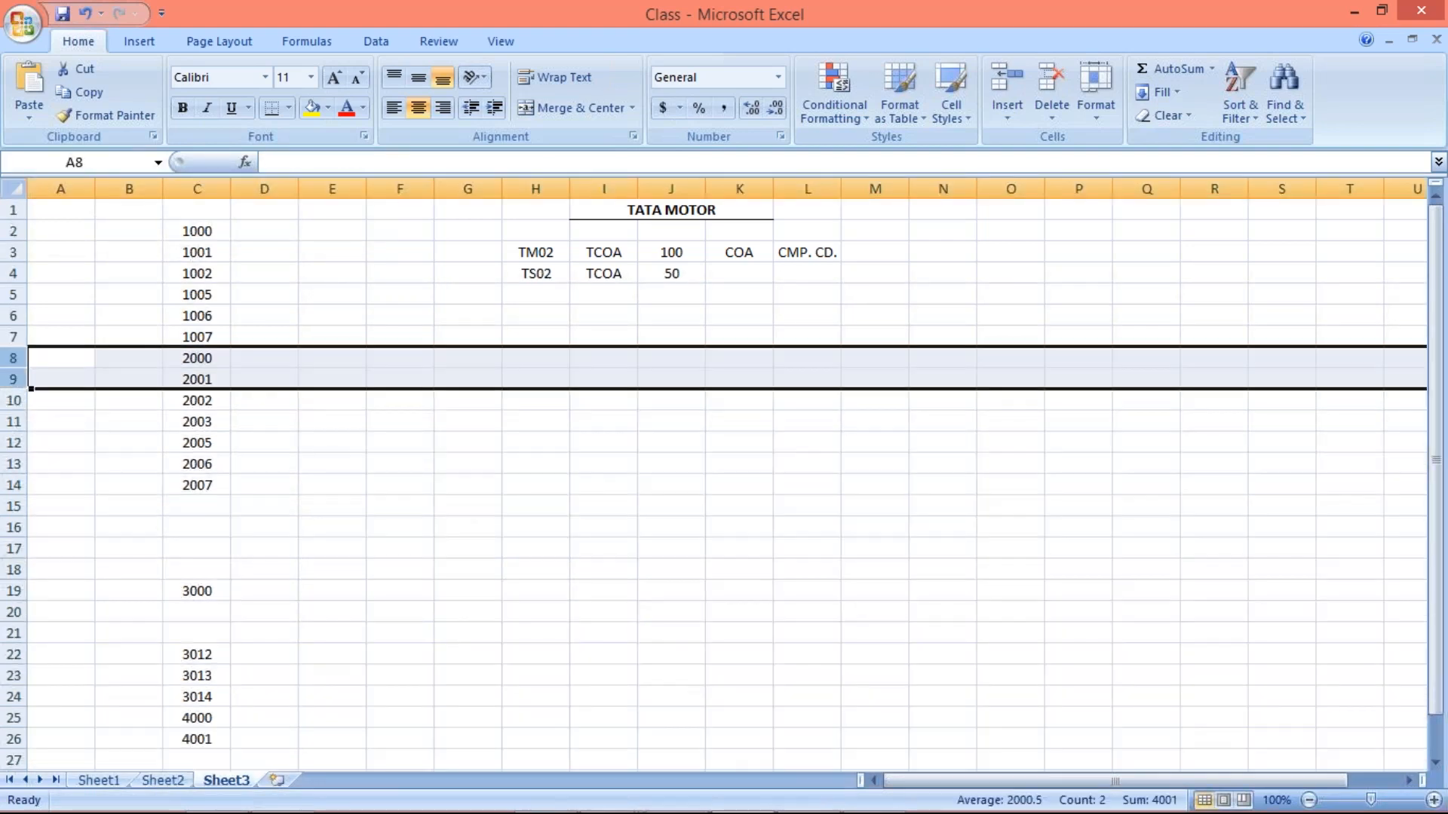
drag(15, 506, 22, 567)
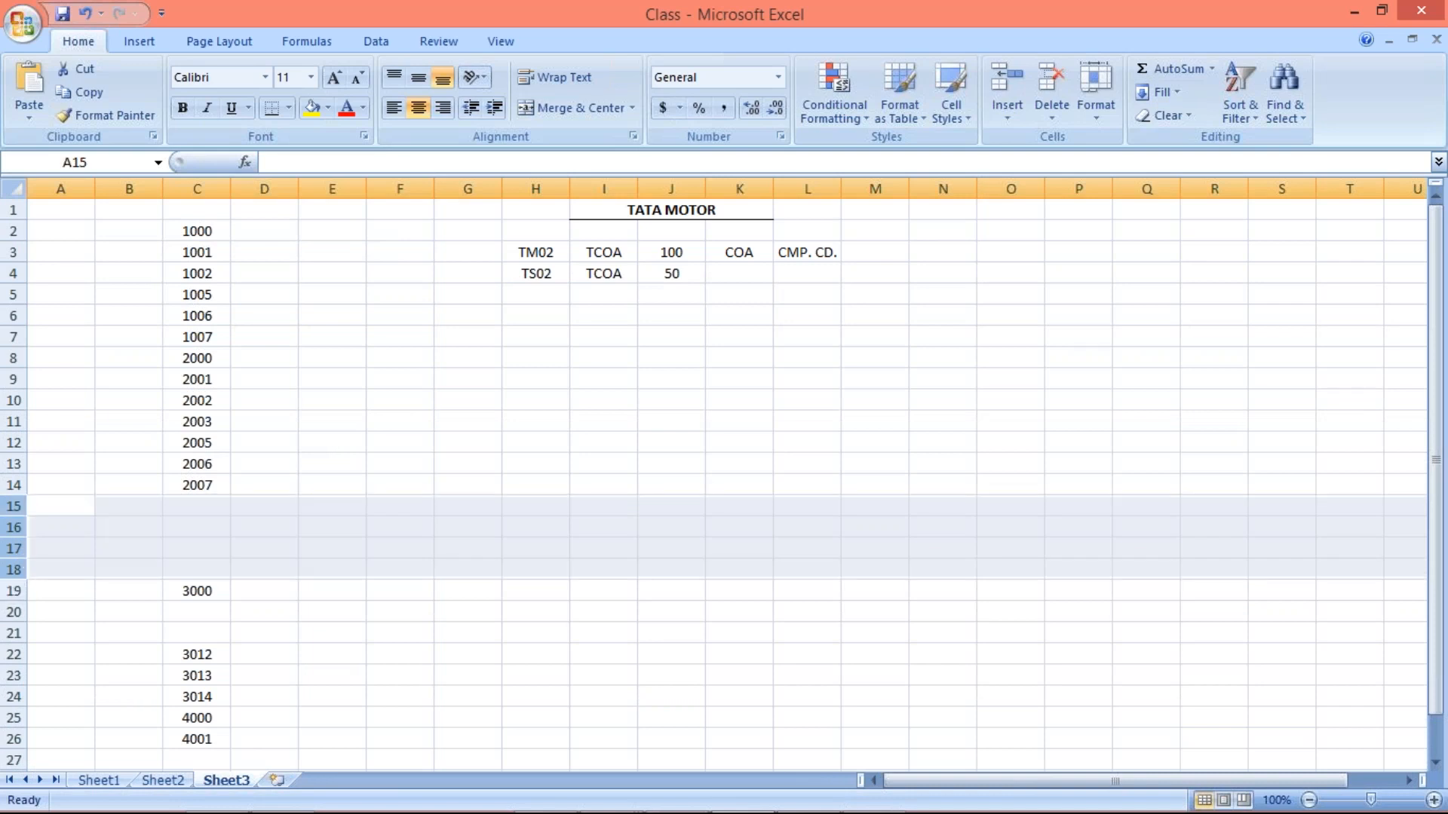
key(ctrl+minus)
click(15, 526)
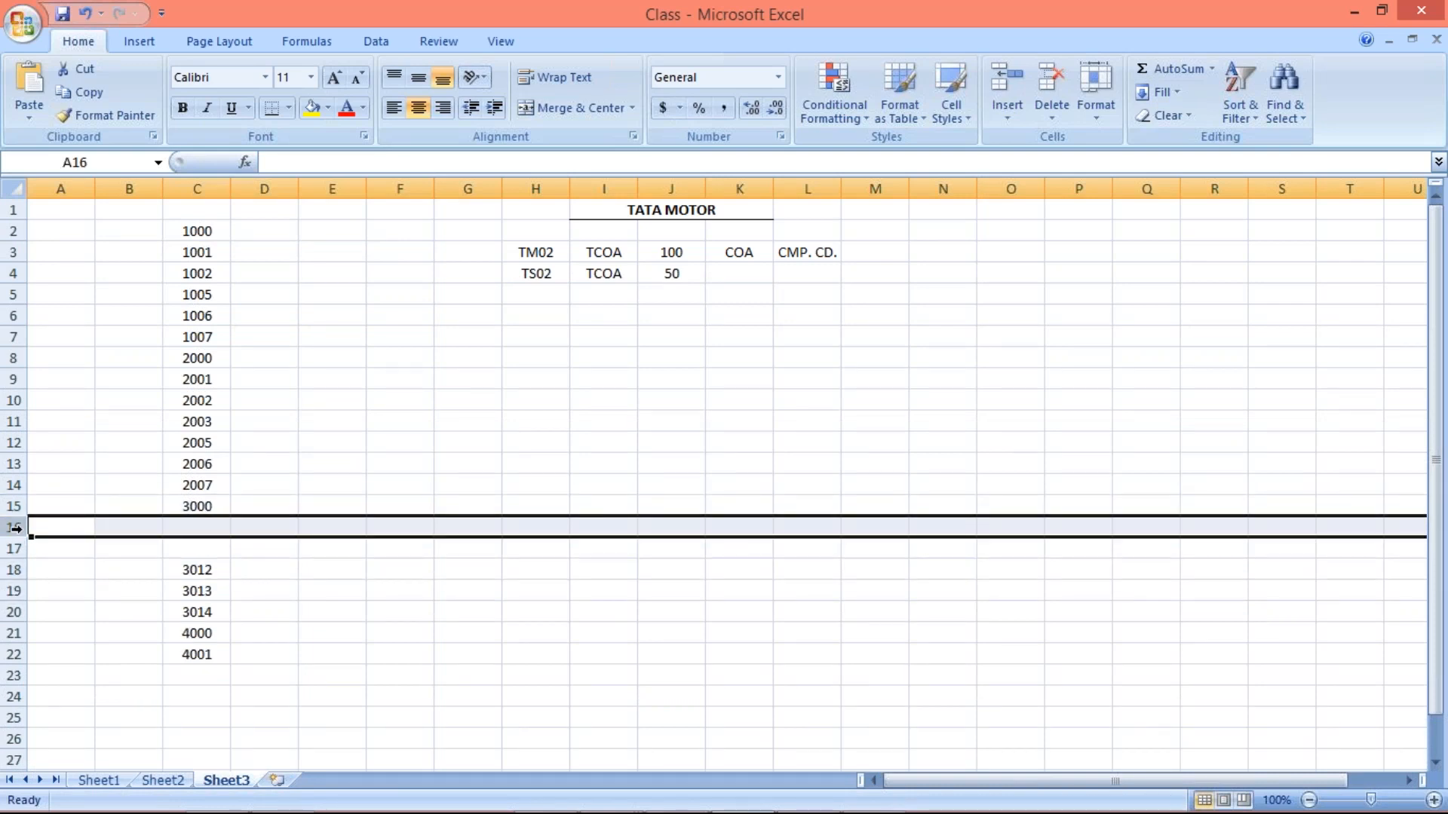
drag(15, 527, 15, 549)
key(ctrl+minus)
Step: Copy the account numbers in C2:C20 and switch to the SAP screen for copying general ledger account master data
drag(197, 230, 197, 642)
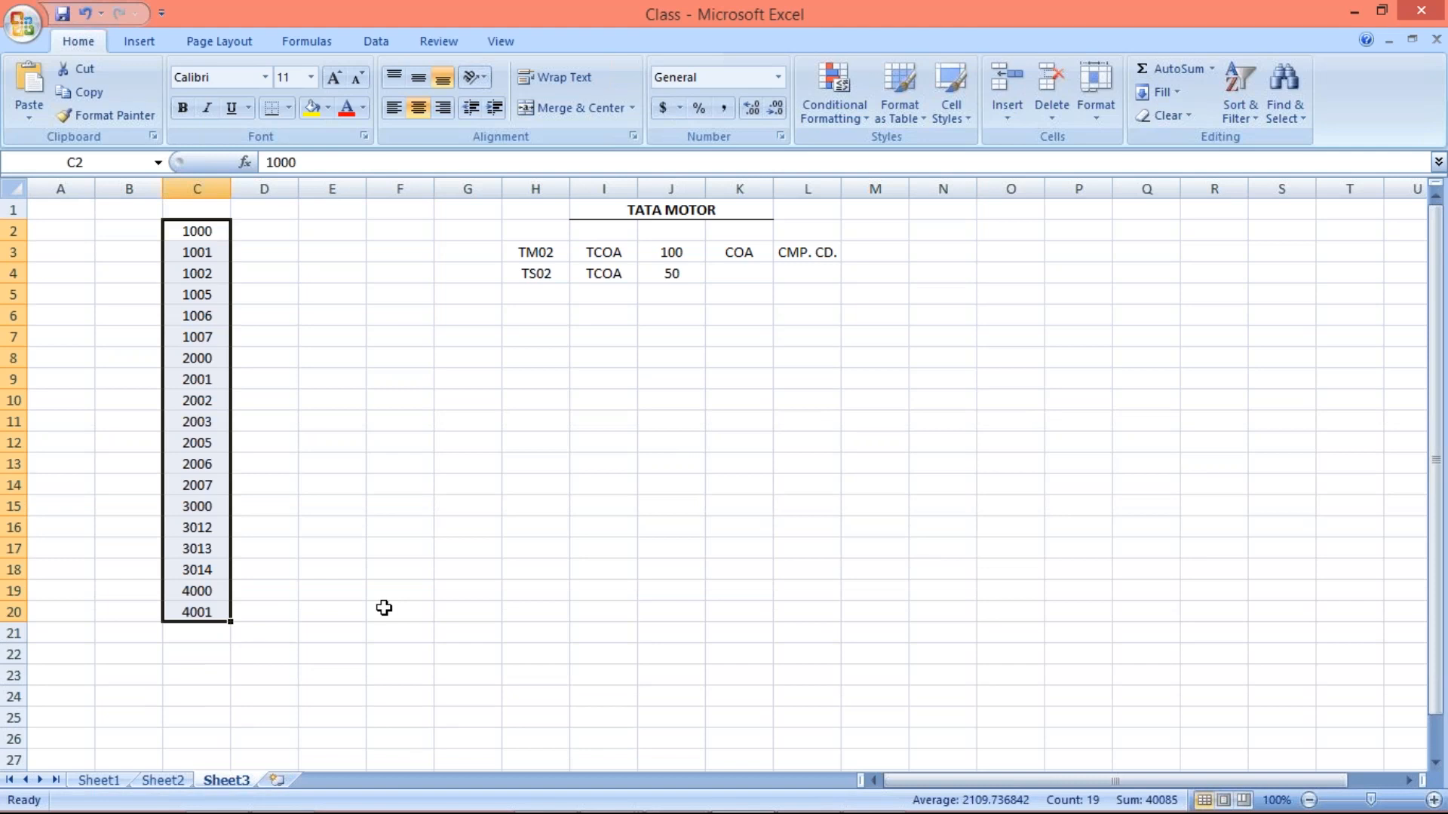
key(ctrl+c)
key(alt+Tab)
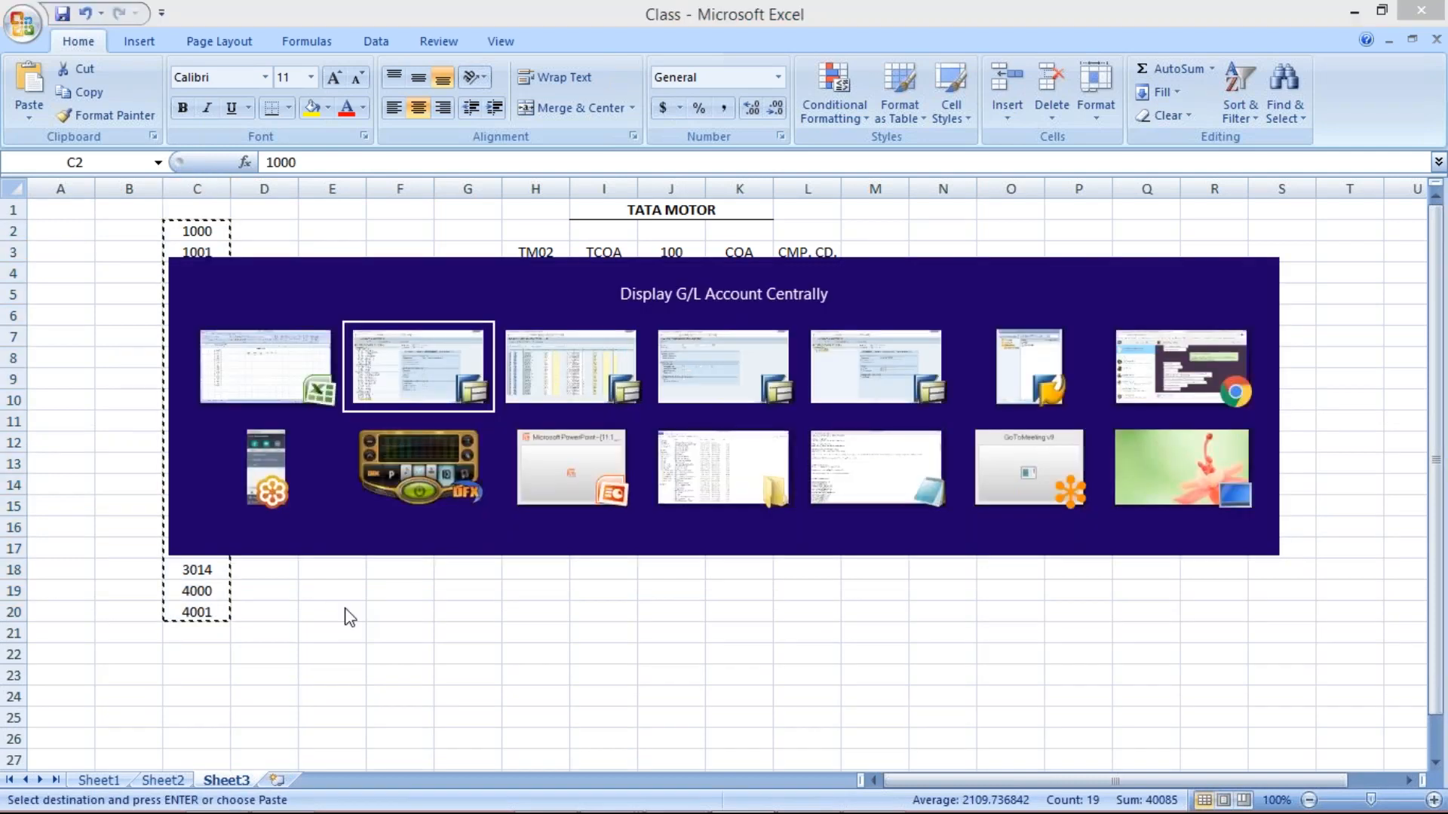
key(alt+Tab)
key(alt+Tab)
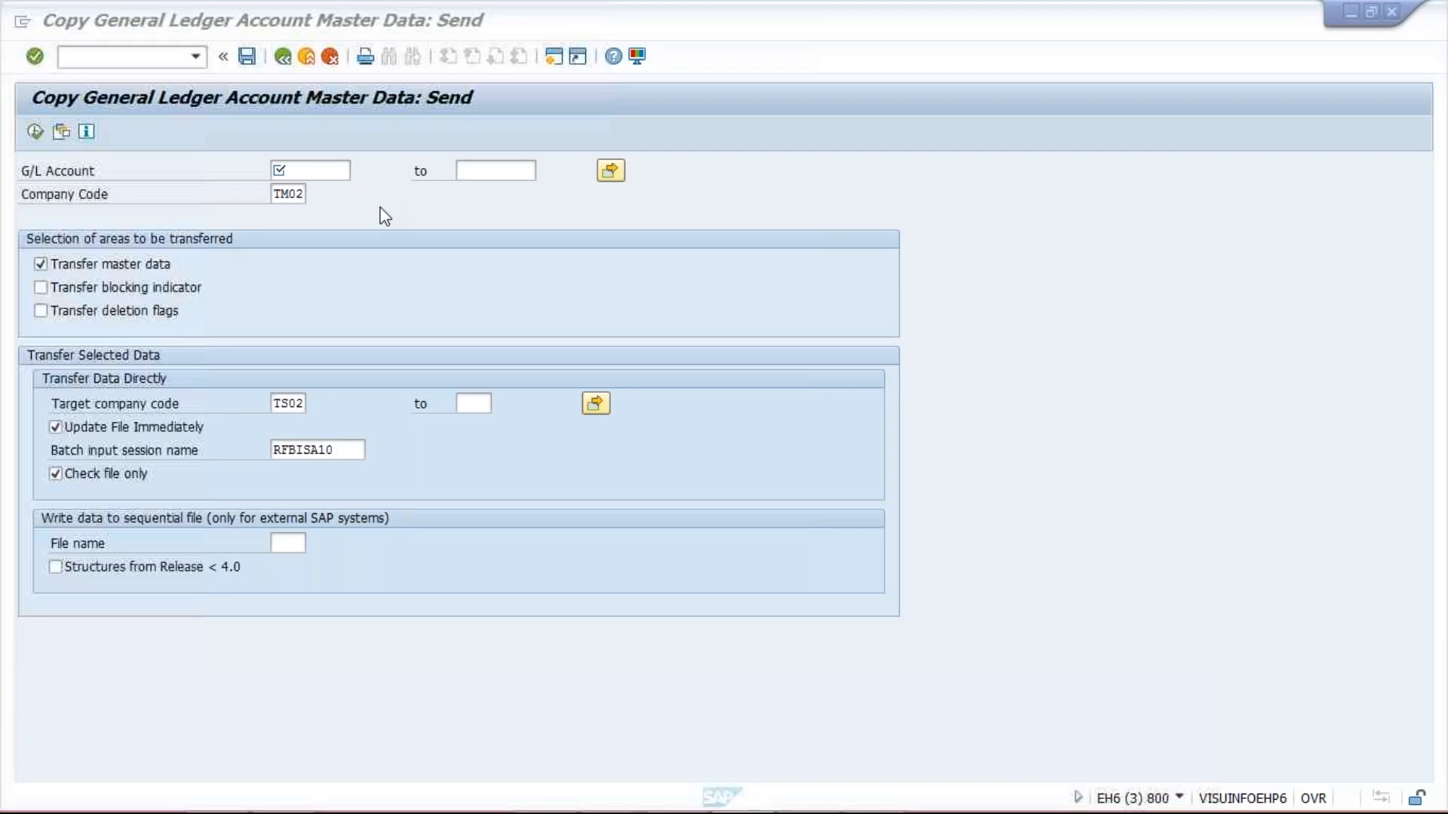
Step: Enter 1000 as the G/L account, open its multiple selection and clear that value from the single values
click(320, 173)
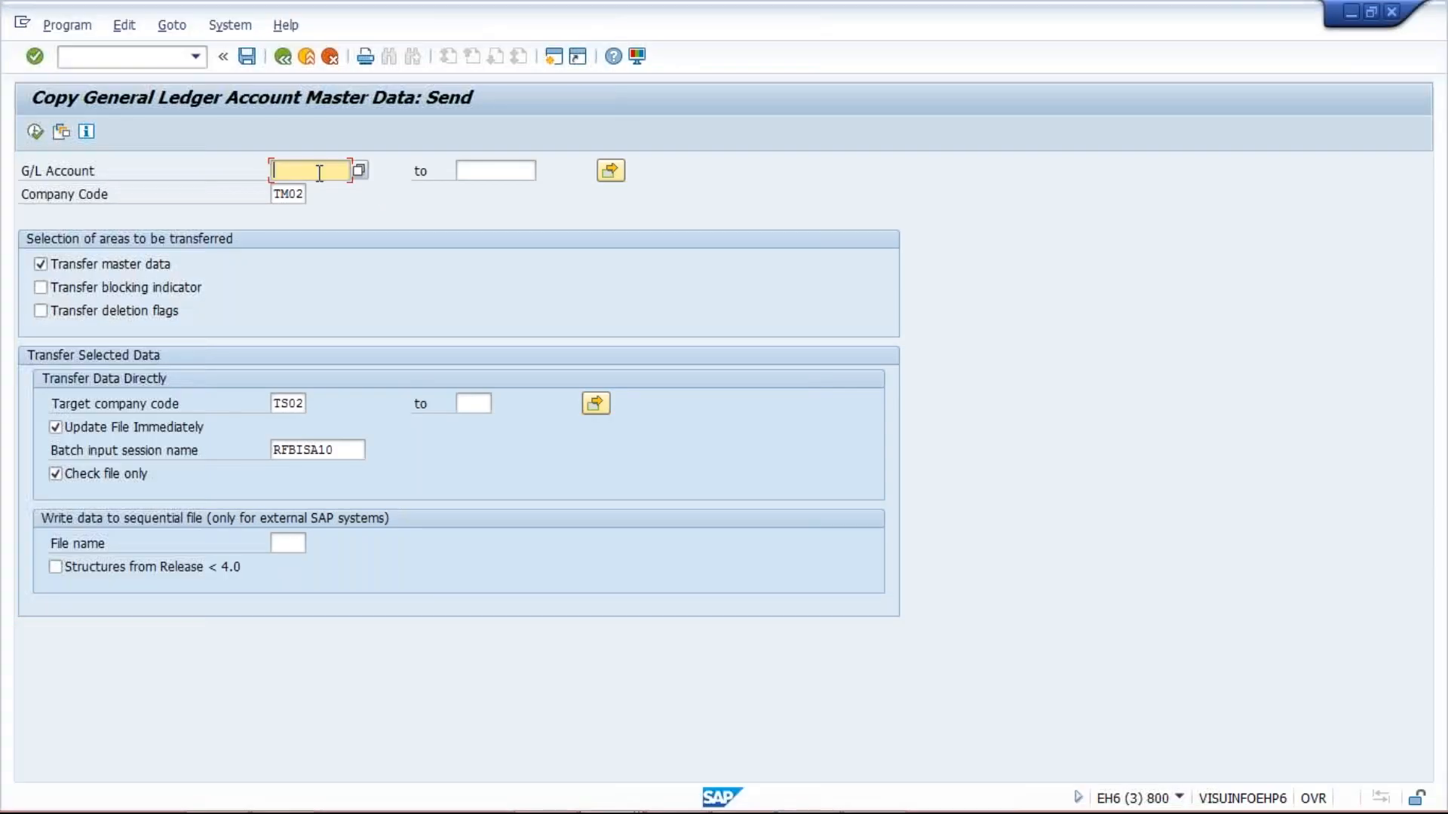
text(1000)
click(611, 171)
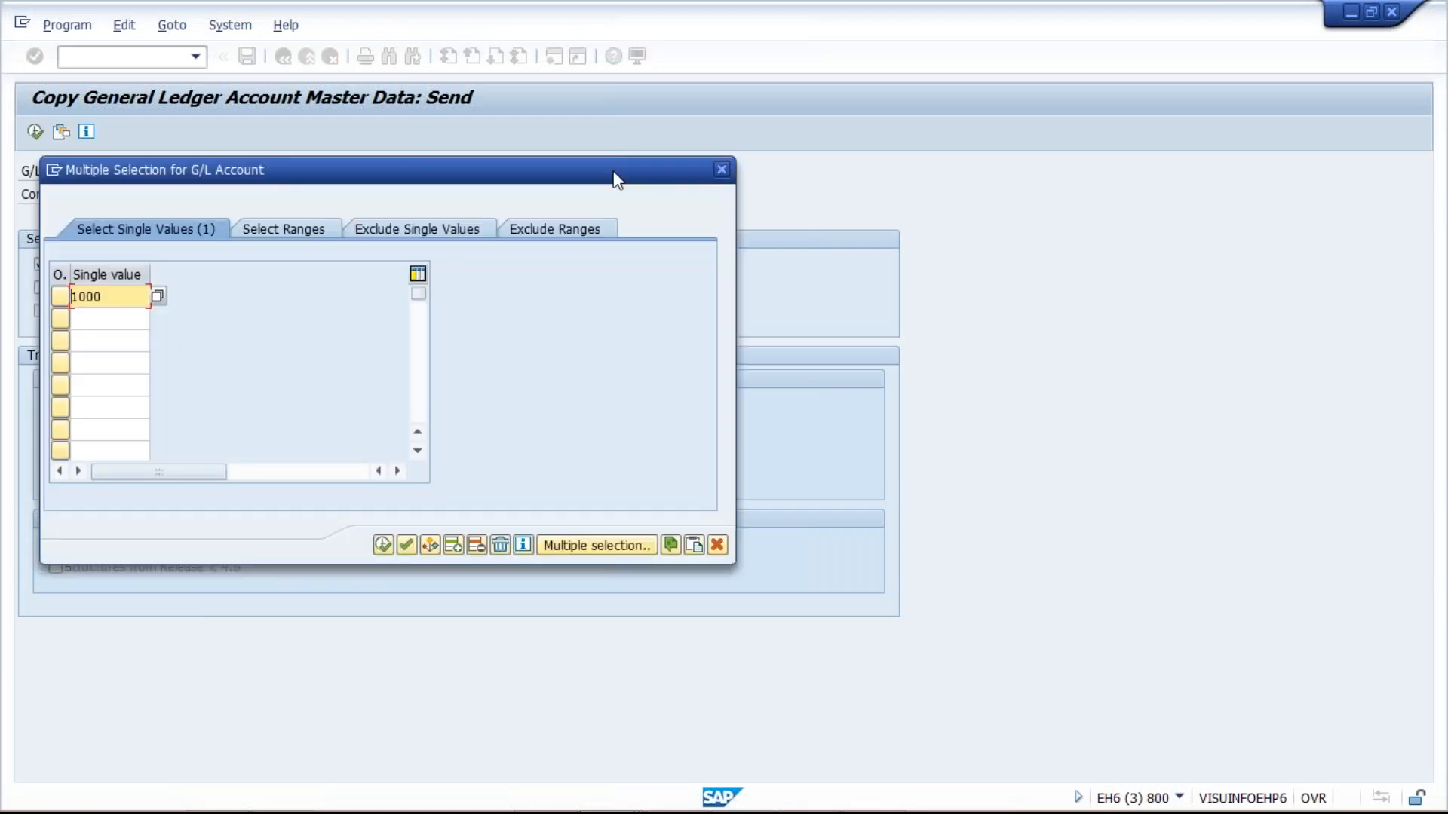
click(89, 316)
drag(117, 295, 60, 296)
key(Delete)
click(83, 295)
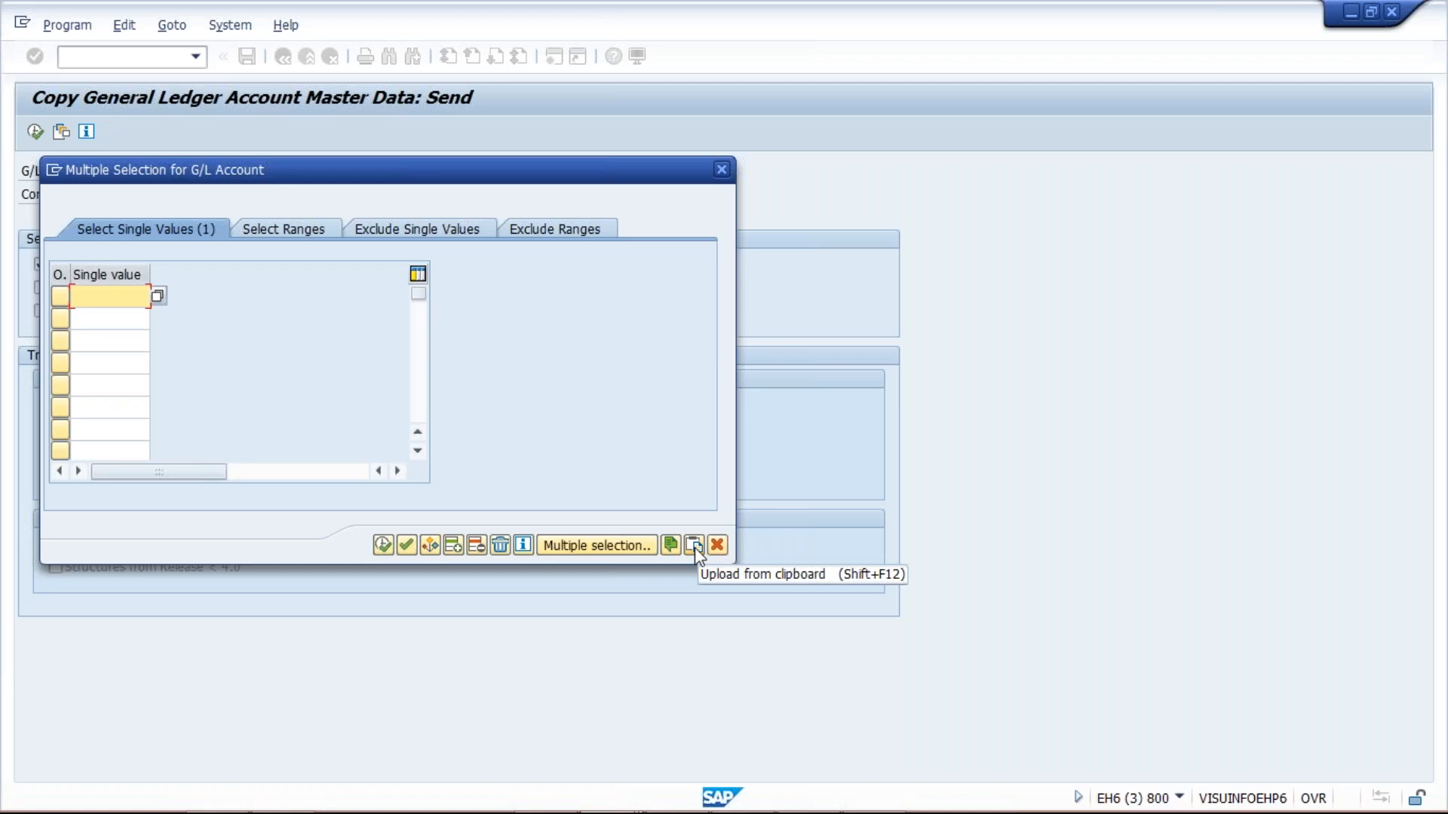
Step: Upload the copied account numbers from the clipboard as single values and compare them with the Excel list
key(alt+Tab)
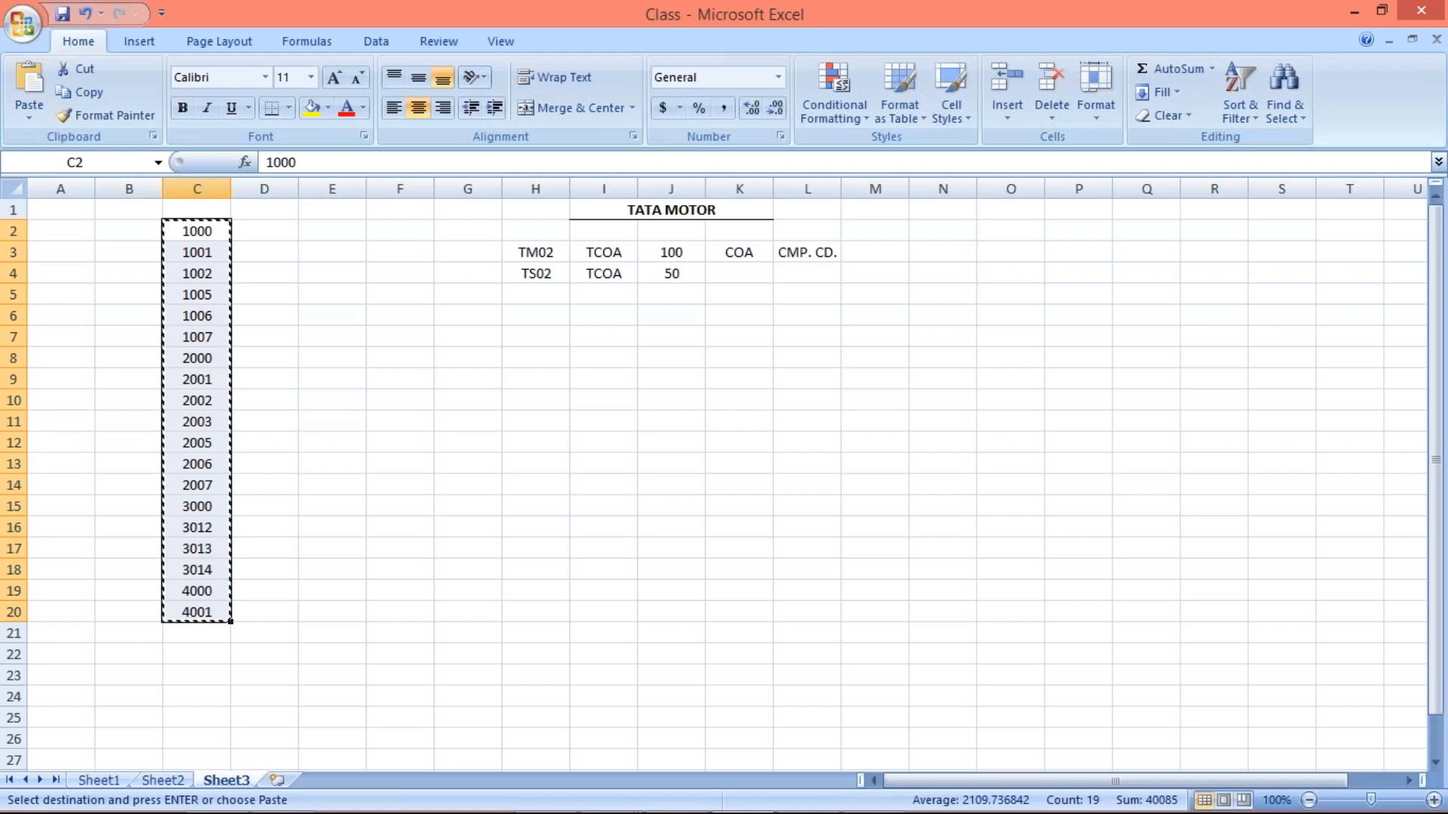
key(alt+Tab)
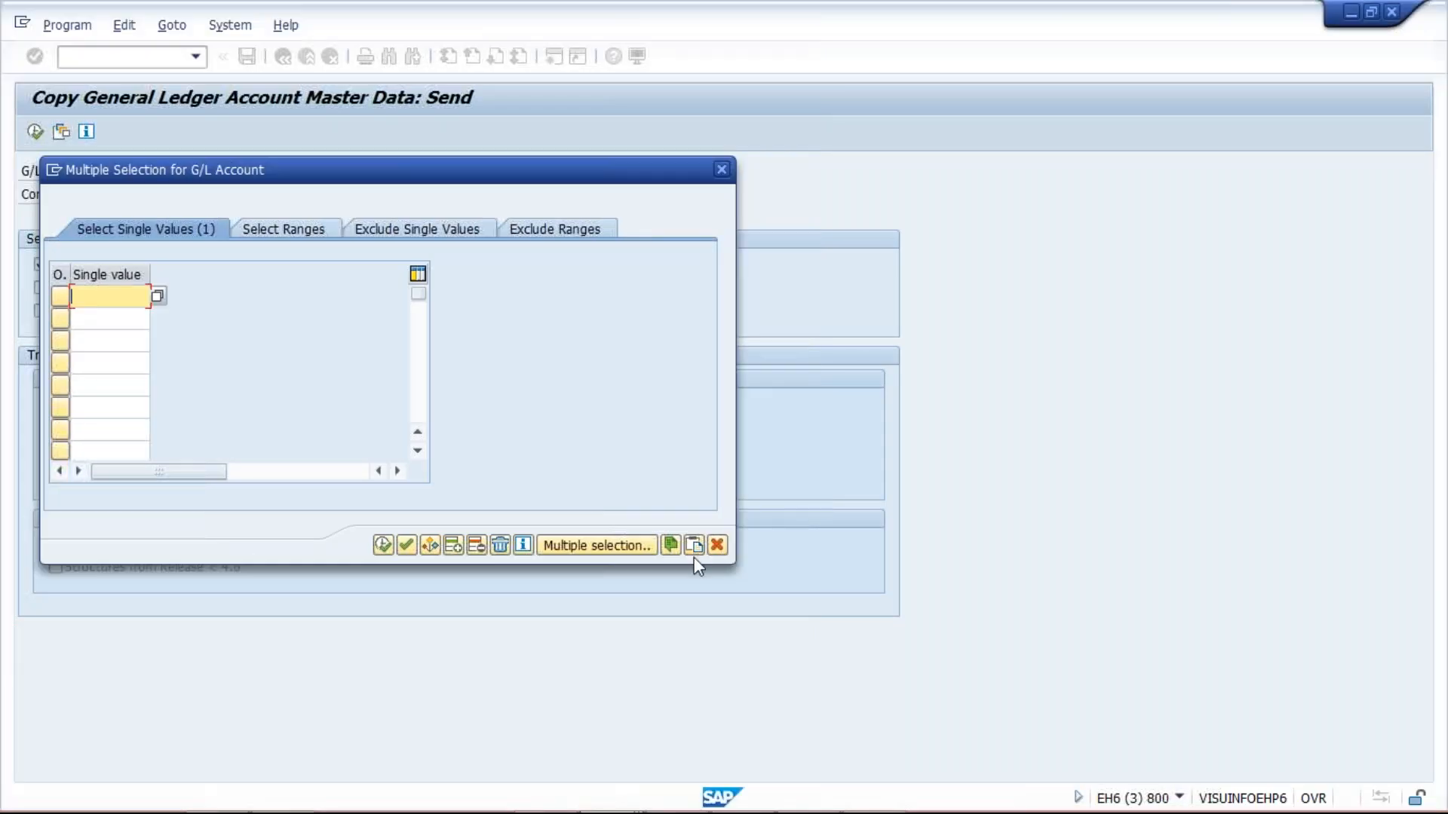
click(694, 548)
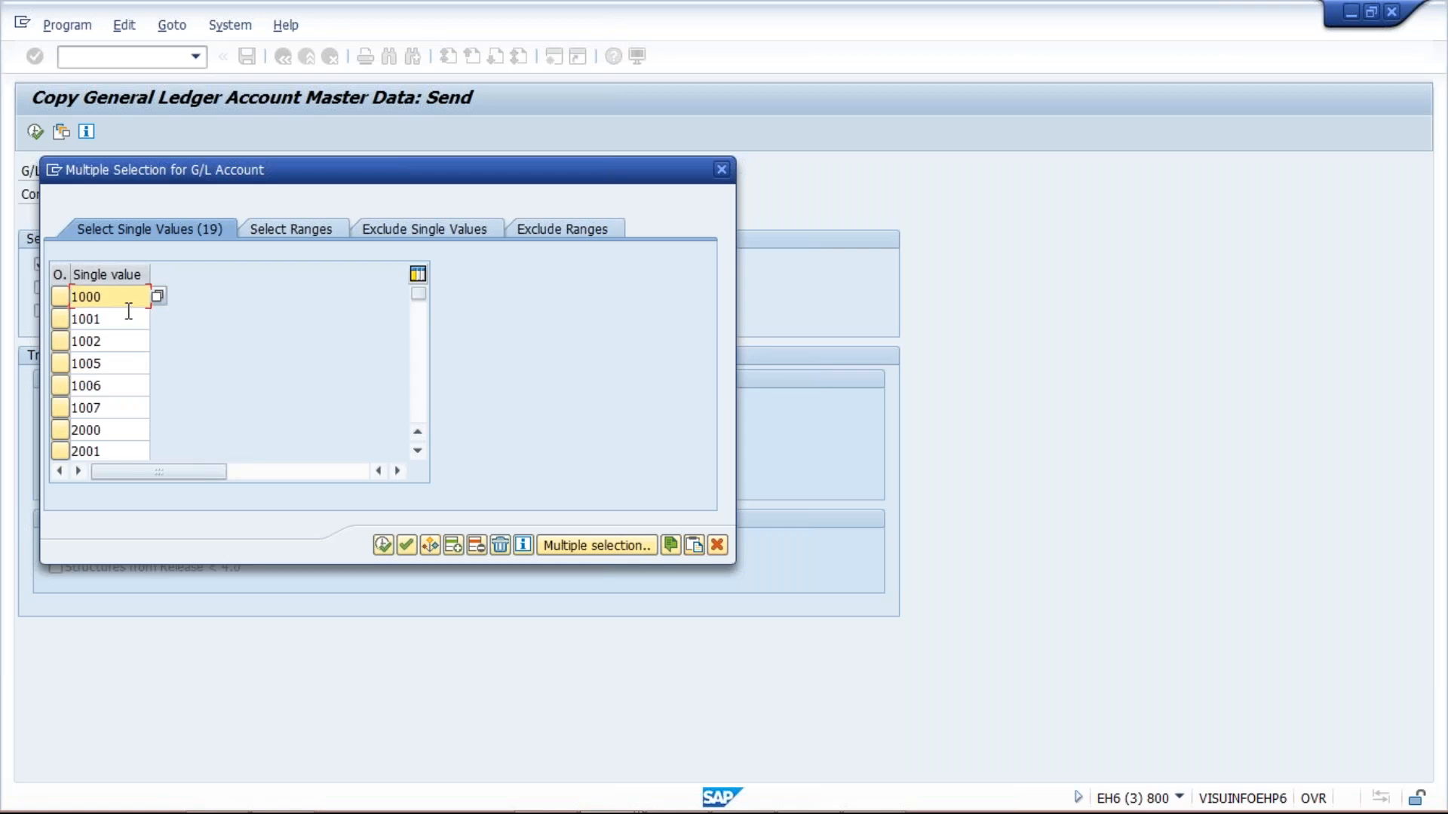
key(alt+Tab)
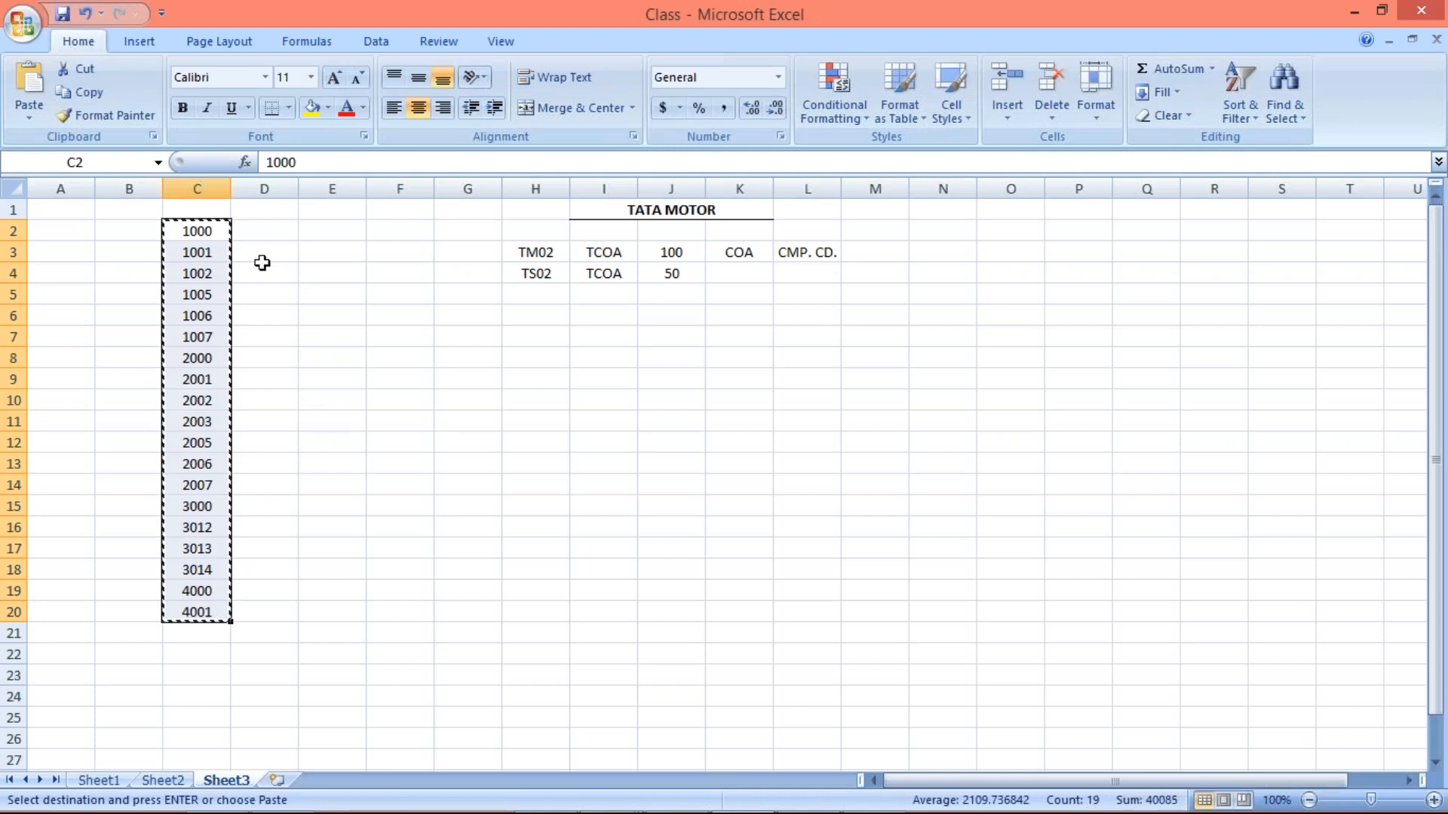
key(alt+Tab)
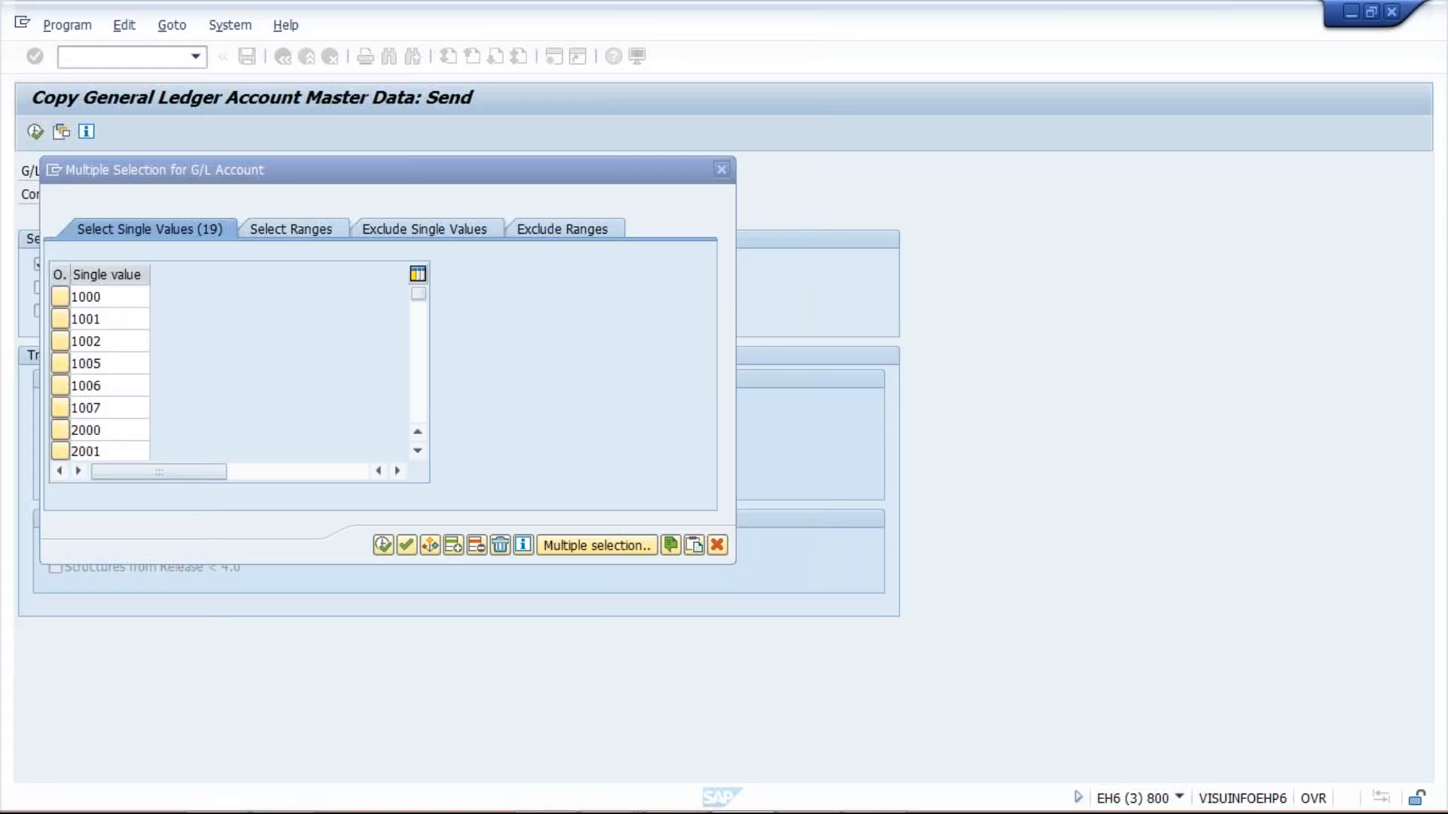
Step: Accept the G/L account selection, execute the copy as a check-only run and go back from the message log to the account list
click(383, 544)
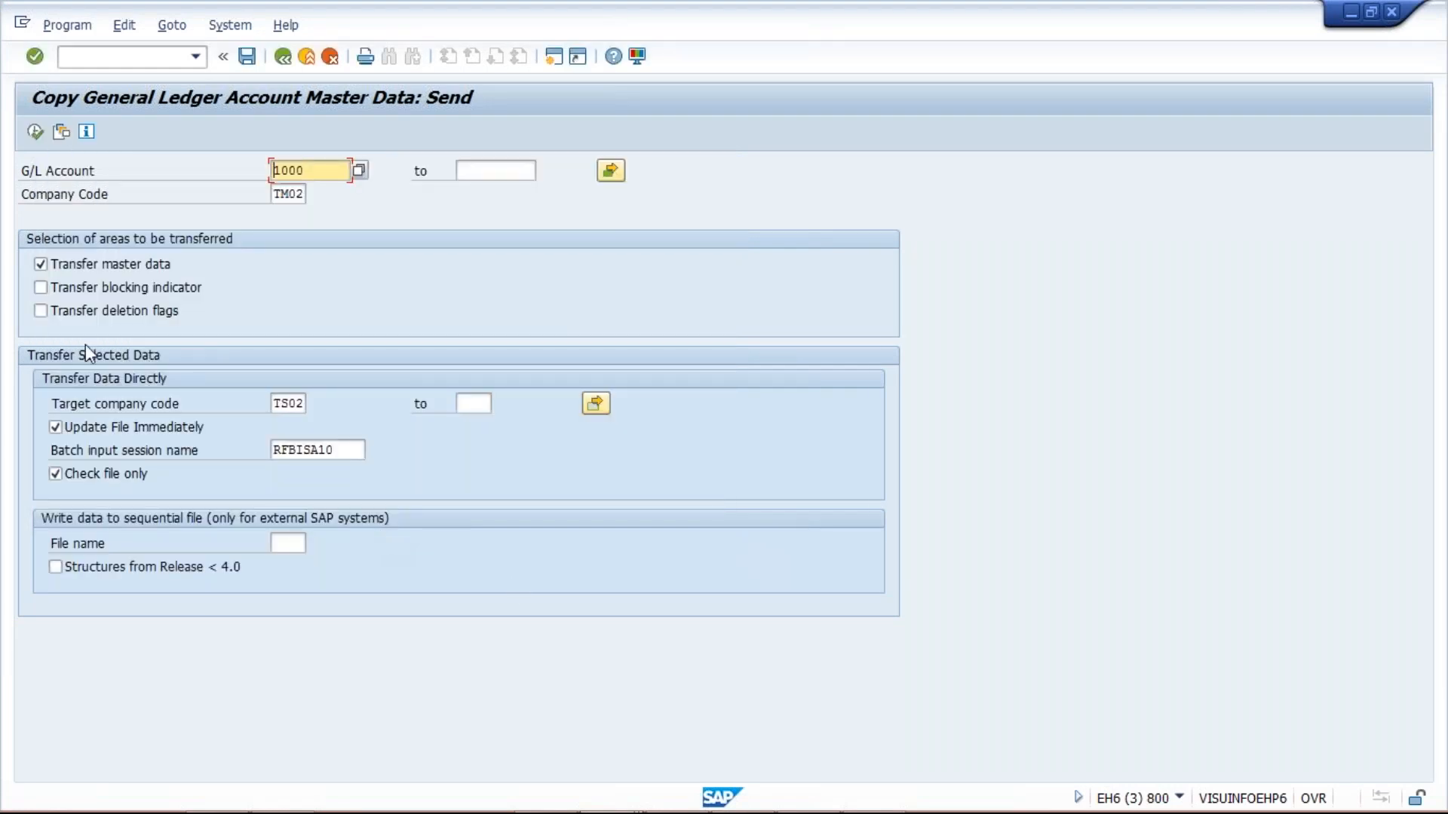
click(34, 131)
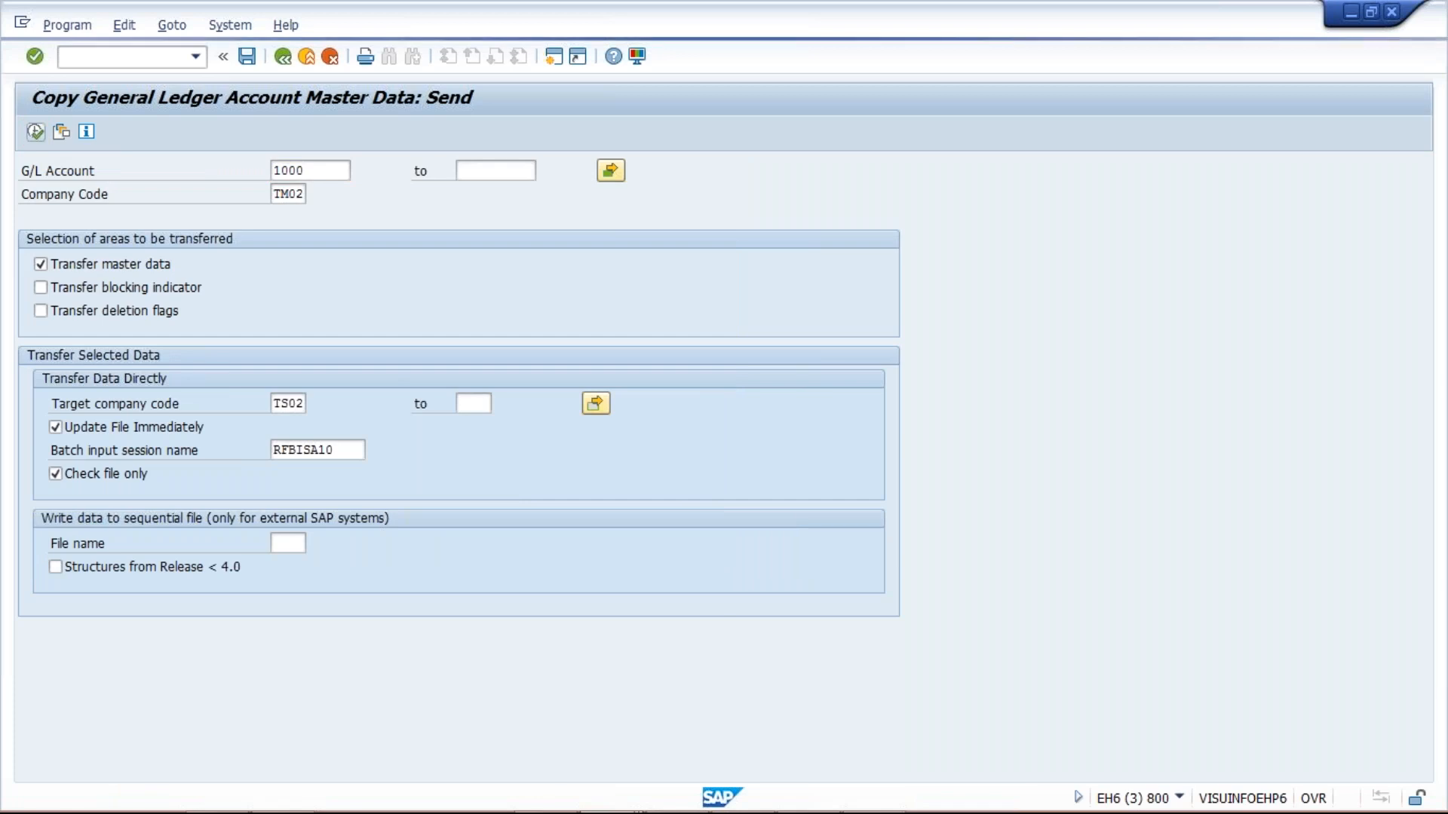
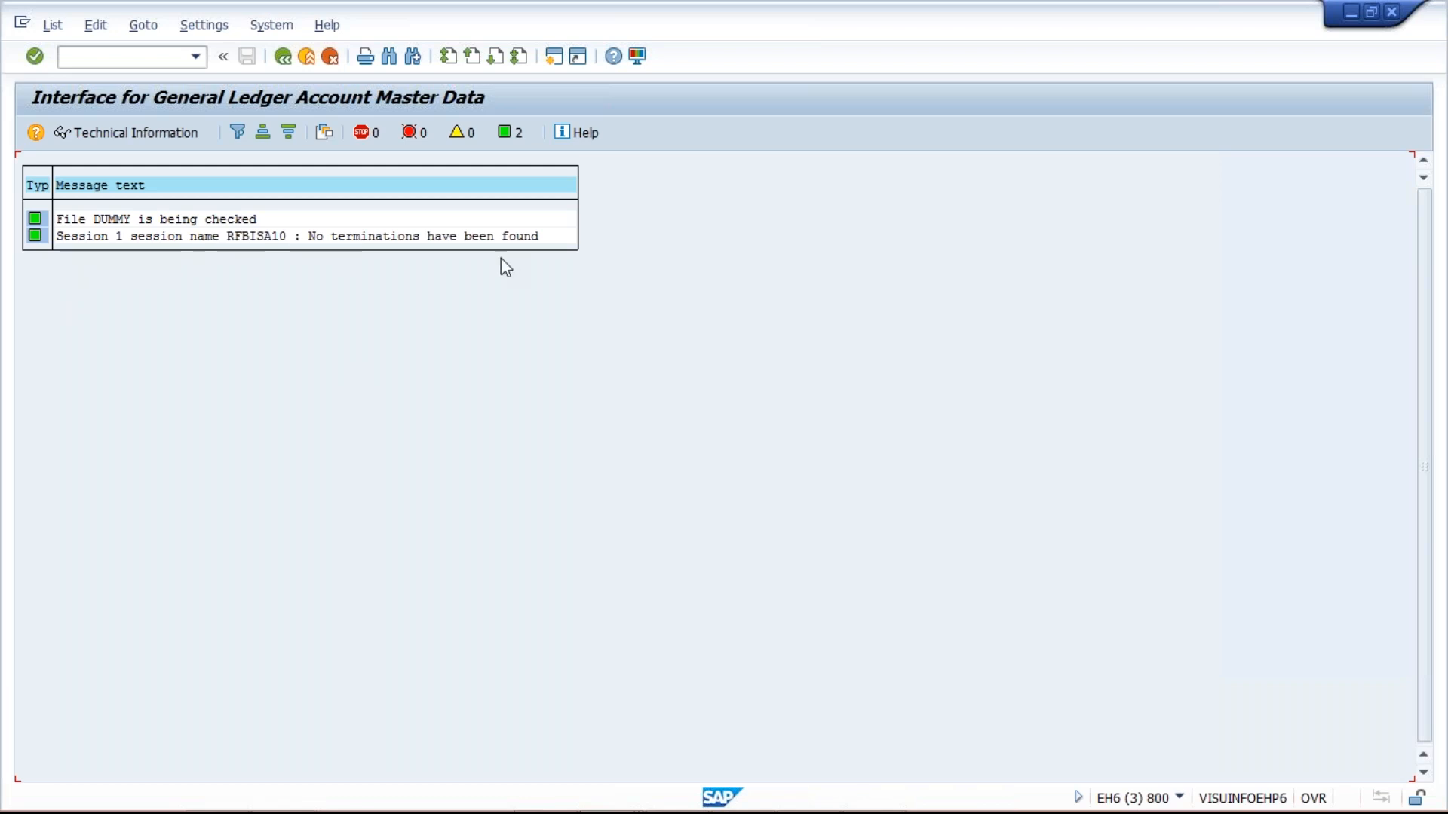
click(282, 57)
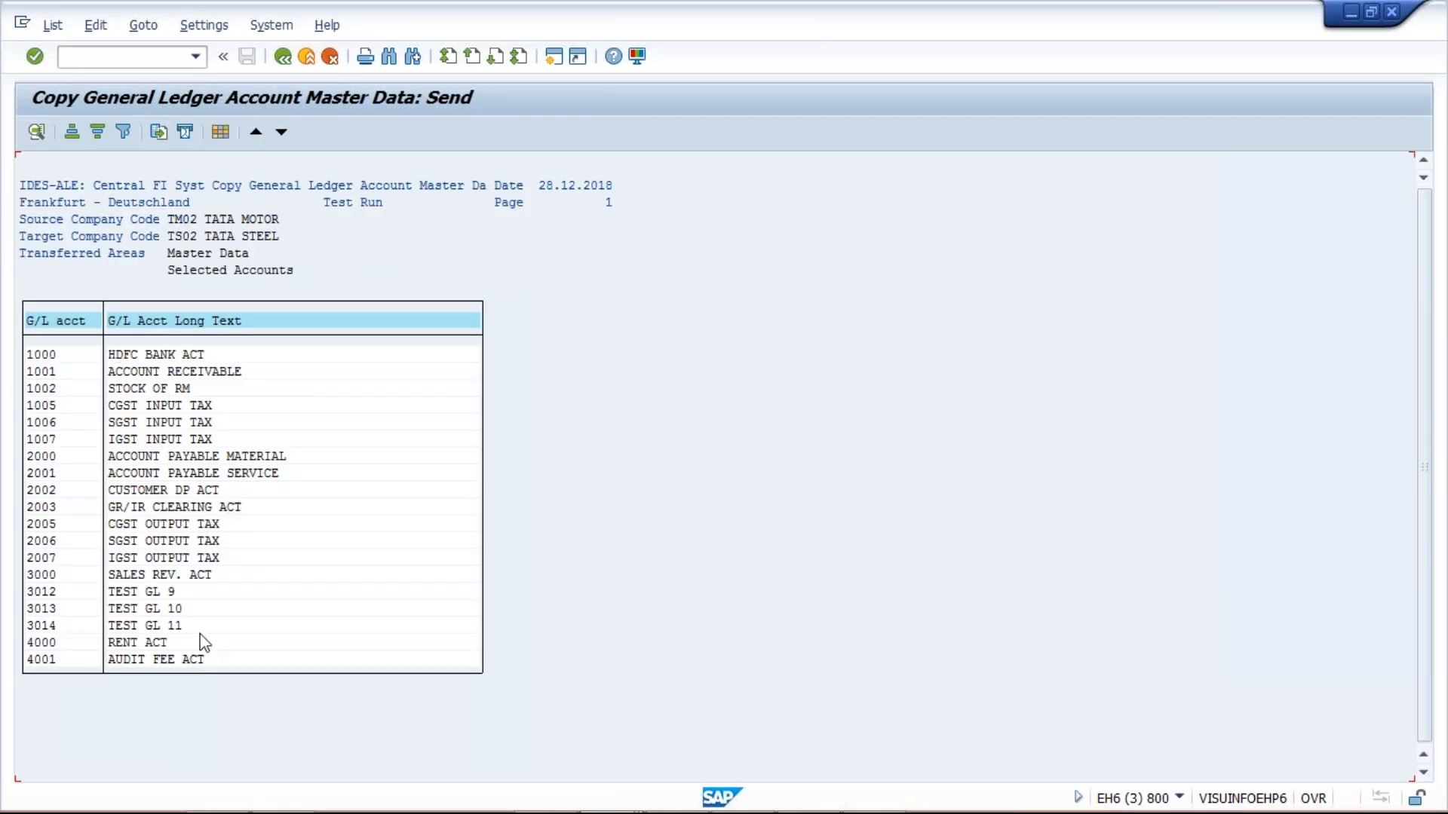
Step: In the TS02 G/L account session, restart transaction FS00 and expand Expenses Accounts to check which accounts exist
mouse_move(604, 775)
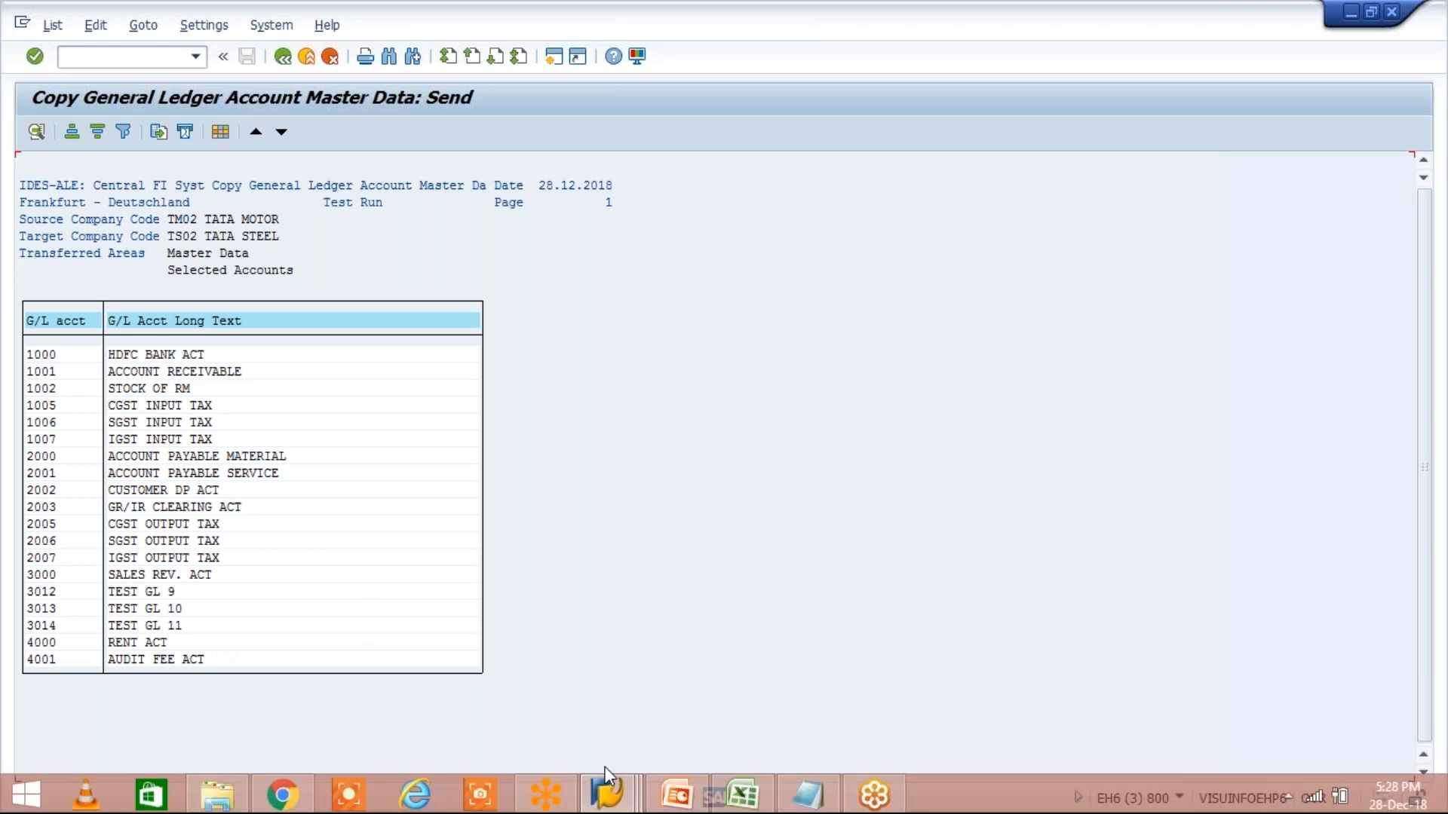
click(616, 771)
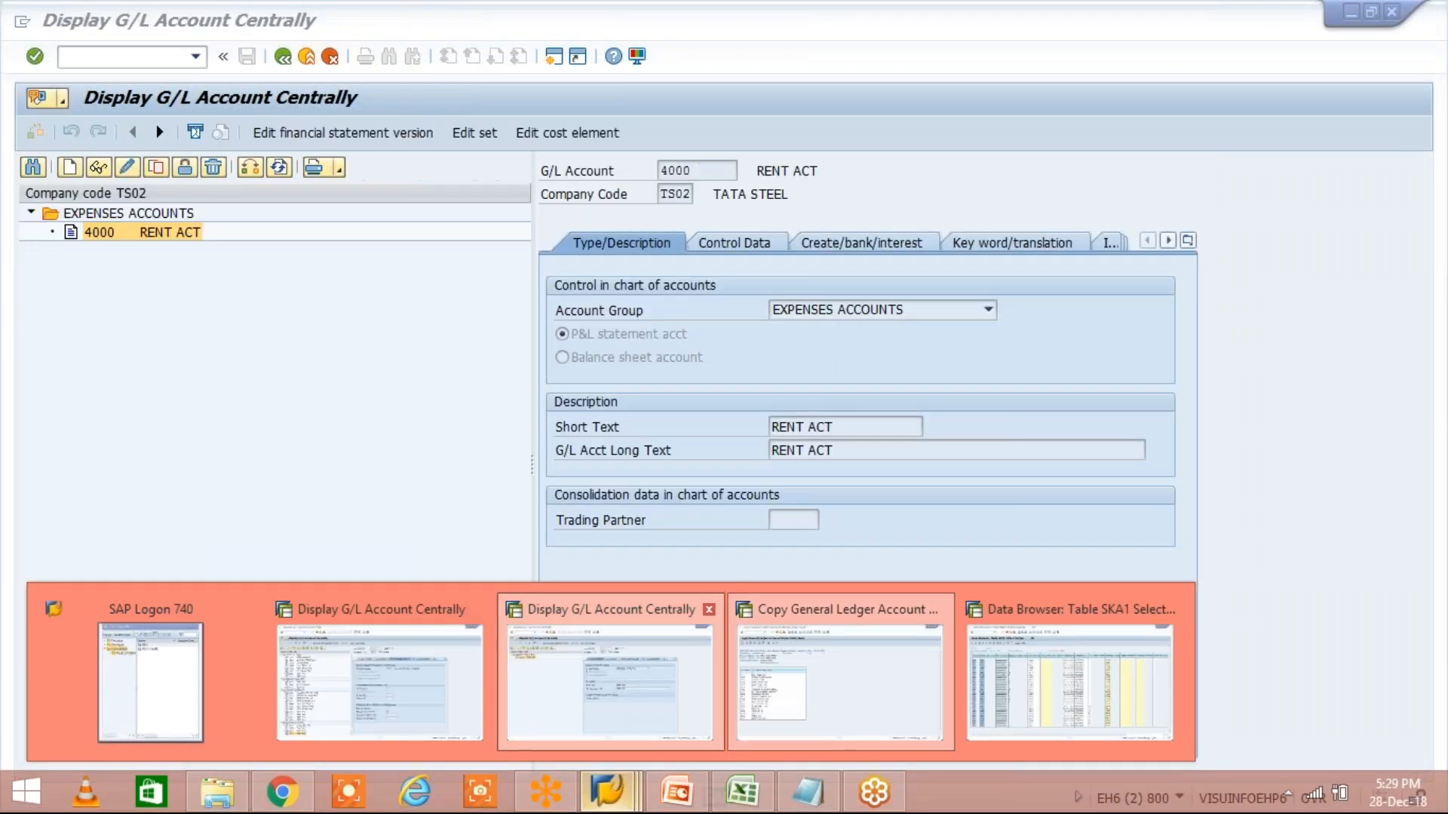
click(624, 682)
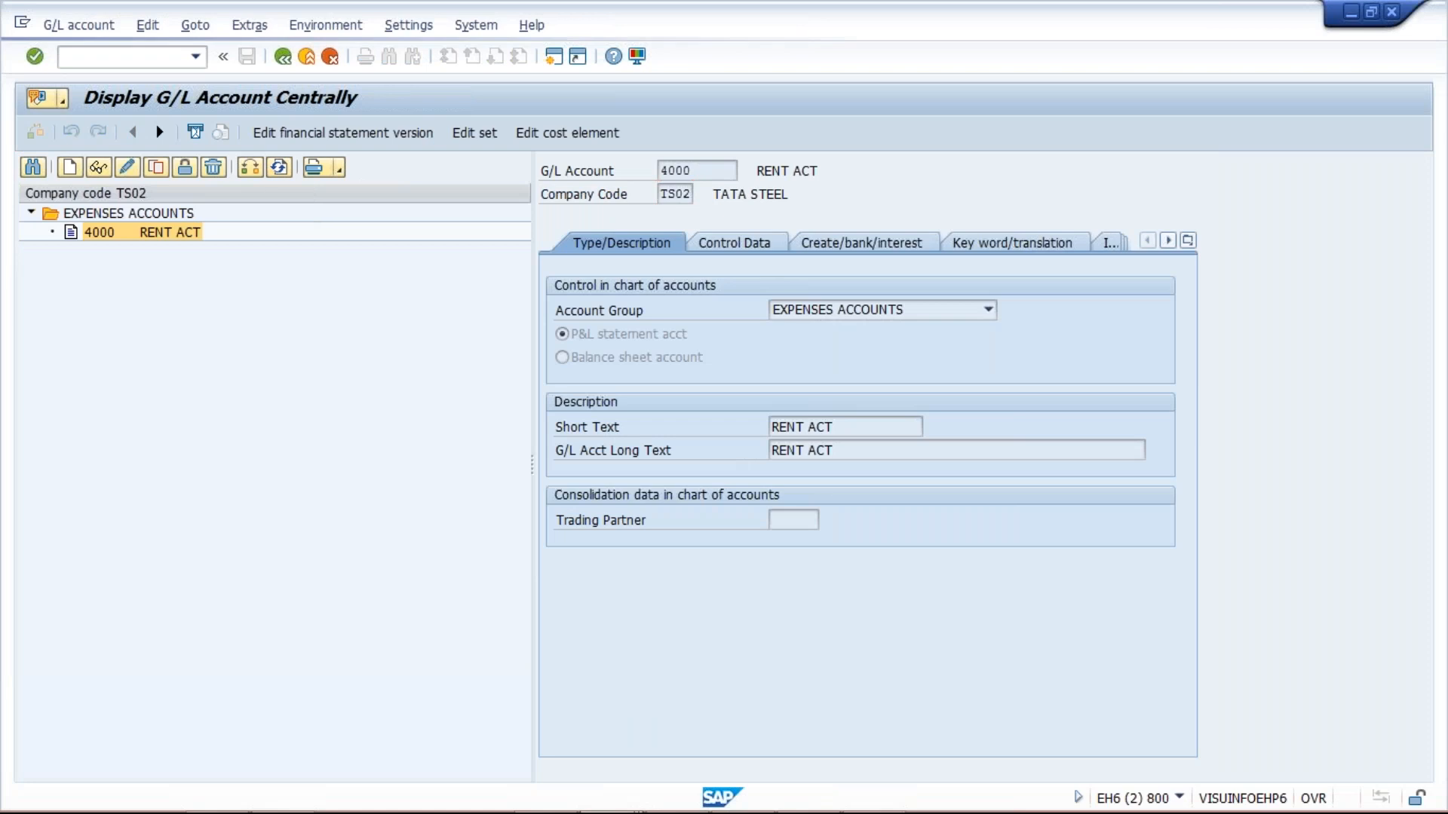
click(143, 58)
text(/ND)
key(BackSpace)
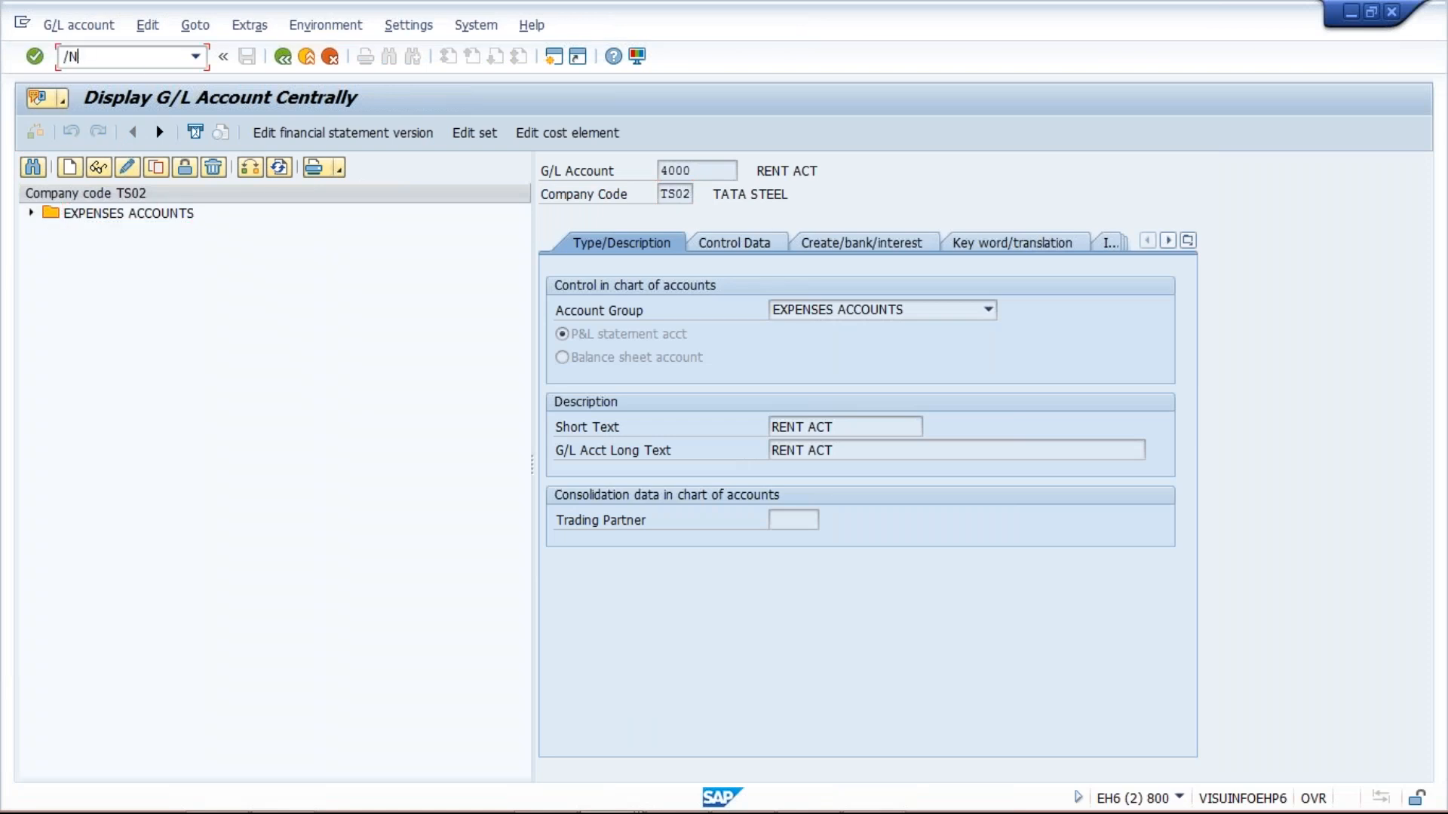
text(FS00)
key(Return)
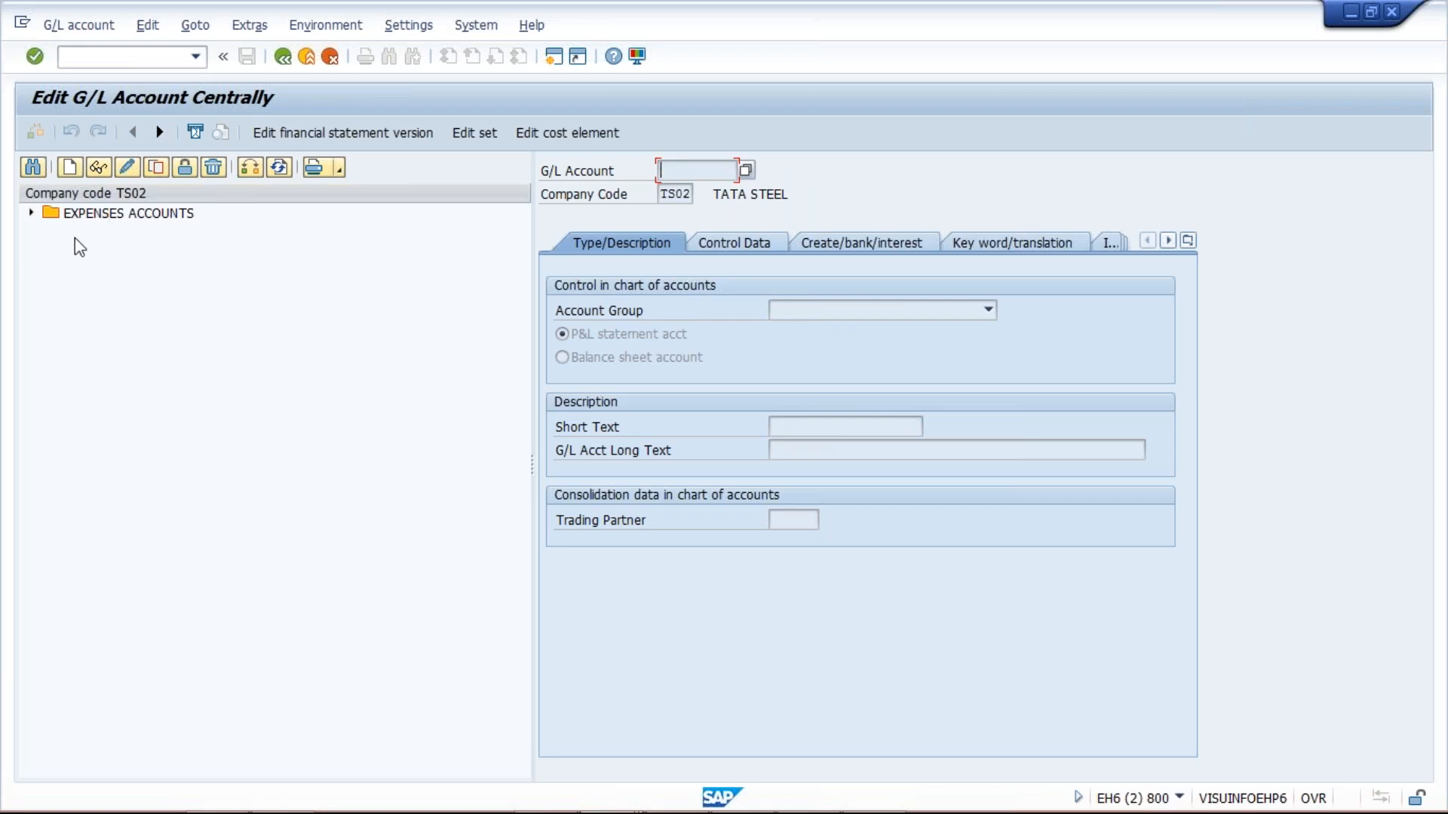
click(31, 214)
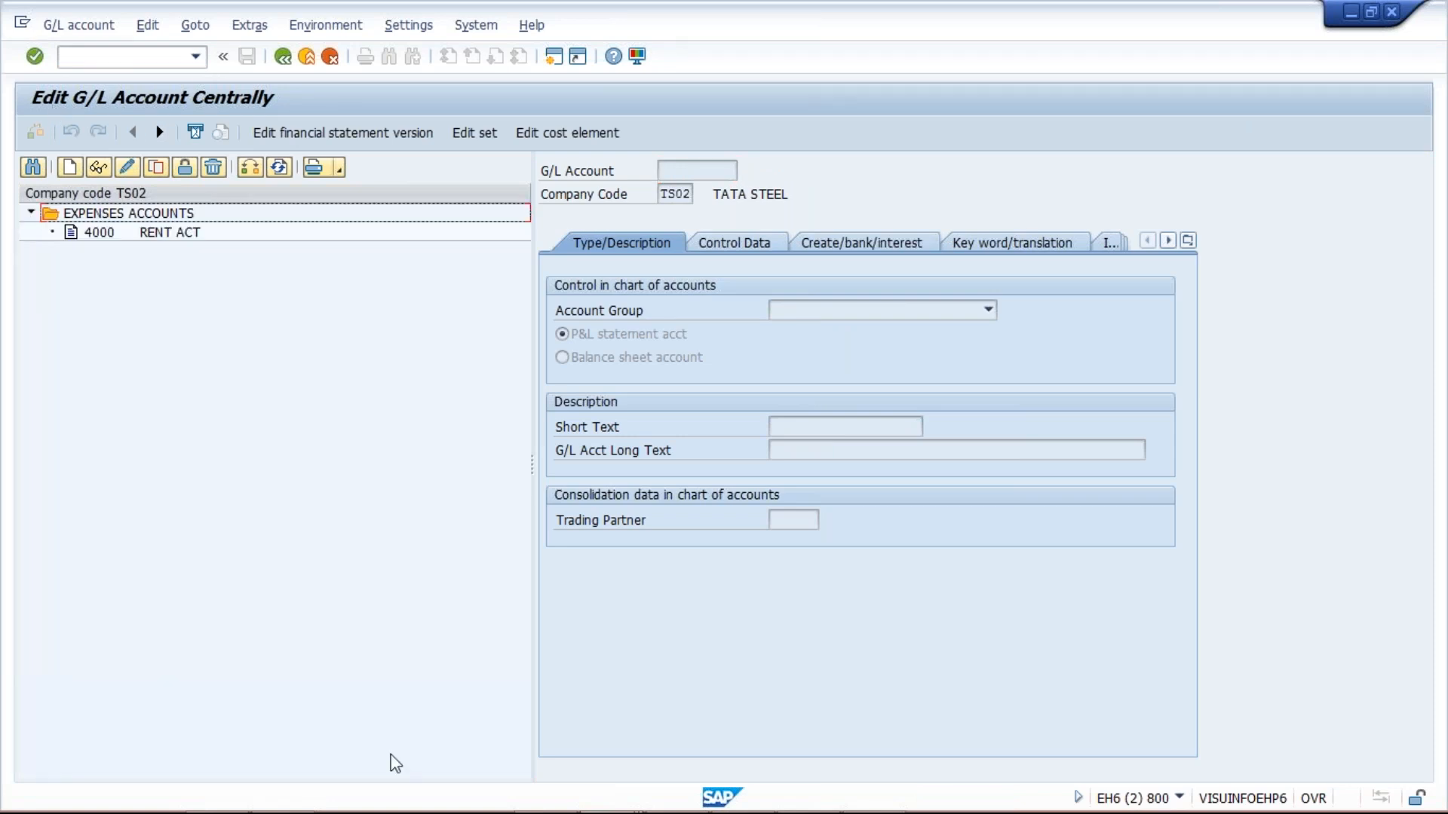
Step: Display the entries of table SKB1 for company code TS02 through transaction SE16
click(122, 58)
text(/N)
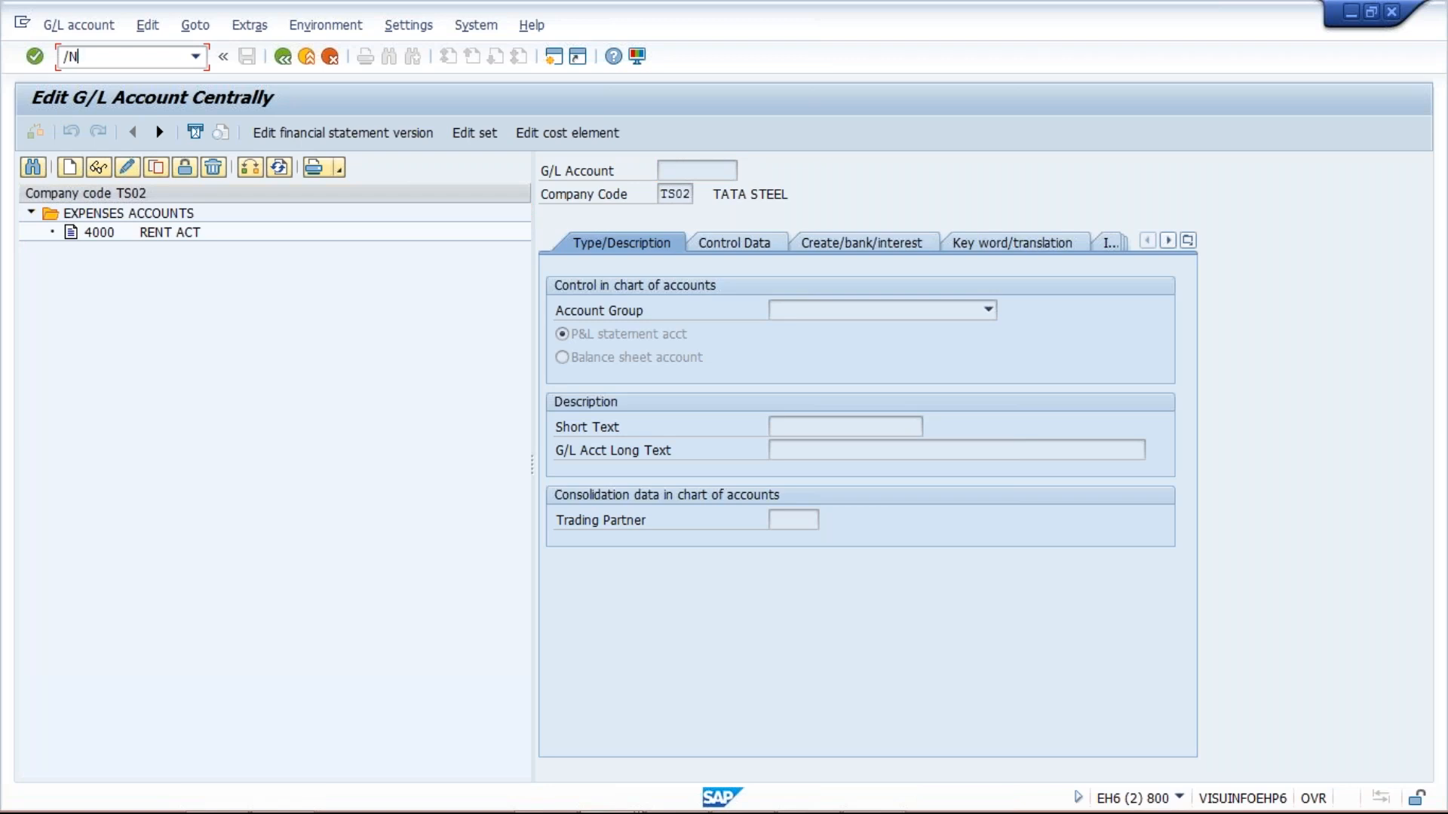
text(SE16)
key(Return)
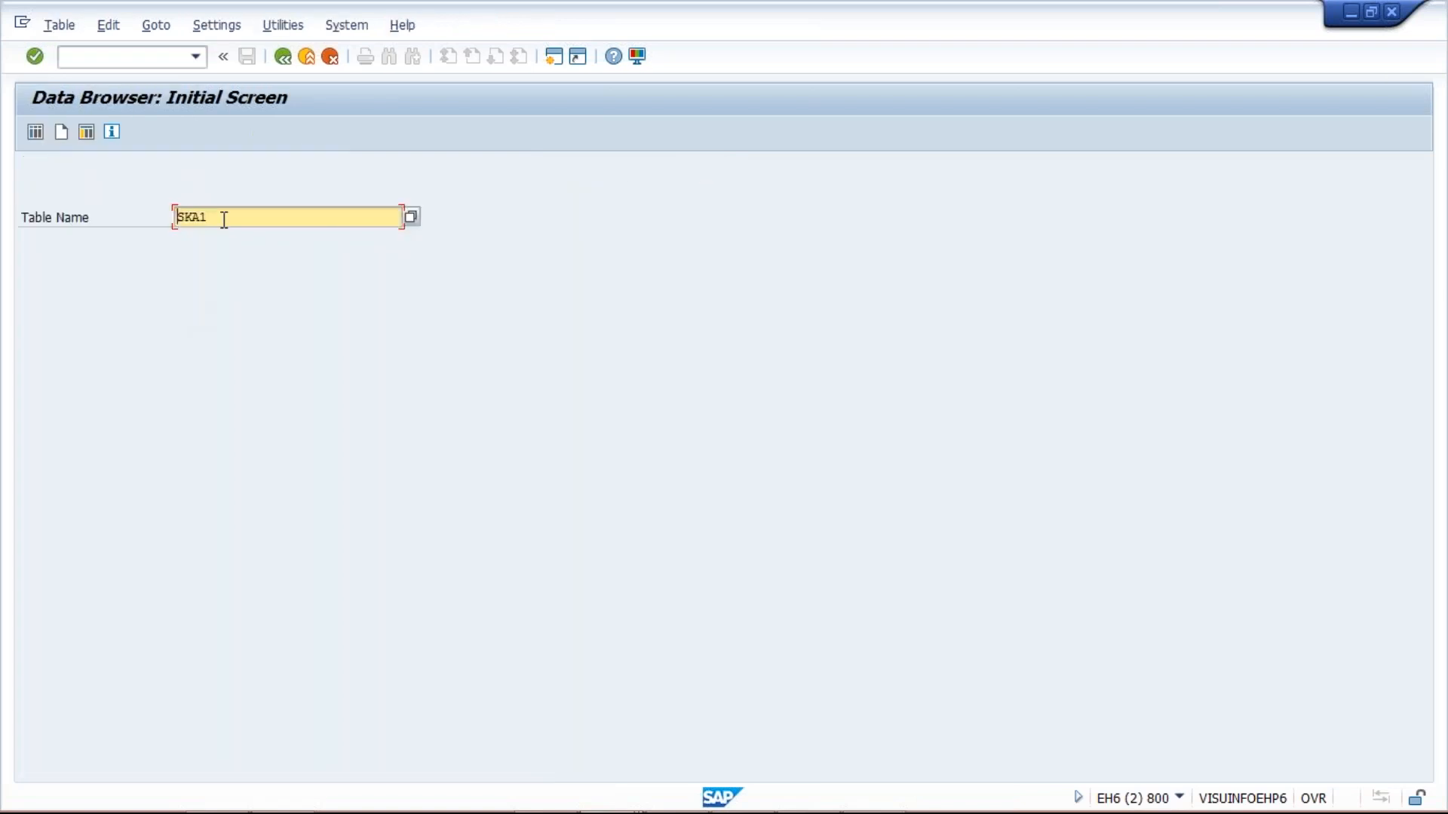
key(BackSpace)
text(B)
key(Return)
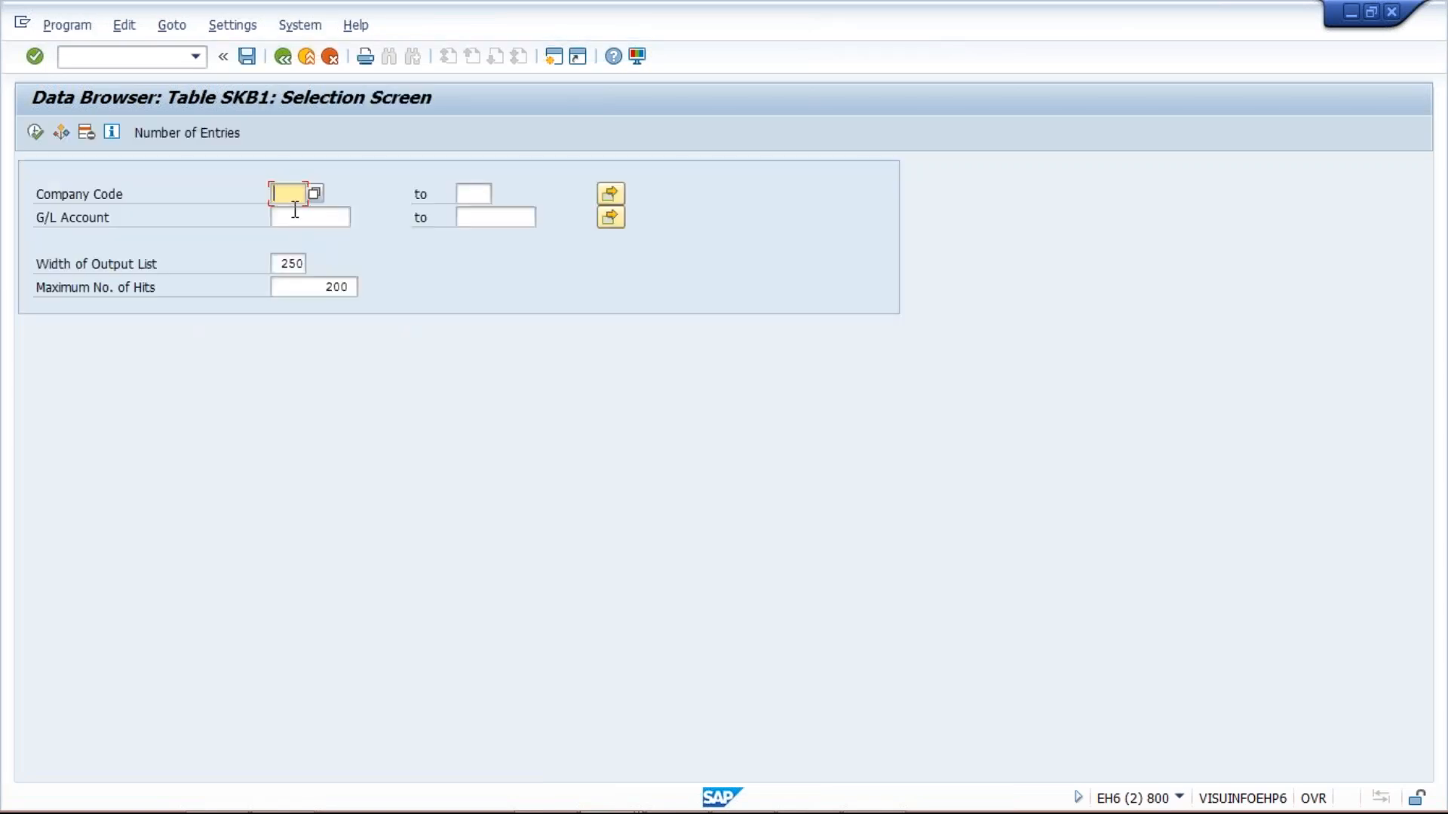
text(TS02)
click(35, 132)
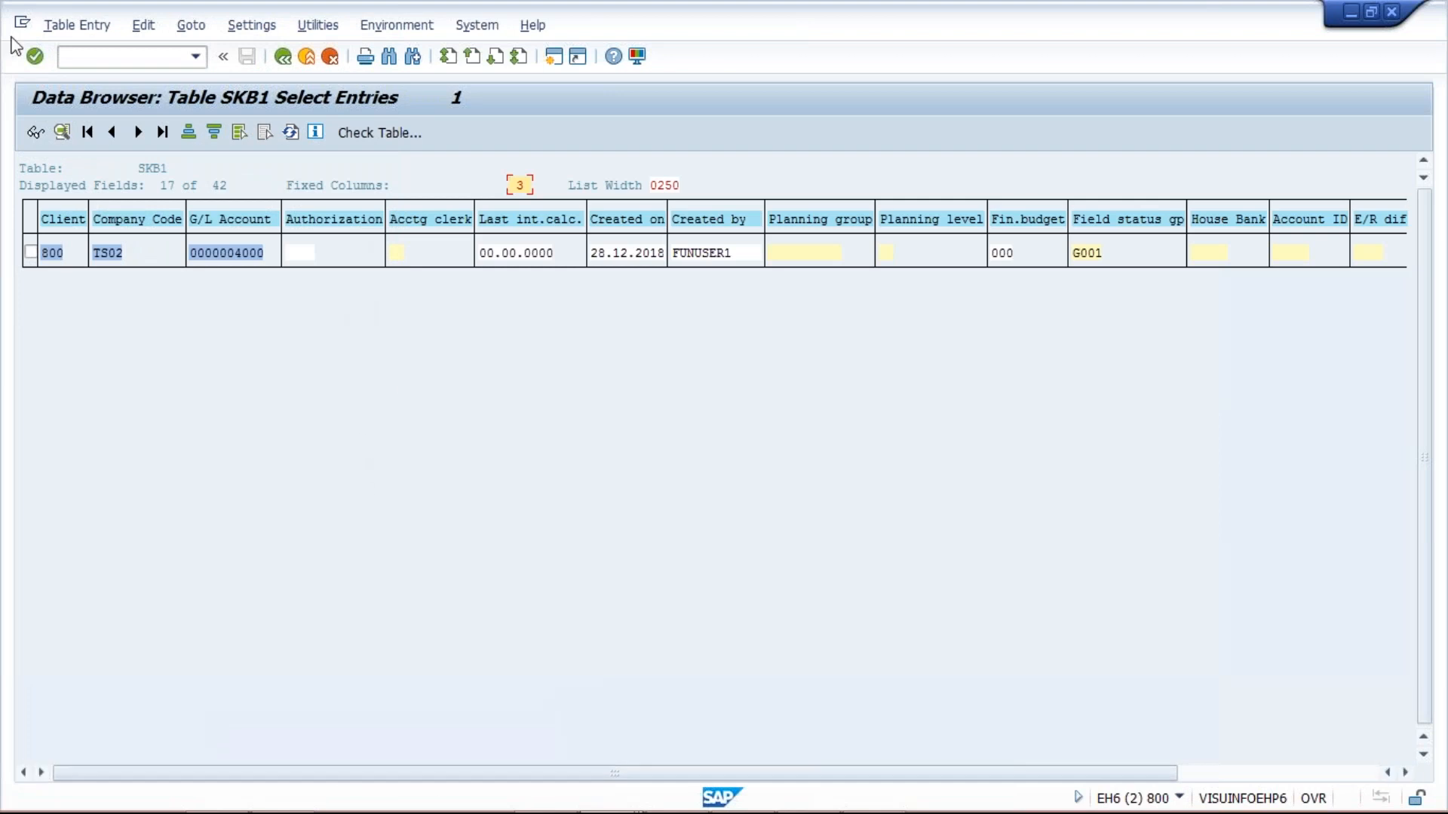
Step: Open the batch input session overview with transaction SM35 and look through the listed sessions
click(127, 56)
text(/NSM35)
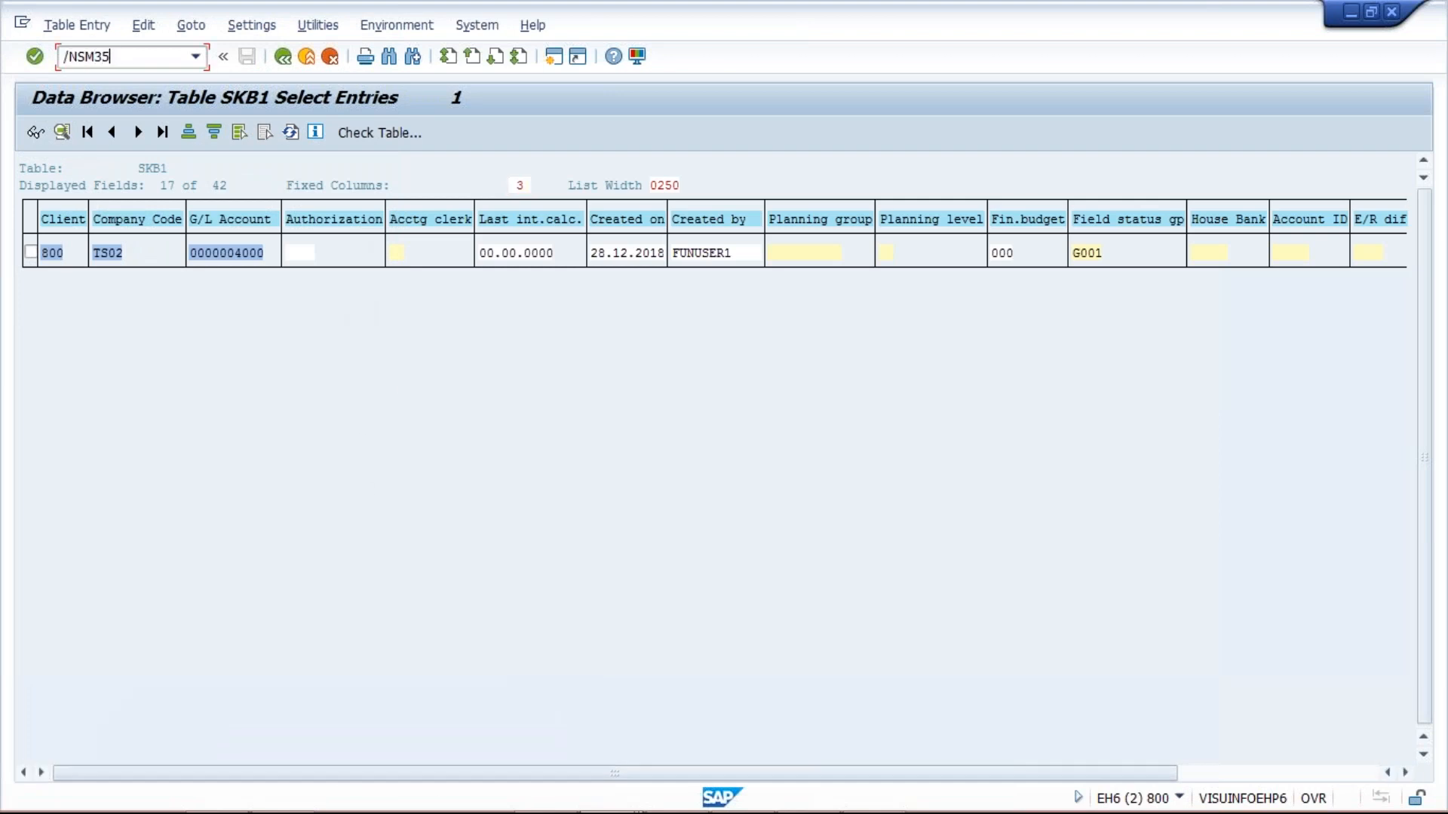
key(Return)
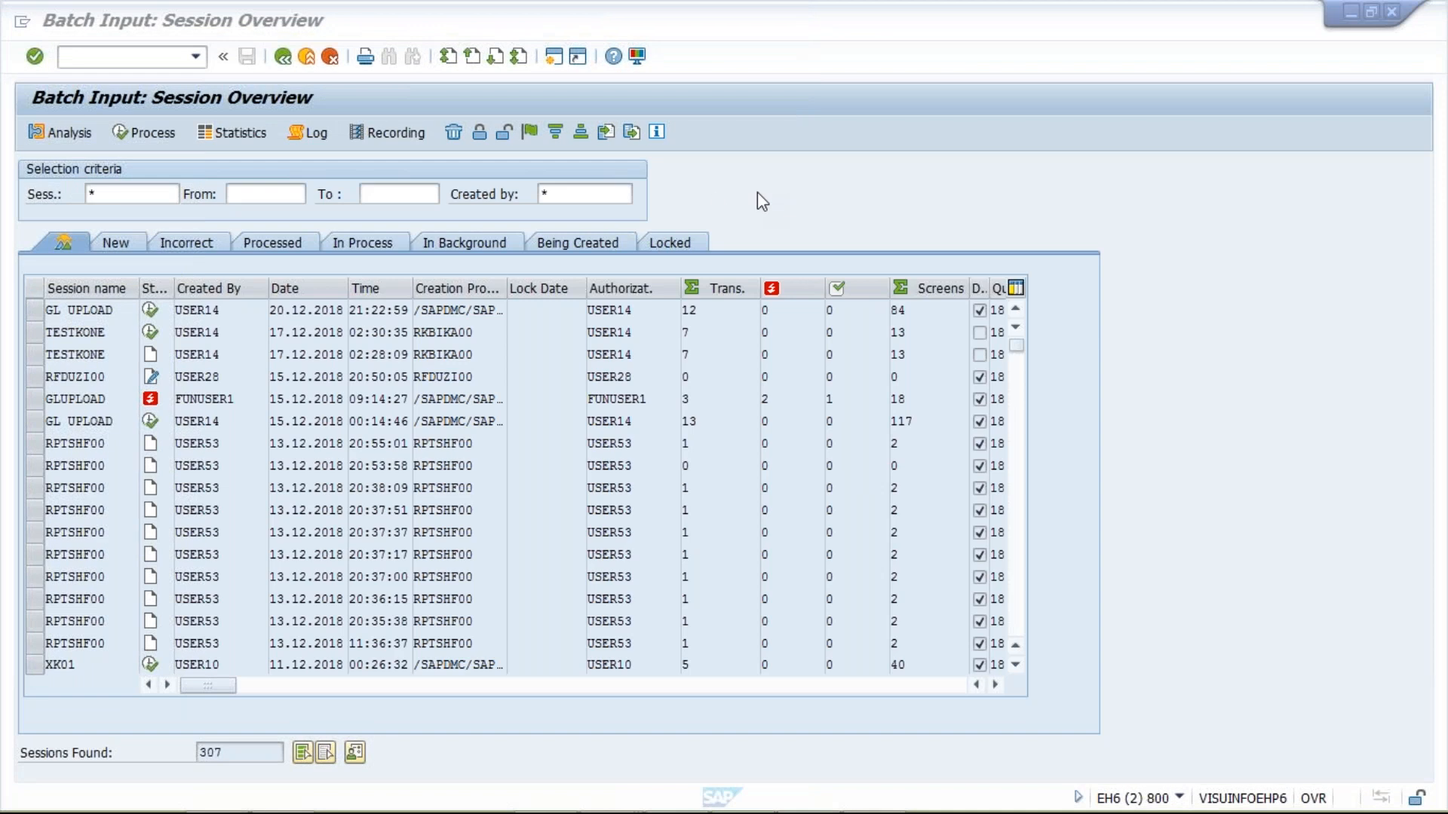
click(757, 191)
Step: Switch back to the copy session and return from the test run list to the selection screen
mouse_move(580, 776)
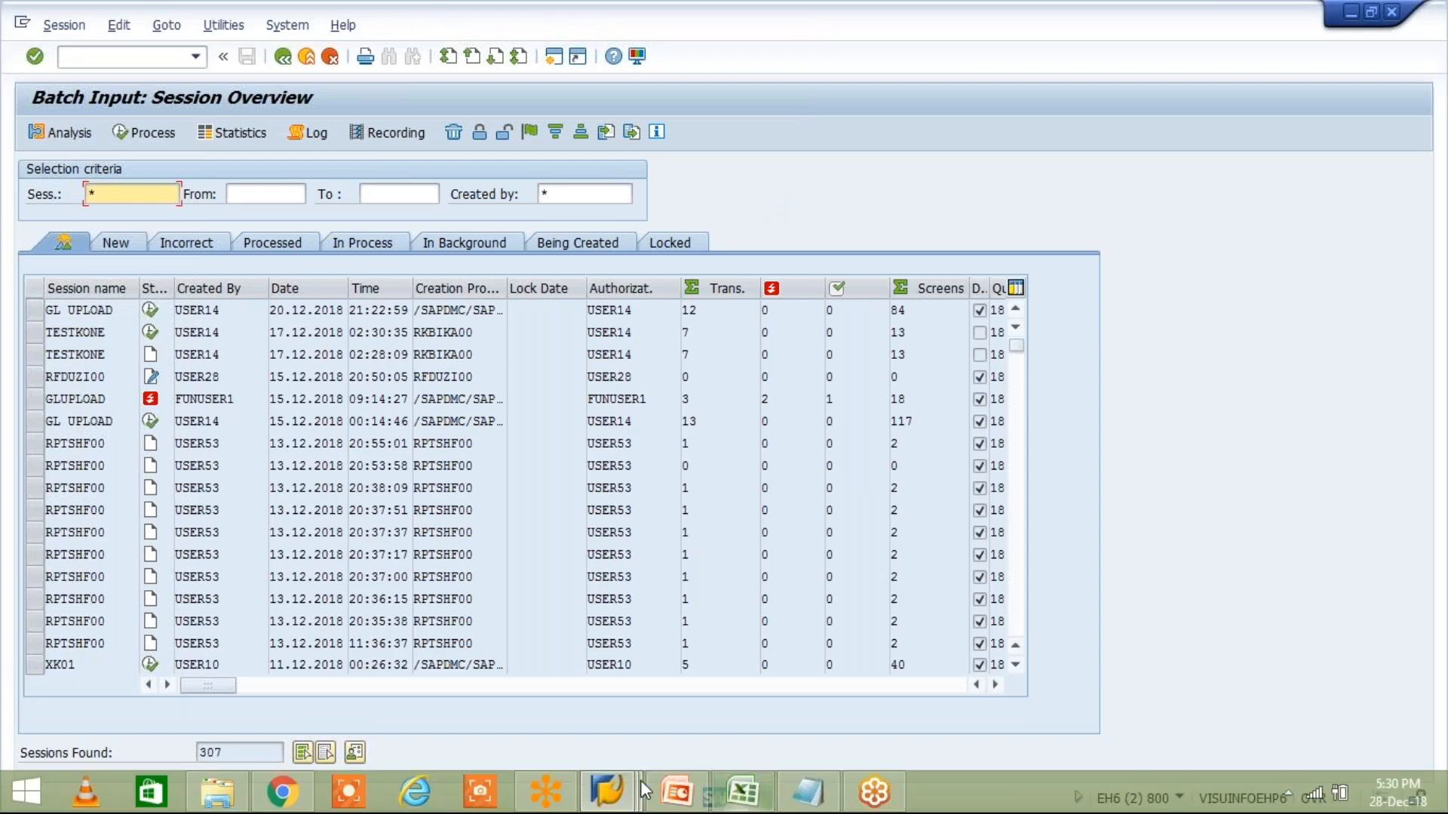
click(613, 784)
click(840, 675)
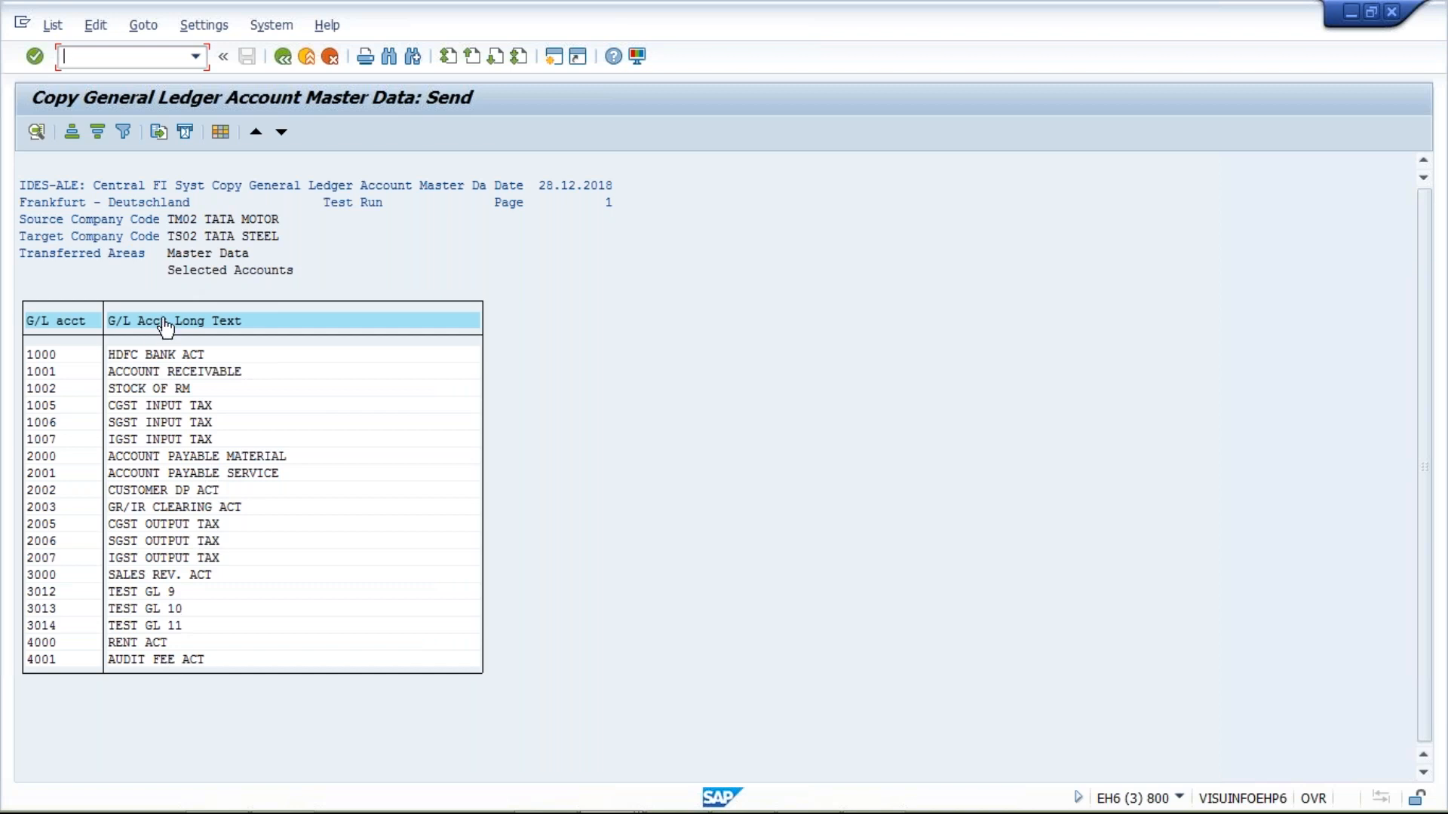
click(283, 61)
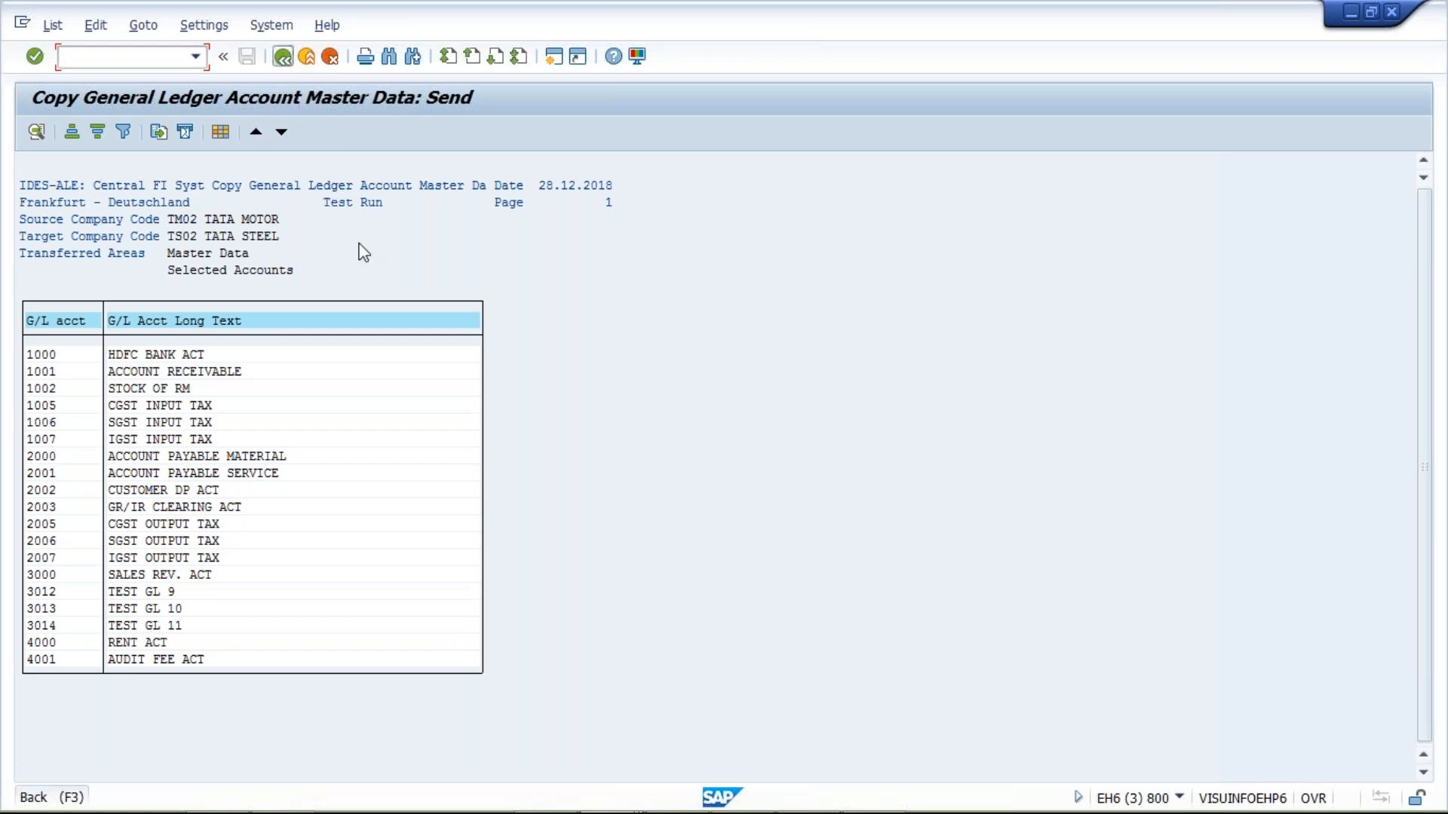
click(284, 60)
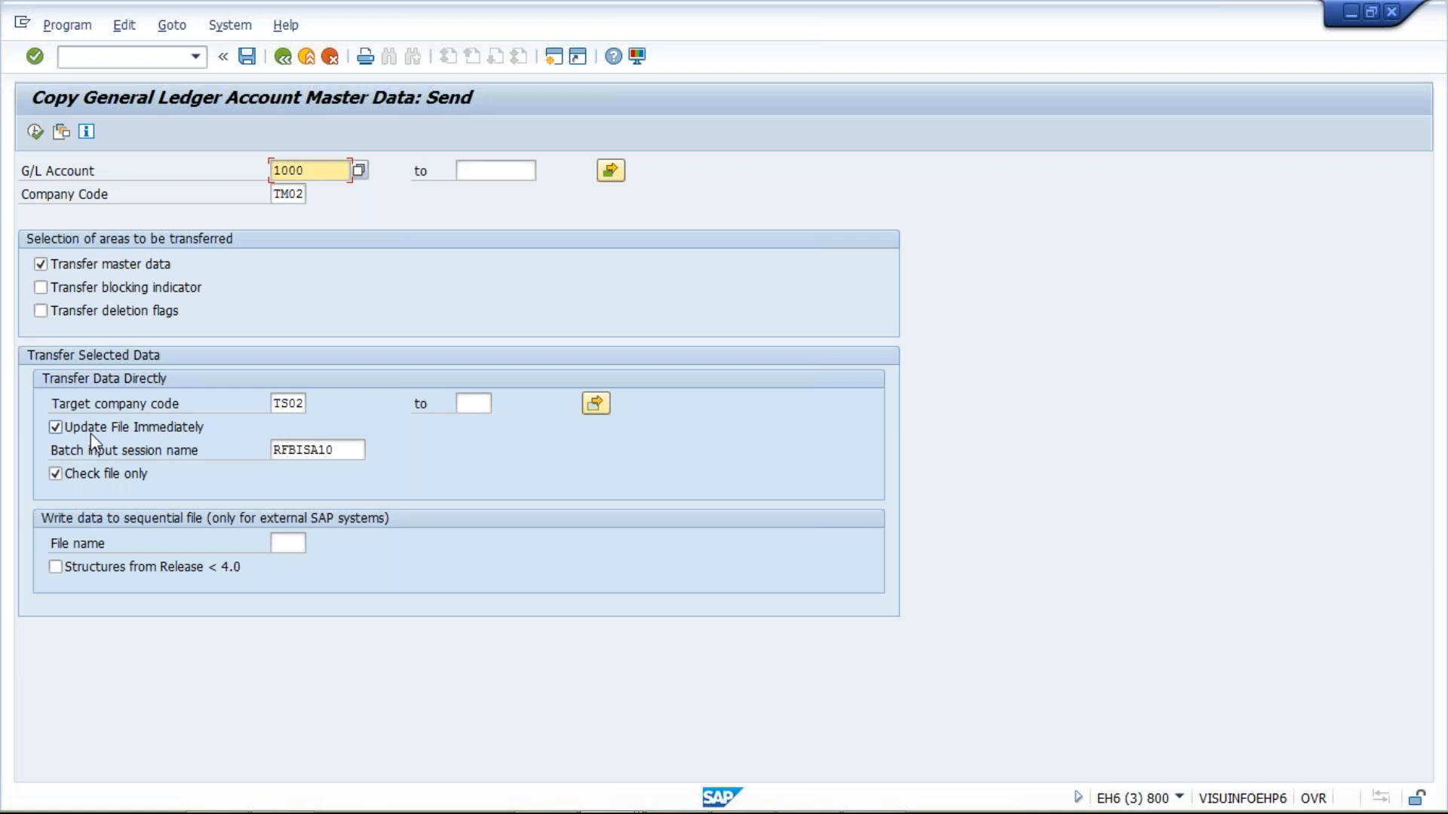
Step: Enter a new batch input session name, turn off Check file only, run the account copy from TM02 to TS02, and return to the selection screen
drag(347, 449, 201, 448)
text(RUMAR)
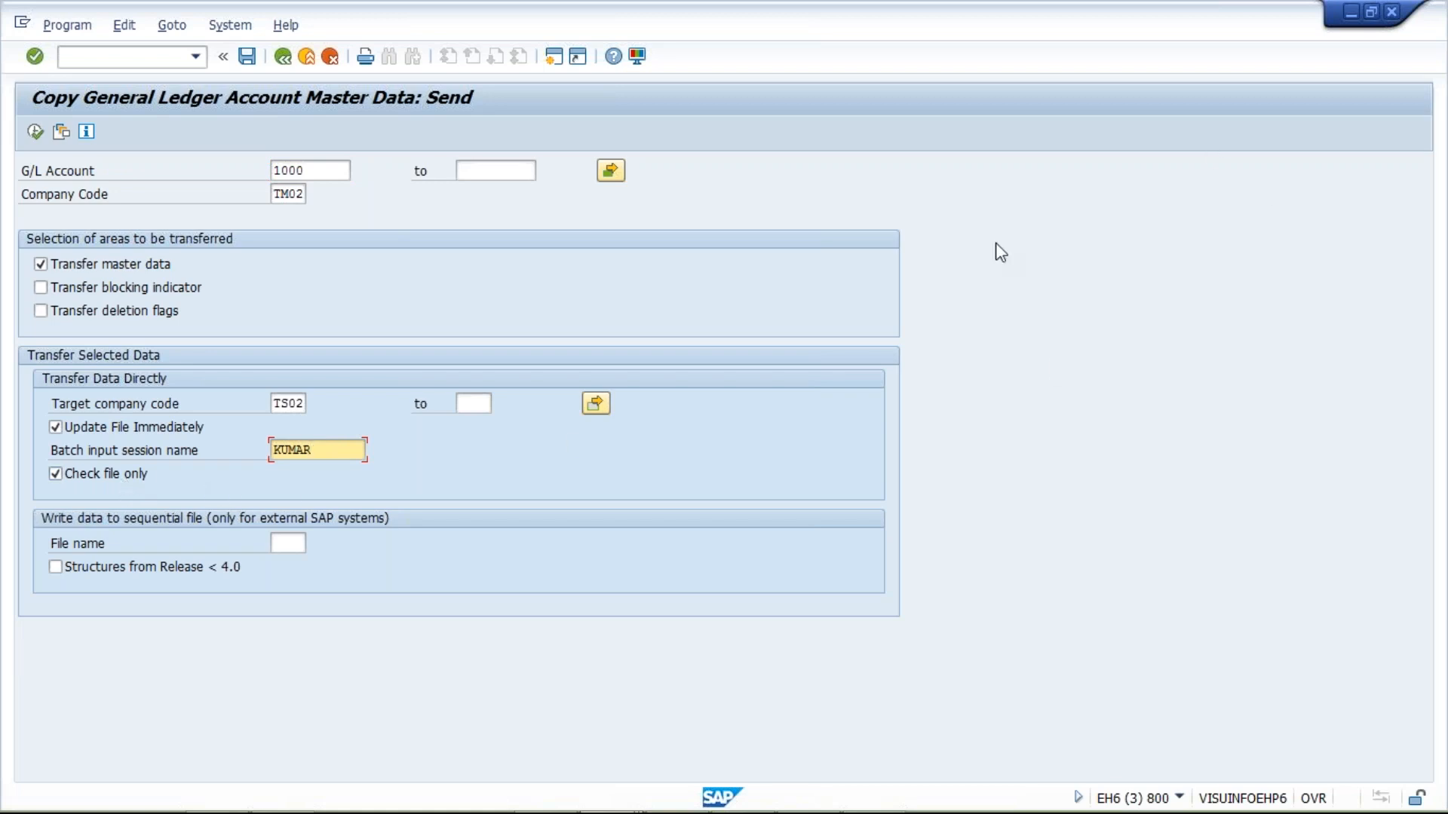
click(79, 475)
click(36, 133)
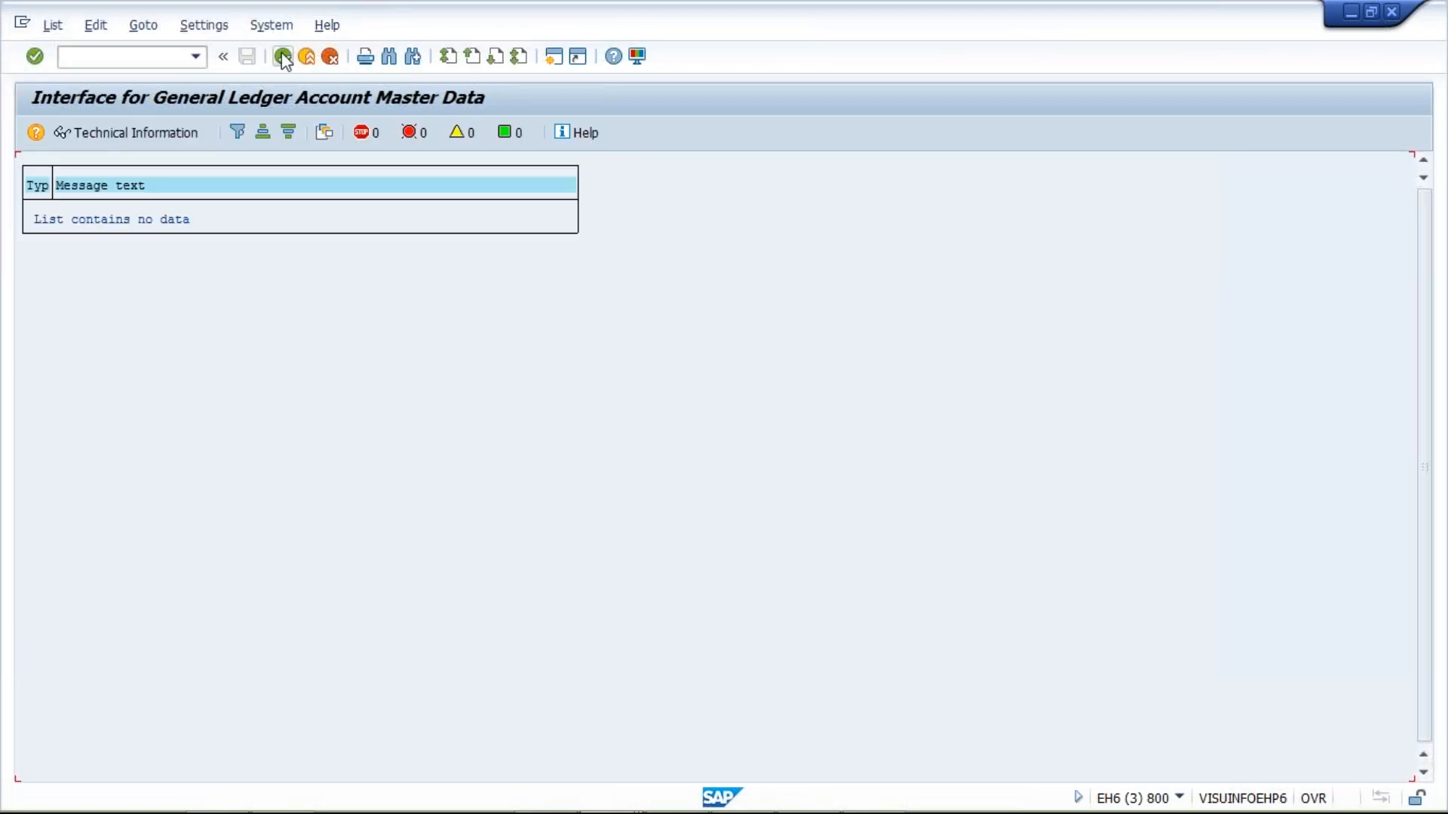
click(283, 56)
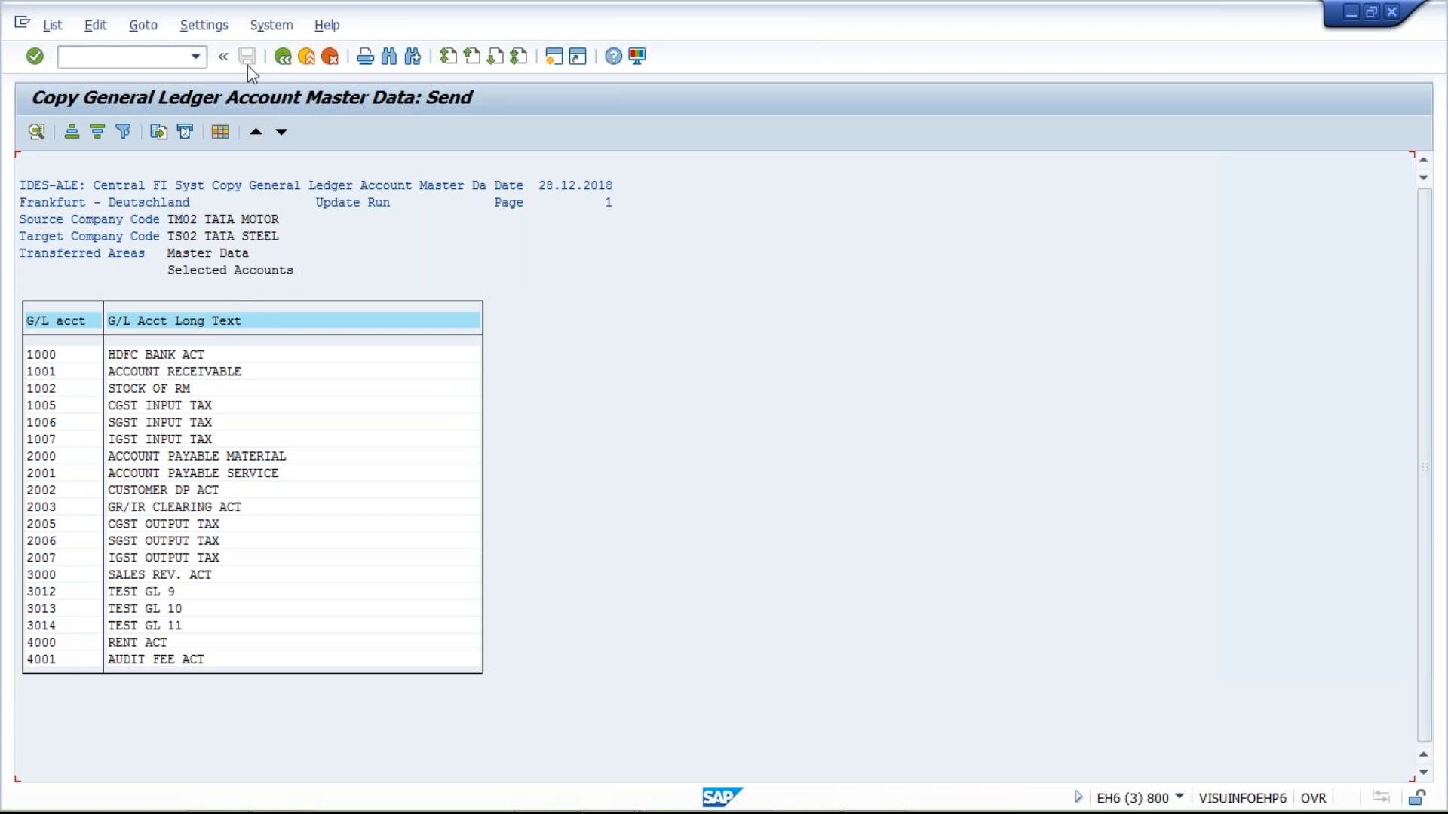
click(282, 57)
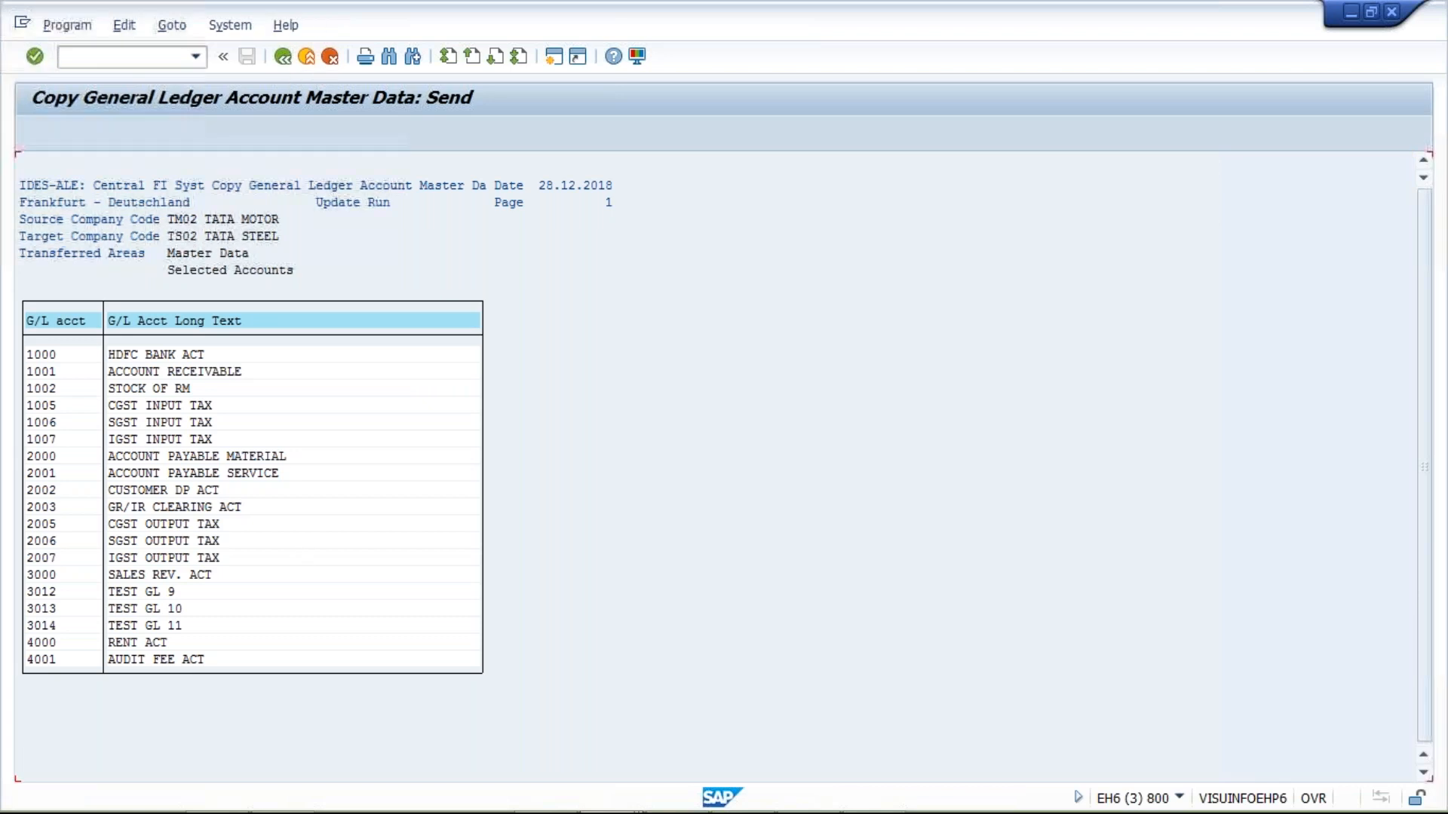
Step: Turn Check file only back on, rerun the G/L account copy as a check, and leave the message log
click(76, 473)
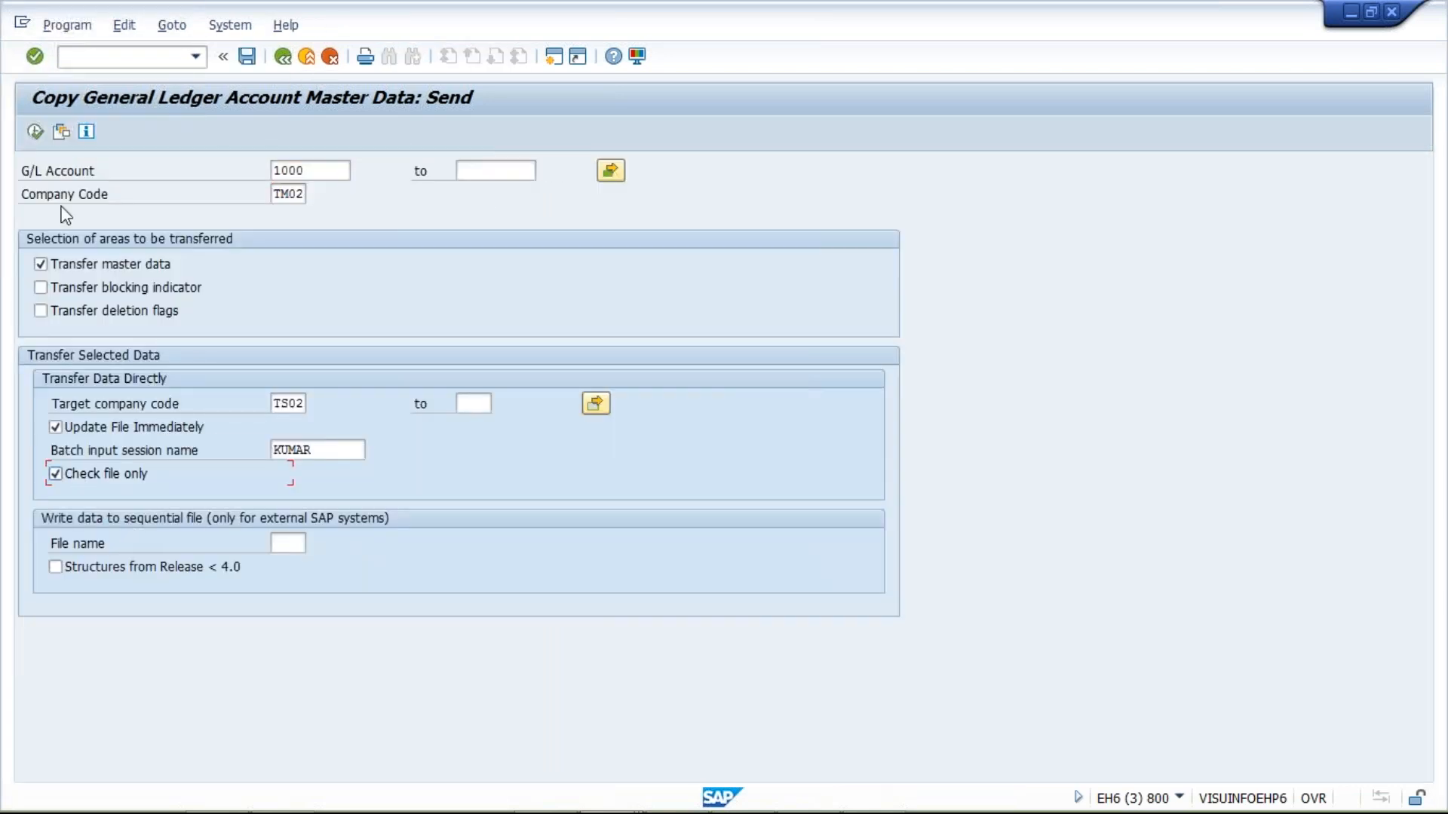
click(35, 136)
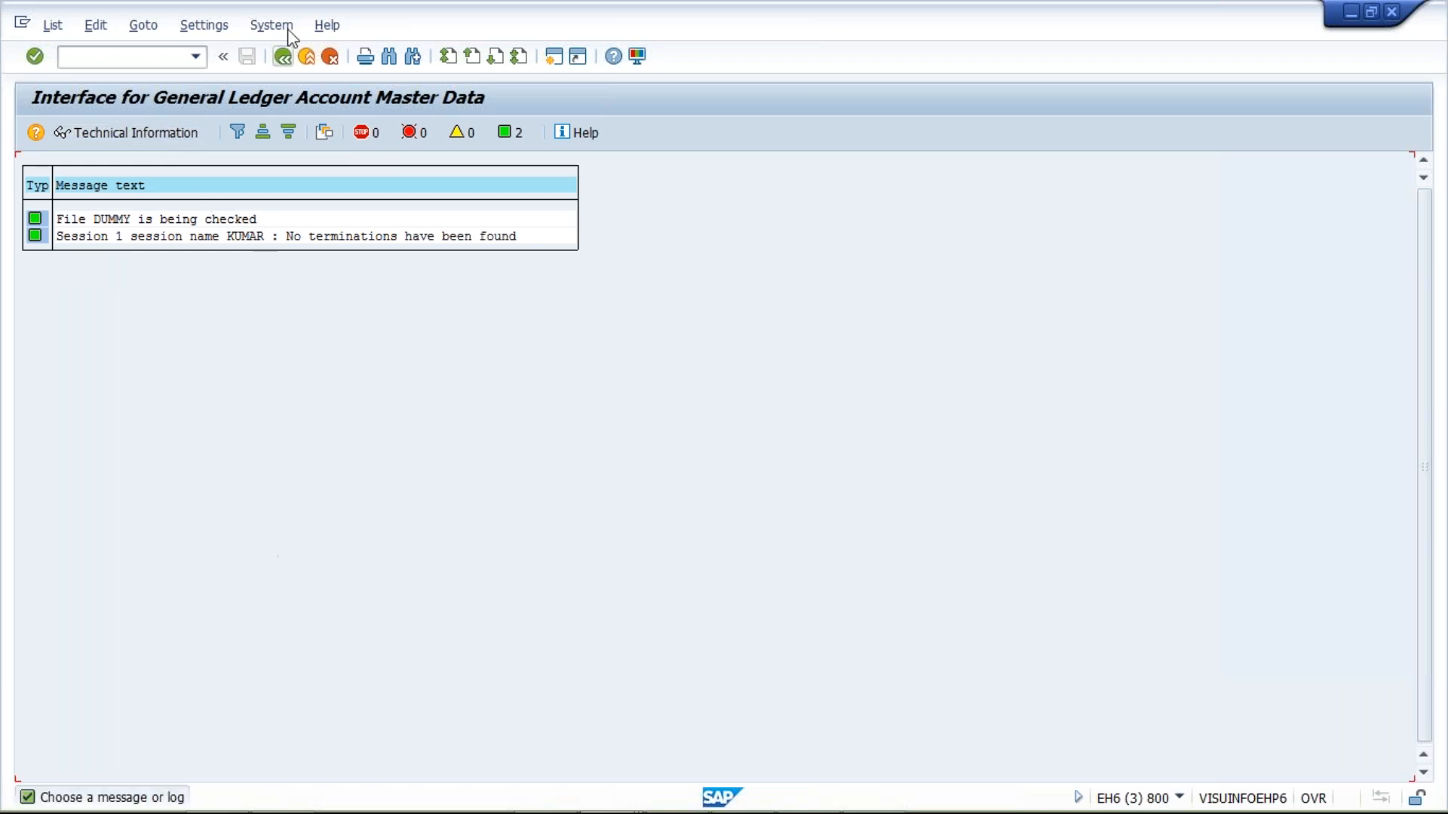
click(282, 57)
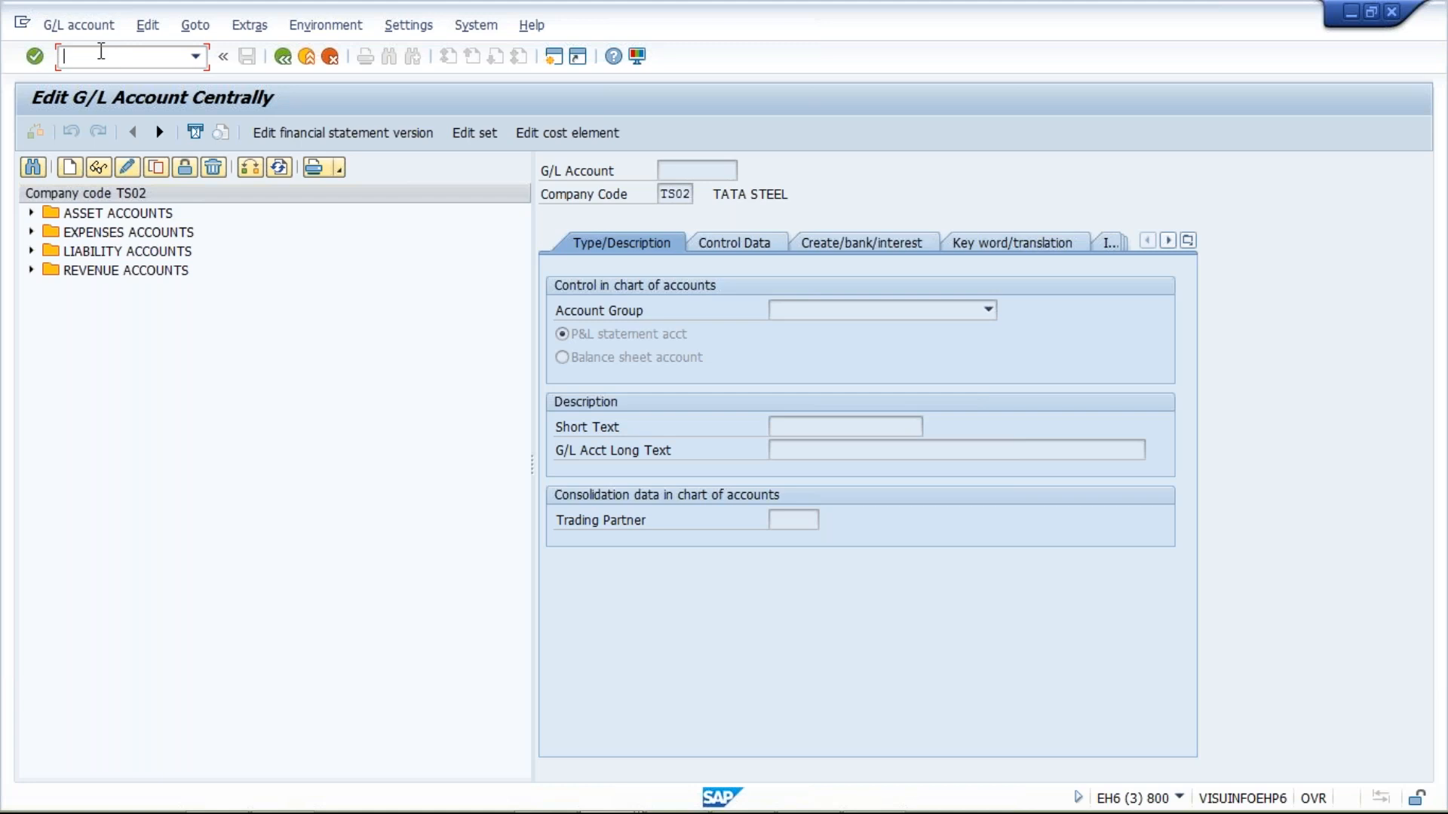
Step: Restart transaction FS00 for company code TS02 and expand the asset, expenses, liability and revenue groups to review the copied accounts
text(/NFS00)
key(Return)
click(31, 214)
click(30, 346)
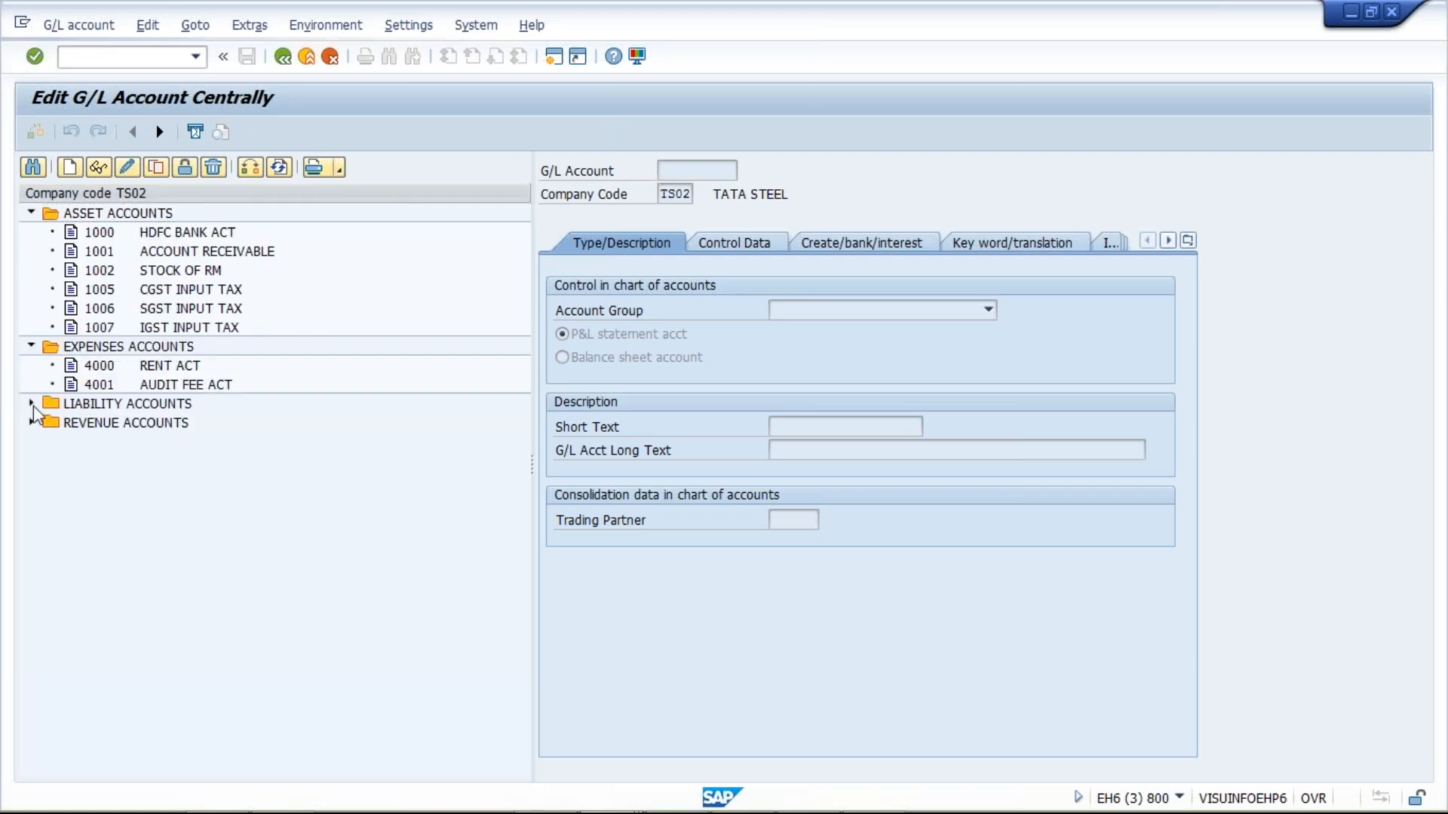
click(31, 404)
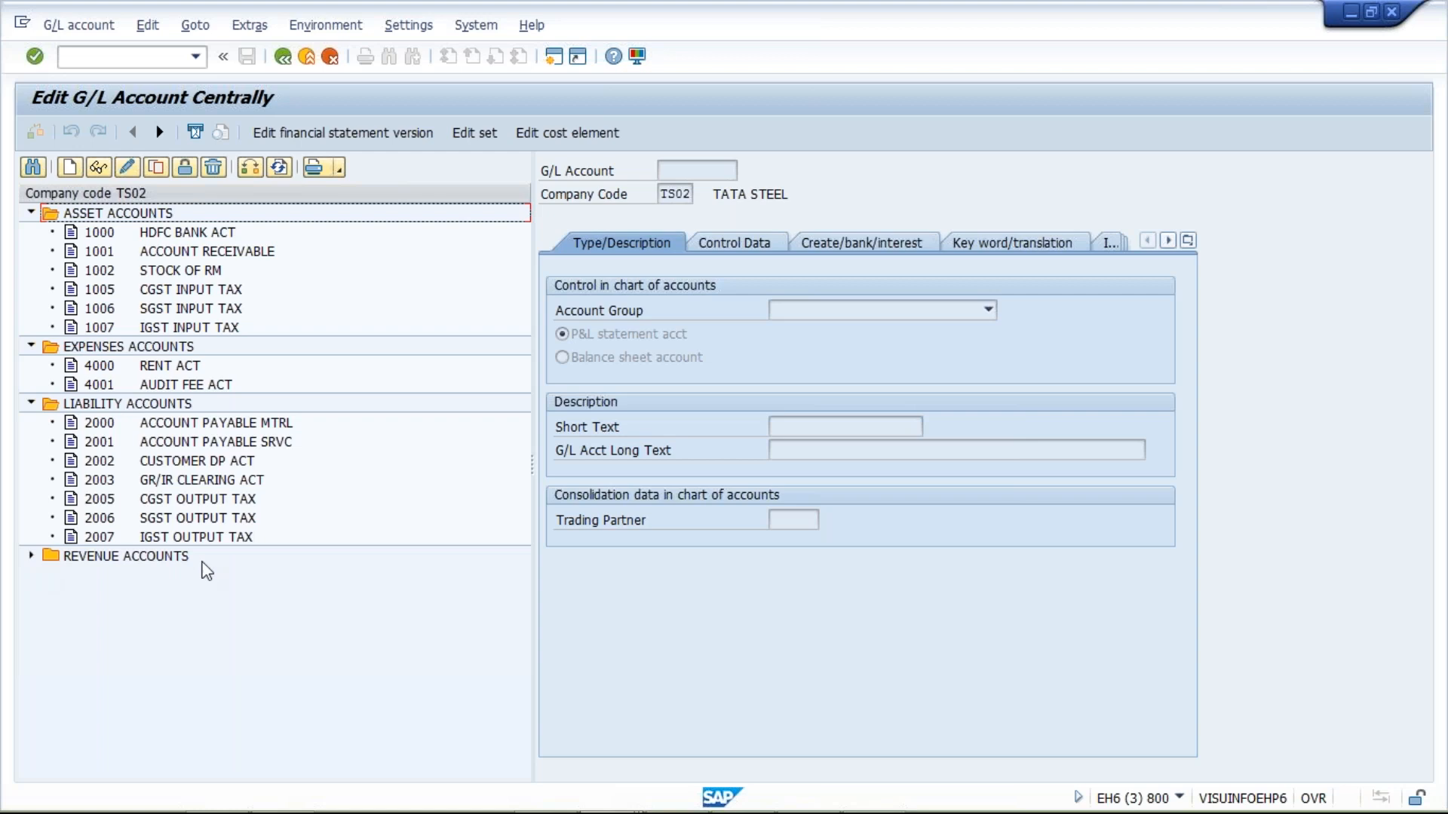
click(31, 555)
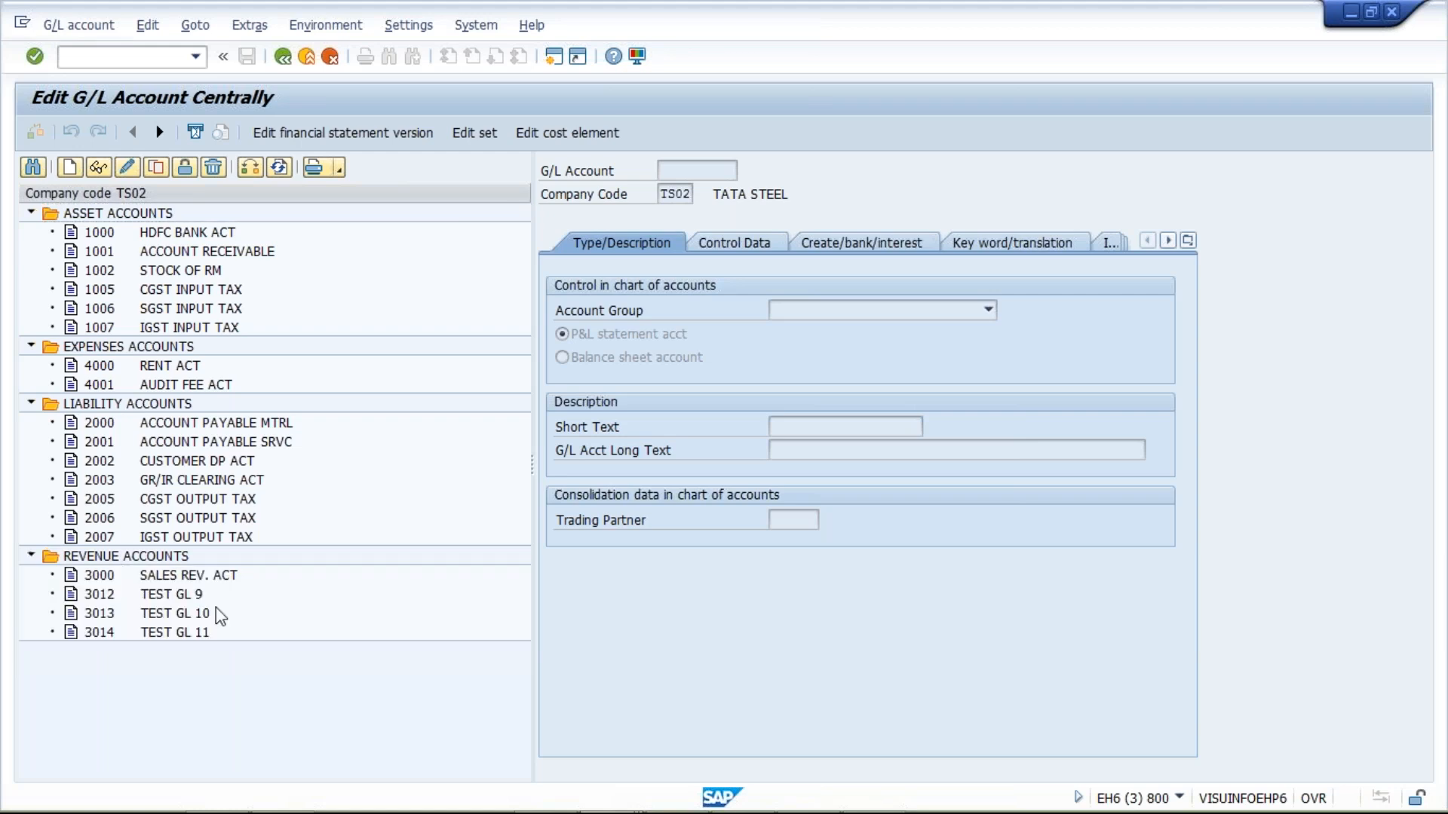
click(215, 576)
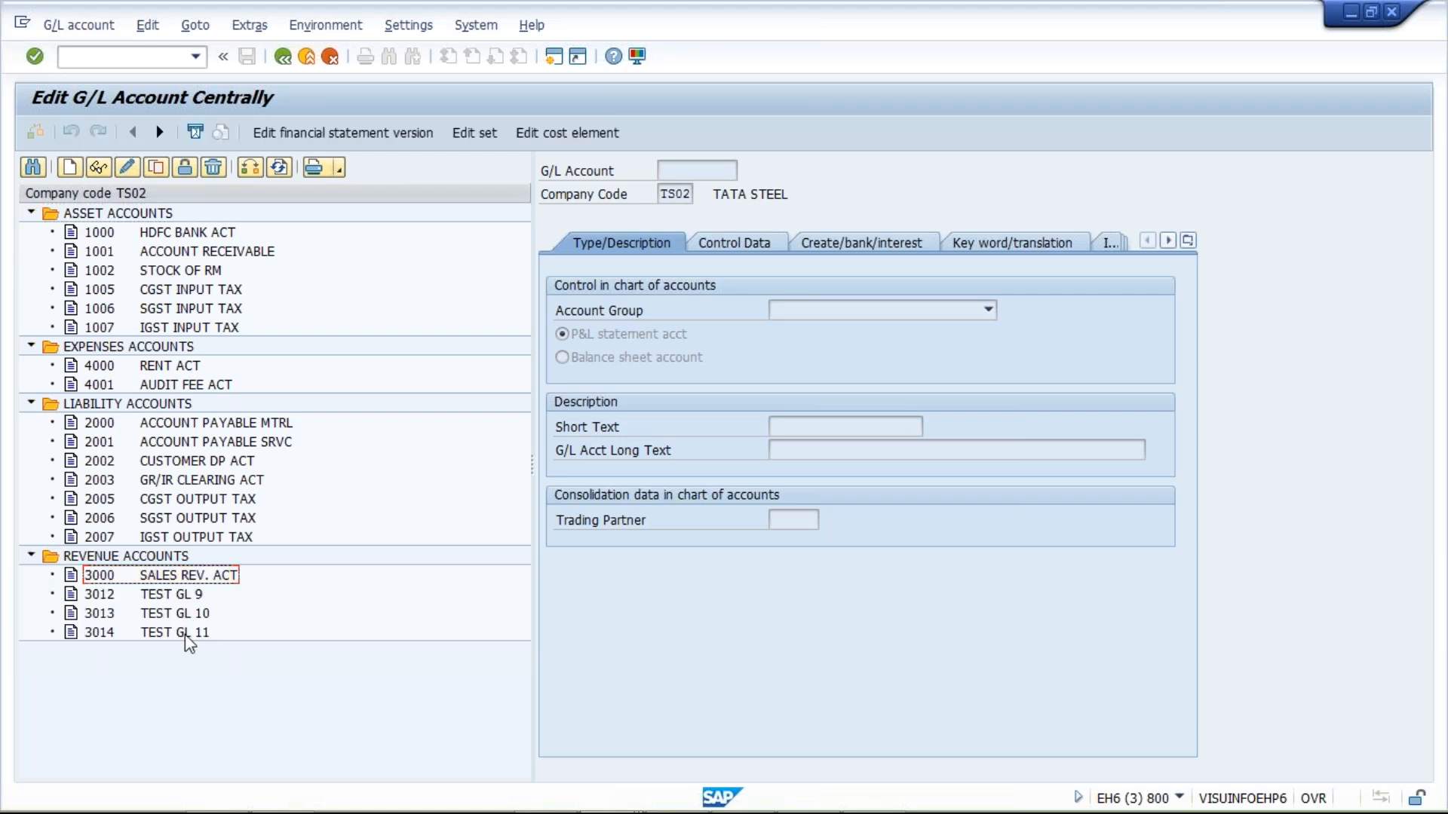
click(192, 632)
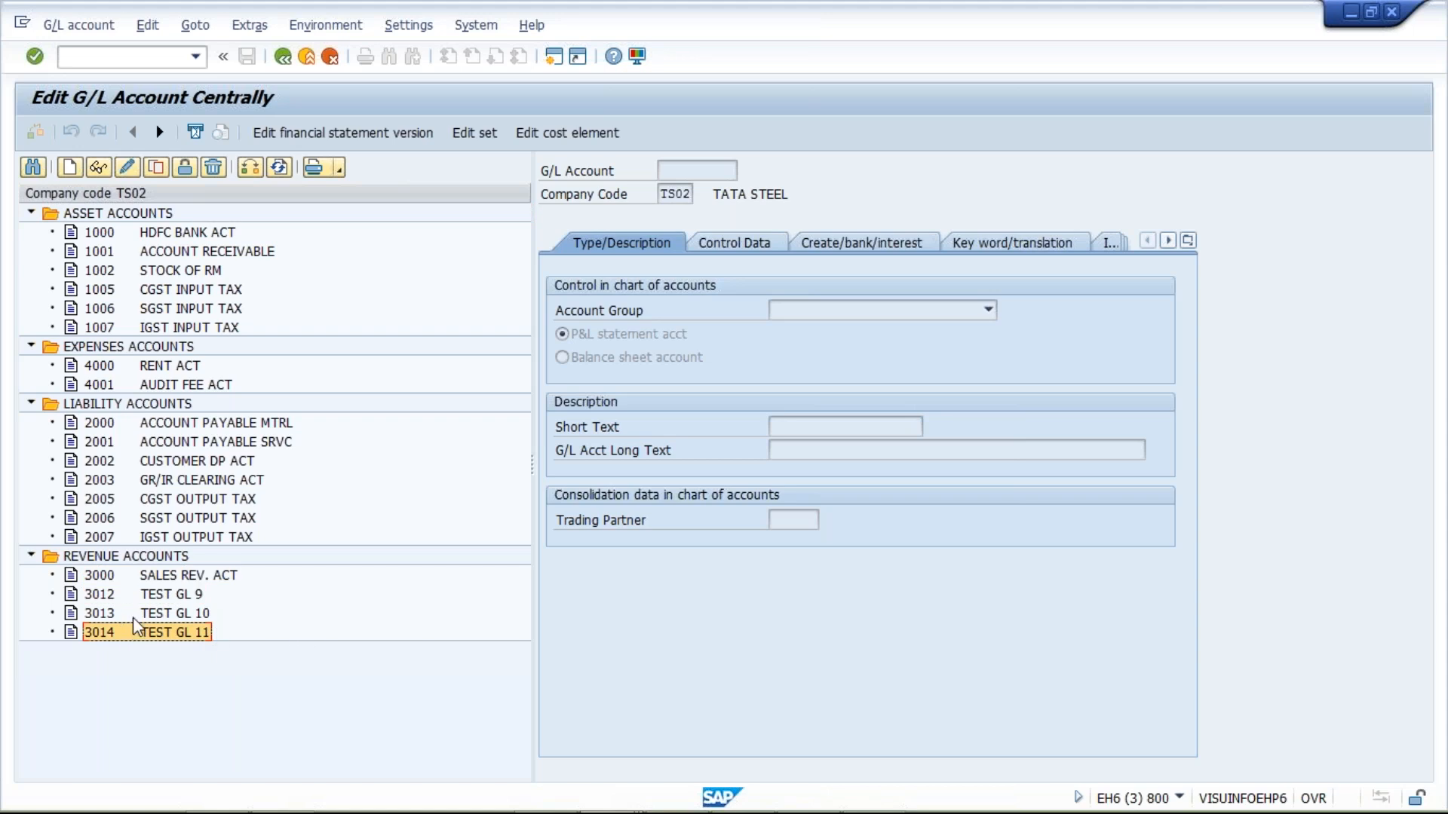
Step: Compare the account numbers in column C of the Excel sheet with the accounts in the TS02 account tree
key(alt+Tab)
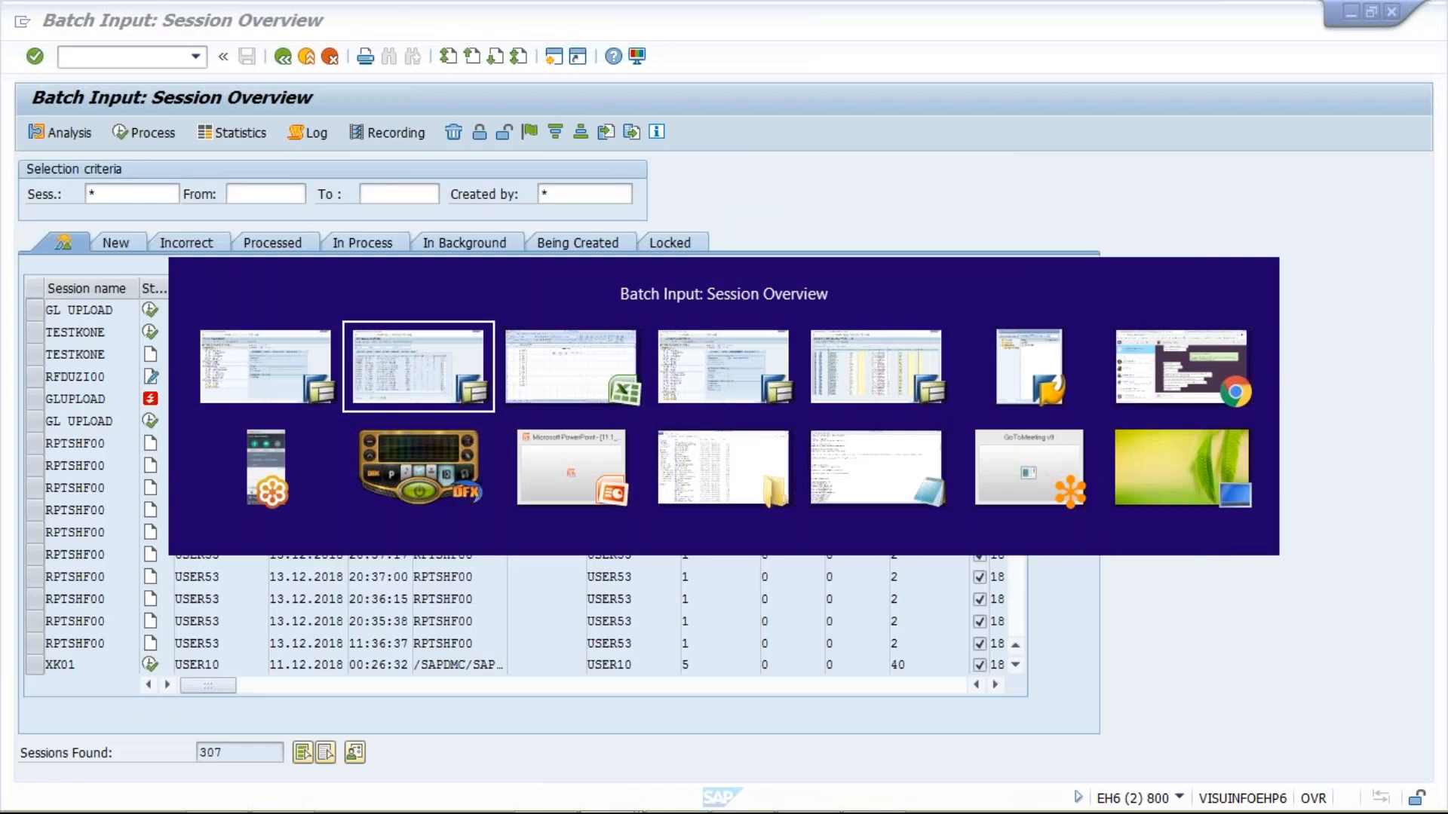
key(alt+Tab)
click(202, 556)
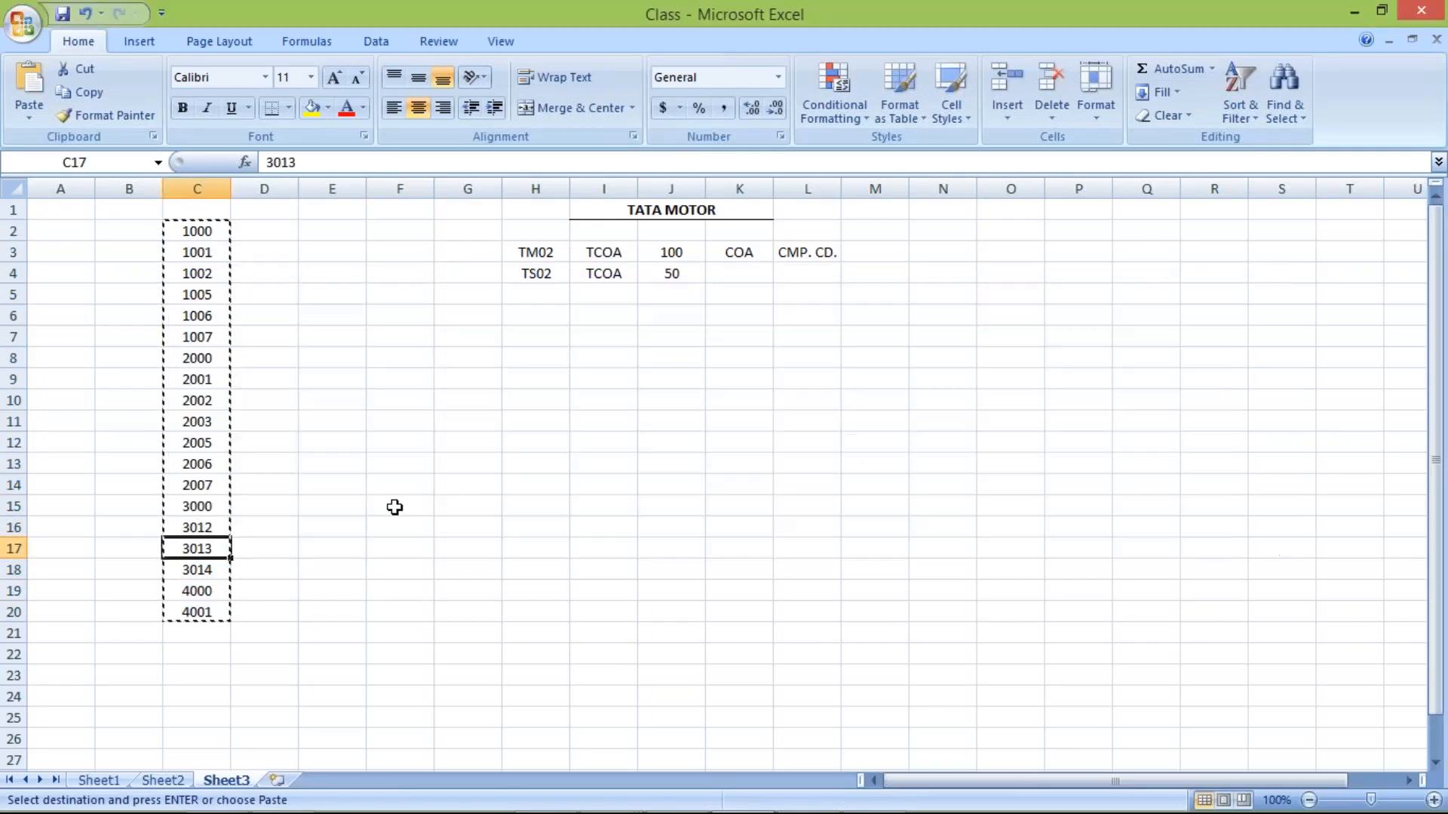
click(201, 568)
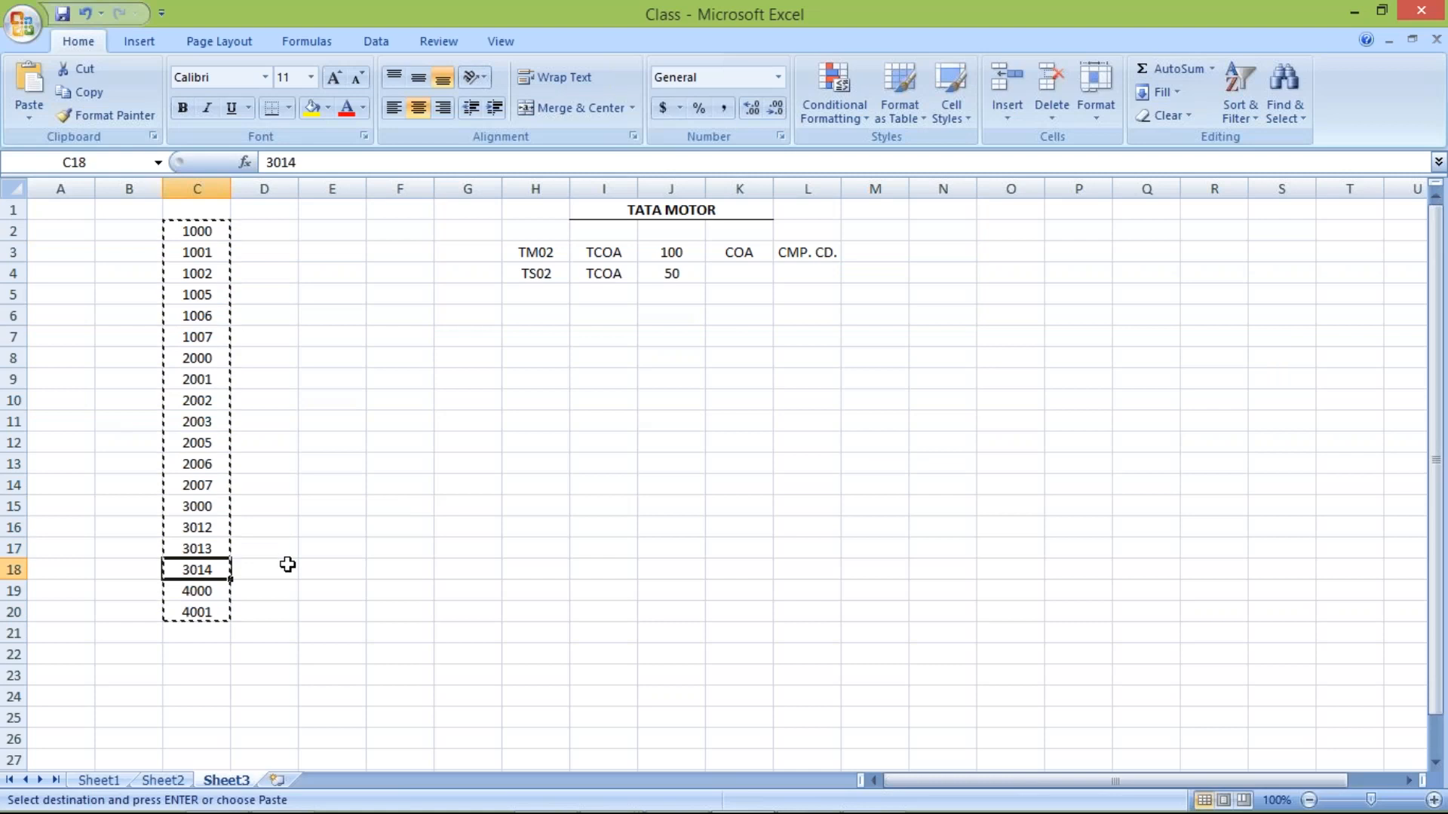
key(alt+Tab)
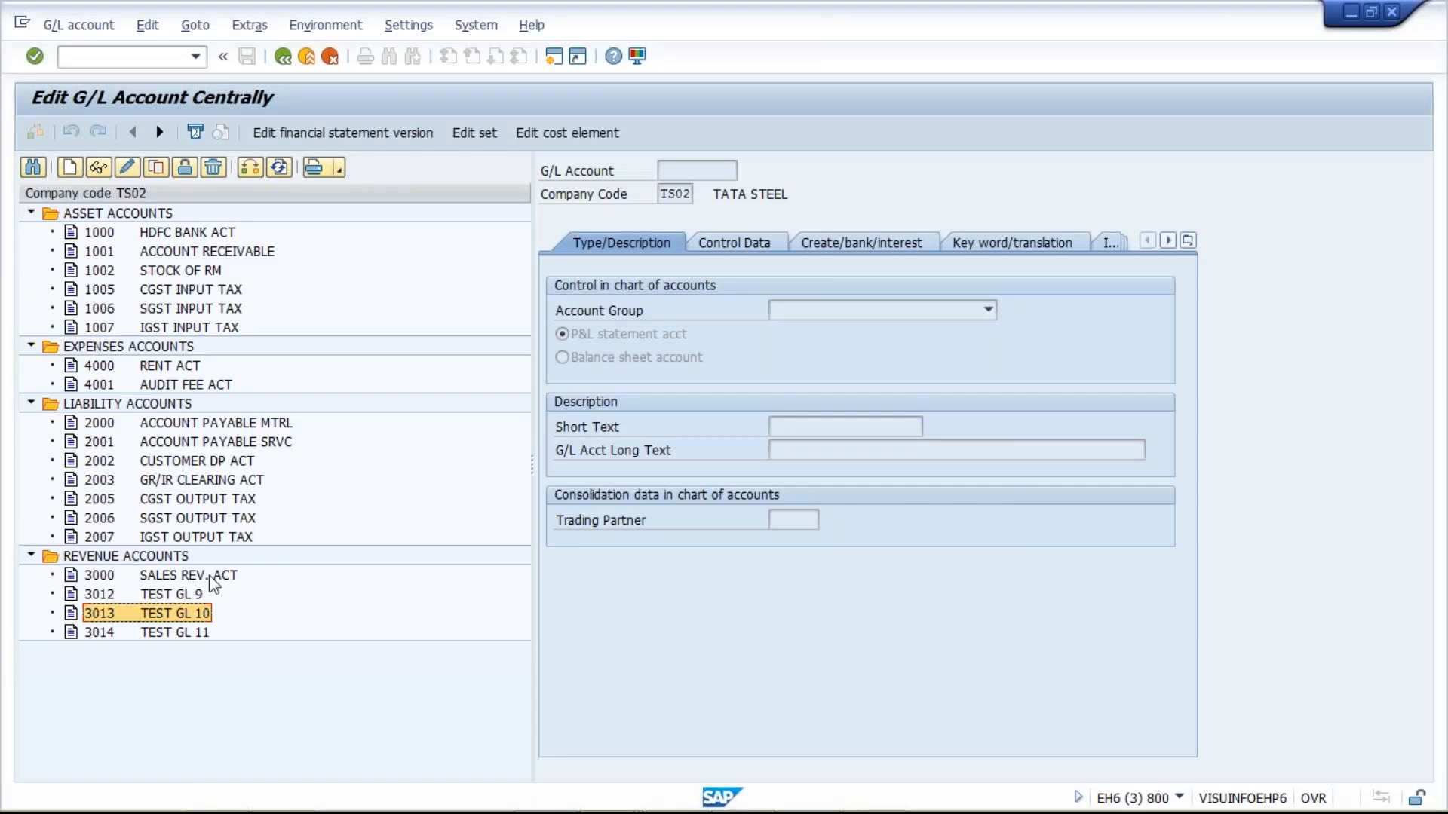
key(alt+Tab)
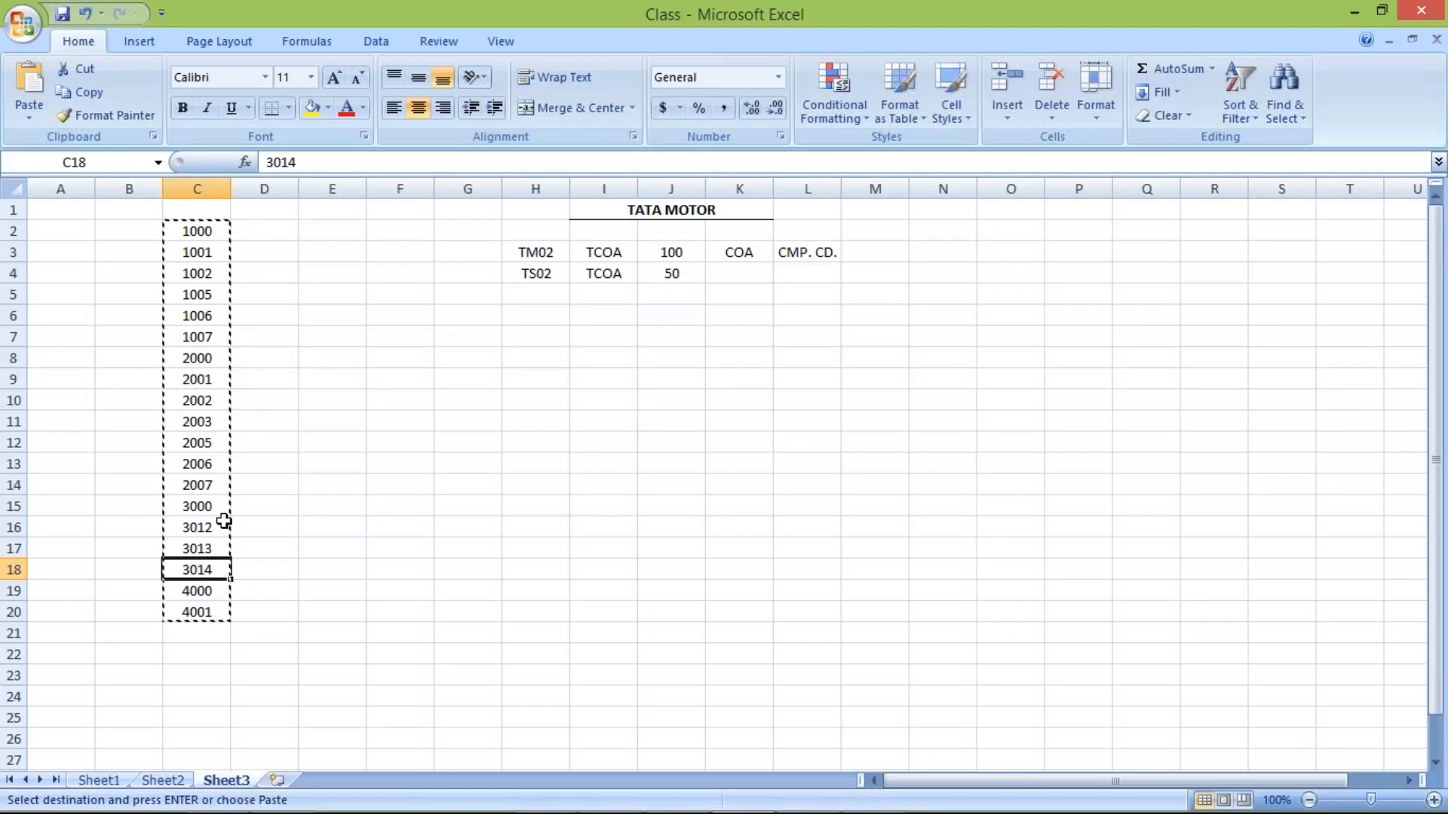
key(alt+Tab)
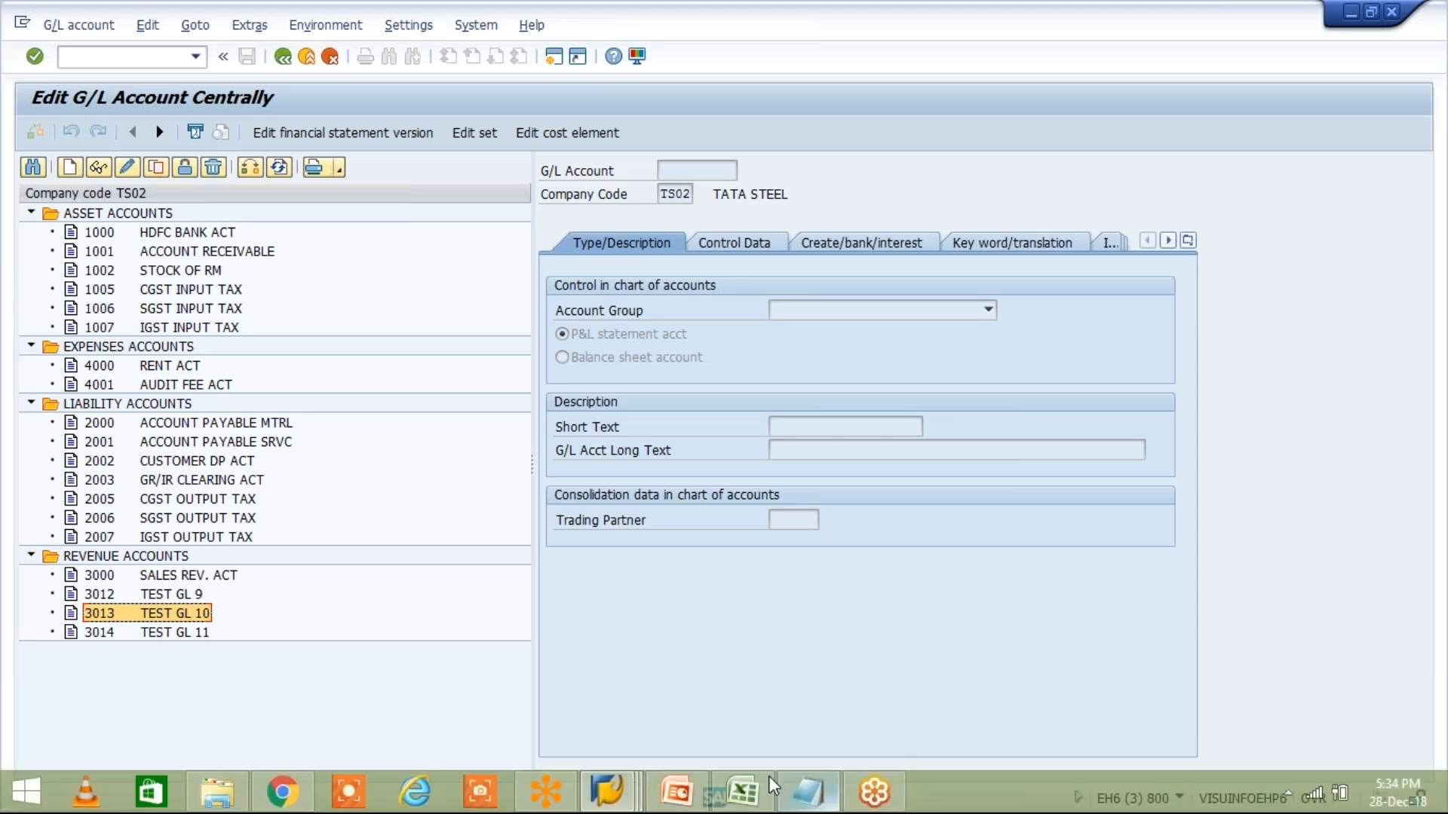
click(743, 792)
click(671, 255)
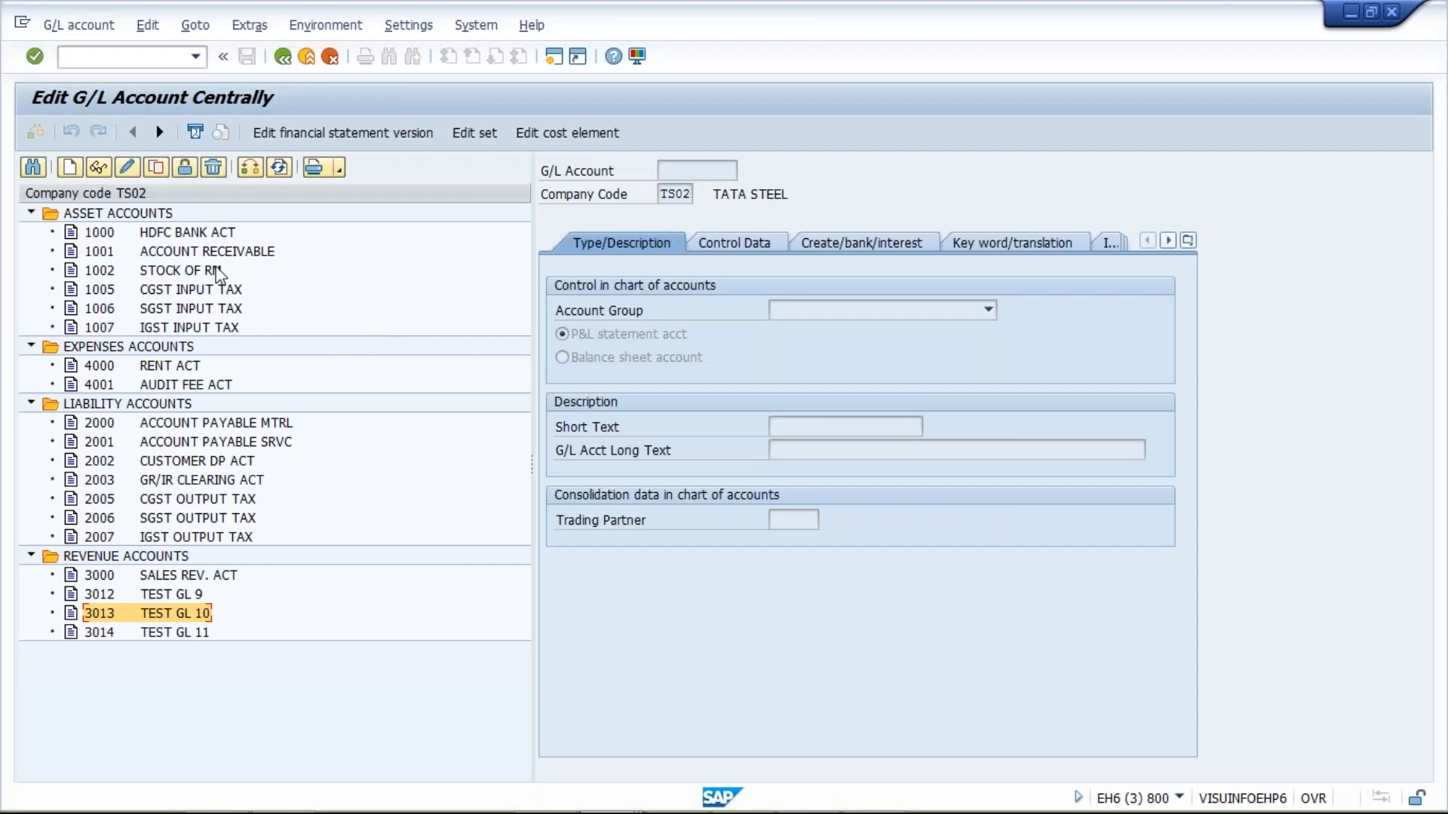
click(134, 577)
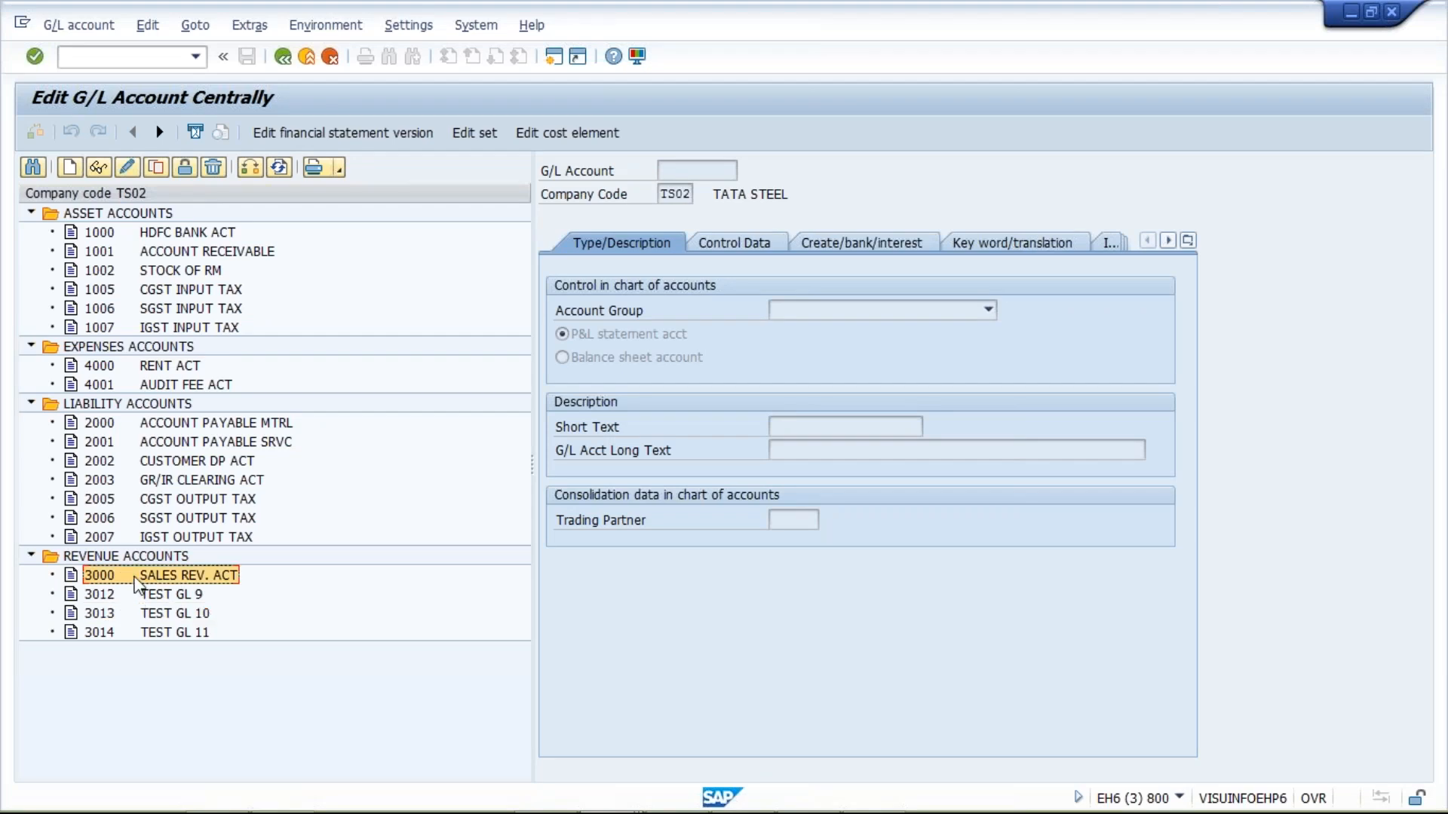
Step: Switch between the TM02 and TS02 G/L account sessions to compare their asset accounts, including account 1010 in TM02
mouse_move(671, 794)
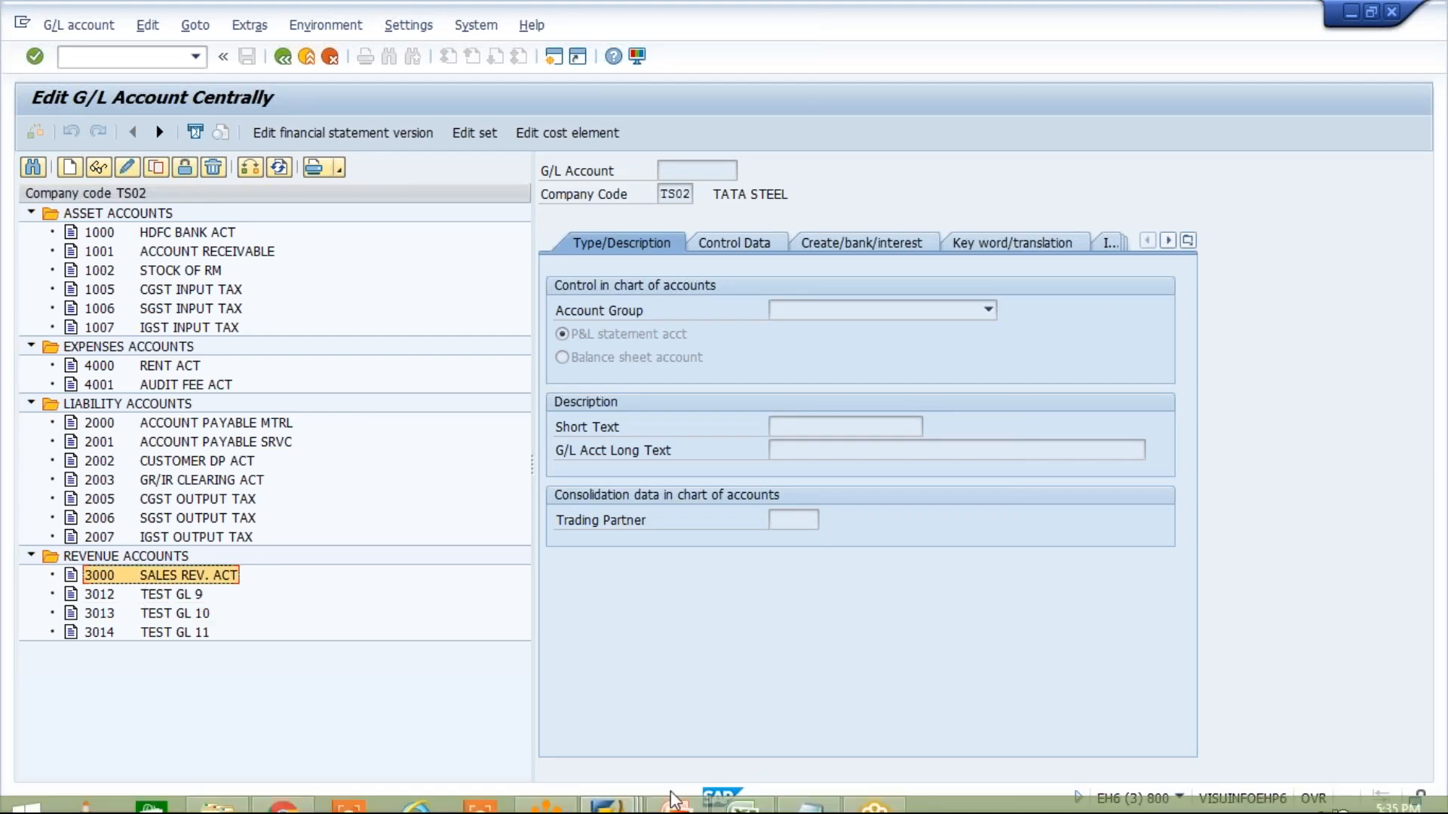
click(597, 777)
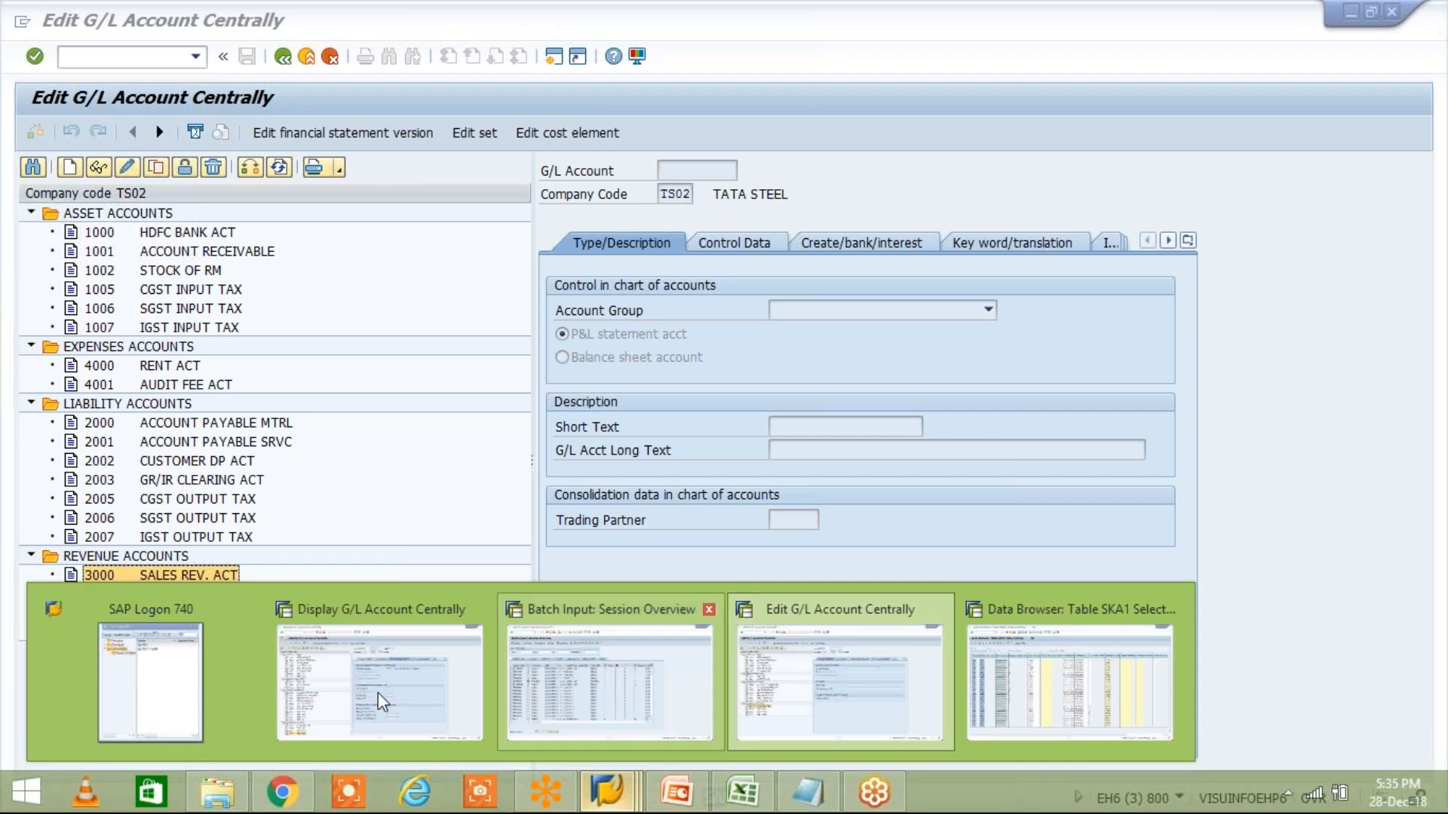
click(382, 702)
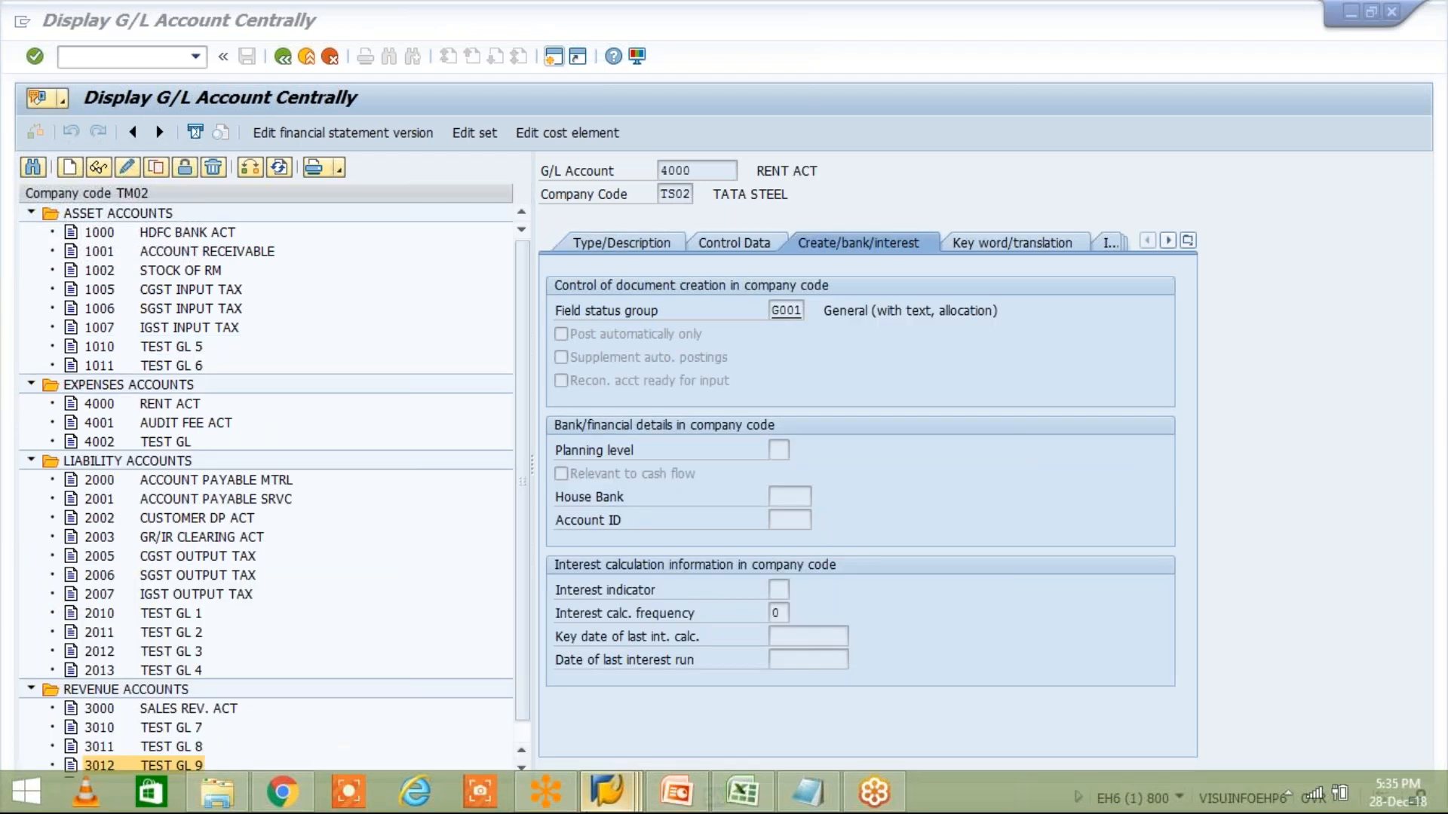
click(607, 790)
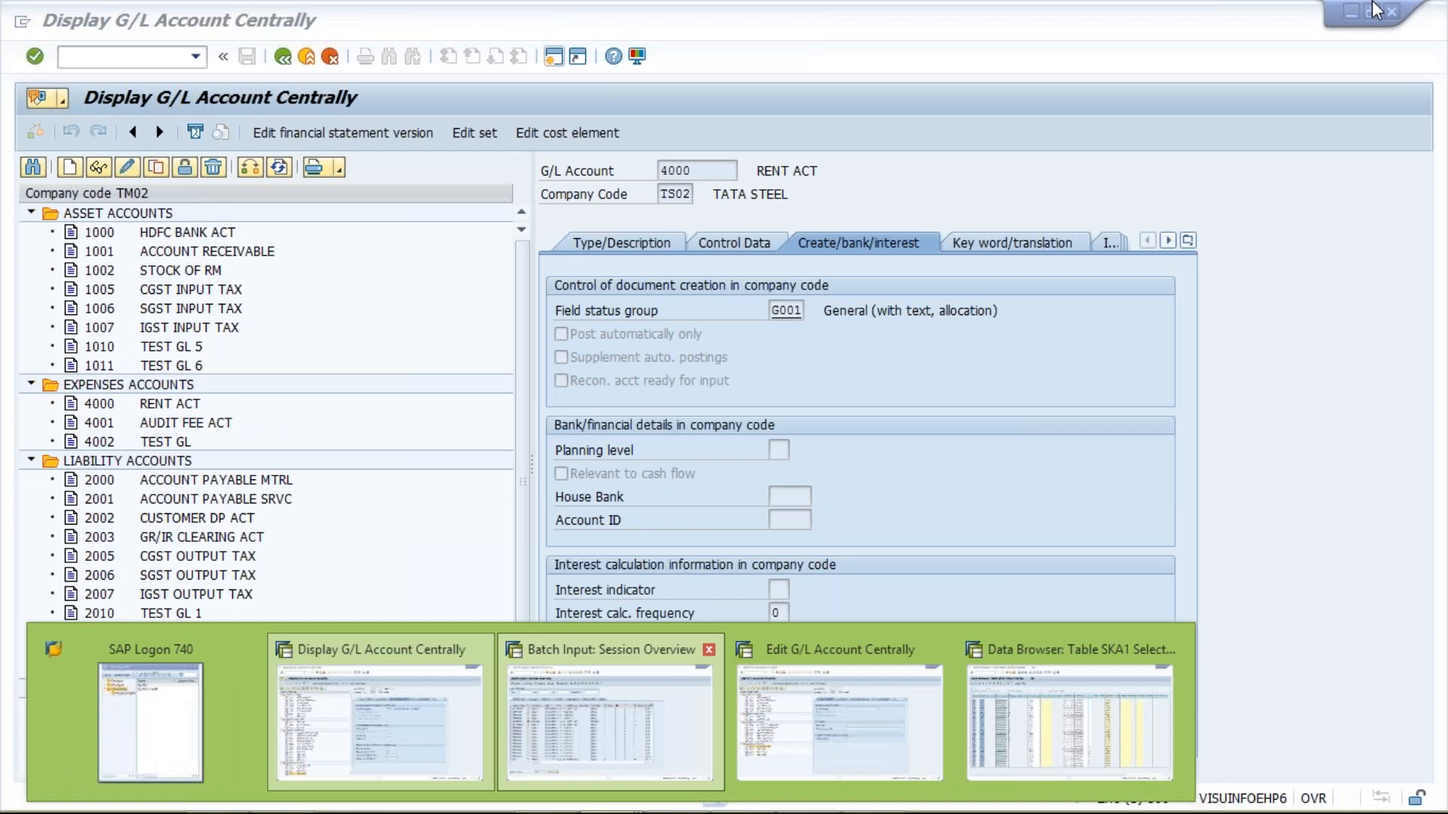
click(608, 422)
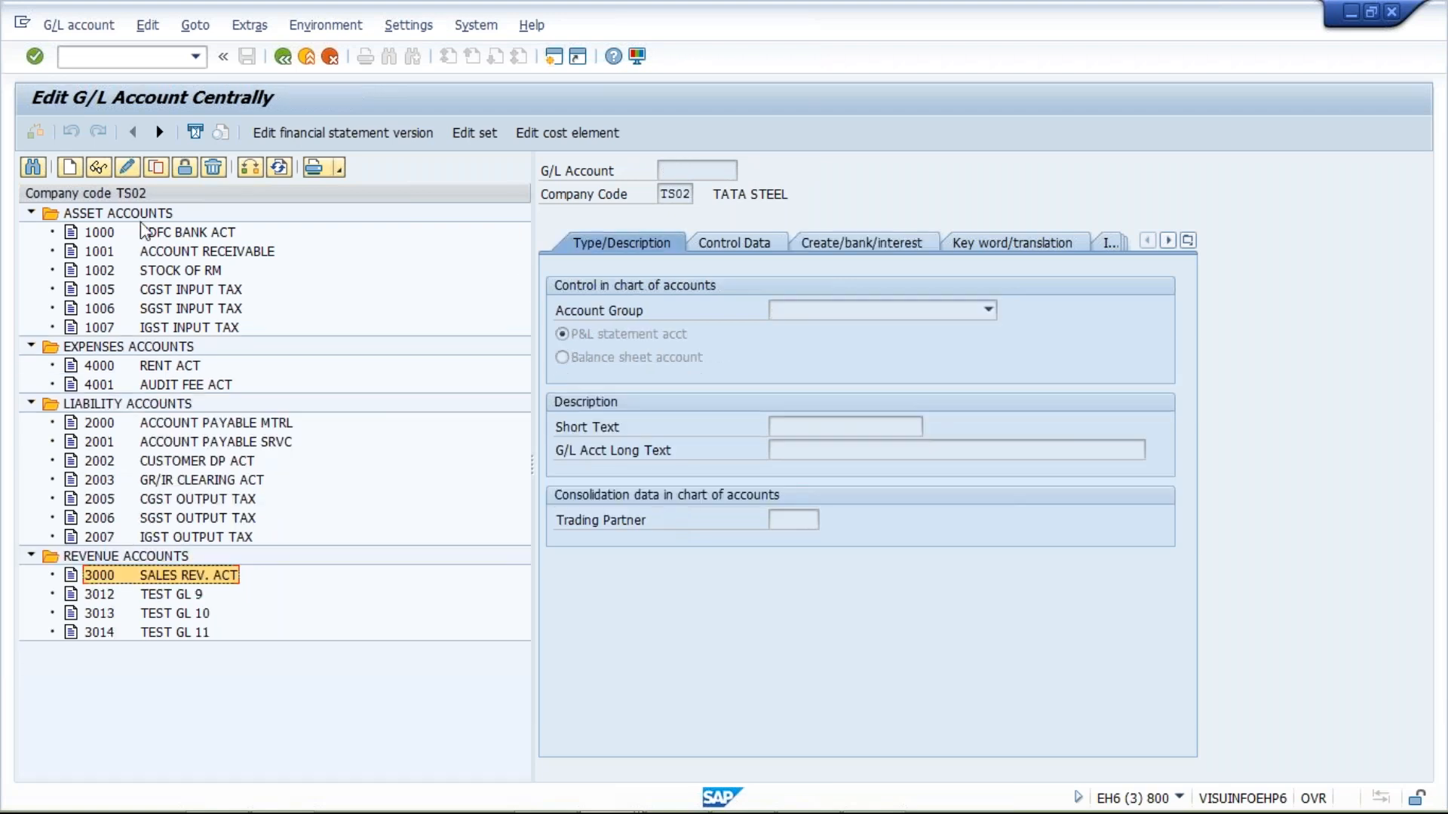
click(144, 214)
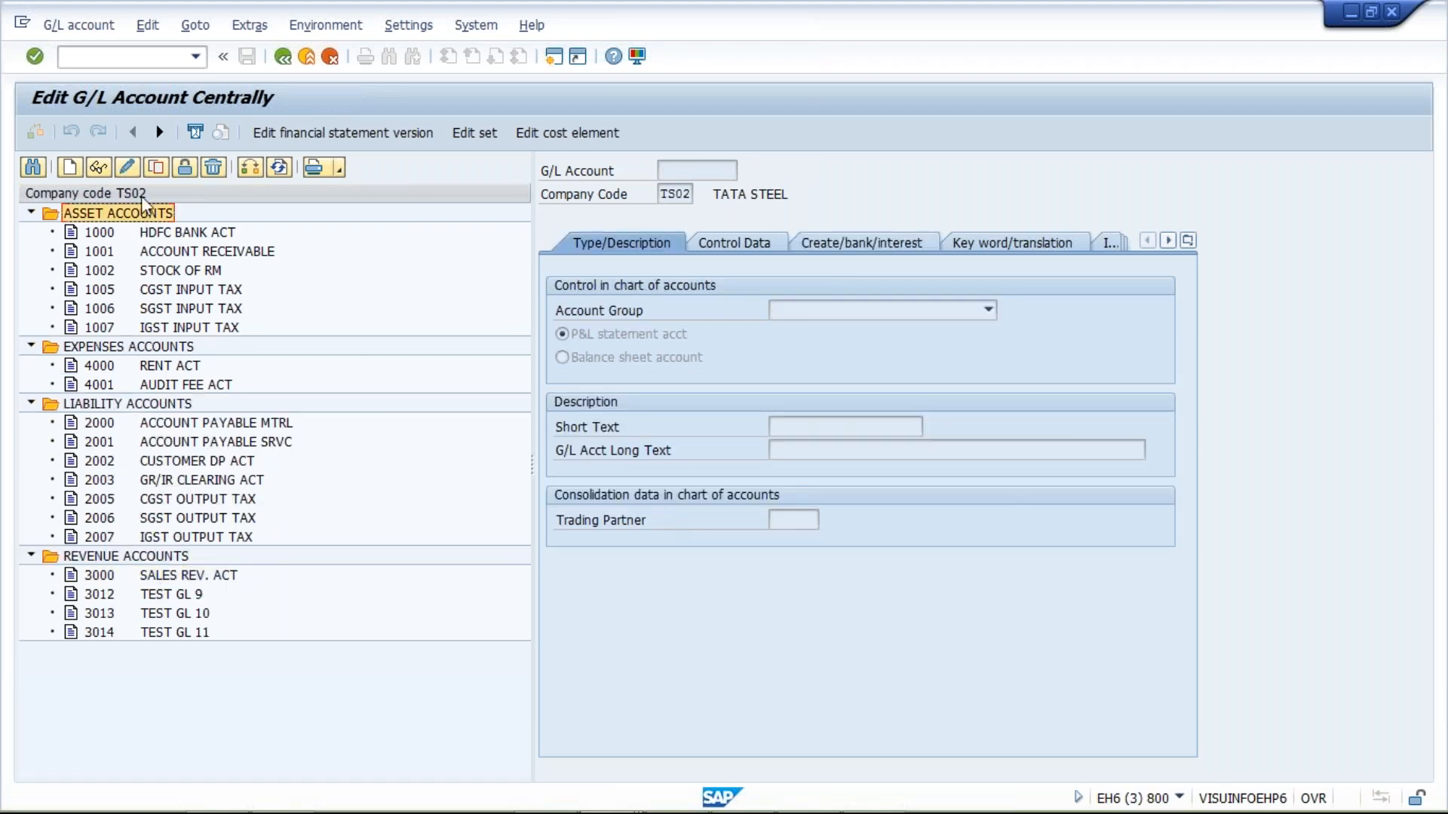
click(176, 271)
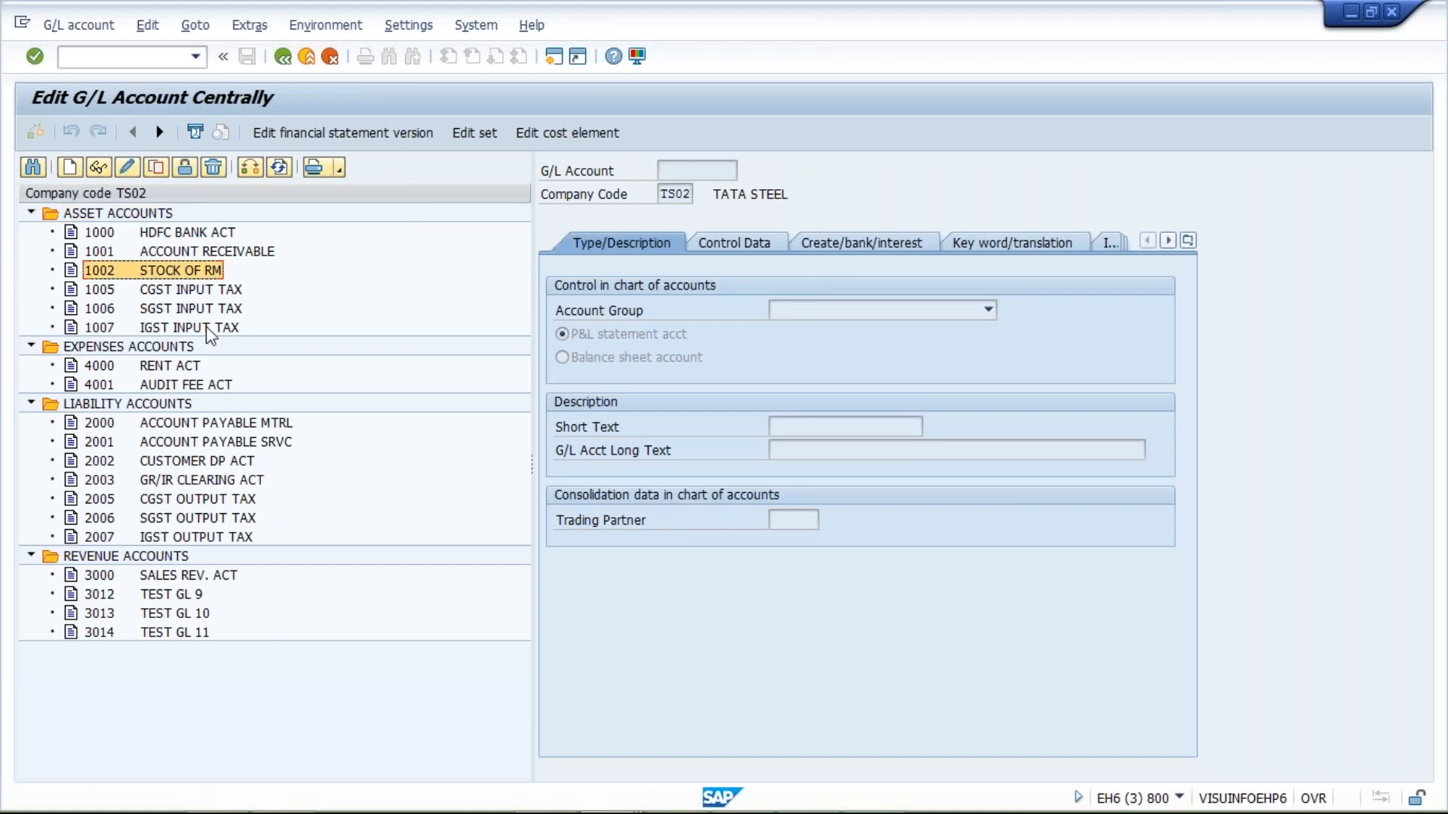
click(209, 329)
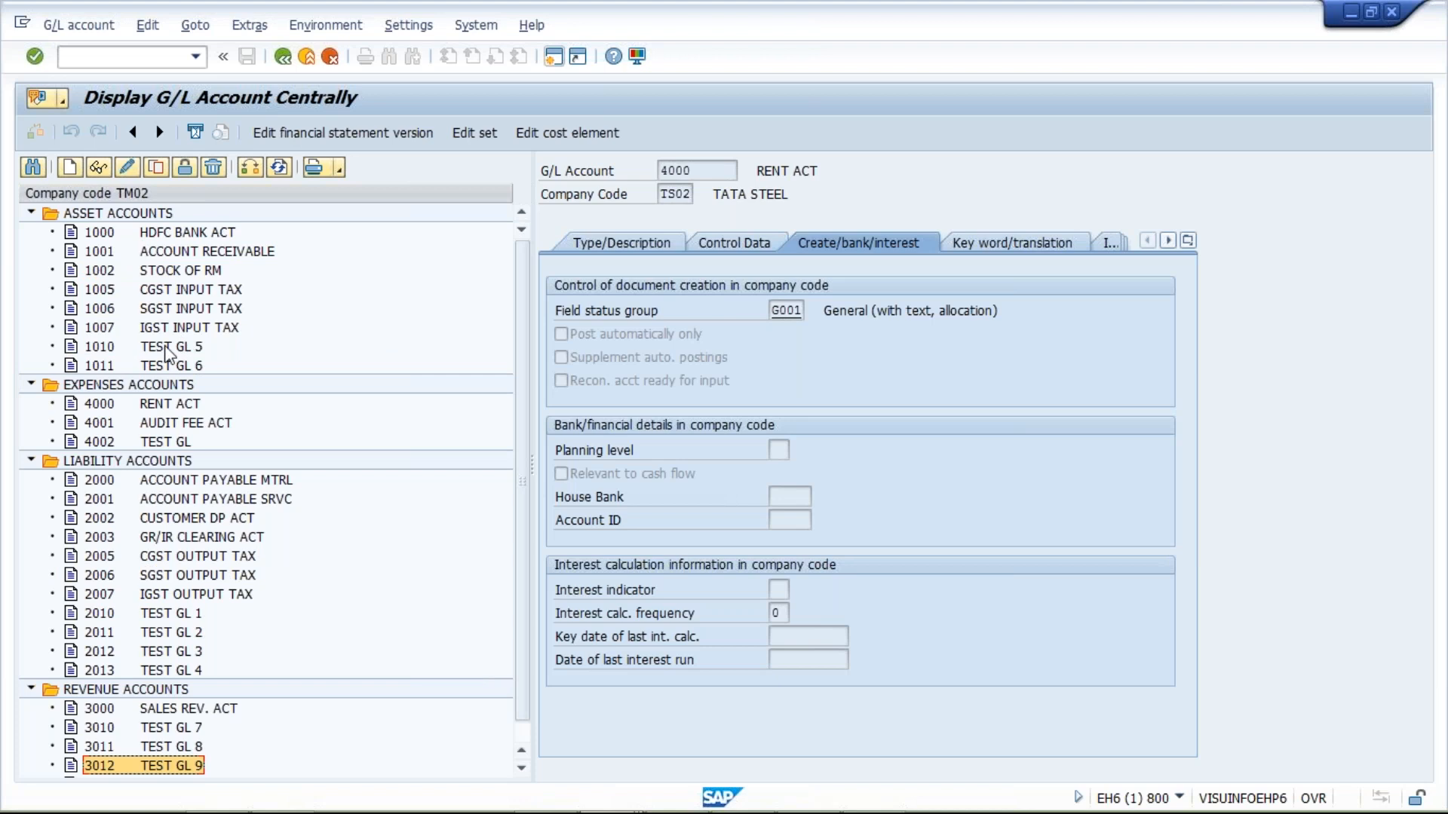
click(167, 349)
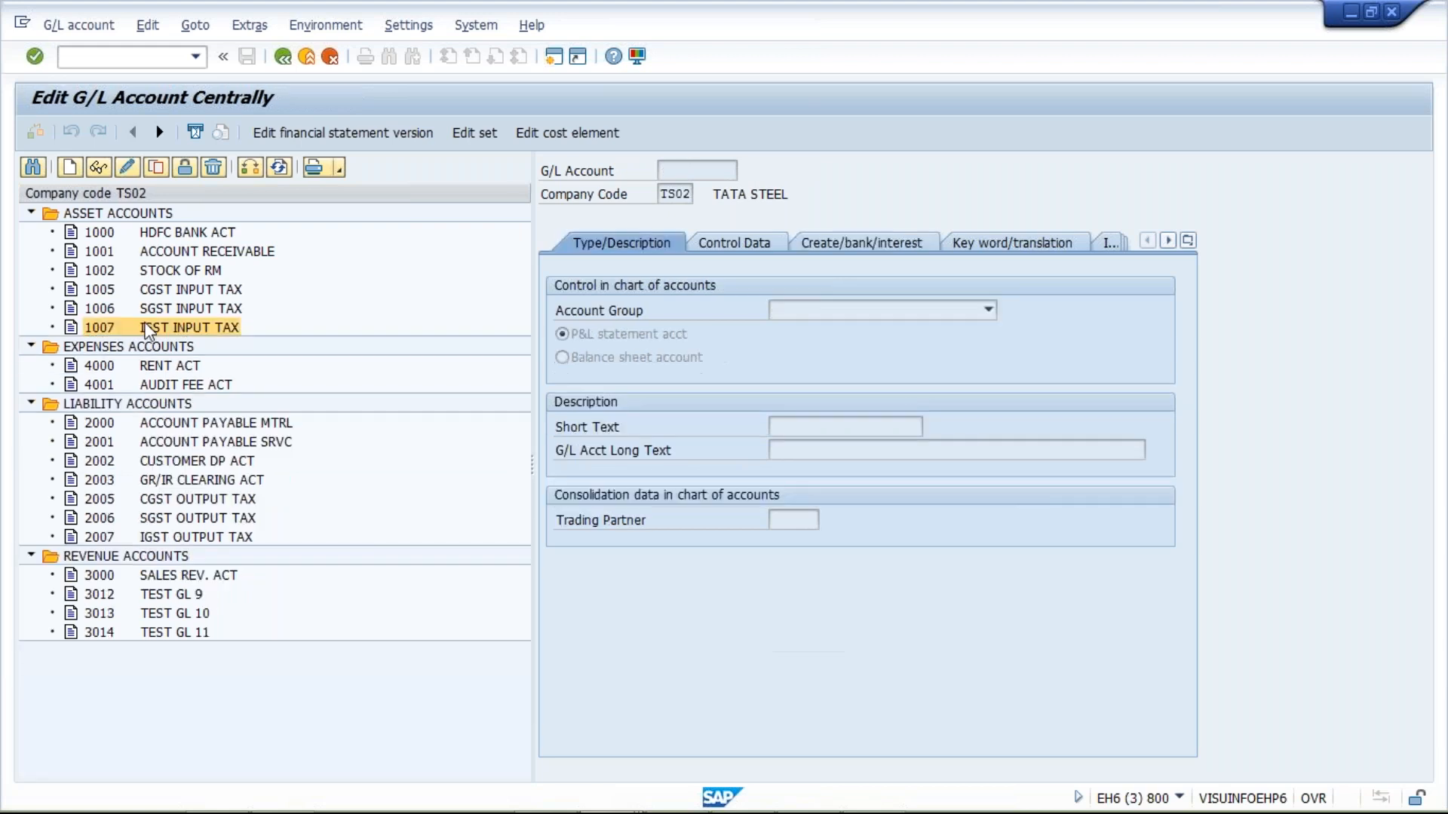
click(143, 330)
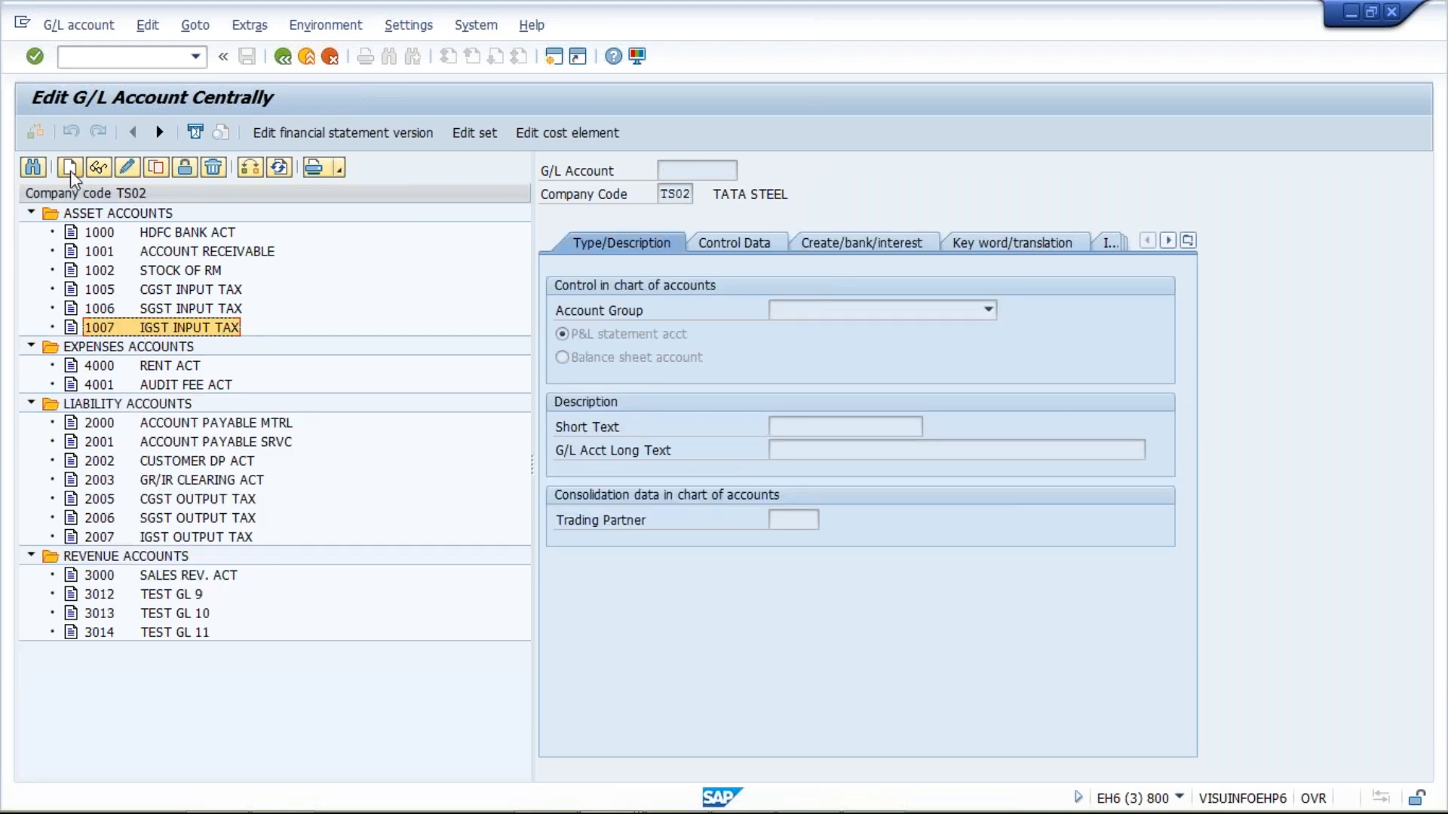
Step: Start creating G/L account 1010 in company code TS02
click(70, 170)
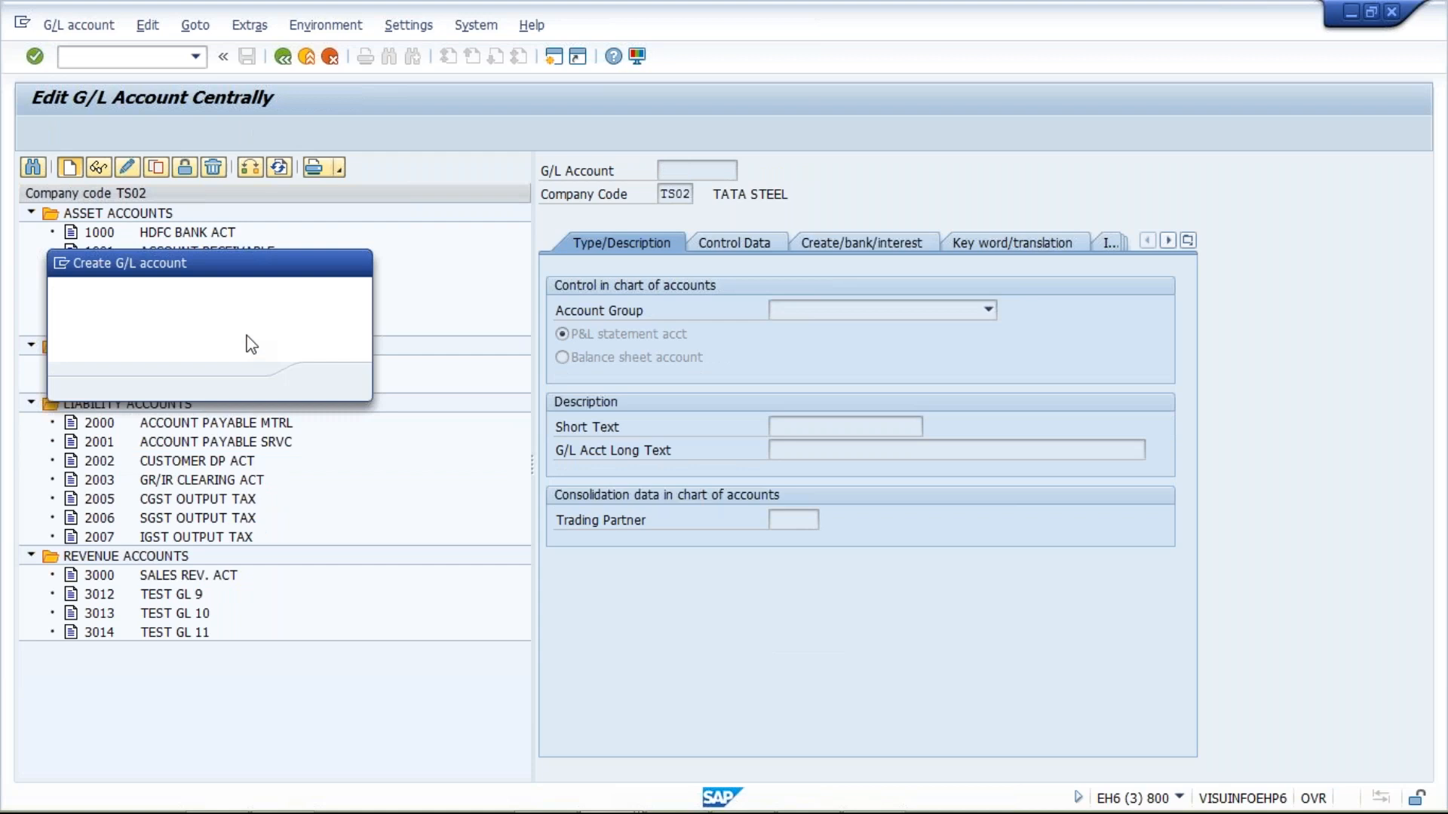
text(1010)
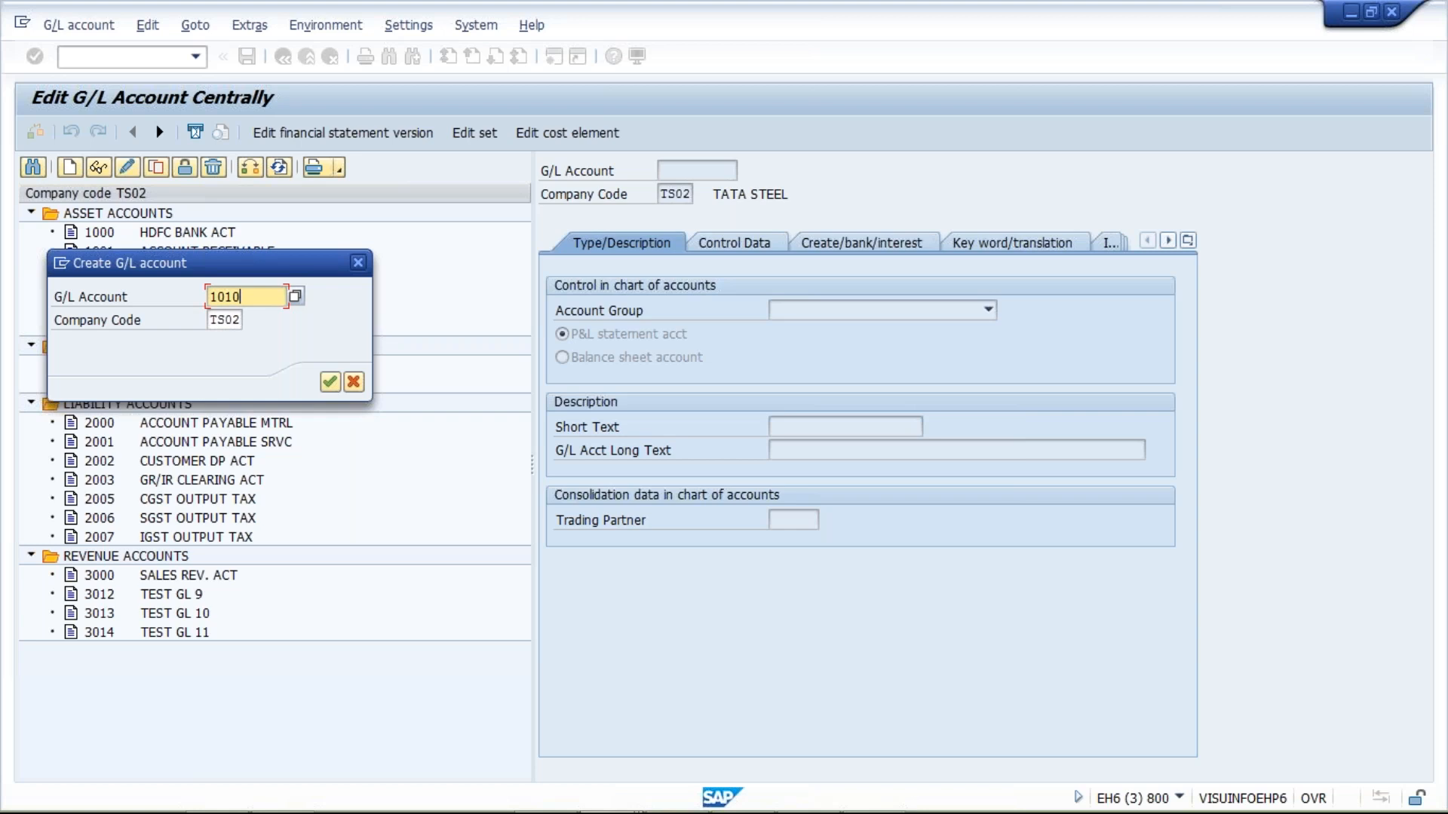
key(Return)
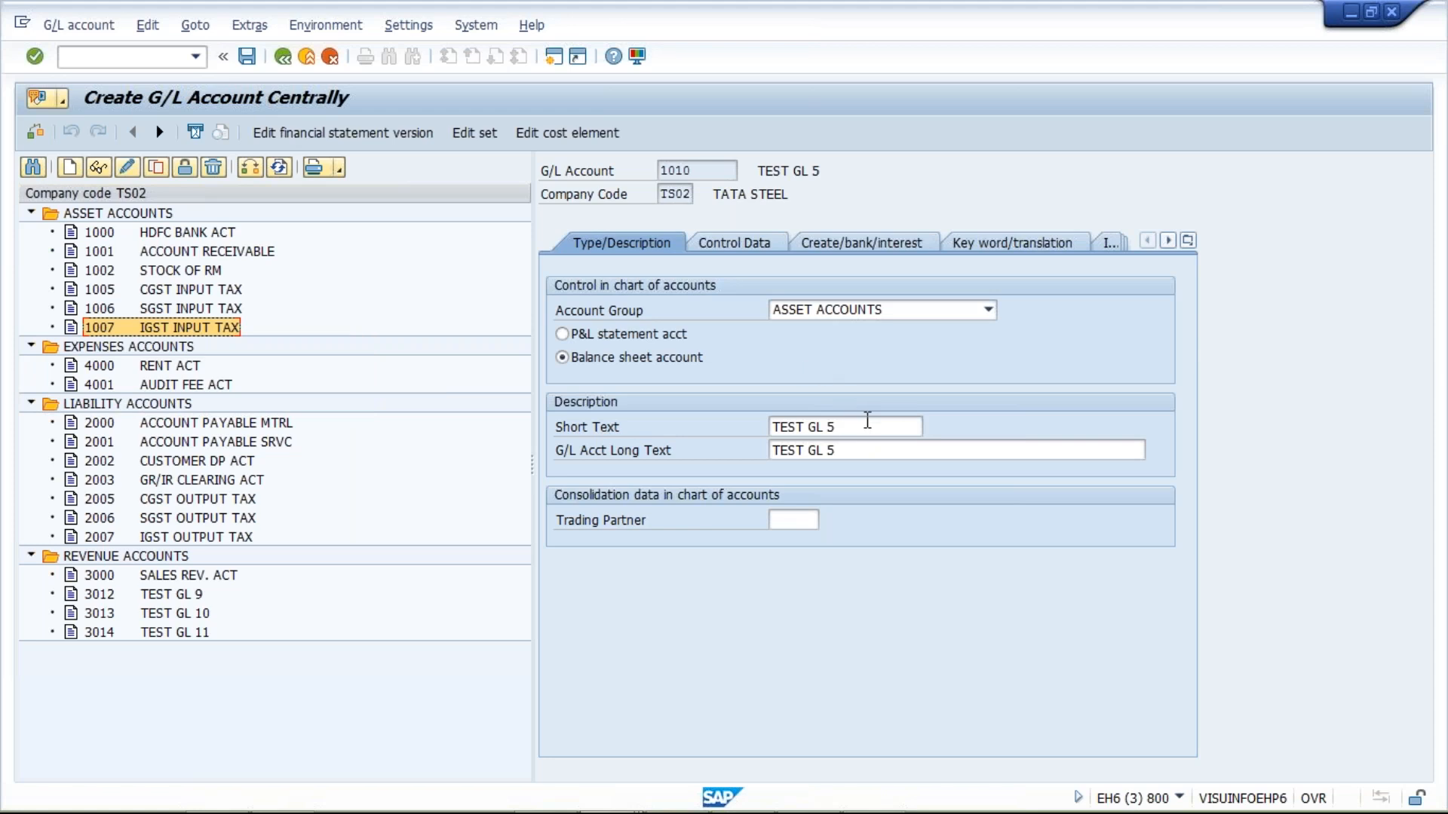
Step: Check the short and long text of account 1010 and display its control data
click(867, 421)
drag(867, 420, 766, 433)
drag(867, 453, 745, 455)
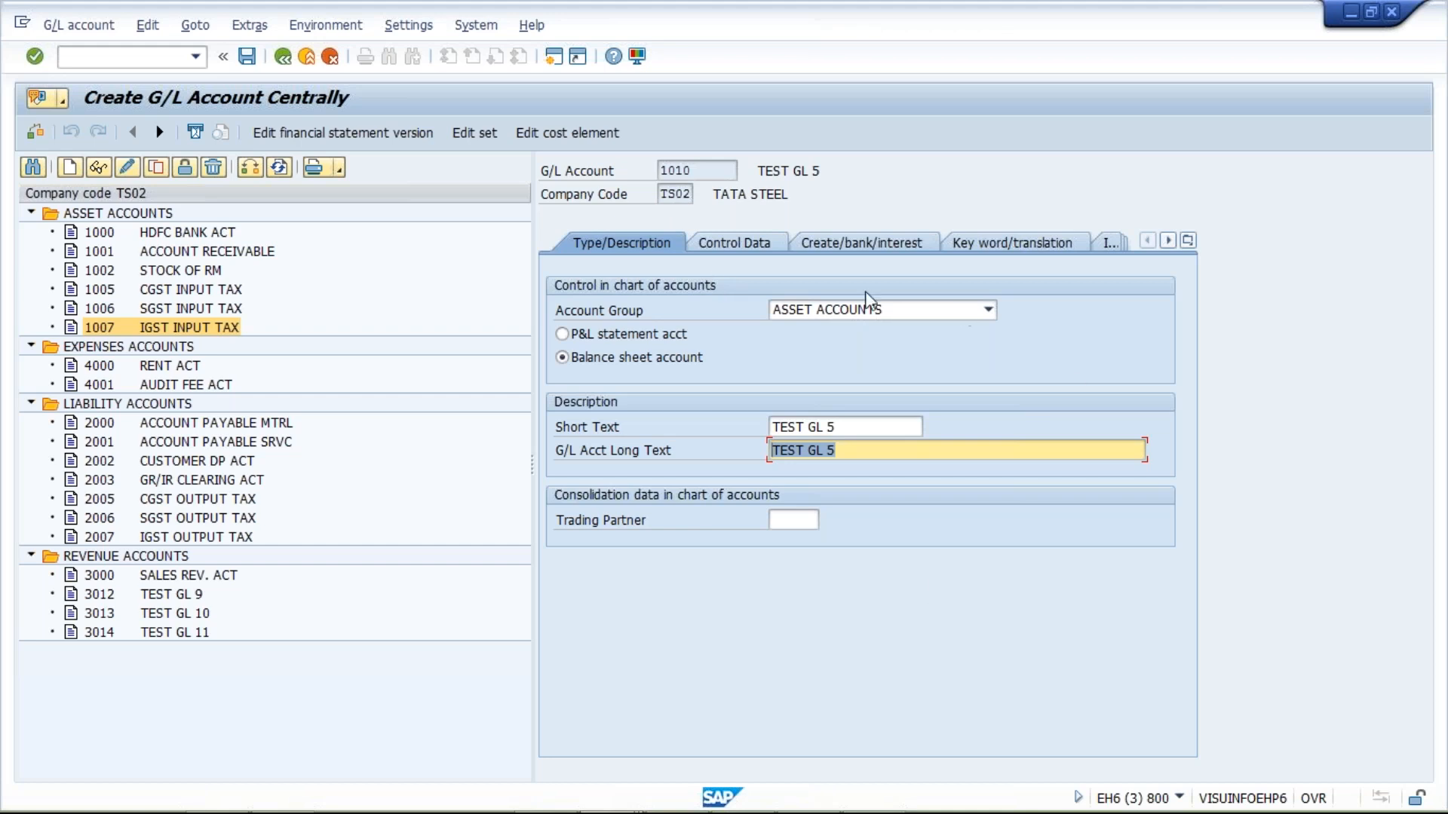
click(745, 243)
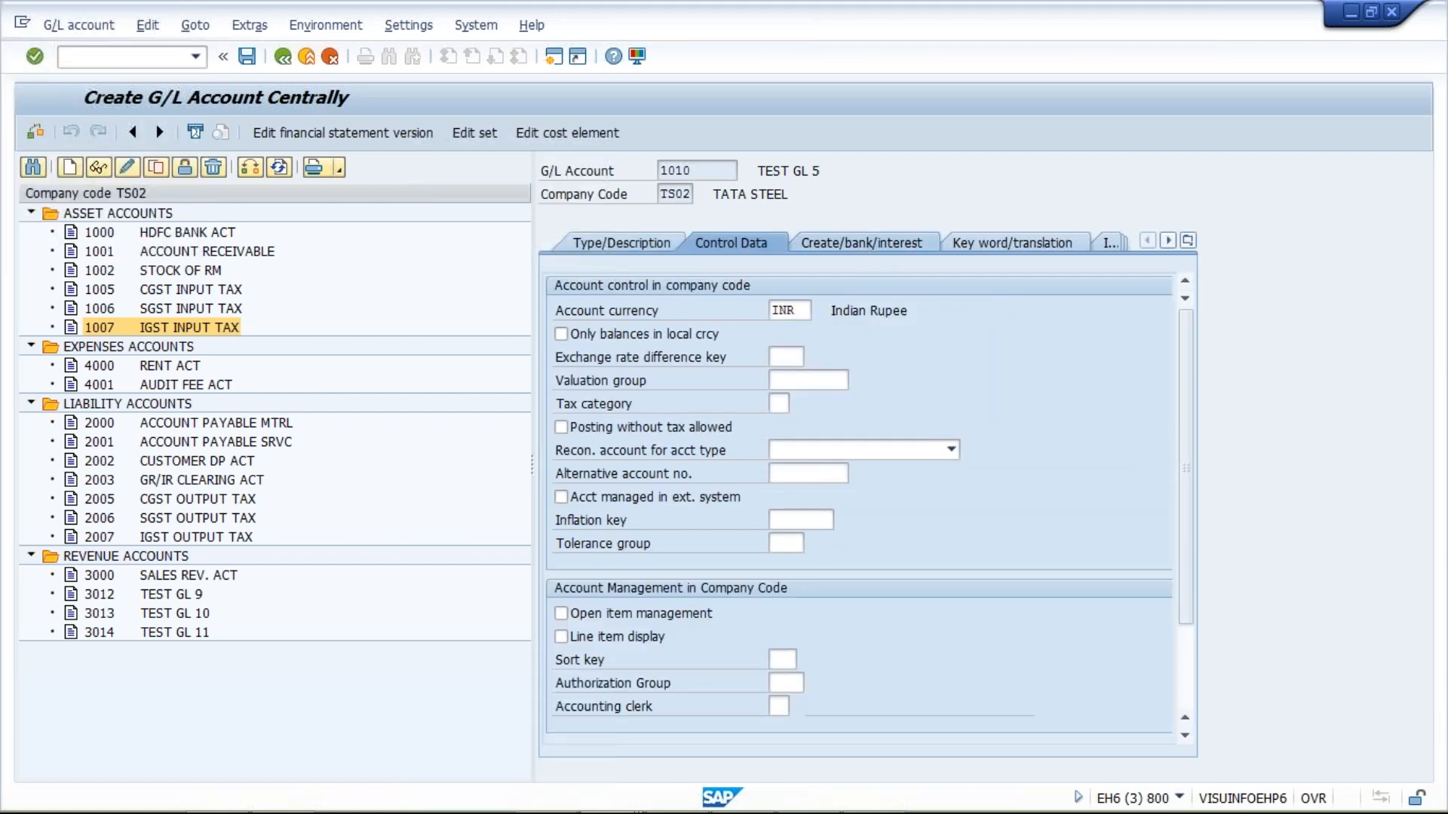
Step: Review the bank/interest, control and description data of account 1010 in TS02, and compare it with the TM02 account list
click(861, 243)
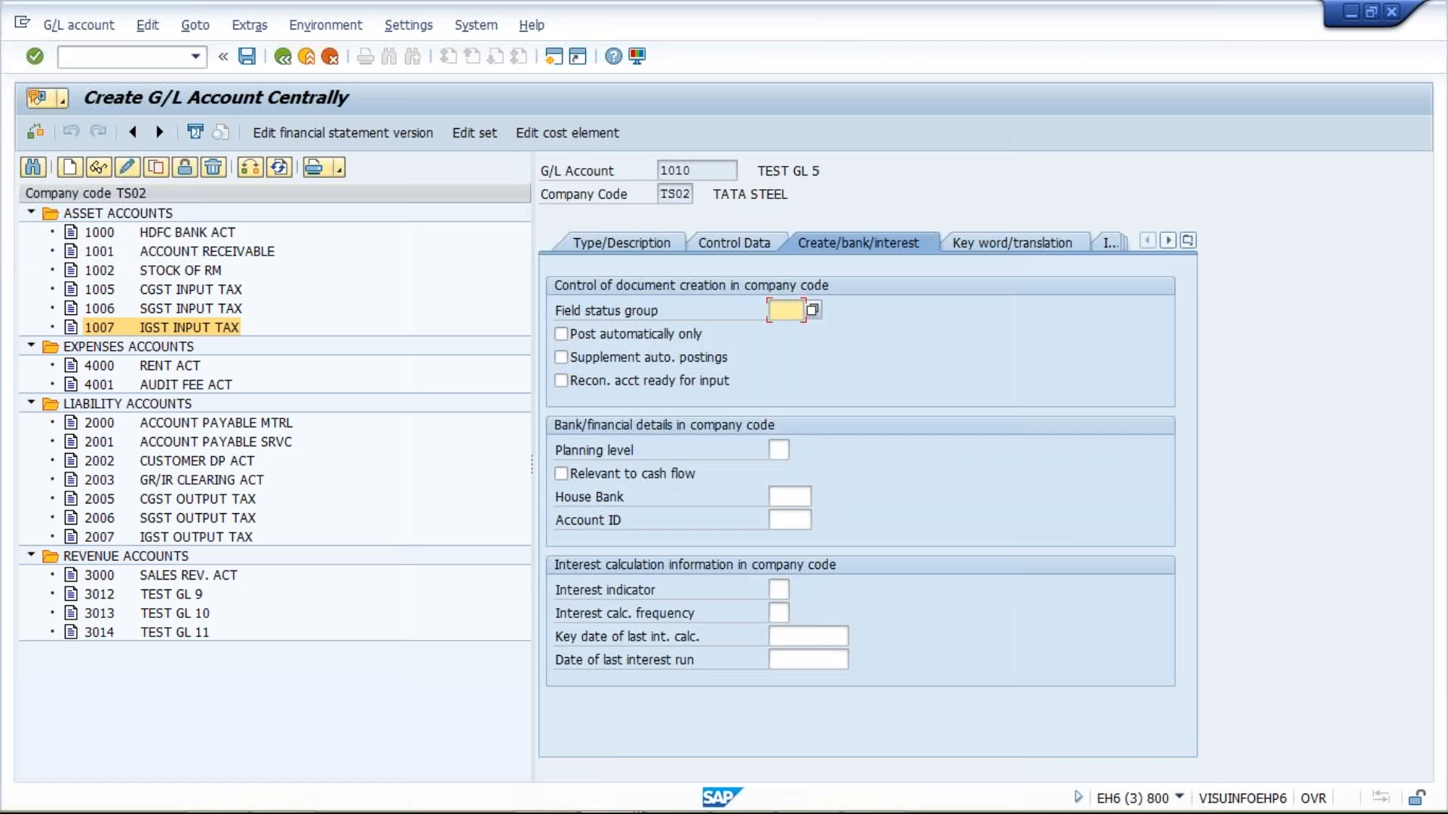
click(734, 244)
click(626, 243)
click(654, 170)
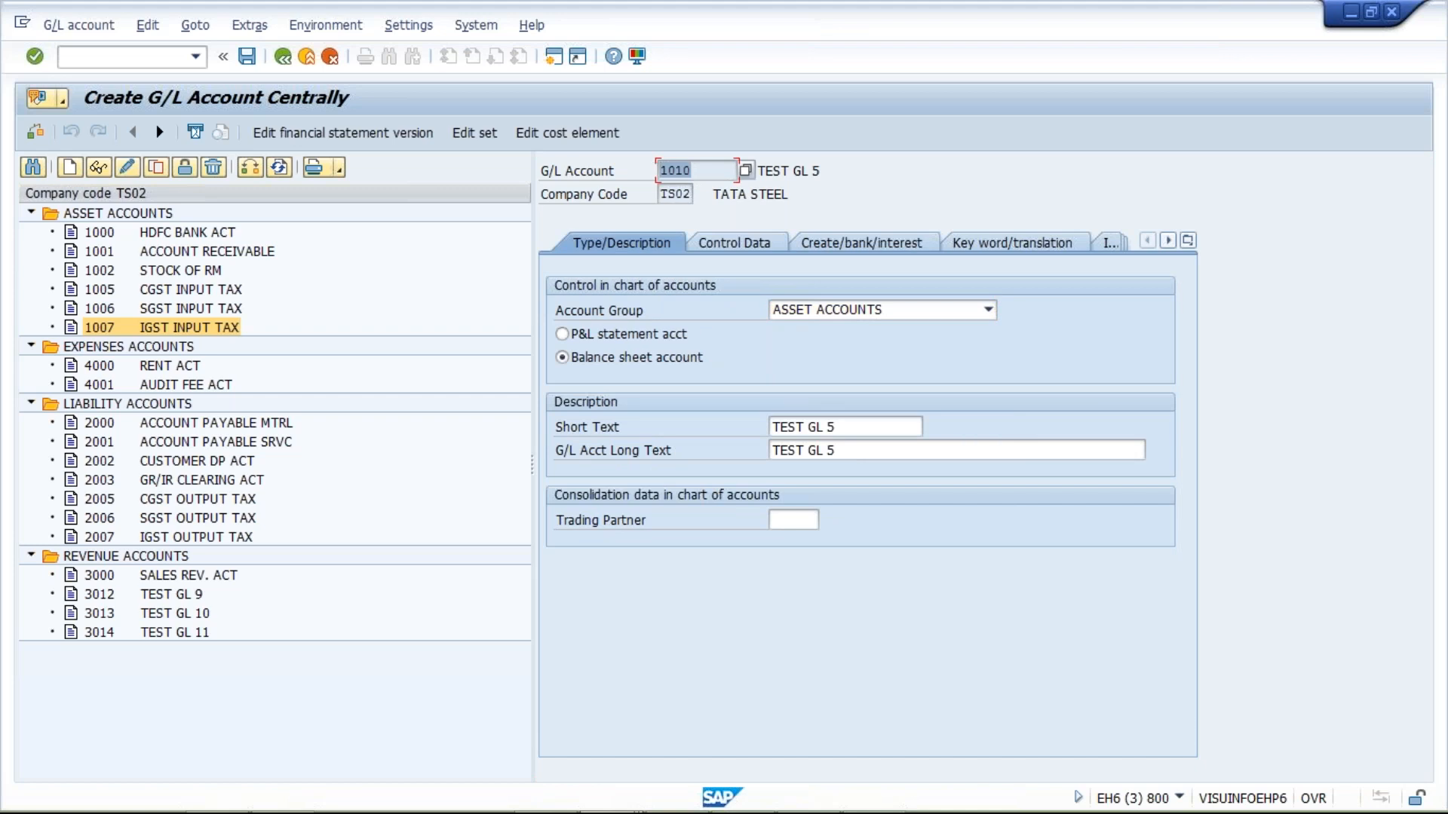
drag(848, 427, 712, 427)
key(Tab)
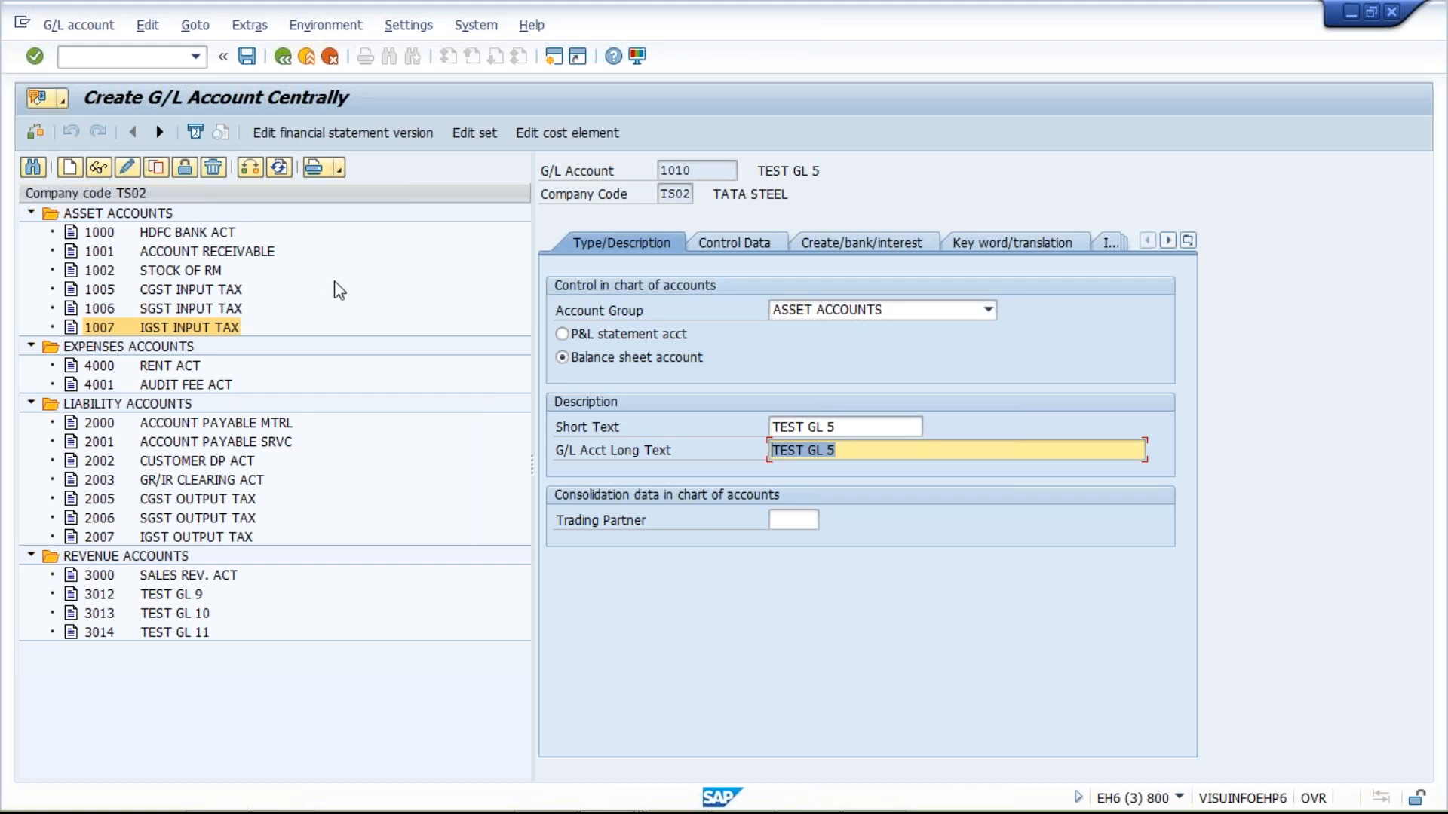
key(alt+Tab)
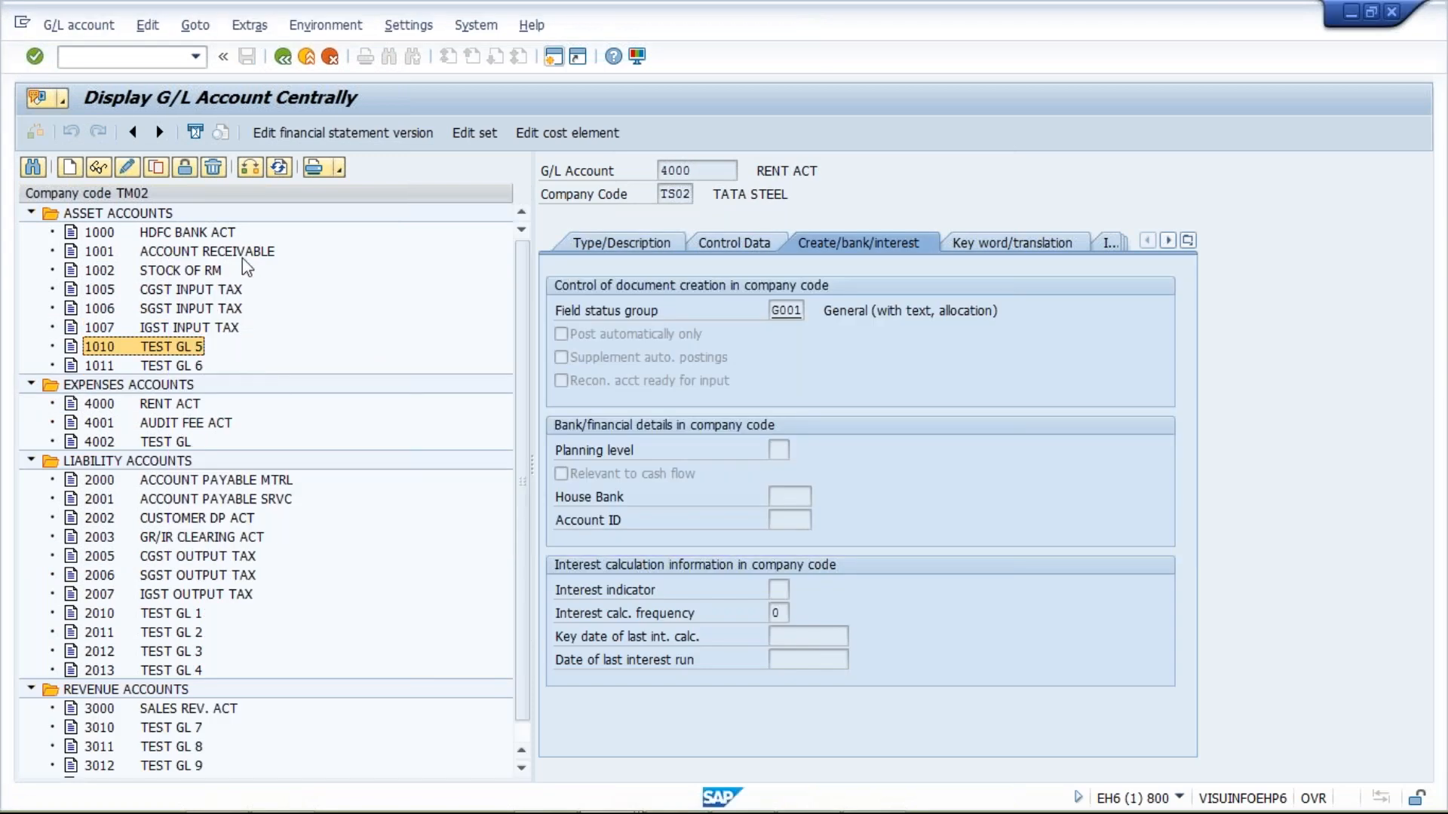
key(alt+Tab)
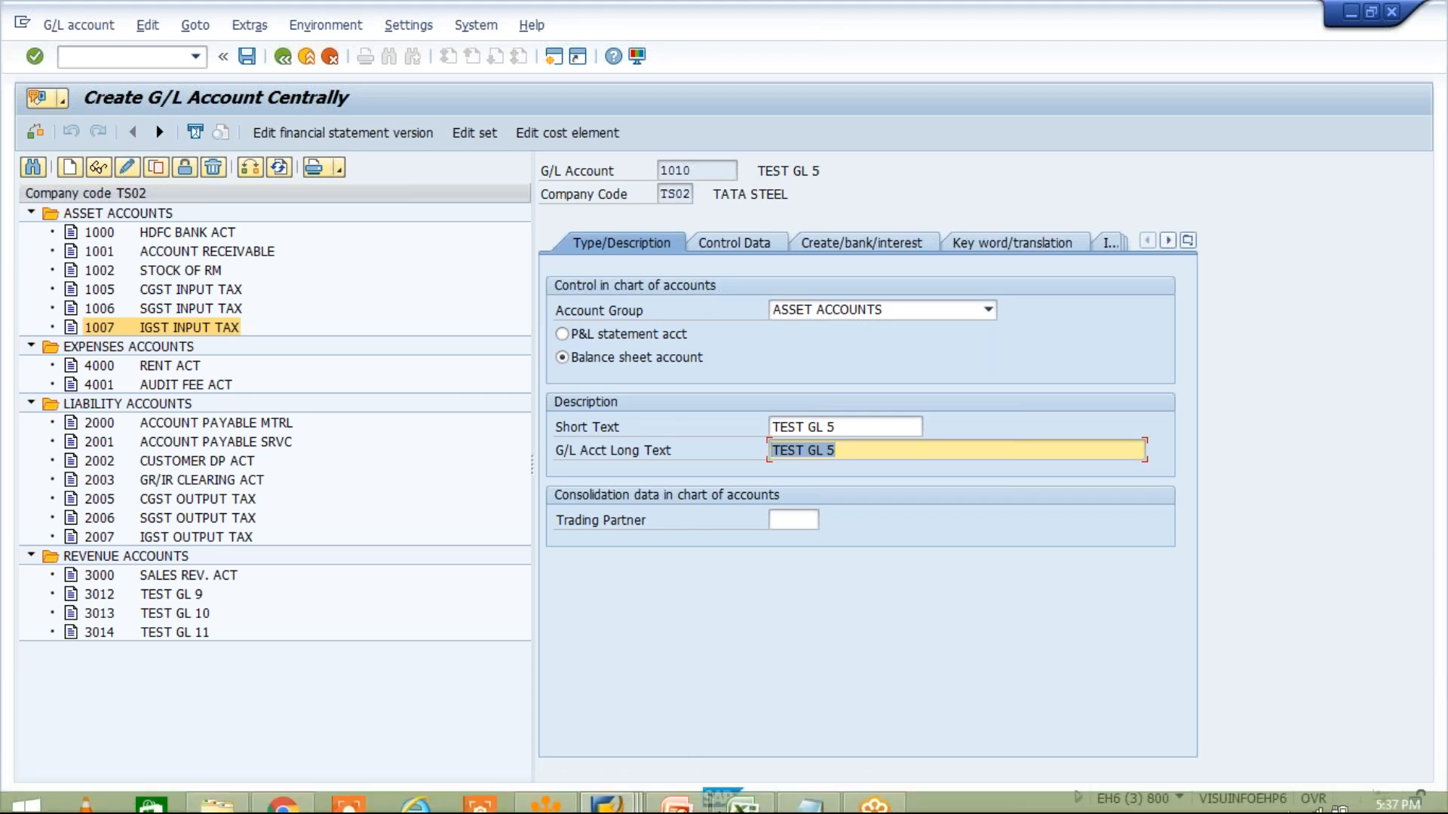
Step: Switch to the Excel sheet and review the TCOA account quantities for company codes TM02 and TS02 in cells J3 and J4
click(742, 792)
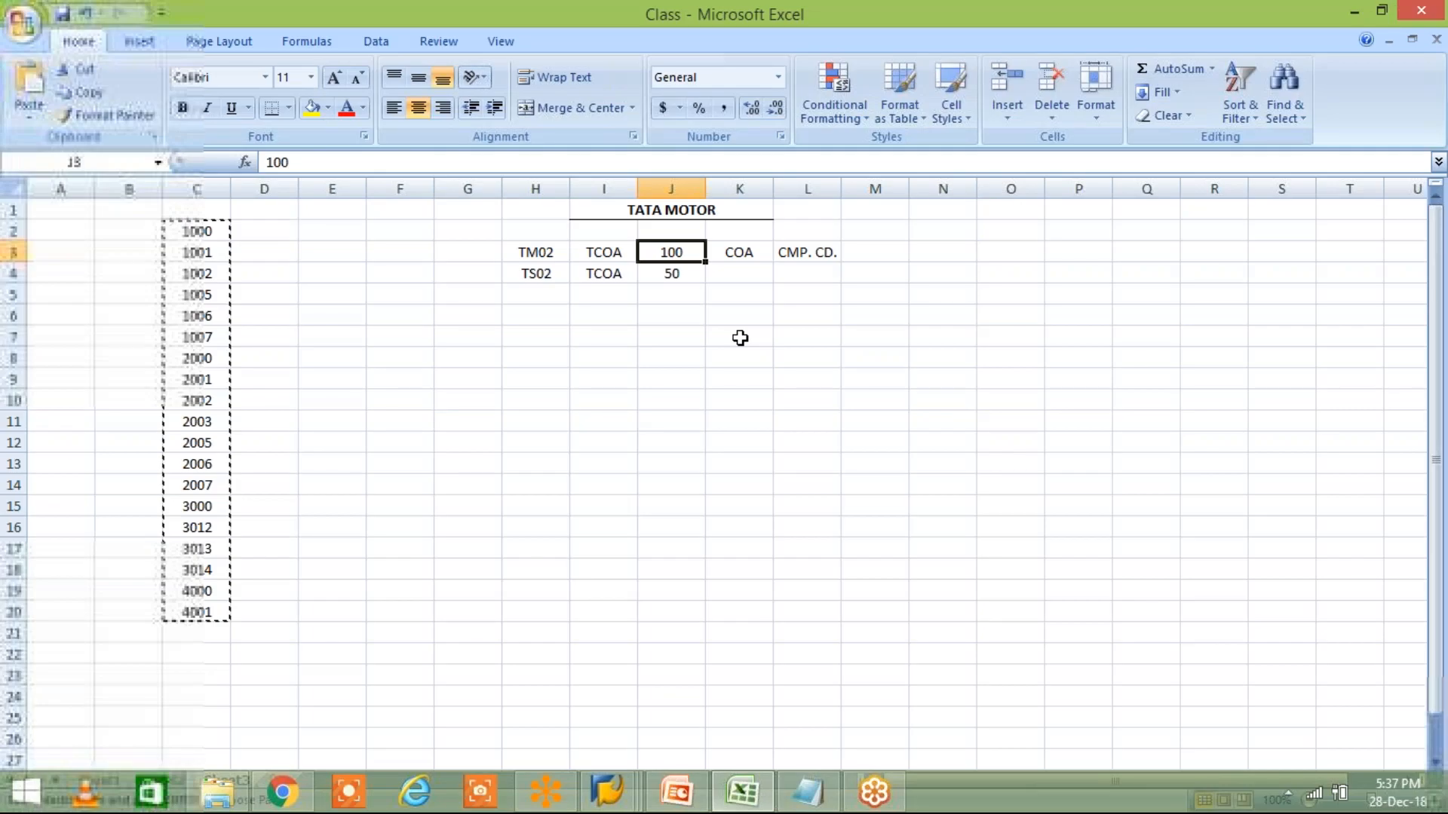
click(603, 252)
click(663, 253)
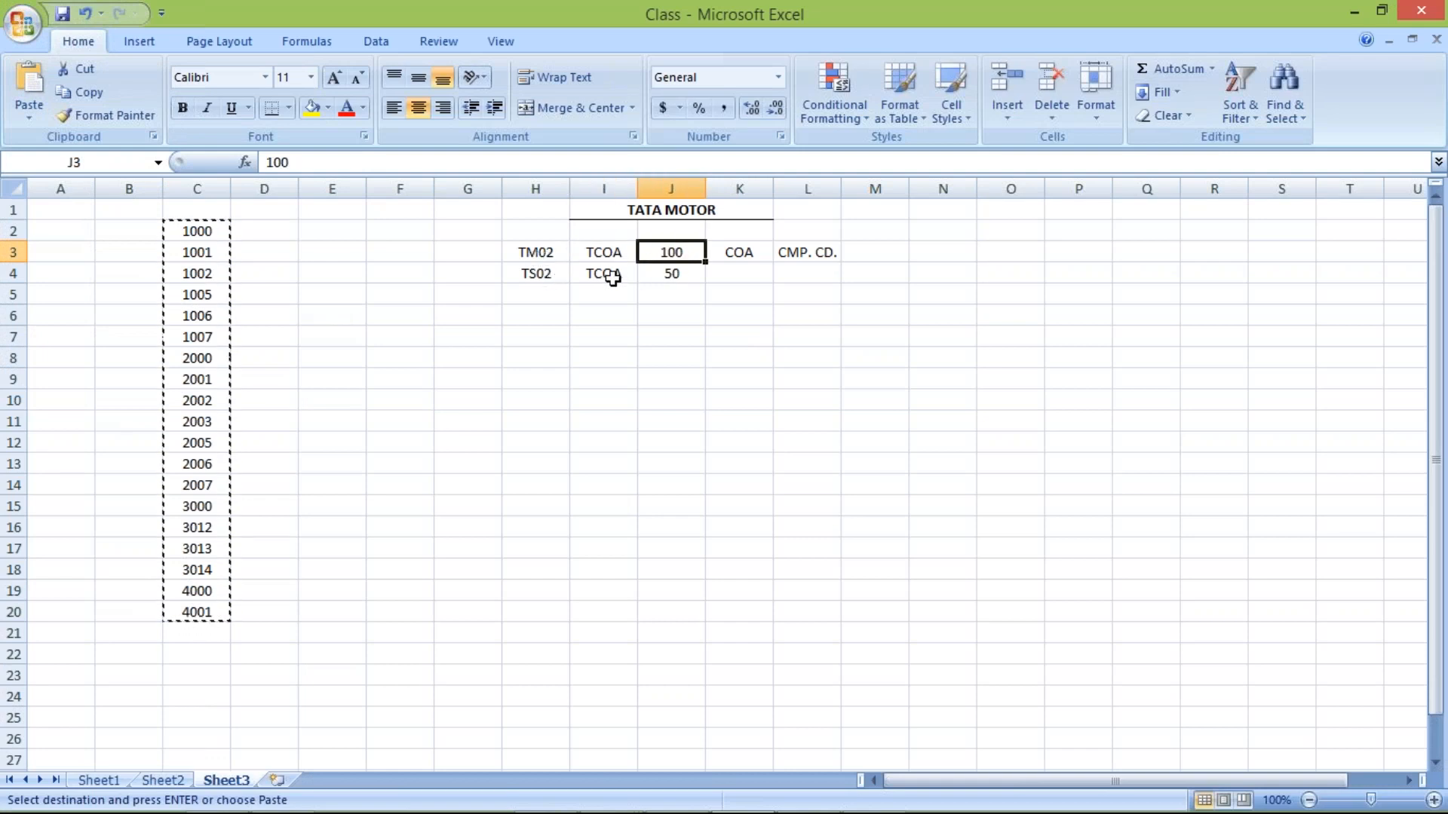
click(675, 276)
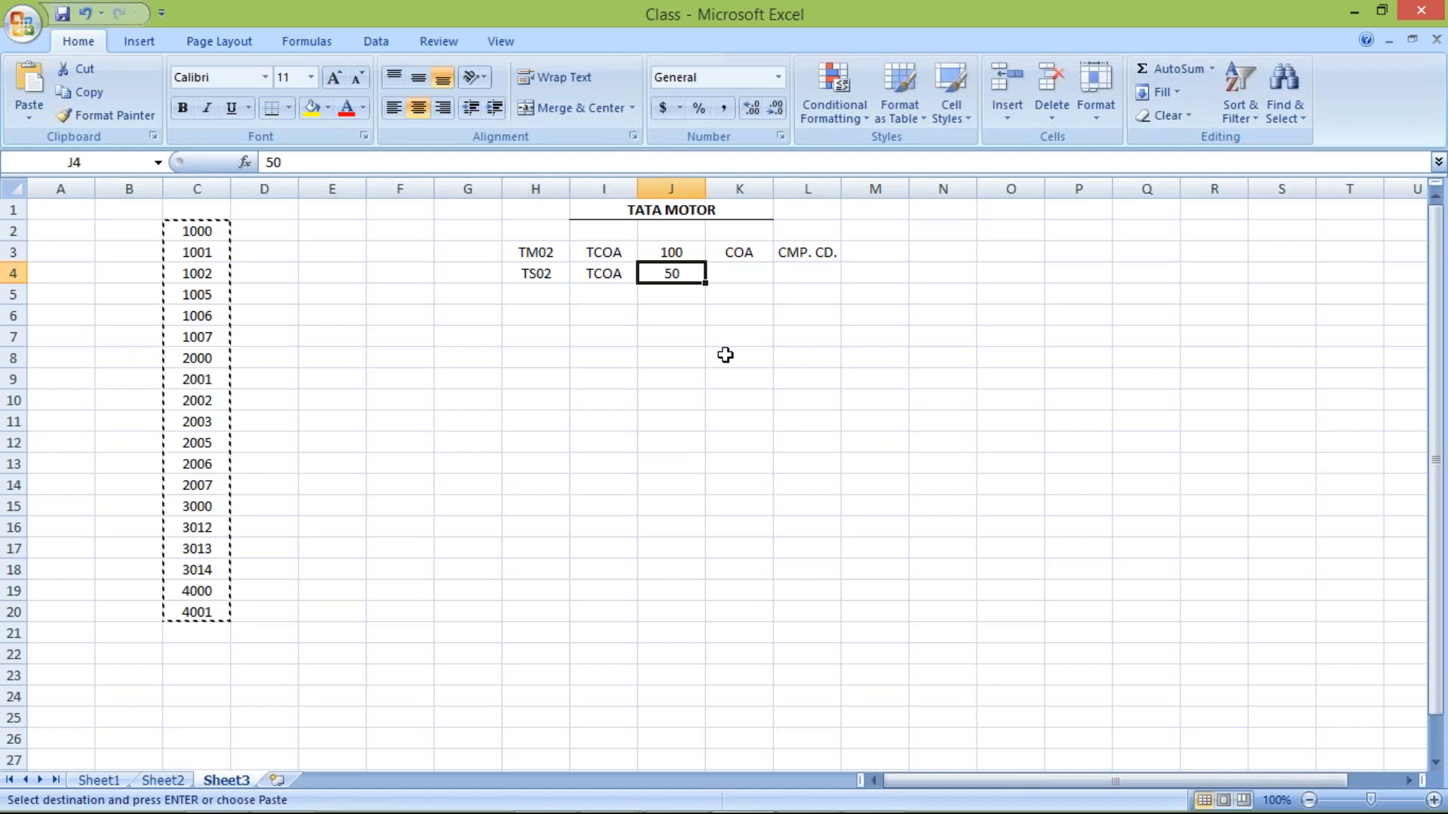
Step: View the WhatsApp question about copying only 50 GL accounts in Chrome, and switch to the SAP session showing table SKA1
key(alt+Tab)
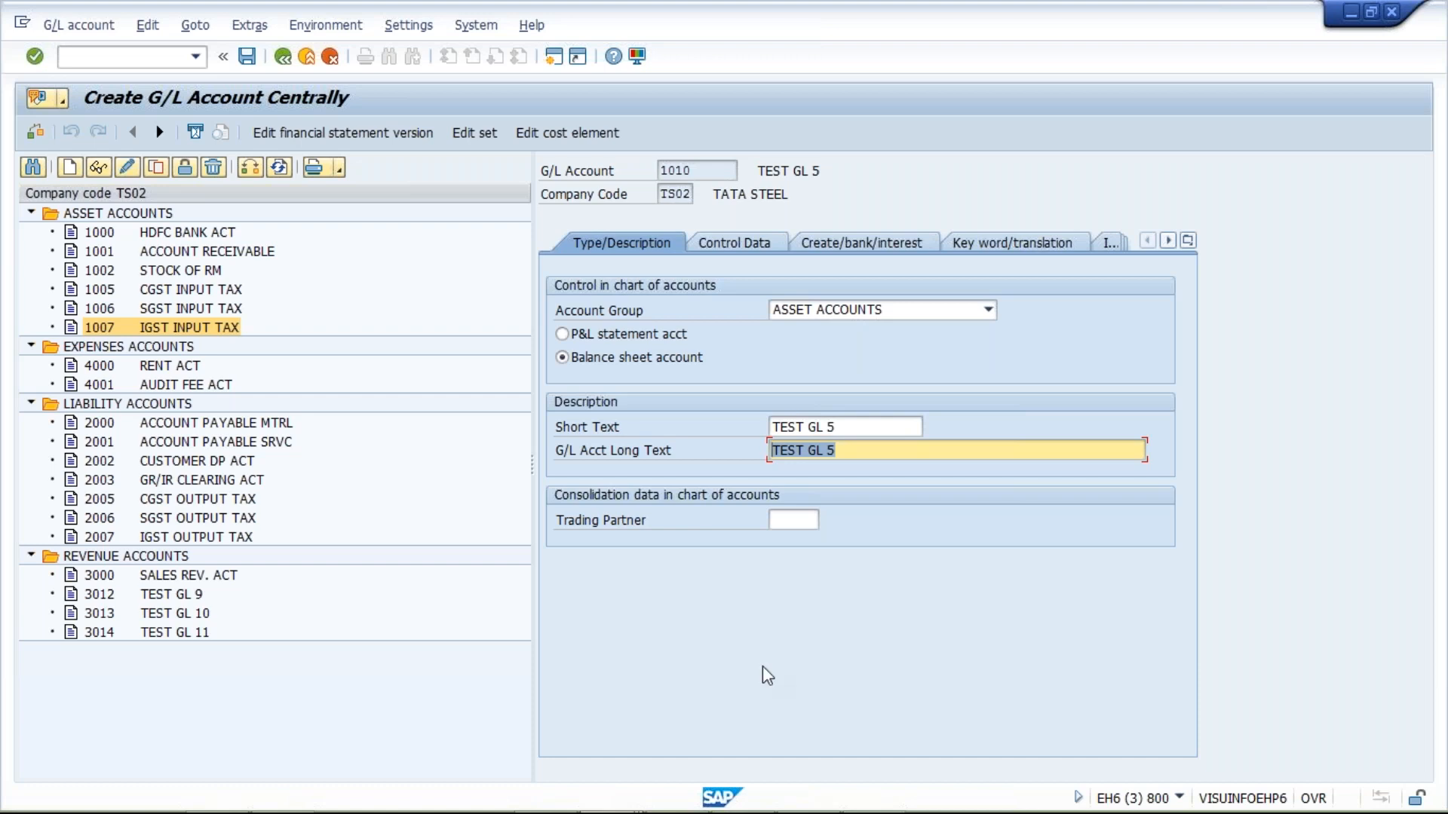
mouse_move(407, 808)
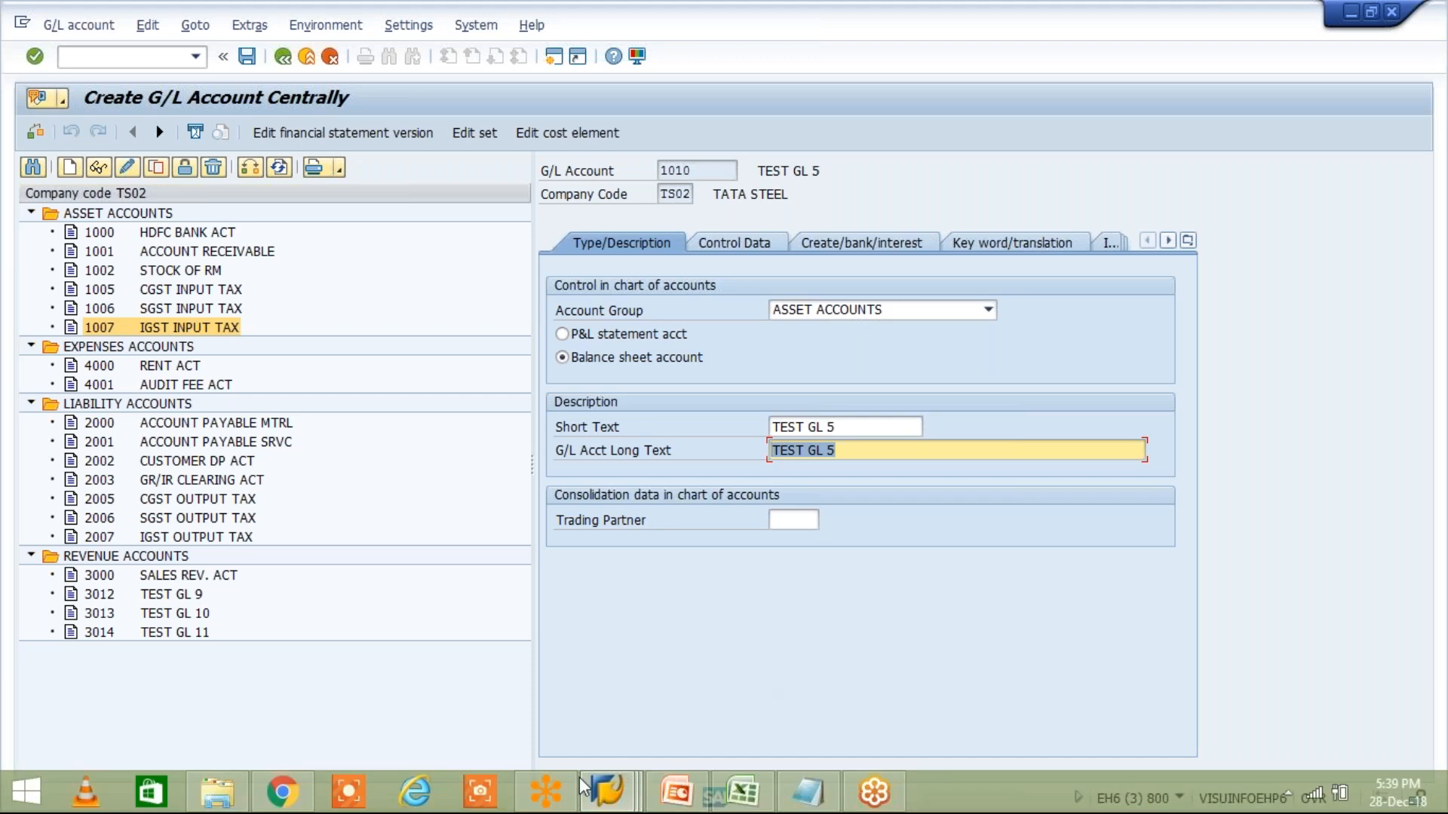
click(282, 792)
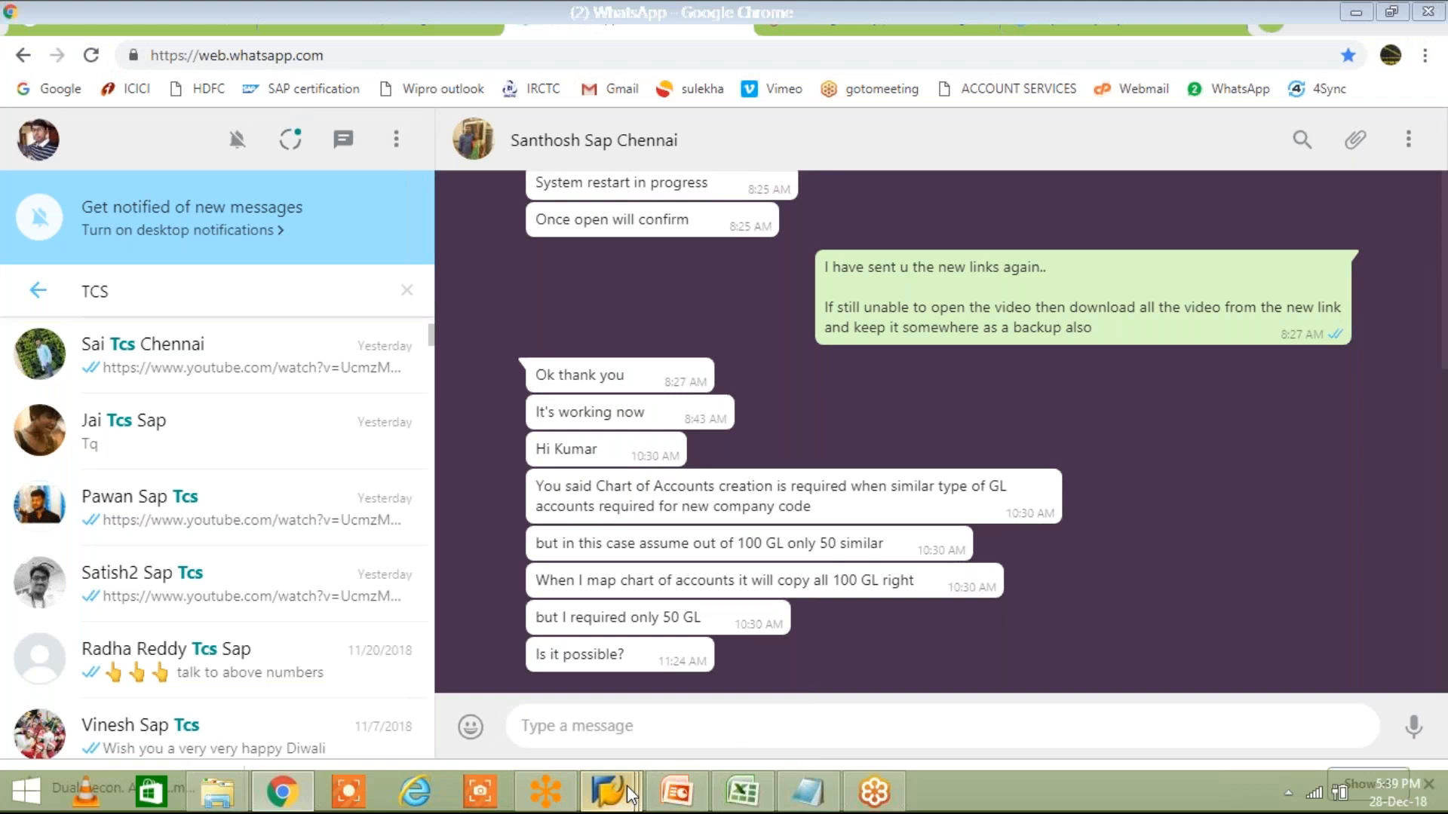
mouse_move(627, 785)
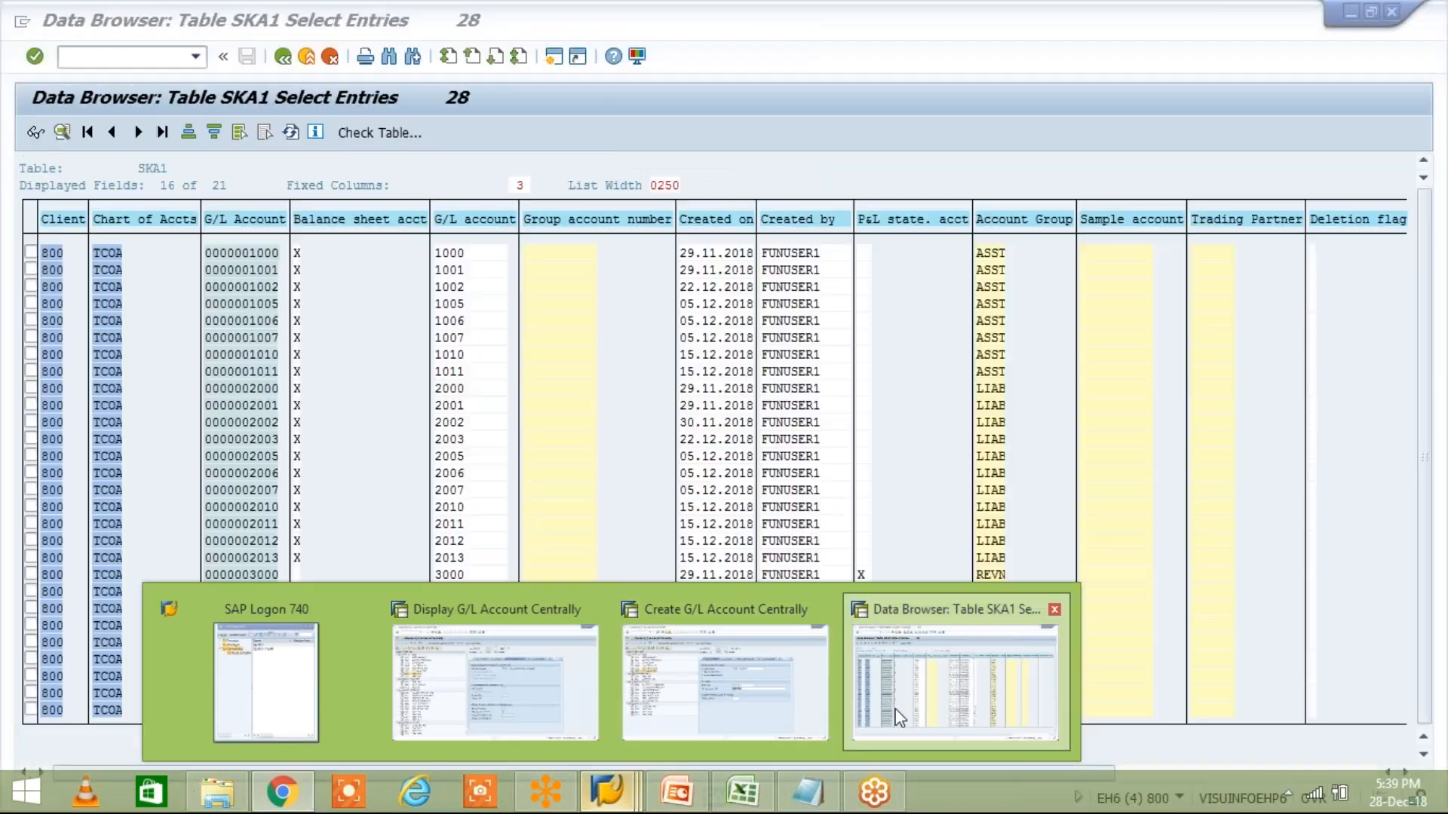
click(899, 717)
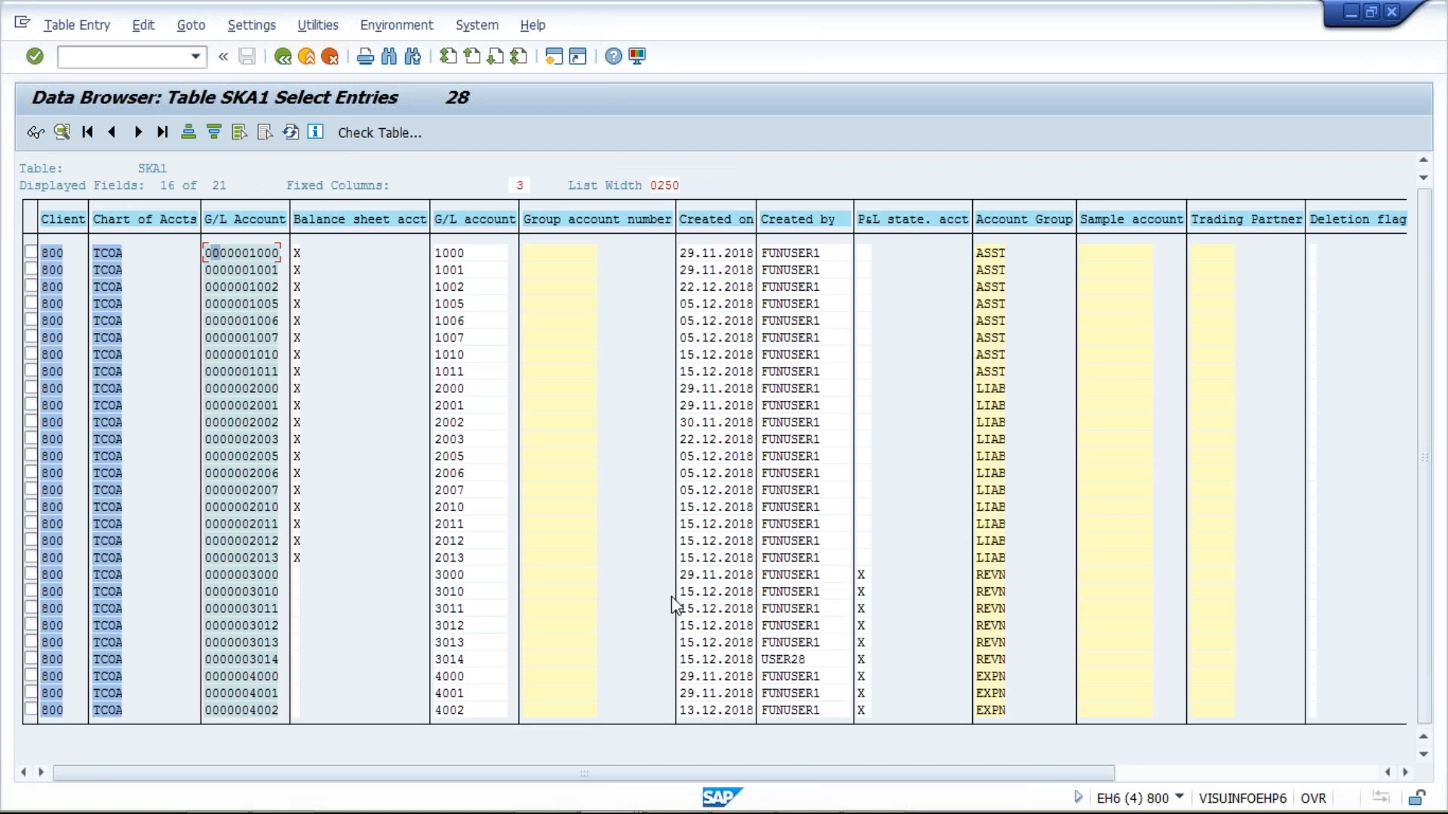